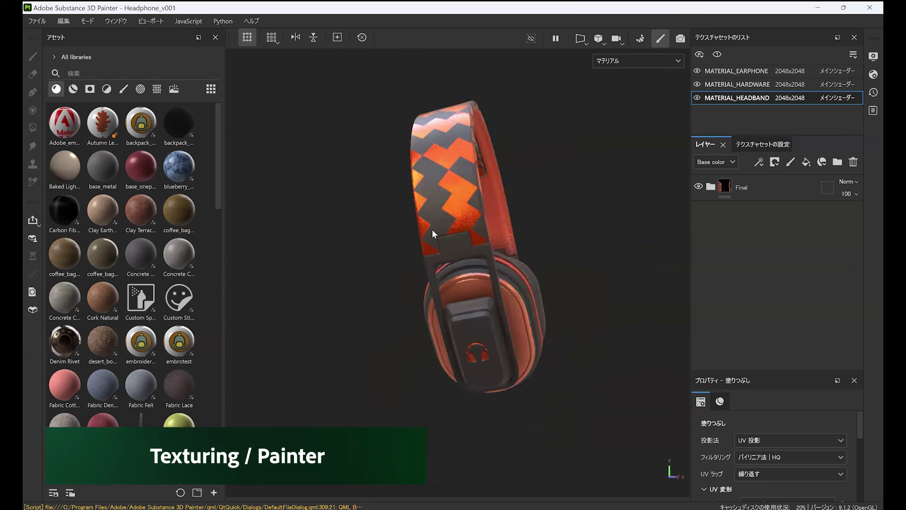
# Step: Examine the finished headphone model from several angles, preview it with the Iray renderer, and return to painting mode
pyautogui.keyDown('alt'); pyautogui.moveTo(433, 233); pyautogui.dragTo(469, 236); pyautogui.keyUp('alt')
pyautogui.scroll(5, 529, 237)
pyautogui.scroll(-3, 448, 253)
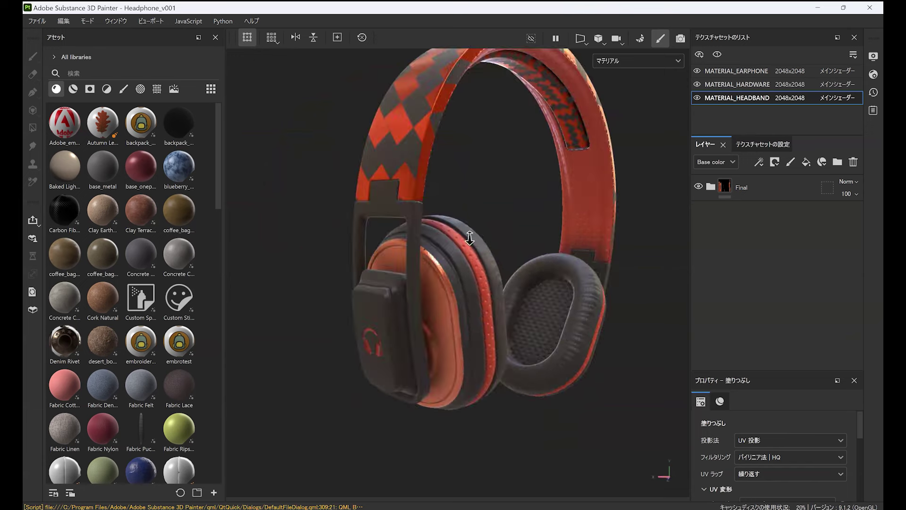
pyautogui.press('F10')
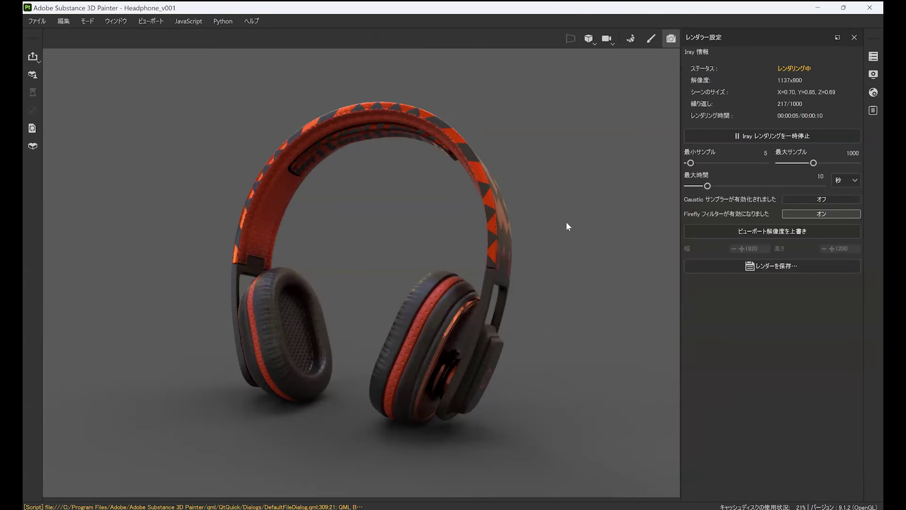
pyautogui.click(651, 38)
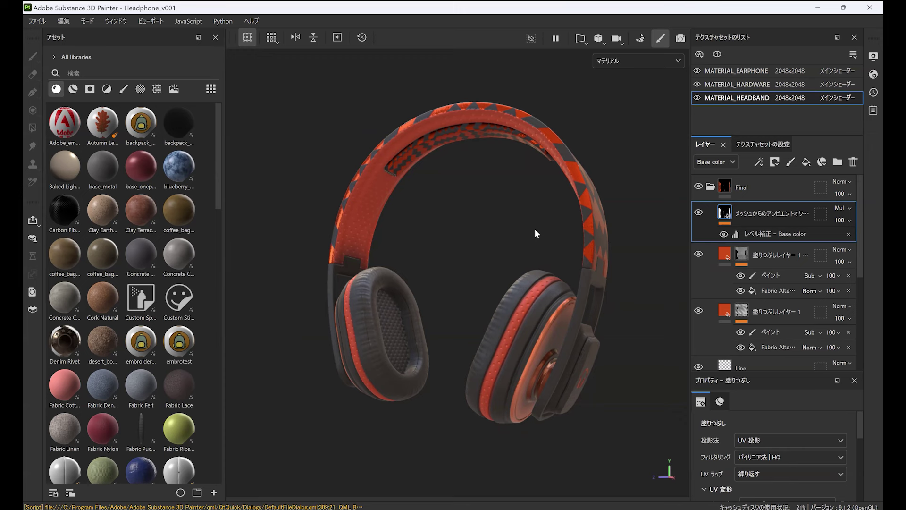
# Step: Hide the Final folder in the MATERIAL_HEADBAND, MATERIAL_HARDWARE and MATERIAL_EARPHONE texture sets
pyautogui.keyDown('alt'); pyautogui.moveTo(534, 228); pyautogui.dragTo(479, 238); pyautogui.keyUp('alt')
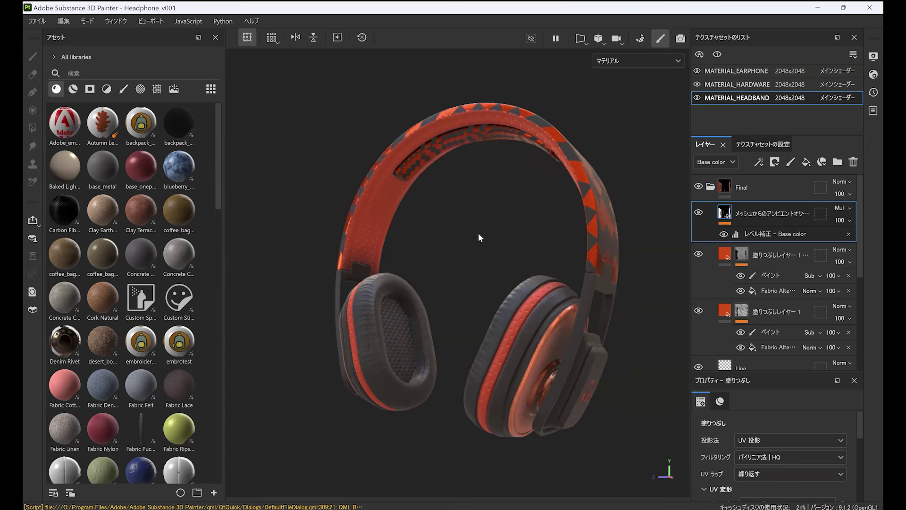
pyautogui.click(711, 187)
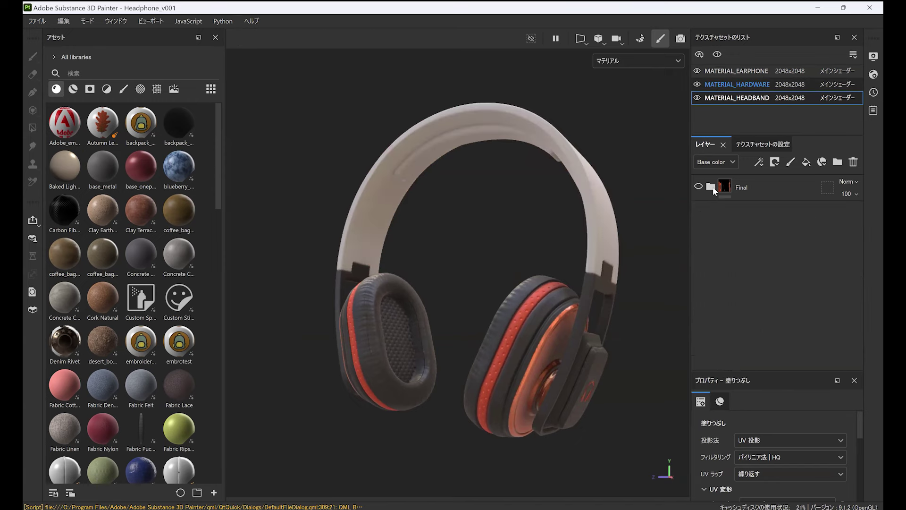
pyautogui.click(737, 84)
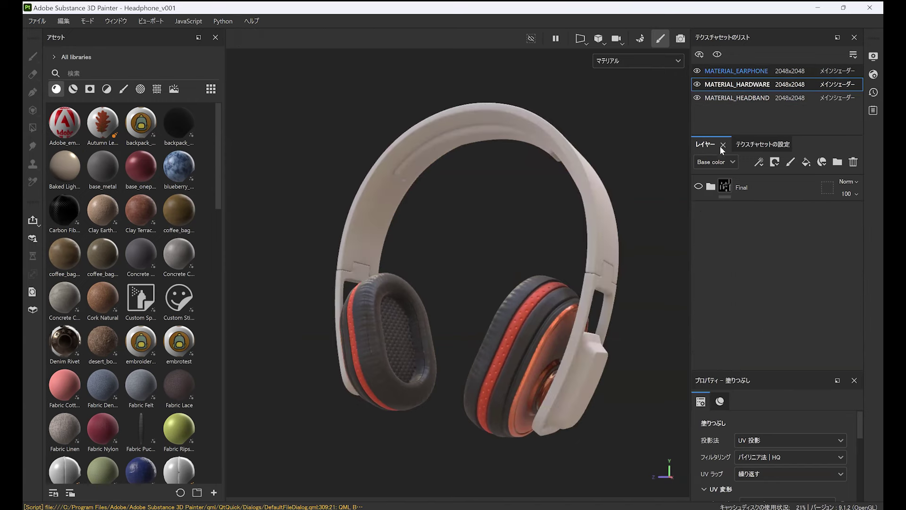
pyautogui.click(710, 187)
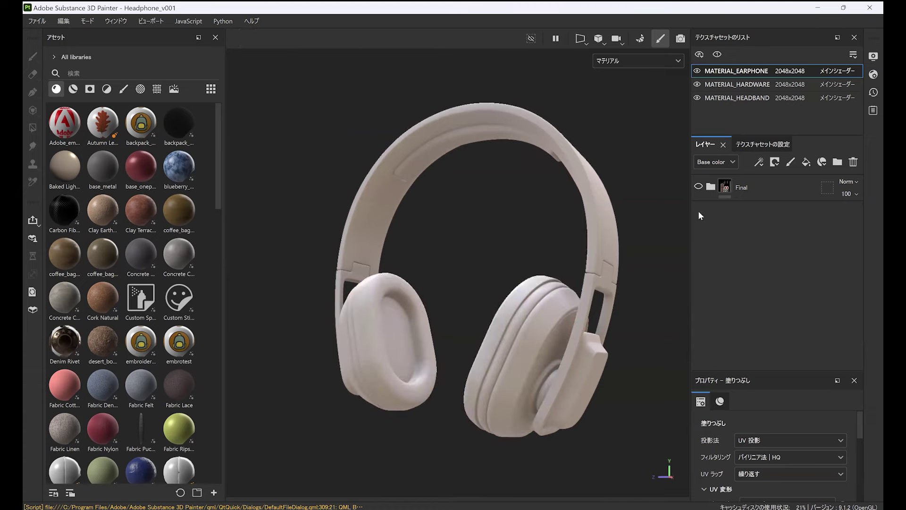
pyautogui.keyDown('alt'); pyautogui.moveTo(507, 260); pyautogui.dragTo(586, 242); pyautogui.keyUp('alt')
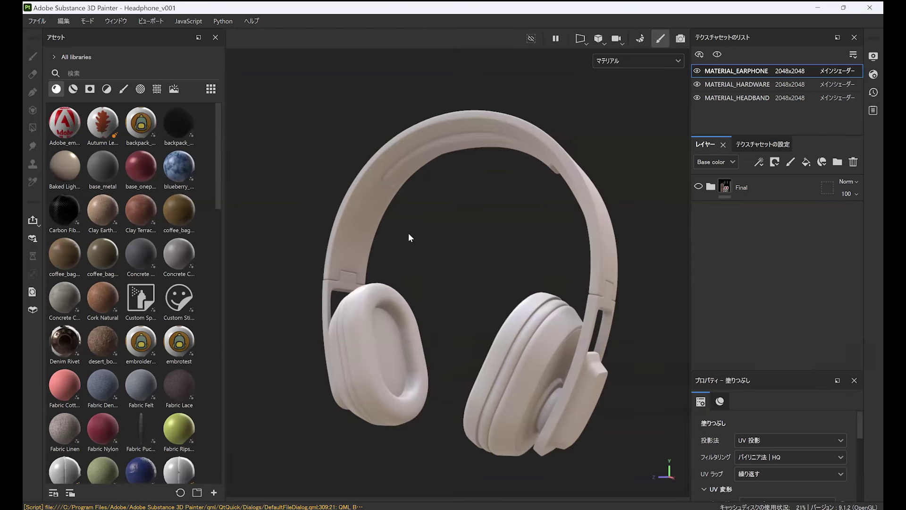
# Step: Review the mesh map baking settings and the list of bakers, and return to painting mode without baking
pyautogui.click(638, 39)
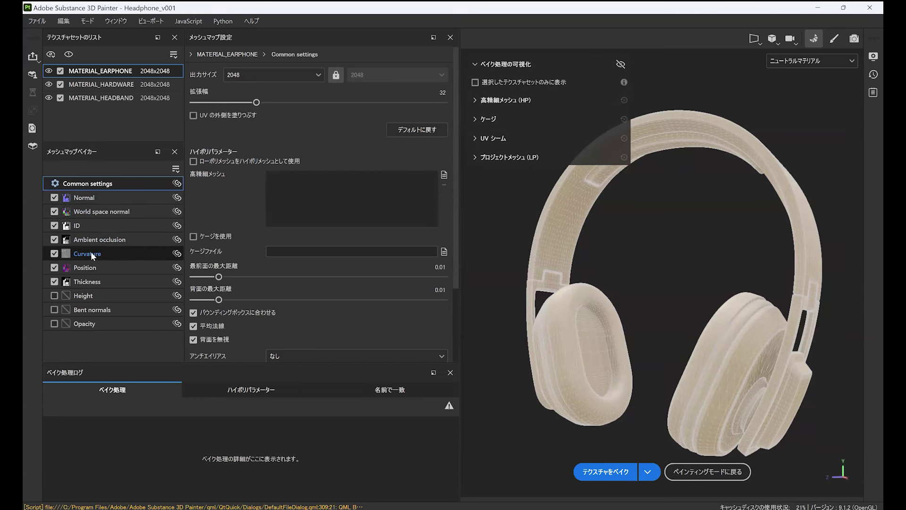
pyautogui.moveTo(92, 283)
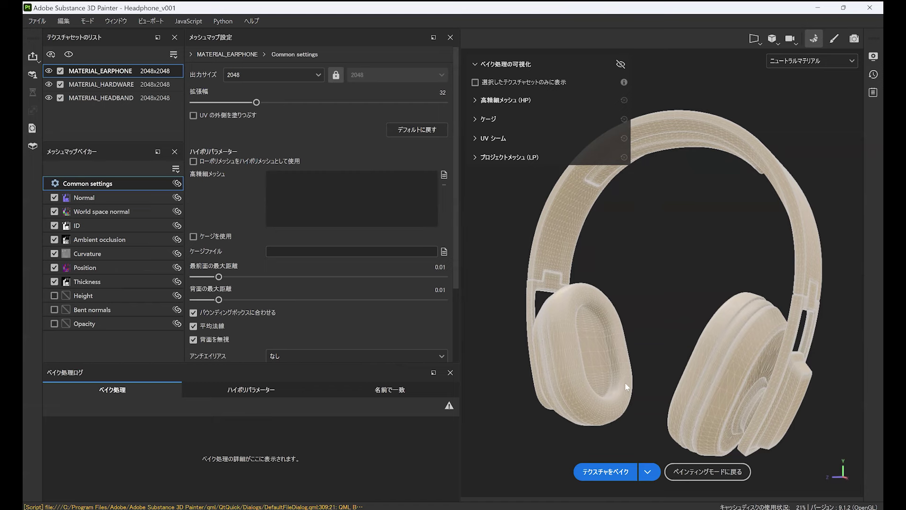
pyautogui.click(699, 472)
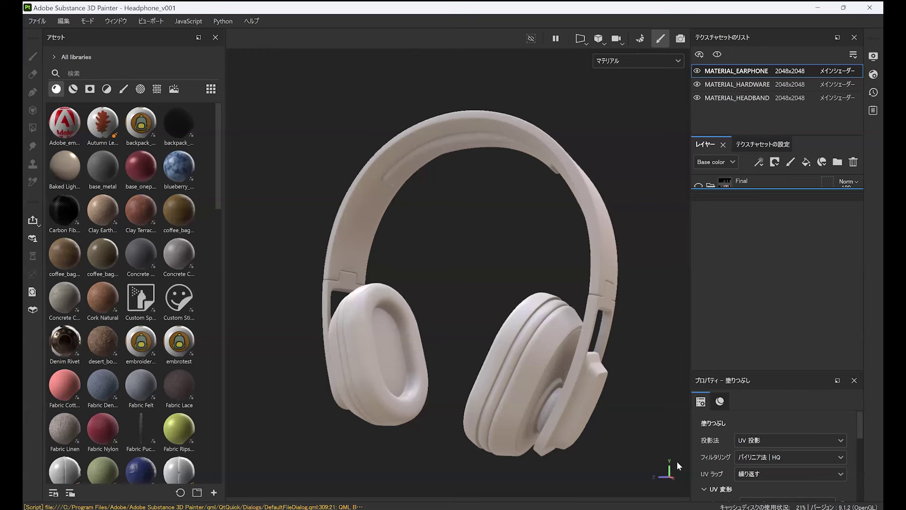
# Step: Toggle the visibility of the MATERIAL_EARPHONE texture set off and on to check which headphone parts it covers
pyautogui.keyDown('alt'); pyautogui.moveTo(557, 289); pyautogui.dragTo(607, 298); pyautogui.keyUp('alt')
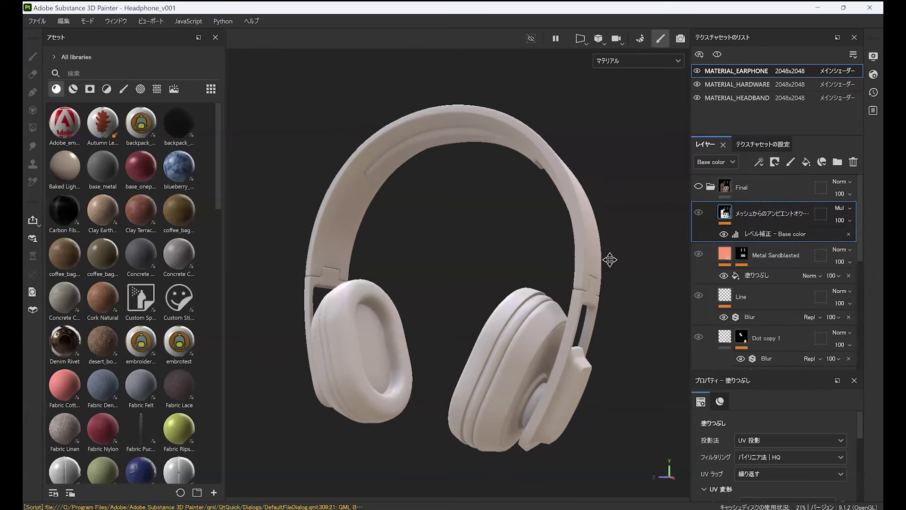
pyautogui.keyDown('alt'); pyautogui.moveTo(611, 259); pyautogui.dragTo(580, 302); pyautogui.keyUp('alt')
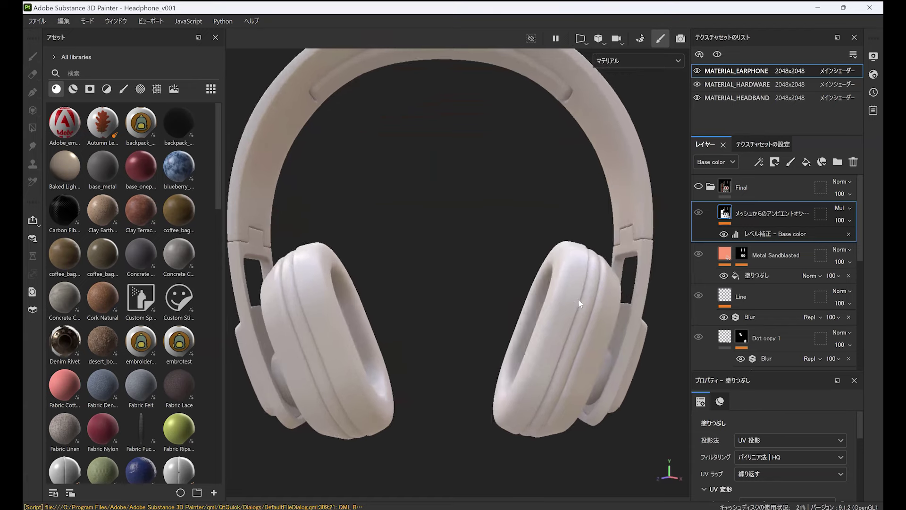
pyautogui.click(697, 70)
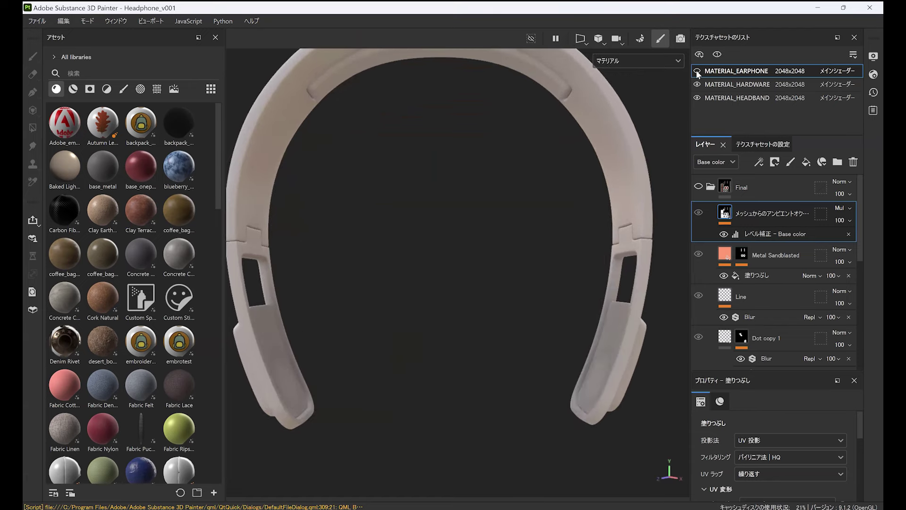
pyautogui.click(697, 71)
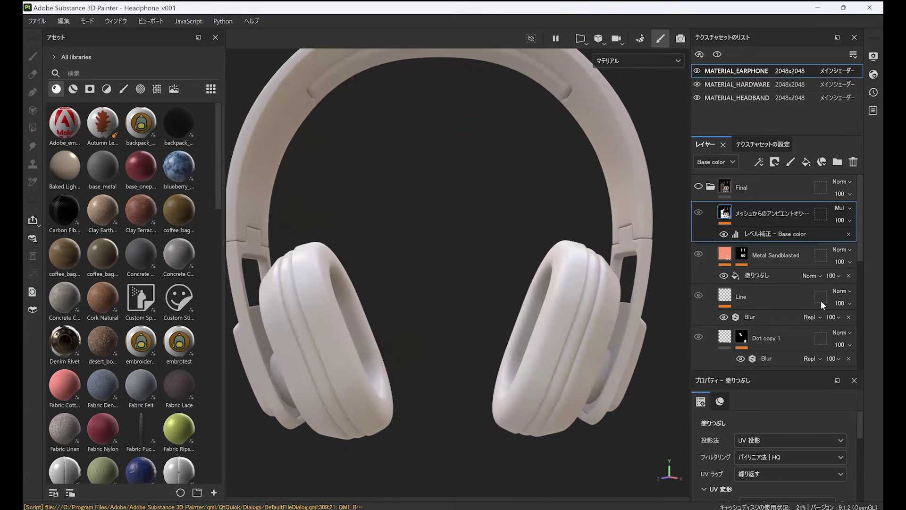
# Step: Show the Final folder of MATERIAL_EARPHONE and examine its layers and the ear cup's padding, dotted band and metal from several angles
pyautogui.moveTo(862, 221); pyautogui.dragTo(806, 197)
pyautogui.click(698, 185)
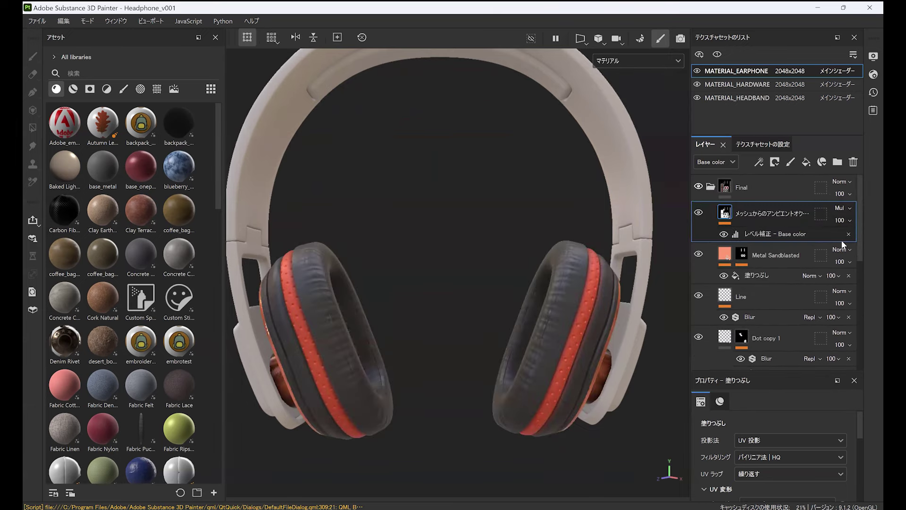
pyautogui.moveTo(859, 217); pyautogui.dragTo(826, 364)
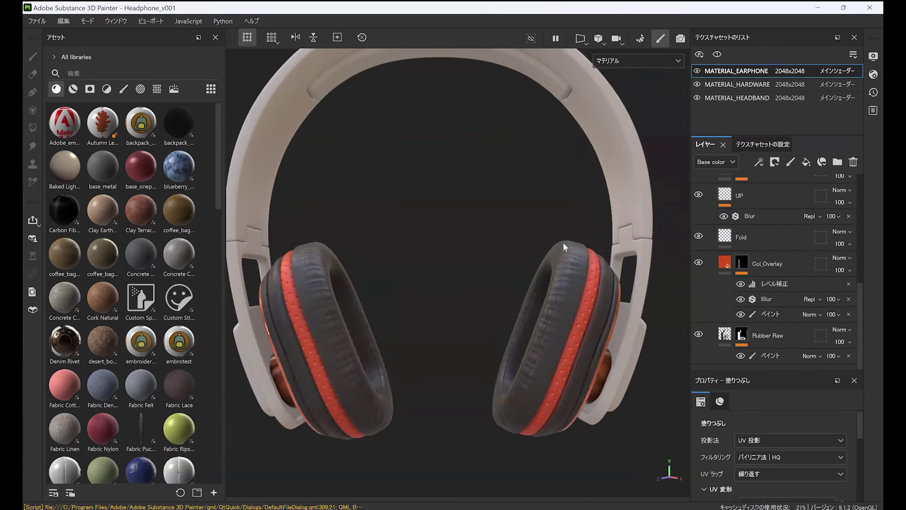
pyautogui.scroll(6, 571, 340)
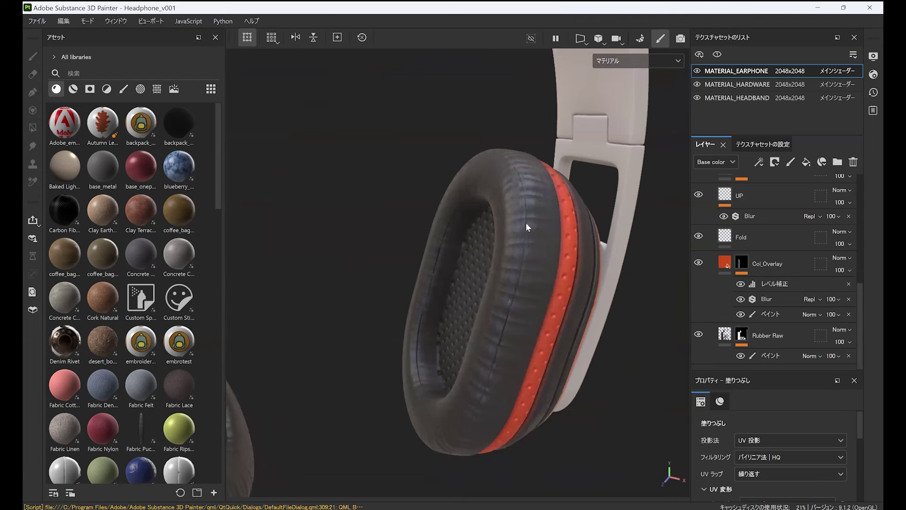
pyautogui.keyDown('alt'); pyautogui.moveTo(527, 227); pyautogui.dragTo(521, 152); pyautogui.keyUp('alt')
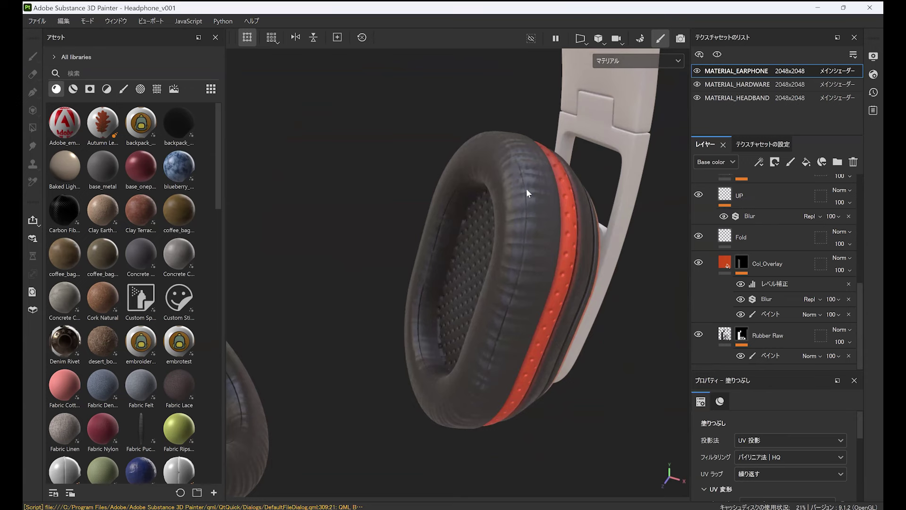
pyautogui.keyDown('alt'); pyautogui.moveTo(525, 259); pyautogui.dragTo(561, 204); pyautogui.keyUp('alt')
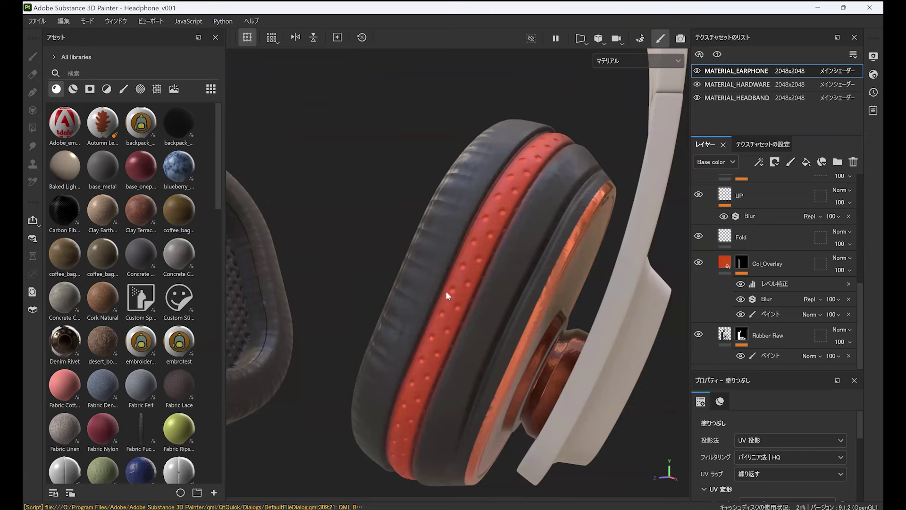
pyautogui.keyDown('alt'); pyautogui.moveTo(446, 291); pyautogui.dragTo(465, 223); pyautogui.keyUp('alt')
pyautogui.keyDown('alt'); pyautogui.moveTo(497, 256); pyautogui.dragTo(525, 231); pyautogui.keyUp('alt')
pyautogui.keyDown('alt'); pyautogui.moveTo(480, 250); pyautogui.dragTo(558, 185); pyautogui.keyUp('alt')
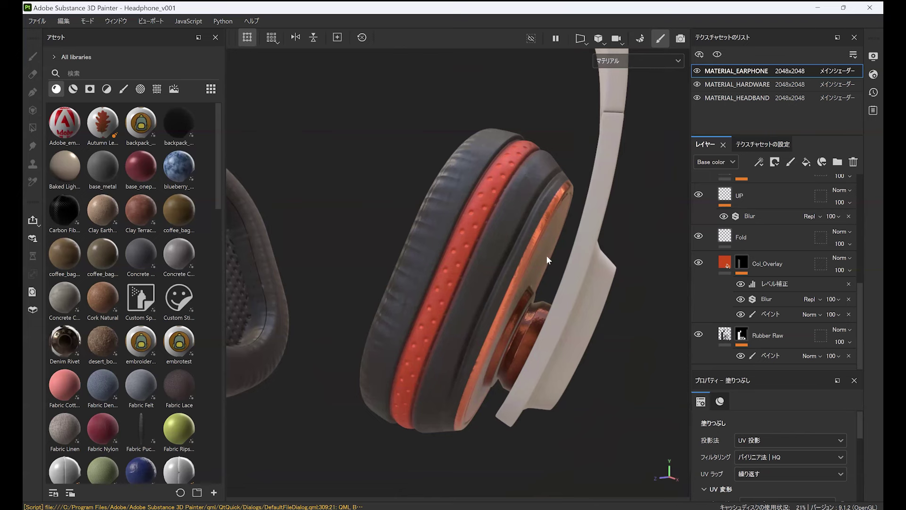
pyautogui.keyDown('alt'); pyautogui.moveTo(546, 255); pyautogui.dragTo(522, 249); pyautogui.keyUp('alt')
pyautogui.scroll(5, 738, 199)
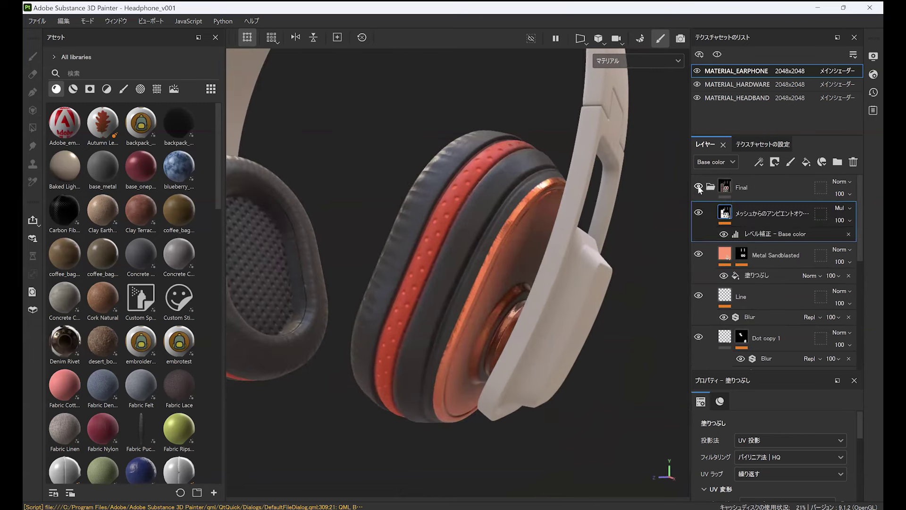
# Step: Hide the Final folder of MATERIAL_EARPHONE and review its layers down to Rubber Raw
pyautogui.click(697, 187)
pyautogui.click(698, 186)
pyautogui.click(698, 187)
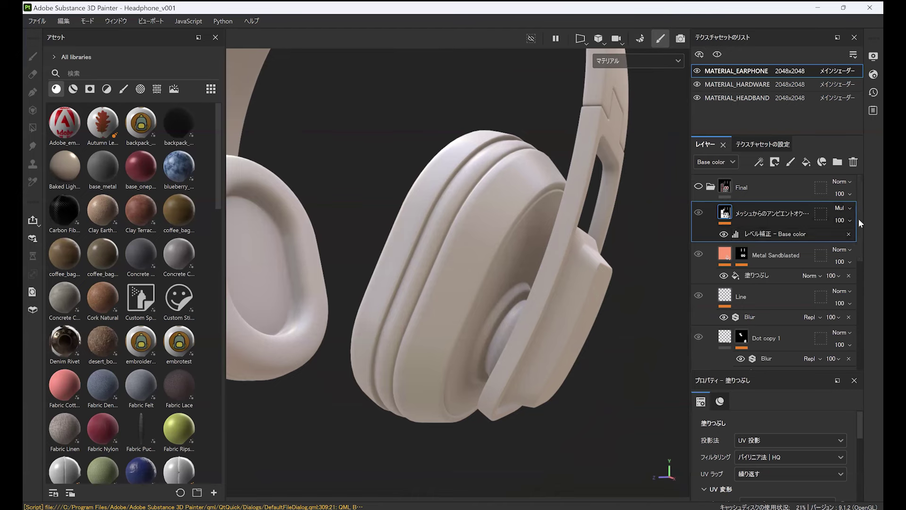
pyautogui.moveTo(859, 219); pyautogui.dragTo(858, 344)
pyautogui.click(821, 346)
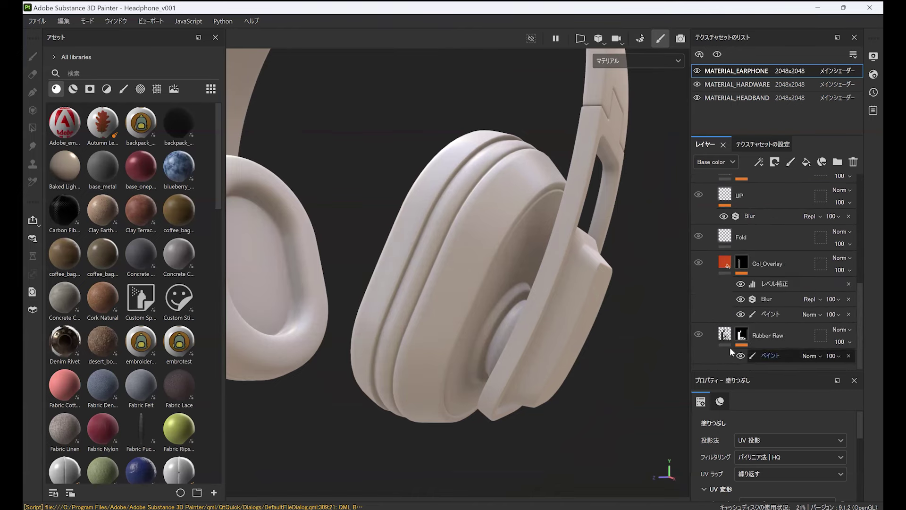
pyautogui.moveTo(862, 309); pyautogui.dragTo(859, 172)
# Step: Search the assets for "rubbe" and add the Rubber Raw material as a layer above the Final folder
pyautogui.click(766, 188)
pyautogui.click(84, 73)
pyautogui.write('rubbe')
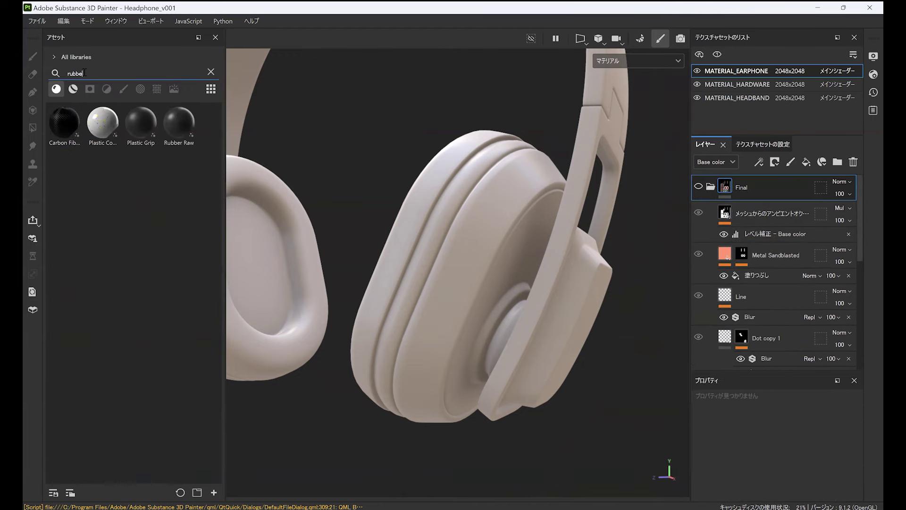
pyautogui.moveTo(179, 124); pyautogui.dragTo(755, 189)
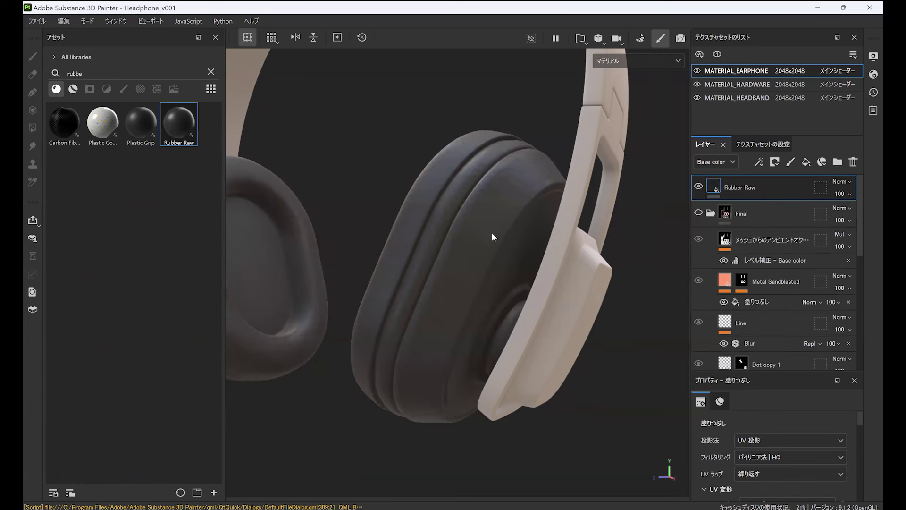
# Step: Switch to the split 3D/2D view to show the ear cup beside its UV layout
pyautogui.keyDown('alt'); pyautogui.moveTo(492, 237); pyautogui.dragTo(599, 86); pyautogui.keyUp('alt')
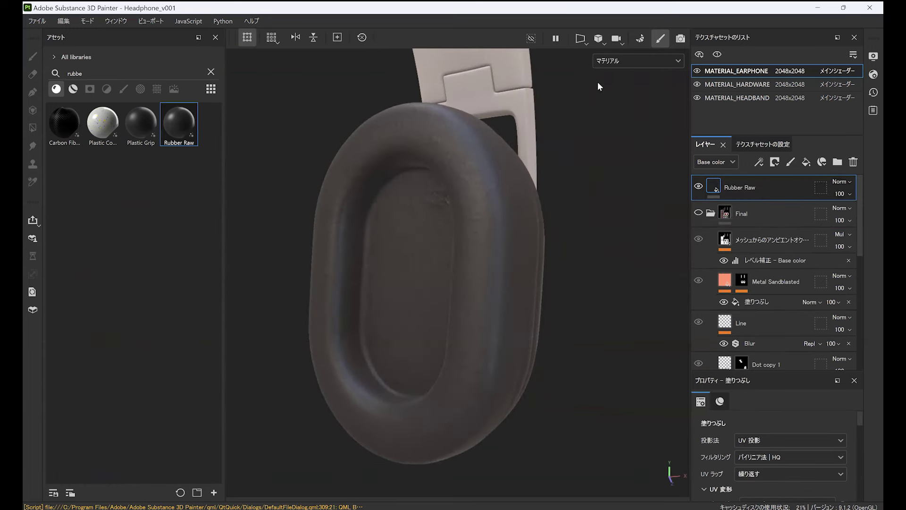
pyautogui.click(580, 38)
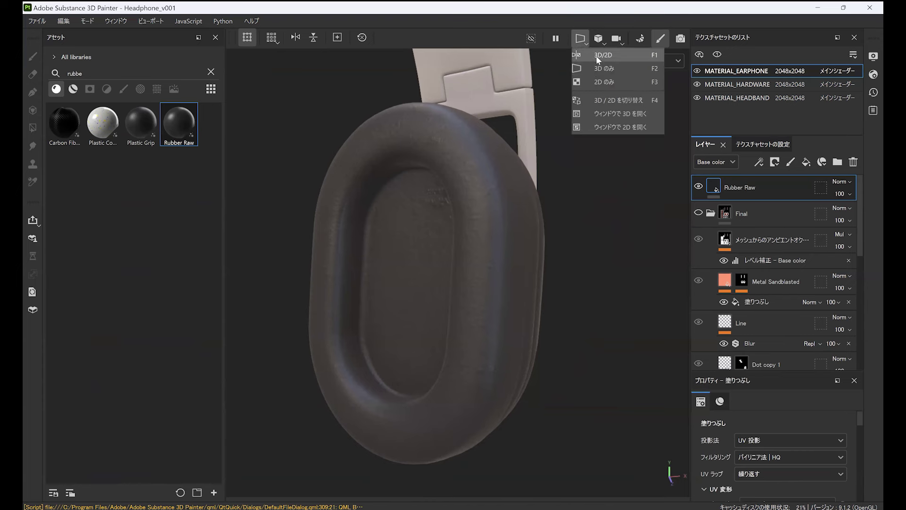
pyautogui.click(596, 55)
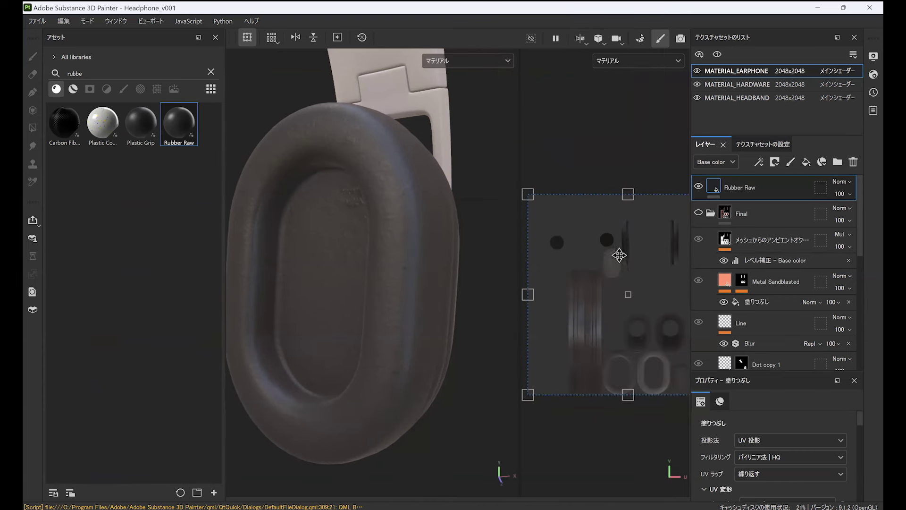
pyautogui.scroll(-3, 584, 262)
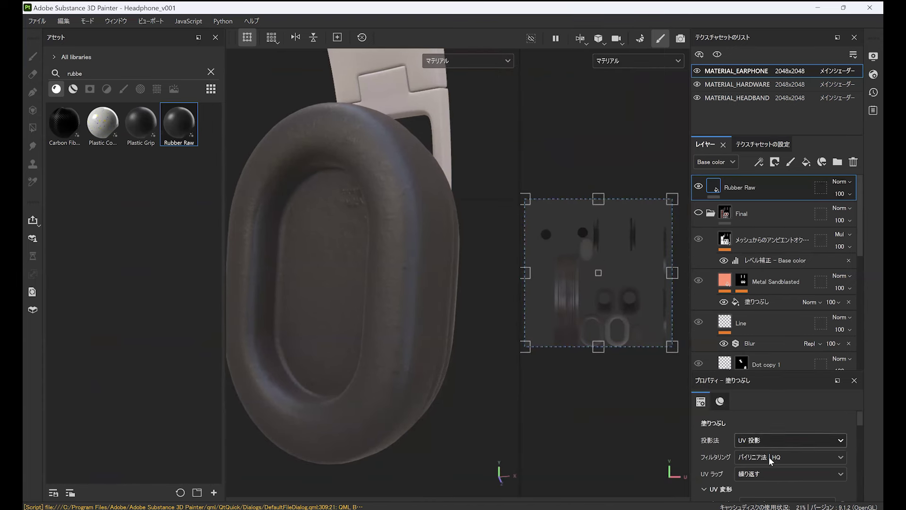
# Step: Enlarge the fill properties area and review the projection methods available for the Rubber Raw layer, keeping UV projection
pyautogui.moveTo(776, 368); pyautogui.dragTo(775, 281)
pyautogui.click(764, 354)
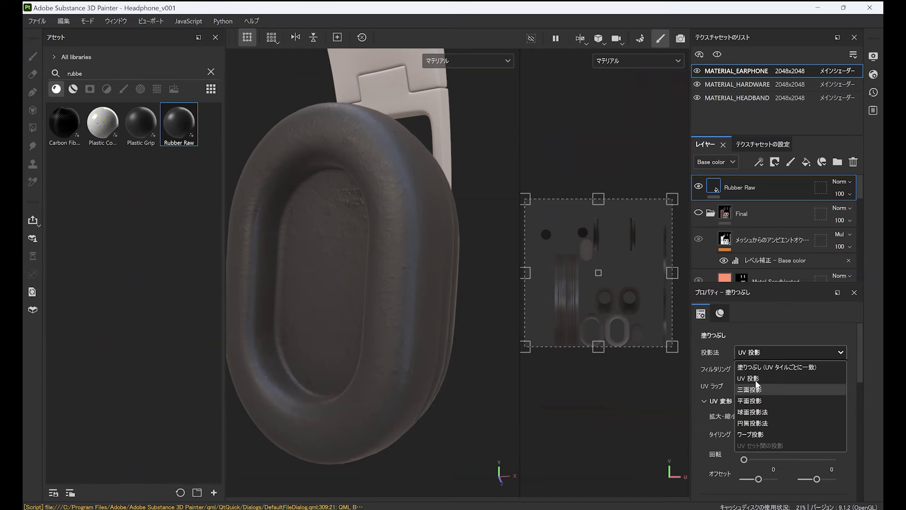
pyautogui.click(759, 338)
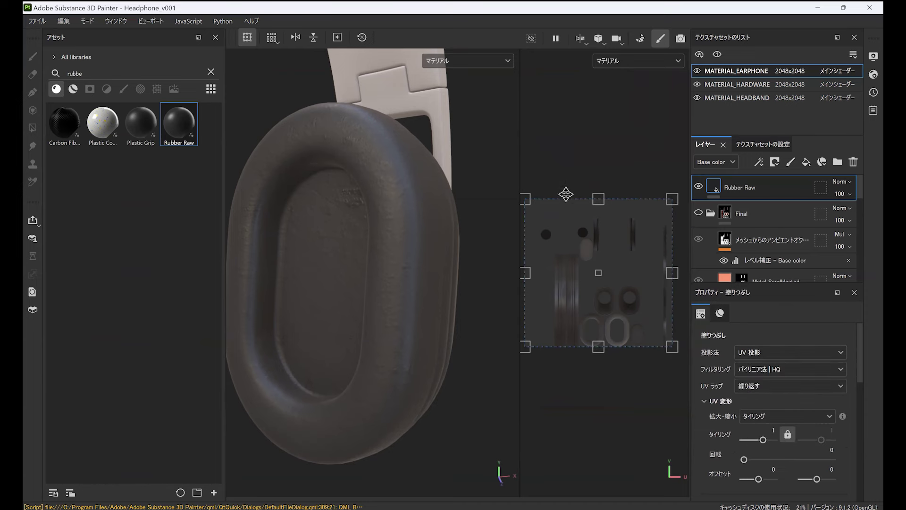
# Step: Examine how the Rubber Raw material maps onto the UV layout and the ear cup surface, up close and from a distance
pyautogui.moveTo(638, 250); pyautogui.dragTo(646, 249)
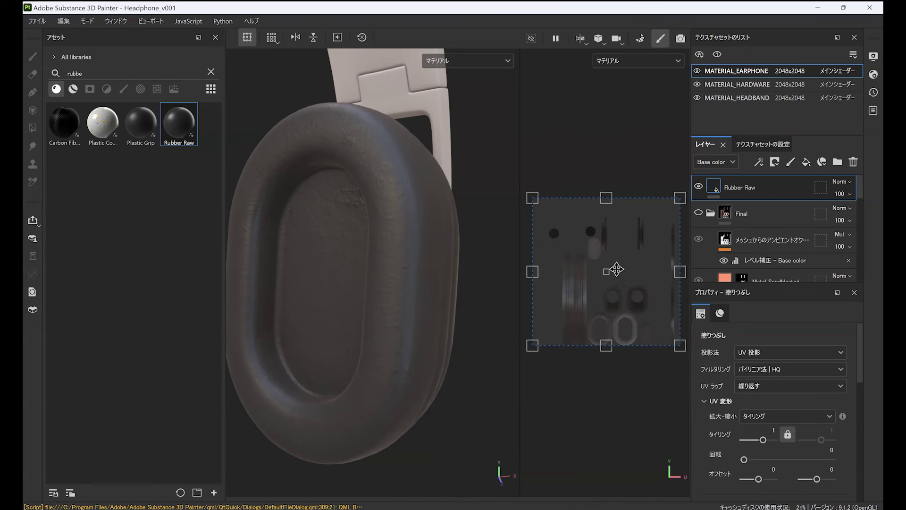
pyautogui.scroll(3, 463, 276)
pyautogui.scroll(4, 590, 289)
pyautogui.keyDown('alt'); pyautogui.moveTo(571, 326); pyautogui.dragTo(539, 264, button='middle'); pyautogui.keyUp('alt')
pyautogui.keyDown('alt'); pyautogui.moveTo(545, 416); pyautogui.dragTo(630, 401, button='right'); pyautogui.keyUp('alt')
pyautogui.keyDown('alt'); pyautogui.moveTo(617, 338); pyautogui.dragTo(683, 328, button='middle'); pyautogui.keyUp('alt')
pyautogui.scroll(-5, 542, 281)
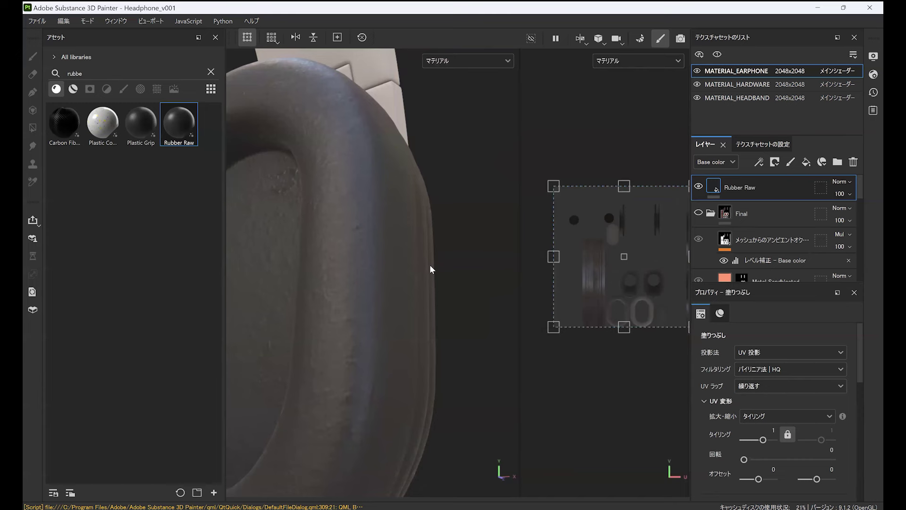
pyautogui.scroll(-5, 247, 337)
pyautogui.keyDown('alt'); pyautogui.moveTo(247, 338); pyautogui.dragTo(340, 314); pyautogui.keyUp('alt')
pyautogui.scroll(-2, 416, 273)
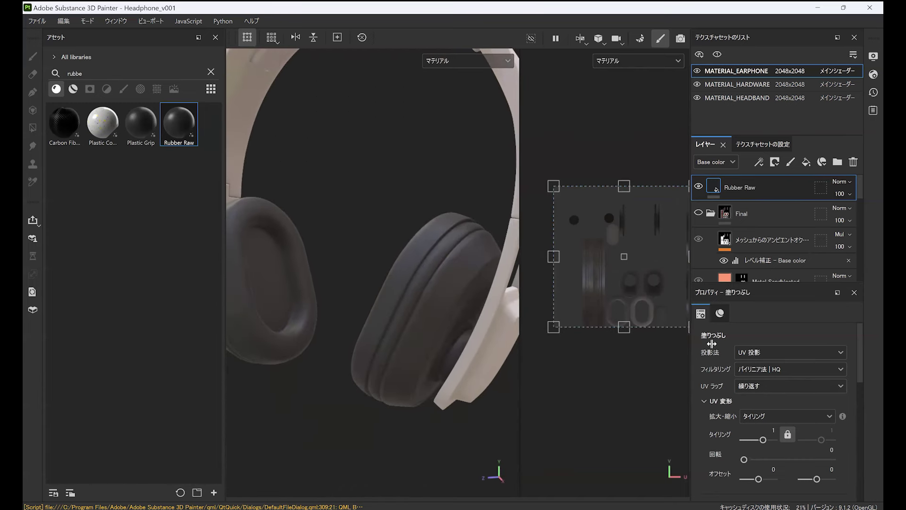
# Step: Change the Rubber Raw layer's projection to tri-planar (三面投影) and check the mapping on the ear cups
pyautogui.click(784, 352)
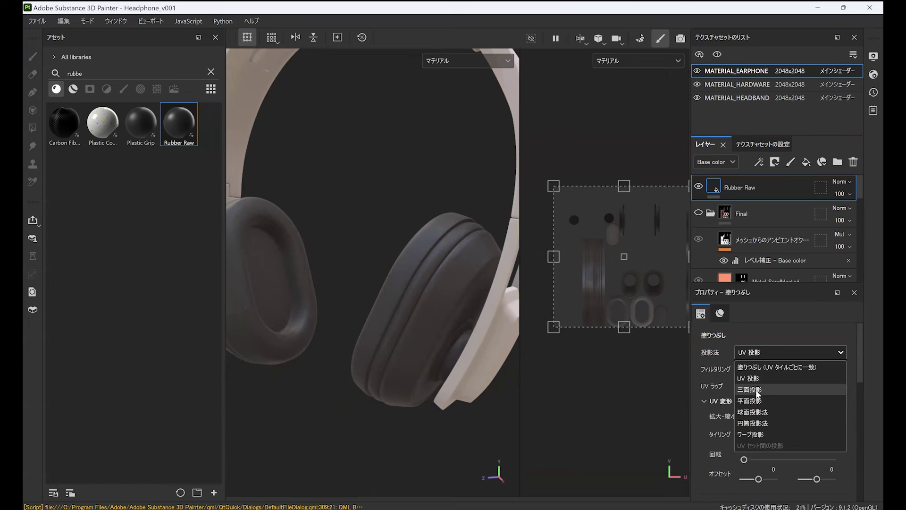
pyautogui.click(755, 390)
pyautogui.moveTo(391, 263)
pyautogui.keyDown('alt'); pyautogui.mouseDown()
pyautogui.moveTo(465, 311)
pyautogui.moveTo(377, 268)
pyautogui.mouseUp(); pyautogui.keyUp('alt')
pyautogui.scroll(3, 377, 268)
pyautogui.keyDown('alt'); pyautogui.moveTo(377, 265); pyautogui.dragTo(431, 357, button='right'); pyautogui.keyUp('alt')
pyautogui.keyDown('alt'); pyautogui.moveTo(432, 358); pyautogui.dragTo(376, 321); pyautogui.keyUp('alt')
pyautogui.keyDown('alt'); pyautogui.moveTo(376, 321); pyautogui.dragTo(423, 350, button='right'); pyautogui.keyUp('alt')
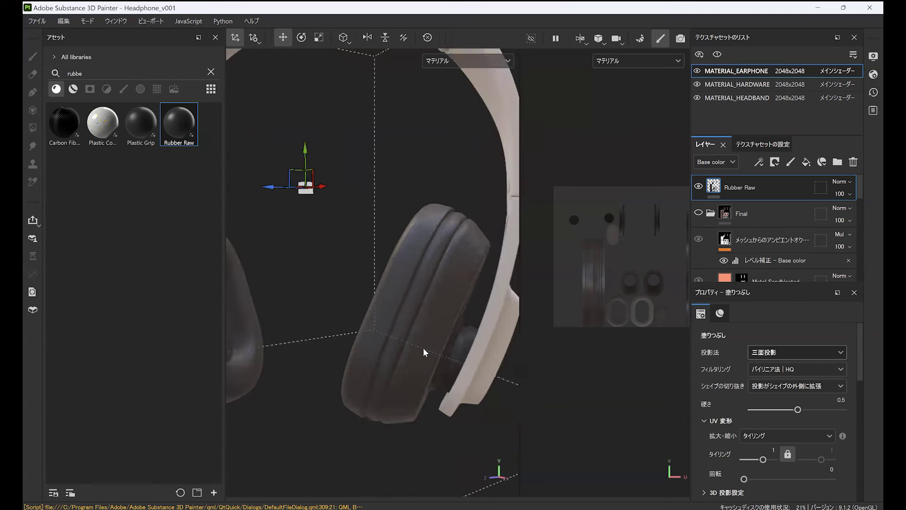
pyautogui.keyDown('alt'); pyautogui.moveTo(424, 350); pyautogui.dragTo(491, 356); pyautogui.keyUp('alt')
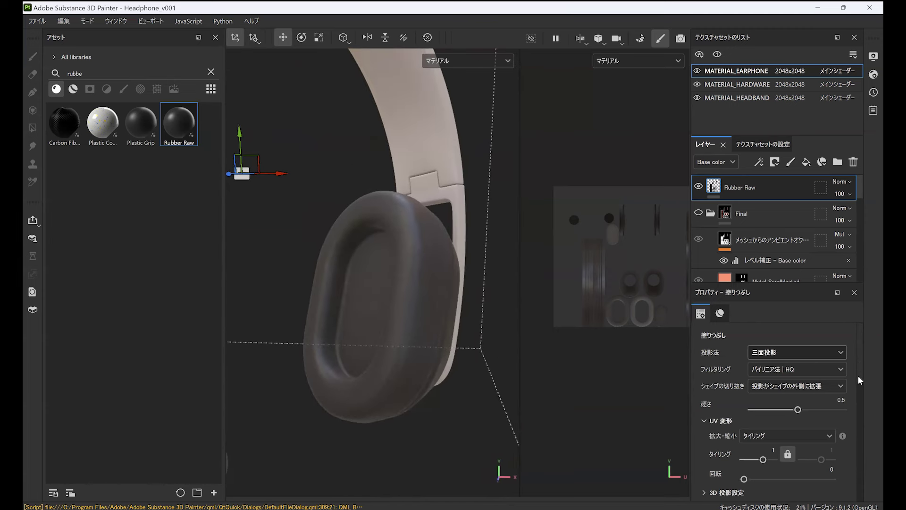
# Step: Set the Rubber Raw layer's UV tiling to 2
pyautogui.scroll(-5, 856, 432)
pyautogui.scroll(5, 823, 390)
pyautogui.write('2')
pyautogui.press('Return')
# Step: Apply the Smooth Rubber Raw preset to the Rubber Raw layer's material parameters
pyautogui.moveTo(858, 344); pyautogui.dragTo(859, 428)
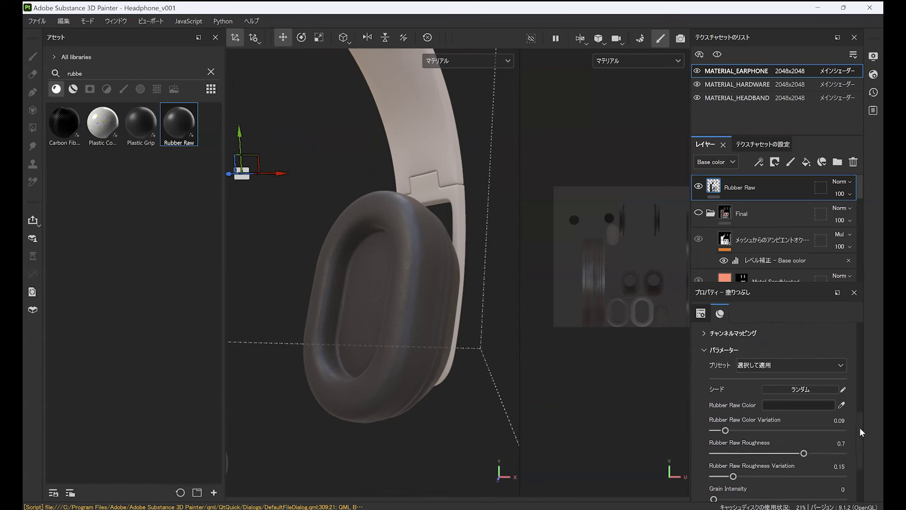
pyautogui.click(760, 366)
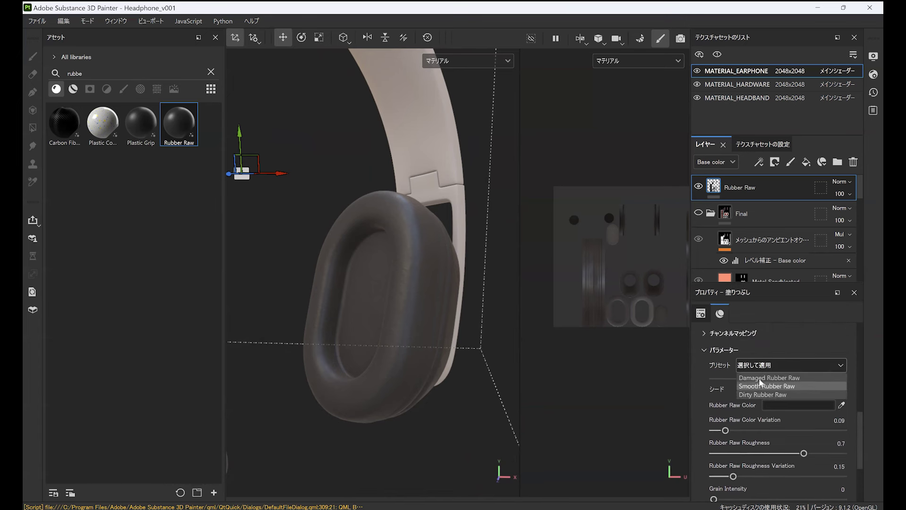
pyautogui.click(759, 382)
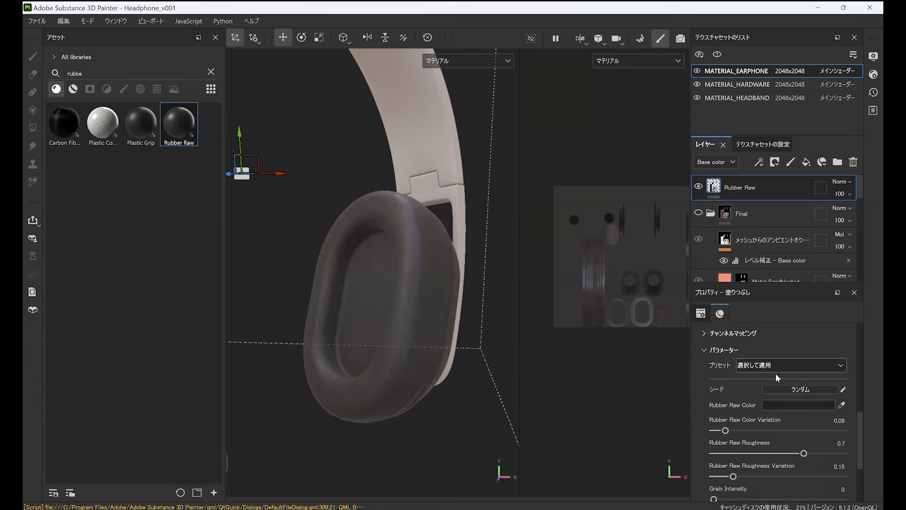
pyautogui.click(769, 365)
pyautogui.click(773, 389)
# Step: Examine the rubber surface along the ear cup's side grooves from several angles and distances
pyautogui.keyDown('alt'); pyautogui.moveTo(425, 293); pyautogui.dragTo(330, 302); pyautogui.keyUp('alt')
pyautogui.keyDown('alt'); pyautogui.moveTo(330, 302); pyautogui.dragTo(330, 315, button='right'); pyautogui.keyUp('alt')
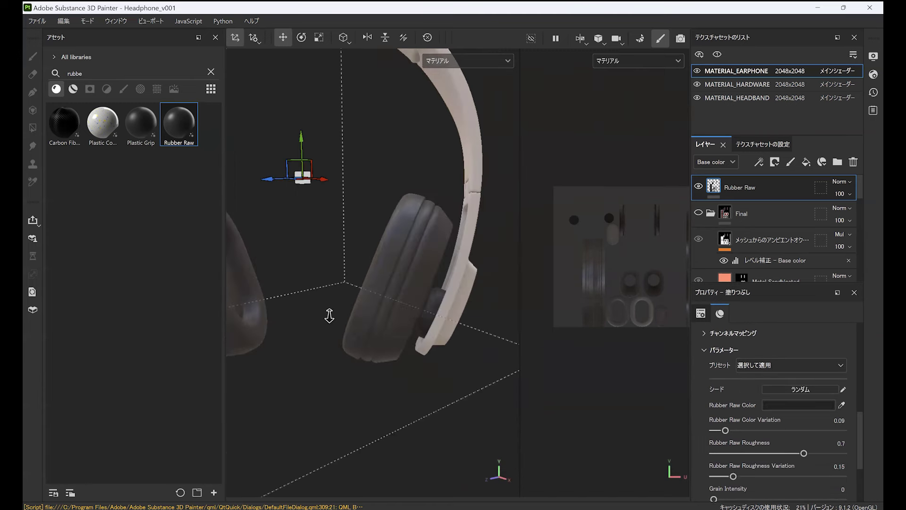
pyautogui.scroll(-4, 405, 247)
pyautogui.scroll(3, 437, 253)
pyautogui.keyDown('alt'); pyautogui.moveTo(437, 253); pyautogui.dragTo(420, 310, button='right'); pyautogui.keyUp('alt')
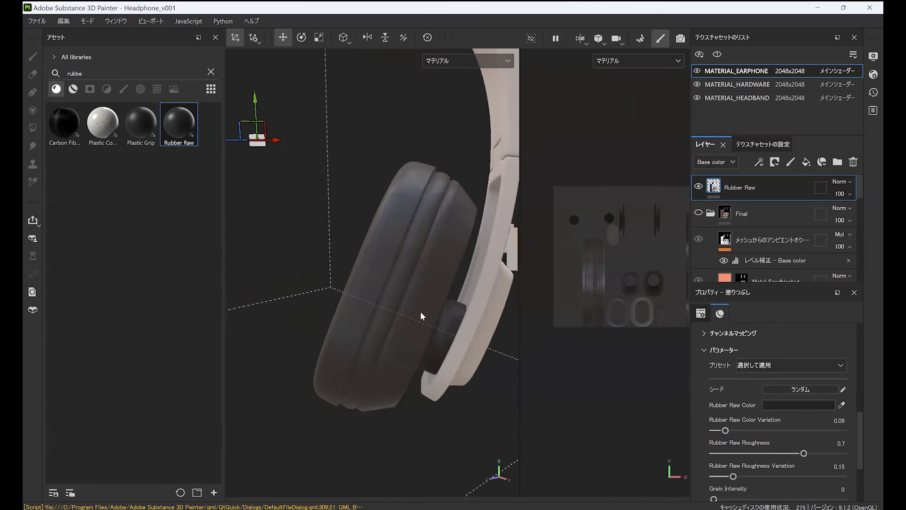
pyautogui.keyDown('alt'); pyautogui.moveTo(420, 310); pyautogui.dragTo(406, 390); pyautogui.keyUp('alt')
pyautogui.keyDown('alt'); pyautogui.moveTo(406, 391); pyautogui.dragTo(452, 162, button='right'); pyautogui.keyUp('alt')
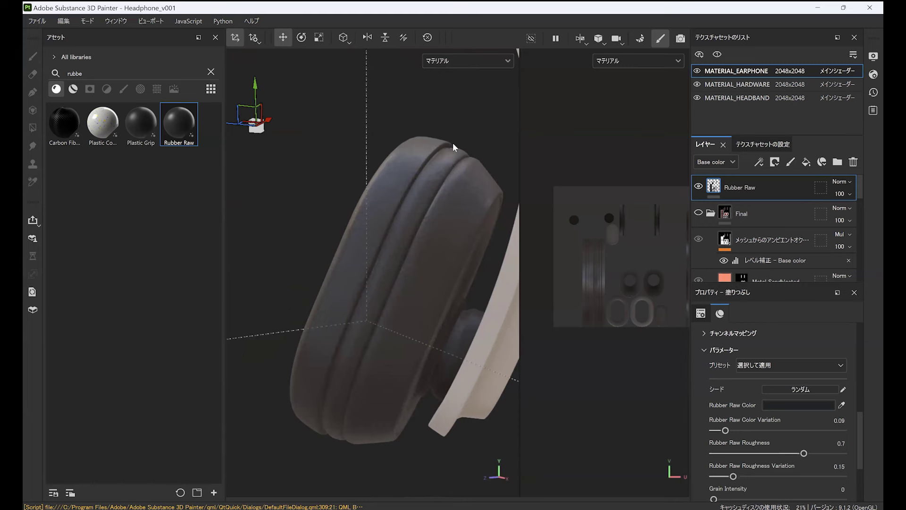
pyautogui.keyDown('alt'); pyautogui.moveTo(425, 277); pyautogui.dragTo(422, 273); pyautogui.keyUp('alt')
pyautogui.keyDown('alt'); pyautogui.moveTo(454, 282); pyautogui.dragTo(435, 297); pyautogui.keyUp('alt')
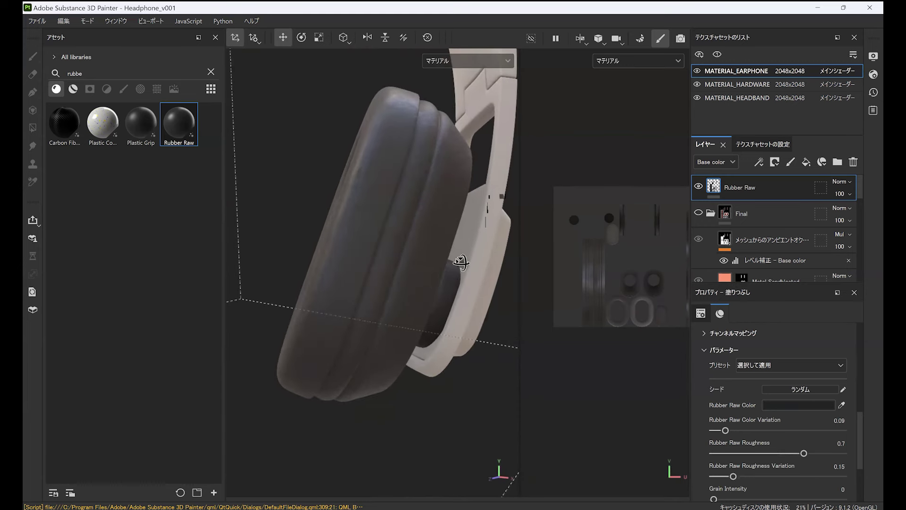
pyautogui.moveTo(461, 262)
pyautogui.keyDown('alt'); pyautogui.mouseDown()
pyautogui.moveTo(441, 261)
pyautogui.moveTo(463, 272)
pyautogui.moveTo(465, 264)
pyautogui.mouseUp(); pyautogui.keyUp('alt')
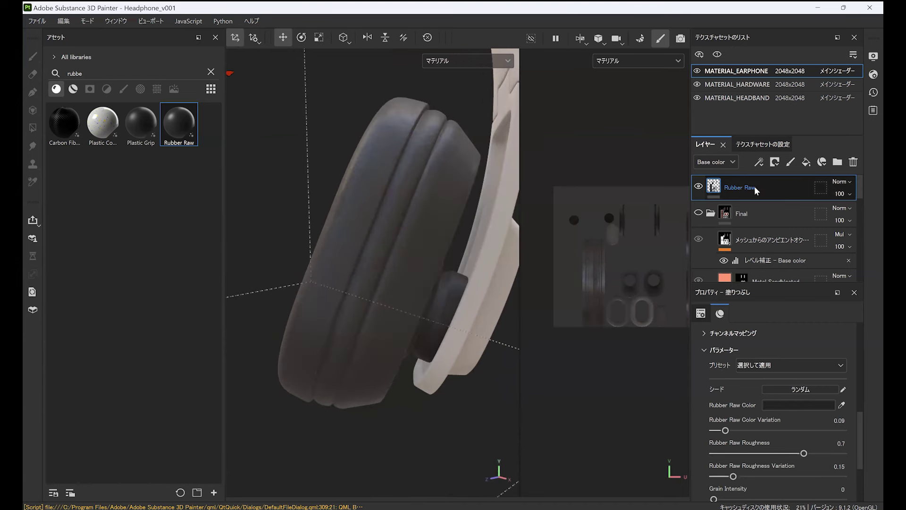
# Step: Add a fill layer above Rubber Raw and keep only its color channel active
pyautogui.click(806, 163)
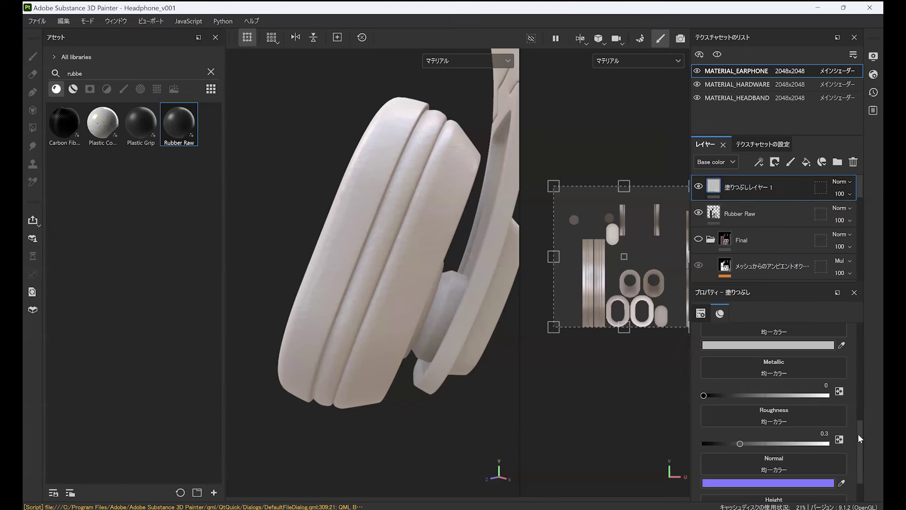
pyautogui.moveTo(858, 434); pyautogui.dragTo(854, 380)
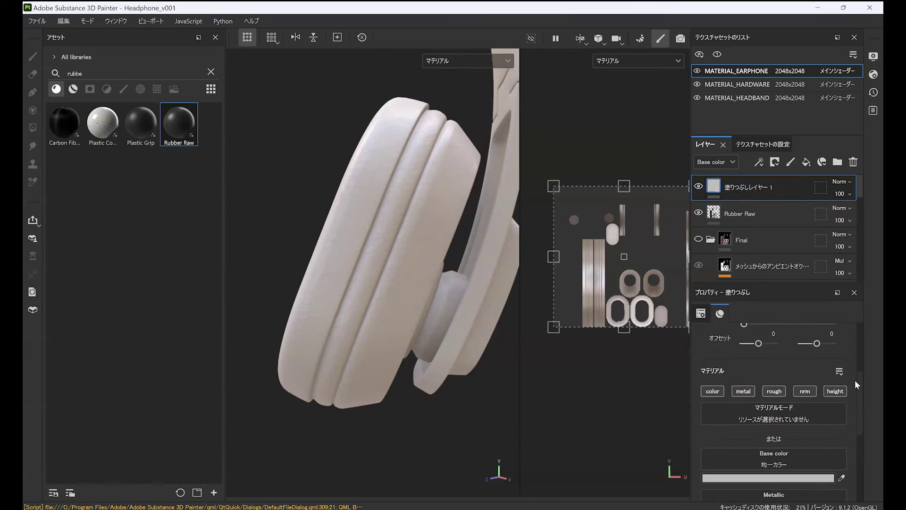
pyautogui.click(717, 393)
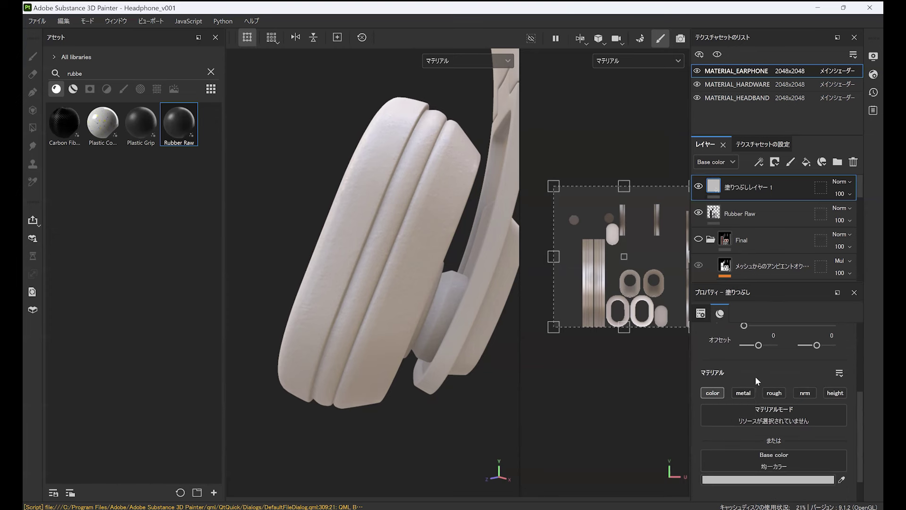
# Step: Rename the fill layer as col_overlay and set its base color to red BA2C2C
pyautogui.doubleClick(754, 186)
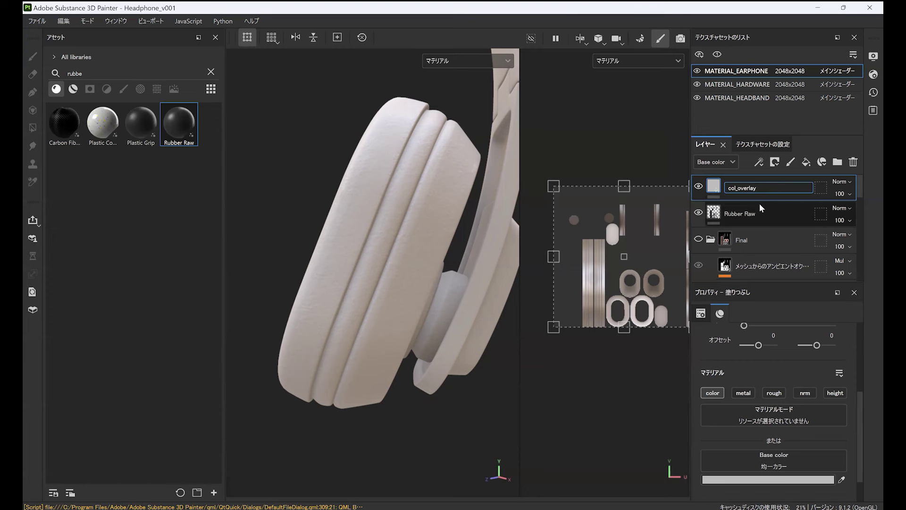
pyautogui.write('col_overlay')
pyautogui.press('Return')
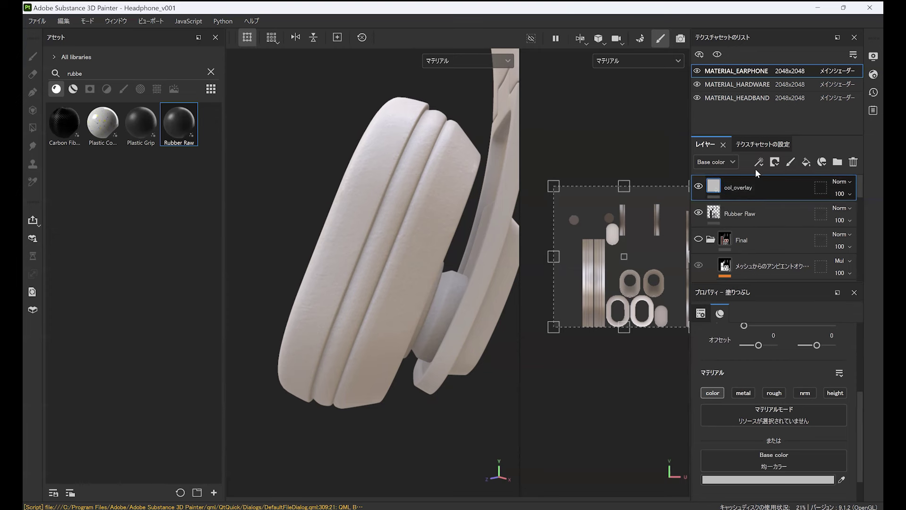
pyautogui.click(788, 479)
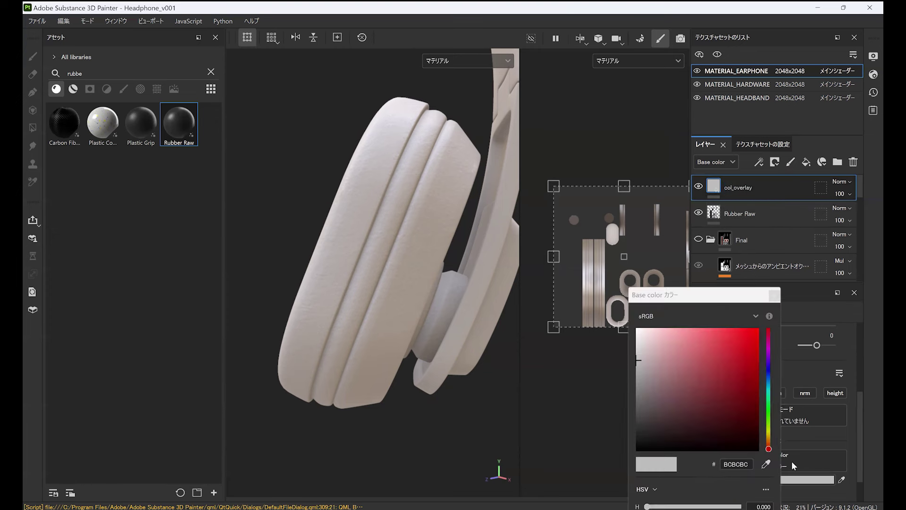
pyautogui.click(727, 359)
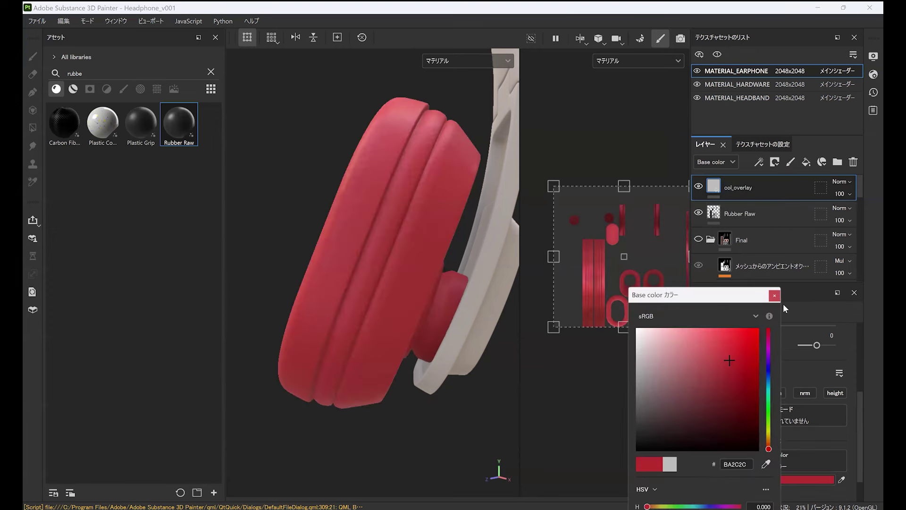
# Step: Add a black mask to the col_overlay layer and put a paint effect on that mask
pyautogui.click(773, 163)
pyautogui.click(798, 187)
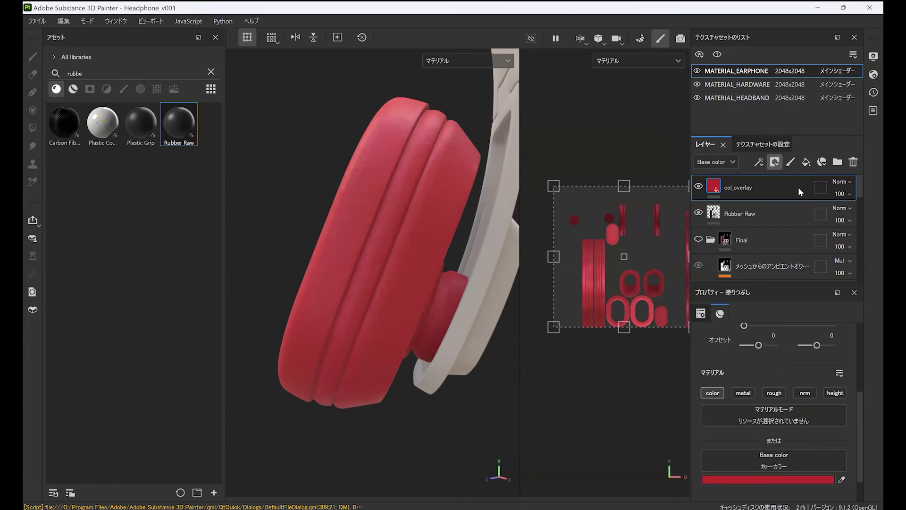
pyautogui.click(758, 161)
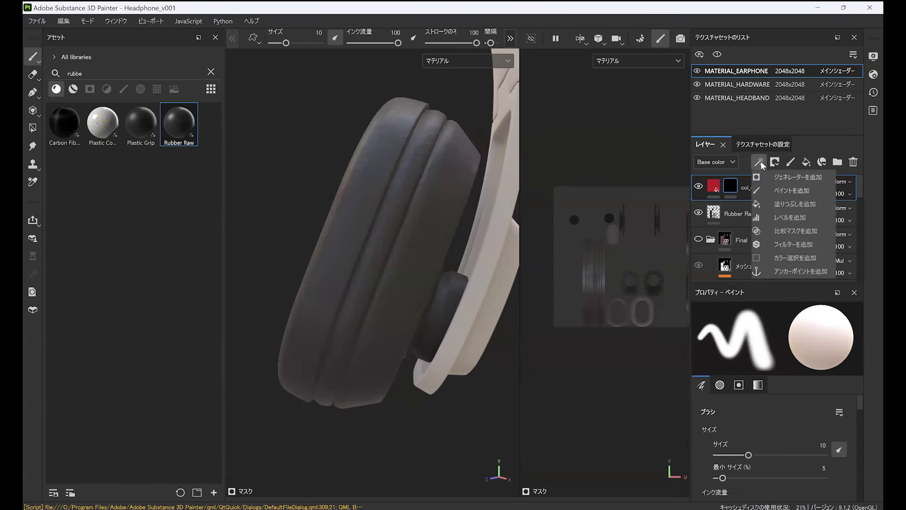
pyautogui.click(781, 189)
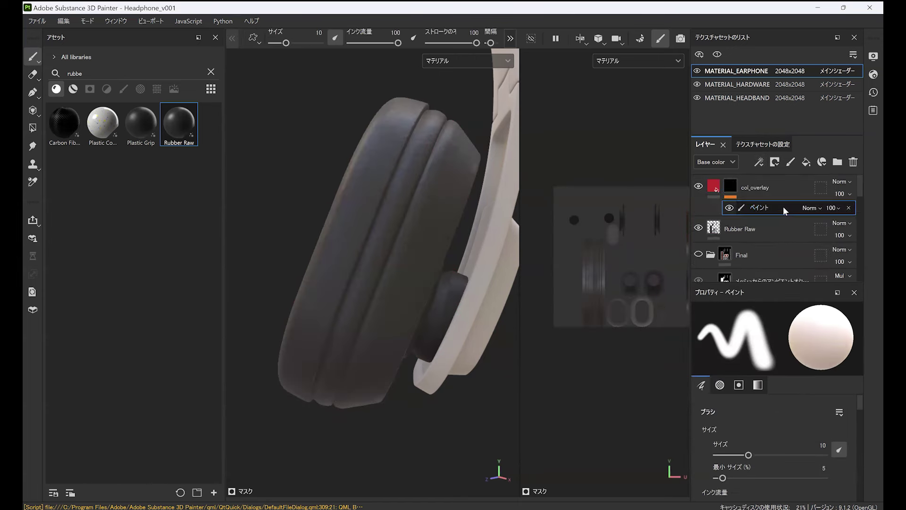
# Step: Activate Polygon Fill in UV chunk fill mode for the mask's paint effect, with the oval ear cup island in close view
pyautogui.click(33, 128)
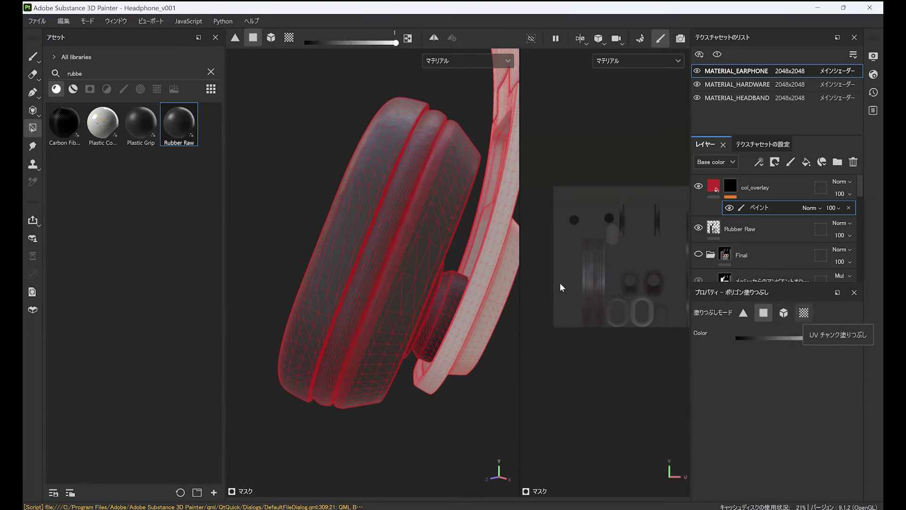
pyautogui.scroll(3, 590, 332)
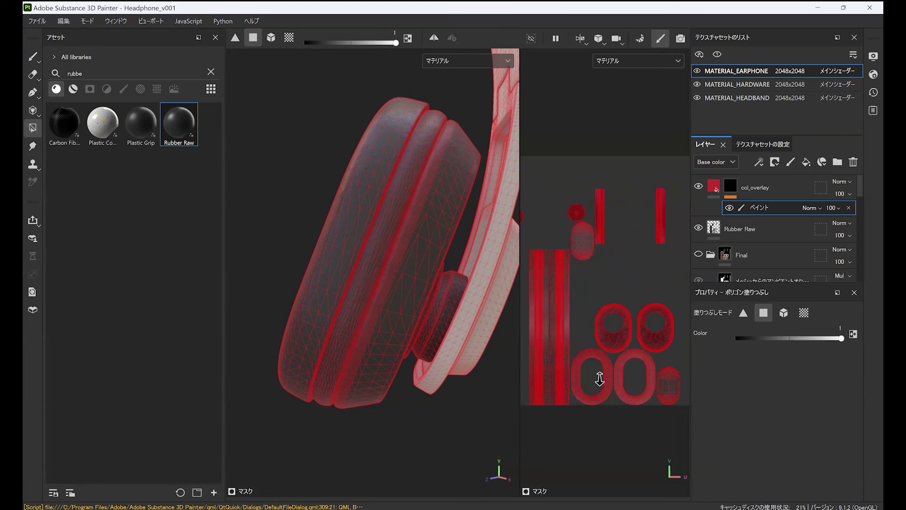
pyautogui.scroll(2, 599, 373)
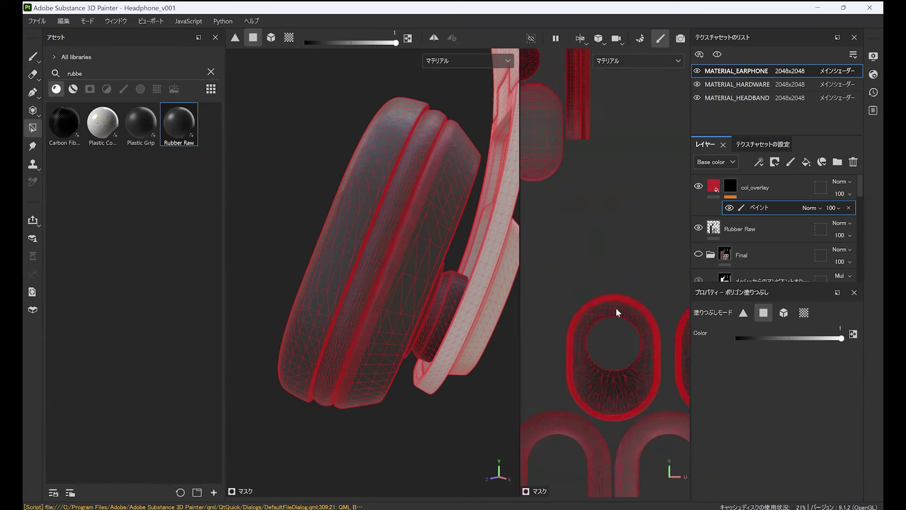
pyautogui.scroll(2, 609, 331)
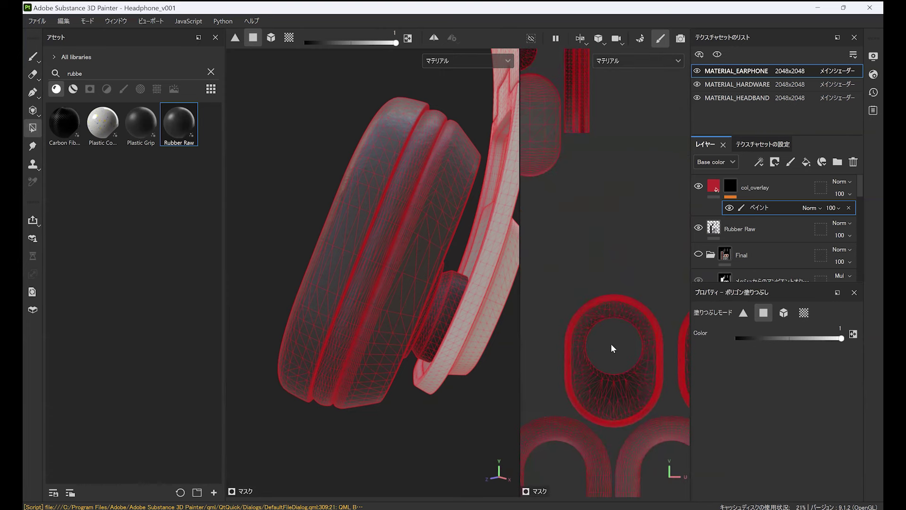
pyautogui.click(805, 314)
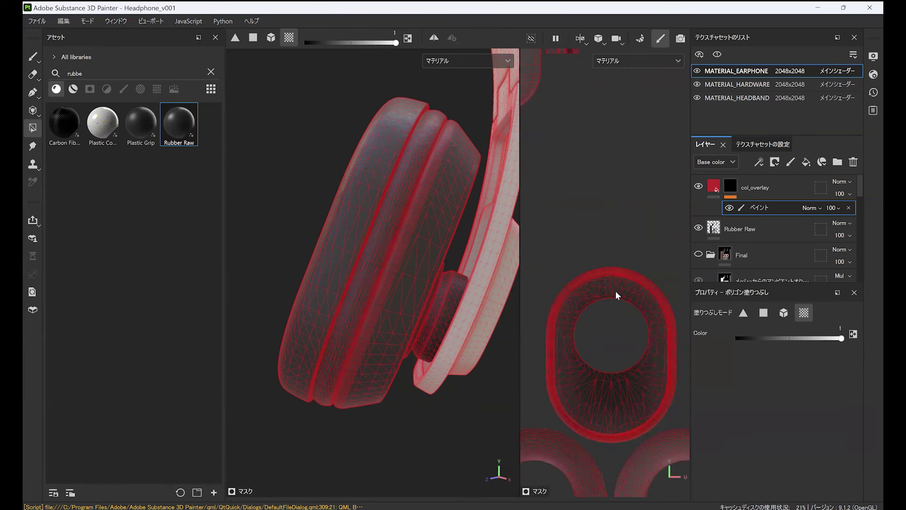
# Step: Try filling the oval UV island with the circular opening in the col_overlay mask and inspect the ear cups
pyautogui.scroll(1, 613, 326)
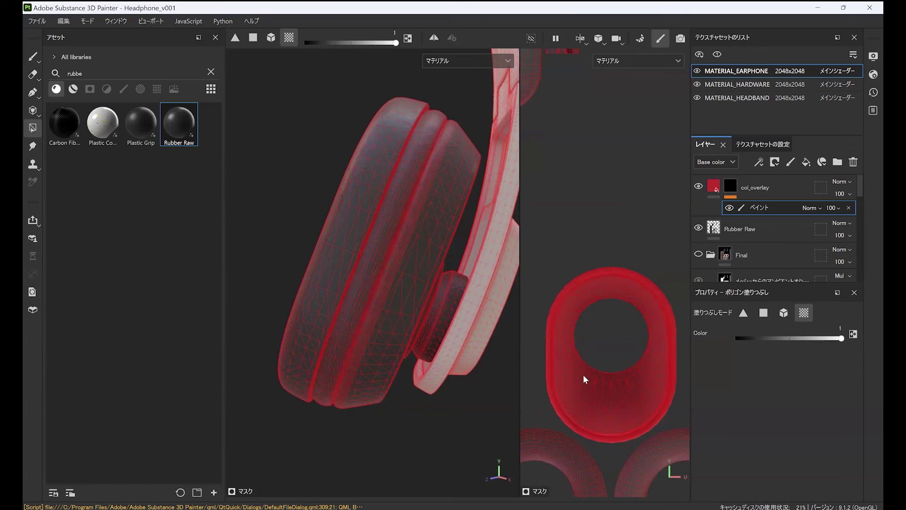
pyautogui.keyDown('alt'); pyautogui.moveTo(368, 296); pyautogui.dragTo(404, 317); pyautogui.keyUp('alt')
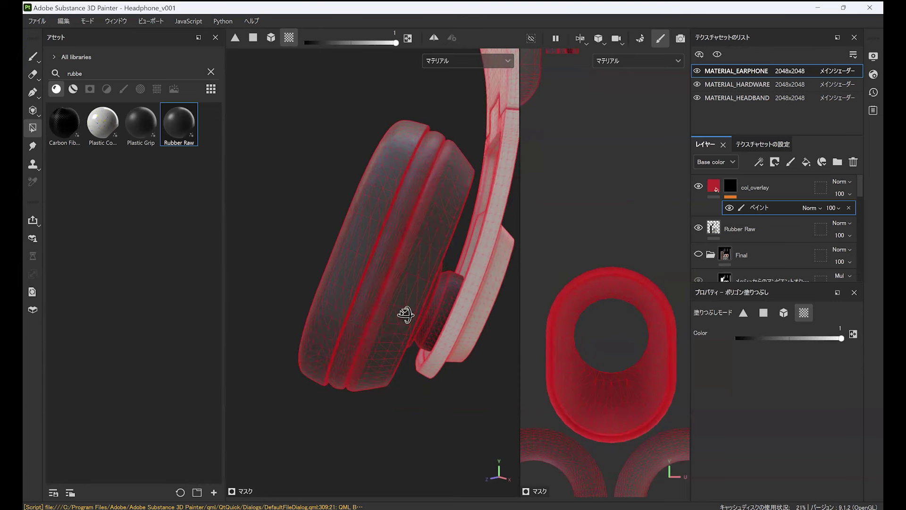
pyautogui.scroll(5, 453, 324)
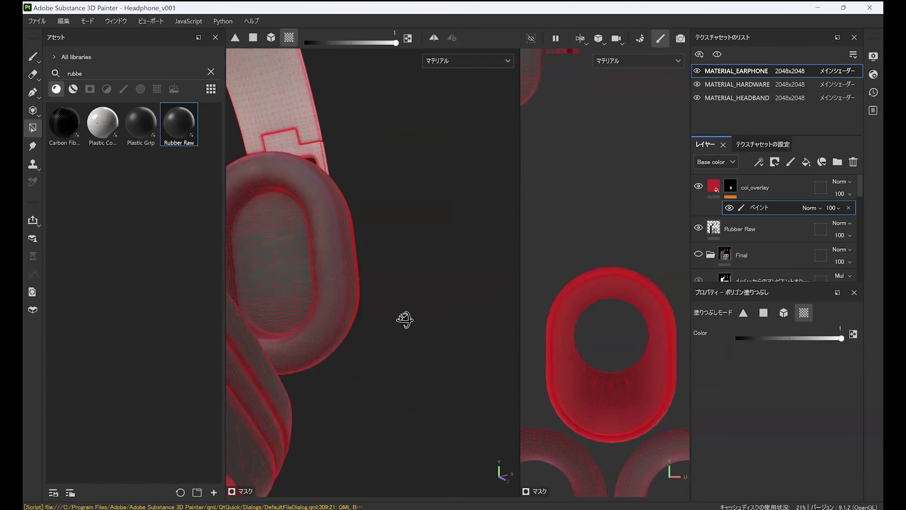
pyautogui.keyDown('alt'); pyautogui.moveTo(445, 303); pyautogui.dragTo(374, 319); pyautogui.keyUp('alt')
pyautogui.keyDown('alt'); pyautogui.moveTo(356, 251); pyautogui.dragTo(412, 263); pyautogui.keyUp('alt')
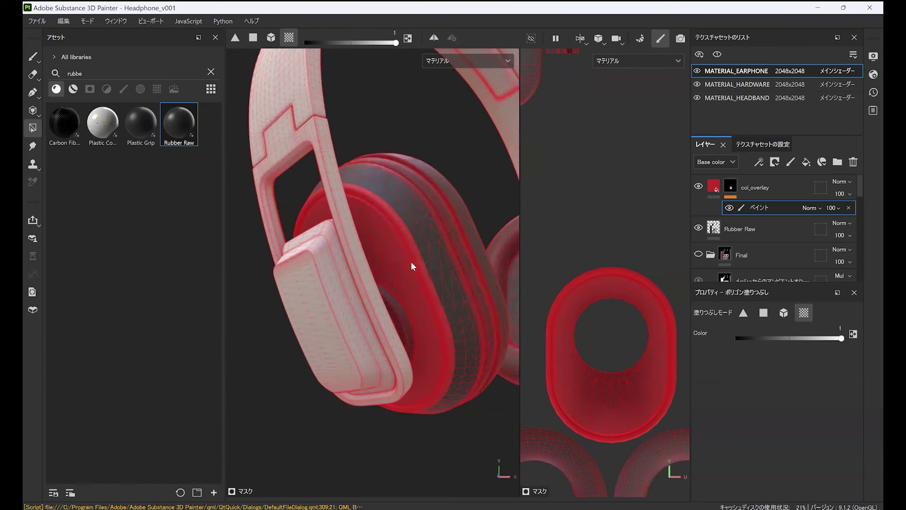
pyautogui.press('f')
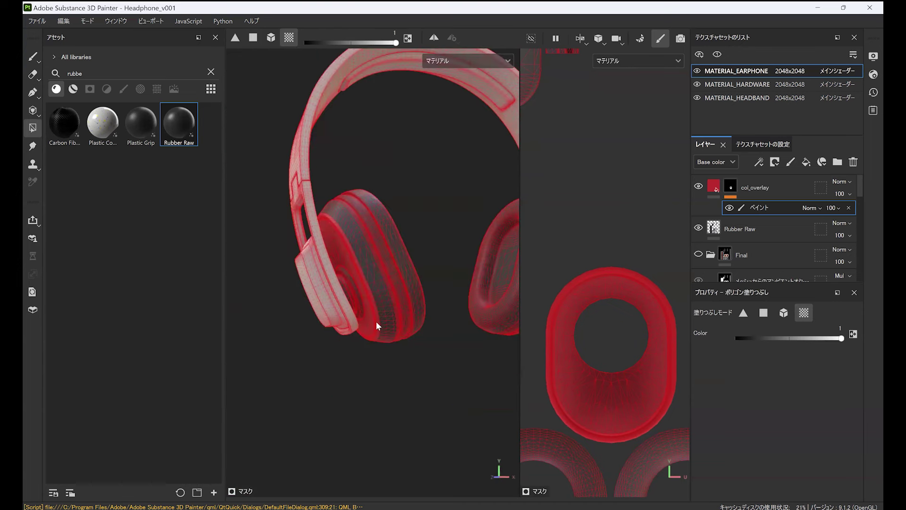
pyautogui.keyDown('alt'); pyautogui.moveTo(426, 344); pyautogui.dragTo(427, 352); pyautogui.keyUp('alt')
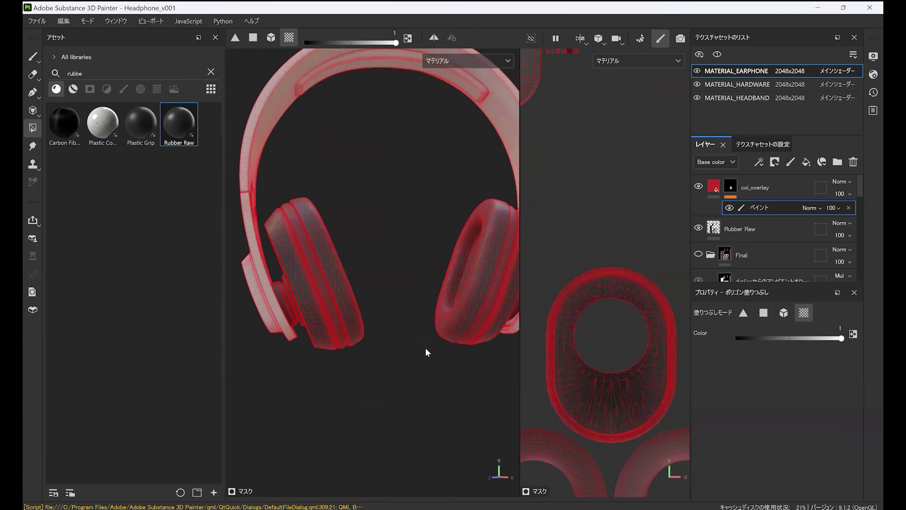
# Step: Try filling the entire long UV strip of the ear cup's outer wall in the col_overlay mask, and undo the fill
pyautogui.keyDown('alt'); pyautogui.moveTo(465, 285); pyautogui.dragTo(400, 405); pyautogui.keyUp('alt')
pyautogui.keyDown('alt'); pyautogui.moveTo(383, 213); pyautogui.dragTo(393, 230); pyautogui.keyUp('alt')
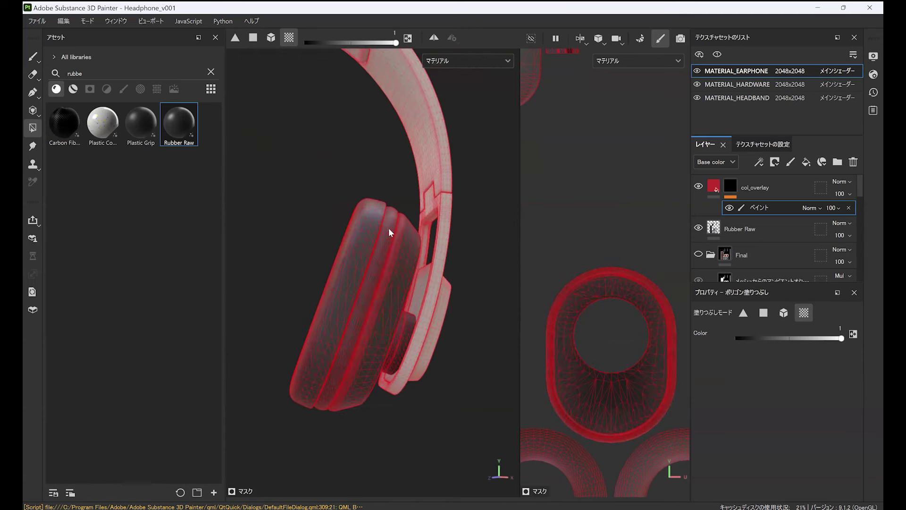
pyautogui.scroll(-2, 611, 284)
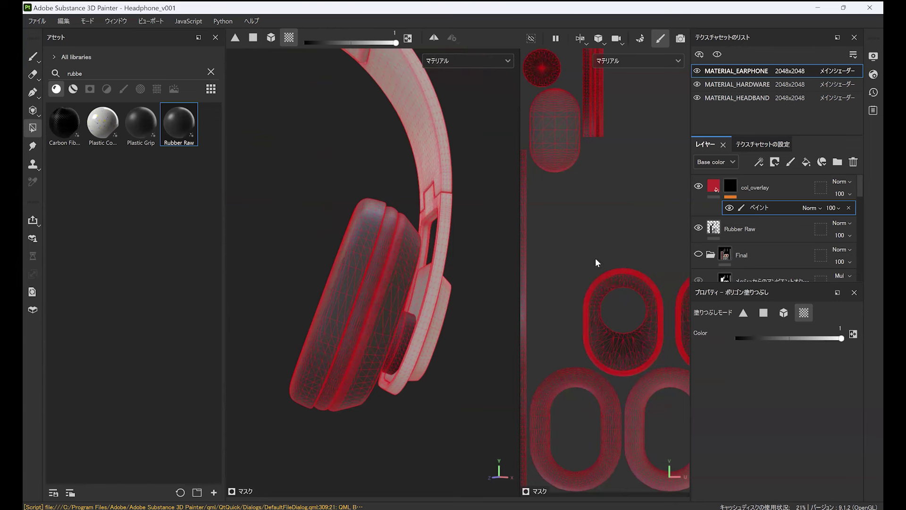
pyautogui.scroll(3, 616, 203)
pyautogui.scroll(2, 619, 231)
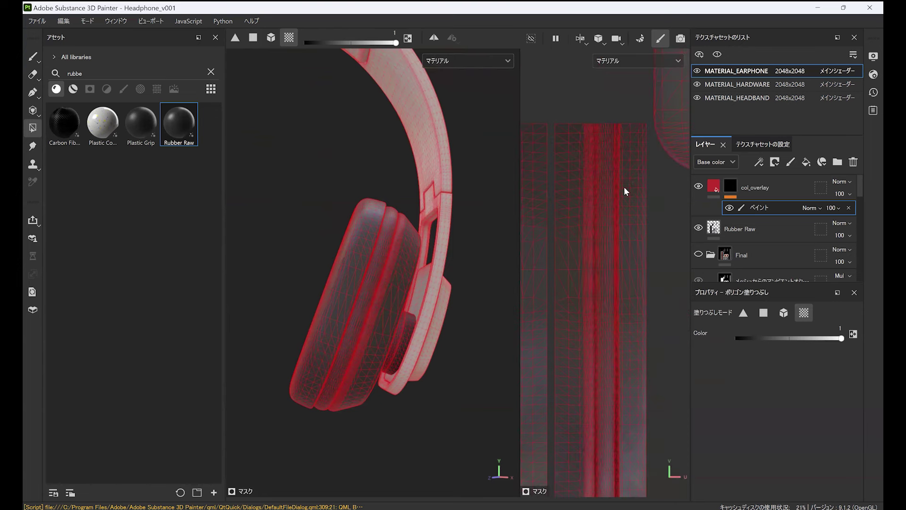
pyautogui.keyDown('alt'); pyautogui.moveTo(624, 186); pyautogui.dragTo(627, 375, button='right'); pyautogui.keyUp('alt')
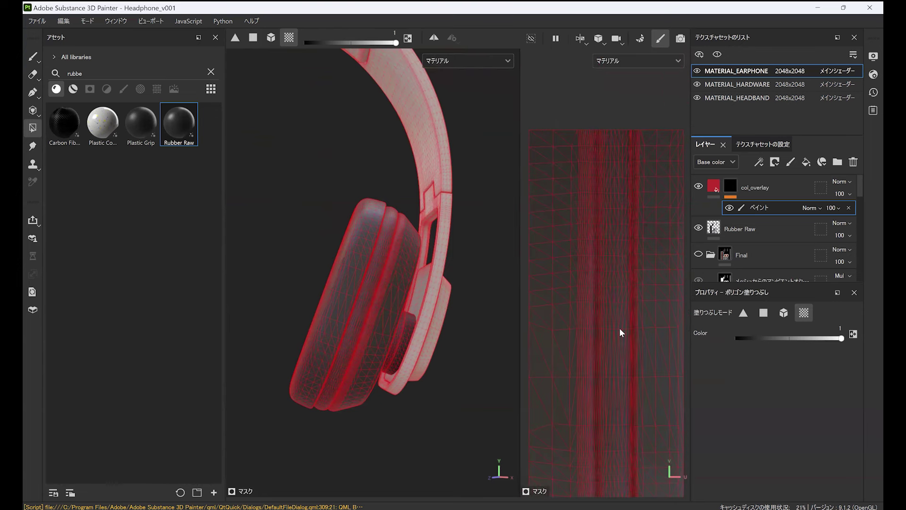
pyautogui.keyDown('alt'); pyautogui.moveTo(620, 314); pyautogui.dragTo(571, 346, button='right'); pyautogui.keyUp('alt')
pyautogui.keyDown('alt'); pyautogui.moveTo(618, 271); pyautogui.dragTo(562, 315, button='right'); pyautogui.keyUp('alt')
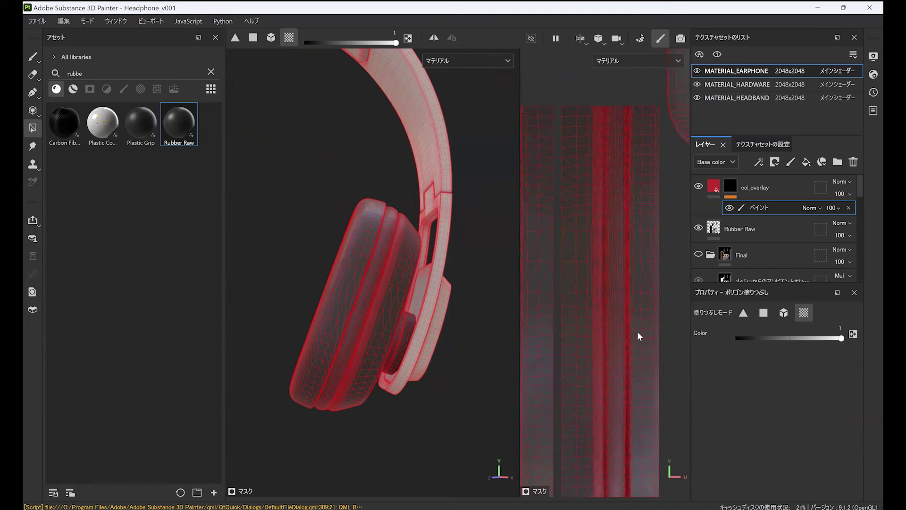
pyautogui.click(608, 321)
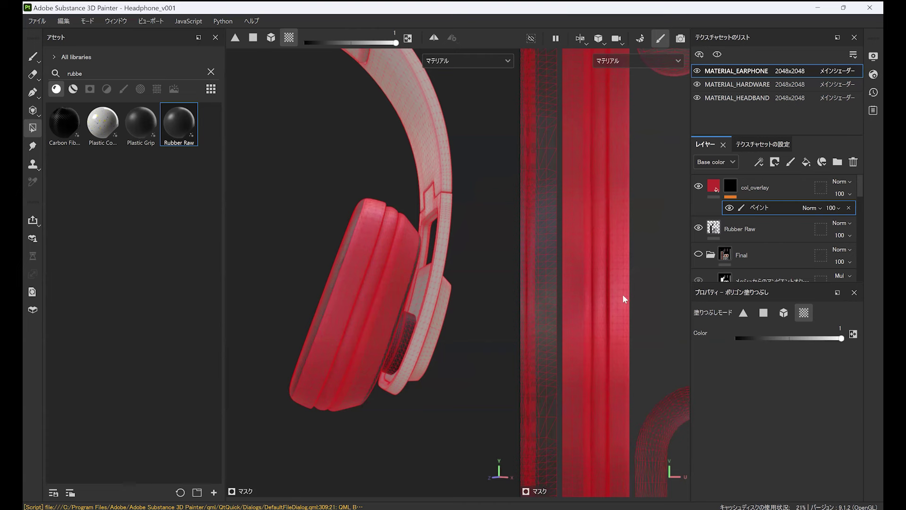
pyautogui.hotkey('ctrl', 'z')
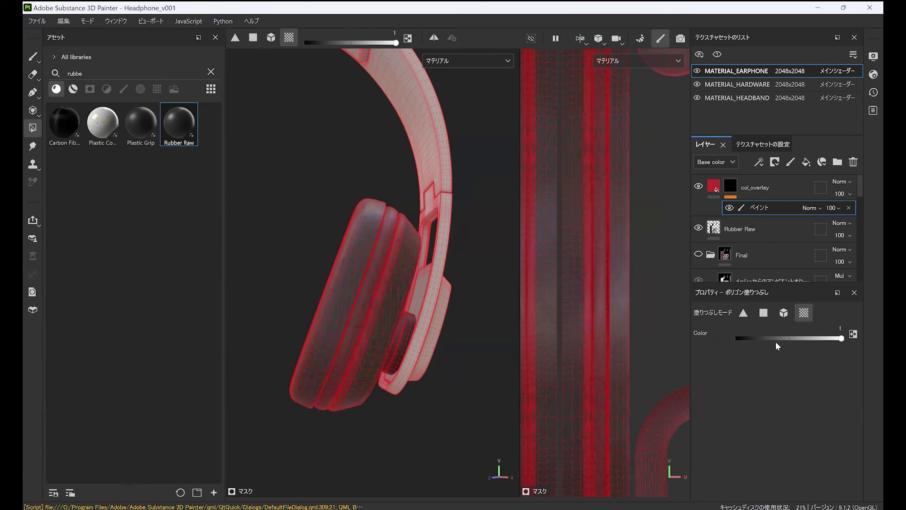
# Step: Switch Polygon Fill to polygon fill mode and fill the center band of one long ear cup UV strip with color 1
pyautogui.click(764, 313)
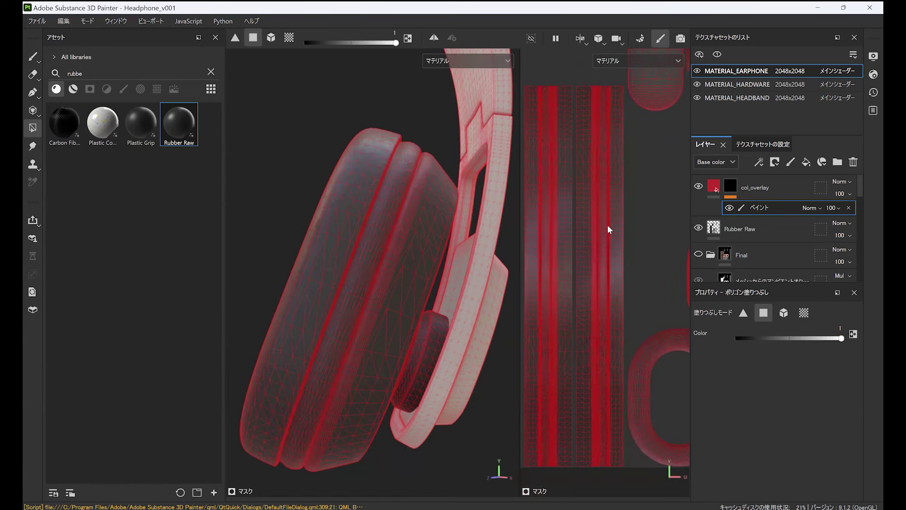
pyautogui.click(607, 484)
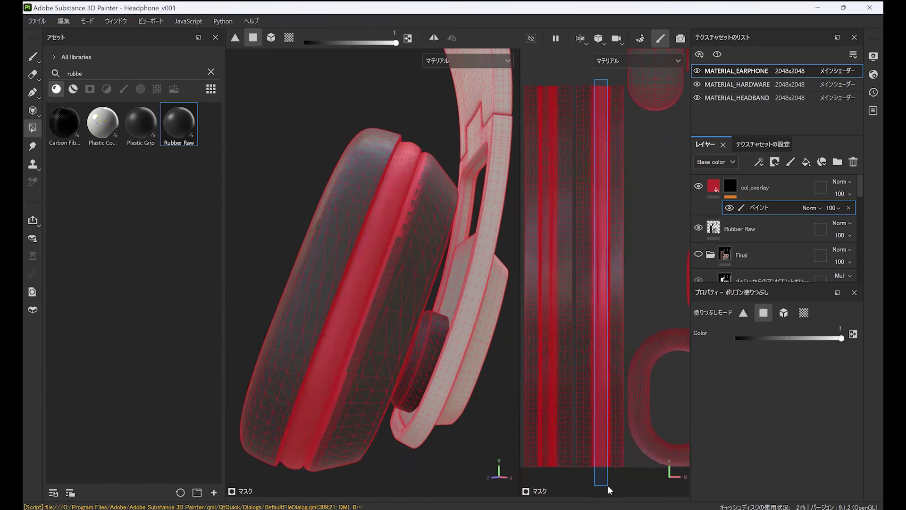
pyautogui.click(840, 339)
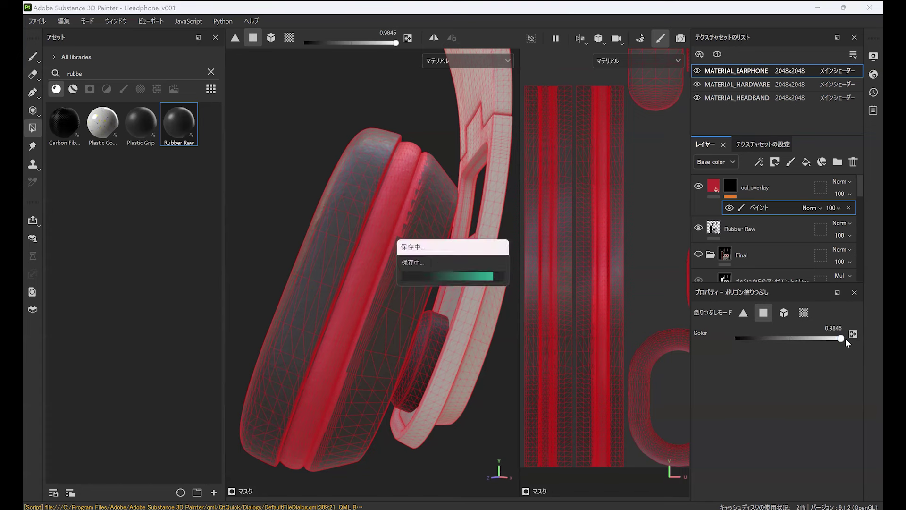
pyautogui.moveTo(839, 339); pyautogui.dragTo(857, 357)
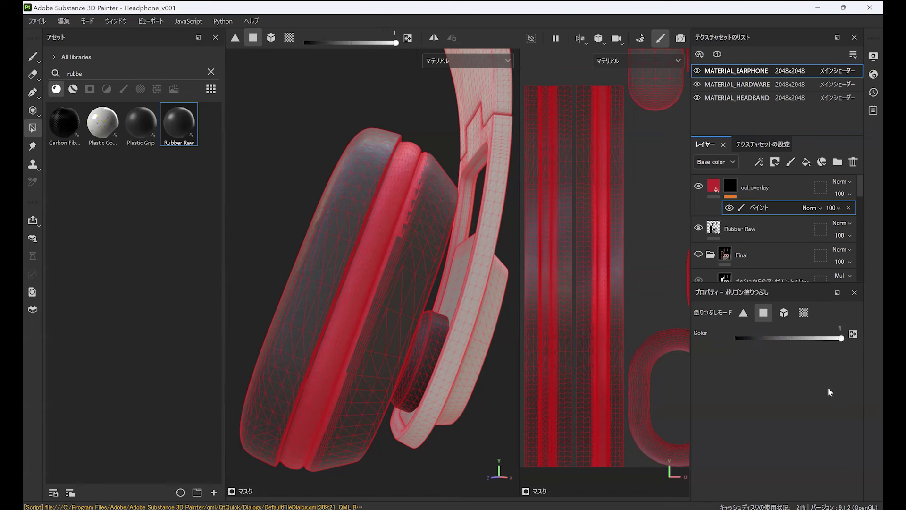
# Step: Mask out the stray filled polygons beside that center band with color 0, and restore the fill color to 1
pyautogui.click(736, 338)
pyautogui.moveTo(583, 232); pyautogui.dragTo(595, 478)
pyautogui.press('x')
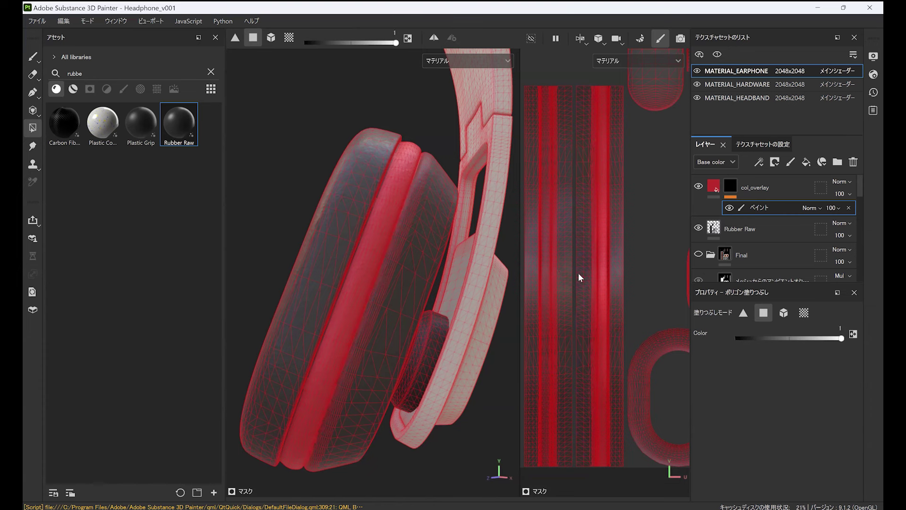
# Step: Fill the center band of the second long UV strip with color 1 and check the stripe on the other ear cup
pyautogui.moveTo(579, 273); pyautogui.dragTo(600, 274, button='middle')
pyautogui.moveTo(571, 85); pyautogui.dragTo(572, 80, button='middle')
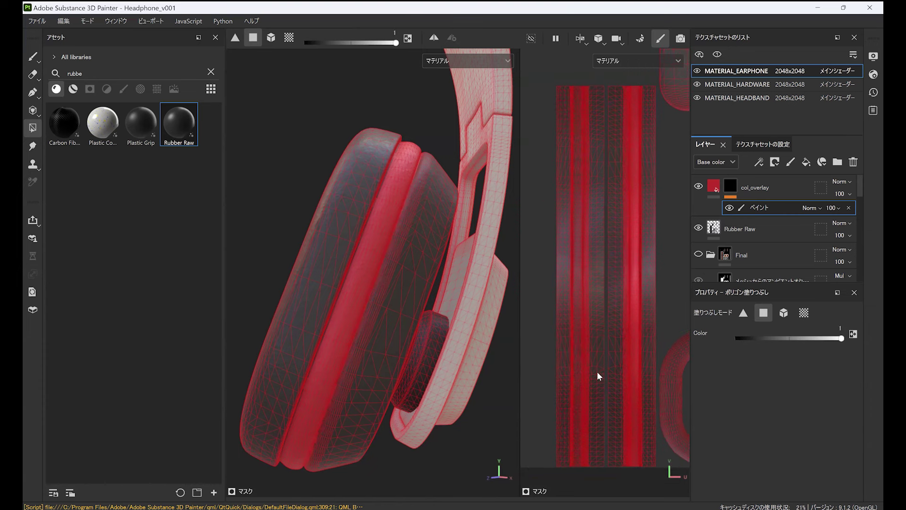
pyautogui.moveTo(587, 479); pyautogui.dragTo(587, 482)
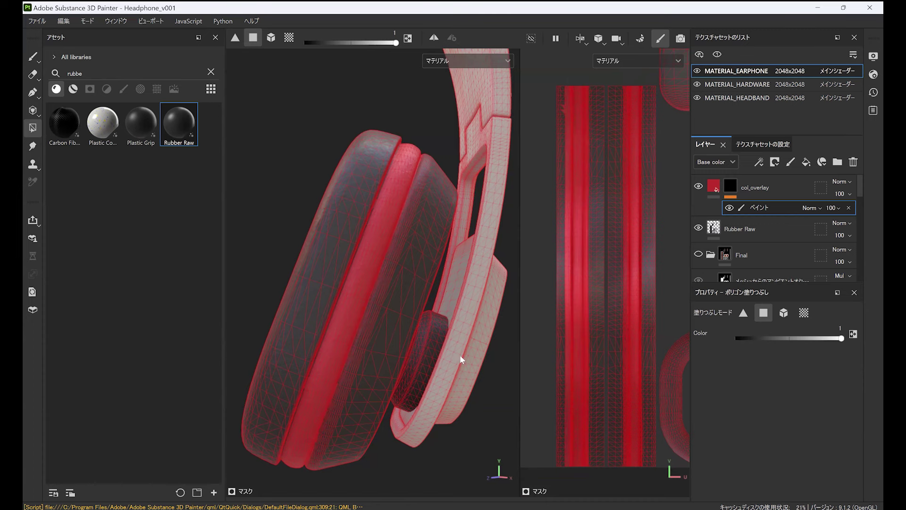
pyautogui.keyDown('alt'); pyautogui.moveTo(462, 360); pyautogui.dragTo(311, 363); pyautogui.keyUp('alt')
pyautogui.keyDown('alt'); pyautogui.moveTo(477, 320); pyautogui.dragTo(509, 340); pyautogui.keyUp('alt')
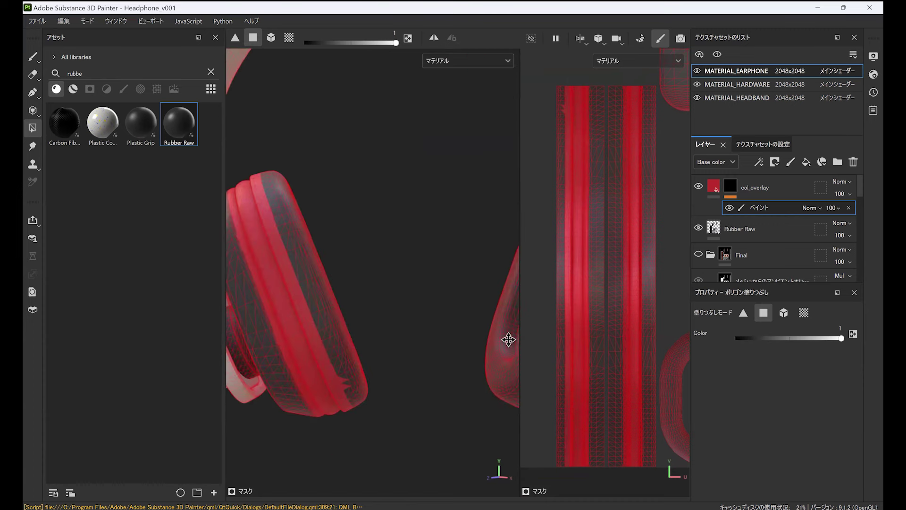
# Step: Set the fill color to 0, mask out the excess polygons on both sides of the second strip's band, and check the stripe
pyautogui.press('x')
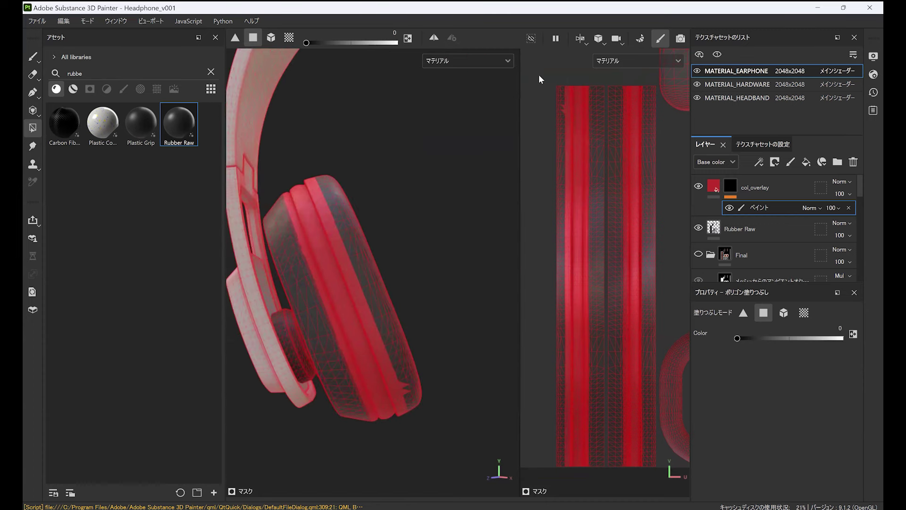
pyautogui.moveTo(539, 74); pyautogui.dragTo(572, 479)
pyautogui.moveTo(607, 81); pyautogui.dragTo(586, 495)
pyautogui.keyDown('alt'); pyautogui.moveTo(415, 298); pyautogui.dragTo(431, 455, button='right'); pyautogui.keyUp('alt')
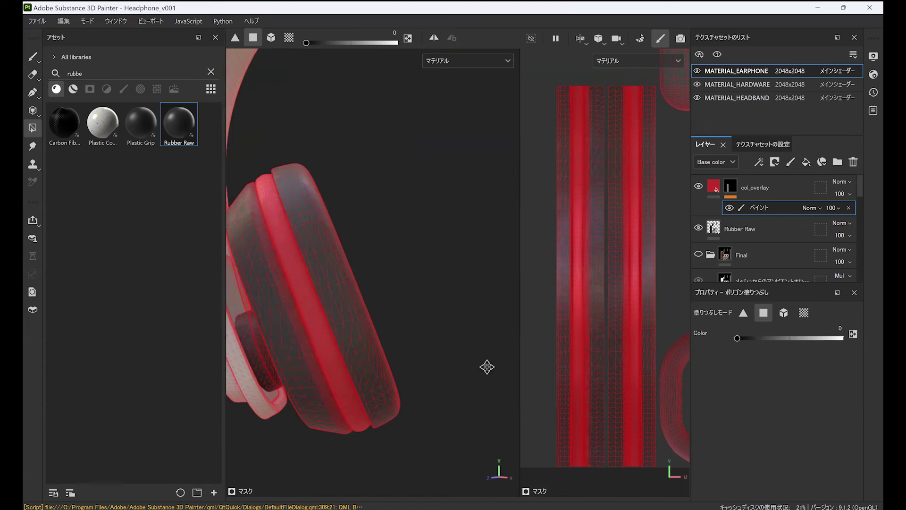
pyautogui.keyDown('alt'); pyautogui.moveTo(378, 342); pyautogui.dragTo(421, 337, button='right'); pyautogui.keyUp('alt')
pyautogui.keyDown('alt'); pyautogui.moveTo(380, 384); pyautogui.dragTo(402, 371); pyautogui.keyUp('alt')
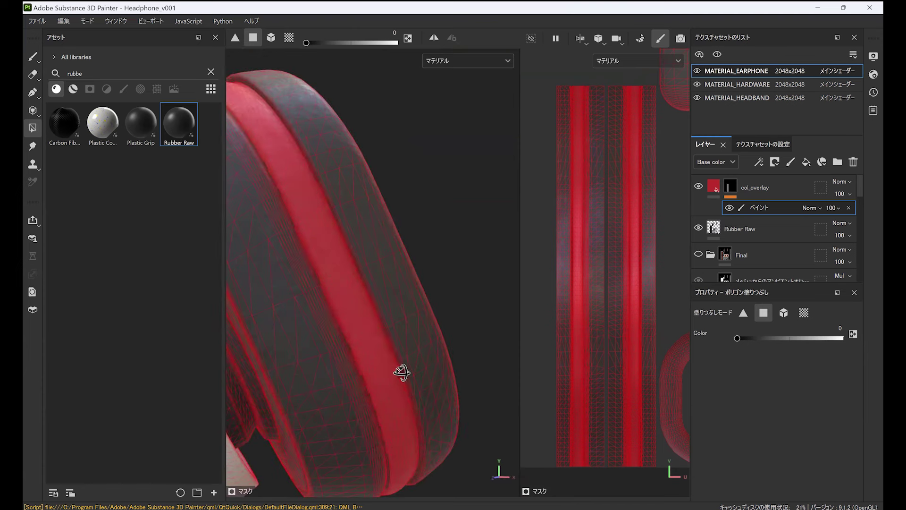
# Step: Inspect the stripe's edges without the wireframe, mask out polygons along its jagged edge using Polygon Fill at color 0, and check the ear cups
pyautogui.click(36, 60)
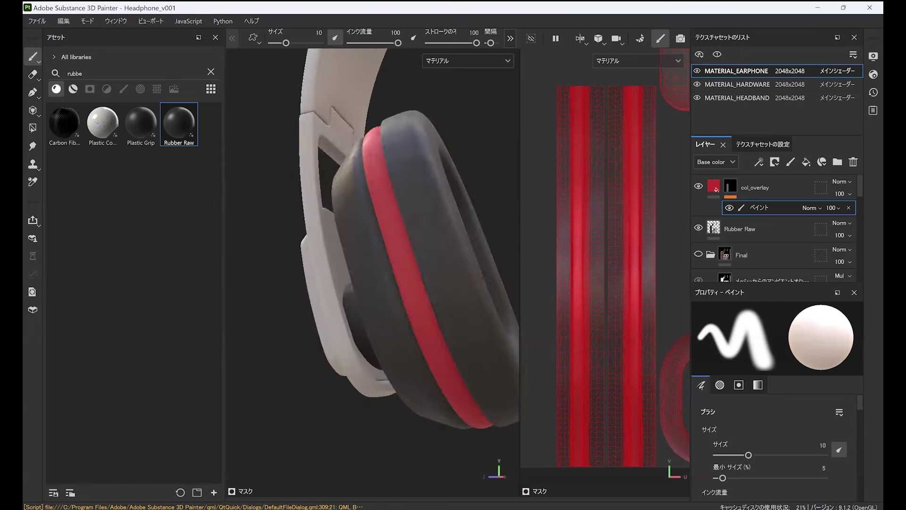
pyautogui.keyDown('alt'); pyautogui.moveTo(424, 337); pyautogui.dragTo(271, 348); pyautogui.keyUp('alt')
pyautogui.keyDown('alt'); pyautogui.moveTo(482, 311); pyautogui.dragTo(422, 409); pyautogui.keyUp('alt')
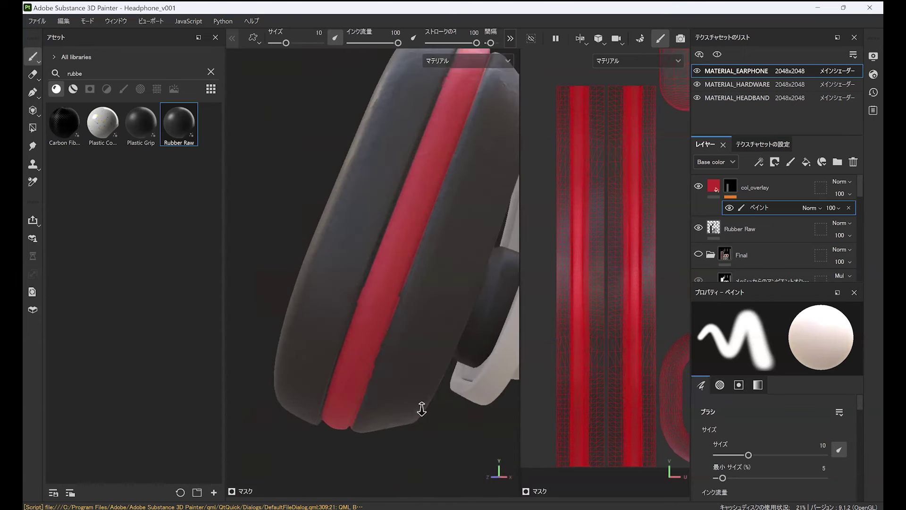
pyautogui.keyDown('alt'); pyautogui.moveTo(422, 409); pyautogui.dragTo(425, 443, button='right'); pyautogui.keyUp('alt')
pyautogui.scroll(3, 649, 330)
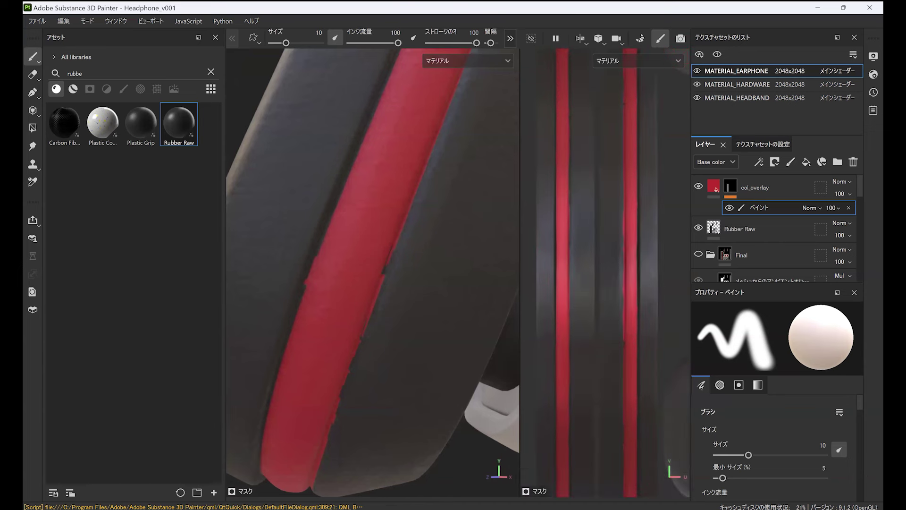
pyautogui.scroll(4, 629, 314)
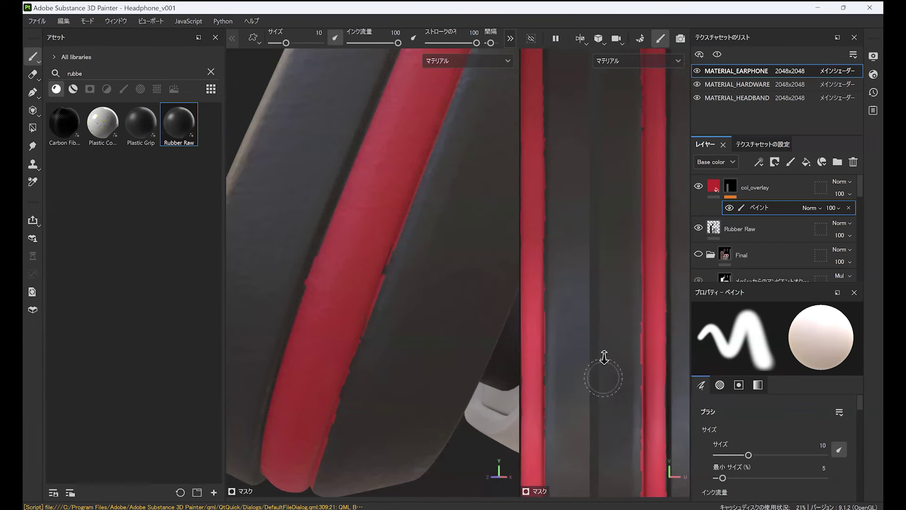
pyautogui.click(33, 131)
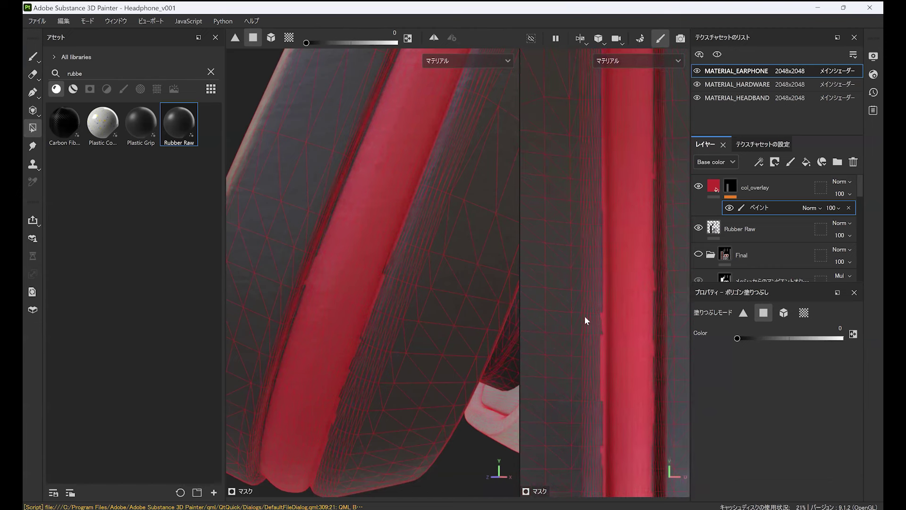
pyautogui.moveTo(575, 296); pyautogui.dragTo(601, 469)
pyautogui.keyDown('alt'); pyautogui.moveTo(624, 300); pyautogui.dragTo(586, 379, button='middle'); pyautogui.keyUp('alt')
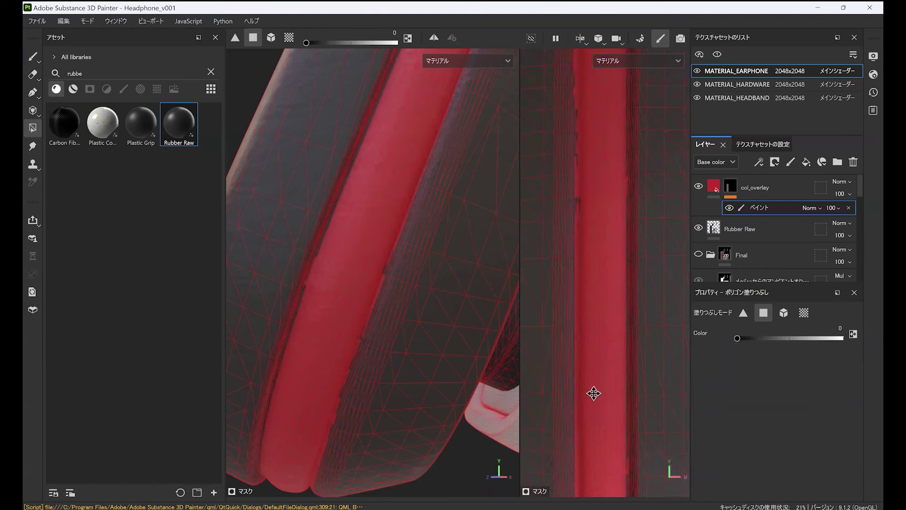
pyautogui.scroll(-2, 621, 288)
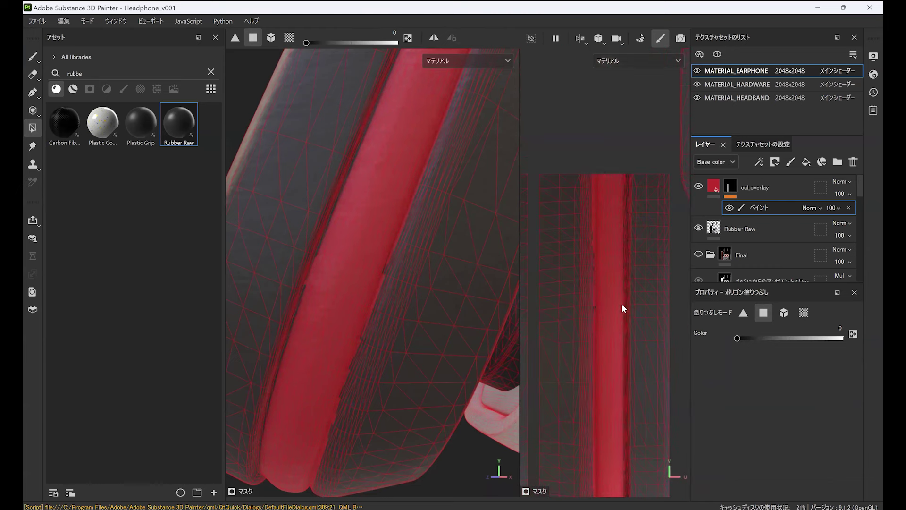
pyautogui.keyDown('alt'); pyautogui.moveTo(423, 279); pyautogui.dragTo(402, 300, button='right'); pyautogui.keyUp('alt')
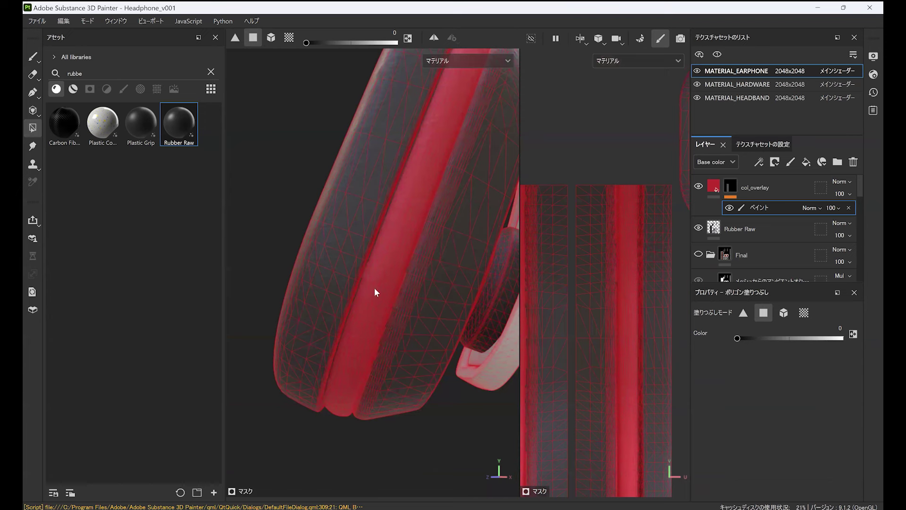
pyautogui.keyDown('alt'); pyautogui.moveTo(386, 351); pyautogui.dragTo(385, 352); pyautogui.keyUp('alt')
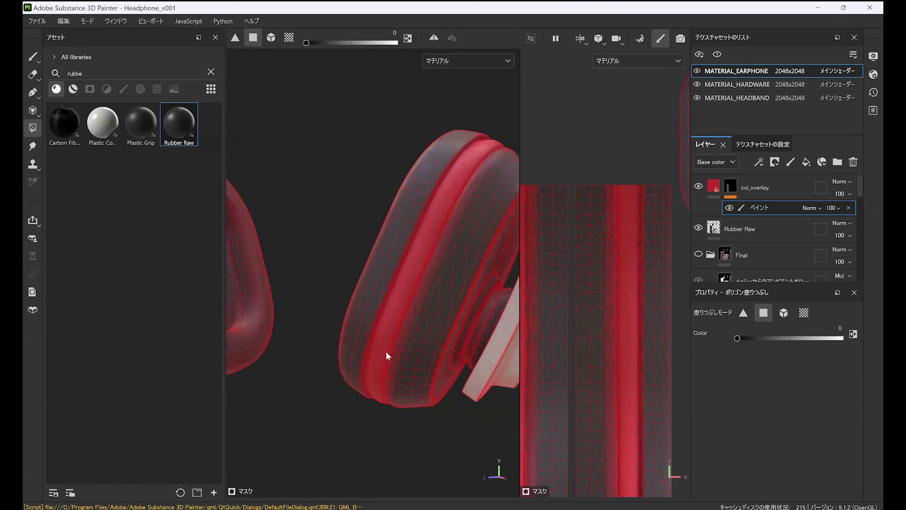
# Step: Return to the Paint tool, view the ear cup stripe in close-up, and add a Blur filter above the paint effect in the col_overlay mask
pyautogui.press('1')
pyautogui.moveTo(448, 286)
pyautogui.keyDown('alt'); pyautogui.mouseDown()
pyautogui.moveTo(468, 298)
pyautogui.moveTo(451, 245)
pyautogui.mouseUp(); pyautogui.keyUp('alt')
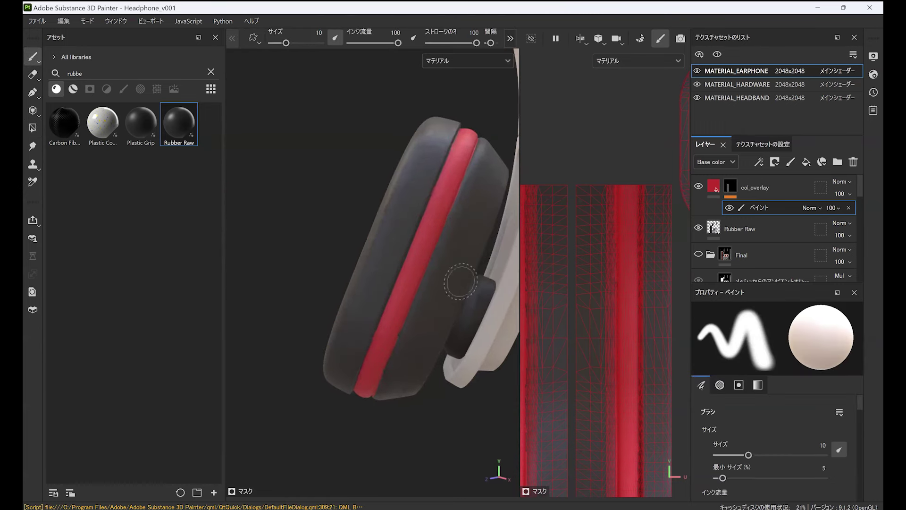
pyautogui.keyDown('alt'); pyautogui.moveTo(431, 229); pyautogui.dragTo(444, 338, button='right'); pyautogui.keyUp('alt')
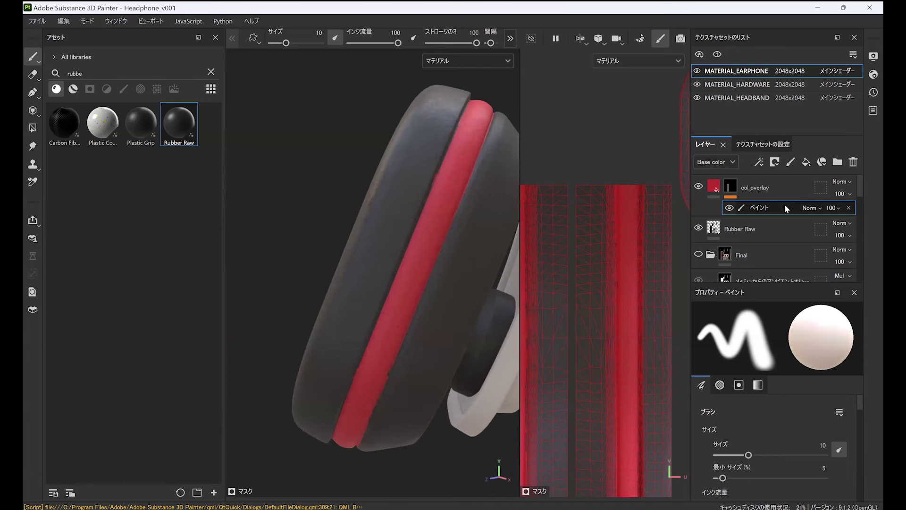
pyautogui.click(758, 162)
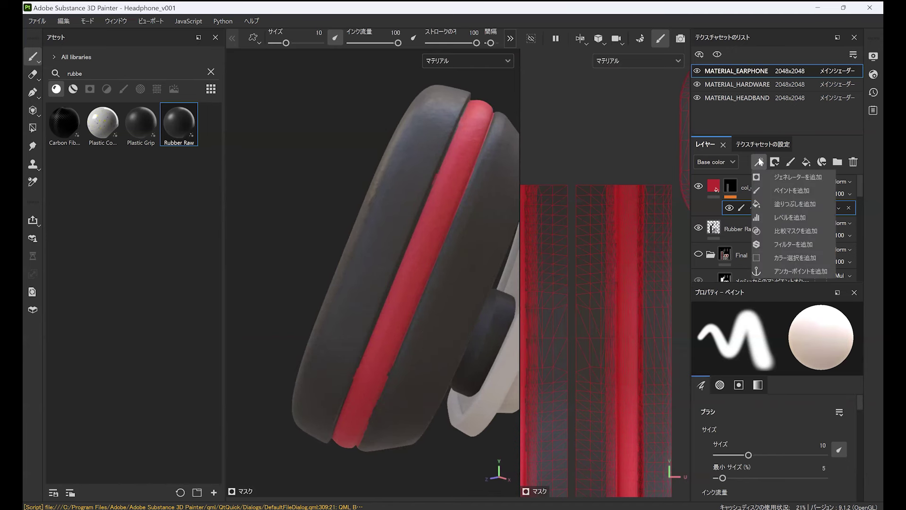
pyautogui.click(758, 162)
pyautogui.click(760, 162)
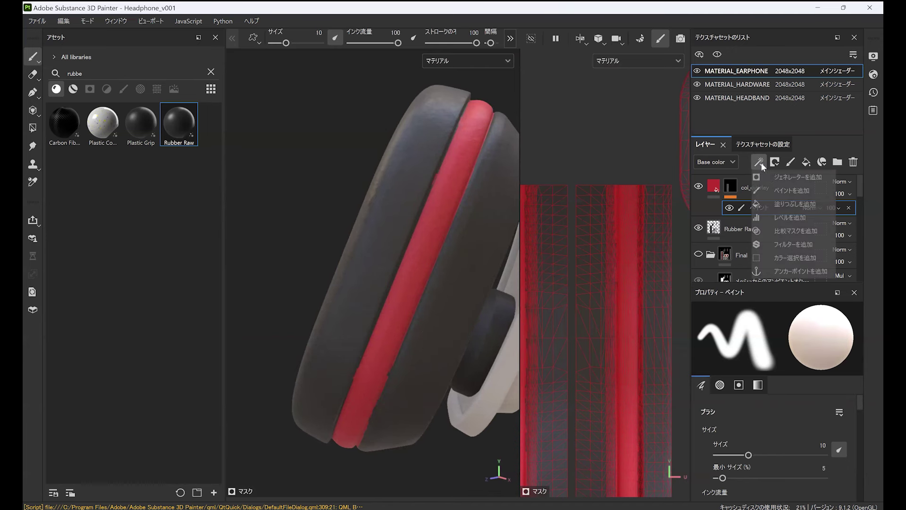
pyautogui.click(792, 244)
pyautogui.moveTo(443, 330)
pyautogui.keyDown('alt'); pyautogui.mouseDown()
pyautogui.moveTo(453, 338)
pyautogui.moveTo(427, 300)
pyautogui.moveTo(449, 317)
pyautogui.mouseUp(); pyautogui.keyUp('alt')
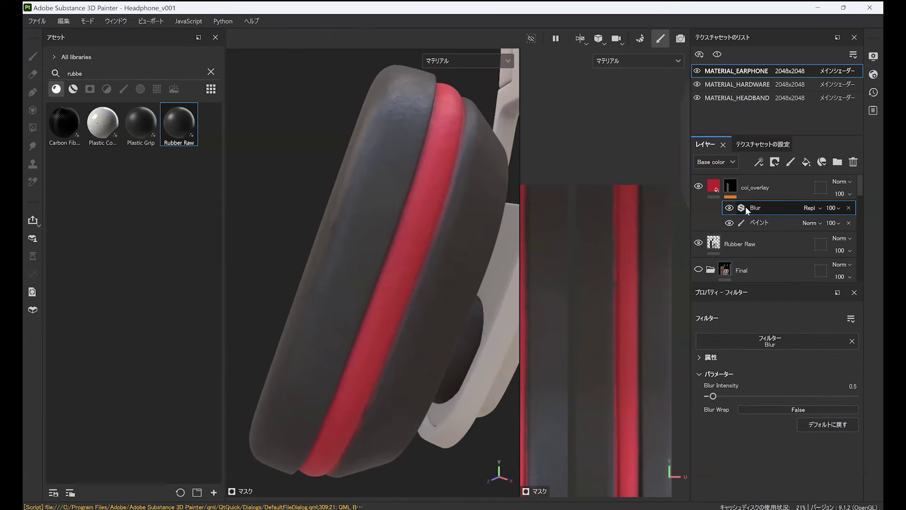
# Step: Add a Levels effect above the Blur filter in the col_overlay mask, with the stripe's edge in close view
pyautogui.click(759, 162)
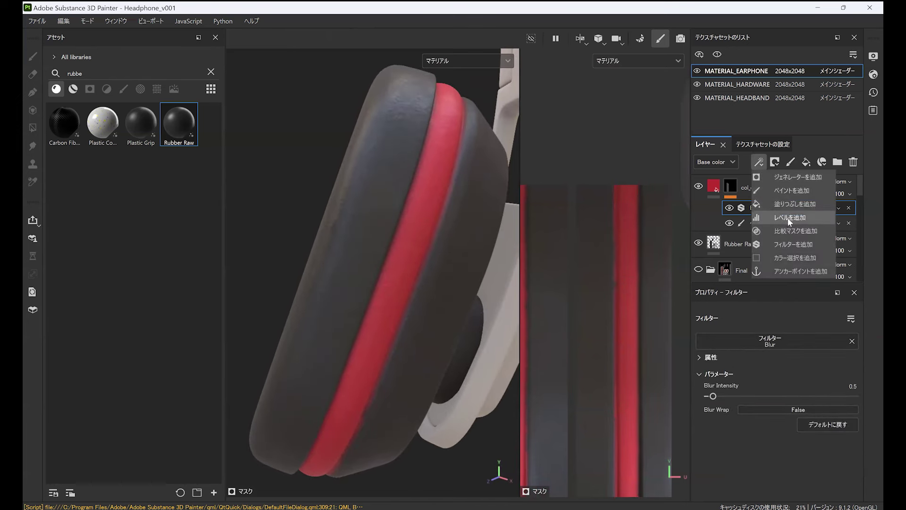
pyautogui.click(791, 219)
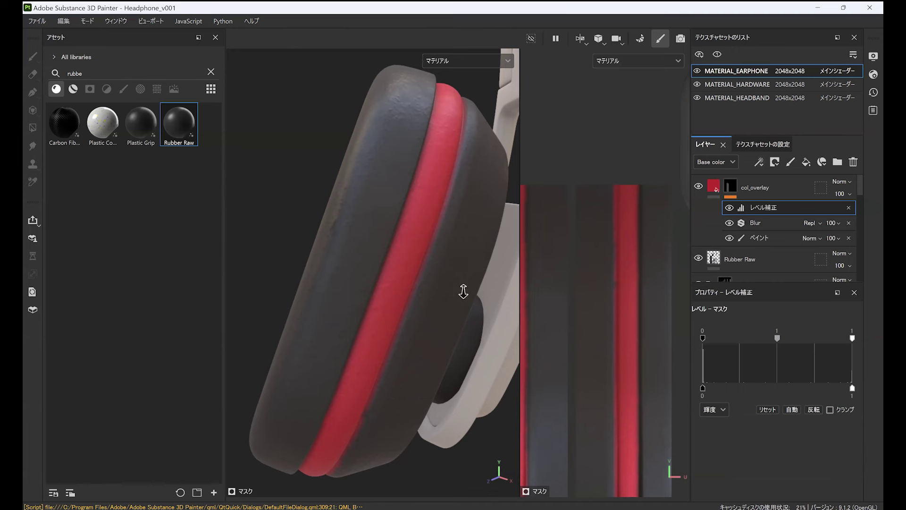
pyautogui.keyDown('alt'); pyautogui.moveTo(463, 289); pyautogui.dragTo(459, 168, button='right'); pyautogui.keyUp('alt')
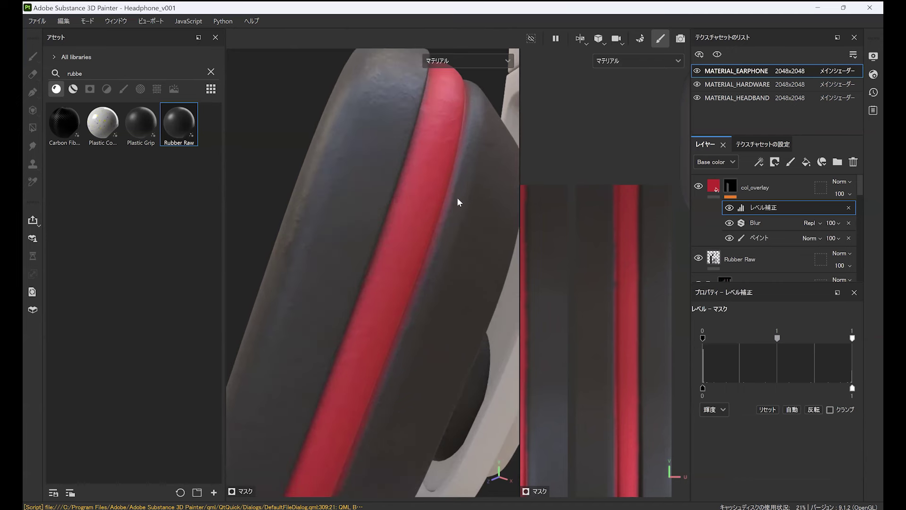
# Step: Raise the black input point of the mask's Levels effect to 0.273 and slightly increase the Blur filter's intensity
pyautogui.moveTo(705, 338); pyautogui.dragTo(744, 341)
pyautogui.click(757, 224)
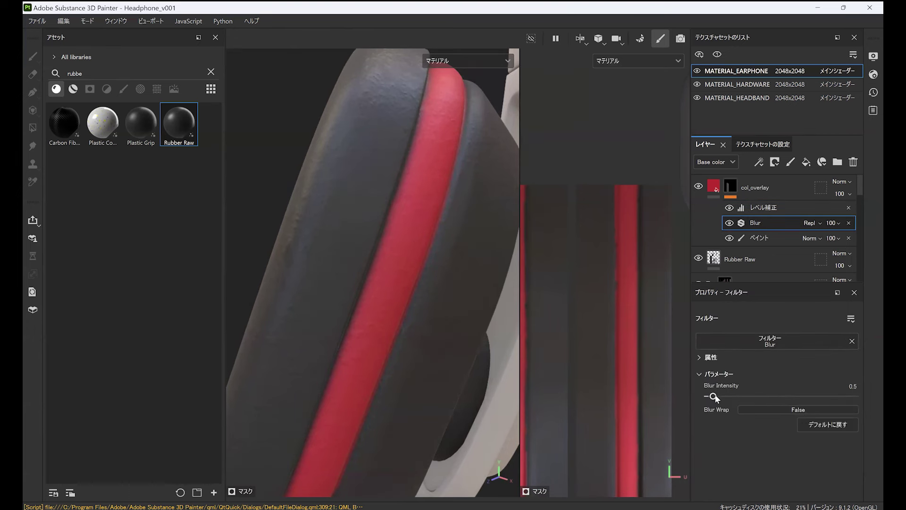
pyautogui.moveTo(713, 396); pyautogui.dragTo(720, 397)
# Step: Set the Levels effect's black input point to 0.375 and white input point to 0.712, and check the stripe's edges on the ear cup
pyautogui.click(760, 207)
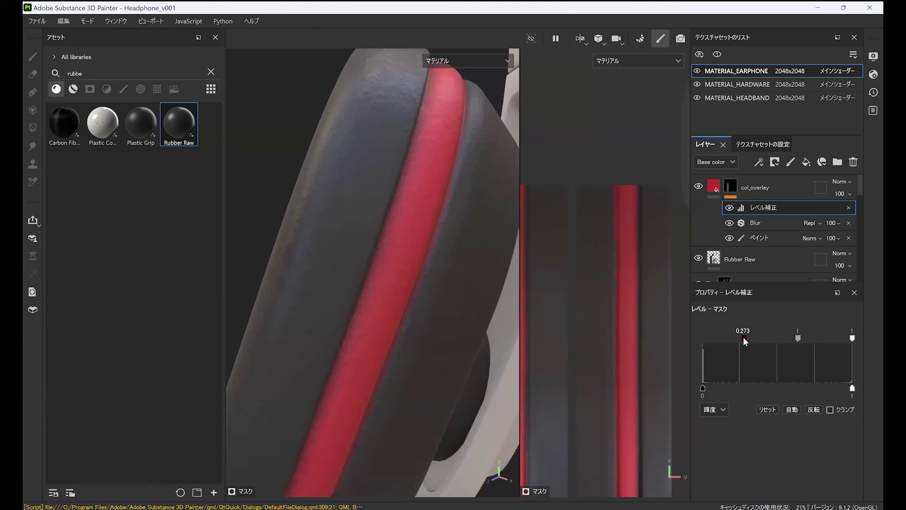
pyautogui.moveTo(743, 338); pyautogui.dragTo(758, 338)
pyautogui.moveTo(852, 339); pyautogui.dragTo(806, 345)
pyautogui.scroll(-5, 279, 307)
pyautogui.keyDown('alt'); pyautogui.moveTo(308, 344); pyautogui.dragTo(391, 315); pyautogui.keyUp('alt')
pyautogui.keyDown('alt'); pyautogui.moveTo(391, 315); pyautogui.dragTo(406, 406, button='right'); pyautogui.keyUp('alt')
pyautogui.keyDown('alt'); pyautogui.moveTo(403, 279); pyautogui.dragTo(439, 228); pyautogui.keyUp('alt')
pyautogui.keyDown('alt'); pyautogui.moveTo(438, 228); pyautogui.dragTo(406, 419, button='right'); pyautogui.keyUp('alt')
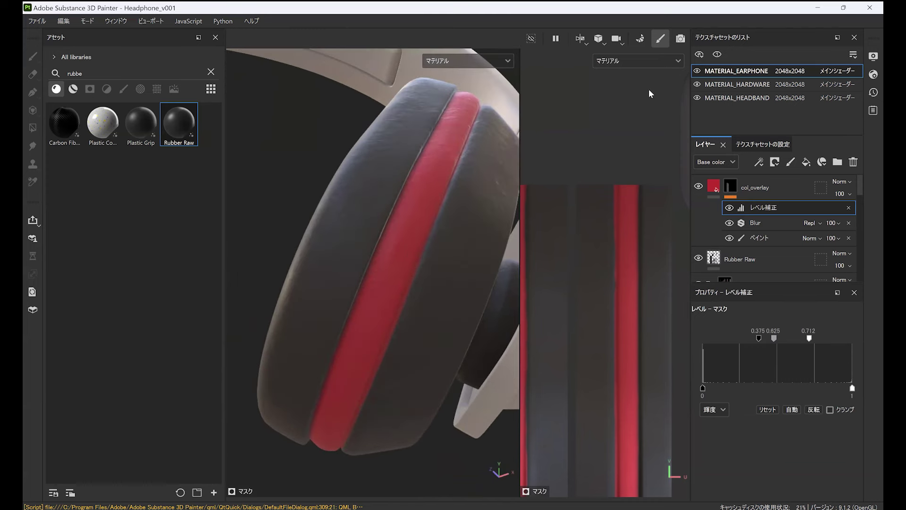
# Step: Examine the stripe's polygon boundaries in the UV layout with Polygon Fill active on the col_overlay mask's paint effect
pyautogui.click(766, 238)
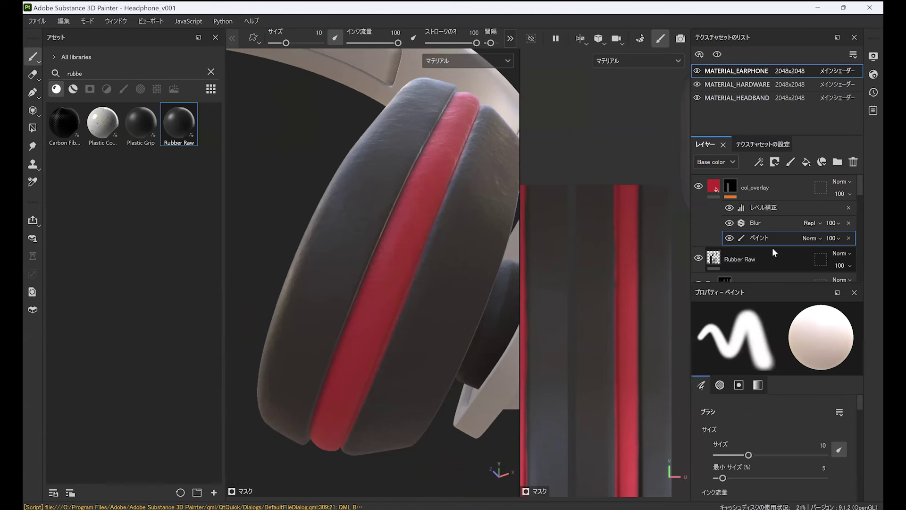
pyautogui.click(33, 128)
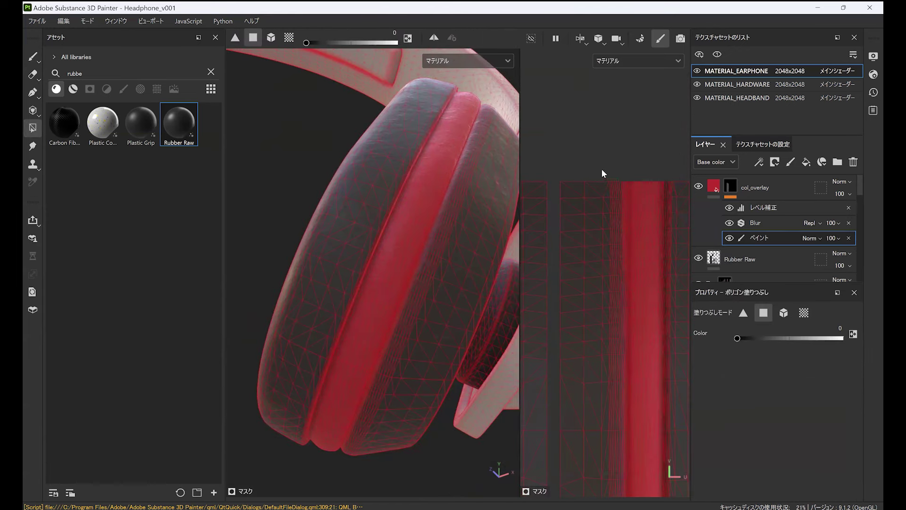
pyautogui.scroll(3, 623, 294)
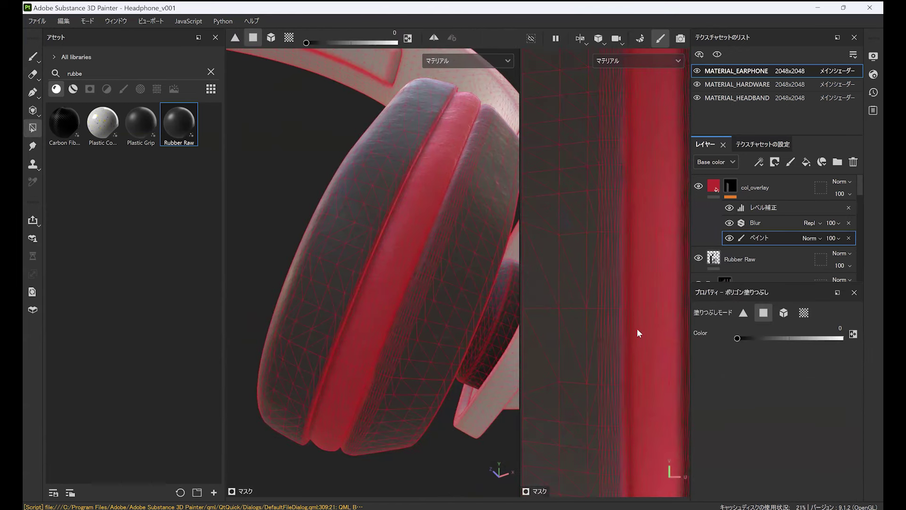
pyautogui.scroll(3, 595, 307)
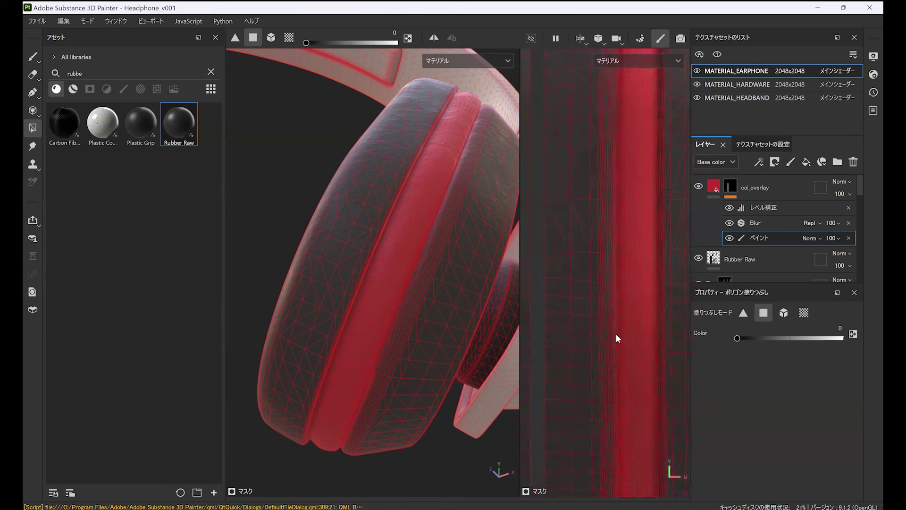
pyautogui.moveTo(570, 384); pyautogui.dragTo(604, 176)
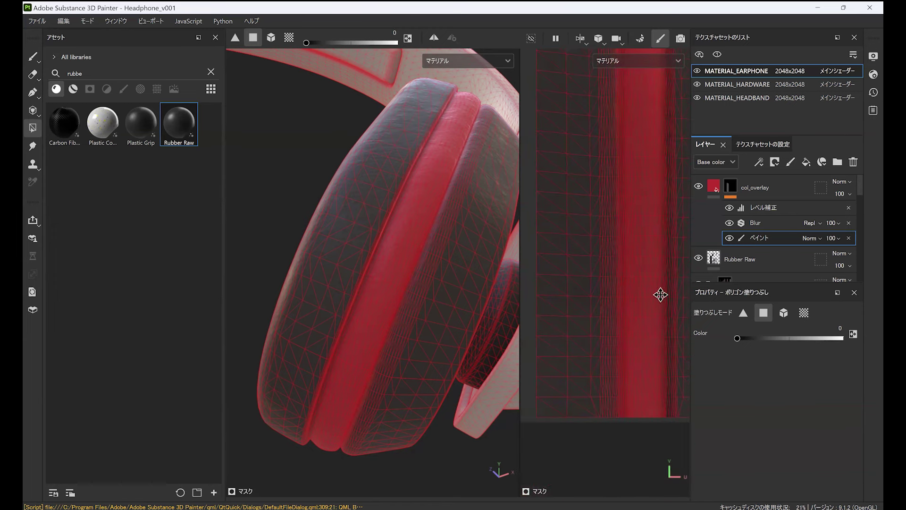
pyautogui.moveTo(660, 293); pyautogui.dragTo(616, 372)
pyautogui.click(617, 373)
pyautogui.press('1')
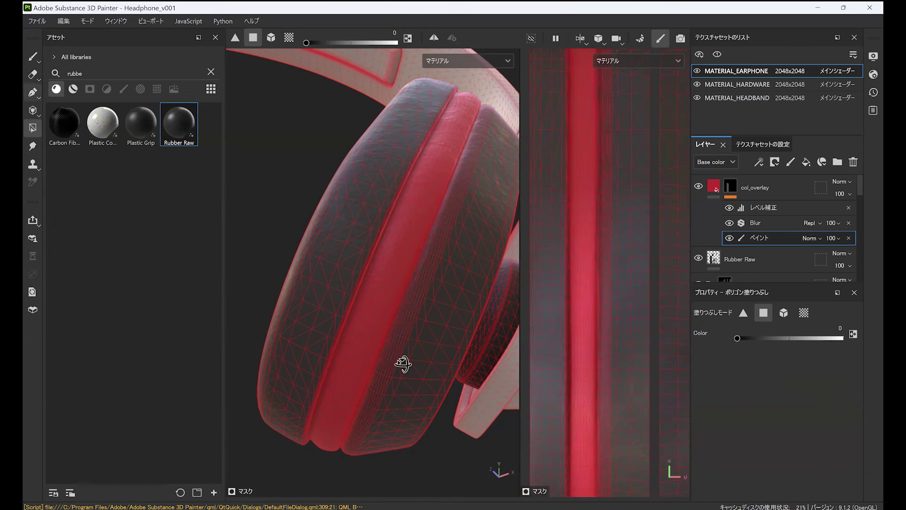
pyautogui.moveTo(404, 364)
pyautogui.keyDown('alt'); pyautogui.mouseDown()
pyautogui.moveTo(363, 331)
pyautogui.moveTo(418, 311)
pyautogui.moveTo(406, 308)
pyautogui.mouseUp(); pyautogui.keyUp('alt')
pyautogui.scroll(3, 406, 308)
# Step: Open the col_overlay fill's Base color and save its red, BA2C2C, as a new swatch
pyautogui.click(713, 187)
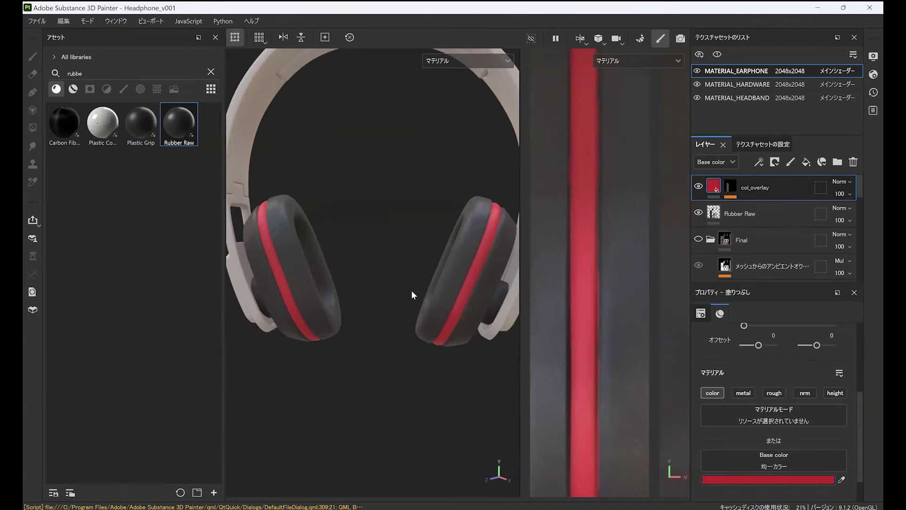
pyautogui.keyDown('alt'); pyautogui.moveTo(412, 291); pyautogui.dragTo(460, 271); pyautogui.keyUp('alt')
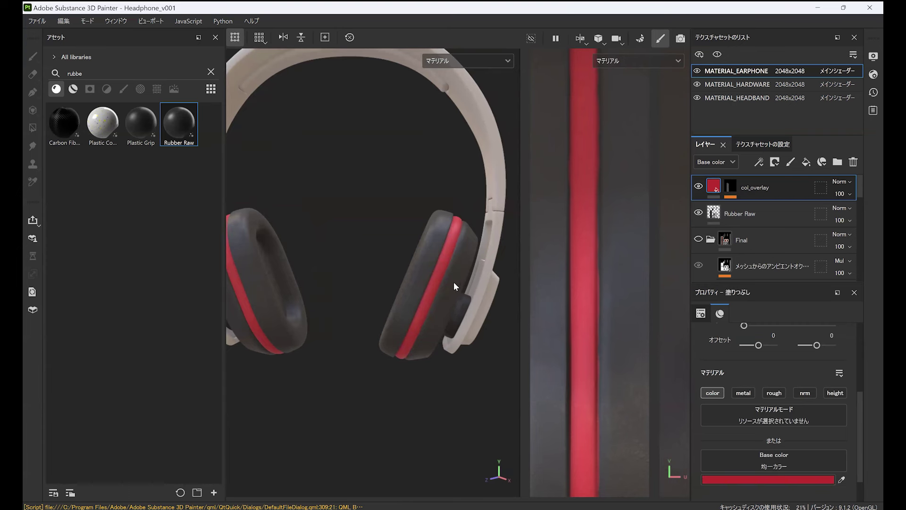
pyautogui.keyDown('alt'); pyautogui.moveTo(454, 281); pyautogui.dragTo(476, 375); pyautogui.keyUp('alt')
pyautogui.click(811, 480)
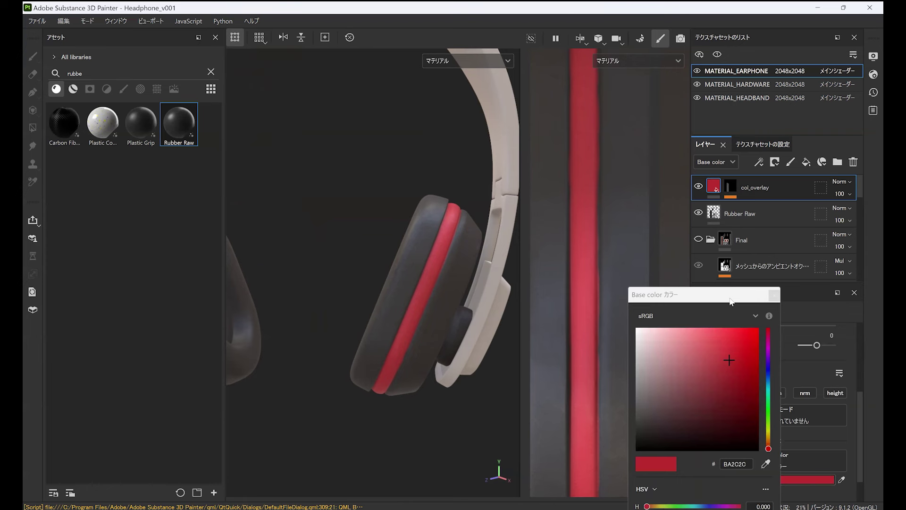
pyautogui.moveTo(730, 300); pyautogui.dragTo(706, 128)
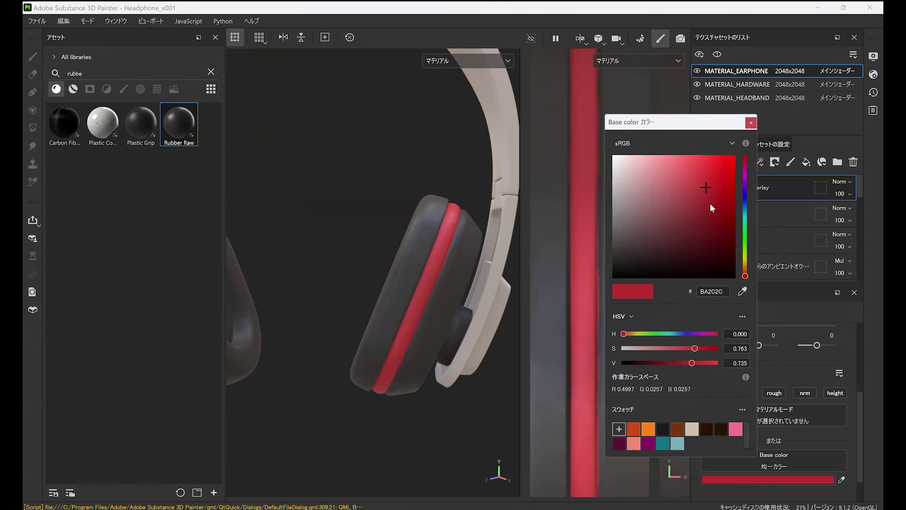
pyautogui.click(619, 429)
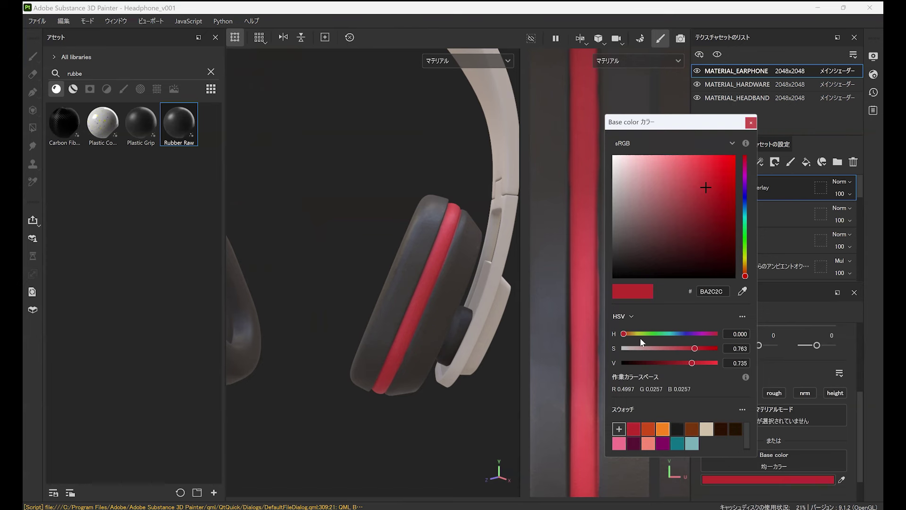
pyautogui.click(457, 233)
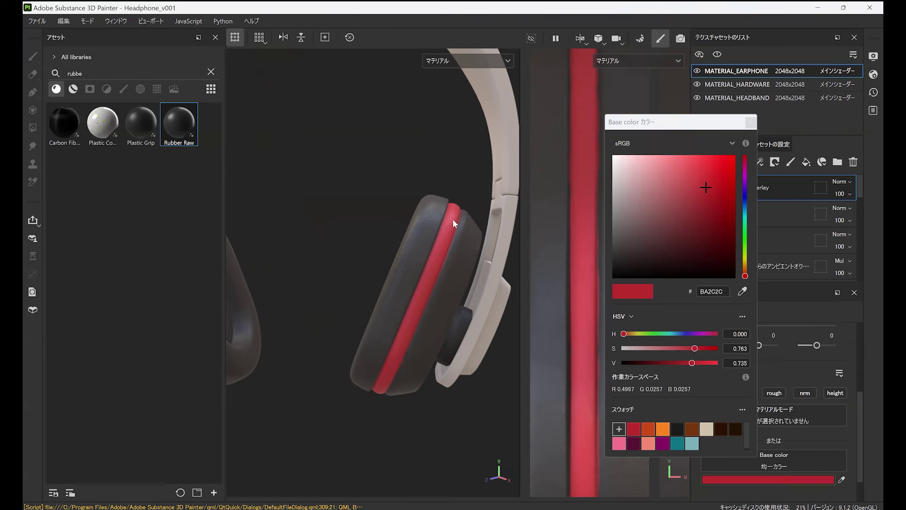
pyautogui.click(750, 123)
# Step: Bring the ear cup's inner side into view and add a paint layer named Fold above col_overlay
pyautogui.keyDown('alt'); pyautogui.moveTo(463, 266); pyautogui.dragTo(446, 328, button='right'); pyautogui.keyUp('alt')
pyautogui.moveTo(446, 327)
pyautogui.keyDown('alt'); pyautogui.mouseDown()
pyautogui.moveTo(402, 323)
pyautogui.moveTo(480, 325)
pyautogui.moveTo(440, 340)
pyautogui.mouseUp(); pyautogui.keyUp('alt')
pyautogui.keyDown('alt'); pyautogui.moveTo(440, 340); pyautogui.dragTo(447, 333, button='right'); pyautogui.keyUp('alt')
pyautogui.click(790, 162)
pyautogui.doubleClick(749, 188)
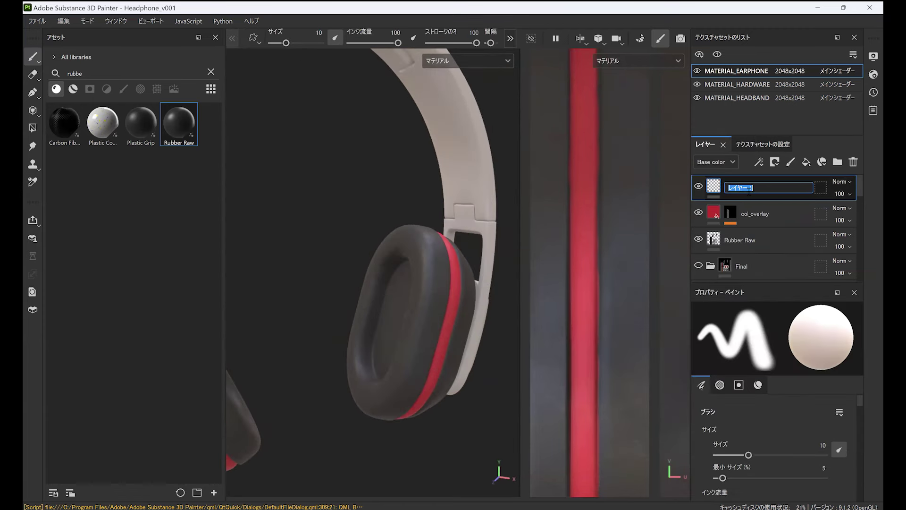
pyautogui.write('Fold')
pyautogui.press('Return')
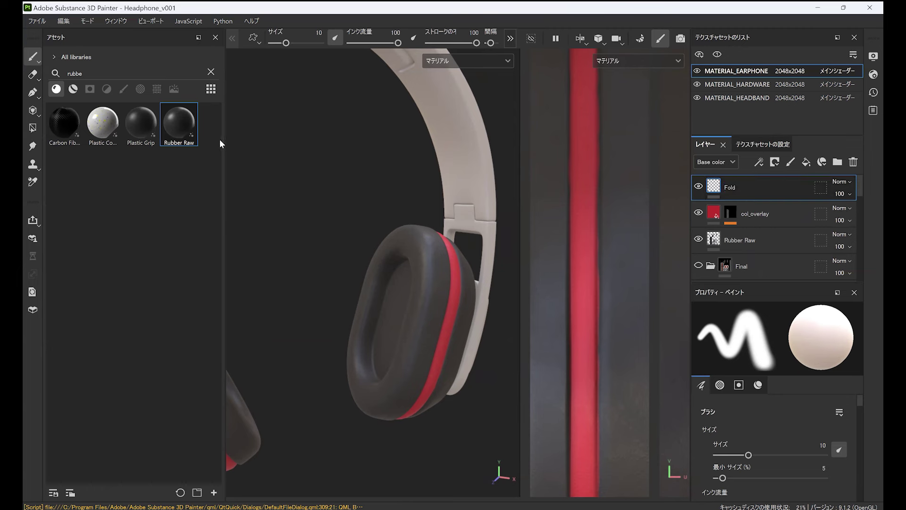
# Step: Activate the Paint Along Path tool, search the alpha assets for "fold", and use the Fold alpha for the brush
pyautogui.click(34, 93)
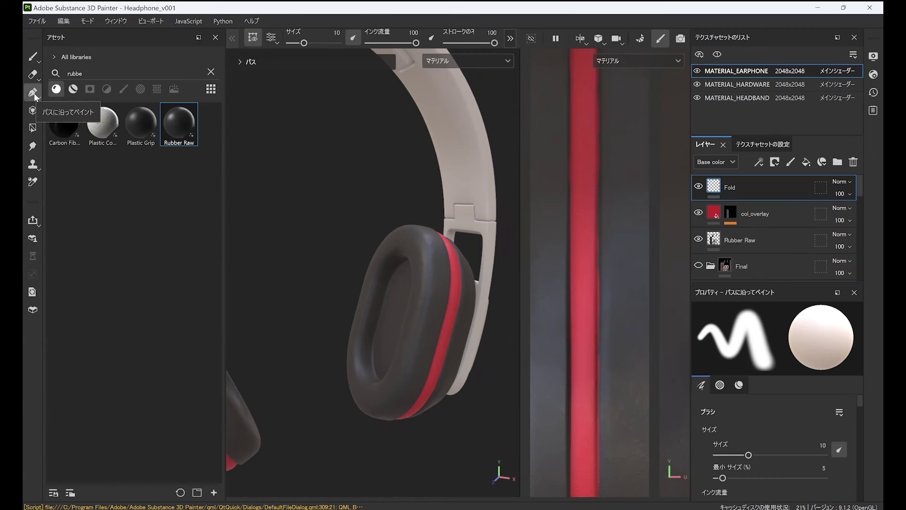
pyautogui.click(210, 72)
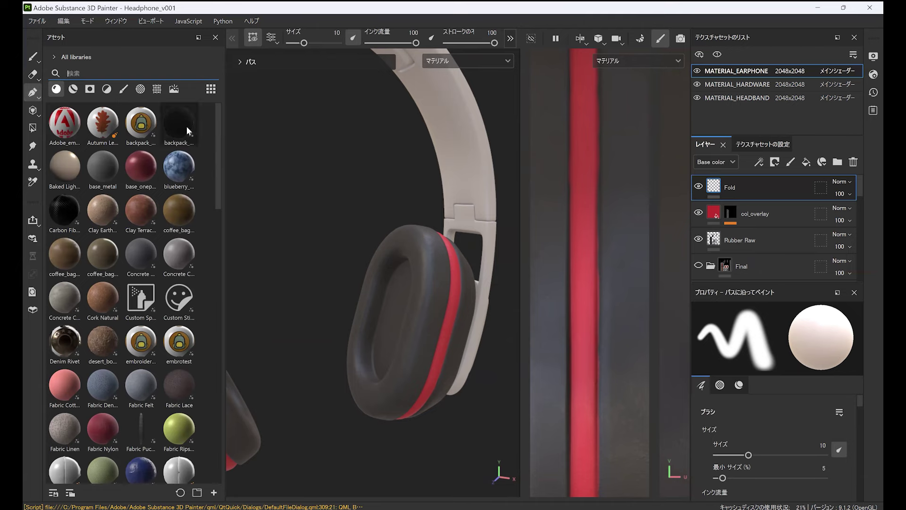
pyautogui.write('fold')
pyautogui.click(140, 89)
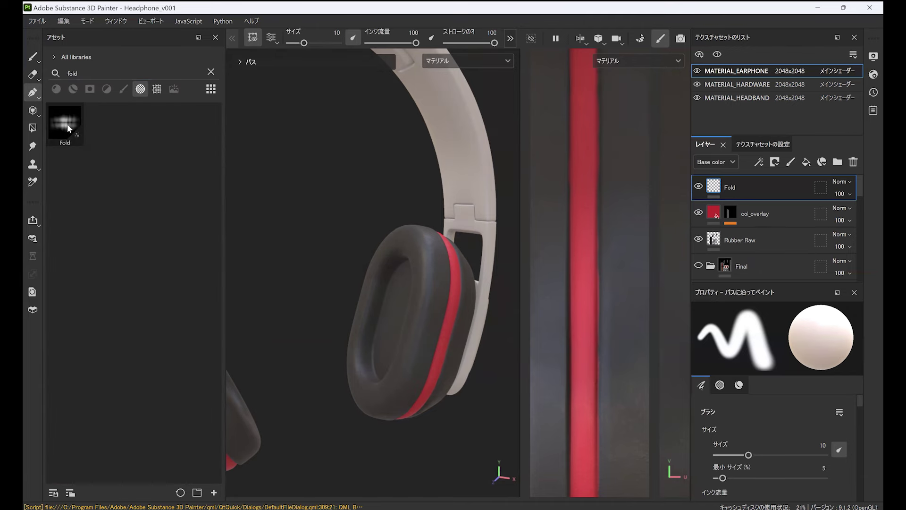
pyautogui.moveTo(67, 124)
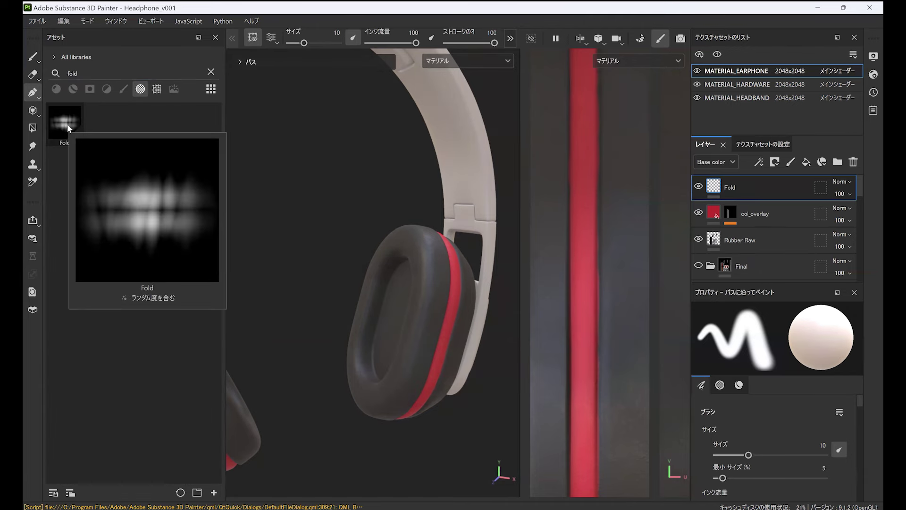
pyautogui.click(69, 125)
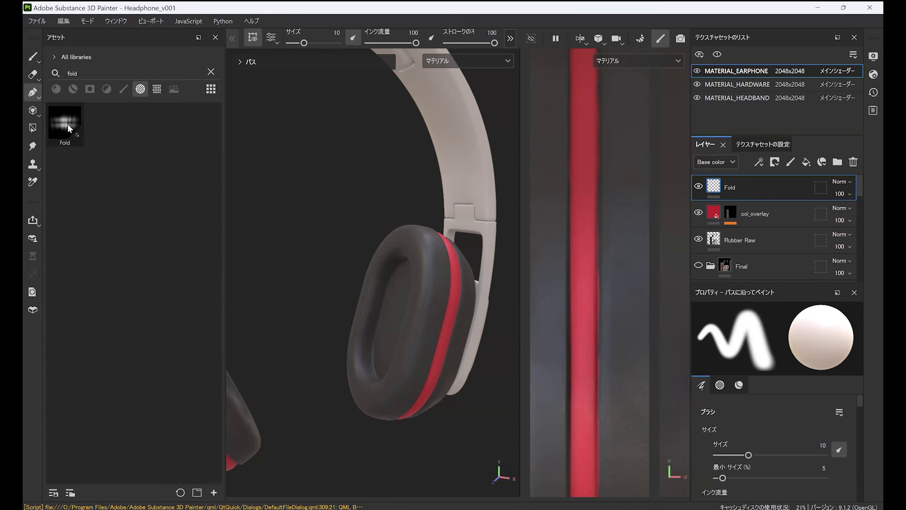
# Step: Draw a path of points around the ear cup's cushion rim with the Fold brush at size 10
pyautogui.scroll(5, 446, 259)
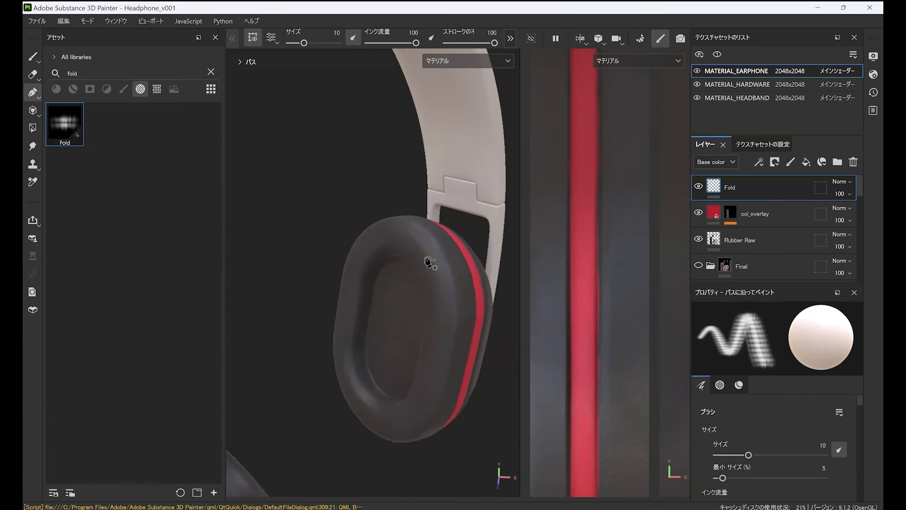
pyautogui.scroll(3, 419, 259)
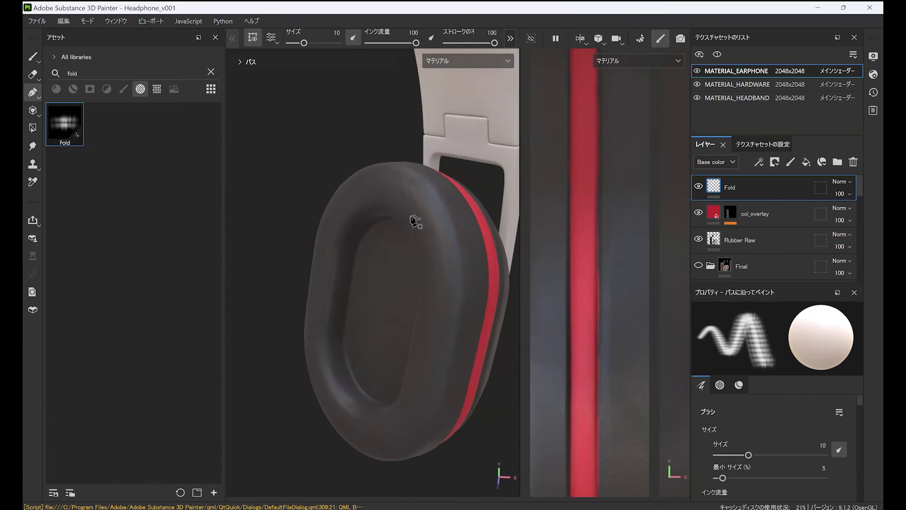
pyautogui.scroll(2, 423, 185)
pyautogui.click(418, 180)
pyautogui.click(453, 235)
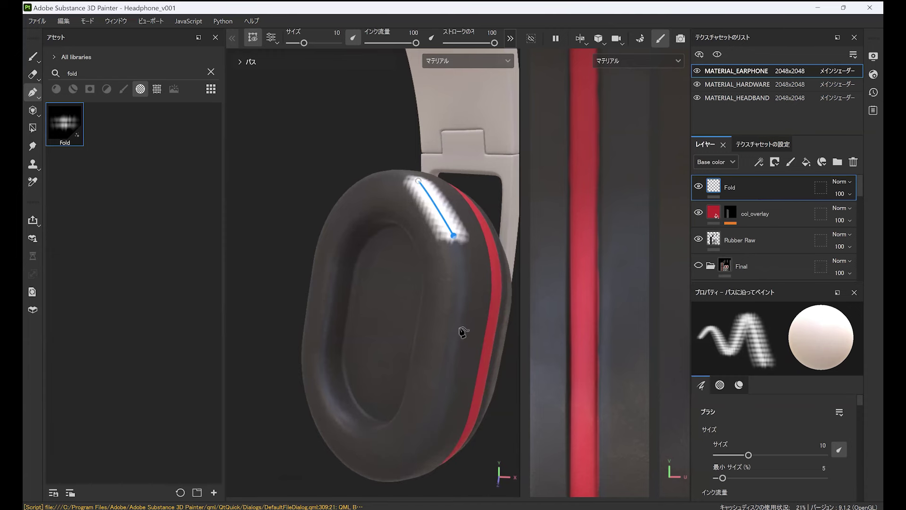
pyautogui.moveTo(456, 334)
pyautogui.keyDown('alt'); pyautogui.mouseDown()
pyautogui.moveTo(447, 269)
pyautogui.moveTo(429, 313)
pyautogui.mouseUp(); pyautogui.keyUp('alt')
pyautogui.click(422, 313)
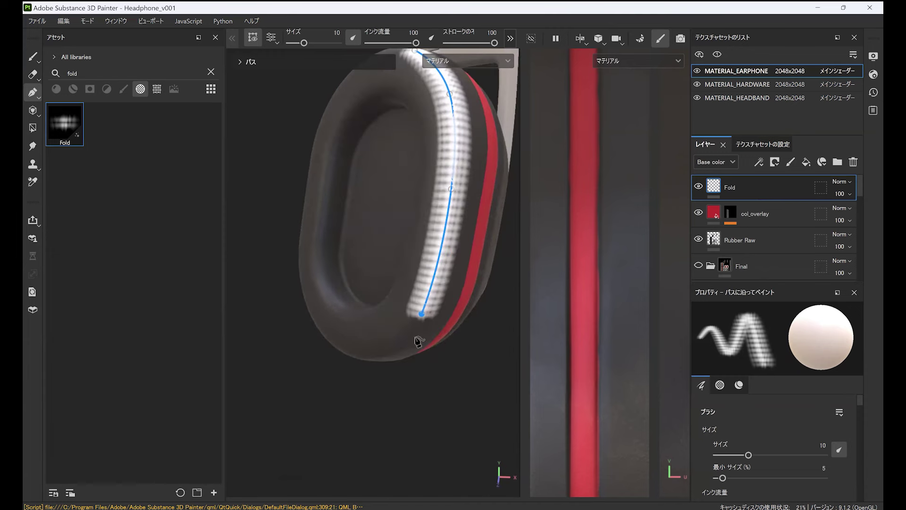
pyautogui.moveTo(373, 360)
pyautogui.keyDown('alt'); pyautogui.mouseDown()
pyautogui.moveTo(381, 312)
pyautogui.moveTo(374, 334)
pyautogui.moveTo(364, 334)
pyautogui.moveTo(332, 262)
pyautogui.moveTo(421, 172)
pyautogui.mouseUp(); pyautogui.keyUp('alt')
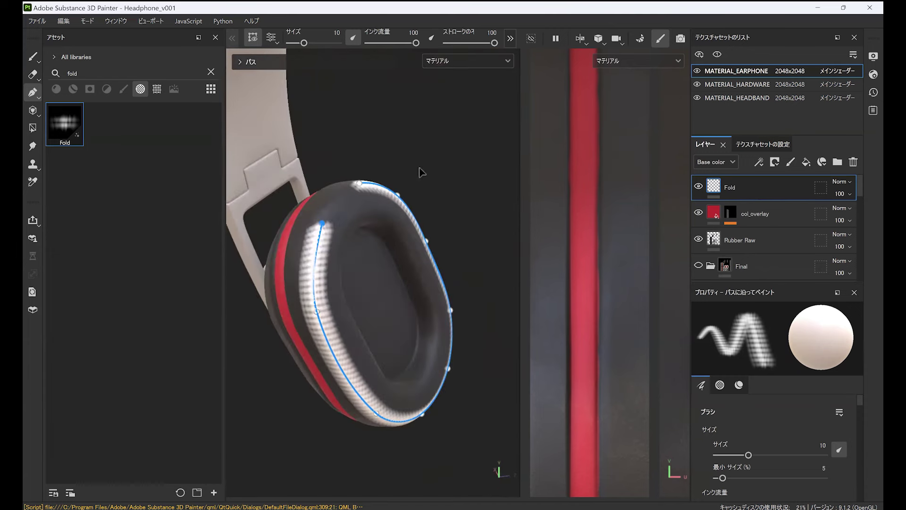
# Step: Close the cushion rim path into a continuous loop and check where its ends meet
pyautogui.click(509, 40)
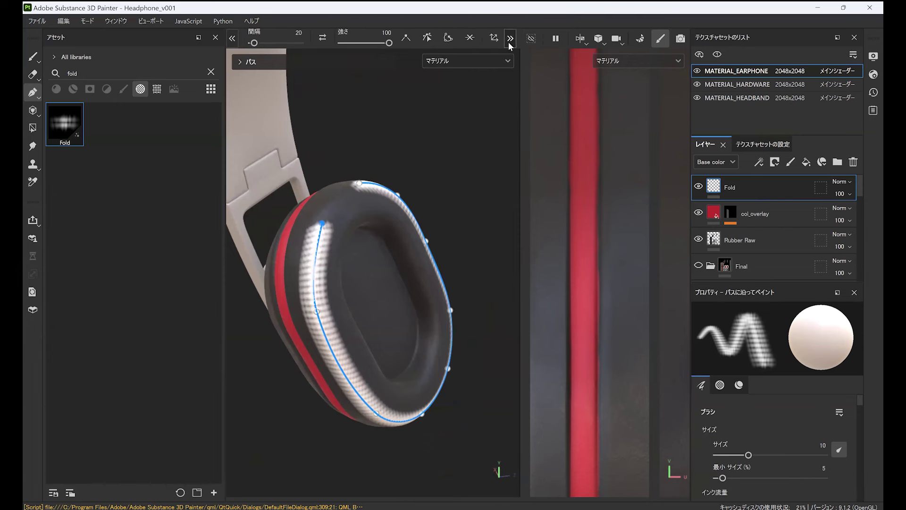
pyautogui.click(449, 39)
pyautogui.keyDown('alt'); pyautogui.moveTo(429, 196); pyautogui.dragTo(445, 198); pyautogui.keyUp('alt')
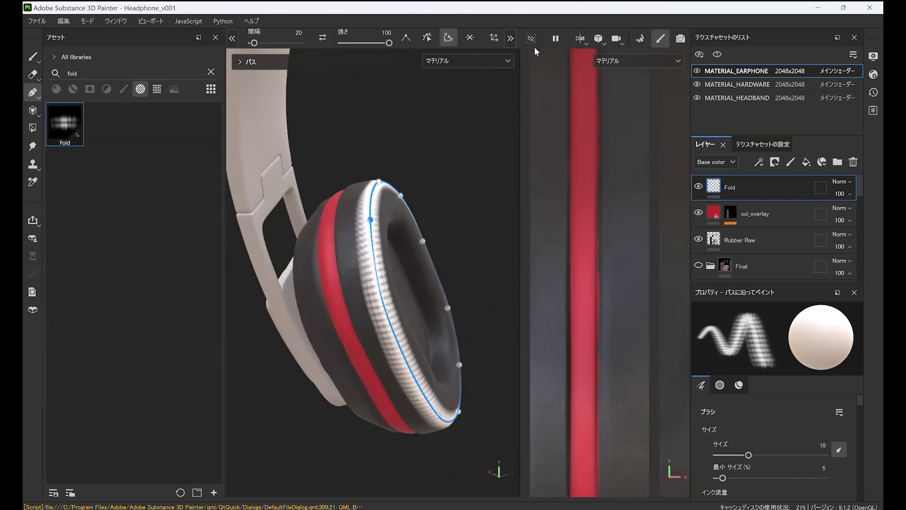
# Step: Try symmetry for the Fold path with both ear cups in view, and switch symmetry back off
pyautogui.click(510, 40)
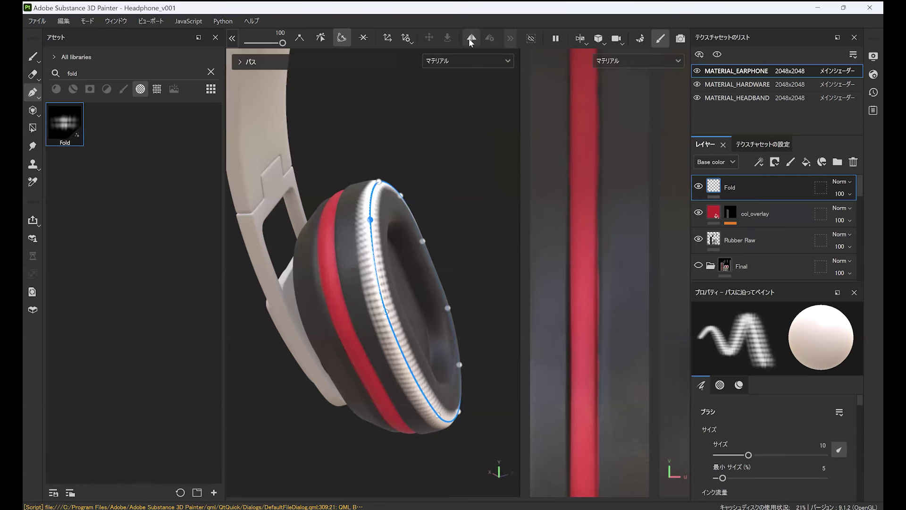
pyautogui.keyDown('alt'); pyautogui.moveTo(449, 205); pyautogui.dragTo(246, 241, button='right'); pyautogui.keyUp('alt')
pyautogui.keyDown('alt'); pyautogui.moveTo(246, 241); pyautogui.dragTo(385, 209); pyautogui.keyUp('alt')
pyautogui.scroll(3, 423, 207)
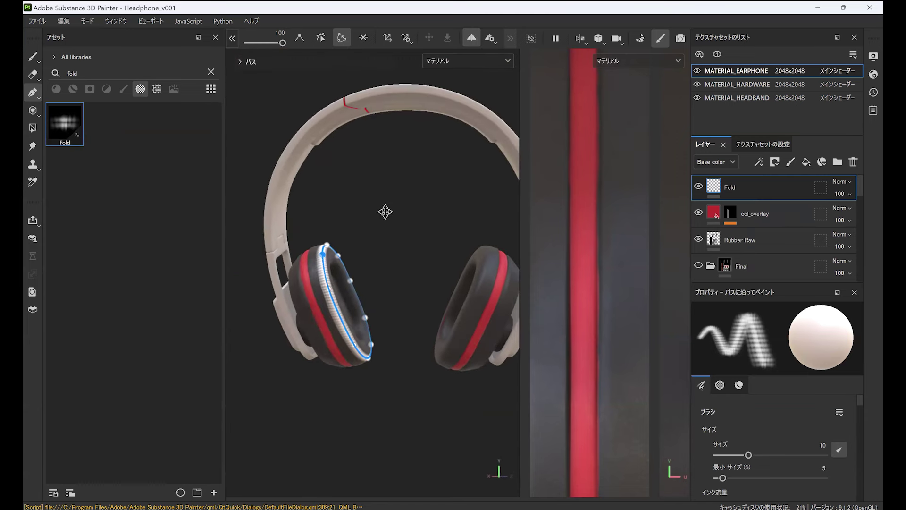
pyautogui.keyDown('alt'); pyautogui.moveTo(385, 210); pyautogui.dragTo(333, 257, button='middle'); pyautogui.keyUp('alt')
pyautogui.keyDown('alt'); pyautogui.moveTo(372, 207); pyautogui.dragTo(410, 209); pyautogui.keyUp('alt')
pyautogui.keyDown('alt'); pyautogui.moveTo(410, 209); pyautogui.dragTo(429, 218, button='middle'); pyautogui.keyUp('alt')
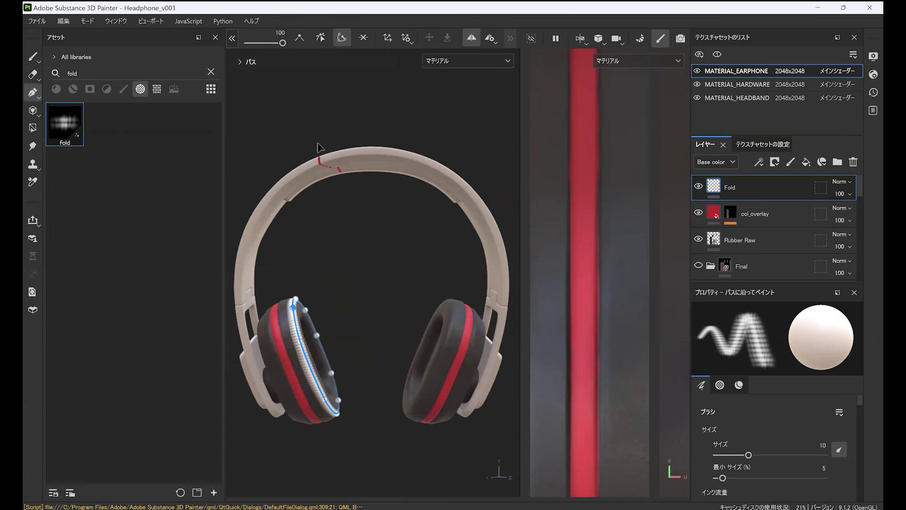
pyautogui.click(471, 40)
# Step: Switch the viewport to 3D only, with the ear cup's Fold path in close view
pyautogui.keyDown('alt'); pyautogui.moveTo(370, 253); pyautogui.dragTo(404, 226); pyautogui.keyUp('alt')
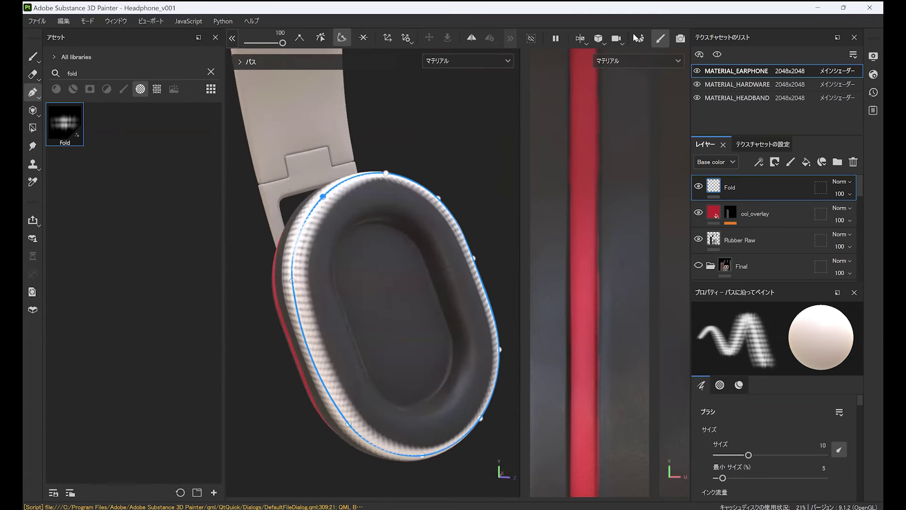
pyautogui.click(582, 39)
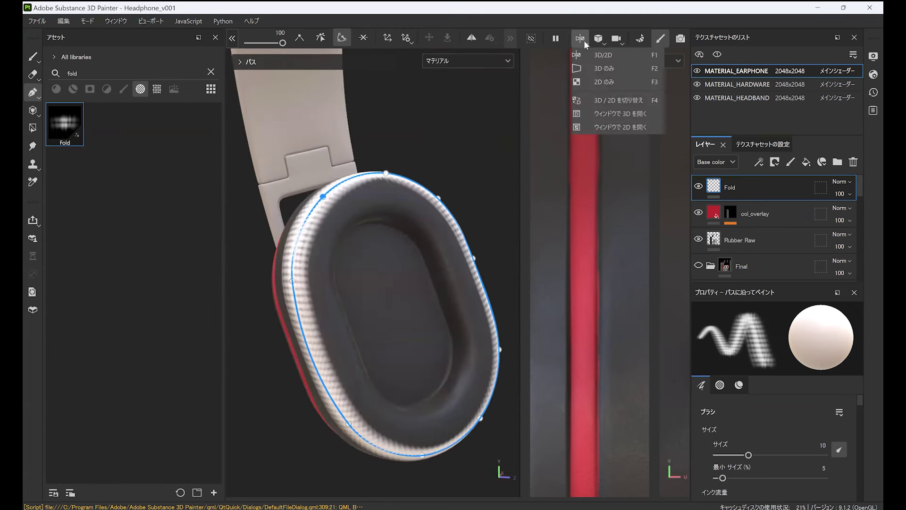
pyautogui.click(593, 70)
pyautogui.moveTo(540, 244)
pyautogui.keyDown('alt'); pyautogui.mouseDown()
pyautogui.moveTo(469, 253)
pyautogui.moveTo(479, 189)
pyautogui.mouseUp(); pyautogui.keyUp('alt')
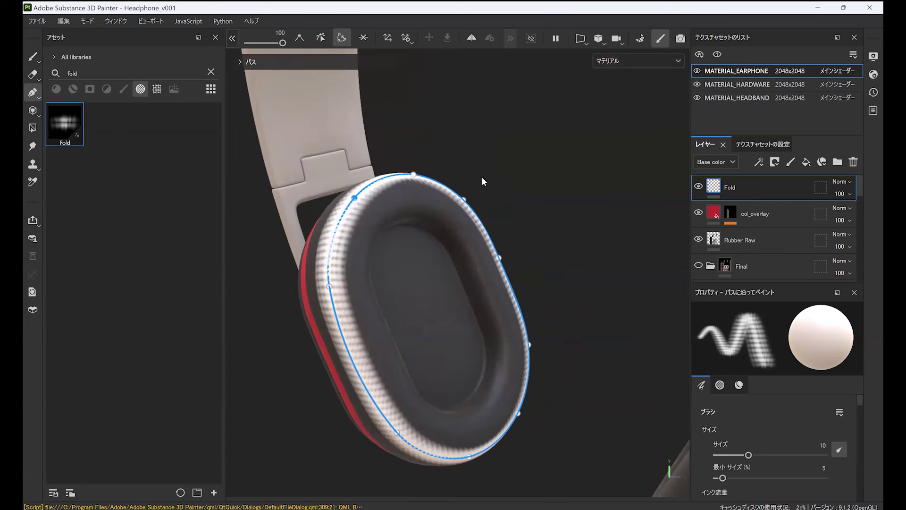
# Step: Set the Fold path's brush size to 15.08, turn on Follow Path, and widen the spacing to 63
pyautogui.rightClick(480, 183)
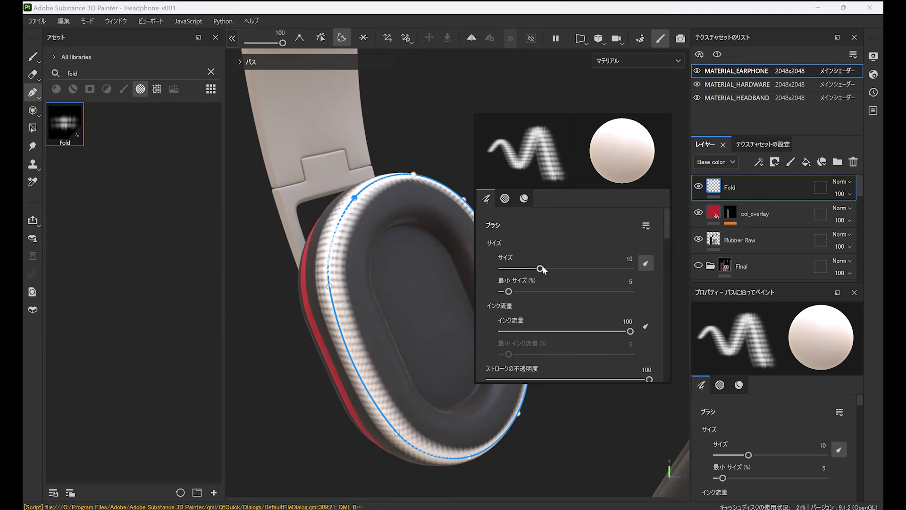
pyautogui.moveTo(541, 267); pyautogui.dragTo(549, 269)
pyautogui.moveTo(662, 231)
pyautogui.mouseDown()
pyautogui.moveTo(665, 253)
pyautogui.moveTo(655, 268)
pyautogui.mouseUp()
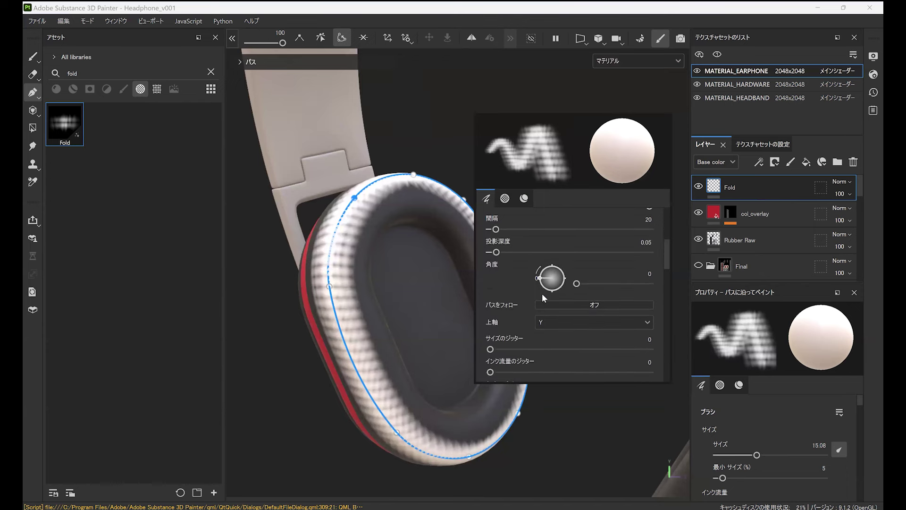
pyautogui.click(601, 304)
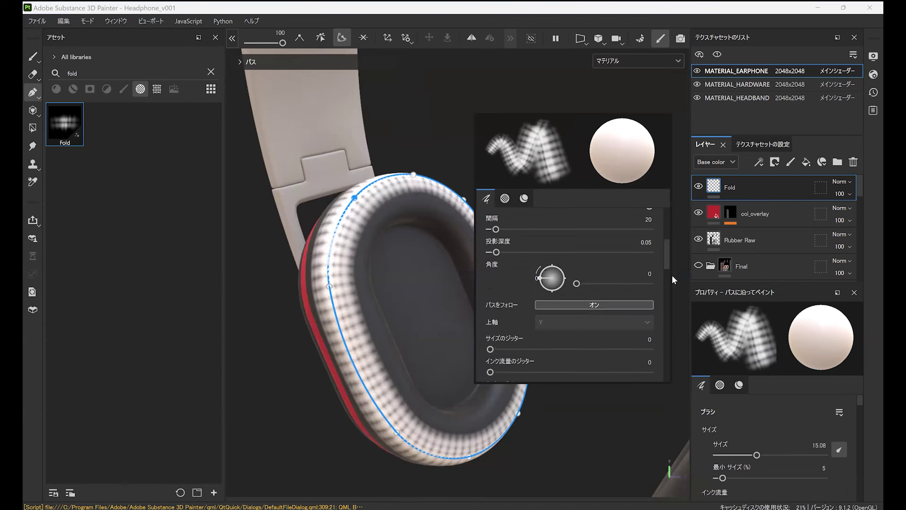
pyautogui.scroll(1, 666, 254)
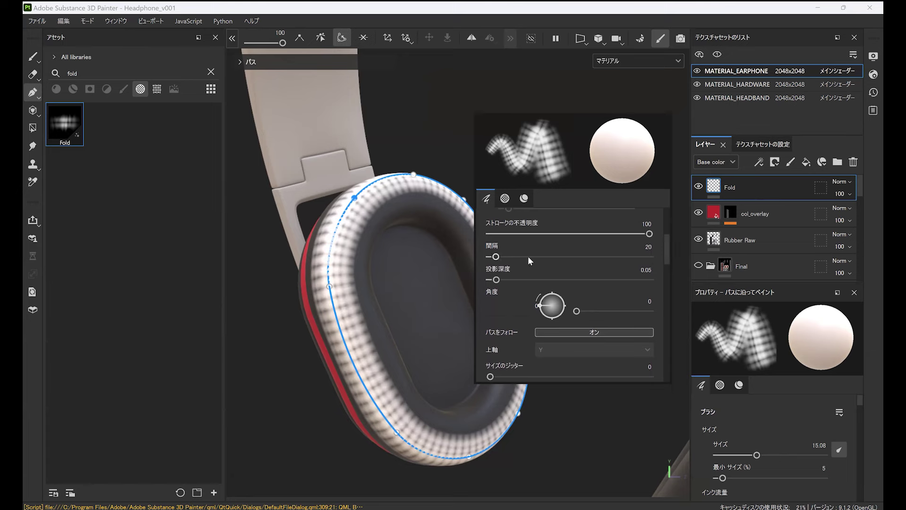
pyautogui.moveTo(496, 257); pyautogui.dragTo(512, 261)
# Step: Limit the Fold path's material to the height channel only and give it a positive height value
pyautogui.click(524, 198)
pyautogui.scroll(-1, 661, 327)
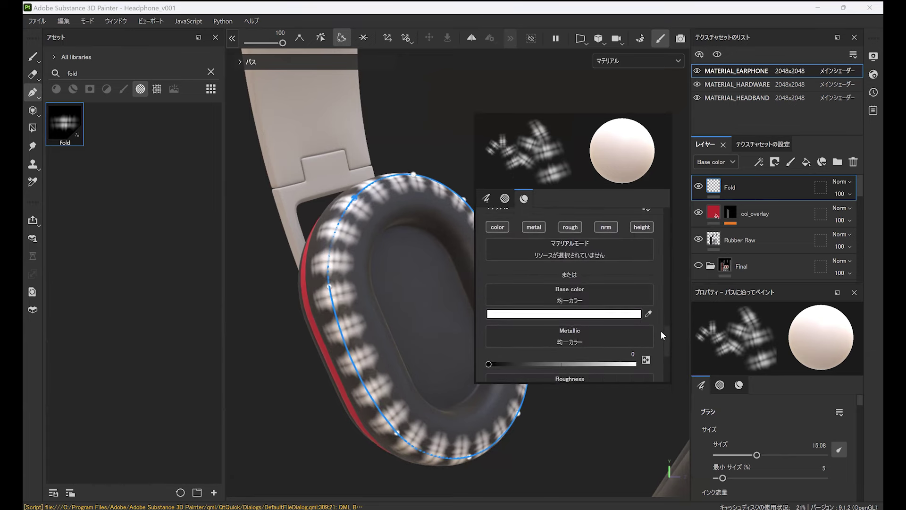
pyautogui.scroll(1, 661, 330)
pyautogui.click(642, 243)
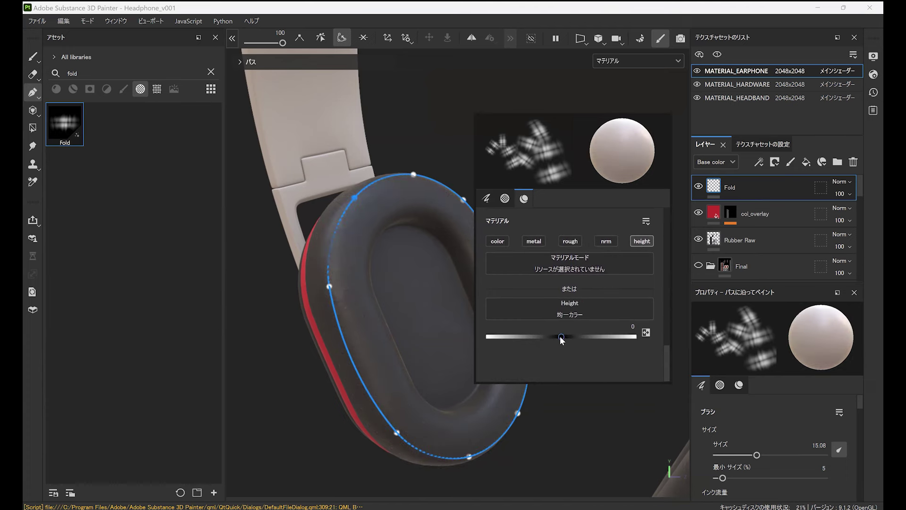
pyautogui.moveTo(560, 336); pyautogui.dragTo(587, 344)
# Step: Adjust the Fold path's brush spacing to 59
pyautogui.moveTo(667, 358); pyautogui.dragTo(660, 256)
pyautogui.scroll(-1, 644, 266)
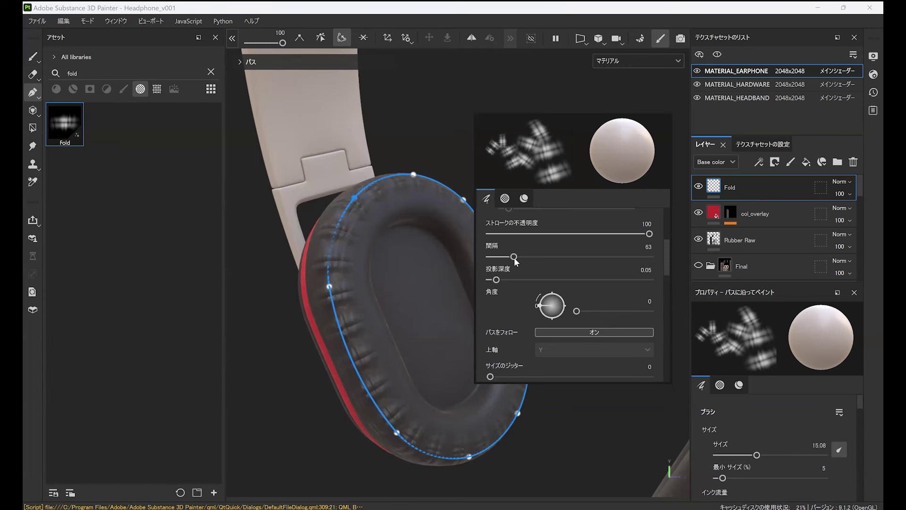
pyautogui.moveTo(515, 261)
pyautogui.mouseDown()
pyautogui.moveTo(491, 135)
pyautogui.moveTo(492, 188)
pyautogui.moveTo(530, 225)
pyautogui.moveTo(497, 224)
pyautogui.moveTo(522, 232)
pyautogui.mouseUp()
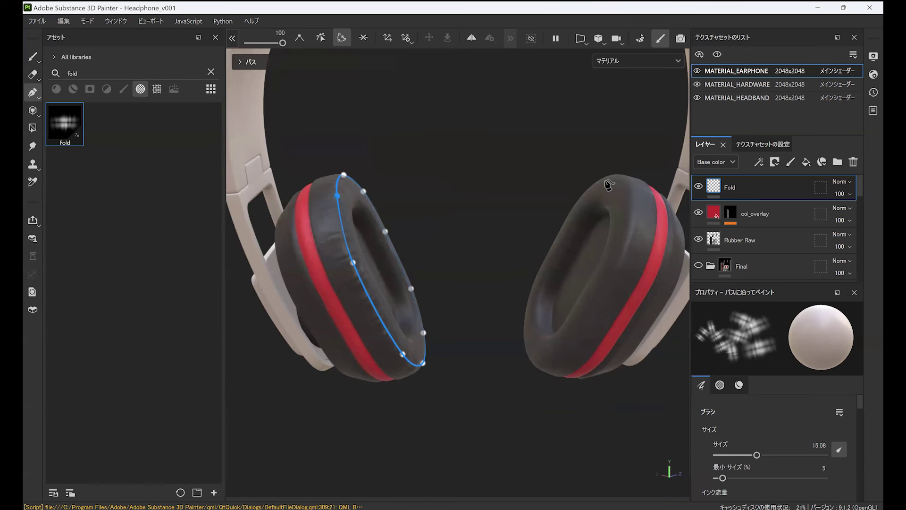
# Step: Draw a new Fold path around the other ear cup's cushion rim and close it into a loop
pyautogui.click(32, 57)
pyautogui.click(33, 94)
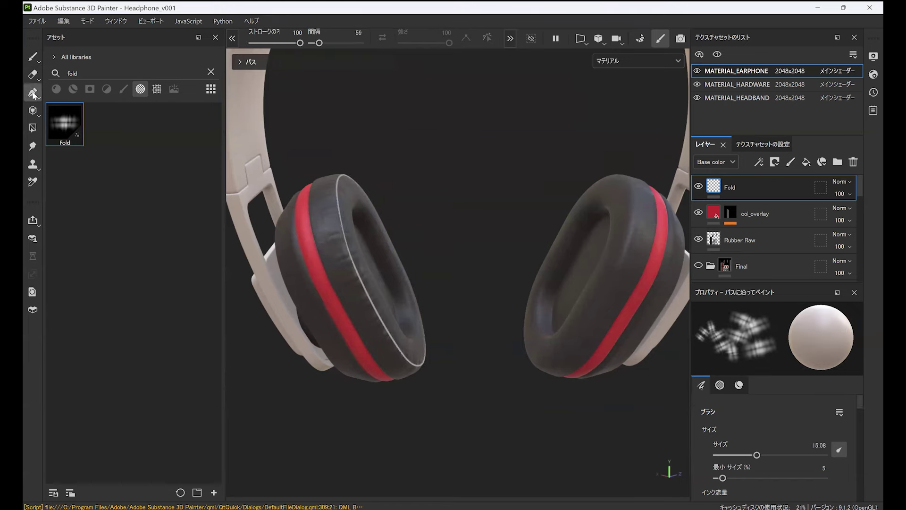
pyautogui.keyDown('alt'); pyautogui.moveTo(506, 234); pyautogui.dragTo(532, 237); pyautogui.keyUp('alt')
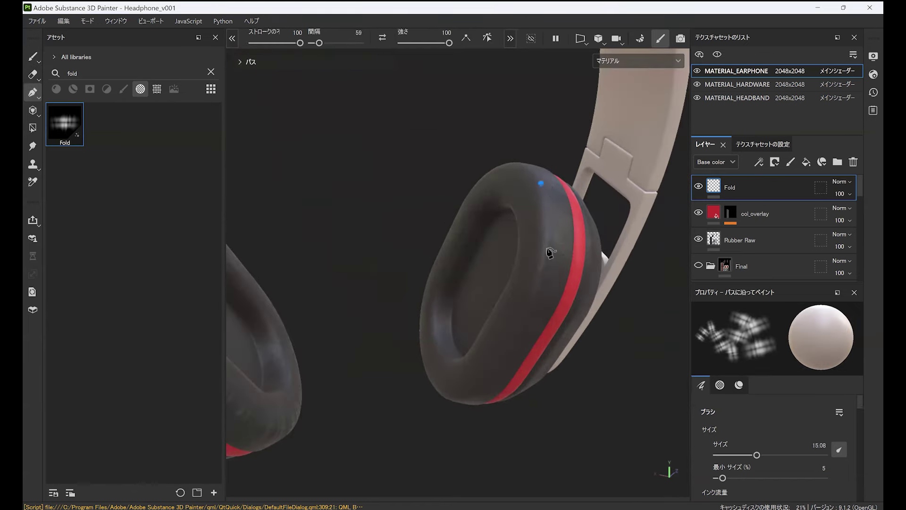
pyautogui.keyDown('alt'); pyautogui.moveTo(485, 372); pyautogui.dragTo(438, 343); pyautogui.keyUp('alt')
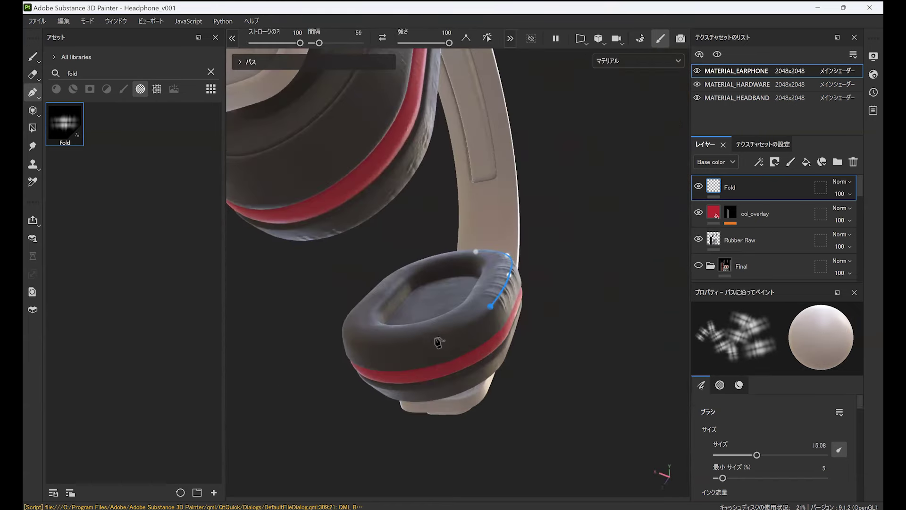
pyautogui.click(366, 342)
pyautogui.keyDown('alt'); pyautogui.moveTo(361, 327); pyautogui.dragTo(405, 265); pyautogui.keyUp('alt')
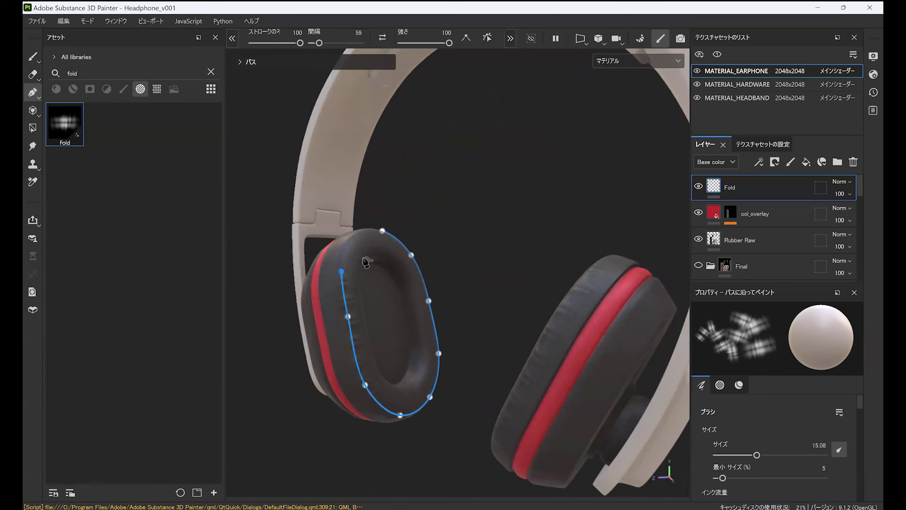
pyautogui.click(511, 40)
# Step: Inspect the fold details around the ear cup cushion rim from several angles
pyautogui.keyDown('alt'); pyautogui.moveTo(456, 245); pyautogui.dragTo(472, 196); pyautogui.keyUp('alt')
pyautogui.keyDown('alt'); pyautogui.moveTo(472, 197); pyautogui.dragTo(465, 262, button='middle'); pyautogui.keyUp('alt')
pyautogui.keyDown('alt'); pyautogui.moveTo(464, 262); pyautogui.dragTo(423, 231); pyautogui.keyUp('alt')
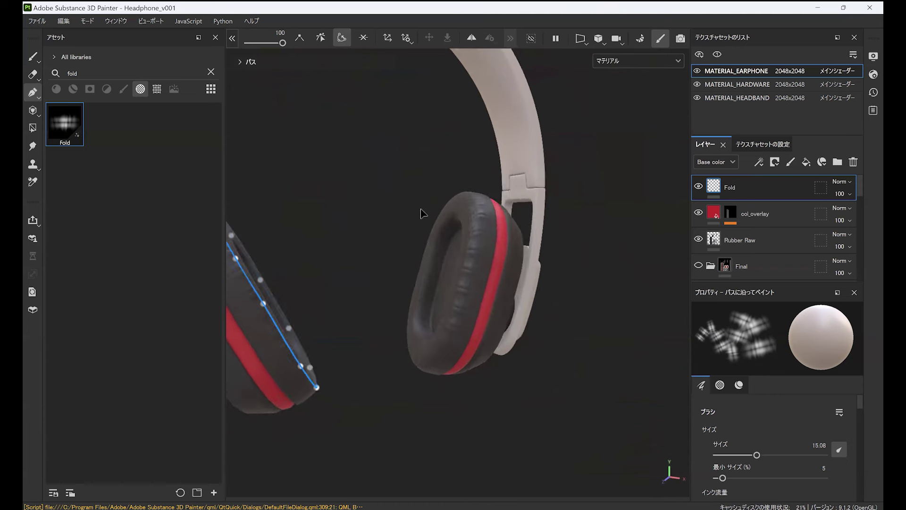
pyautogui.keyDown('alt'); pyautogui.moveTo(423, 213); pyautogui.dragTo(428, 265, button='right'); pyautogui.keyUp('alt')
pyautogui.keyDown('alt'); pyautogui.moveTo(472, 260); pyautogui.dragTo(428, 181); pyautogui.keyUp('alt')
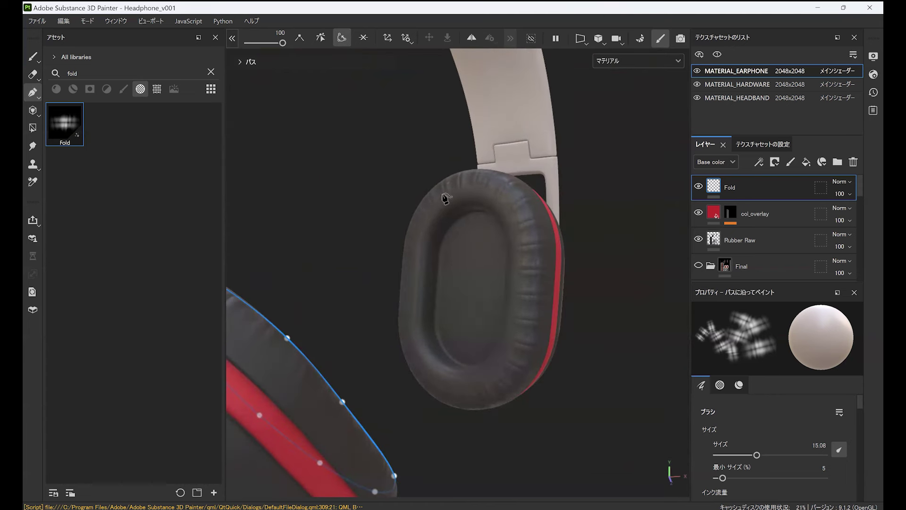
pyautogui.keyDown('alt'); pyautogui.moveTo(458, 246); pyautogui.dragTo(364, 213); pyautogui.keyUp('alt')
pyautogui.keyDown('alt'); pyautogui.moveTo(401, 237); pyautogui.dragTo(458, 153); pyautogui.keyUp('alt')
pyautogui.keyDown('alt'); pyautogui.moveTo(403, 272); pyautogui.dragTo(456, 235); pyautogui.keyUp('alt')
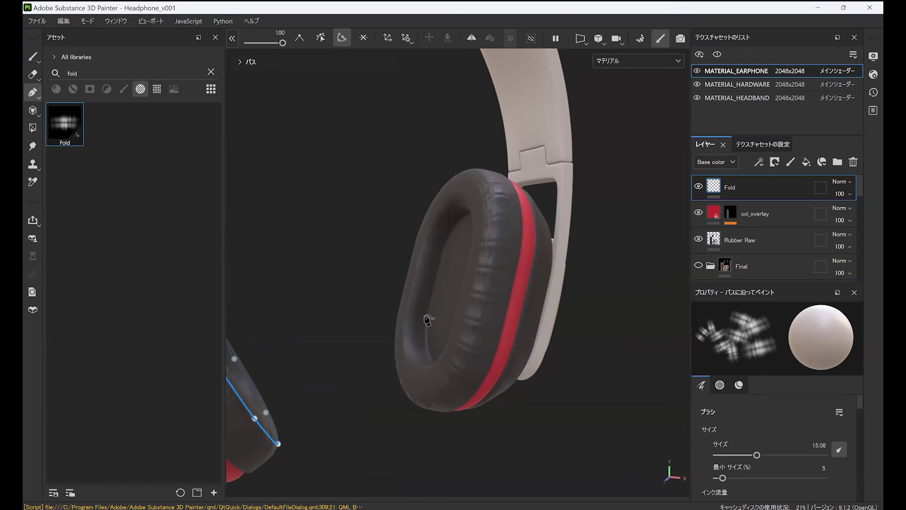
# Step: Add a paint layer named deco above Fold and choose the Shape Cone alpha for its brush
pyautogui.click(791, 163)
pyautogui.doubleClick(741, 188)
pyautogui.doubleClick(743, 188)
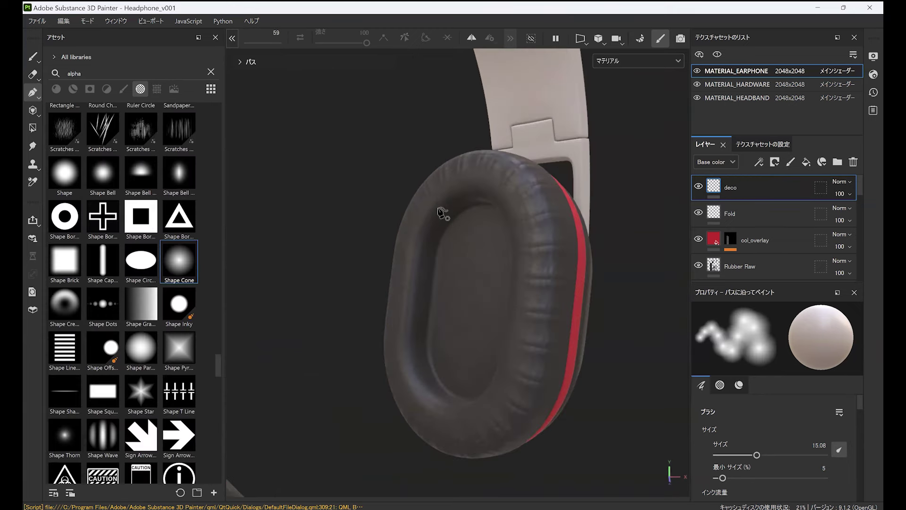
# Step: Draw a closed path of points on the deco layer around the inner edge of the ear cup's cushion
pyautogui.keyDown('alt'); pyautogui.moveTo(443, 213); pyautogui.dragTo(485, 178); pyautogui.keyUp('alt')
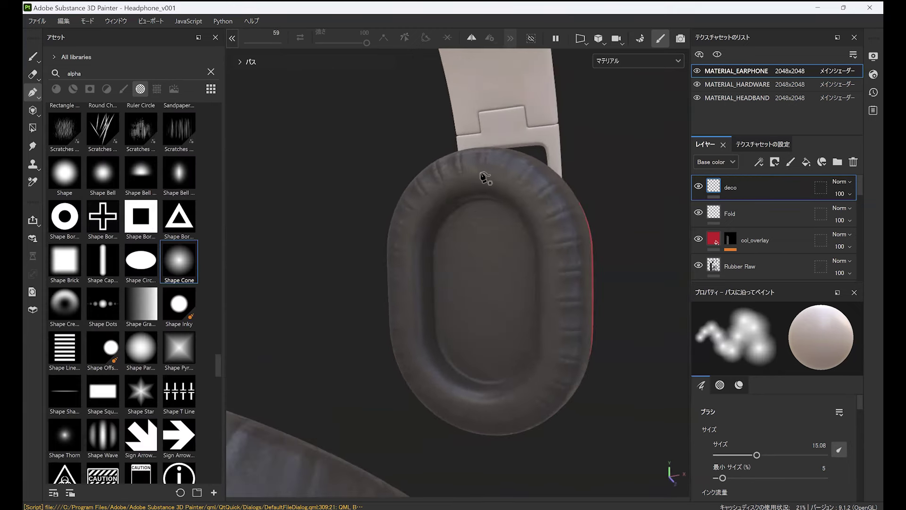
pyautogui.click(475, 173)
pyautogui.click(523, 188)
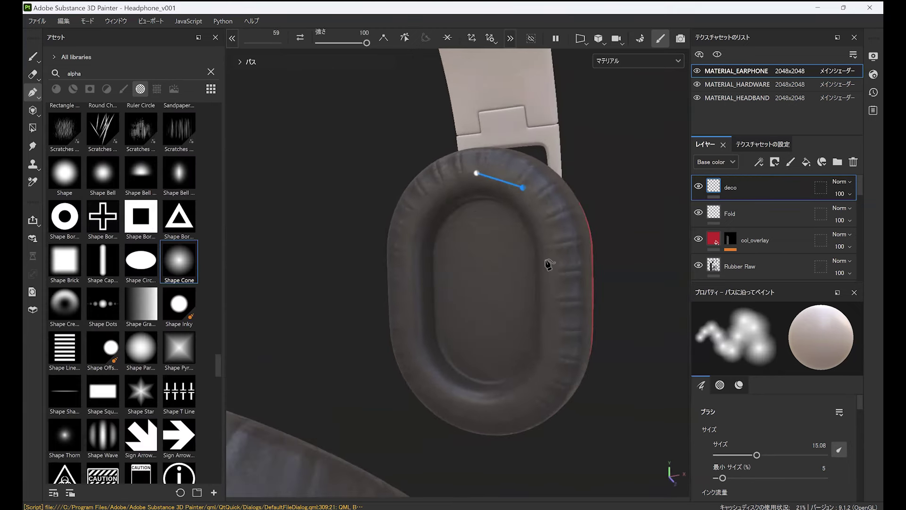
pyautogui.click(547, 236)
pyautogui.click(553, 321)
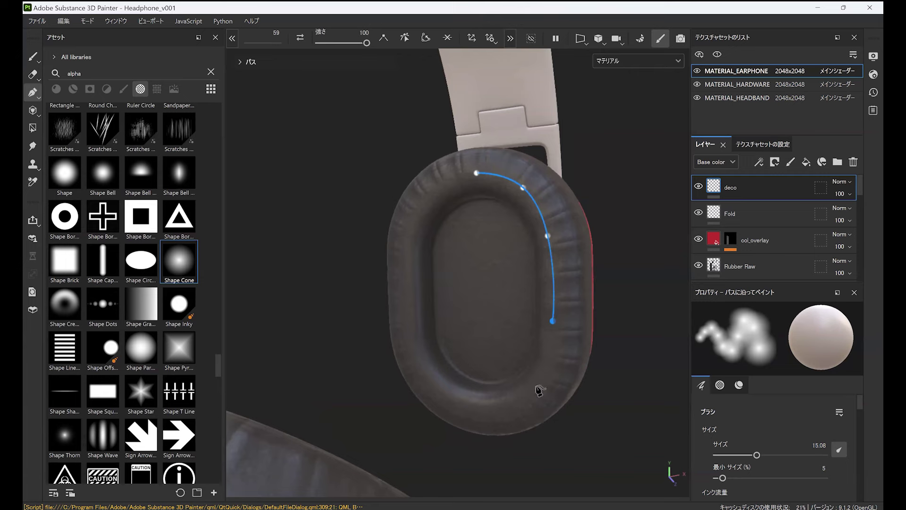
pyautogui.click(535, 390)
pyautogui.click(482, 408)
pyautogui.click(427, 385)
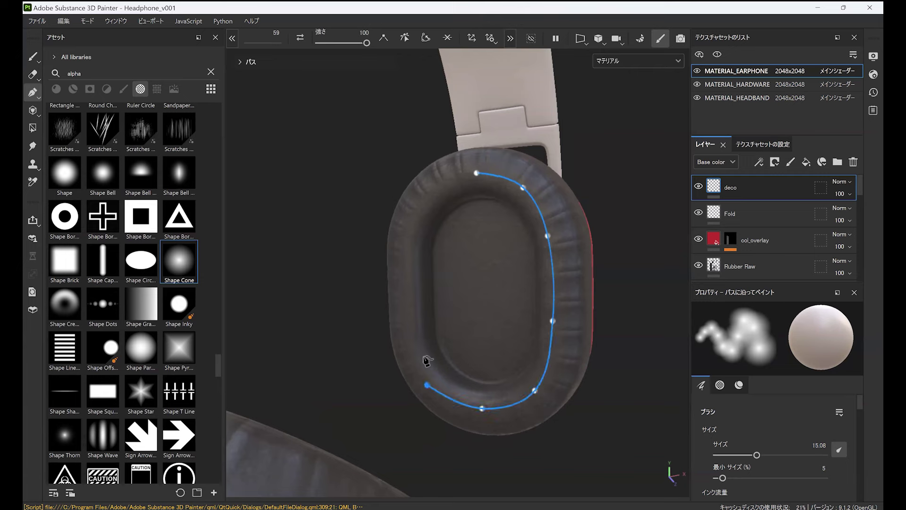
pyautogui.click(405, 324)
pyautogui.click(405, 233)
pyautogui.click(435, 186)
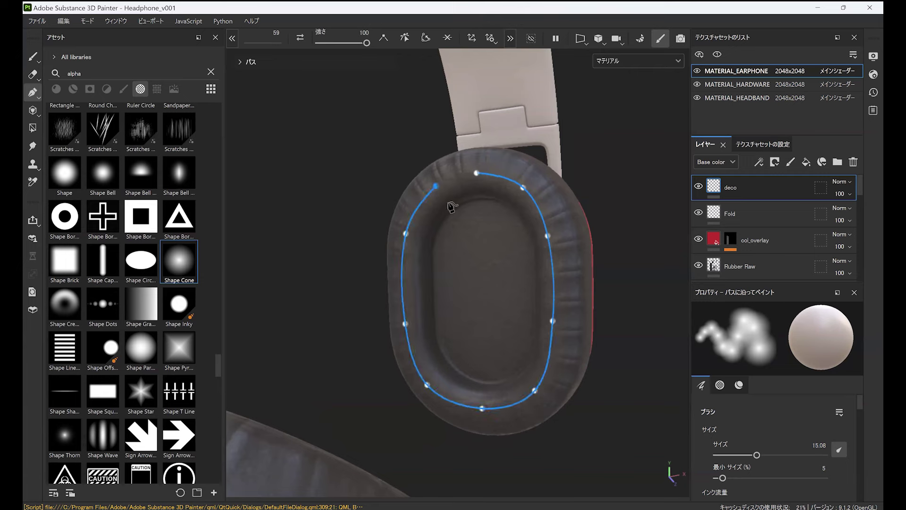
pyautogui.click(426, 37)
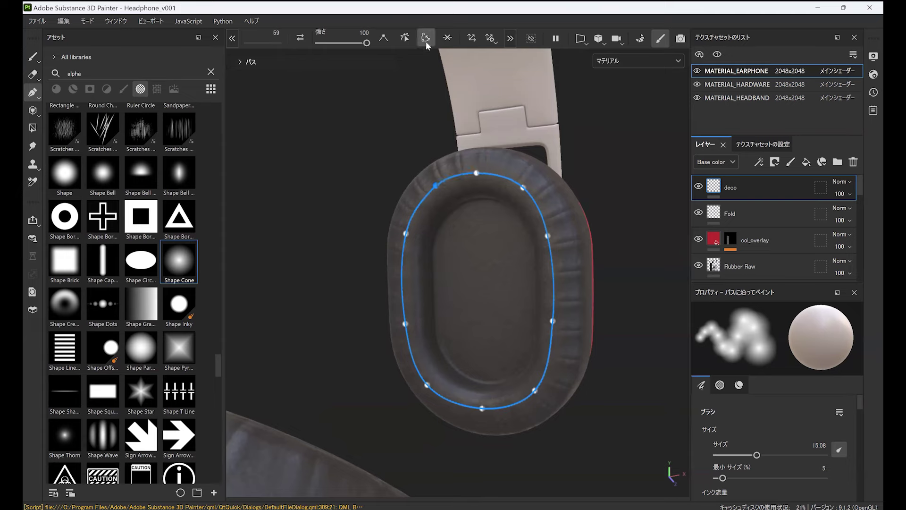
# Step: Raise the deco path's height to about 0.82 and set its brush spacing to 10
pyautogui.keyDown('alt'); pyautogui.moveTo(513, 198); pyautogui.dragTo(420, 167); pyautogui.keyUp('alt')
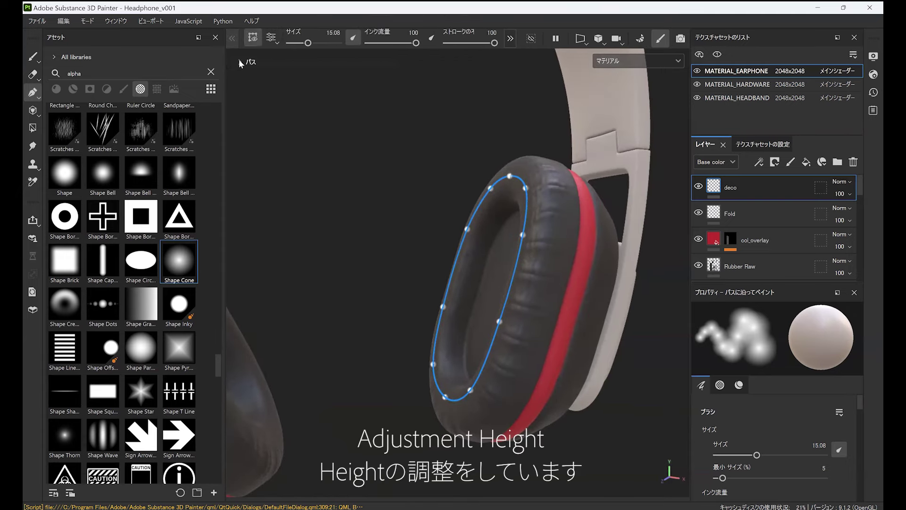
pyautogui.rightClick(509, 315)
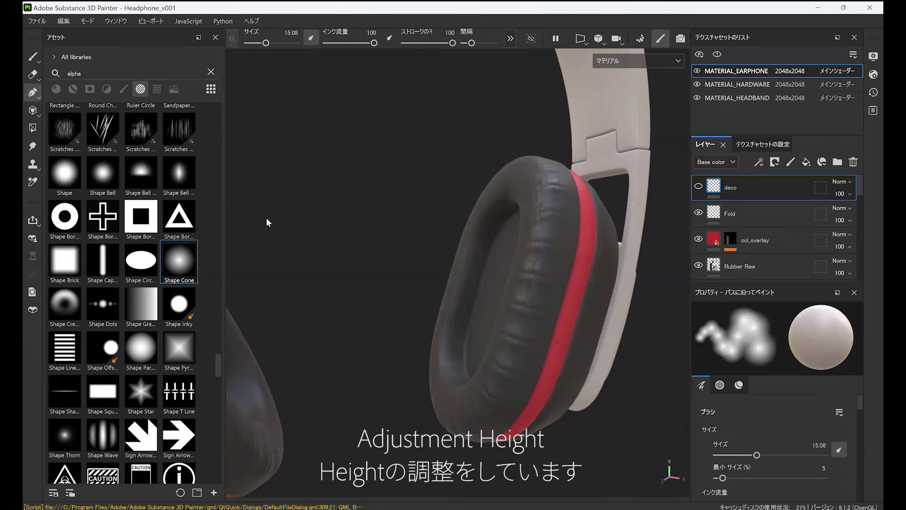
pyautogui.rightClick(366, 361)
pyautogui.moveTo(366, 361); pyautogui.dragTo(386, 361)
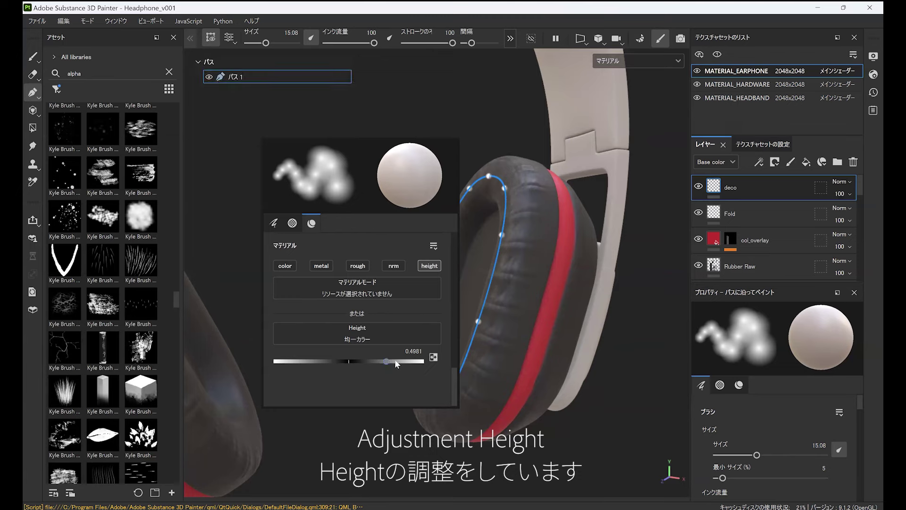
pyautogui.moveTo(395, 359); pyautogui.dragTo(413, 363)
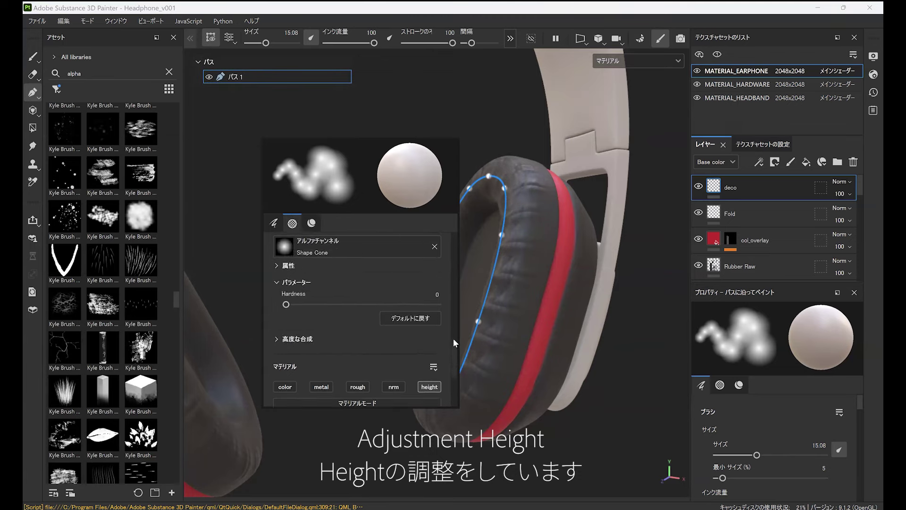
pyautogui.scroll(-5, 451, 321)
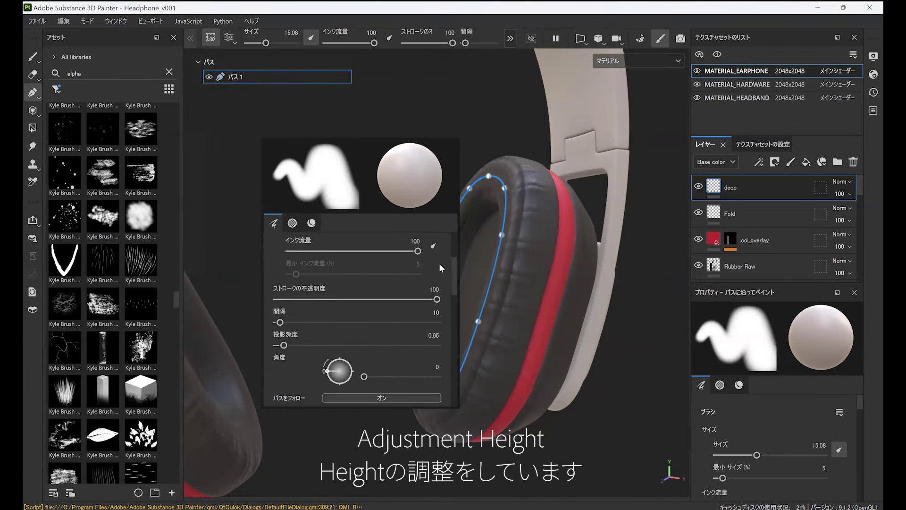
pyautogui.scroll(-5, 398, 368)
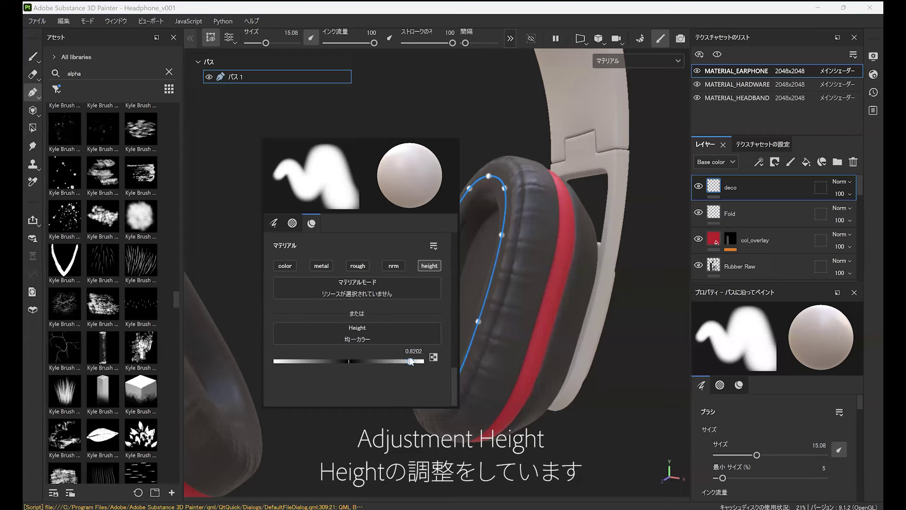
# Step: Set the deco path's brush size to 13 and check its Shape Cone alpha settings
pyautogui.scroll(10, 411, 361)
pyautogui.moveTo(337, 293); pyautogui.dragTo(339, 297)
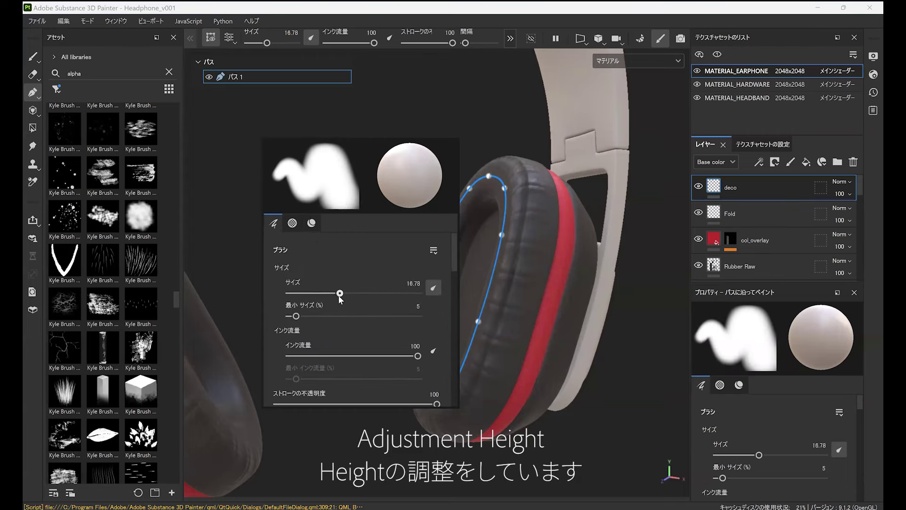
pyautogui.doubleClick(414, 283)
pyautogui.write('13')
pyautogui.press('Return')
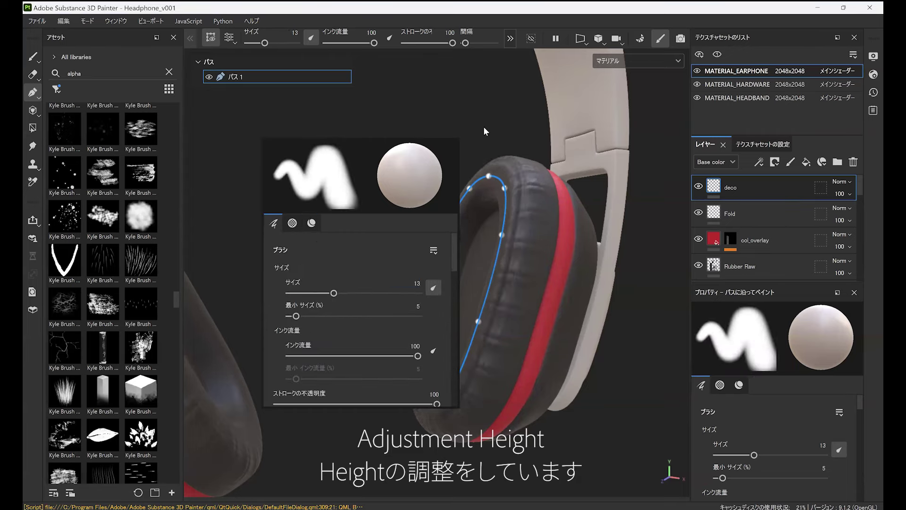
pyautogui.click(292, 223)
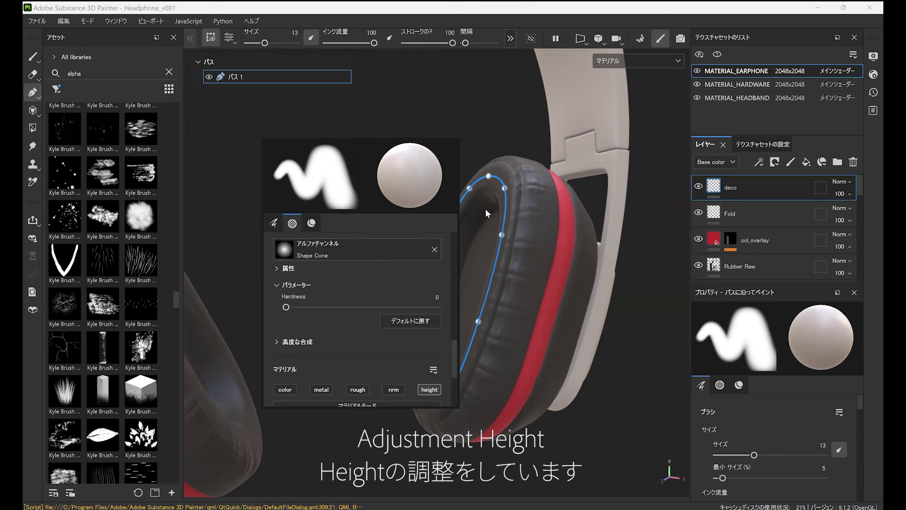
# Step: Draw a second closed path of points on the deco layer around the inner edge of the opposite ear cup's cushion
pyautogui.moveTo(486, 209)
pyautogui.keyDown('alt'); pyautogui.mouseDown()
pyautogui.moveTo(405, 277)
pyautogui.moveTo(403, 269)
pyautogui.moveTo(386, 297)
pyautogui.mouseUp(); pyautogui.keyUp('alt')
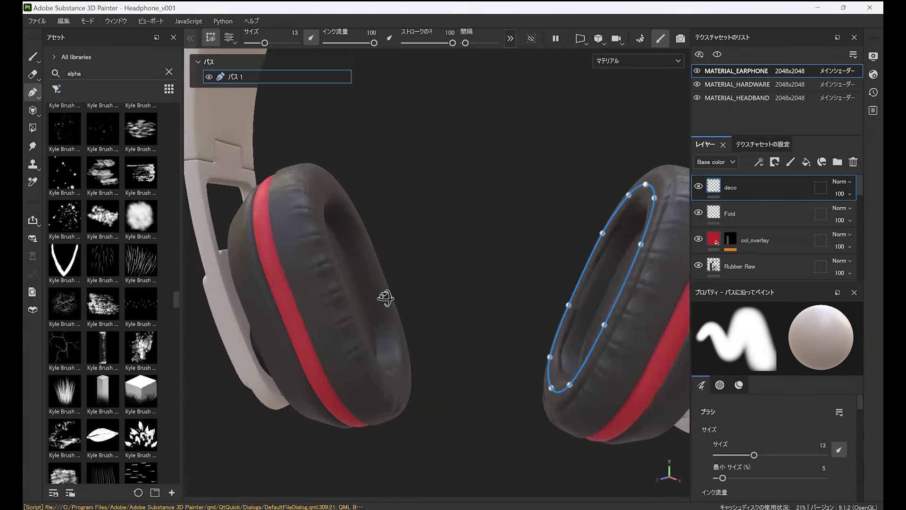
pyautogui.keyDown('alt'); pyautogui.moveTo(429, 243); pyautogui.dragTo(448, 232, button='right'); pyautogui.keyUp('alt')
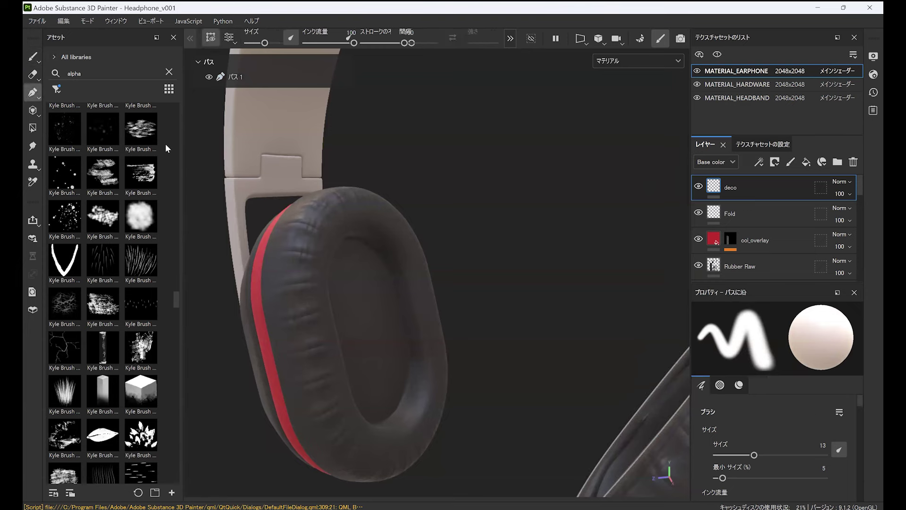
pyautogui.keyDown('alt'); pyautogui.moveTo(441, 239); pyautogui.dragTo(412, 236); pyautogui.keyUp('alt')
pyautogui.click(348, 207)
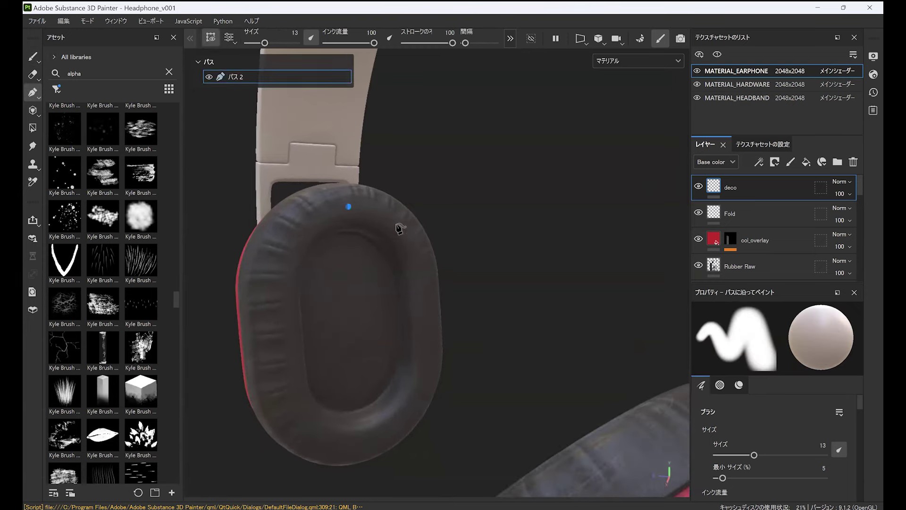
pyautogui.click(398, 224)
pyautogui.click(424, 294)
pyautogui.click(425, 378)
pyautogui.click(385, 441)
pyautogui.click(324, 441)
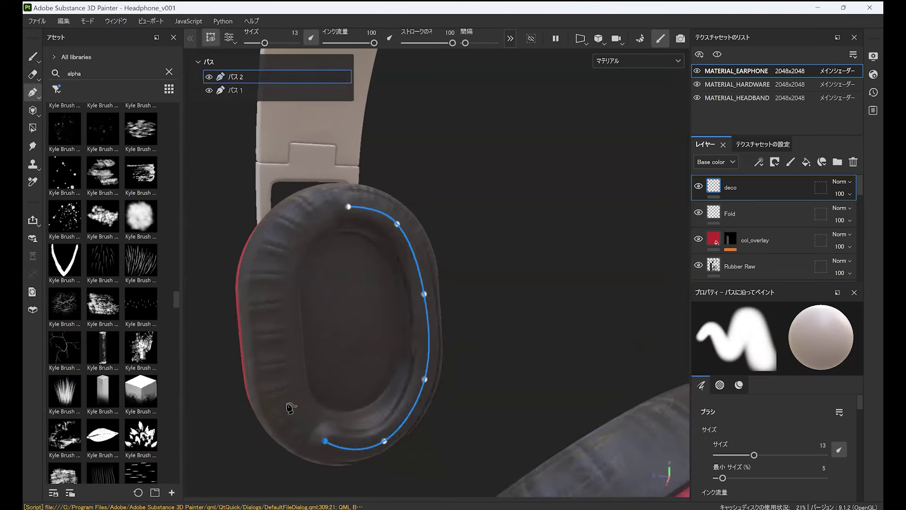
pyautogui.click(286, 400)
pyautogui.click(275, 274)
pyautogui.click(304, 220)
pyautogui.click(511, 40)
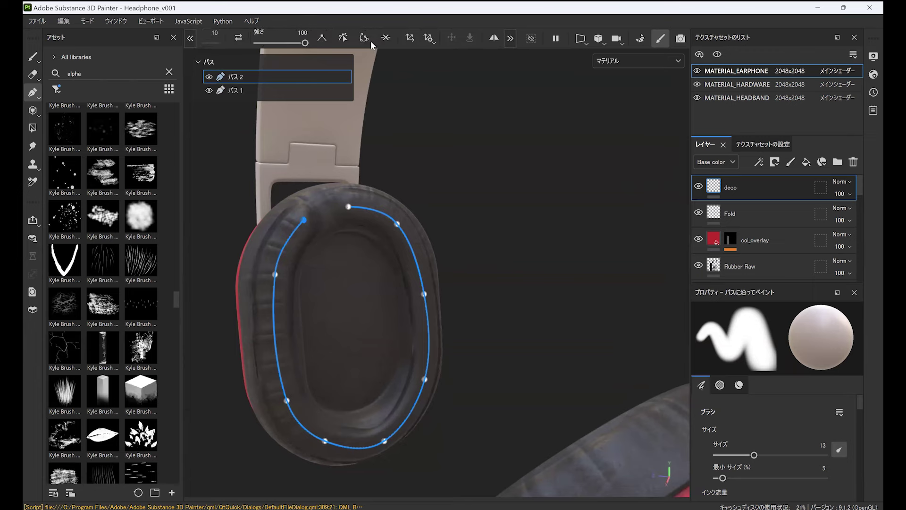
pyautogui.keyDown('alt'); pyautogui.moveTo(518, 286); pyautogui.dragTo(377, 293); pyautogui.keyUp('alt')
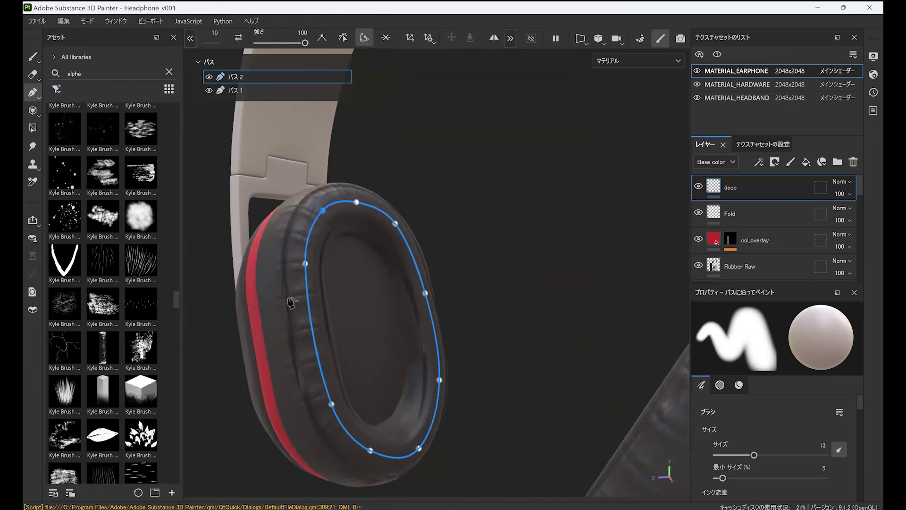
# Step: Add a Blur filter to the deco layer, set its Blur Intensity to about 5.72 and inspect the ear cushions
pyautogui.click(760, 162)
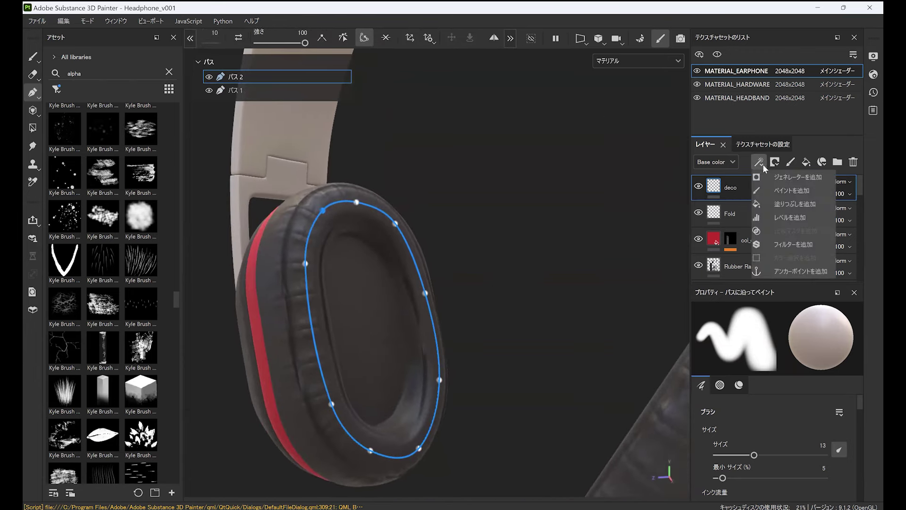
pyautogui.click(794, 244)
pyautogui.click(789, 357)
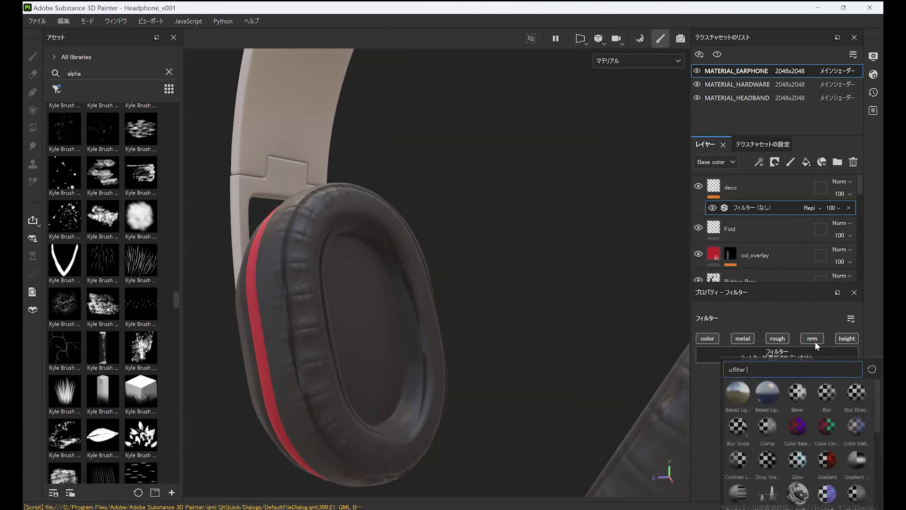
pyautogui.click(832, 390)
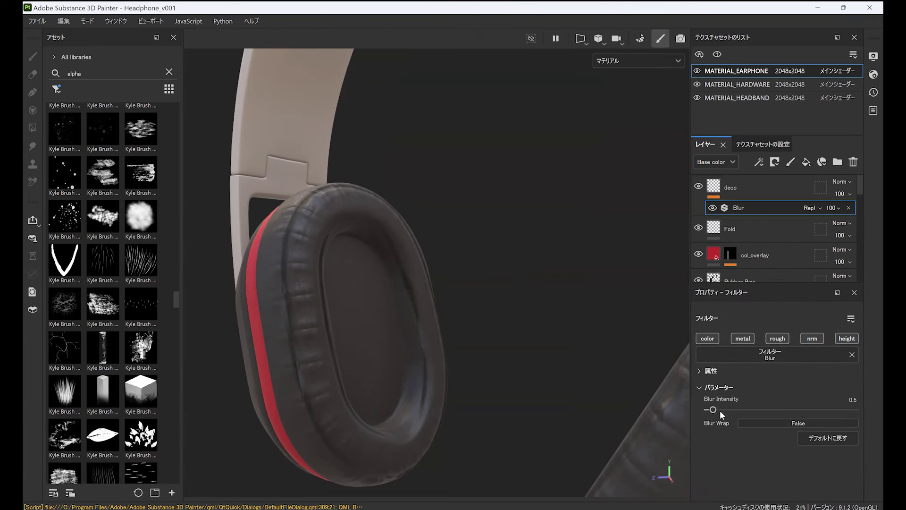
pyautogui.moveTo(720, 410); pyautogui.dragTo(781, 410)
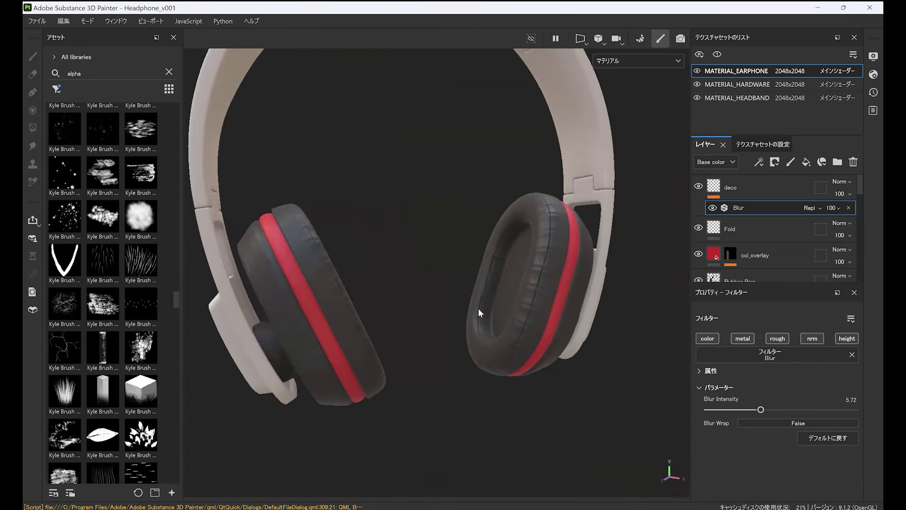
pyautogui.keyDown('alt'); pyautogui.moveTo(526, 314); pyautogui.dragTo(560, 388); pyautogui.keyUp('alt')
pyautogui.keyDown('alt'); pyautogui.moveTo(560, 388); pyautogui.dragTo(515, 462, button='right'); pyautogui.keyUp('alt')
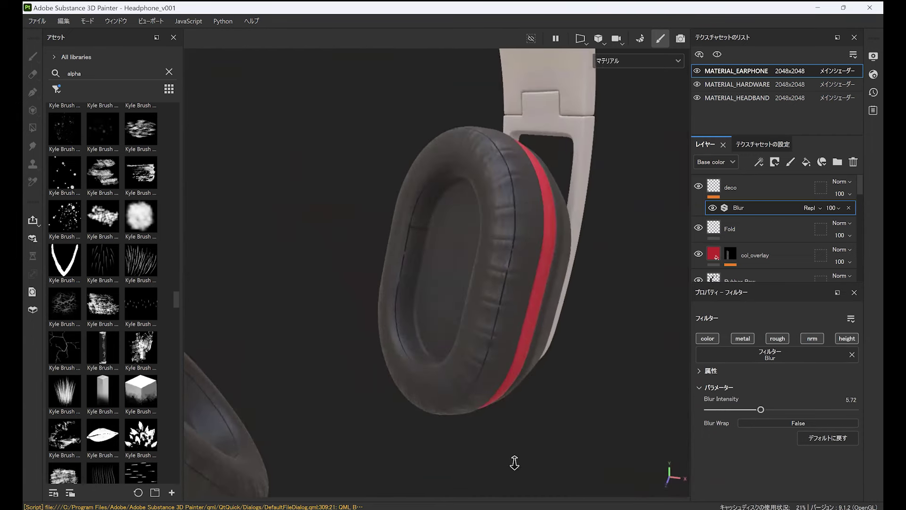
pyautogui.moveTo(515, 206)
pyautogui.keyDown('alt'); pyautogui.mouseDown()
pyautogui.moveTo(523, 208)
pyautogui.moveTo(515, 190)
pyautogui.mouseUp(); pyautogui.keyUp('alt')
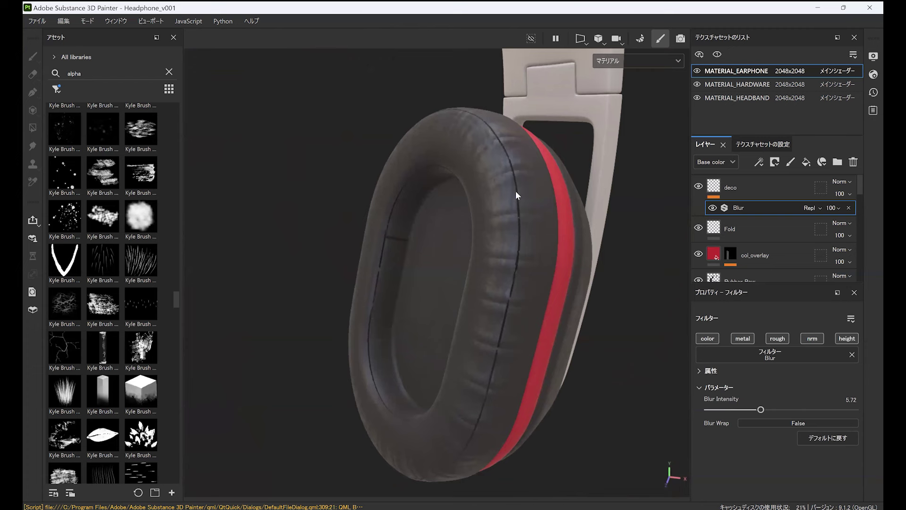
# Step: Hide the Blur filter, search the assets for "shape" and apply the Shape Bell alpha to the first deco path
pyautogui.click(712, 208)
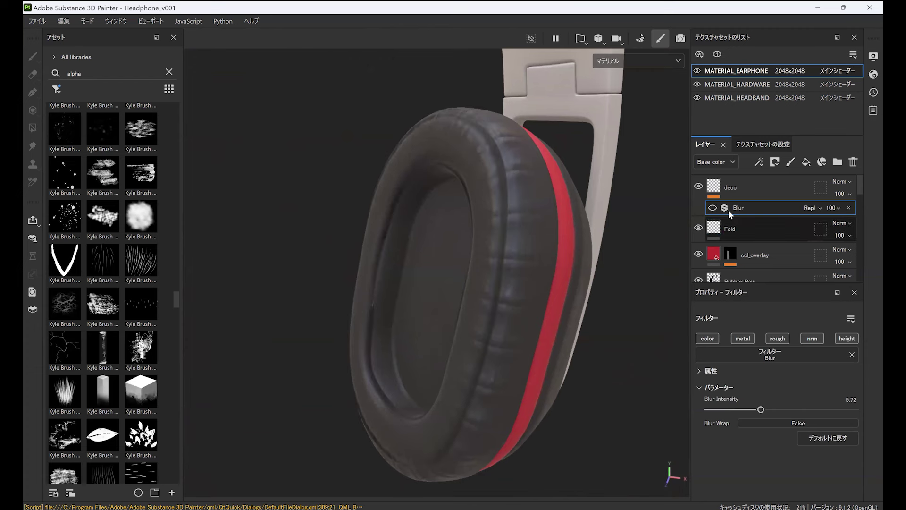
pyautogui.click(722, 188)
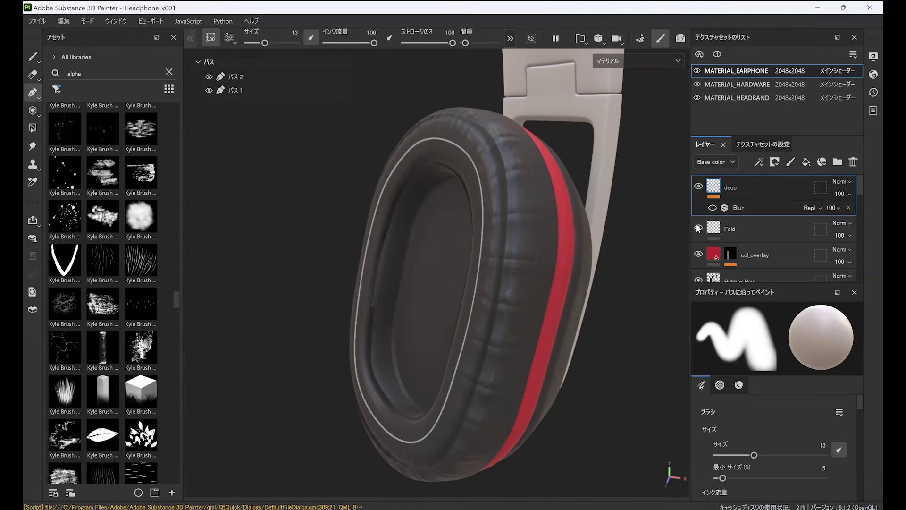
pyautogui.click(236, 90)
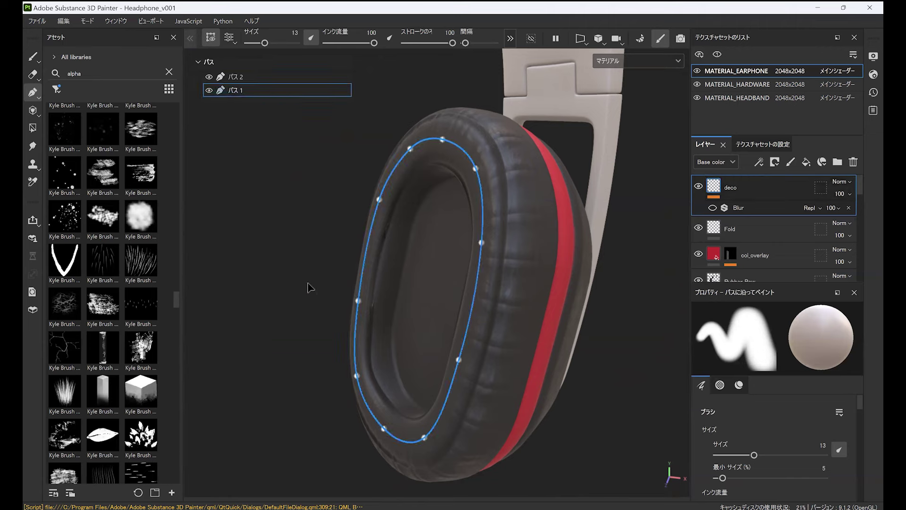
pyautogui.scroll(5, 177, 296)
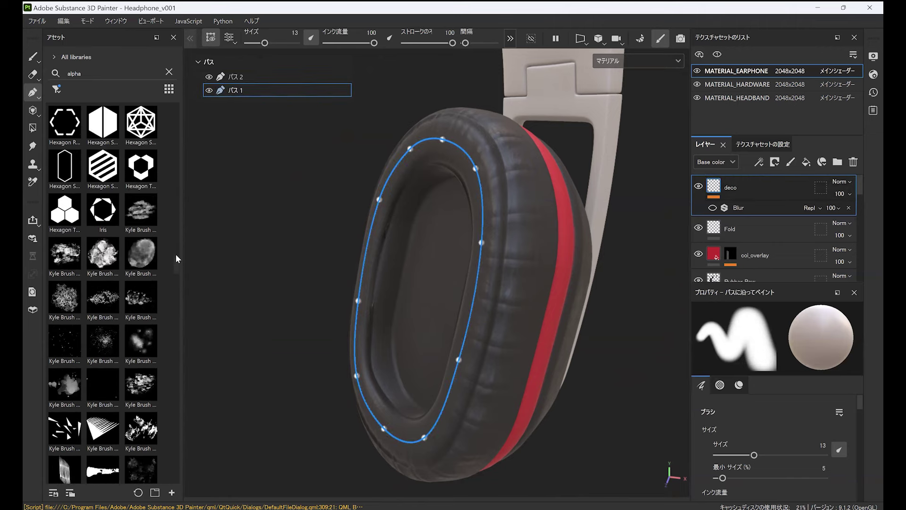
pyautogui.scroll(10, 175, 236)
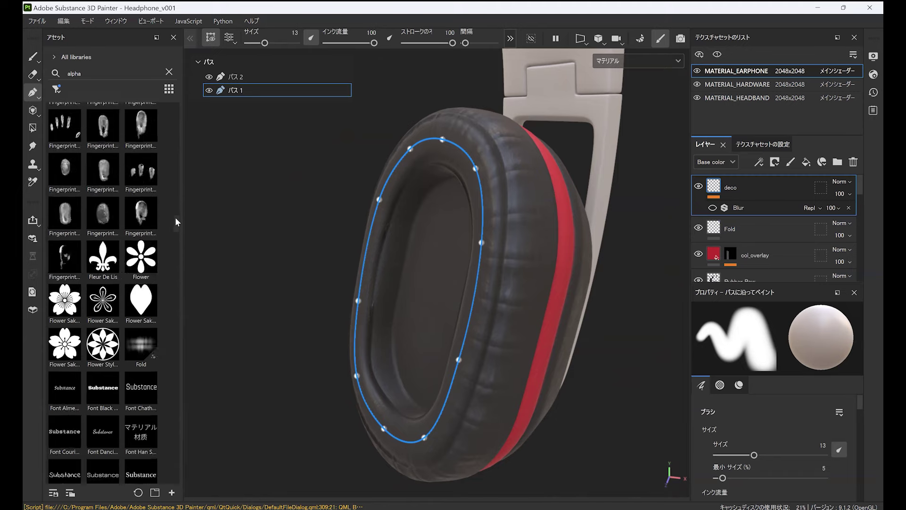
pyautogui.moveTo(175, 211)
pyautogui.mouseDown()
pyautogui.moveTo(174, 130)
pyautogui.moveTo(169, 306)
pyautogui.mouseUp()
pyautogui.doubleClick(71, 73)
pyautogui.write('shape')
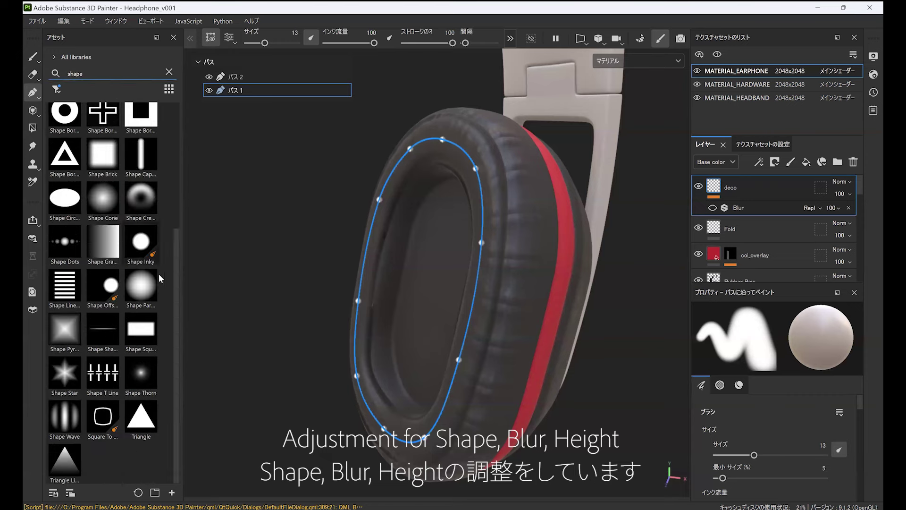
pyautogui.scroll(5, 84, 211)
pyautogui.click(79, 207)
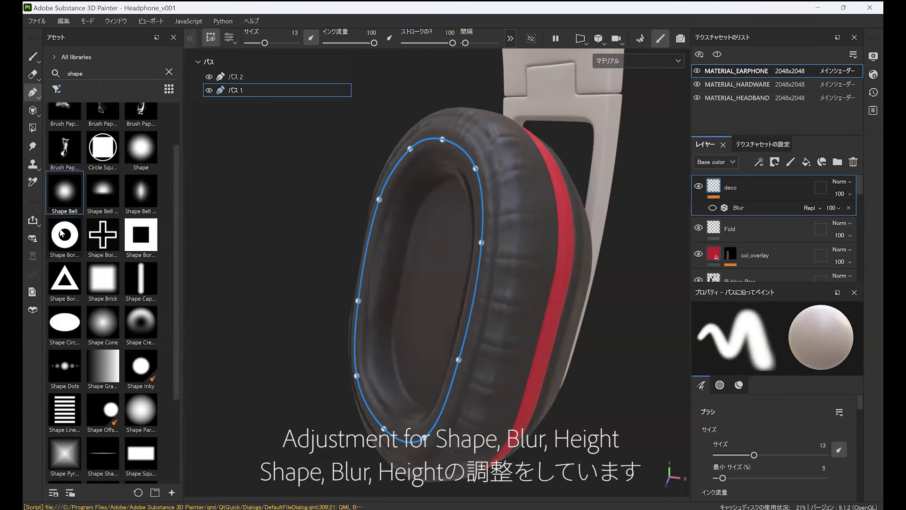
# Step: Show the Blur filter again with Blur Intensity 1 and lower the height of both deco paths to 0.5
pyautogui.click(713, 210)
pyautogui.moveTo(761, 410); pyautogui.dragTo(717, 409)
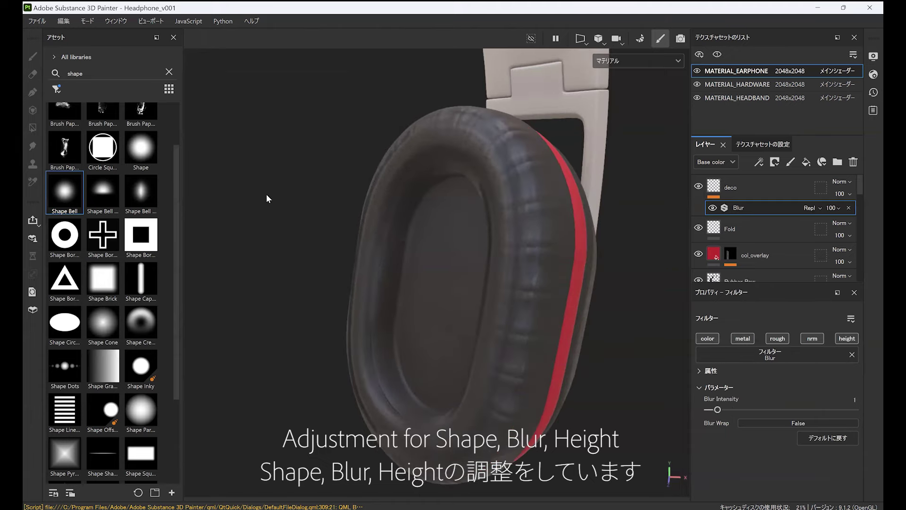
pyautogui.click(731, 187)
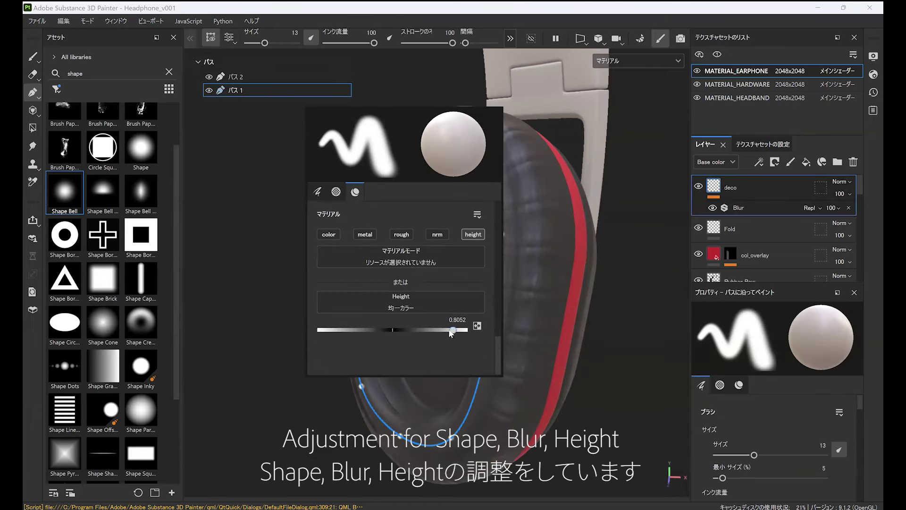
pyautogui.moveTo(451, 333)
pyautogui.mouseDown()
pyautogui.moveTo(395, 332)
pyautogui.moveTo(434, 332)
pyautogui.mouseUp()
pyautogui.rightClick(439, 348)
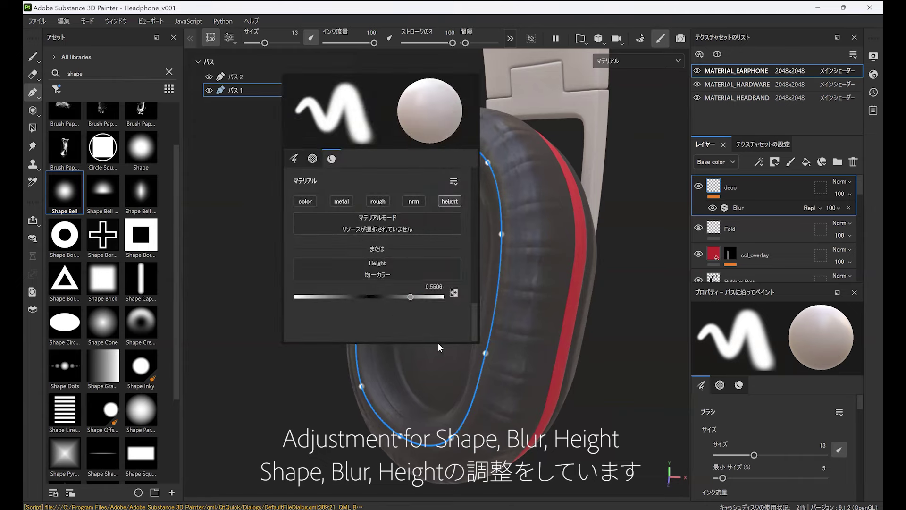
pyautogui.doubleClick(434, 287)
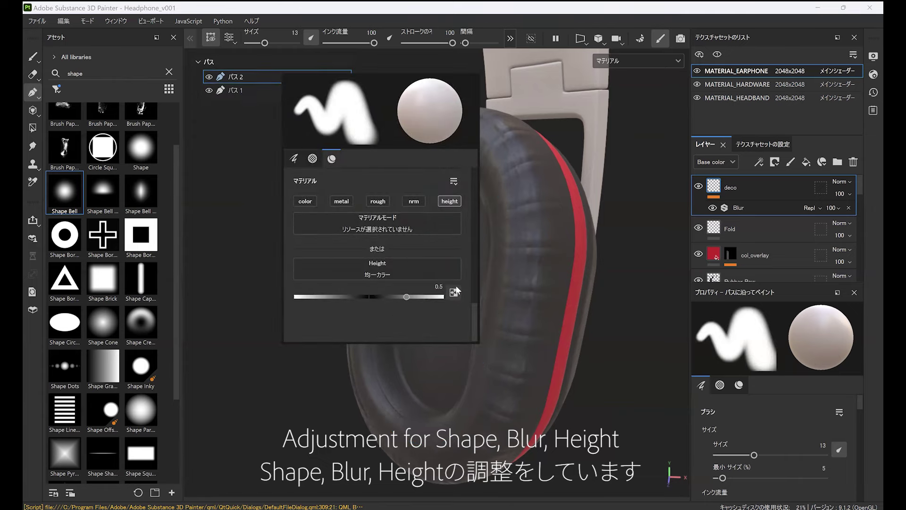
# Step: Add a new paint layer above deco and name it Line
pyautogui.moveTo(241, 218)
pyautogui.keyDown('alt'); pyautogui.mouseDown()
pyautogui.moveTo(313, 253)
pyautogui.moveTo(398, 208)
pyautogui.moveTo(245, 192)
pyautogui.mouseUp(); pyautogui.keyUp('alt')
pyautogui.press('1')
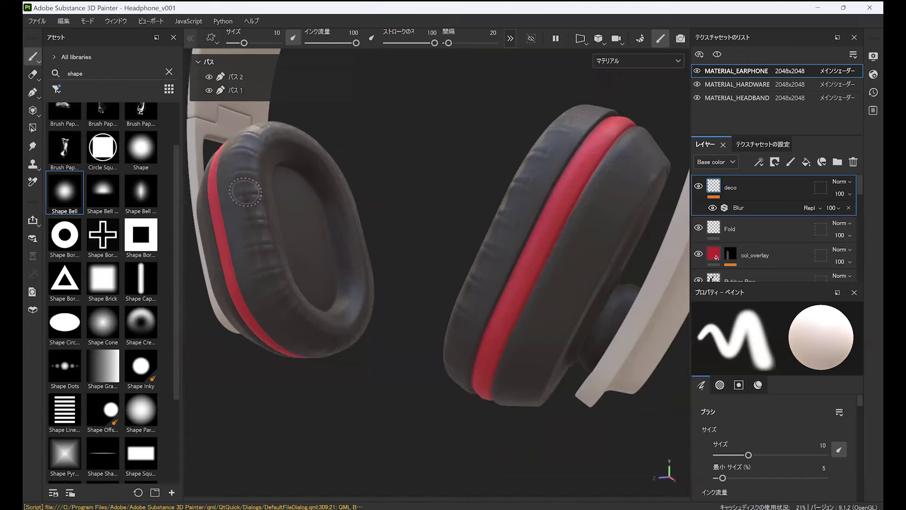
pyautogui.moveTo(252, 267)
pyautogui.keyDown('alt'); pyautogui.mouseDown()
pyautogui.moveTo(242, 301)
pyautogui.moveTo(340, 299)
pyautogui.moveTo(392, 278)
pyautogui.moveTo(404, 283)
pyautogui.moveTo(329, 216)
pyautogui.moveTo(335, 290)
pyautogui.moveTo(374, 287)
pyautogui.moveTo(317, 259)
pyautogui.moveTo(374, 233)
pyautogui.mouseUp(); pyautogui.keyUp('alt')
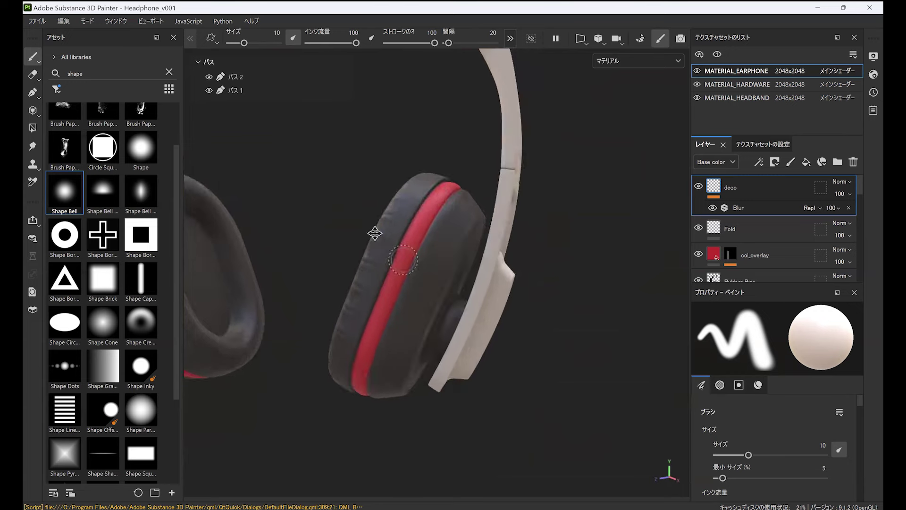
pyautogui.keyDown('alt'); pyautogui.moveTo(374, 233); pyautogui.dragTo(353, 327, button='right'); pyautogui.keyUp('alt')
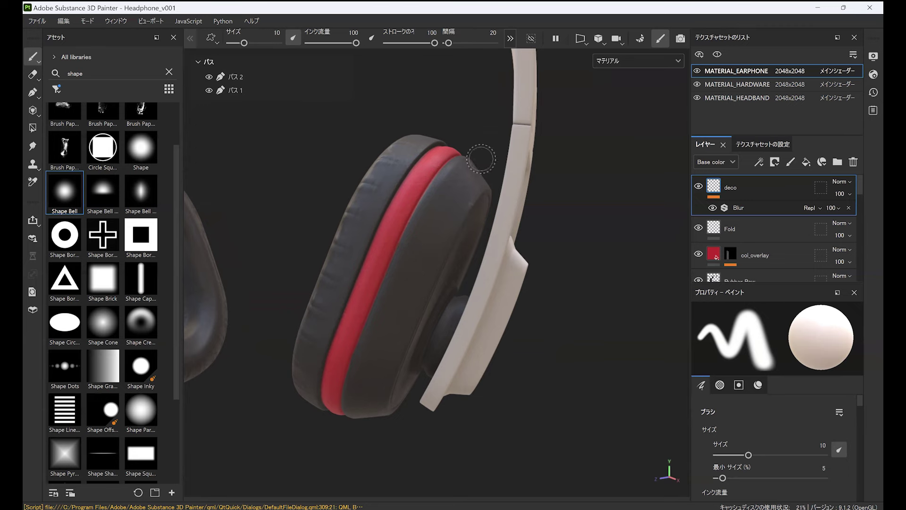
pyautogui.click(791, 162)
pyautogui.doubleClick(745, 188)
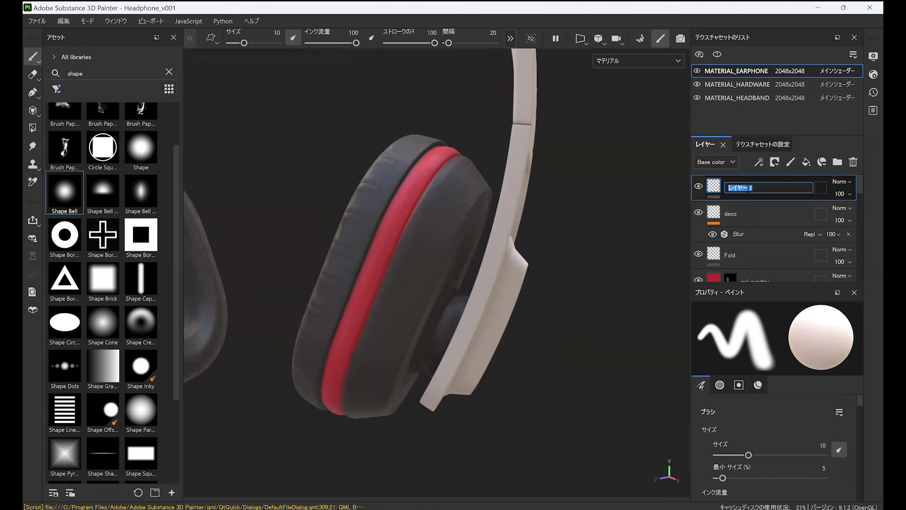
pyautogui.press('Return')
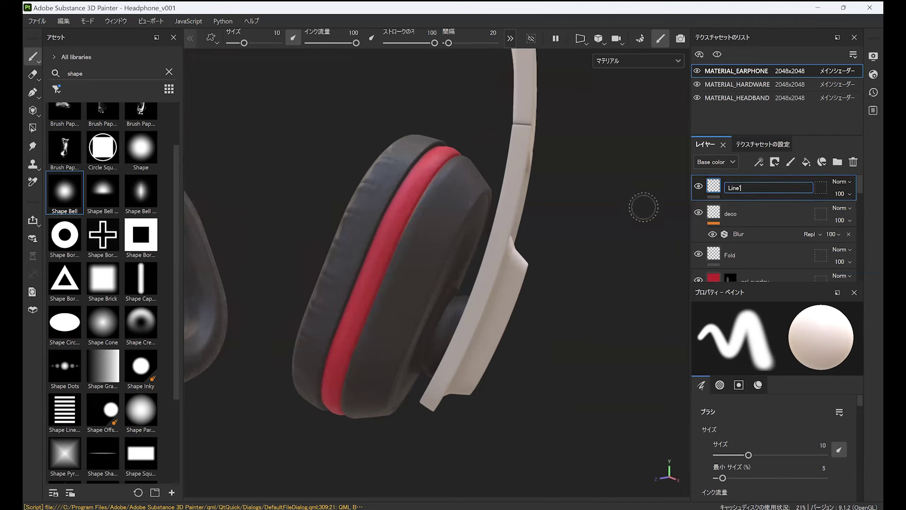
# Step: Start a path on the Line layer with two points along the ear cup's outer shell beside the red stripe
pyautogui.click(33, 92)
pyautogui.keyDown('alt'); pyautogui.moveTo(360, 236); pyautogui.dragTo(462, 155); pyautogui.keyUp('alt')
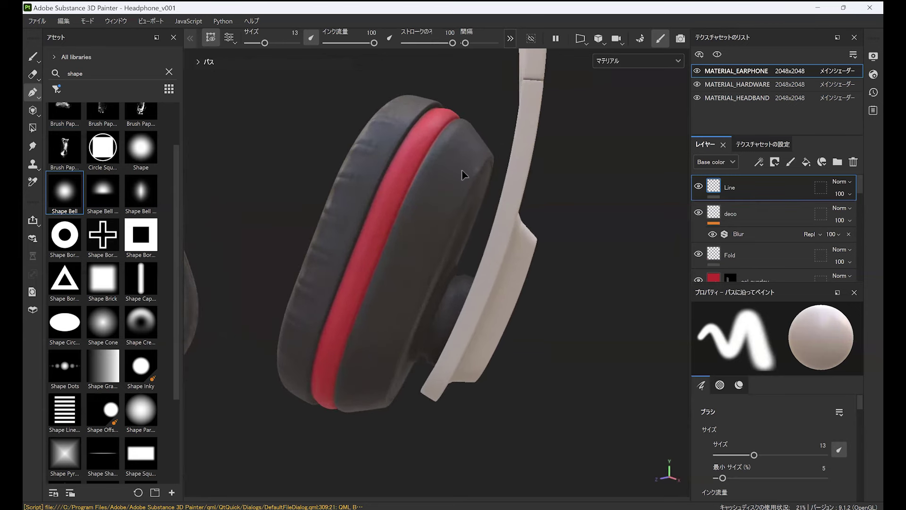
pyautogui.click(427, 221)
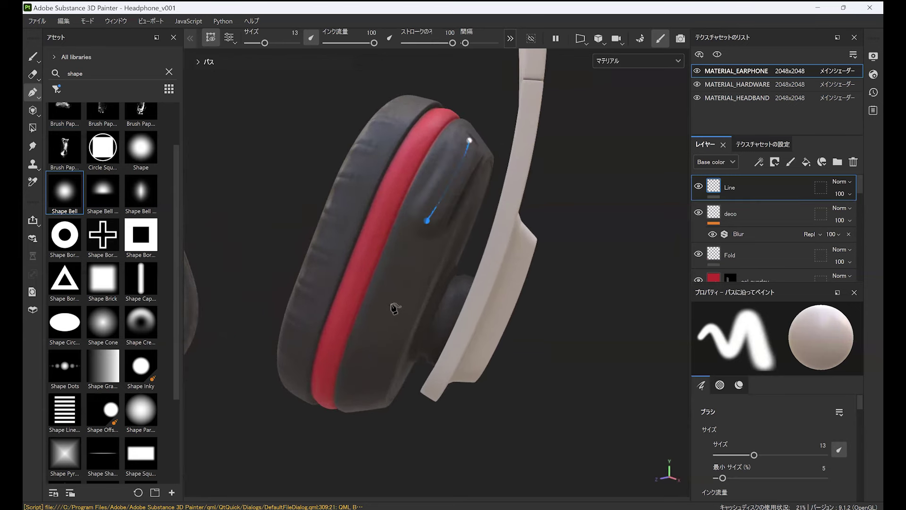
# Step: Set the Line path's height to -0.5 and its brush size to 1
pyautogui.press('p')
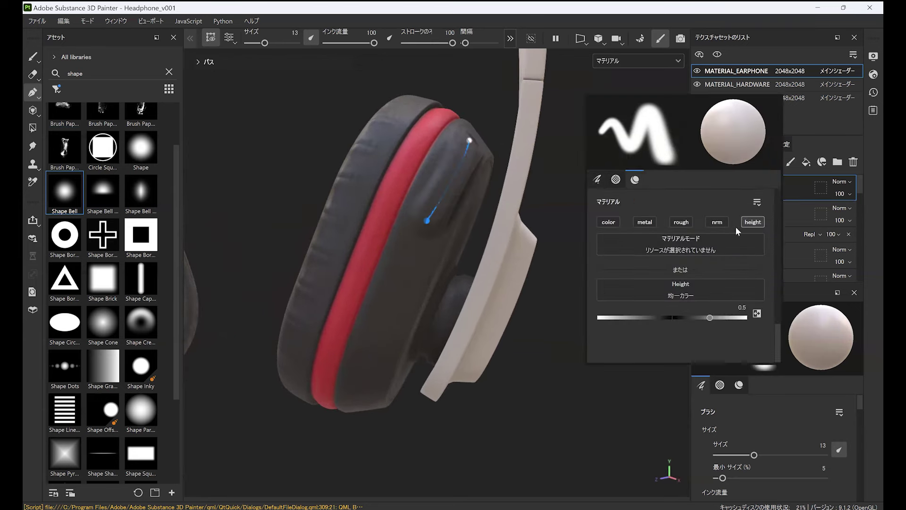
pyautogui.click(743, 307)
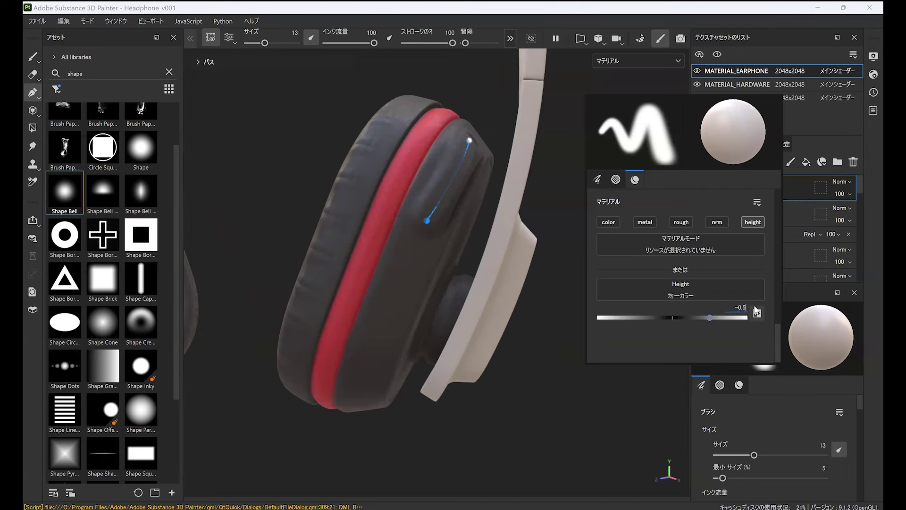
pyautogui.write('-0.5')
pyautogui.press('Return')
pyautogui.moveTo(774, 329); pyautogui.dragTo(776, 198)
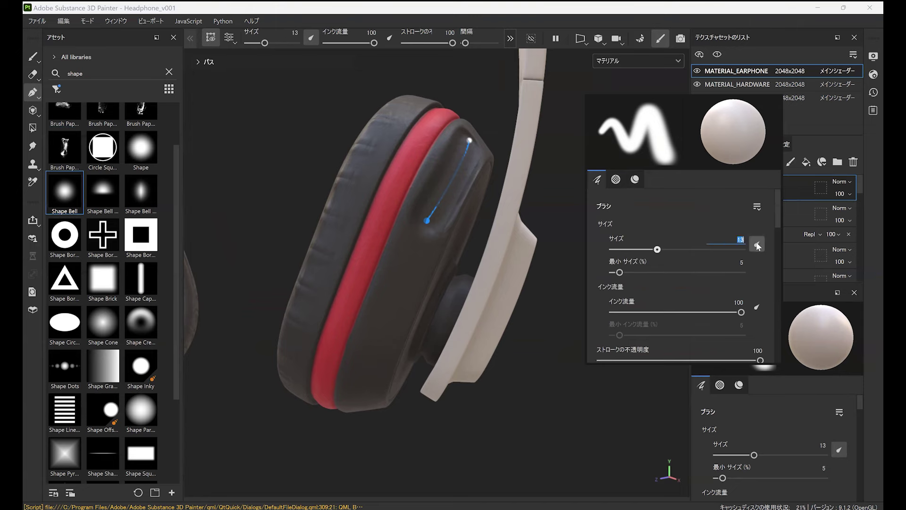
pyautogui.write('1')
pyautogui.press('Return')
pyautogui.click(466, 227)
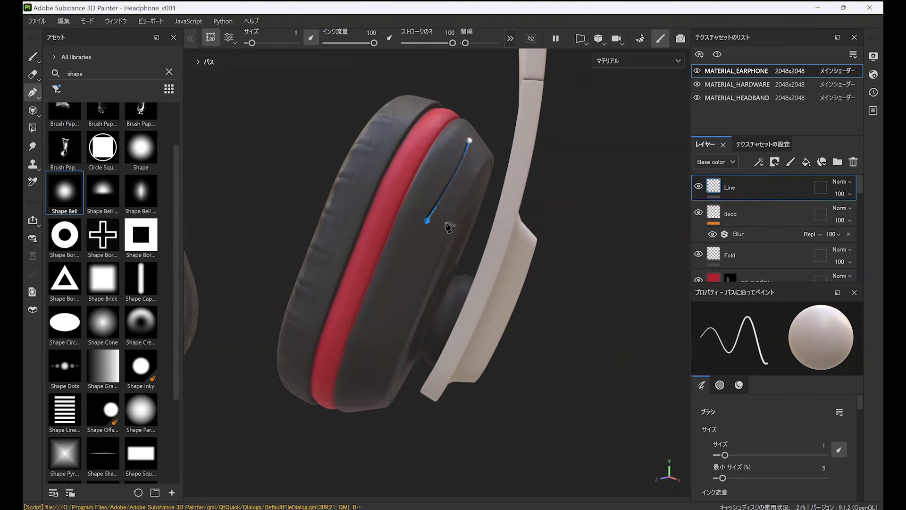
pyautogui.keyDown('alt'); pyautogui.moveTo(444, 222); pyautogui.dragTo(457, 170); pyautogui.keyUp('alt')
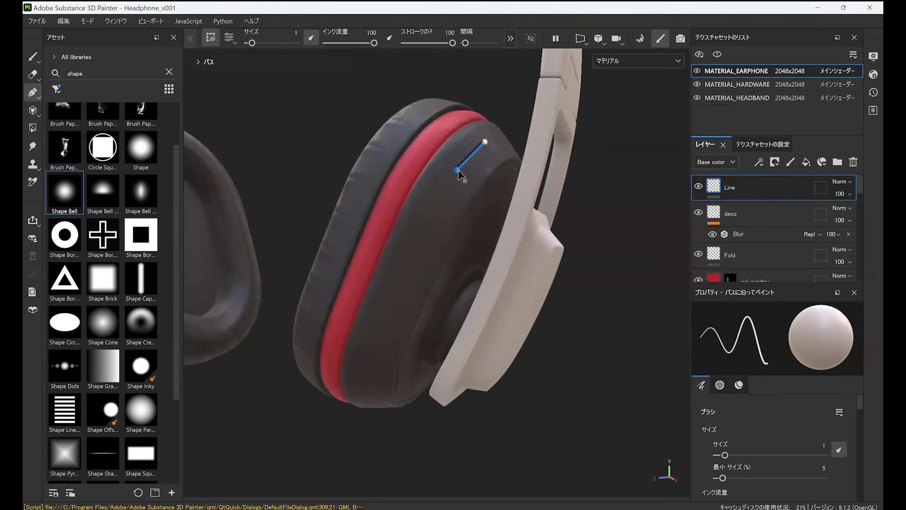
# Step: Extend the Line path with points all around the ear cup's outer shell and close it into a loop
pyautogui.click(491, 141)
pyautogui.keyDown('alt'); pyautogui.moveTo(391, 368); pyautogui.dragTo(394, 243); pyautogui.keyUp('alt')
pyautogui.click(391, 240)
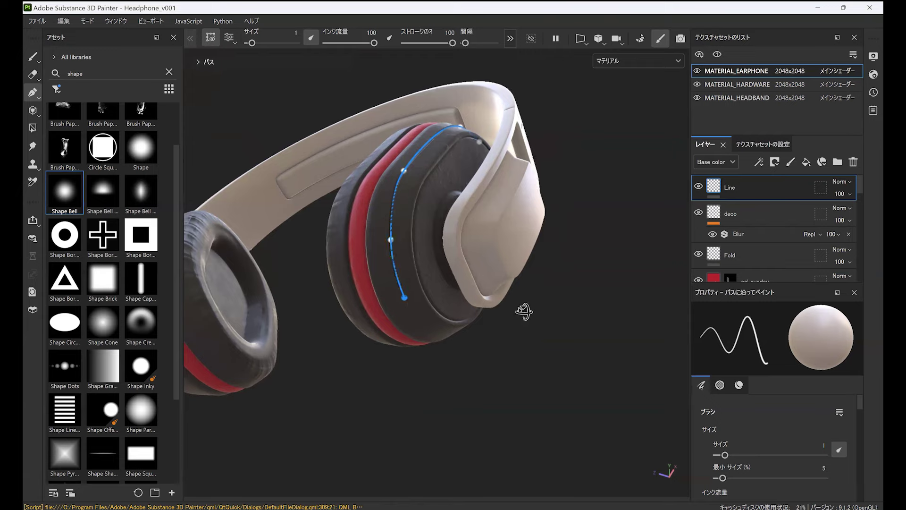
pyautogui.keyDown('alt'); pyautogui.moveTo(523, 310); pyautogui.dragTo(504, 204); pyautogui.keyUp('alt')
pyautogui.scroll(-5, 418, 45)
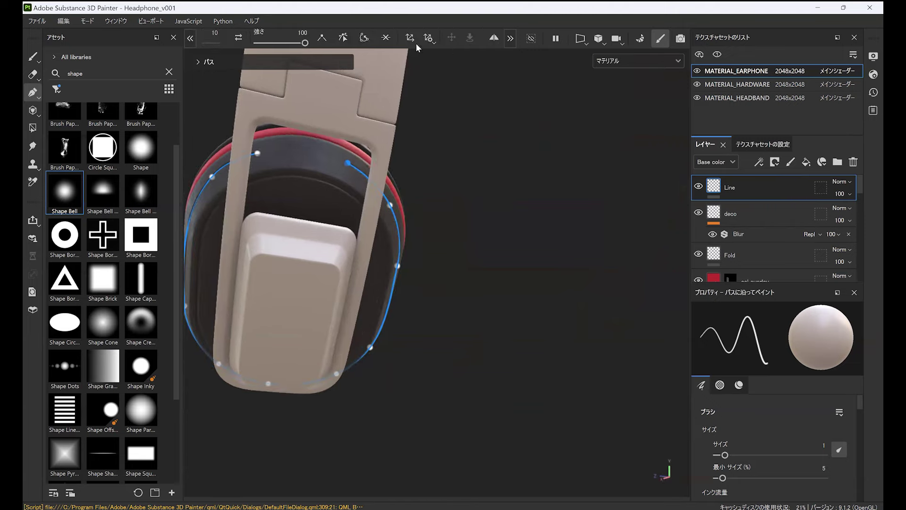
pyautogui.click(364, 39)
# Step: Reposition two points of the closed Line path so it follows the ear cup's outer shell evenly
pyautogui.keyDown('alt'); pyautogui.moveTo(382, 170); pyautogui.dragTo(452, 208); pyautogui.keyUp('alt')
pyautogui.moveTo(419, 175); pyautogui.dragTo(412, 186)
pyautogui.keyDown('alt'); pyautogui.moveTo(419, 315); pyautogui.dragTo(408, 272); pyautogui.keyUp('alt')
pyautogui.moveTo(341, 367); pyautogui.dragTo(334, 361)
pyautogui.moveTo(384, 335)
pyautogui.keyDown('alt'); pyautogui.mouseDown()
pyautogui.moveTo(257, 218)
pyautogui.moveTo(332, 349)
pyautogui.moveTo(295, 360)
pyautogui.moveTo(376, 393)
pyautogui.moveTo(283, 340)
pyautogui.moveTo(375, 334)
pyautogui.moveTo(384, 342)
pyautogui.mouseUp(); pyautogui.keyUp('alt')
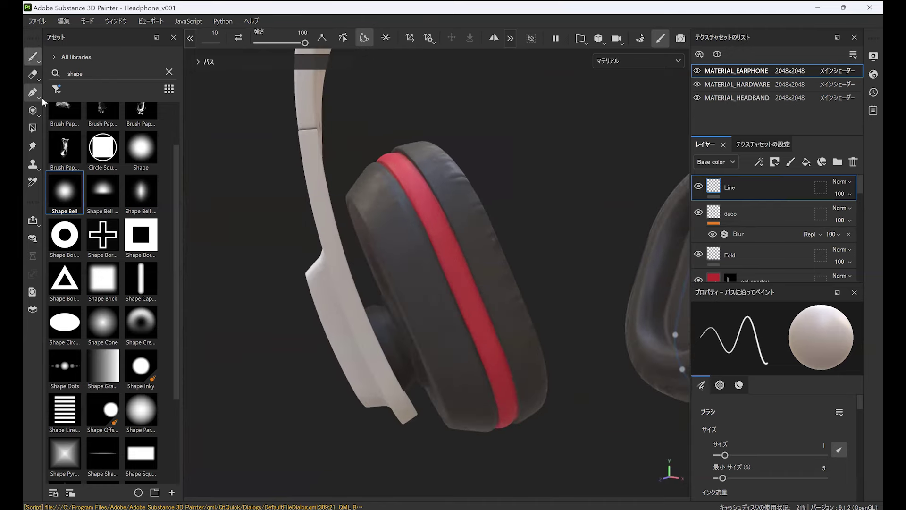
# Step: Draw a matching closed Line path around the other ear cup's outer shell beside the red stripe and hide the path display
pyautogui.click(377, 199)
pyautogui.click(408, 255)
pyautogui.click(437, 324)
pyautogui.keyDown('alt'); pyautogui.moveTo(467, 395); pyautogui.dragTo(389, 290); pyautogui.keyUp('alt')
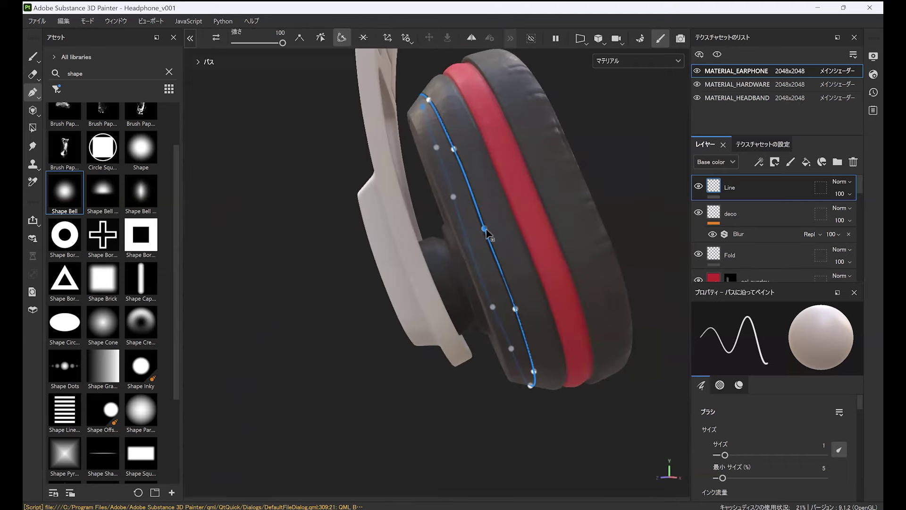
pyautogui.click(190, 38)
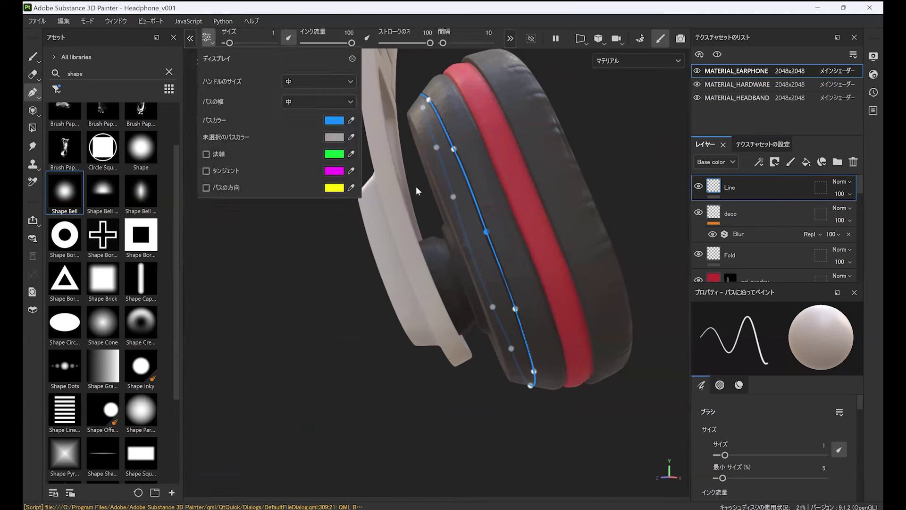
pyautogui.click(211, 38)
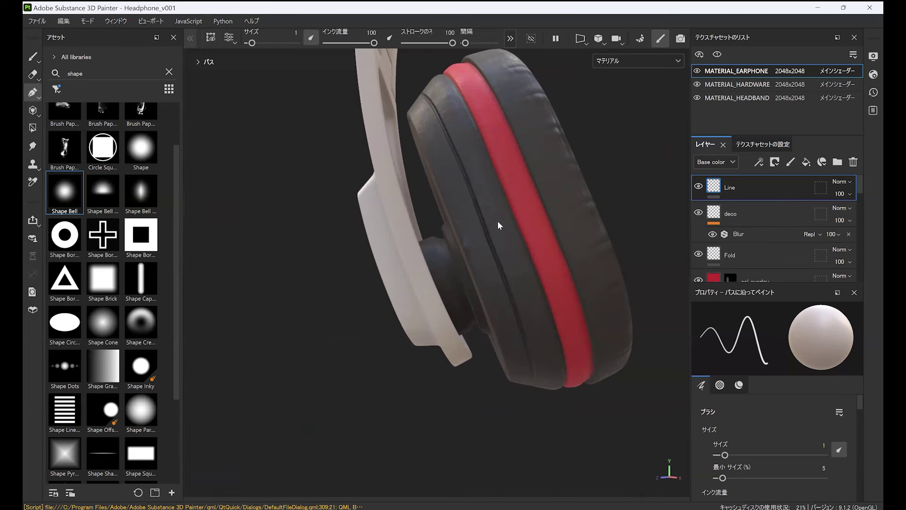
pyautogui.keyDown('alt'); pyautogui.moveTo(481, 263); pyautogui.dragTo(460, 303); pyautogui.keyUp('alt')
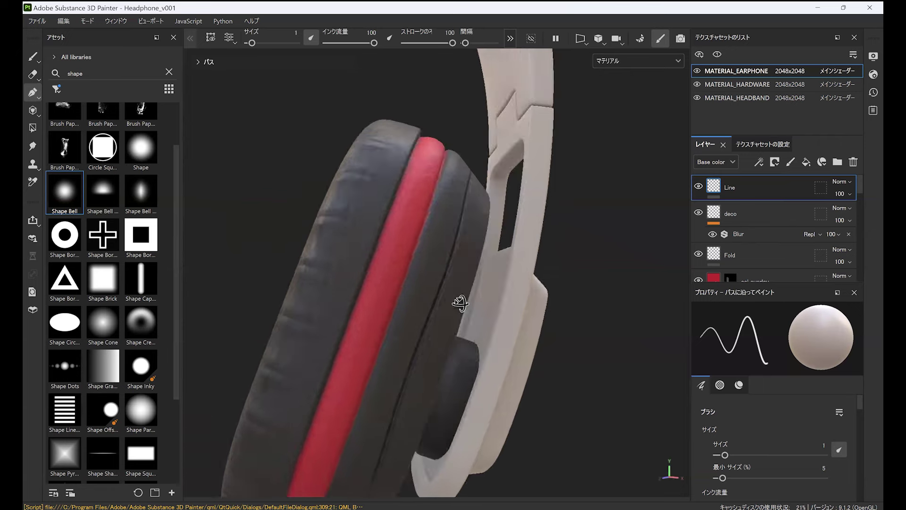
# Step: Add a Bevel filter to the Line layer with Distance 0.0242 and Smoothing 0.87
pyautogui.click(760, 161)
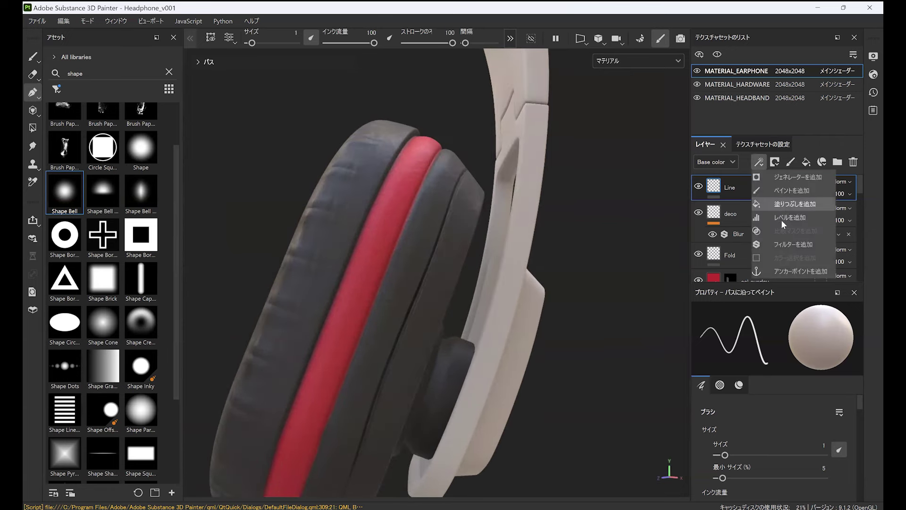
pyautogui.click(789, 246)
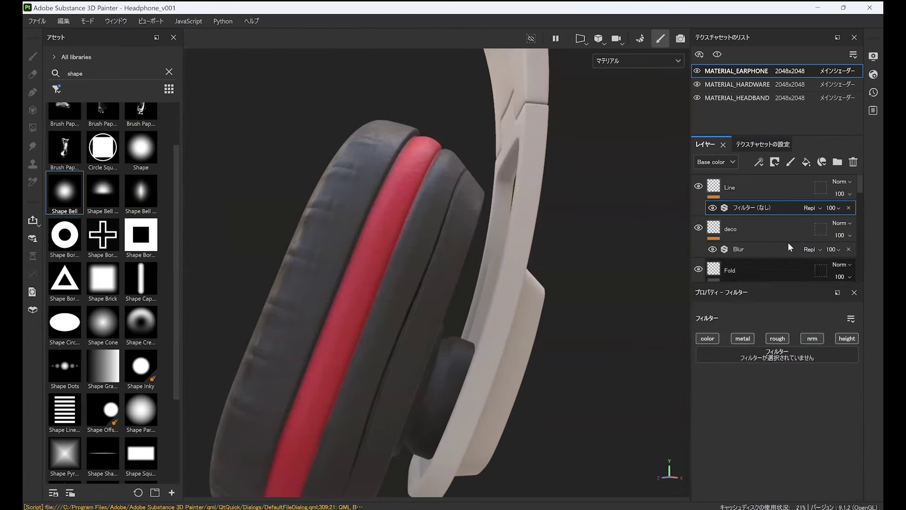
pyautogui.click(796, 358)
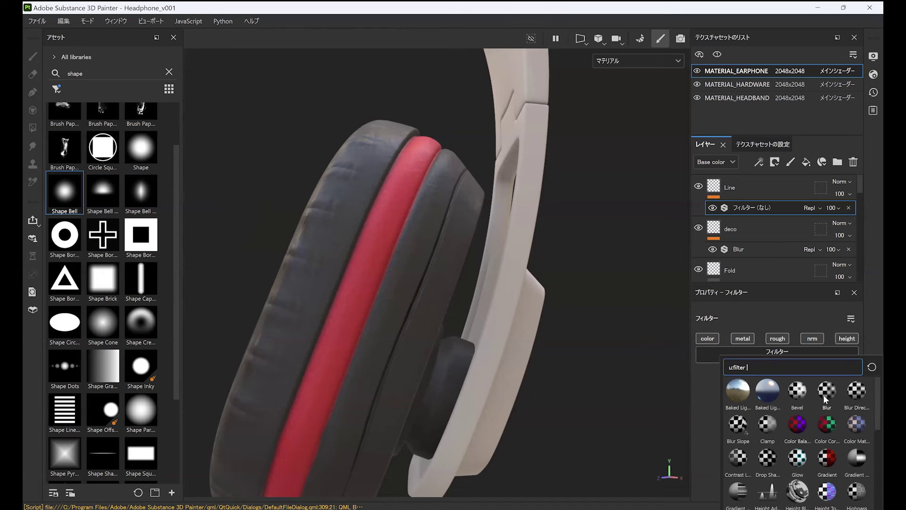
pyautogui.click(803, 393)
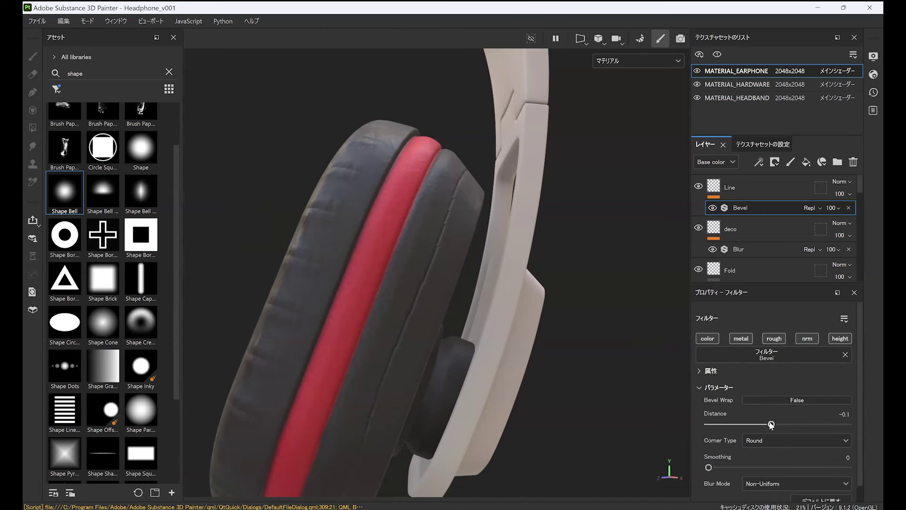
pyautogui.moveTo(771, 424)
pyautogui.mouseDown()
pyautogui.moveTo(759, 425)
pyautogui.moveTo(780, 424)
pyautogui.mouseUp()
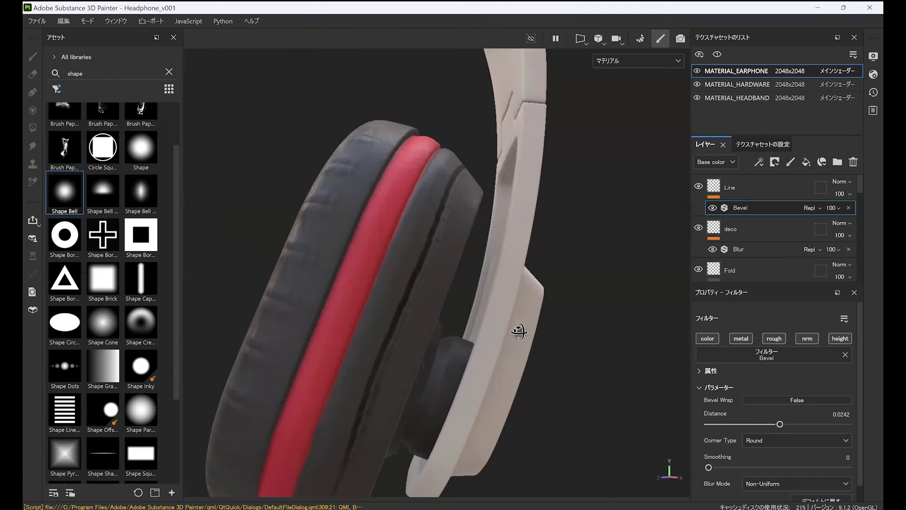
pyautogui.keyDown('alt'); pyautogui.moveTo(520, 332); pyautogui.dragTo(520, 300); pyautogui.keyUp('alt')
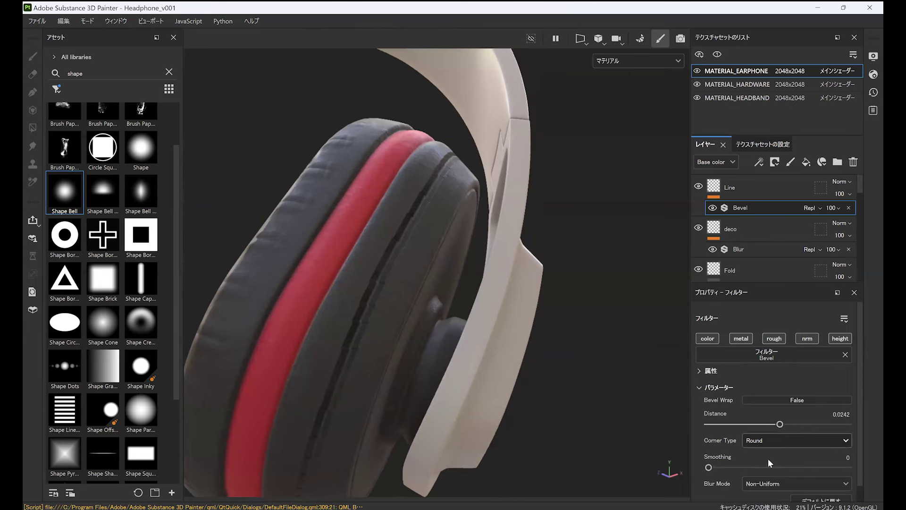
pyautogui.moveTo(718, 464)
pyautogui.mouseDown()
pyautogui.moveTo(841, 461)
pyautogui.moveTo(730, 472)
pyautogui.mouseUp()
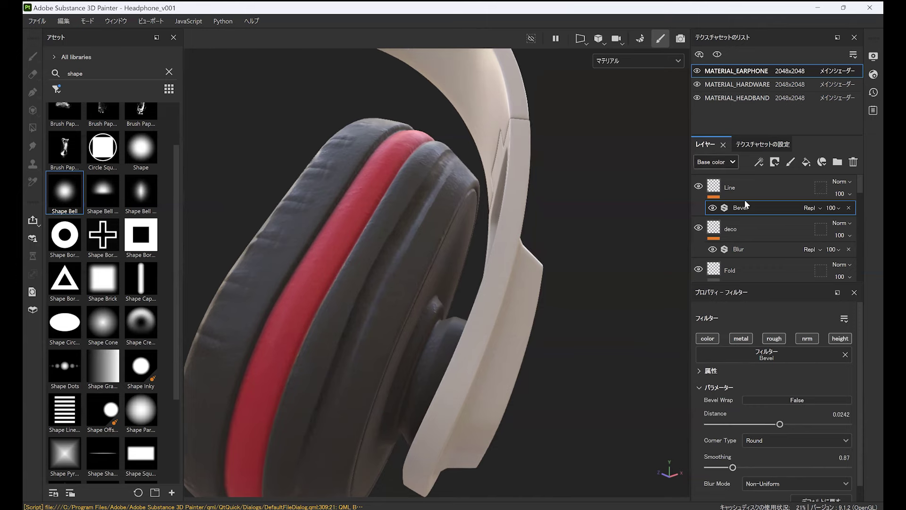
# Step: Add a Blur filter above Bevel on the Line layer and set its Blur Intensity to 0.62
pyautogui.click(759, 162)
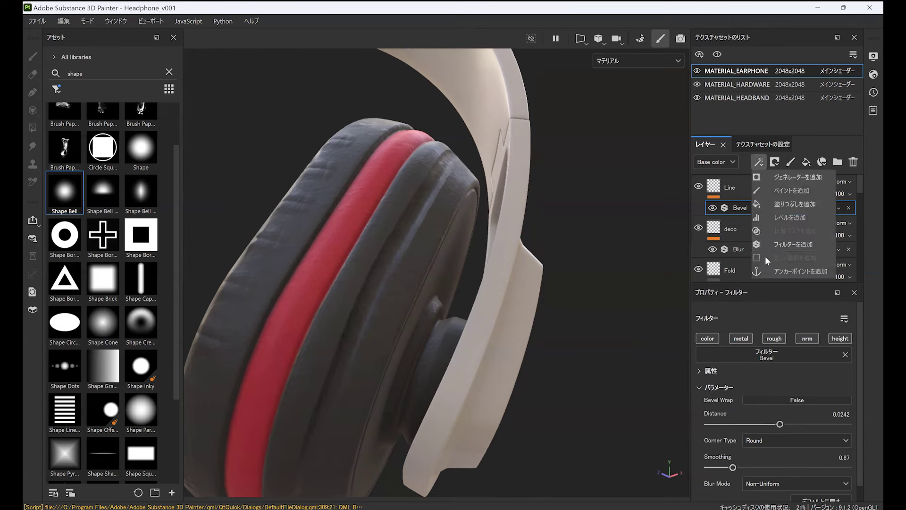
pyautogui.click(796, 360)
pyautogui.click(776, 476)
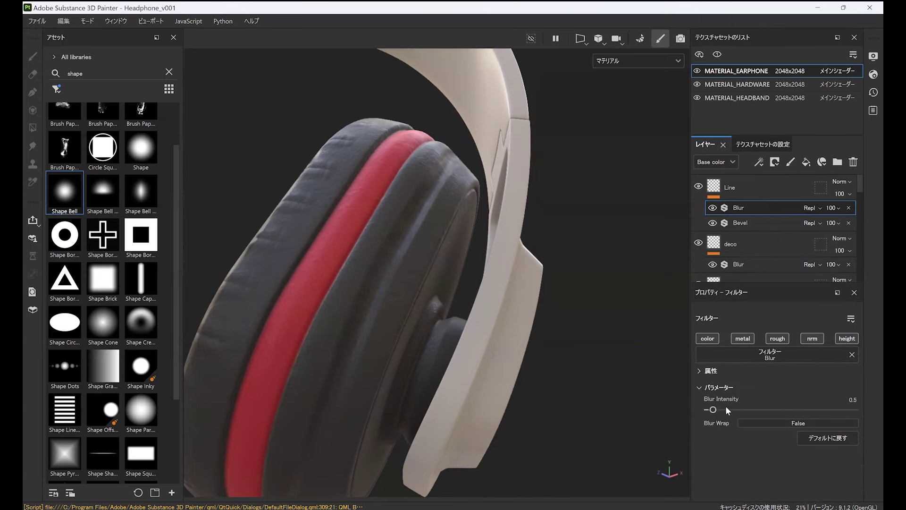
pyautogui.moveTo(716, 408); pyautogui.dragTo(711, 409)
pyautogui.press('f')
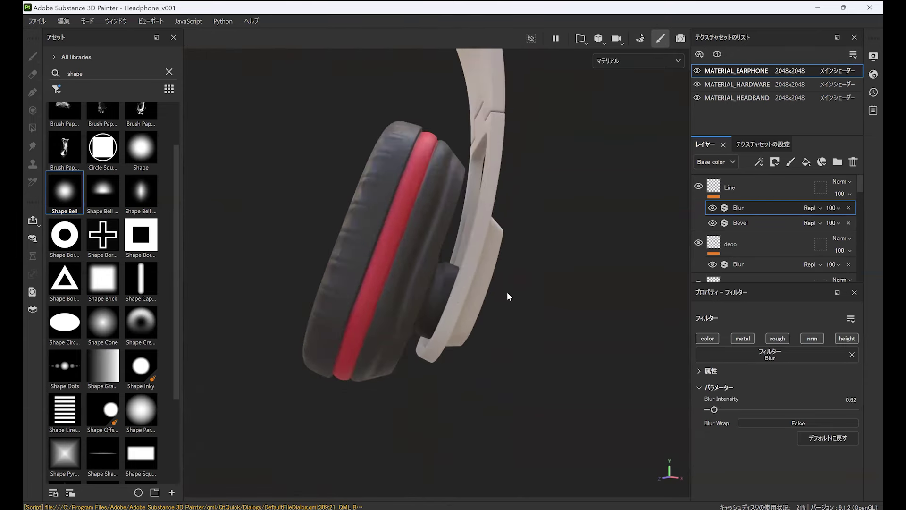
pyautogui.keyDown('alt'); pyautogui.moveTo(412, 324); pyautogui.dragTo(435, 318); pyautogui.keyUp('alt')
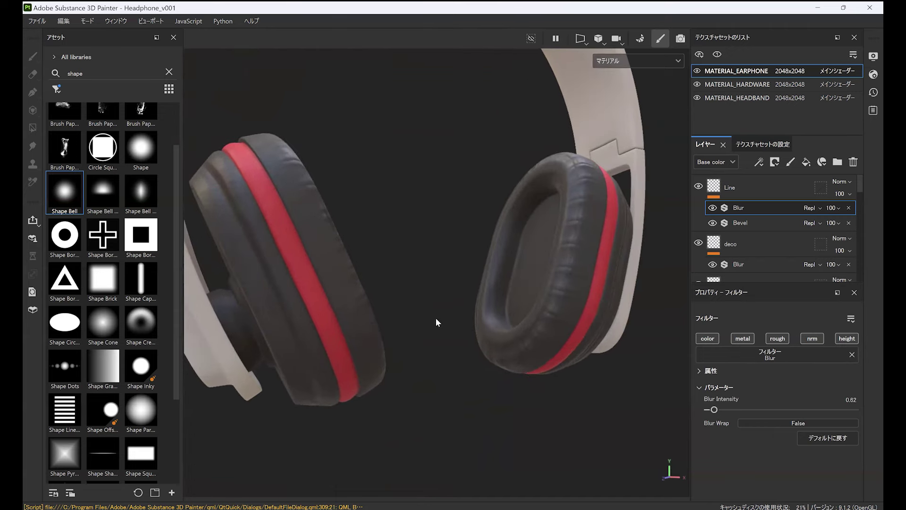
# Step: Set the Line layer's Bevel filter to Distance -0.0081 and Smoothing 0.32, and hide the filter
pyautogui.click(719, 195)
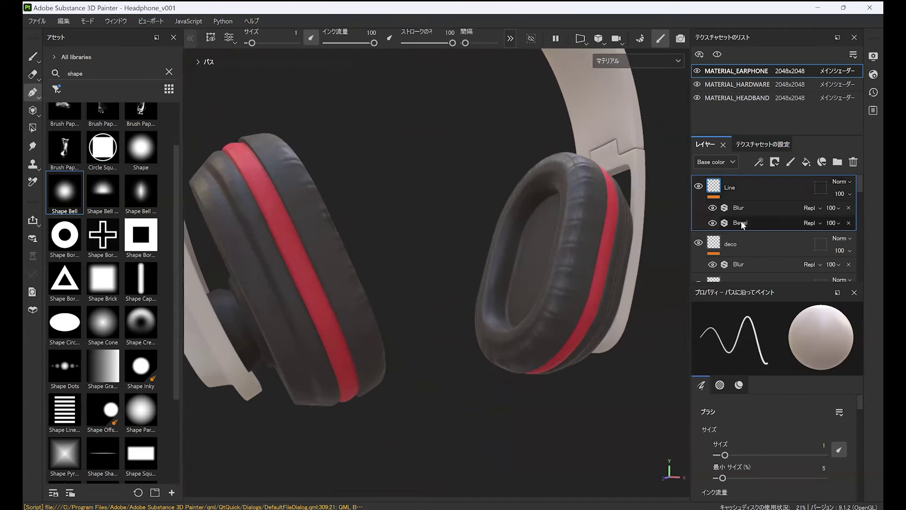
pyautogui.click(741, 222)
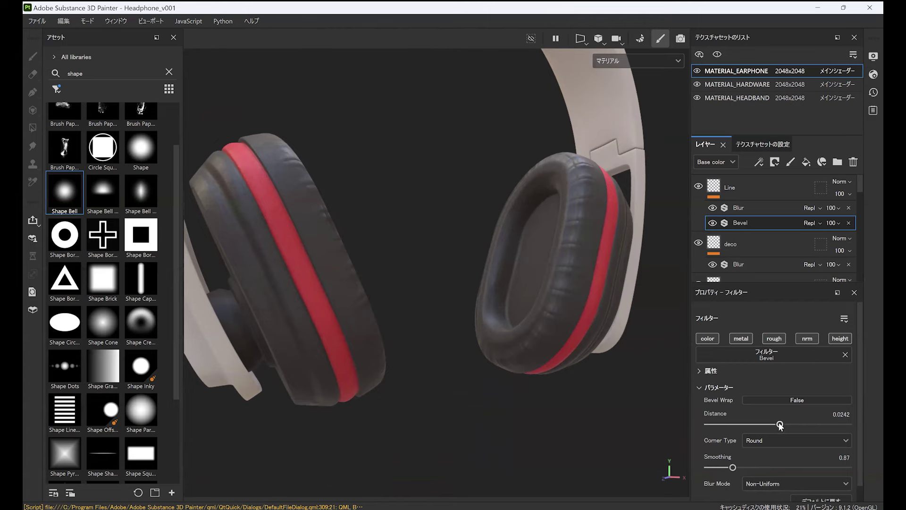
pyautogui.moveTo(779, 426); pyautogui.dragTo(778, 428)
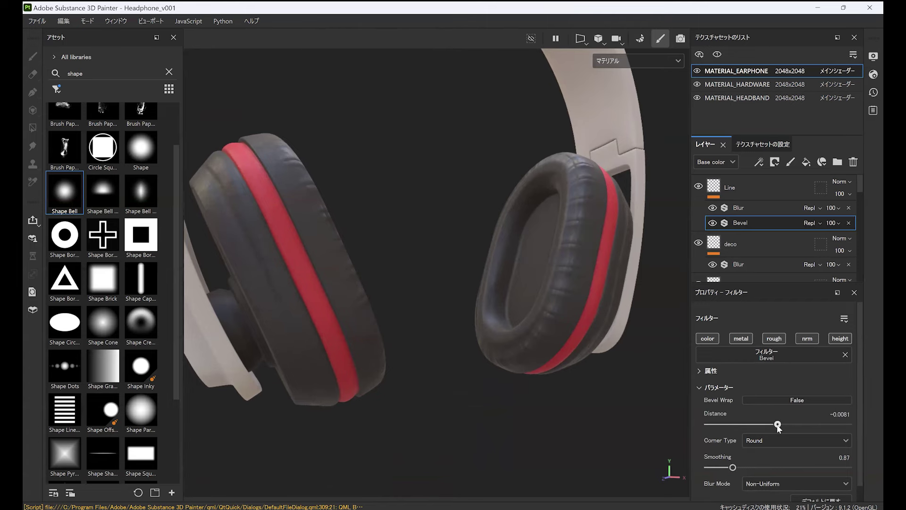
pyautogui.moveTo(732, 469)
pyautogui.mouseDown()
pyautogui.moveTo(745, 468)
pyautogui.moveTo(716, 469)
pyautogui.mouseUp()
pyautogui.click(713, 223)
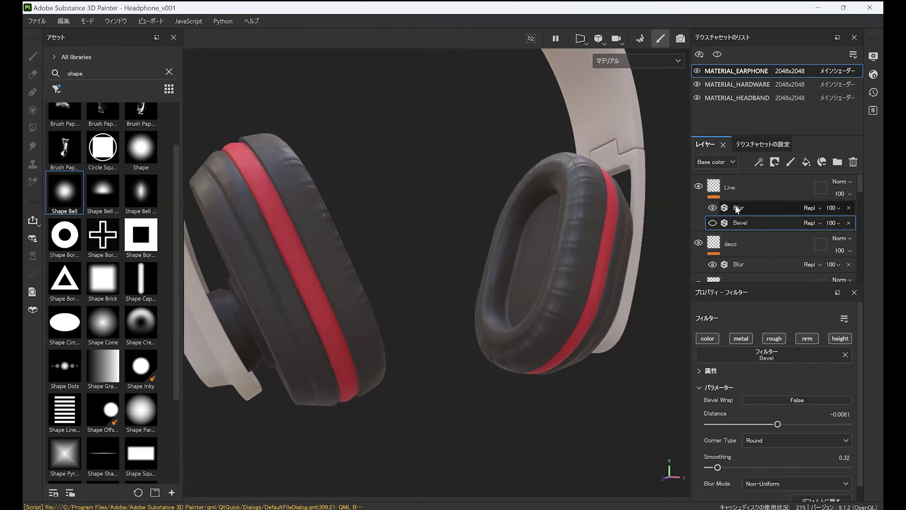
# Step: Try a Blur Intensity of 0.3 on the Line layer's Blur filter, and set it to 0.4
pyautogui.click(737, 208)
pyautogui.keyDown('alt'); pyautogui.moveTo(466, 277); pyautogui.dragTo(486, 267); pyautogui.keyUp('alt')
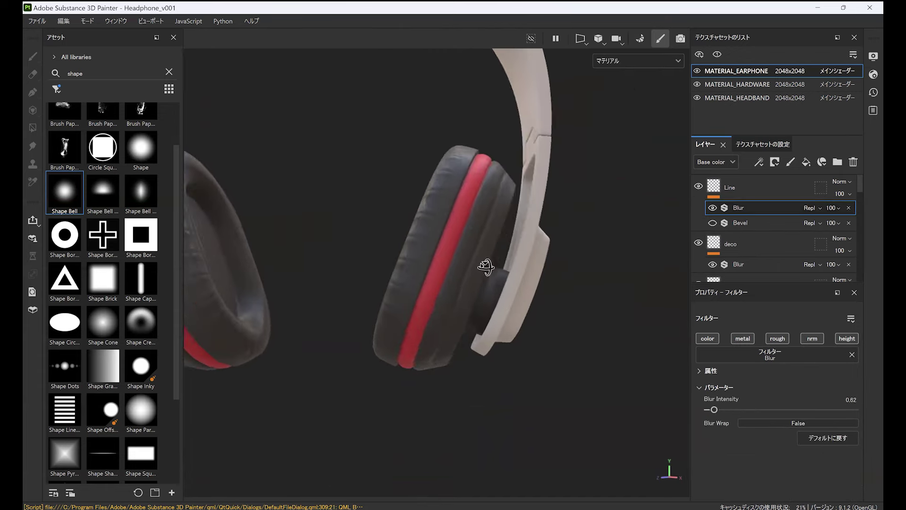
pyautogui.scroll(4, 469, 400)
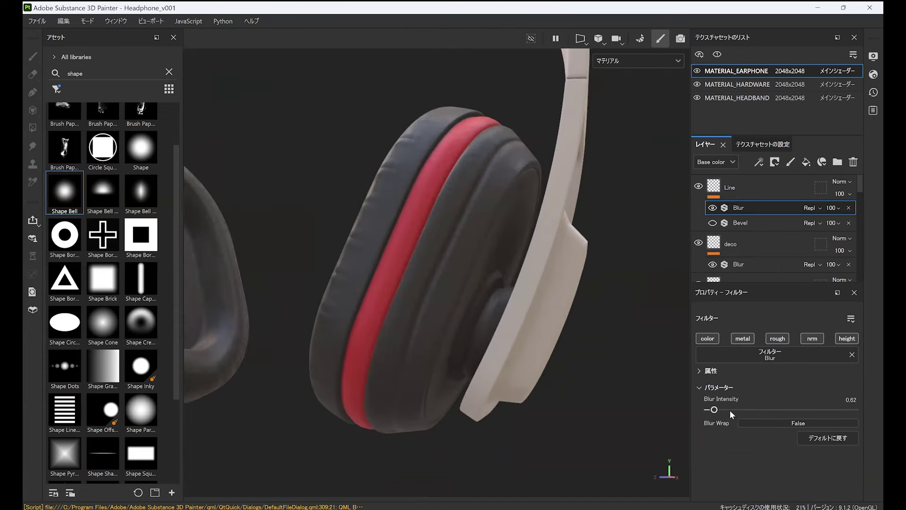
pyautogui.write('.3')
pyautogui.press('Return')
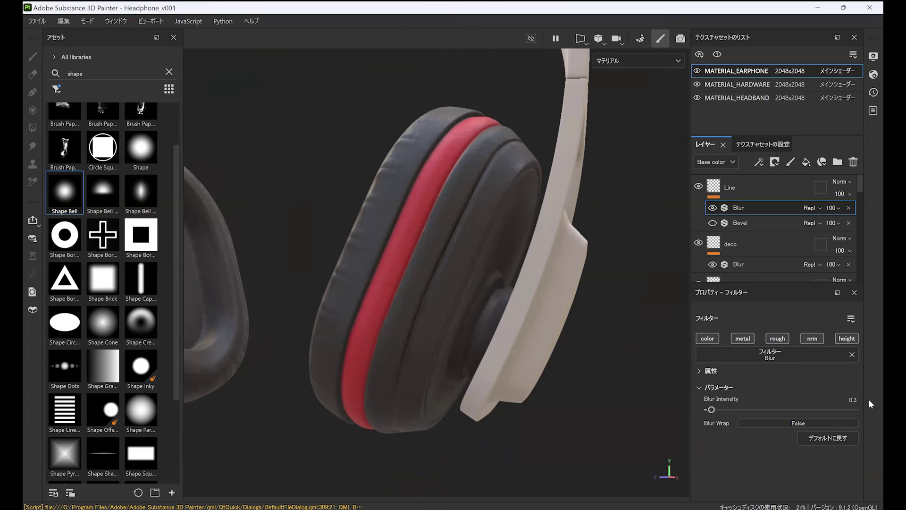
pyautogui.click(857, 401)
pyautogui.write('0.4')
pyautogui.press('Return')
pyautogui.keyDown('alt'); pyautogui.moveTo(469, 330); pyautogui.dragTo(512, 307); pyautogui.keyUp('alt')
pyautogui.keyDown('shift'); pyautogui.moveTo(512, 308); pyautogui.dragTo(425, 324, button='right'); pyautogui.keyUp('shift')
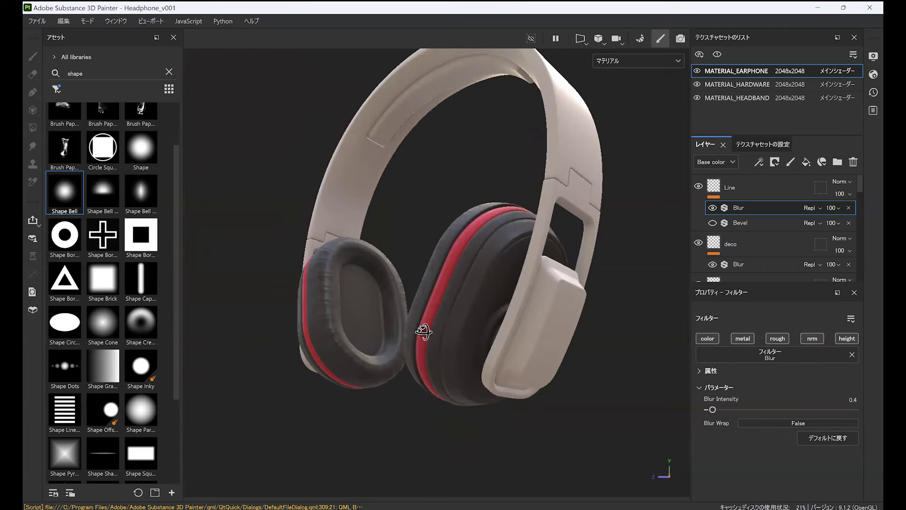
pyautogui.keyDown('shift'); pyautogui.moveTo(425, 330); pyautogui.dragTo(463, 360, button='right'); pyautogui.keyUp('shift')
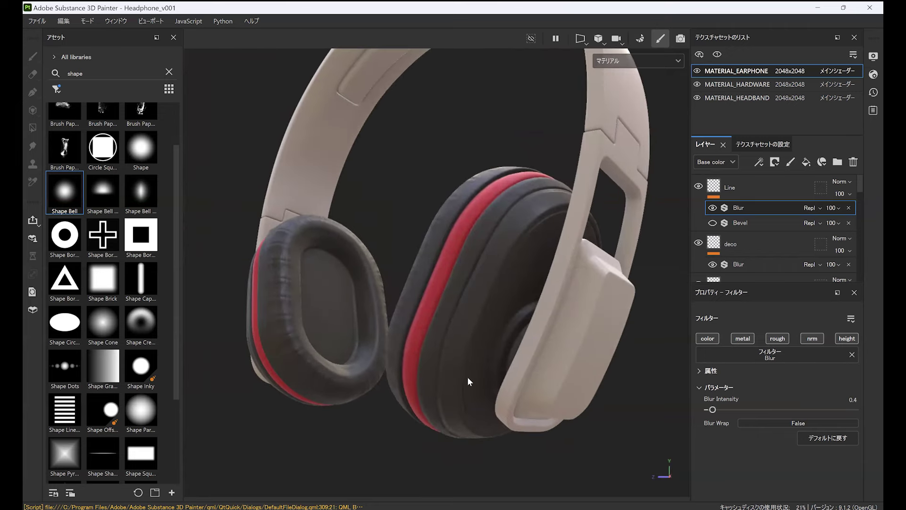
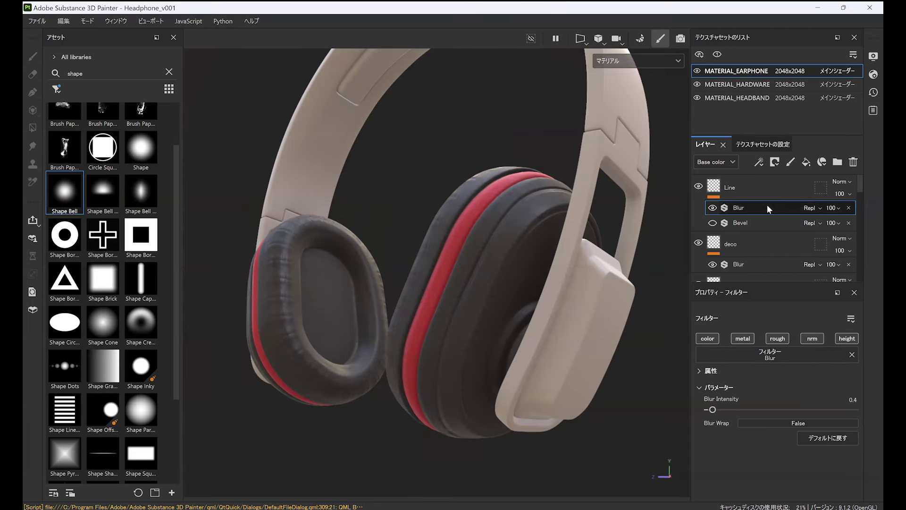
# Step: Search the material assets for metal and add Metal Sandblasted as a layer above Line
pyautogui.click(756, 194)
pyautogui.moveTo(551, 279)
pyautogui.keyDown('alt'); pyautogui.mouseDown()
pyautogui.moveTo(517, 299)
pyautogui.moveTo(486, 250)
pyautogui.mouseUp(); pyautogui.keyUp('alt')
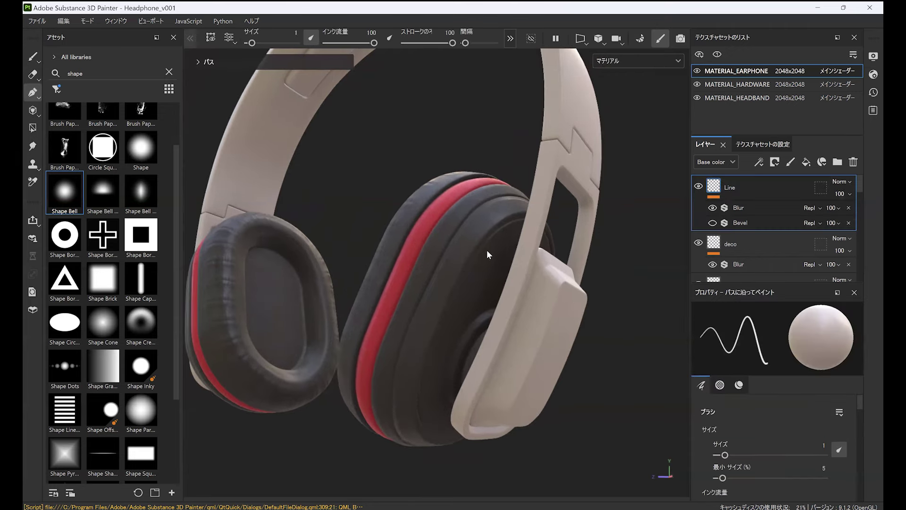
pyautogui.moveTo(490, 298)
pyautogui.keyDown('alt'); pyautogui.mouseDown()
pyautogui.moveTo(468, 248)
pyautogui.moveTo(497, 296)
pyautogui.mouseUp(); pyautogui.keyUp('alt')
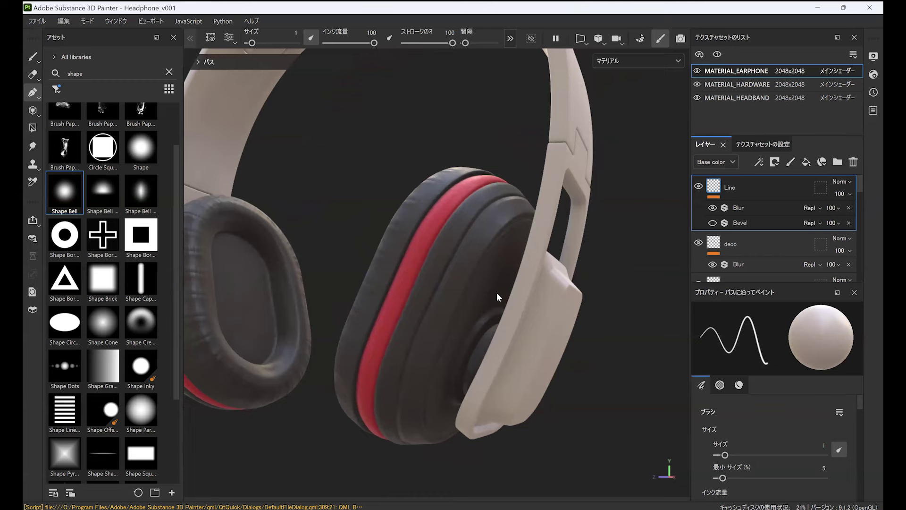
pyautogui.click(101, 74)
pyautogui.write('metal')
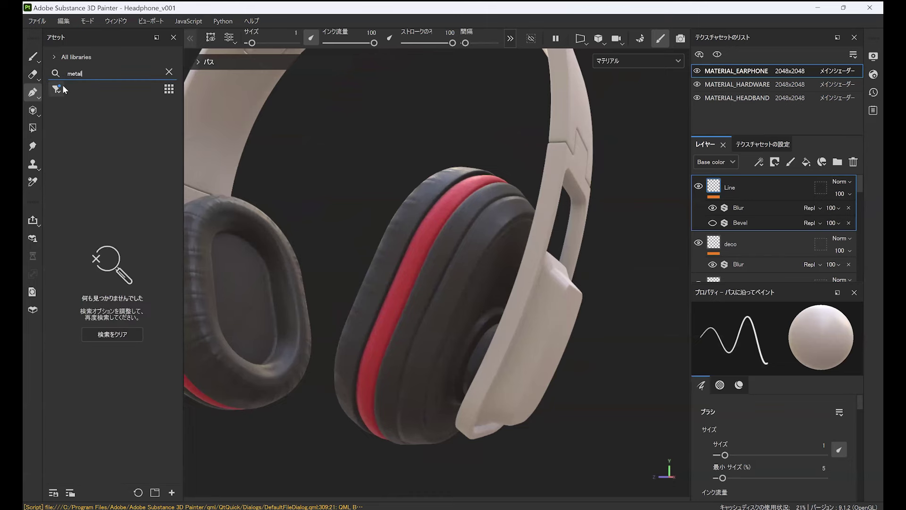
pyautogui.click(59, 90)
pyautogui.click(86, 111)
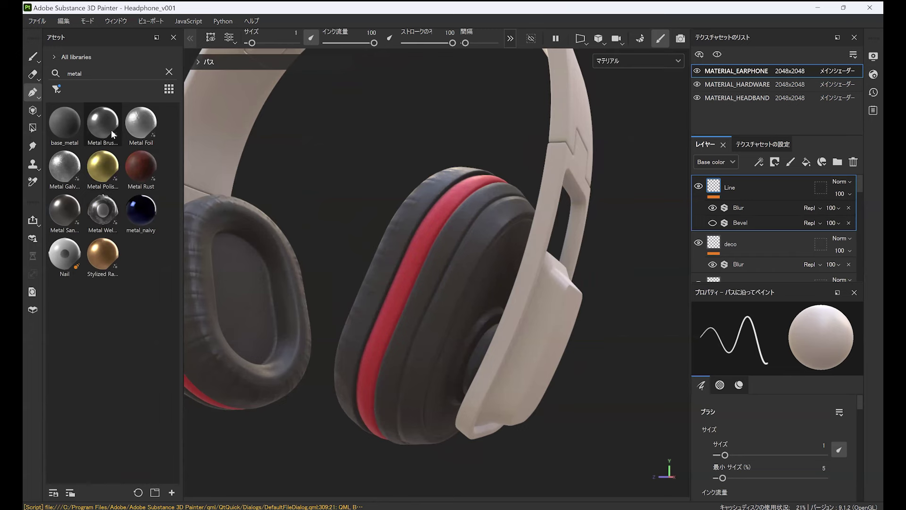
pyautogui.moveTo(61, 217)
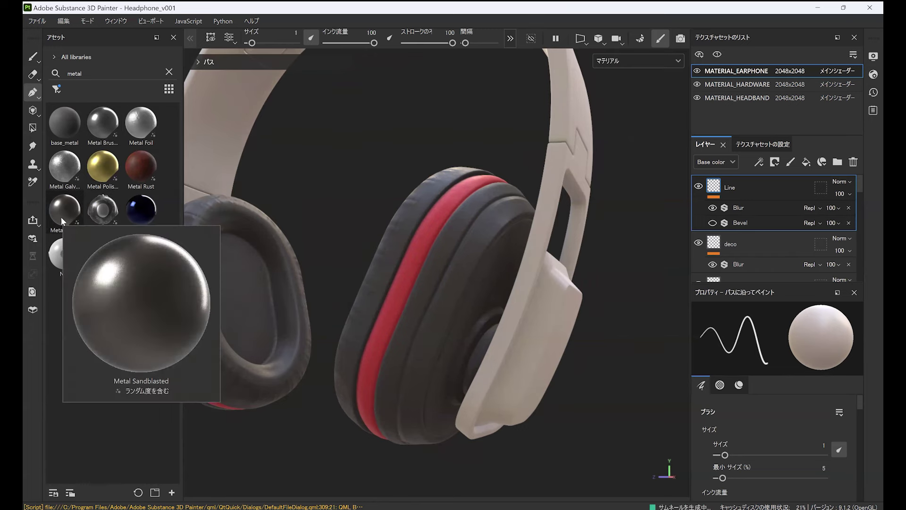
pyautogui.moveTo(61, 217); pyautogui.dragTo(760, 199)
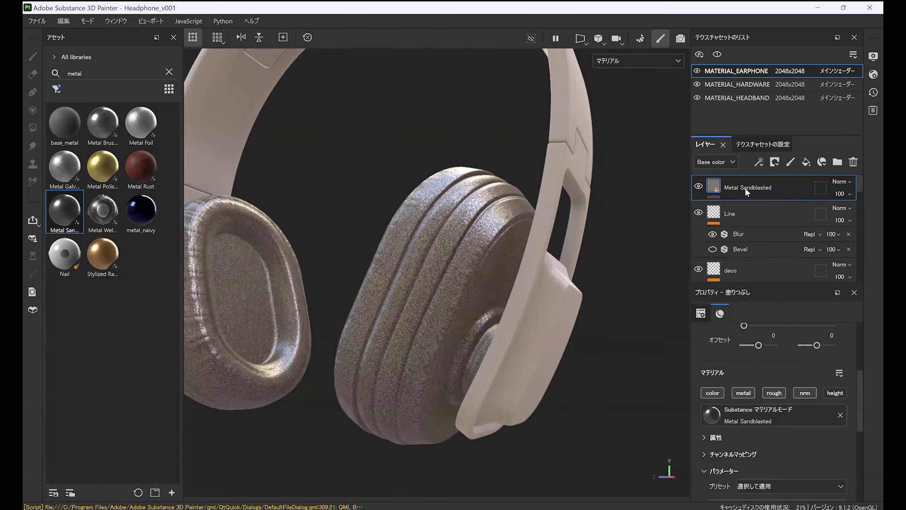
# Step: Add a black mask to the Metal Sandblasted layer and put a Paint effect on that mask
pyautogui.click(775, 162)
pyautogui.click(782, 185)
pyautogui.click(759, 162)
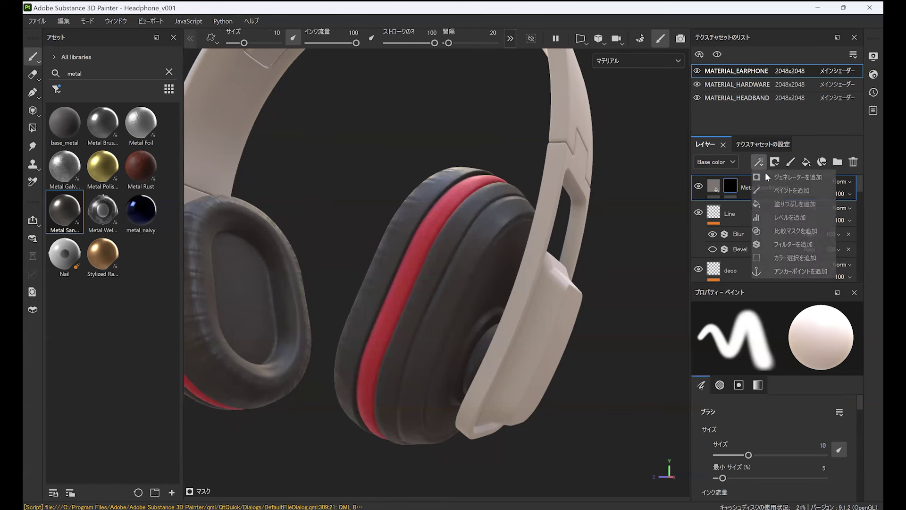
pyautogui.click(774, 190)
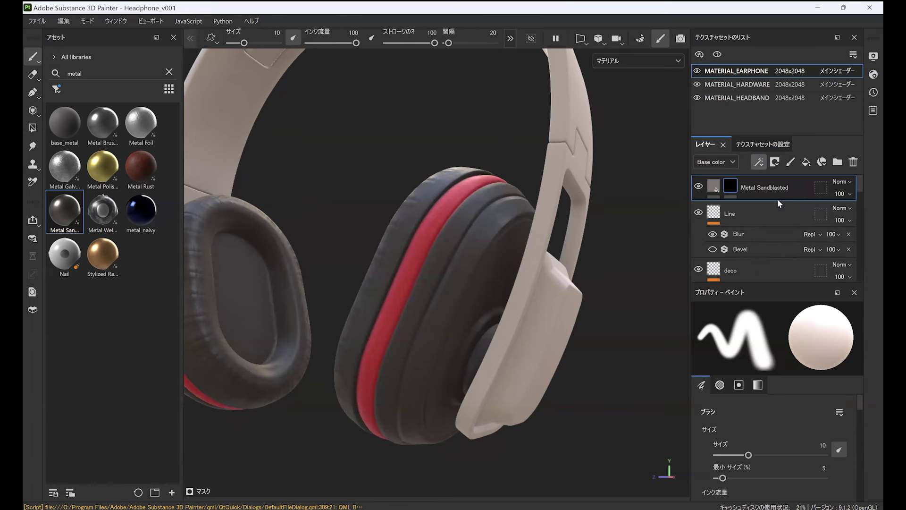
# Step: Show the 3D and 2D views side by side, with the earphone plates' UV islands in view
pyautogui.click(579, 44)
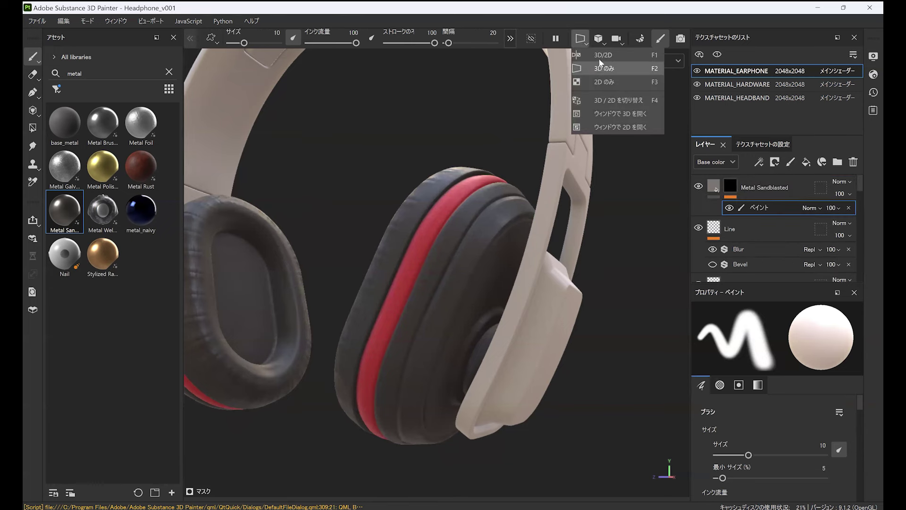
pyautogui.click(602, 55)
pyautogui.scroll(-3, 609, 238)
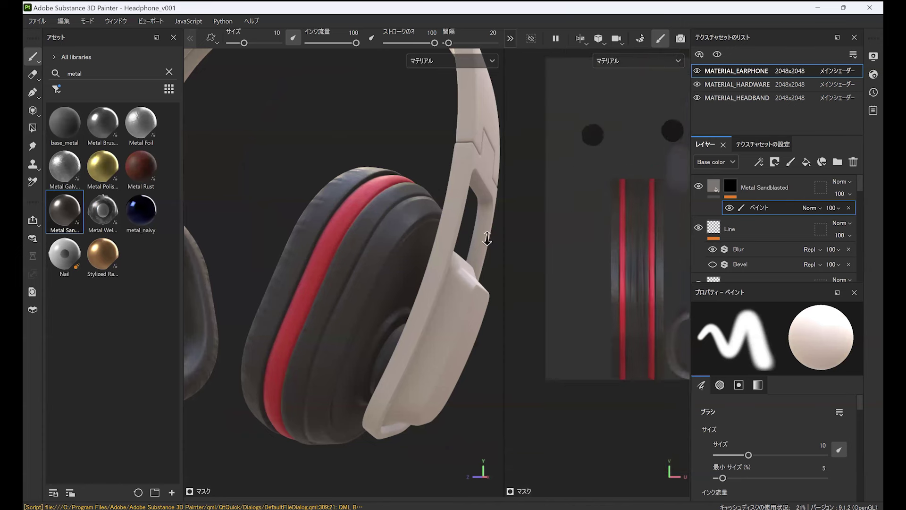
pyautogui.scroll(2, 608, 279)
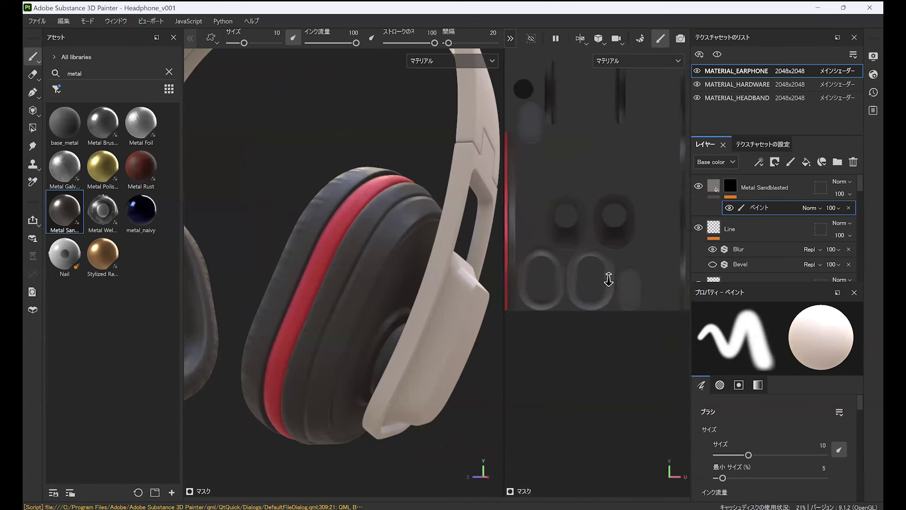
pyautogui.scroll(2, 608, 279)
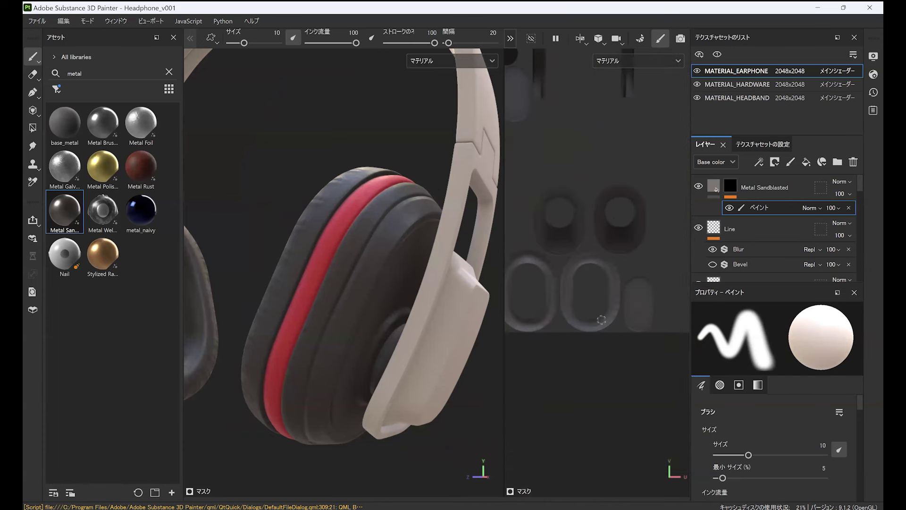
# Step: Reveal Metal Sandblasted on both earphones' outer plates by filling their UV islands in the mask with Polygon Fill in UV chunk mode, Color 1
pyautogui.click(32, 127)
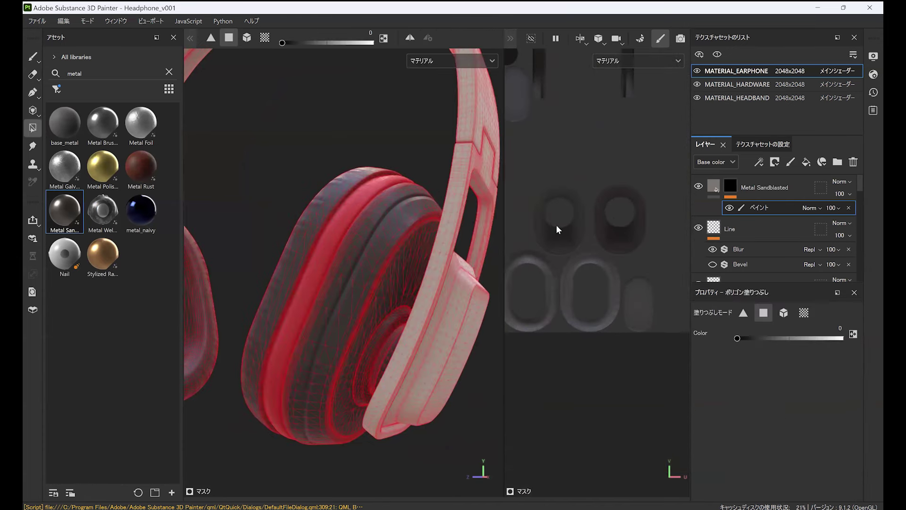
pyautogui.click(802, 313)
pyautogui.press('x')
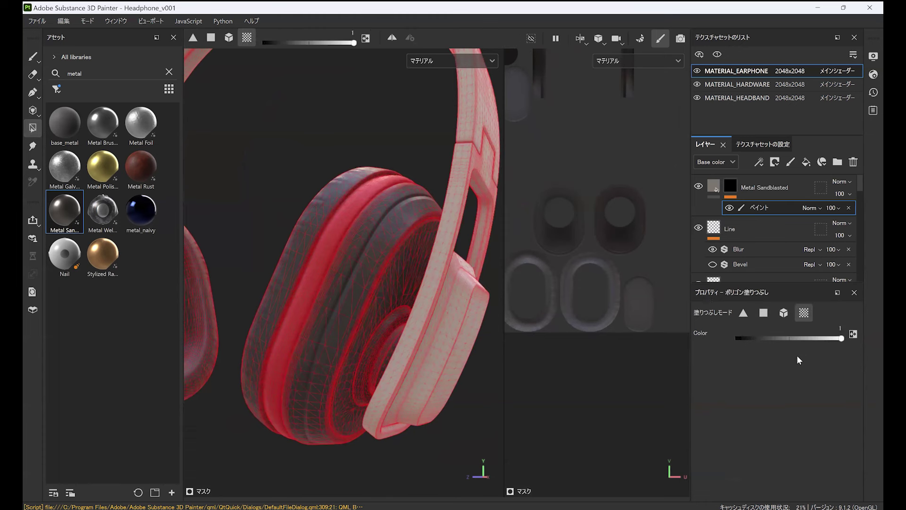
pyautogui.scroll(2, 576, 208)
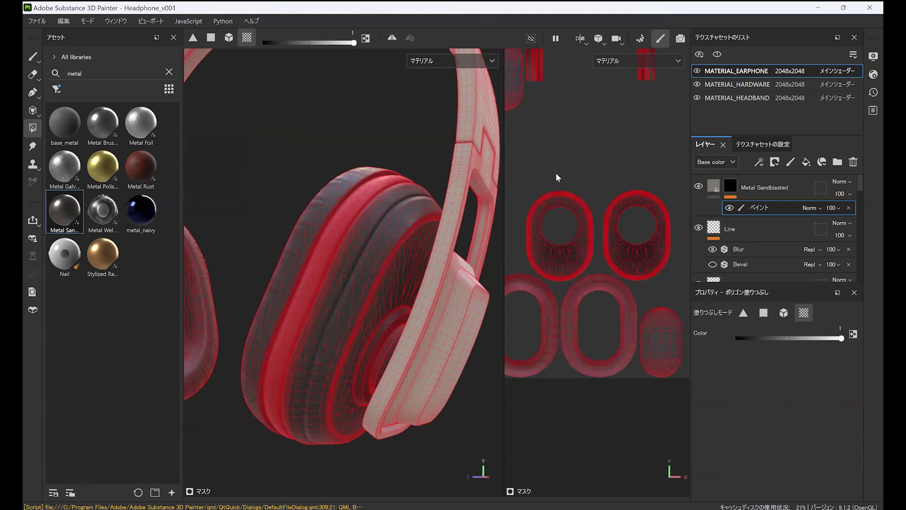
pyautogui.moveTo(557, 173); pyautogui.dragTo(574, 195)
pyautogui.click(630, 245)
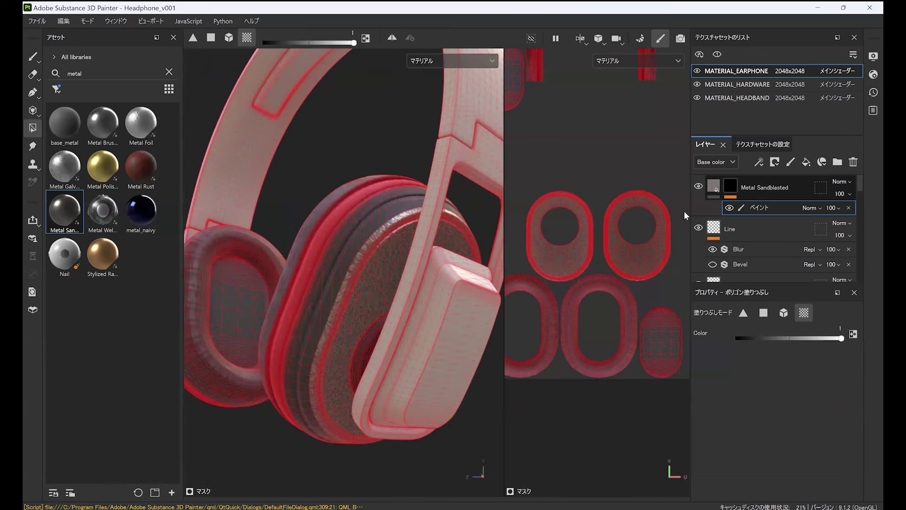
pyautogui.keyDown('alt'); pyautogui.moveTo(369, 324); pyautogui.dragTo(387, 355, button='right'); pyautogui.keyUp('alt')
pyautogui.keyDown('alt'); pyautogui.moveTo(415, 291); pyautogui.dragTo(450, 281); pyautogui.keyUp('alt')
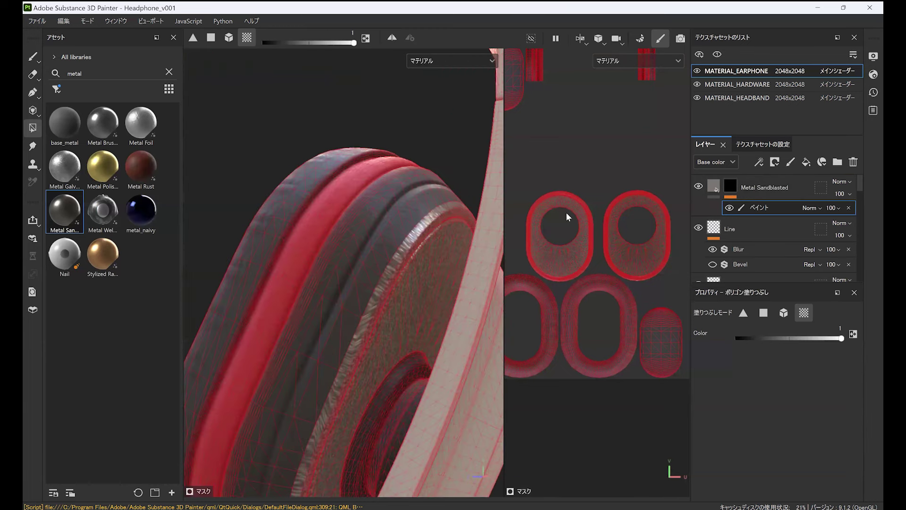
# Step: Set the Metal Sandblasted fill's projection to tri-planar (三面投影)
pyautogui.click(708, 207)
pyautogui.moveTo(859, 390); pyautogui.dragTo(861, 339)
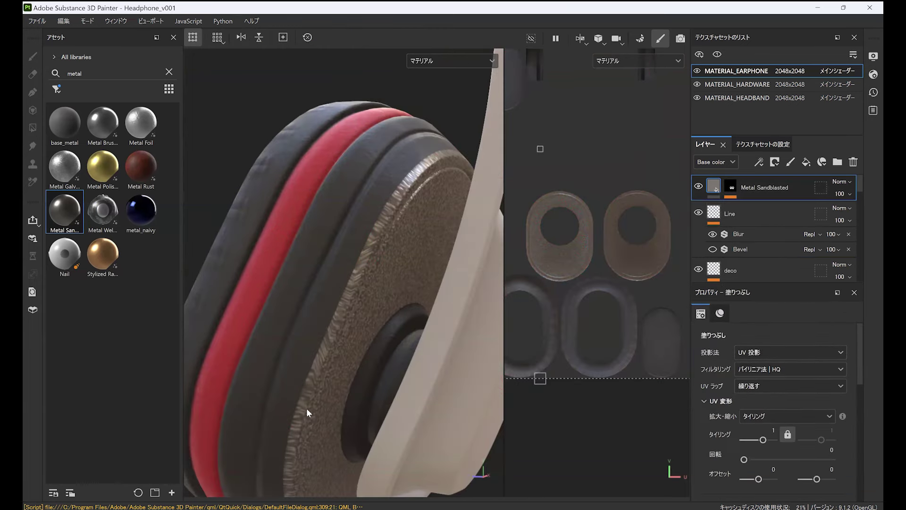
pyautogui.click(762, 352)
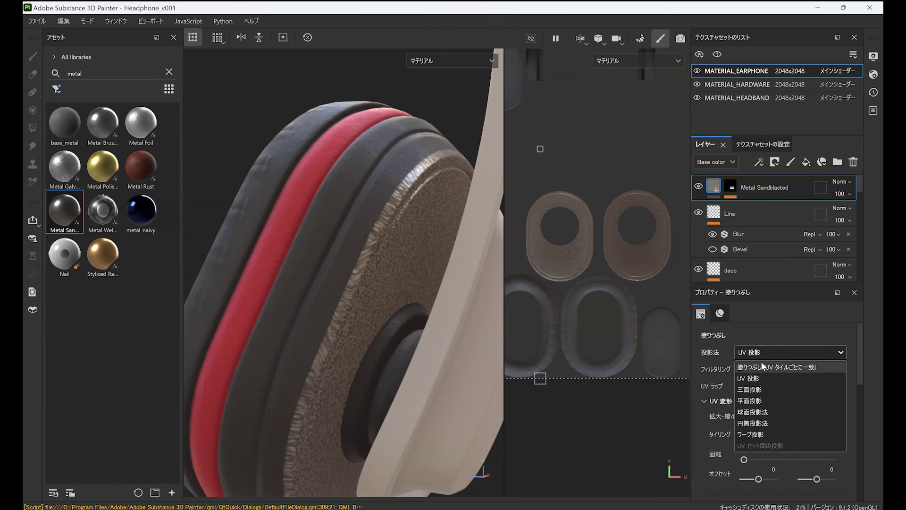
pyautogui.click(761, 389)
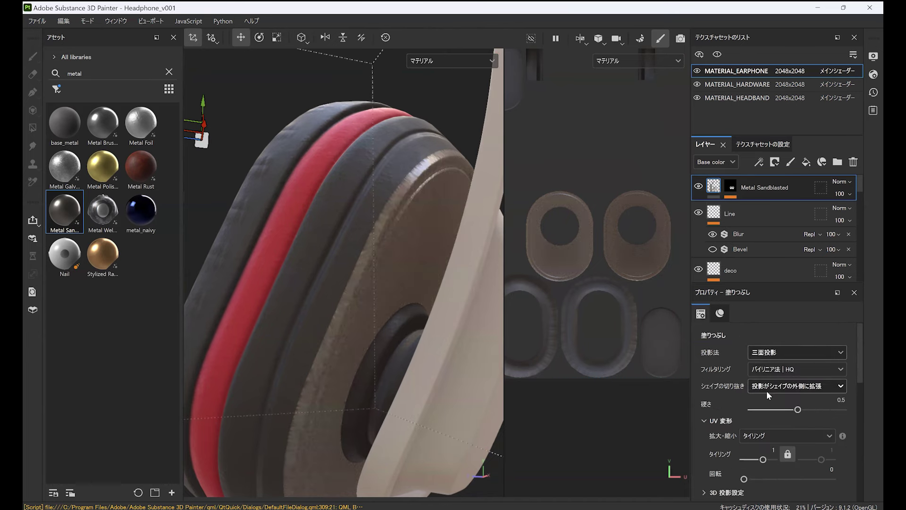
# Step: Fill the cylindrical joints between earphones and arms on both sides with white in the Metal Sandblasted mask using Polygon Fill
pyautogui.press('4')
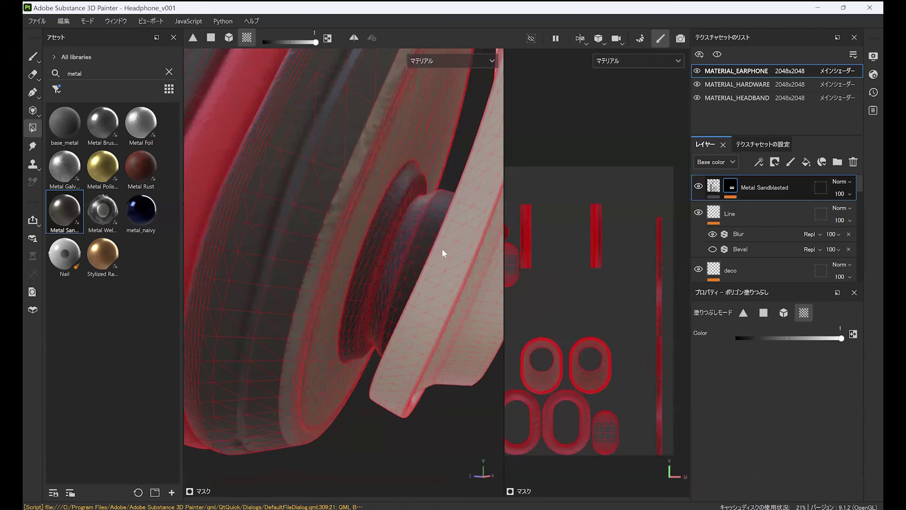
pyautogui.click(431, 240)
pyautogui.keyDown('alt'); pyautogui.moveTo(443, 242); pyautogui.dragTo(428, 211); pyautogui.keyUp('alt')
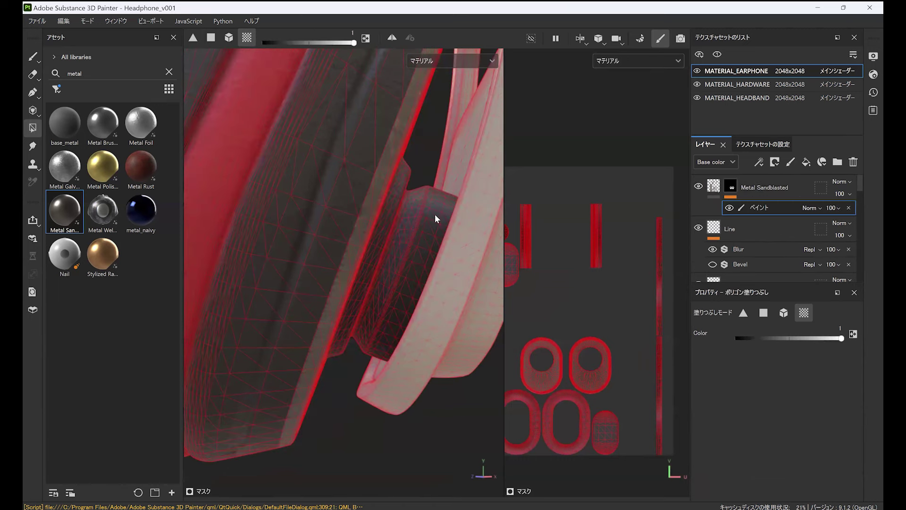
pyautogui.click(435, 216)
pyautogui.keyDown('alt'); pyautogui.moveTo(472, 214); pyautogui.dragTo(261, 318, button='right'); pyautogui.keyUp('alt')
pyautogui.keyDown('alt'); pyautogui.moveTo(425, 251); pyautogui.dragTo(264, 306, button='right'); pyautogui.keyUp('alt')
pyautogui.keyDown('alt'); pyautogui.moveTo(361, 297); pyautogui.dragTo(613, 336, button='middle'); pyautogui.keyUp('alt')
pyautogui.keyDown('alt'); pyautogui.moveTo(324, 224); pyautogui.dragTo(388, 457, button='right'); pyautogui.keyUp('alt')
pyautogui.keyDown('alt'); pyautogui.moveTo(351, 325); pyautogui.dragTo(537, 360, button='middle'); pyautogui.keyUp('alt')
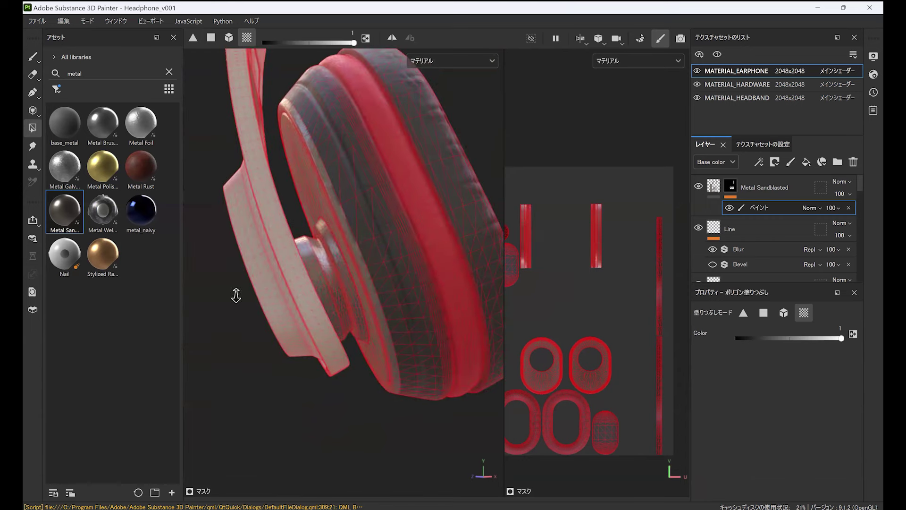
pyautogui.scroll(-5, 378, 274)
pyautogui.moveTo(363, 287)
pyautogui.keyDown('alt'); pyautogui.mouseDown()
pyautogui.moveTo(314, 279)
pyautogui.moveTo(368, 299)
pyautogui.mouseUp(); pyautogui.keyUp('alt')
pyautogui.keyDown('alt'); pyautogui.moveTo(368, 342); pyautogui.dragTo(359, 318, button='right'); pyautogui.keyUp('alt')
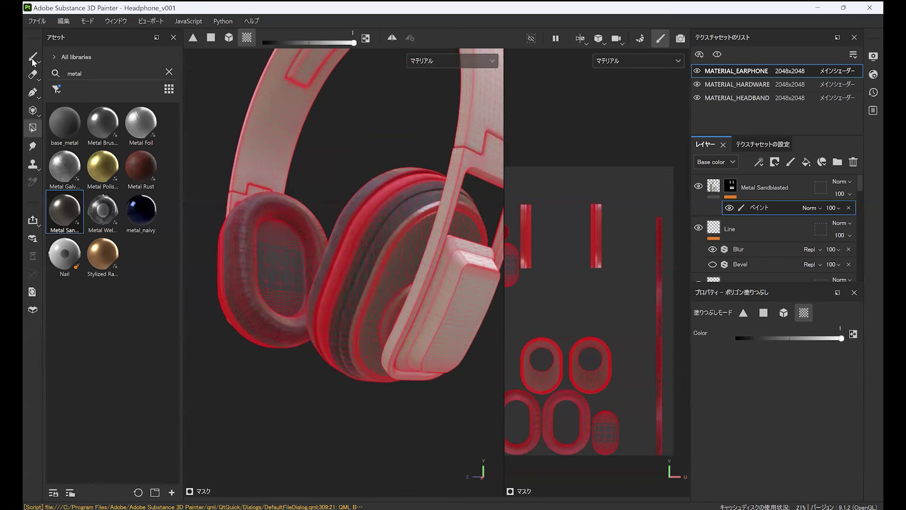
pyautogui.click(32, 56)
pyautogui.keyDown('alt'); pyautogui.moveTo(450, 245); pyautogui.dragTo(491, 262); pyautogui.keyUp('alt')
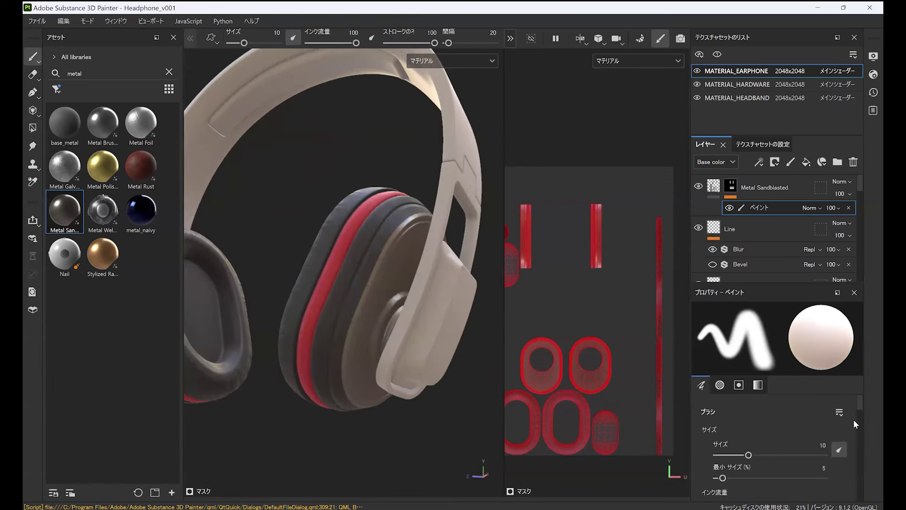
# Step: Set the Metal Sandblasted material's Metal Type to Bronze and its Metal Roughness to 0.1
pyautogui.click(714, 187)
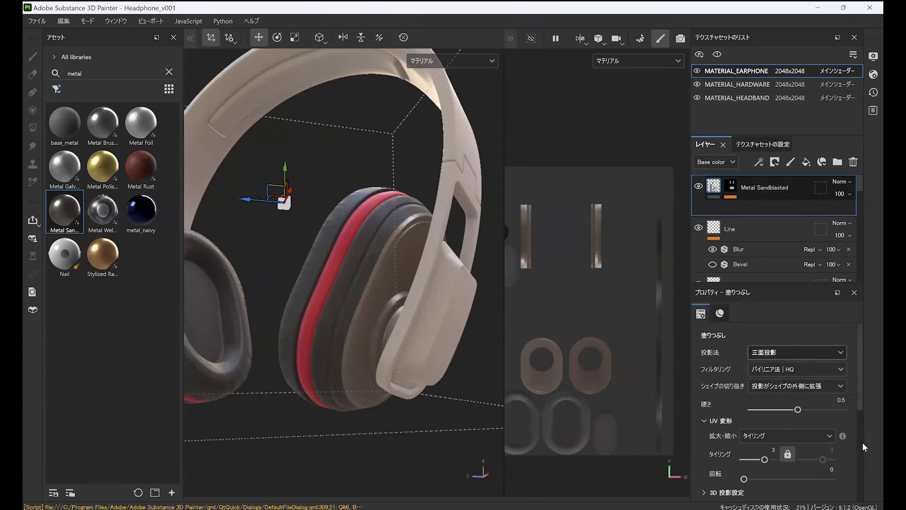
pyautogui.moveTo(863, 418); pyautogui.dragTo(859, 456)
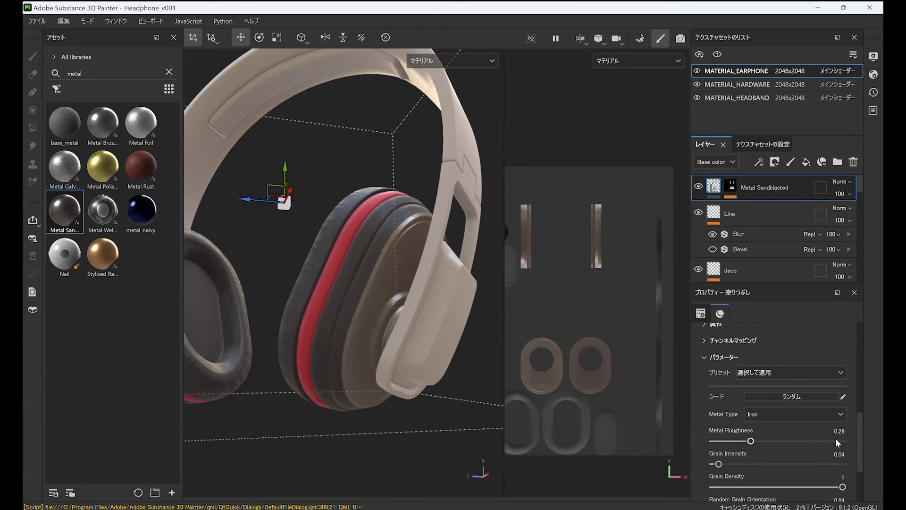
pyautogui.click(802, 417)
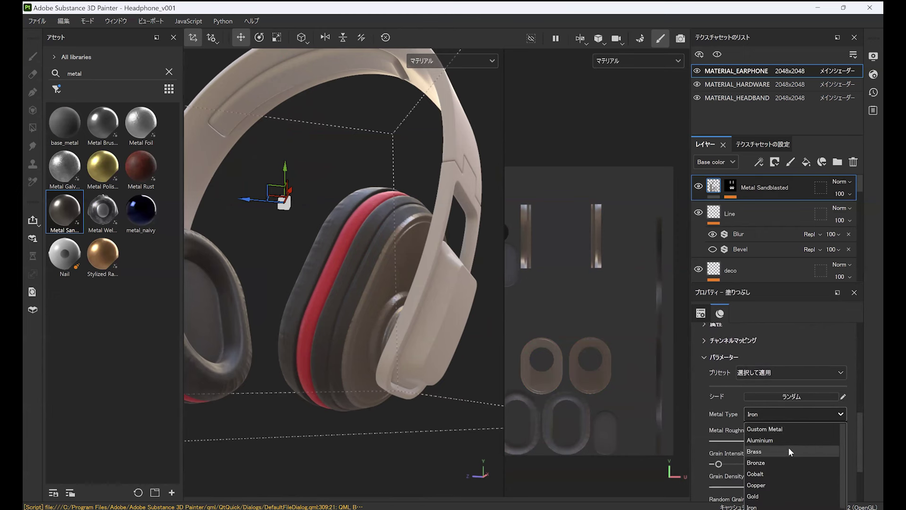
pyautogui.click(775, 461)
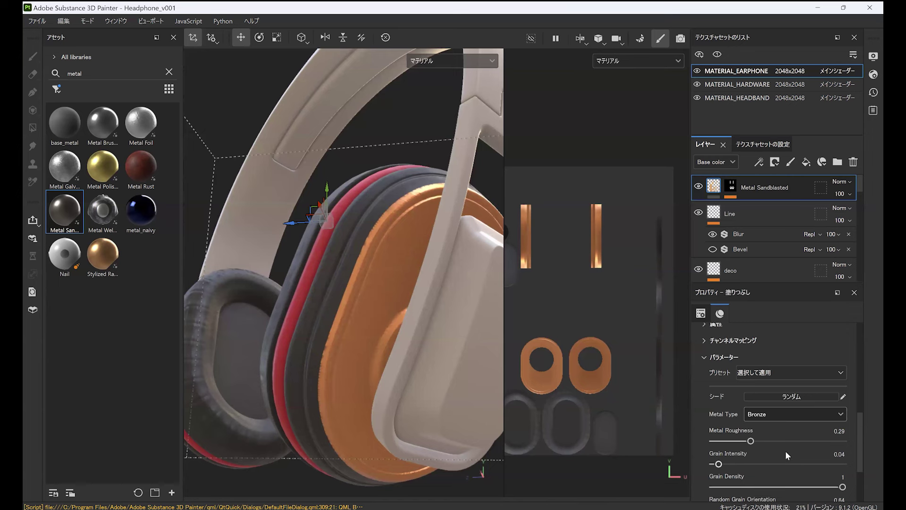
pyautogui.moveTo(750, 440); pyautogui.dragTo(727, 443)
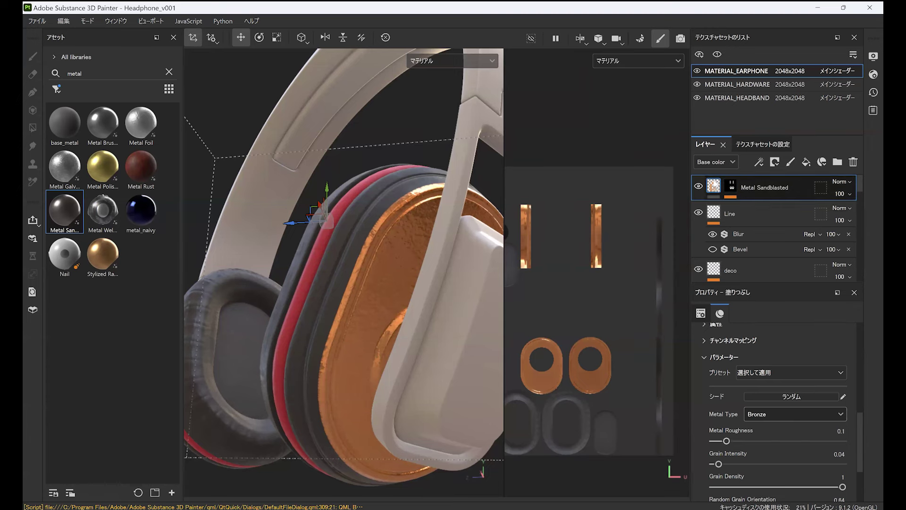
# Step: Add a Fill effect to the Metal Sandblasted layer's content with only the color channel enabled
pyautogui.click(759, 163)
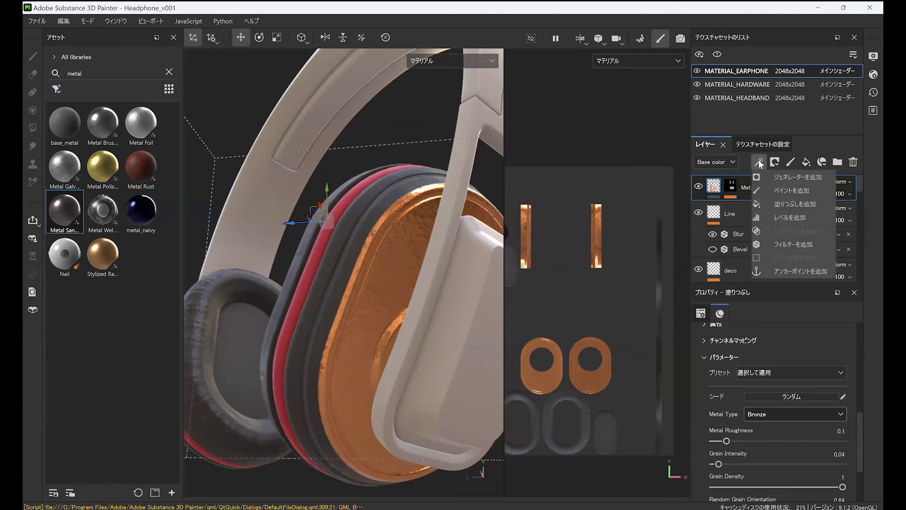
pyautogui.click(789, 204)
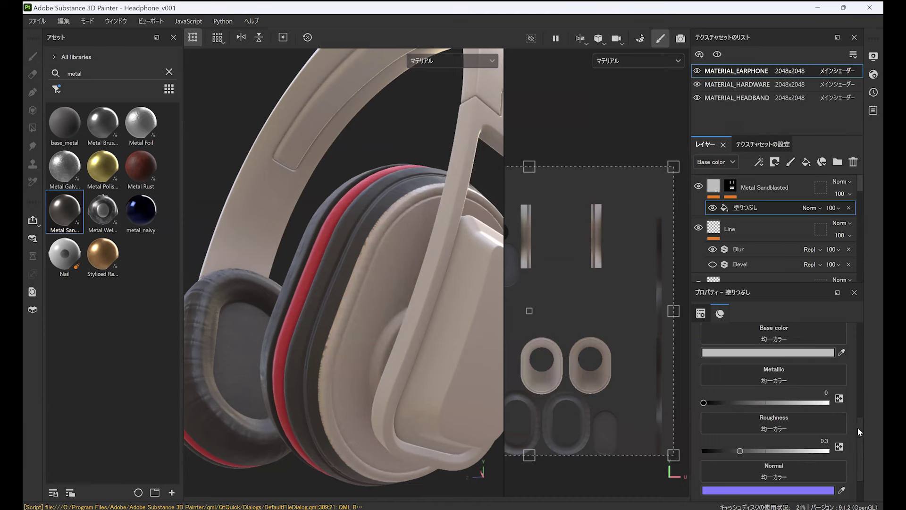
pyautogui.moveTo(857, 427); pyautogui.dragTo(864, 386)
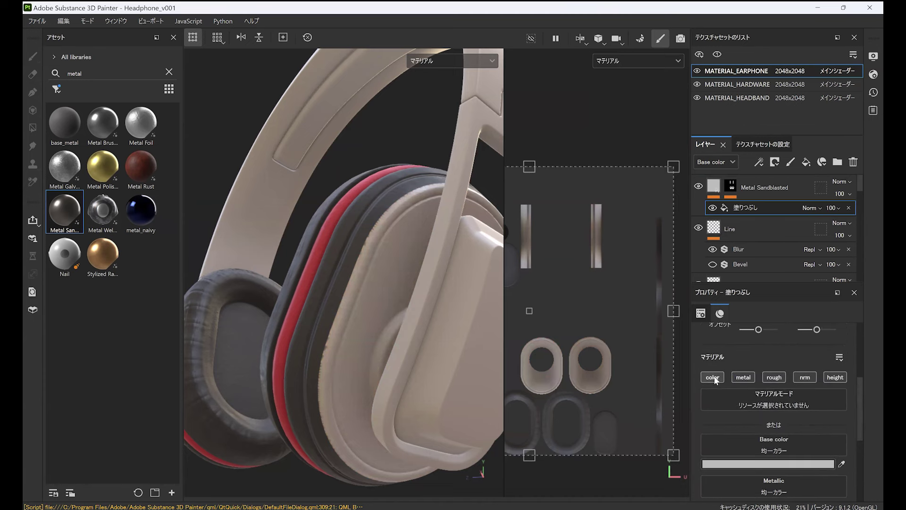
pyautogui.click(713, 377)
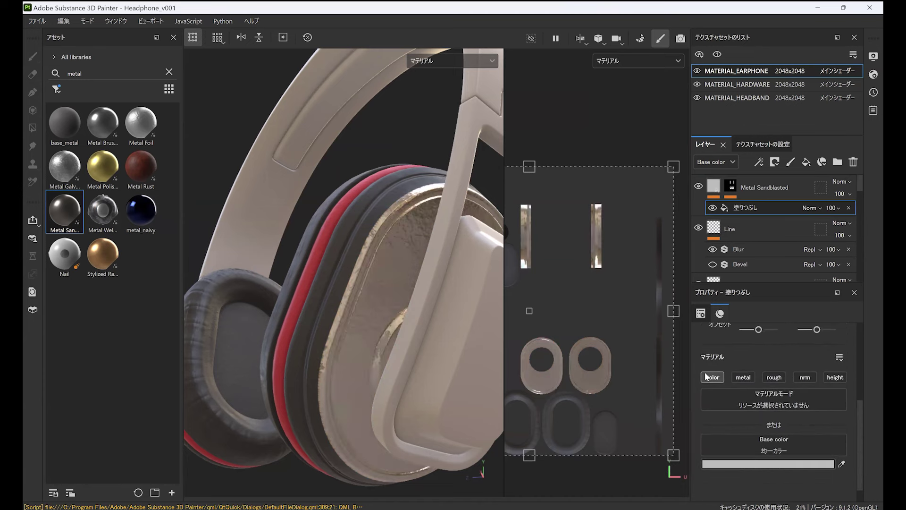
# Step: Set the Fill effect's base color from the red swatch, lighten it to a softer red, and inspect it on the earphone
pyautogui.click(811, 465)
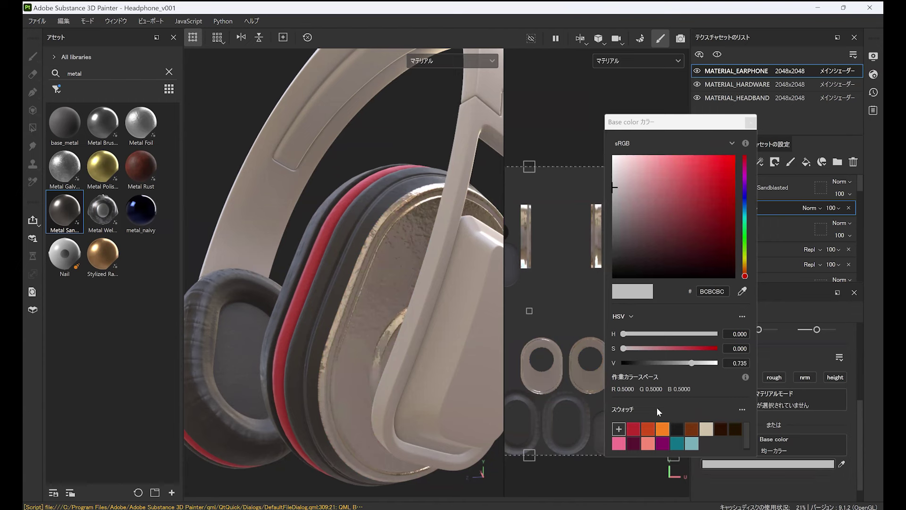
pyautogui.click(633, 428)
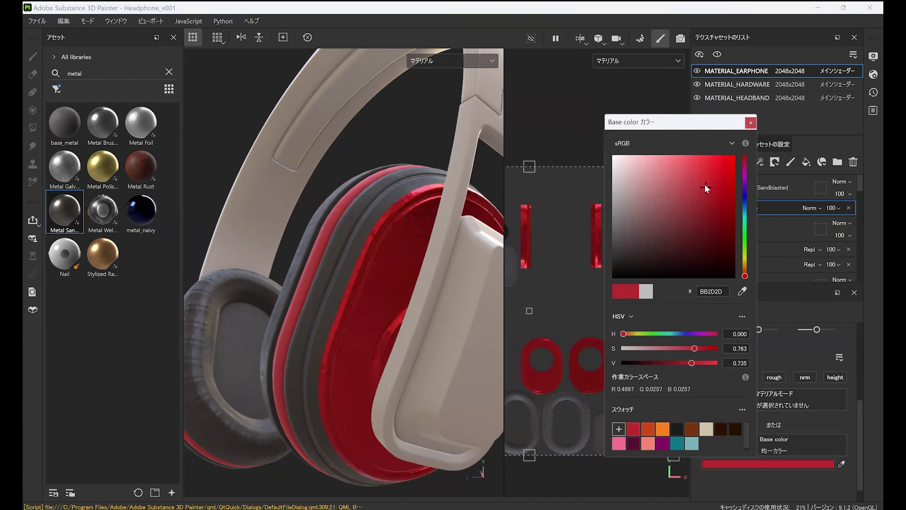
pyautogui.moveTo(704, 184); pyautogui.dragTo(687, 164)
pyautogui.click(750, 124)
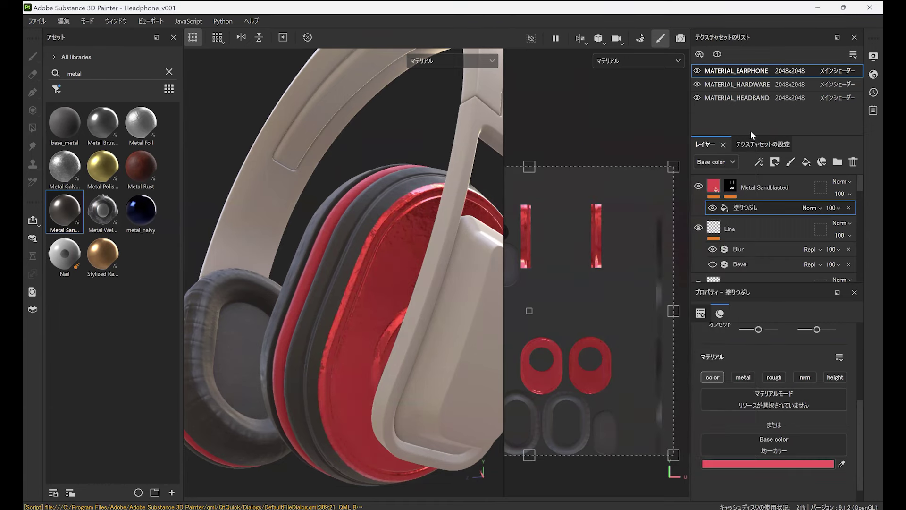
pyautogui.keyDown('alt'); pyautogui.moveTo(359, 350); pyautogui.dragTo(389, 352); pyautogui.keyUp('alt')
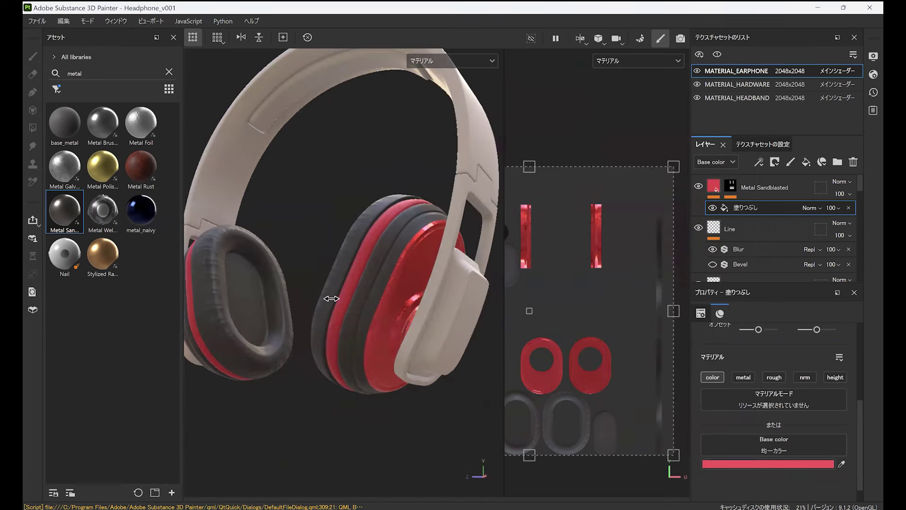
pyautogui.keyDown('alt'); pyautogui.moveTo(331, 298); pyautogui.dragTo(414, 215); pyautogui.keyUp('alt')
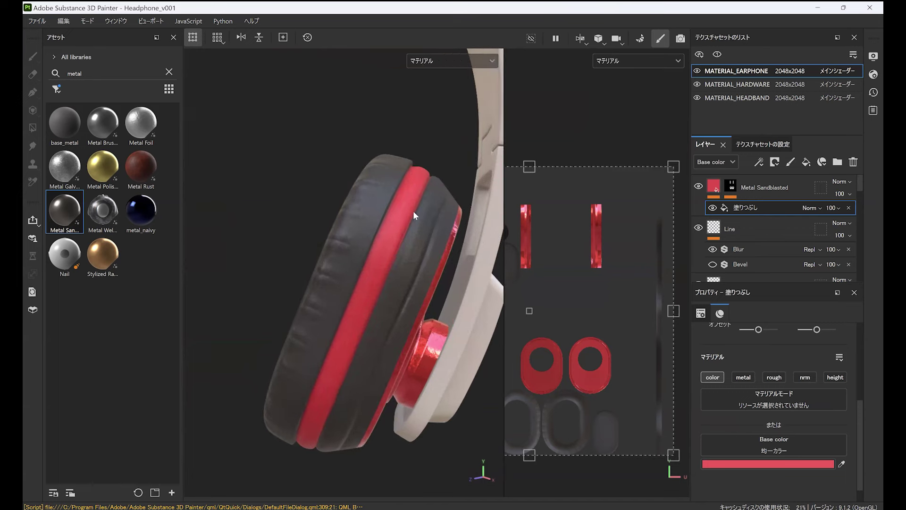
pyautogui.moveTo(380, 277)
pyautogui.keyDown('alt'); pyautogui.mouseDown()
pyautogui.moveTo(325, 278)
pyautogui.moveTo(382, 289)
pyautogui.mouseUp(); pyautogui.keyUp('alt')
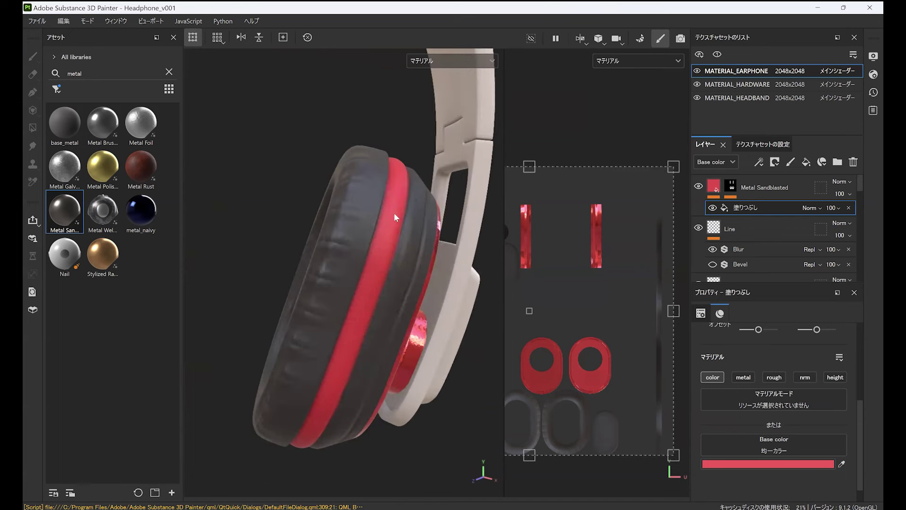
pyautogui.keyDown('alt'); pyautogui.moveTo(449, 277); pyautogui.dragTo(561, 104); pyautogui.keyUp('alt')
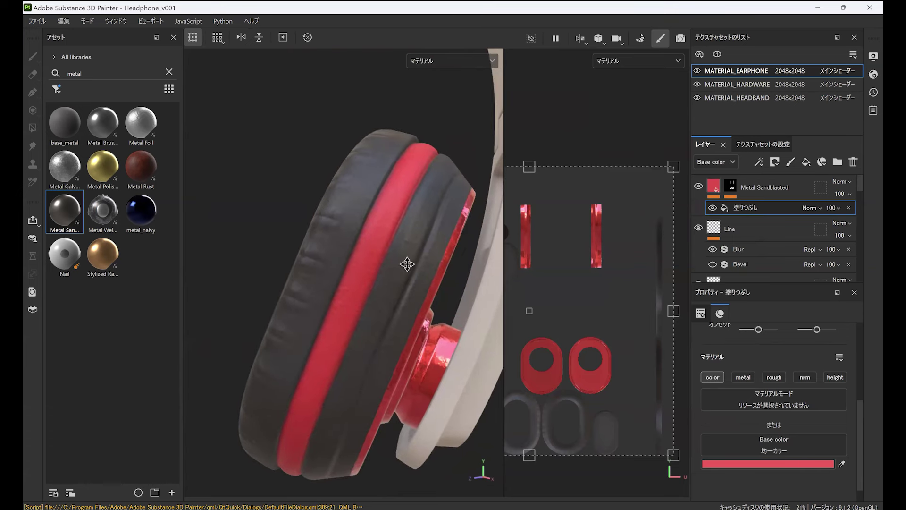
# Step: Delete the hidden Bevel filter from the Line layer
pyautogui.keyDown('alt'); pyautogui.moveTo(406, 263); pyautogui.dragTo(425, 264); pyautogui.keyUp('alt')
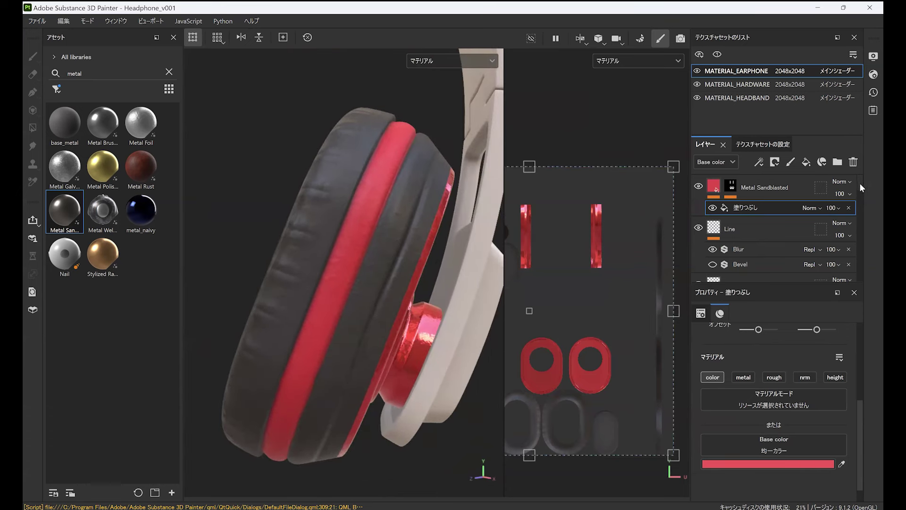
pyautogui.moveTo(859, 183)
pyautogui.mouseDown()
pyautogui.moveTo(860, 199)
pyautogui.moveTo(860, 189)
pyautogui.mouseUp()
pyautogui.scroll(-3, 860, 199)
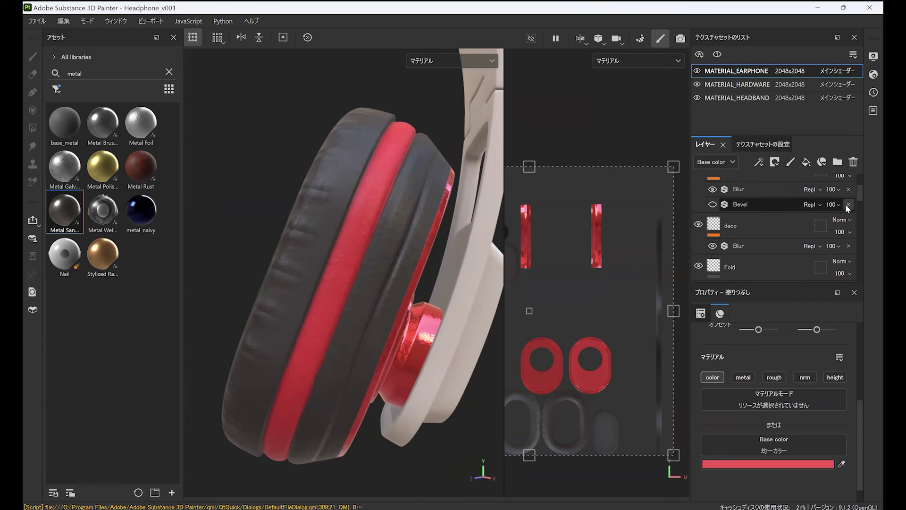
pyautogui.click(848, 204)
# Step: Duplicate the col_overlay layer together with its mask effects and rename the copy Perfo_01
pyautogui.moveTo(860, 193); pyautogui.dragTo(860, 211)
pyautogui.click(748, 242)
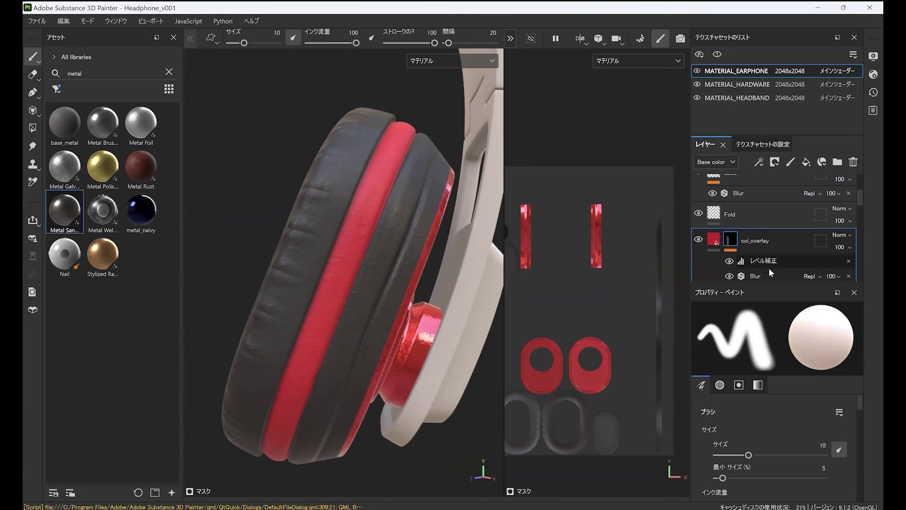
pyautogui.moveTo(860, 196); pyautogui.dragTo(860, 206)
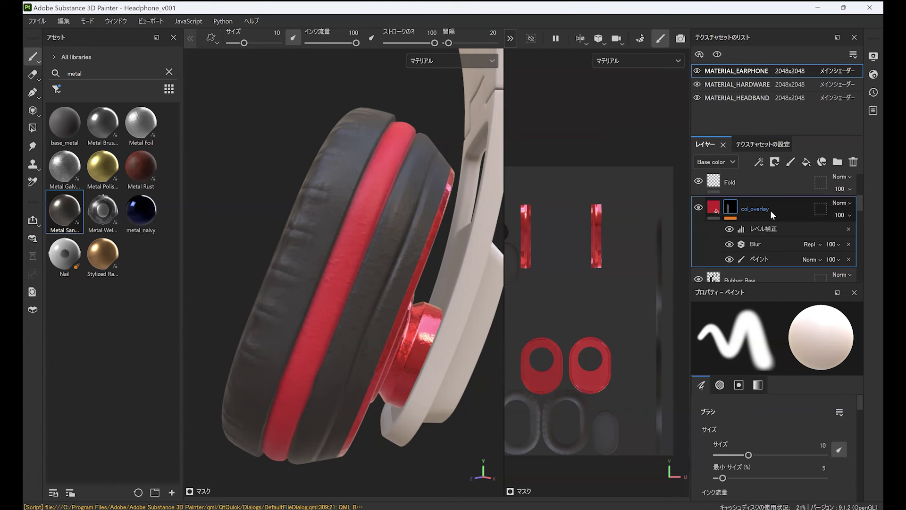
pyautogui.hotkey('ctrl', 'd')
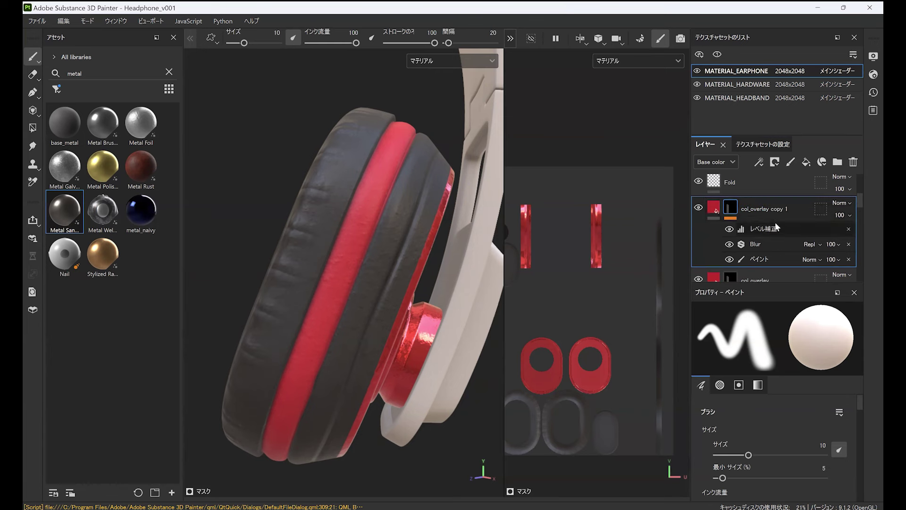
pyautogui.doubleClick(764, 209)
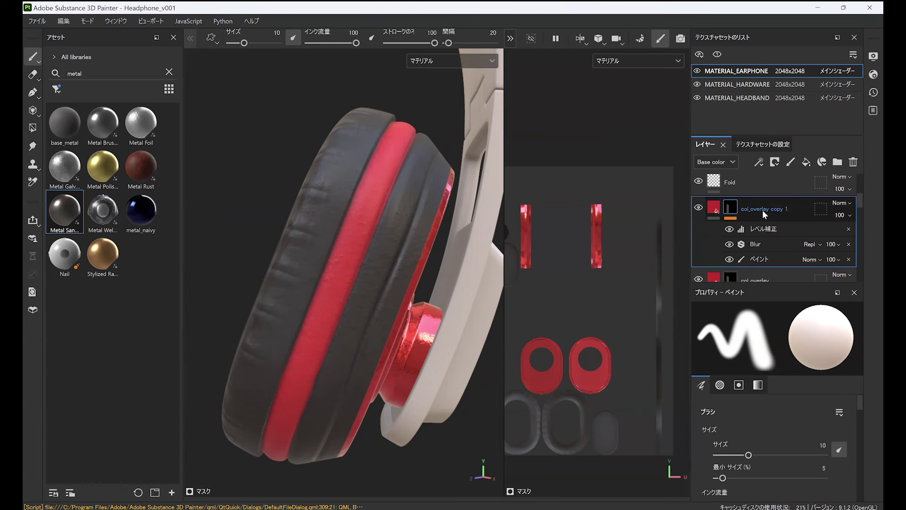
pyautogui.write('Per')
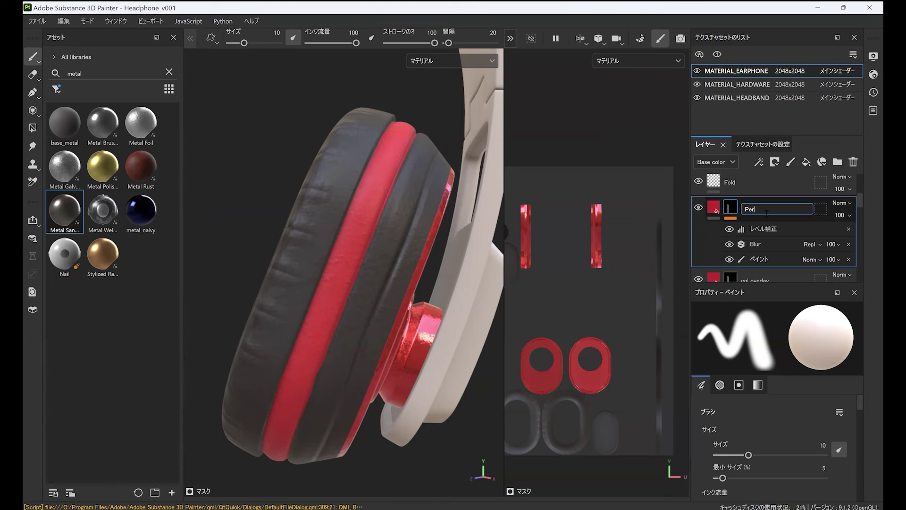
pyautogui.write('fo_01')
pyautogui.press('Return')
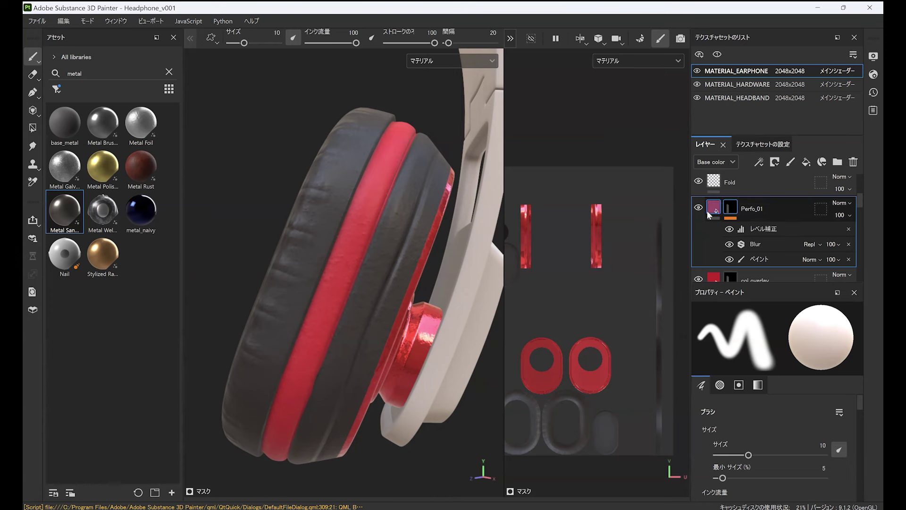
# Step: Change the Perfo_01 layer's base color to a light pink
pyautogui.click(707, 210)
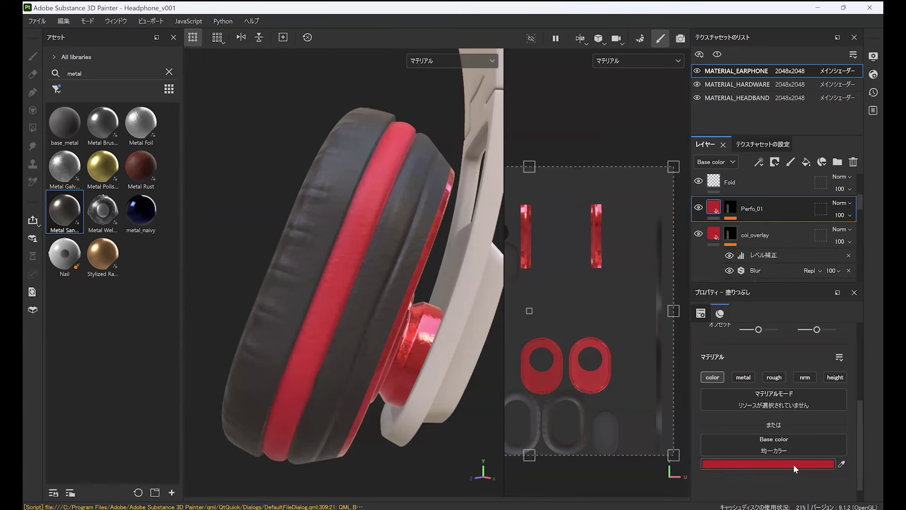
pyautogui.click(794, 463)
pyautogui.click(641, 171)
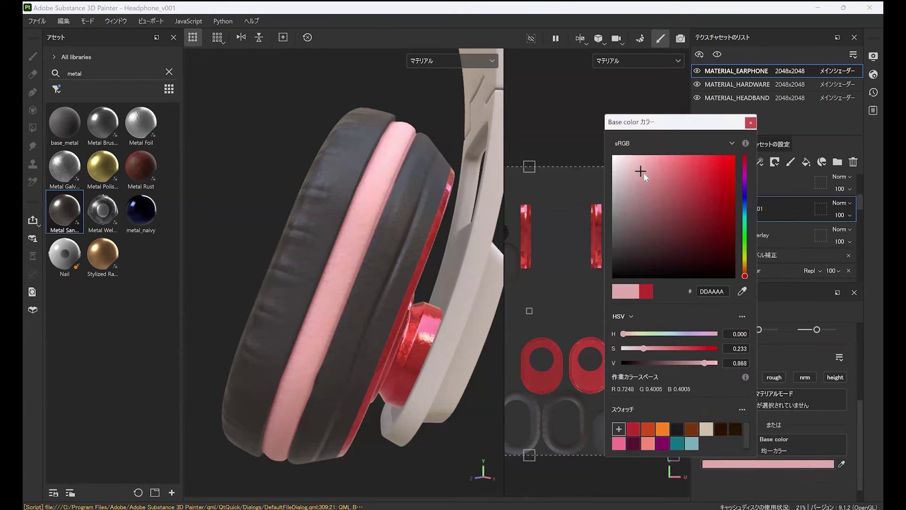
pyautogui.click(646, 186)
pyautogui.click(729, 216)
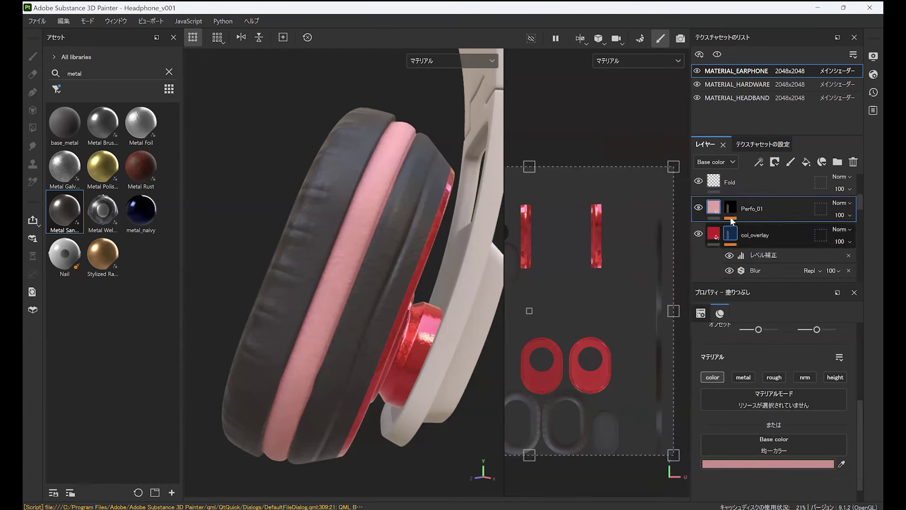
# Step: Add a Fill effect above the Levels in the Perfo_01 mask, search the assets for "dot" and assign the Metallic Grate Round texture
pyautogui.click(773, 231)
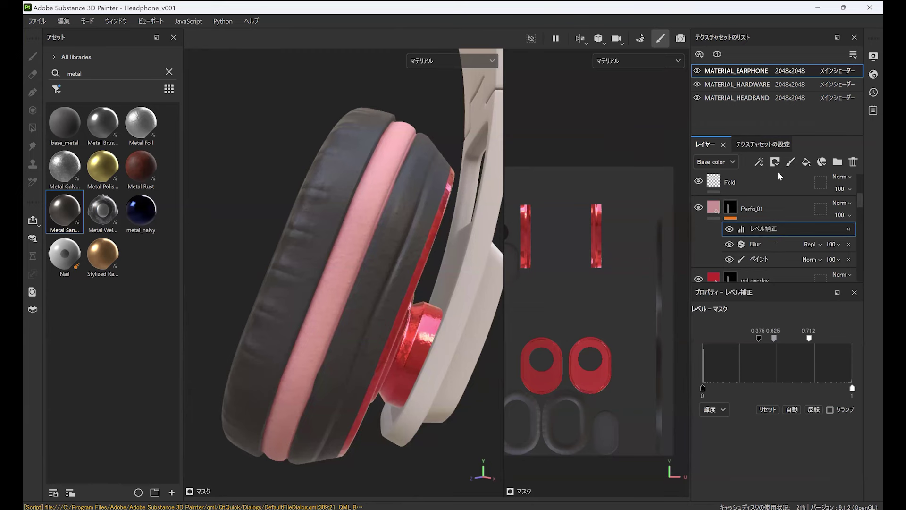
pyautogui.click(758, 163)
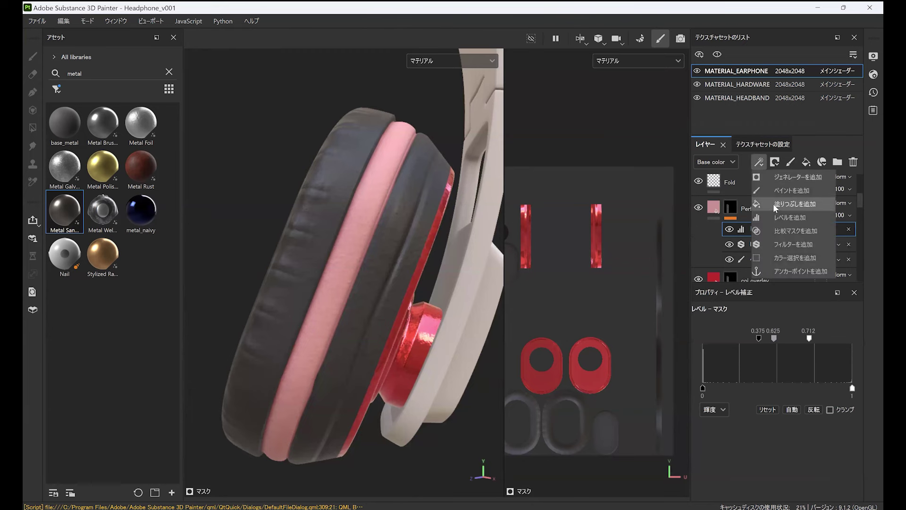
pyautogui.click(773, 203)
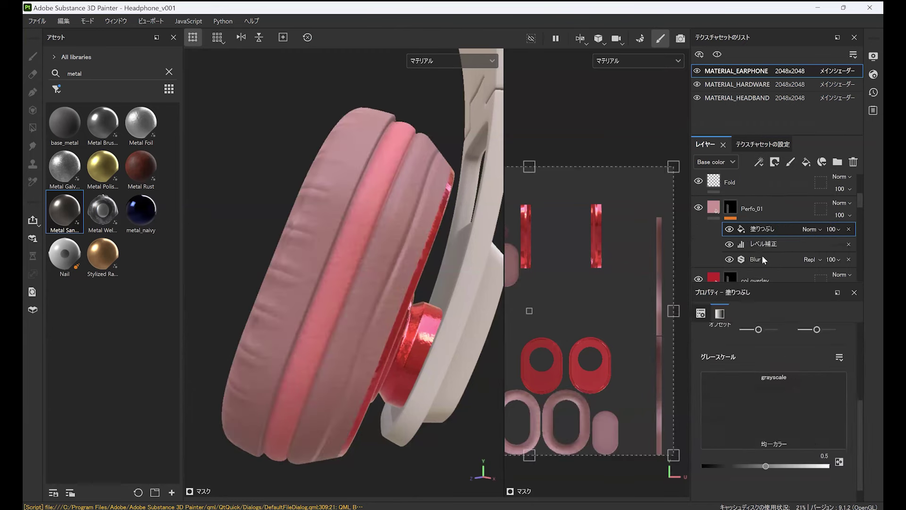
pyautogui.click(168, 72)
pyautogui.write('dot')
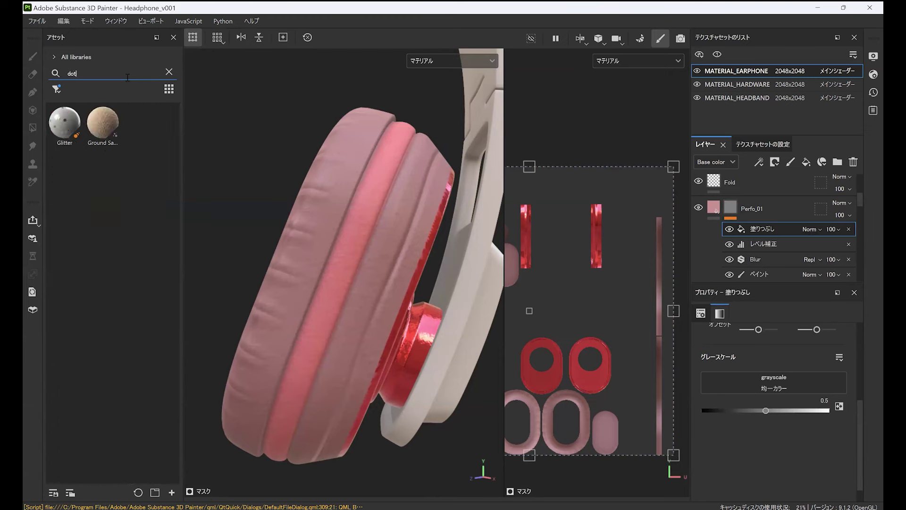
pyautogui.moveTo(68, 260)
pyautogui.moveTo(68, 260); pyautogui.dragTo(775, 386)
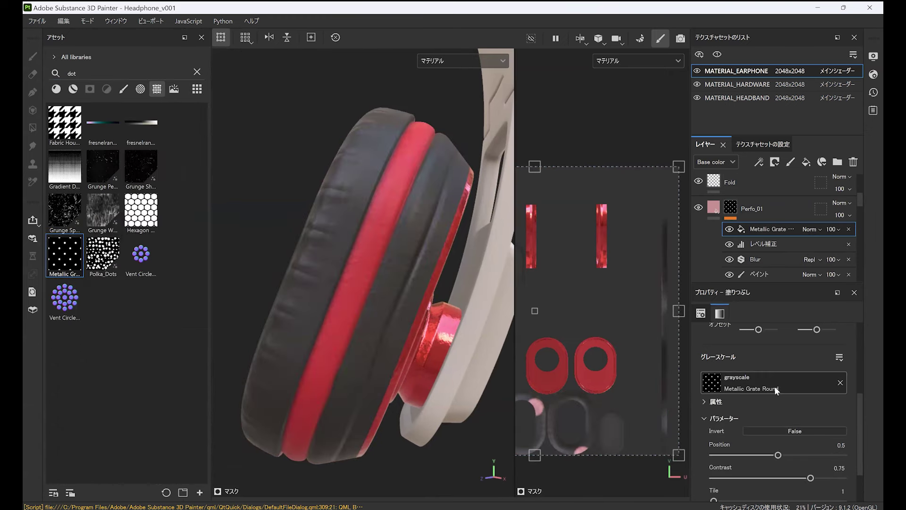
# Step: Set the Metallic Grate Round fill's blending mode to Subtract and its Tile value to 24
pyautogui.scroll(-2, 858, 416)
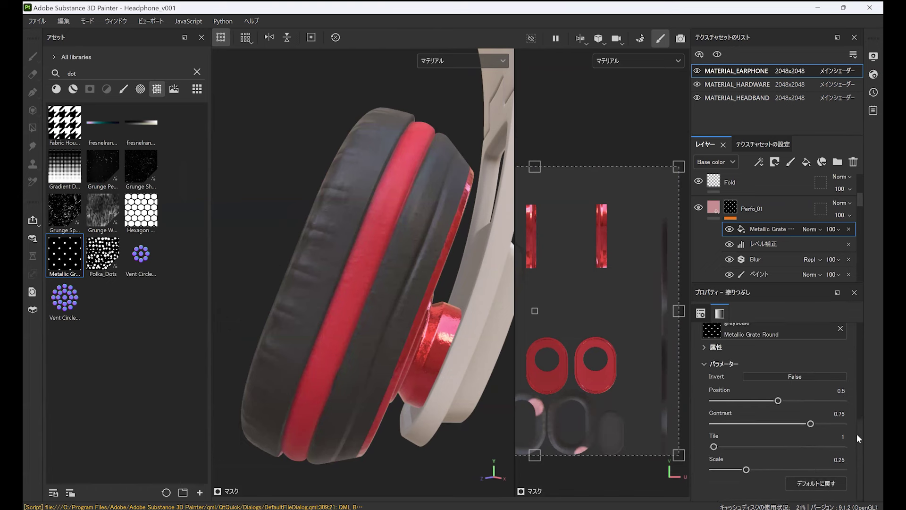
pyautogui.moveTo(723, 445); pyautogui.dragTo(801, 453)
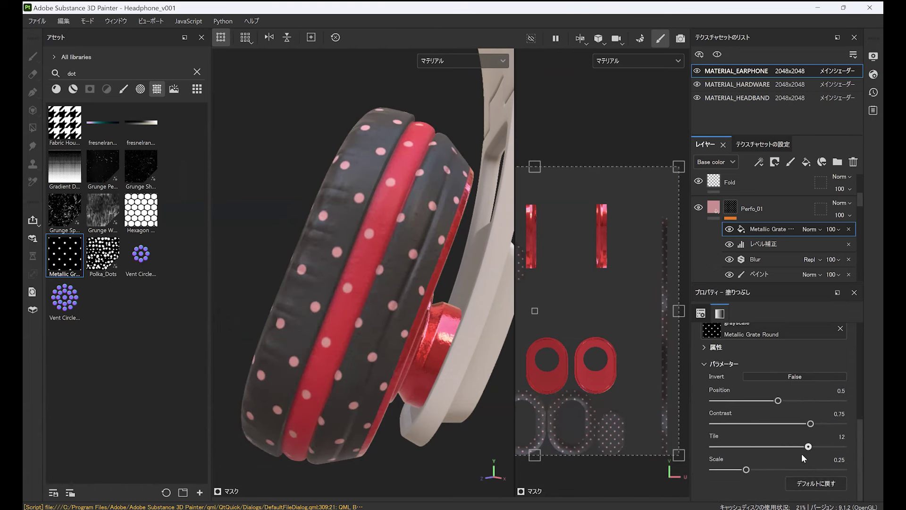
pyautogui.click(808, 229)
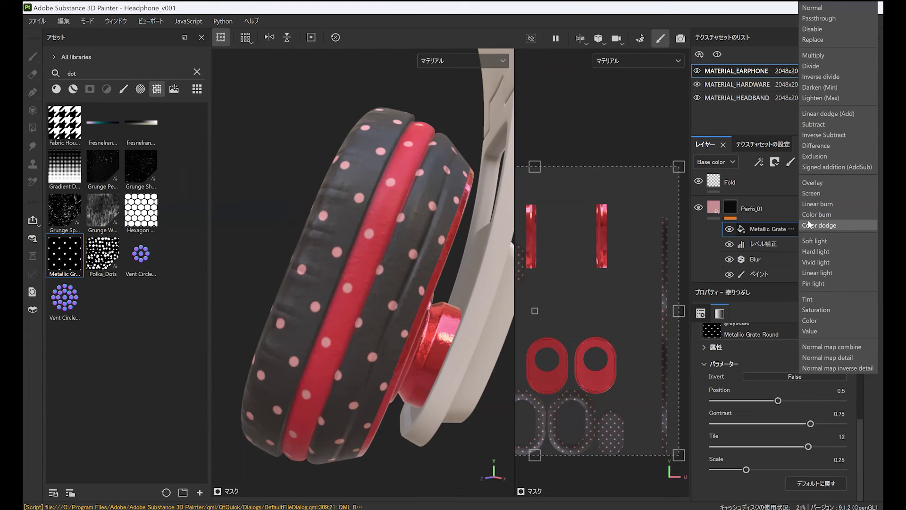
pyautogui.click(817, 120)
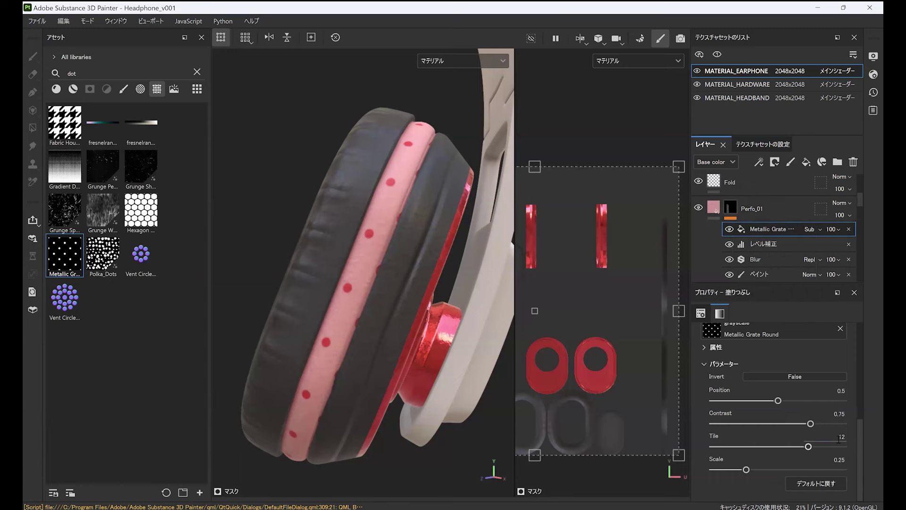
pyautogui.press('Return')
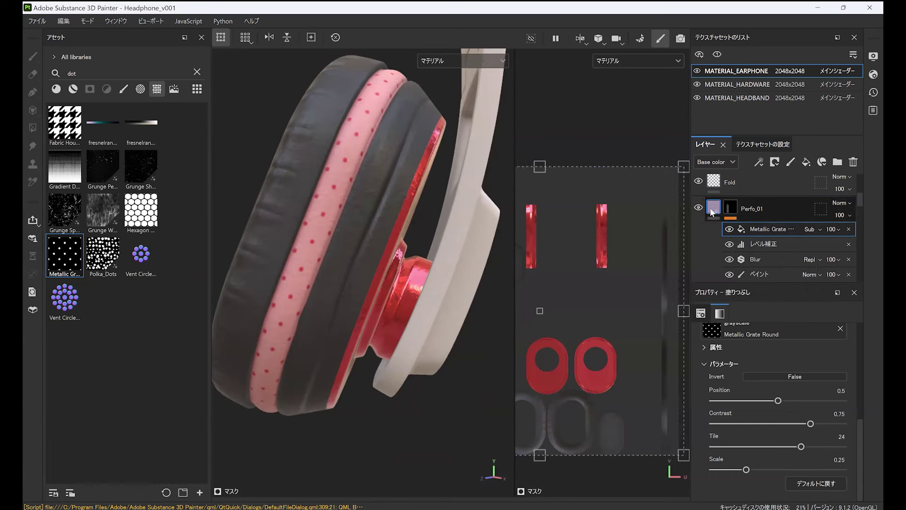
# Step: Restrict the Perfo_01 layer to the height channel and set its Height to about 0.6
pyautogui.click(717, 213)
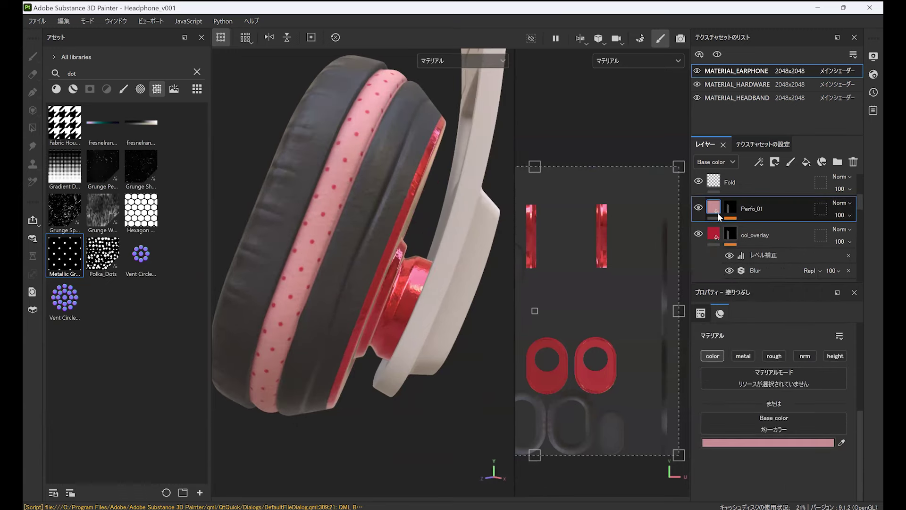
pyautogui.click(712, 356)
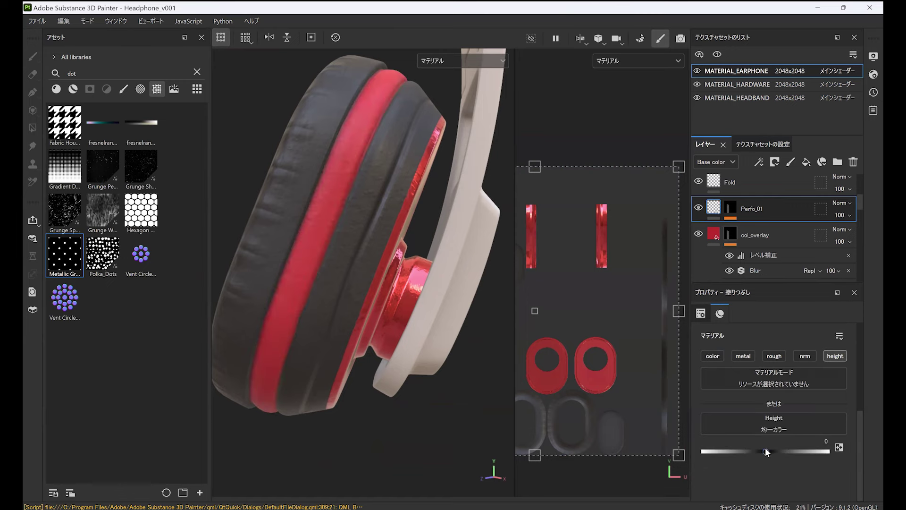
pyautogui.moveTo(766, 452); pyautogui.dragTo(797, 454)
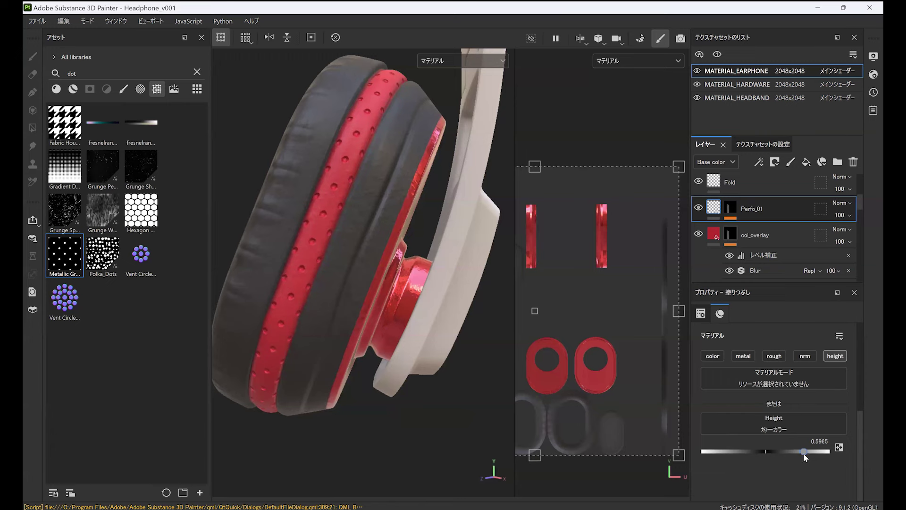
# Step: Add a Blur filter above the Metallic Grate fill in the Perfo_01 mask and set its Blur Intensity to 0.2
pyautogui.click(730, 207)
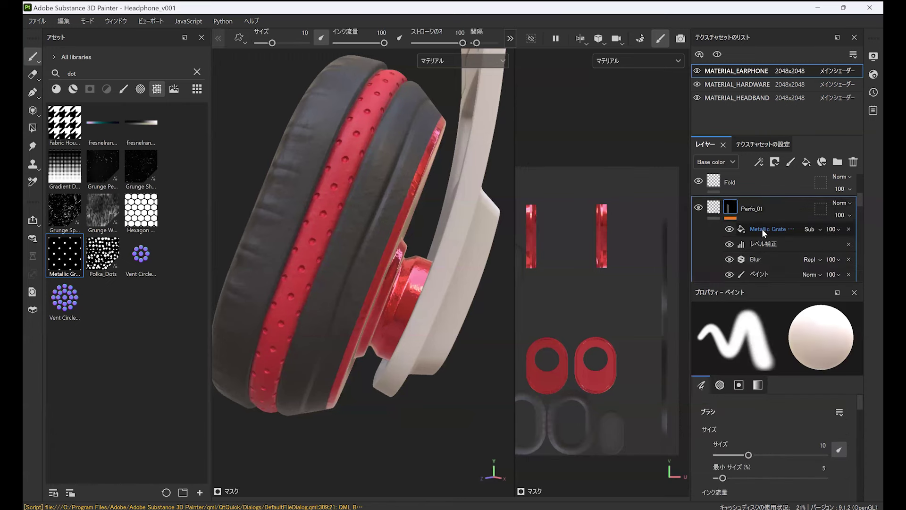
pyautogui.click(762, 228)
pyautogui.click(768, 166)
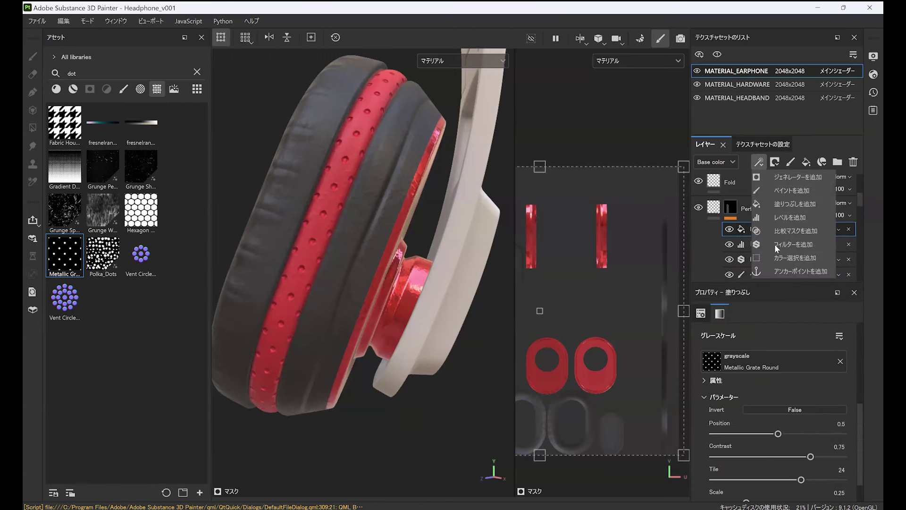
pyautogui.click(781, 258)
pyautogui.click(804, 343)
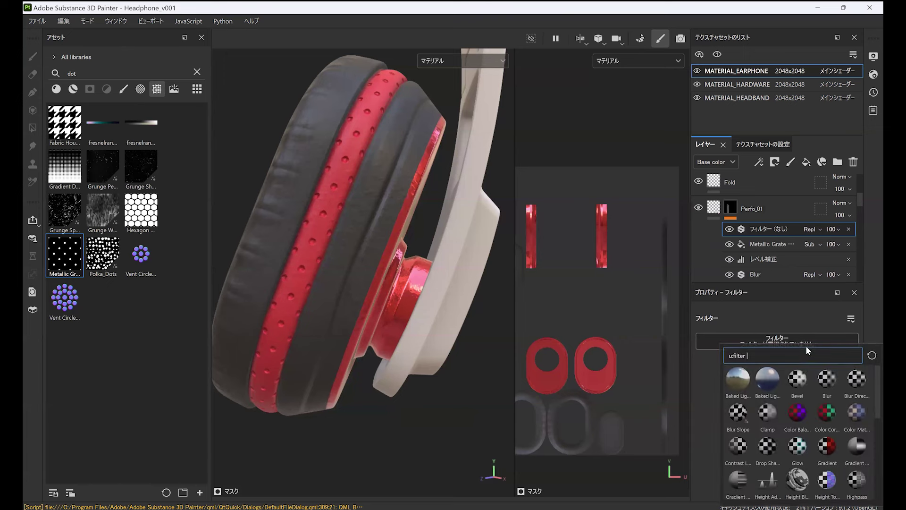
pyautogui.click(830, 379)
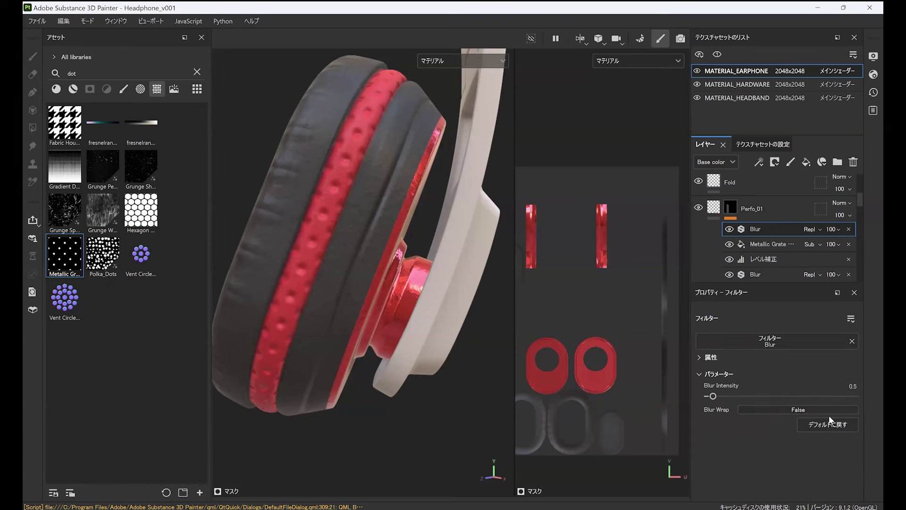
pyautogui.write('.2')
pyautogui.press('Return')
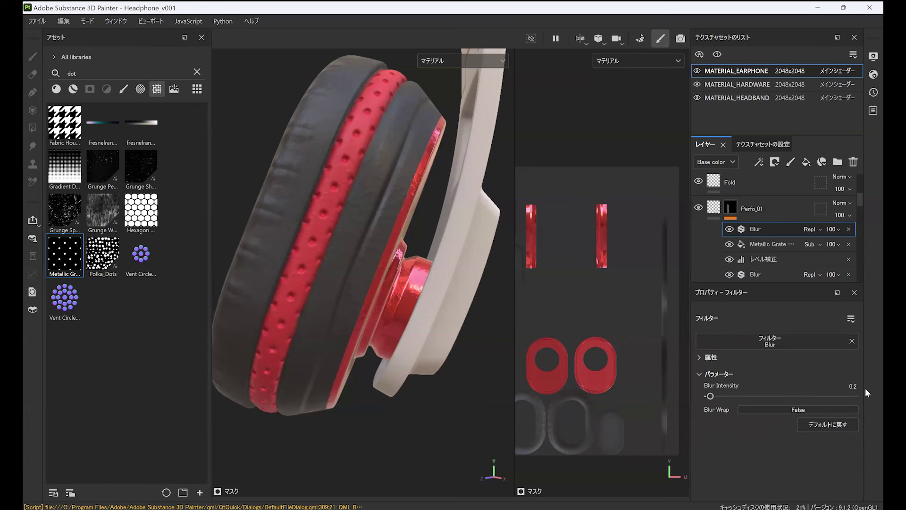
# Step: Create a fill layer named Perfo_02 above Metal Sandblasted and give it a black mask
pyautogui.moveTo(381, 281)
pyautogui.keyDown('alt'); pyautogui.mouseDown()
pyautogui.moveTo(404, 307)
pyautogui.moveTo(317, 309)
pyautogui.moveTo(352, 323)
pyautogui.moveTo(314, 330)
pyautogui.moveTo(411, 340)
pyautogui.moveTo(396, 328)
pyautogui.moveTo(364, 330)
pyautogui.moveTo(429, 339)
pyautogui.moveTo(333, 288)
pyautogui.moveTo(399, 273)
pyautogui.moveTo(393, 279)
pyautogui.mouseUp(); pyautogui.keyUp('alt')
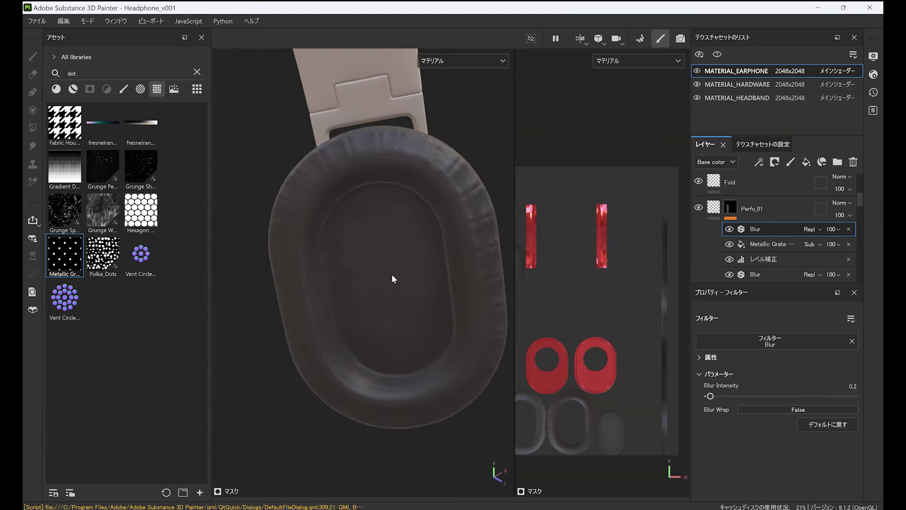
pyautogui.scroll(3, 860, 197)
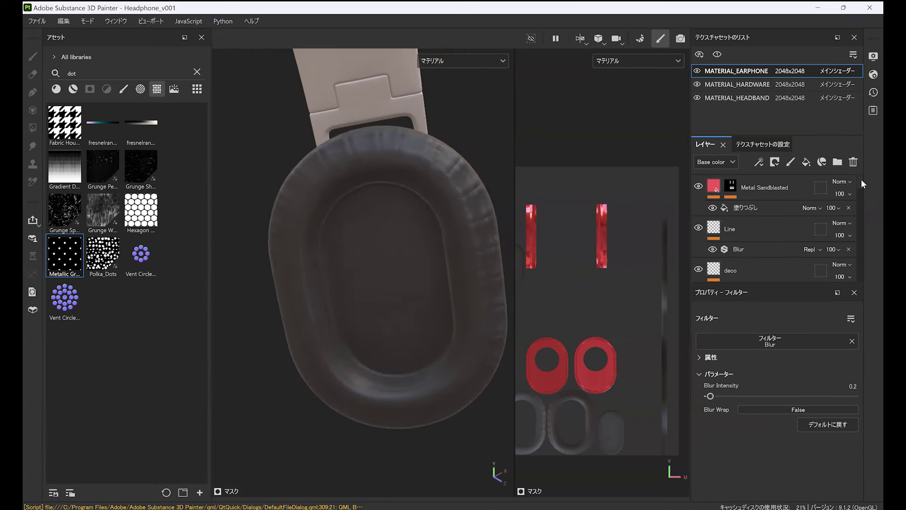
pyautogui.click(764, 184)
pyautogui.hotkey('ctrl', 'shift', 'f')
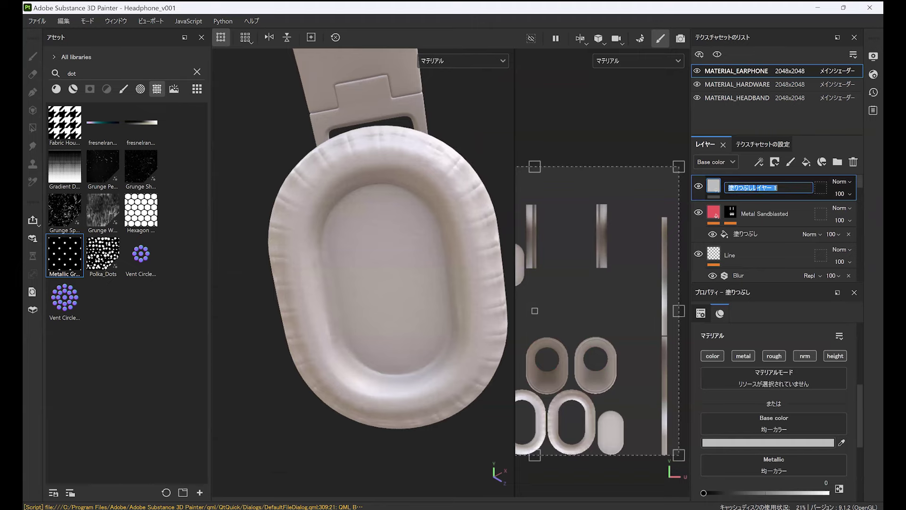
pyautogui.write('Per')
pyautogui.click(775, 162)
pyautogui.click(783, 189)
pyautogui.click(759, 163)
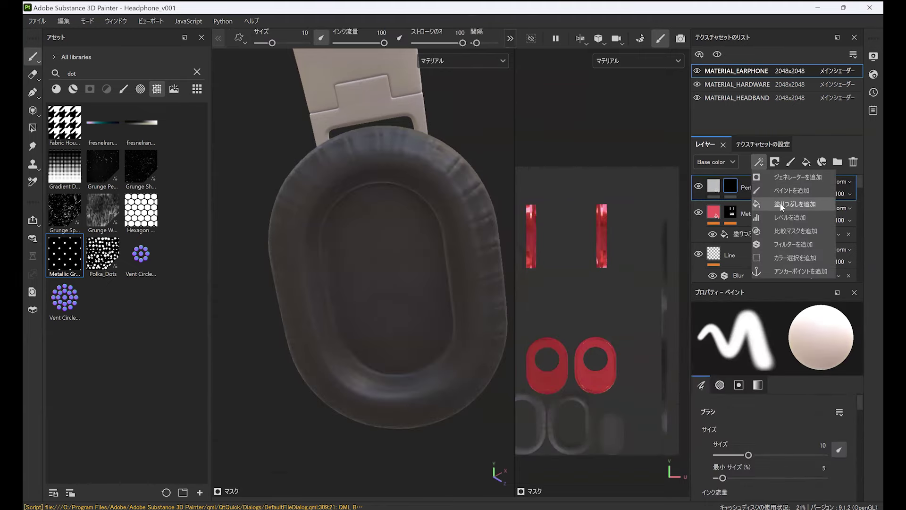
pyautogui.click(779, 203)
pyautogui.hotkey('ctrl', 'z')
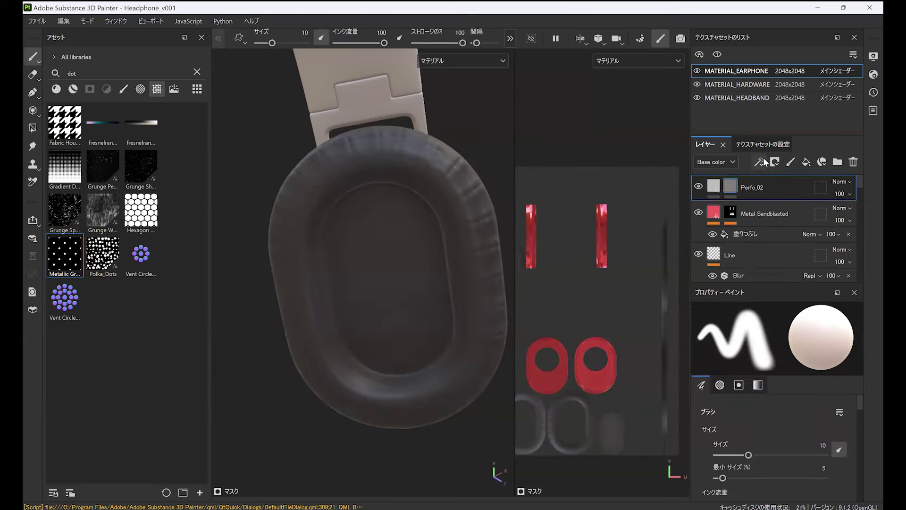
# Step: Add a Paint effect to the Perfo_02 layer's mask
pyautogui.click(763, 161)
pyautogui.click(772, 191)
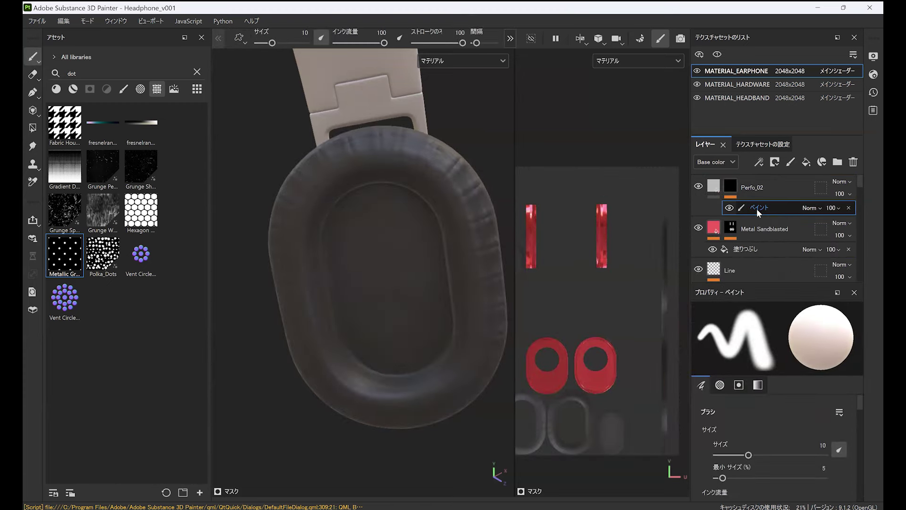
# Step: Fill the UV islands of the inner ear pad faces with white in the Perfo_02 mask using Polygon Fill
pyautogui.click(33, 129)
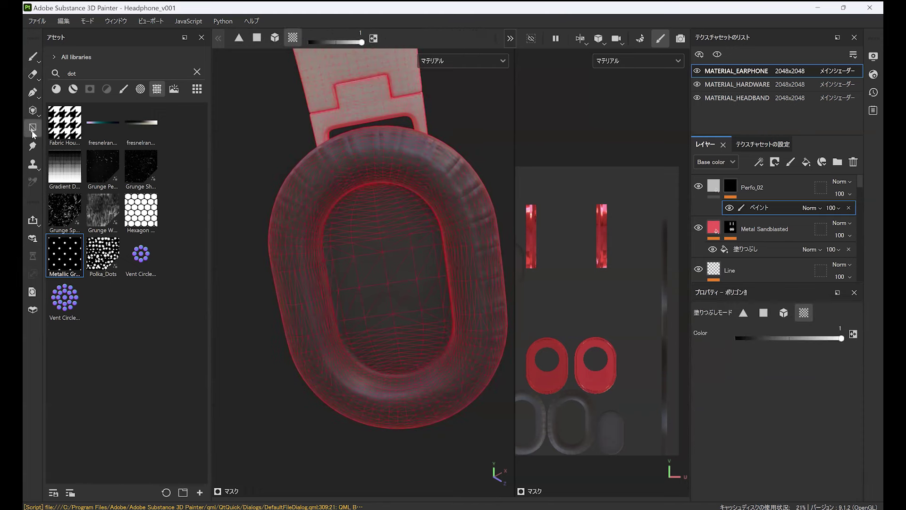
pyautogui.click(408, 274)
pyautogui.press('1')
pyautogui.keyDown('alt'); pyautogui.moveTo(410, 360); pyautogui.dragTo(302, 292); pyautogui.keyUp('alt')
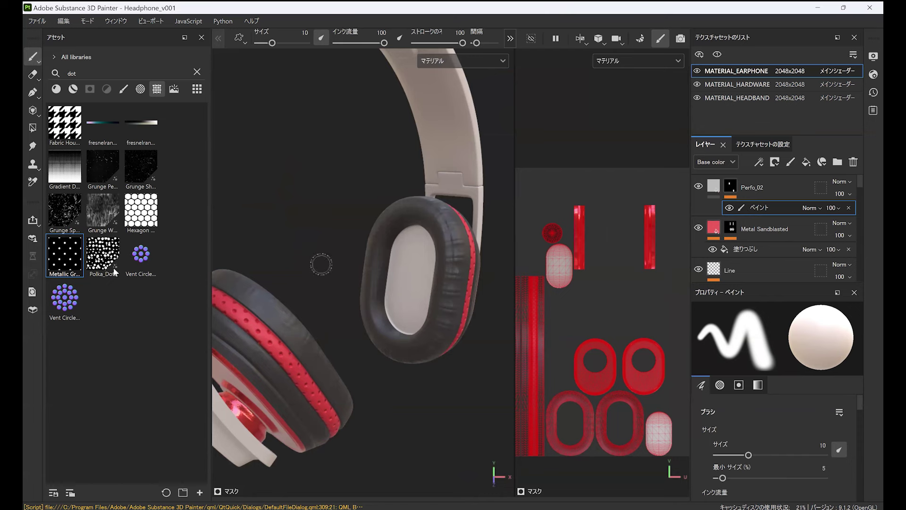
# Step: Add the Metallic Grate Round texture as a fill above the Paint effect in the Perfo_02 mask and set its Tile to 18
pyautogui.moveTo(102, 260); pyautogui.dragTo(761, 202)
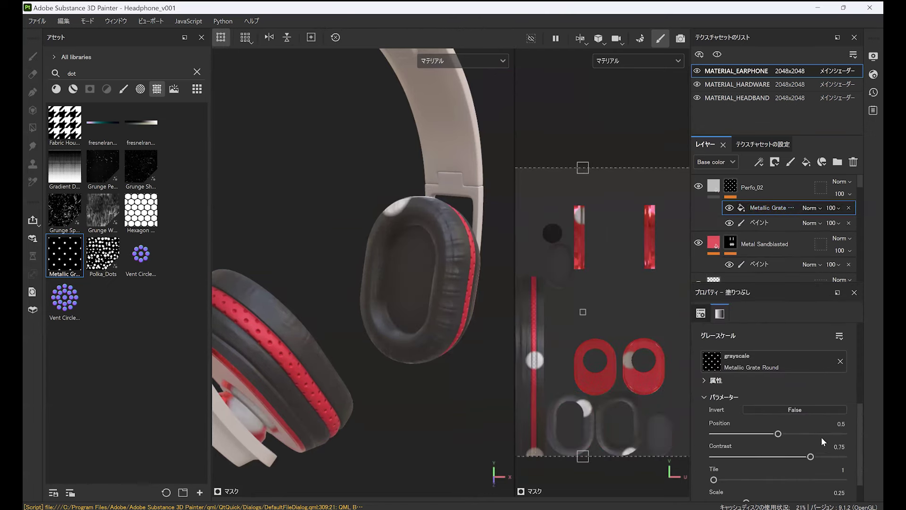
pyautogui.scroll(-1, 856, 442)
pyautogui.click(849, 439)
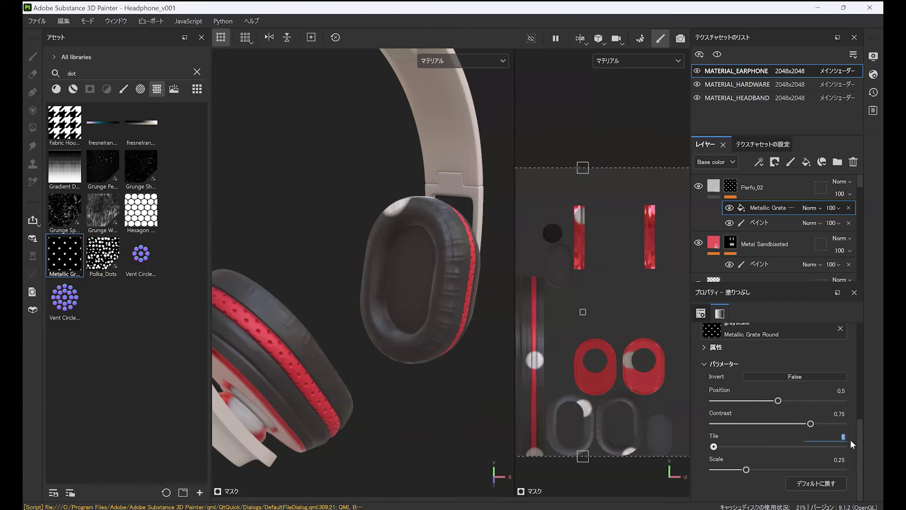
pyautogui.write('12')
pyautogui.press('Return')
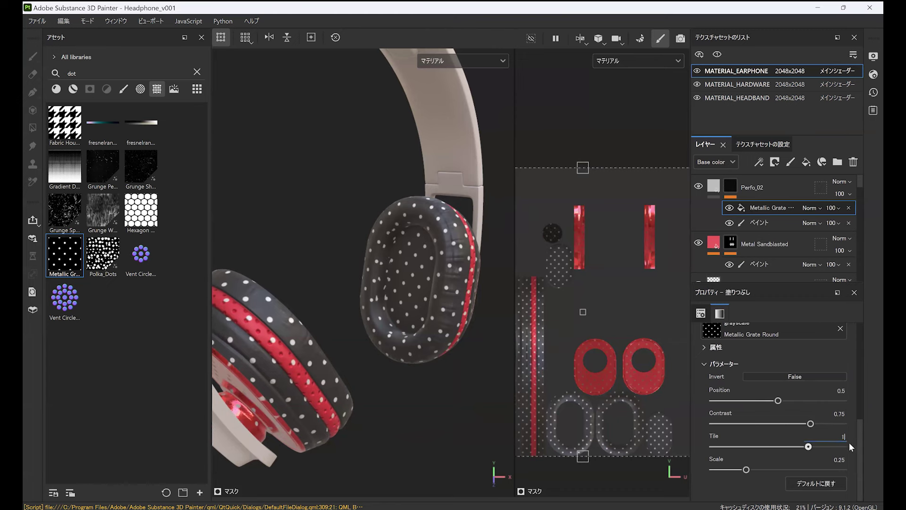
pyautogui.write('8')
pyautogui.press('Return')
pyautogui.scroll(4, 415, 291)
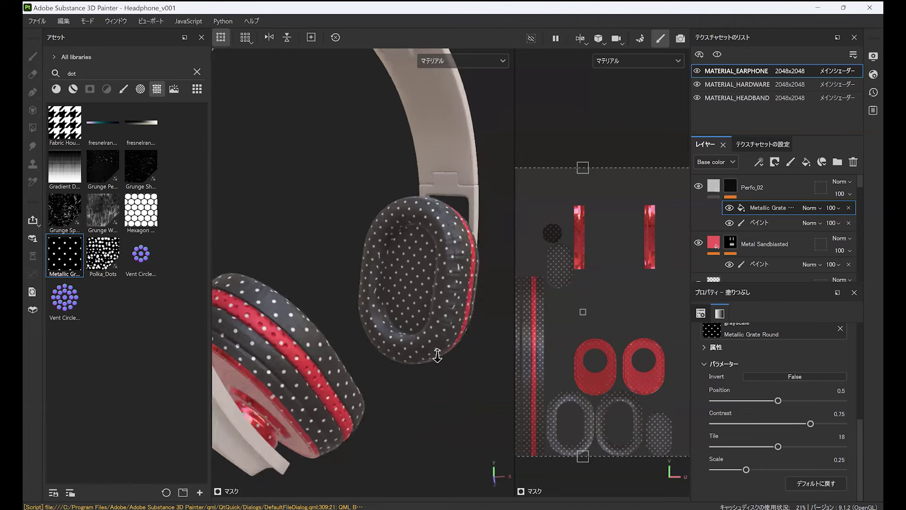
# Step: Set the blend mode of the Metallic Grate fill in the Perfo_02 mask to Subtract
pyautogui.click(810, 208)
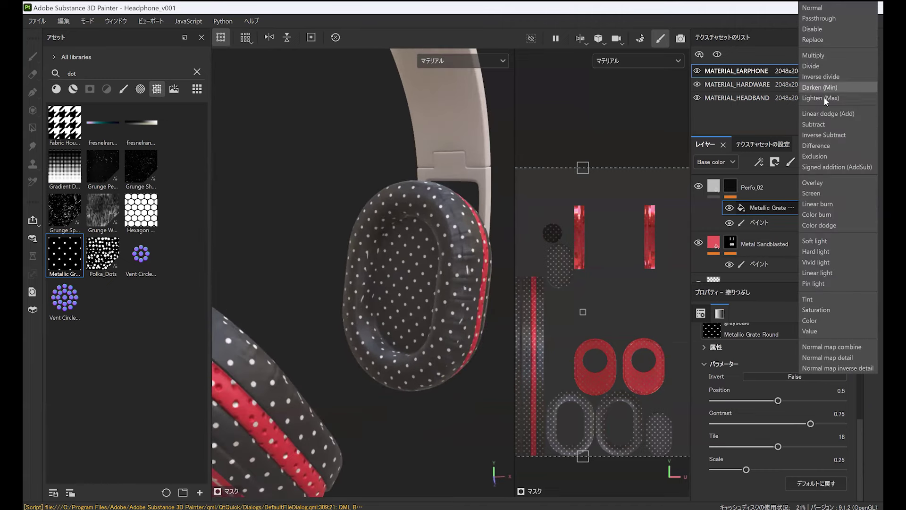
pyautogui.click(823, 125)
pyautogui.keyDown('alt'); pyautogui.moveTo(440, 300); pyautogui.dragTo(450, 302); pyautogui.keyUp('alt')
pyautogui.keyDown('alt'); pyautogui.moveTo(446, 321); pyautogui.dragTo(439, 419, button='right'); pyautogui.keyUp('alt')
# Step: Restrict the Perfo_02 layer to the height channel and set its Height to about 0.57
pyautogui.click(714, 186)
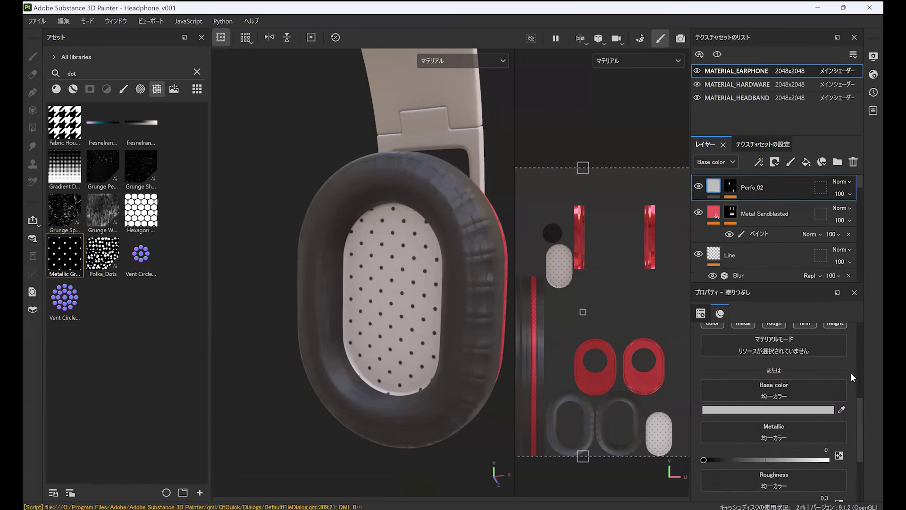
pyautogui.click(836, 324)
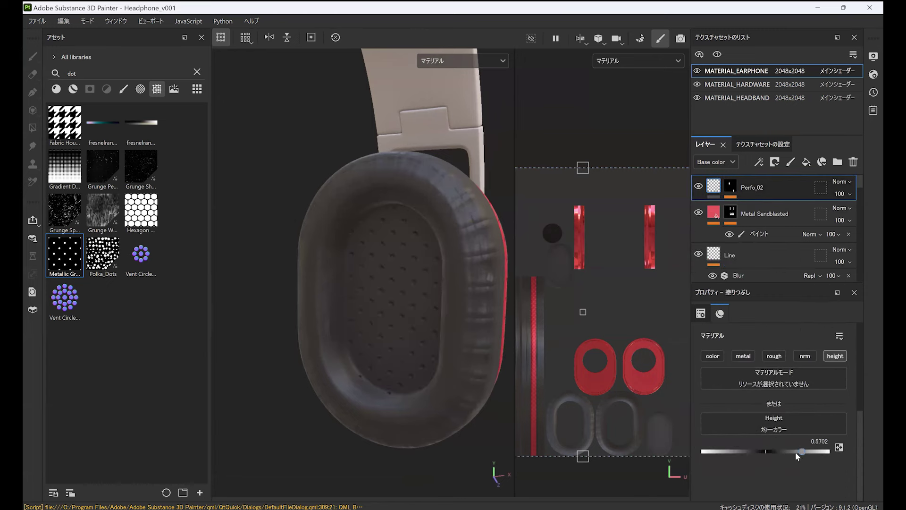
pyautogui.moveTo(802, 455); pyautogui.dragTo(801, 455)
pyautogui.keyDown('alt'); pyautogui.moveTo(415, 348); pyautogui.dragTo(460, 302); pyautogui.keyUp('alt')
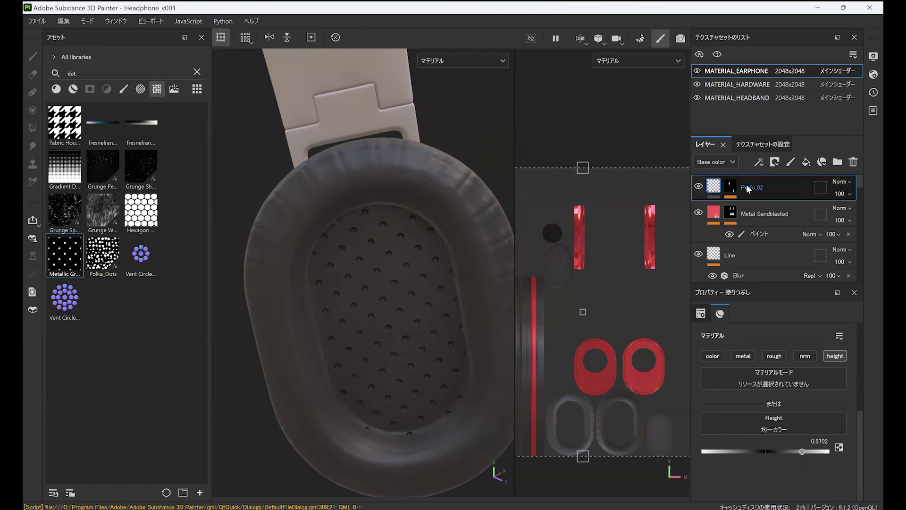
# Step: Add a filter effect above the Metallic Grate fill in the Perfo_02 mask and open its filter selection
pyautogui.click(730, 187)
pyautogui.click(758, 206)
pyautogui.click(760, 162)
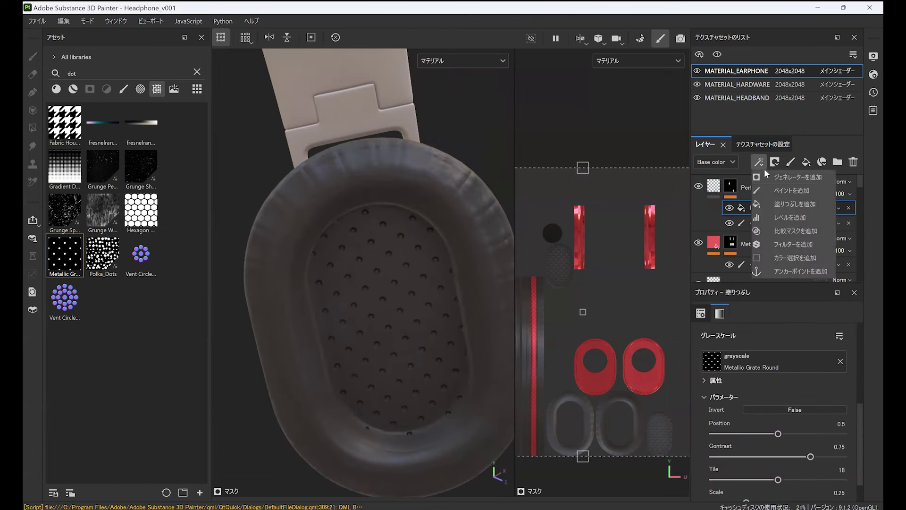
pyautogui.click(783, 248)
pyautogui.click(813, 344)
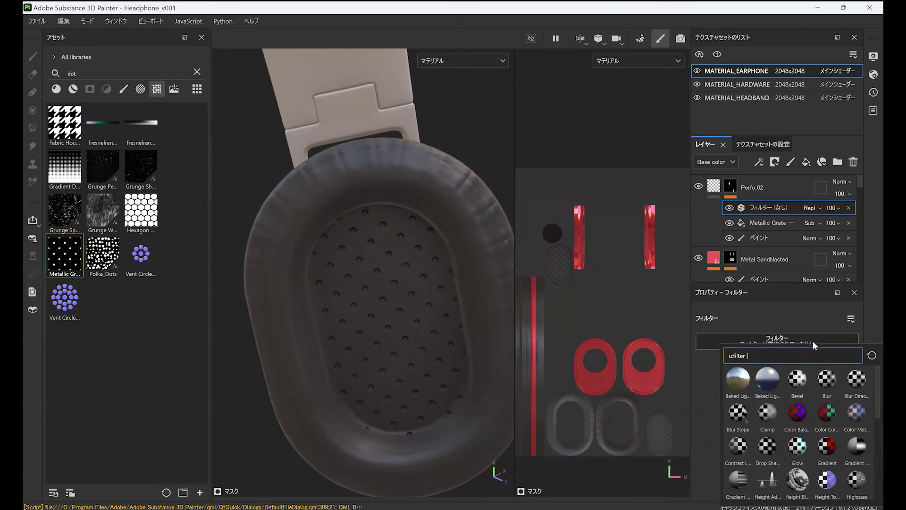
# Step: Apply the Blur filter to the Perfo_02 layer's mask with a Blur Intensity of 0.3
pyautogui.click(827, 382)
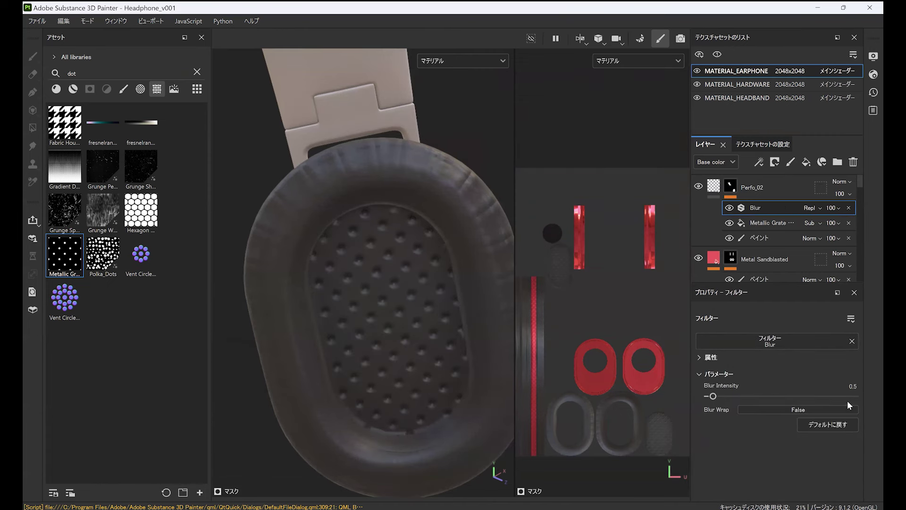
pyautogui.write('0.3')
pyautogui.press('Return')
# Step: Set the Scale of the Metallic Grate Round fill in the Perfo_02 mask to 0.47
pyautogui.click(766, 222)
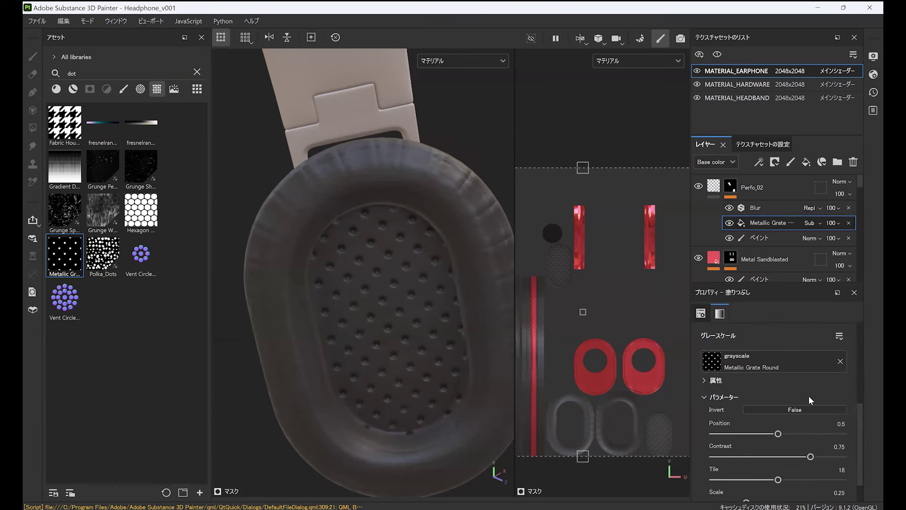
pyautogui.scroll(-2, 859, 420)
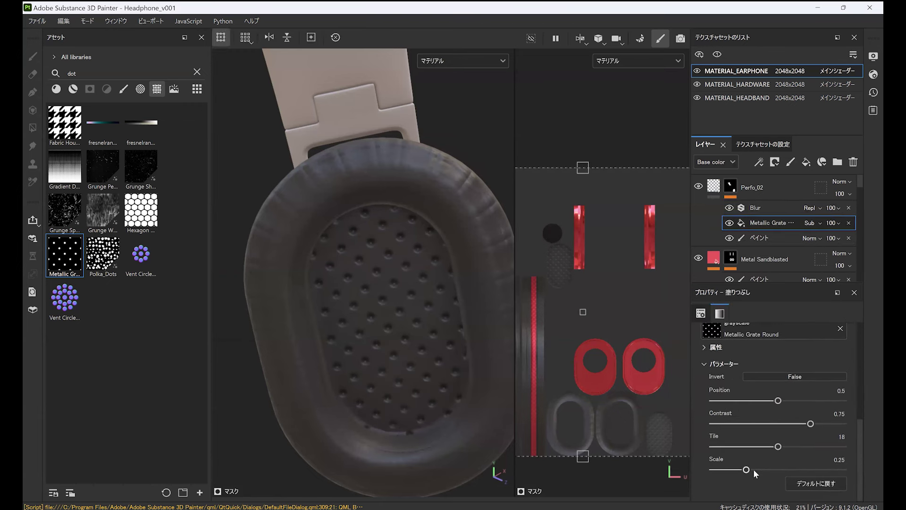
pyautogui.moveTo(747, 470); pyautogui.dragTo(775, 470)
# Step: Frame the whole headphones, preview them in an Iray render, and return to painting mode
pyautogui.keyDown('alt'); pyautogui.moveTo(427, 283); pyautogui.dragTo(371, 283); pyautogui.keyUp('alt')
pyautogui.press('f')
pyautogui.press('f')
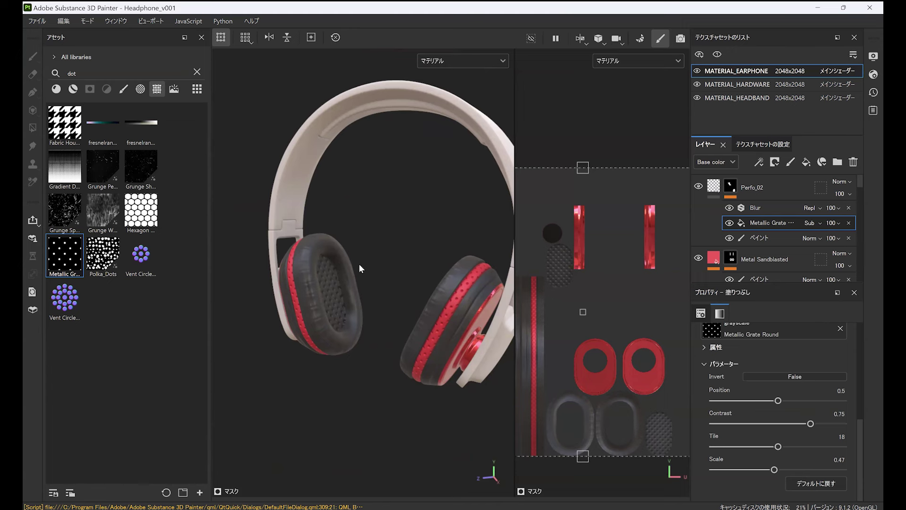
pyautogui.scroll(3, 363, 283)
pyautogui.click(677, 39)
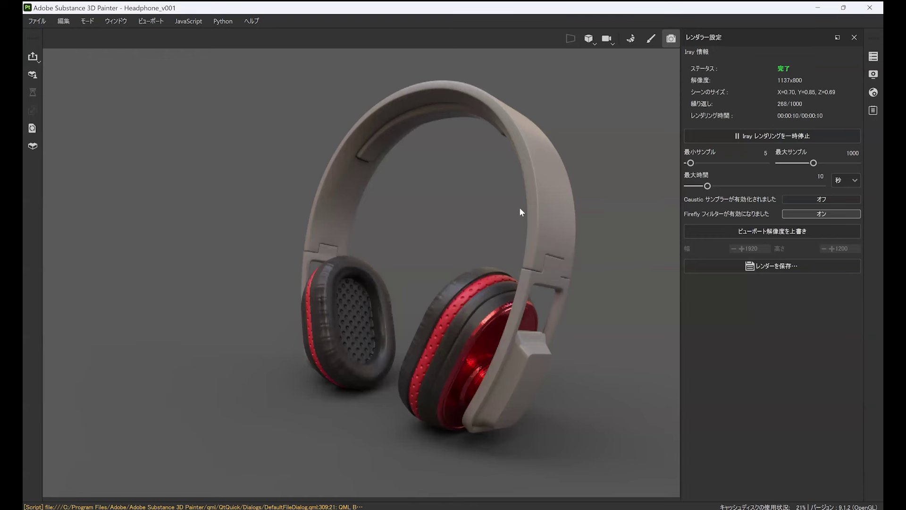
pyautogui.click(649, 40)
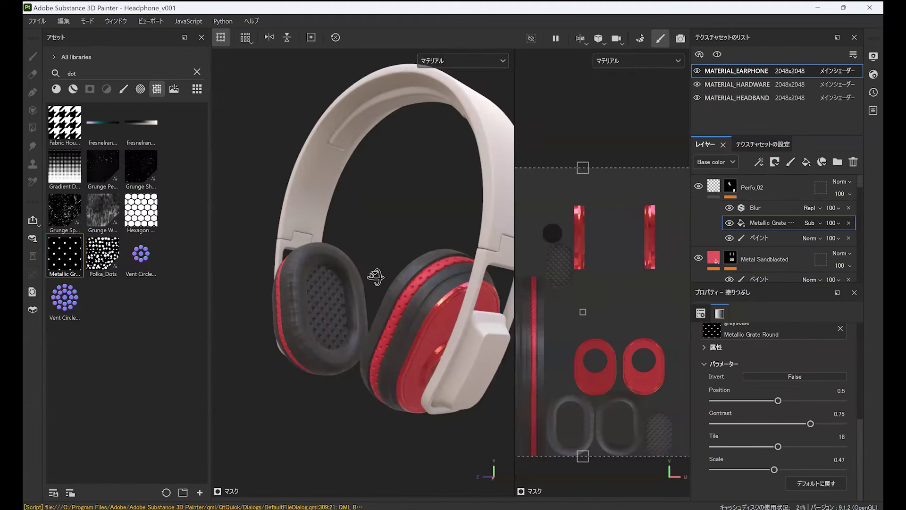
pyautogui.moveTo(376, 277)
pyautogui.keyDown('alt'); pyautogui.mouseDown()
pyautogui.moveTo(378, 269)
pyautogui.moveTo(364, 267)
pyautogui.moveTo(374, 273)
pyautogui.moveTo(357, 278)
pyautogui.moveTo(372, 269)
pyautogui.mouseUp(); pyautogui.keyUp('alt')
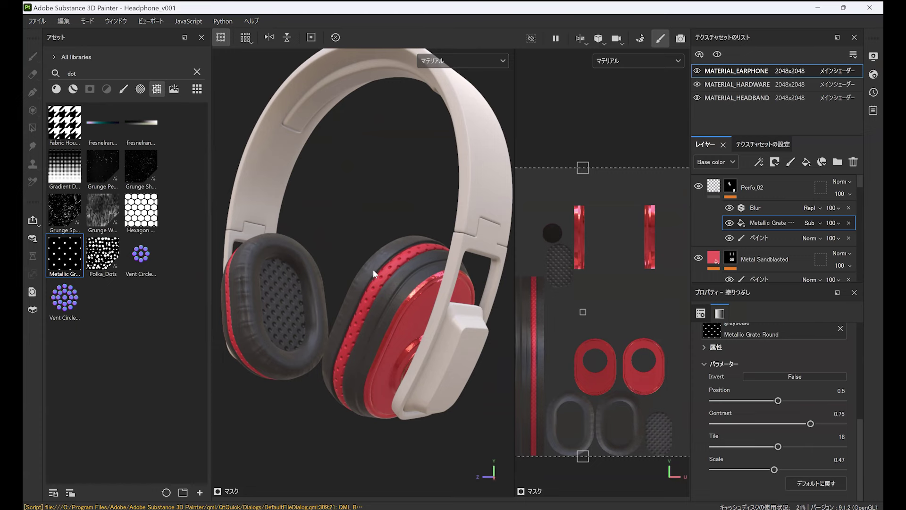
# Step: Add the project's MATERIAL_EARPHONE ambient occlusion mesh map above the Perfo_02 layer as a Base color fill layer
pyautogui.click(774, 188)
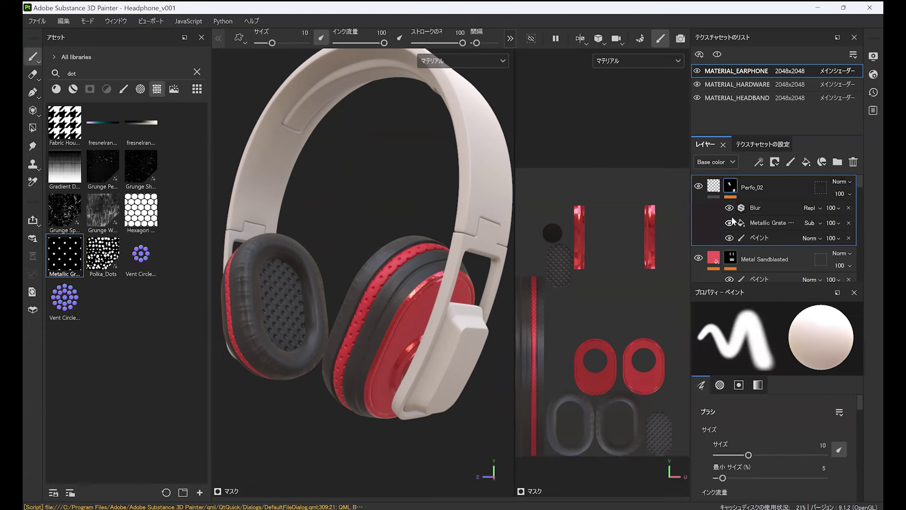
pyautogui.click(196, 72)
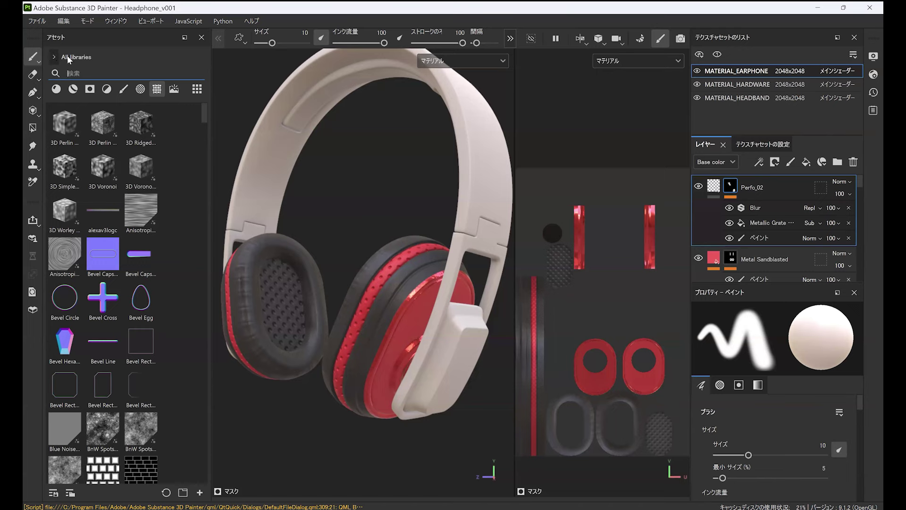
pyautogui.click(54, 57)
pyautogui.click(65, 80)
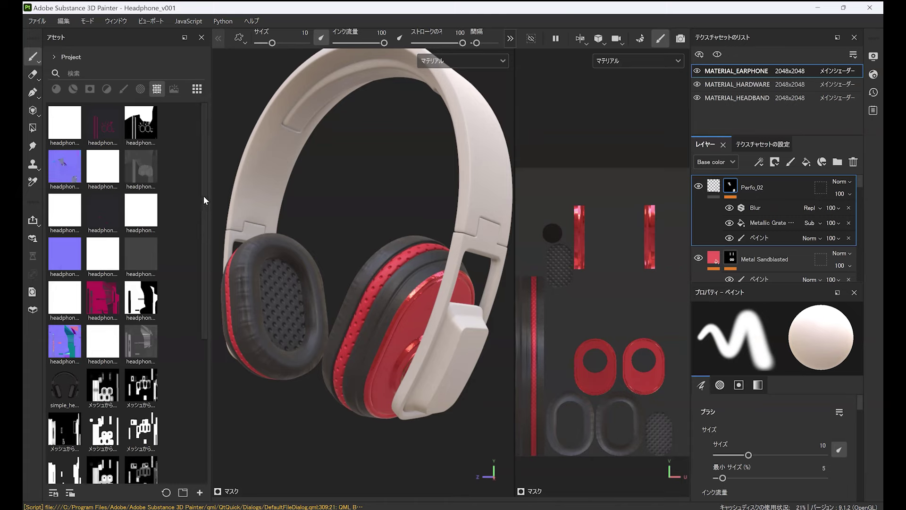
pyautogui.moveTo(205, 192); pyautogui.dragTo(208, 270)
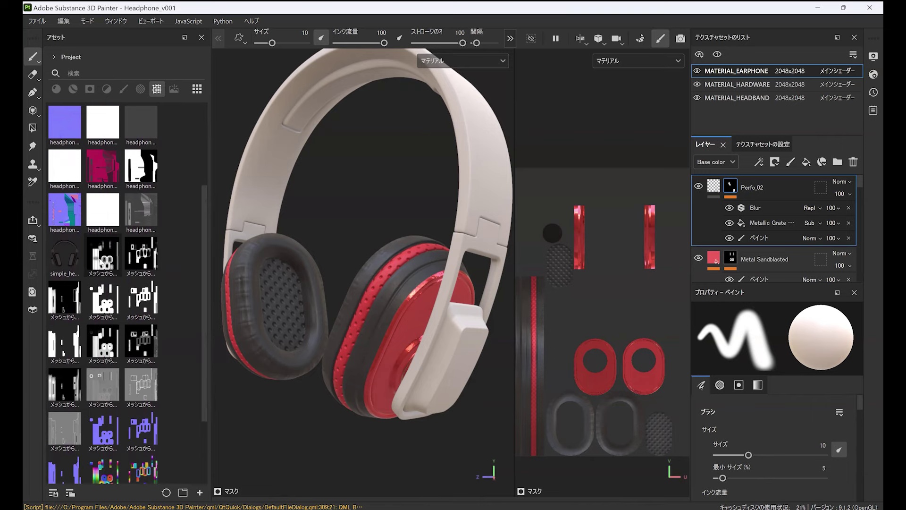
pyautogui.moveTo(101, 263)
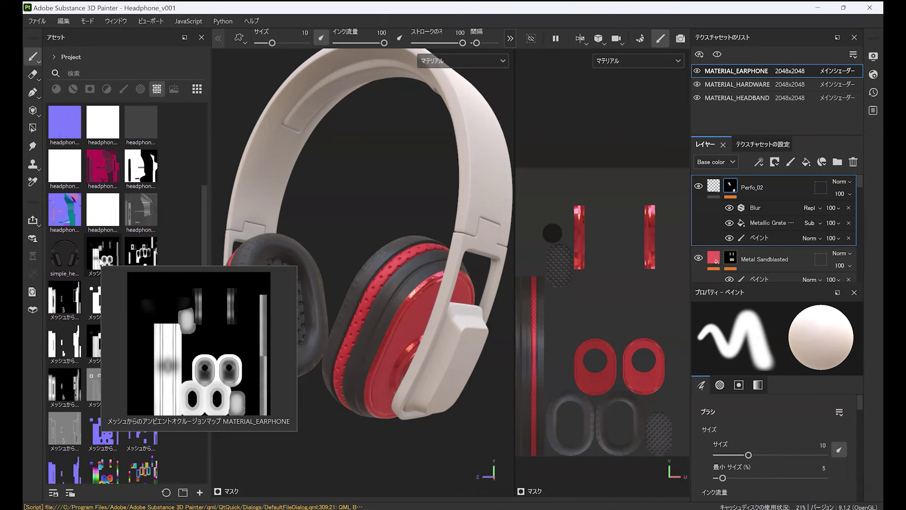
pyautogui.moveTo(100, 262); pyautogui.dragTo(650, 254)
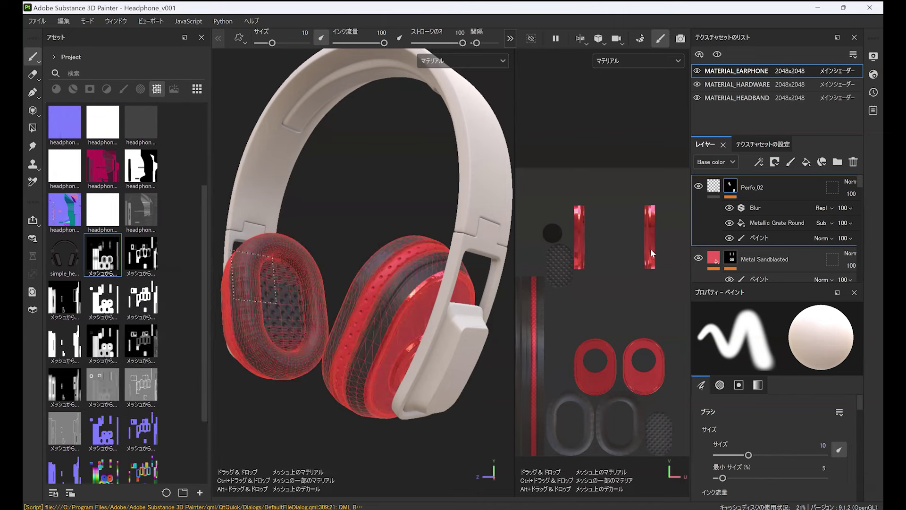
pyautogui.moveTo(786, 191); pyautogui.dragTo(776, 184)
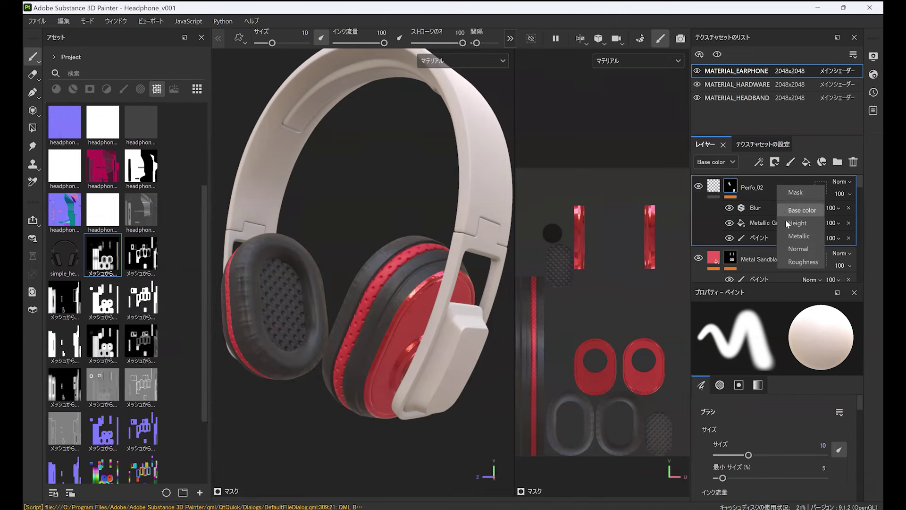
pyautogui.click(787, 210)
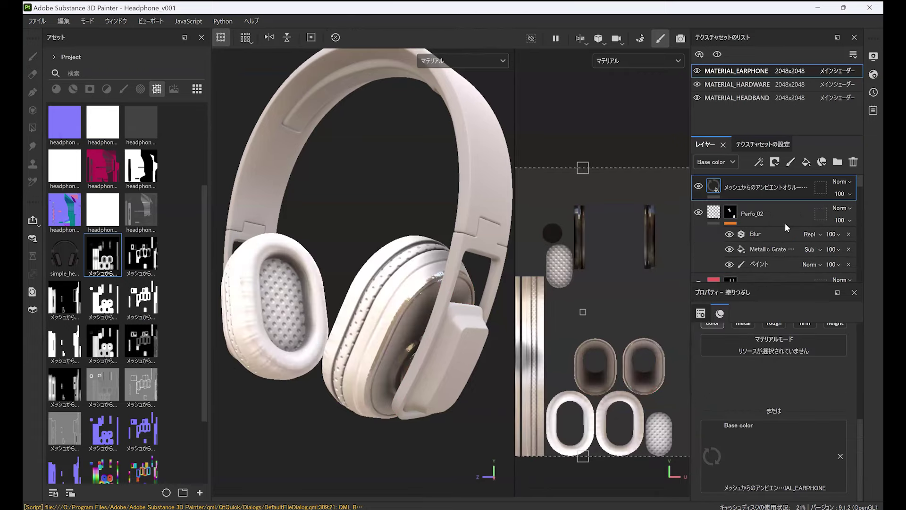
# Step: Examine the ambient occlusion shading on the ear cups up close and from different angles
pyautogui.keyDown('alt'); pyautogui.moveTo(387, 264); pyautogui.dragTo(429, 364); pyautogui.keyUp('alt')
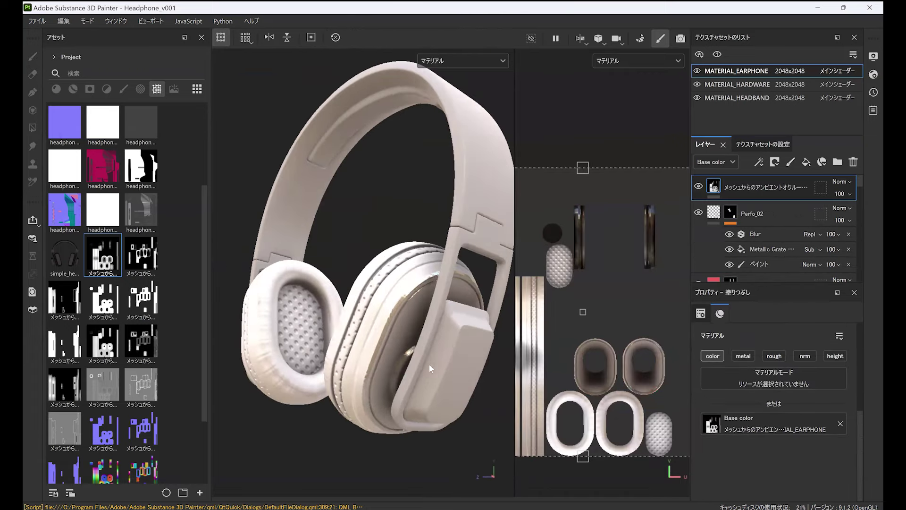
pyautogui.scroll(5, 446, 336)
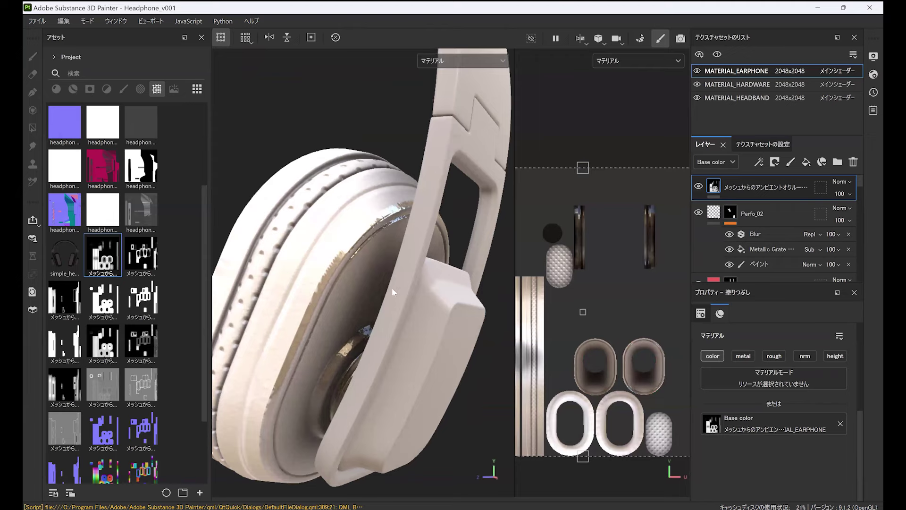
pyautogui.keyDown('alt'); pyautogui.moveTo(422, 291); pyautogui.dragTo(454, 297); pyautogui.keyUp('alt')
pyautogui.keyDown('alt'); pyautogui.moveTo(377, 283); pyautogui.dragTo(391, 256); pyautogui.keyUp('alt')
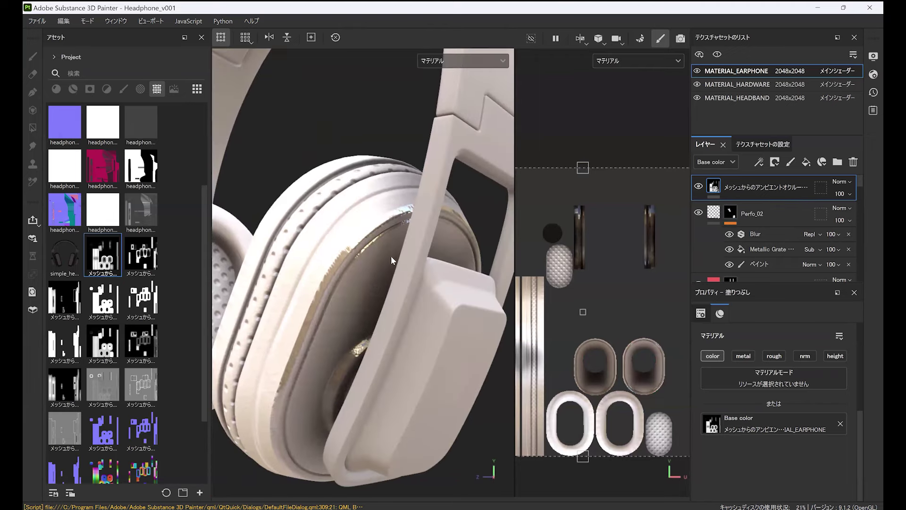
pyautogui.scroll(-5, 368, 294)
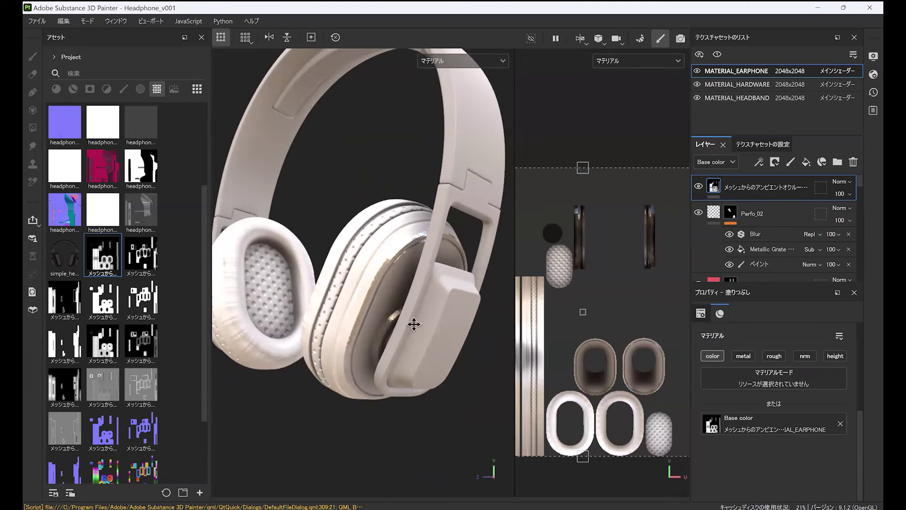
pyautogui.keyDown('alt'); pyautogui.moveTo(412, 324); pyautogui.dragTo(374, 317, button='right'); pyautogui.keyUp('alt')
pyautogui.keyDown('alt'); pyautogui.moveTo(330, 338); pyautogui.dragTo(472, 292); pyautogui.keyUp('alt')
# Step: Add a Base color Levels adjustment to the ambient occlusion layer, with input midtone 1.072 and input white 0.783
pyautogui.click(758, 162)
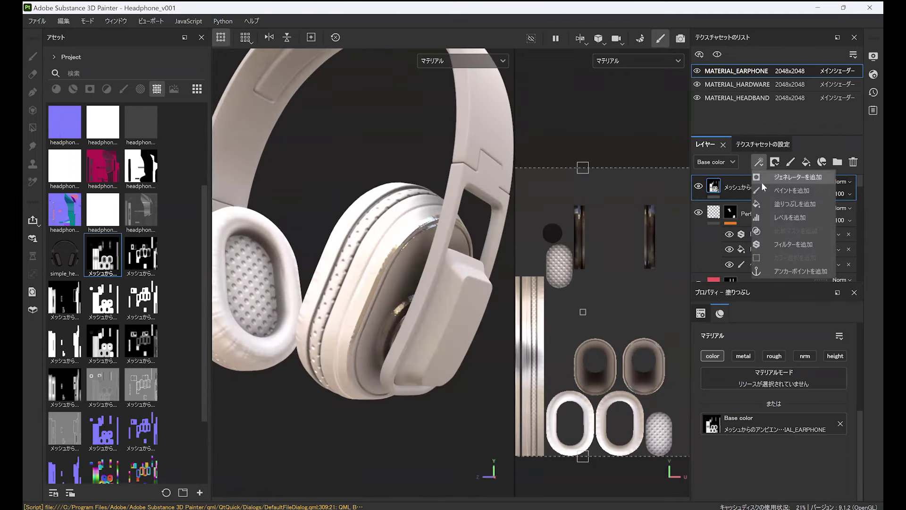
pyautogui.click(772, 217)
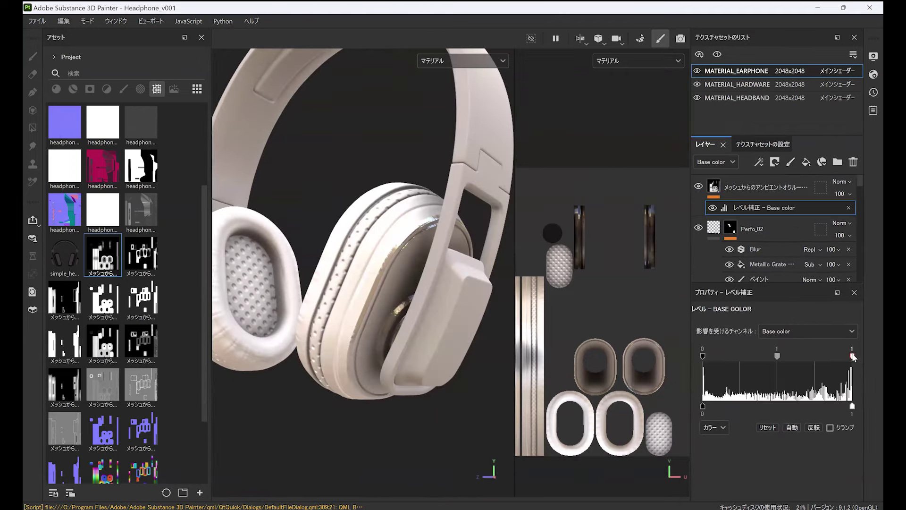
pyautogui.moveTo(852, 357); pyautogui.dragTo(788, 355)
pyautogui.moveTo(702, 356); pyautogui.dragTo(748, 358)
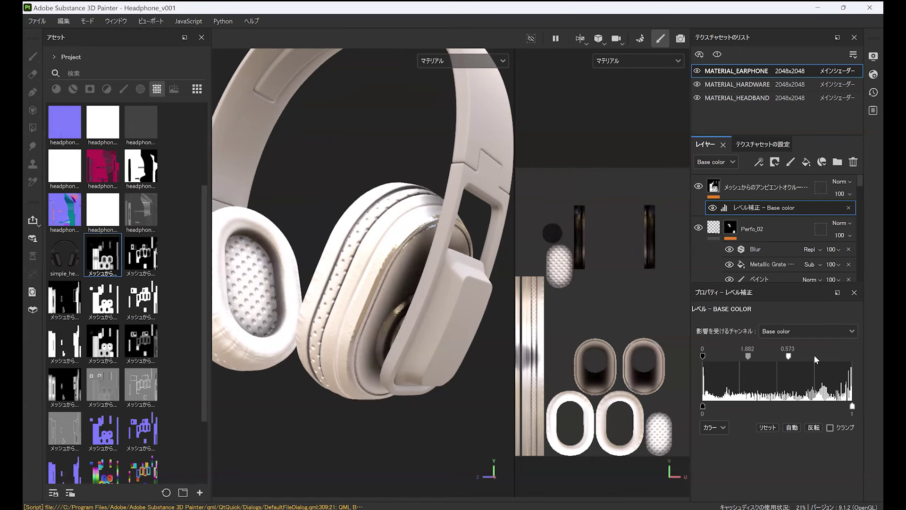
pyautogui.moveTo(789, 357); pyautogui.dragTo(820, 357)
pyautogui.moveTo(764, 357); pyautogui.dragTo(761, 357)
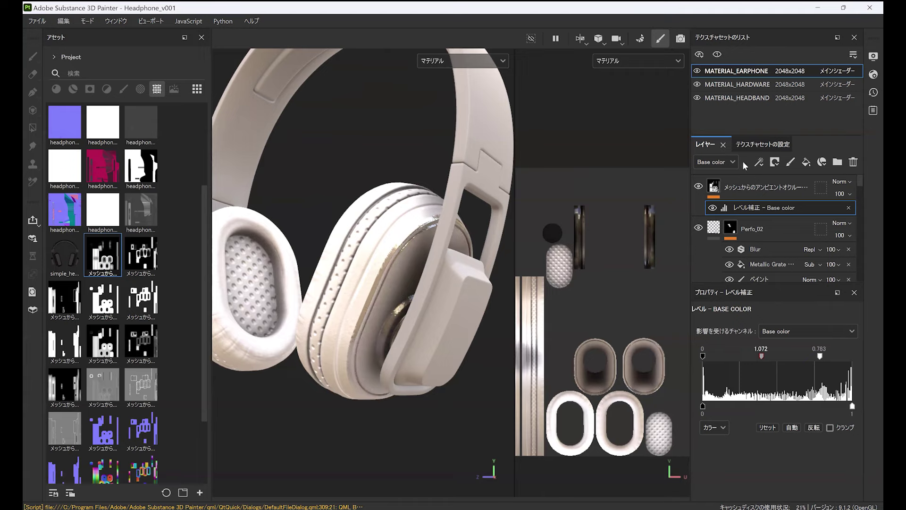
# Step: Set the ambient occlusion layer's Base color blend mode to Multiply
pyautogui.click(763, 188)
pyautogui.click(837, 183)
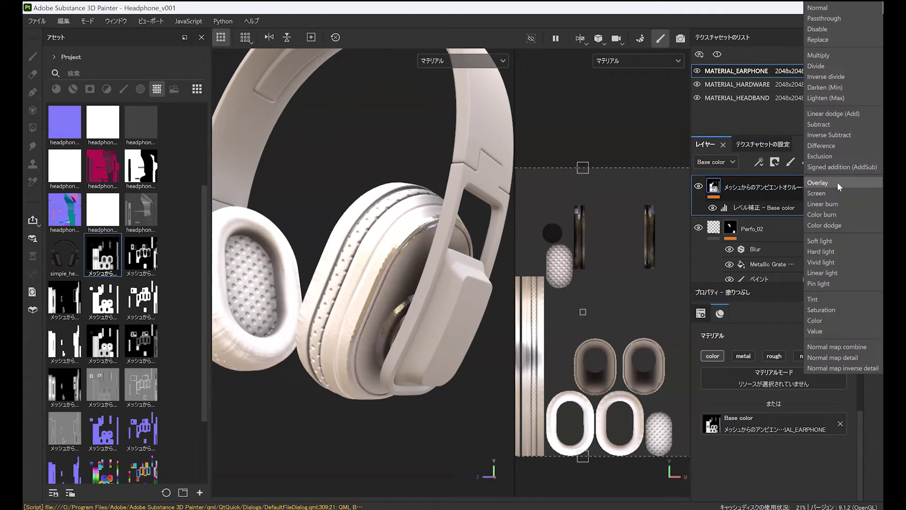
pyautogui.click(828, 54)
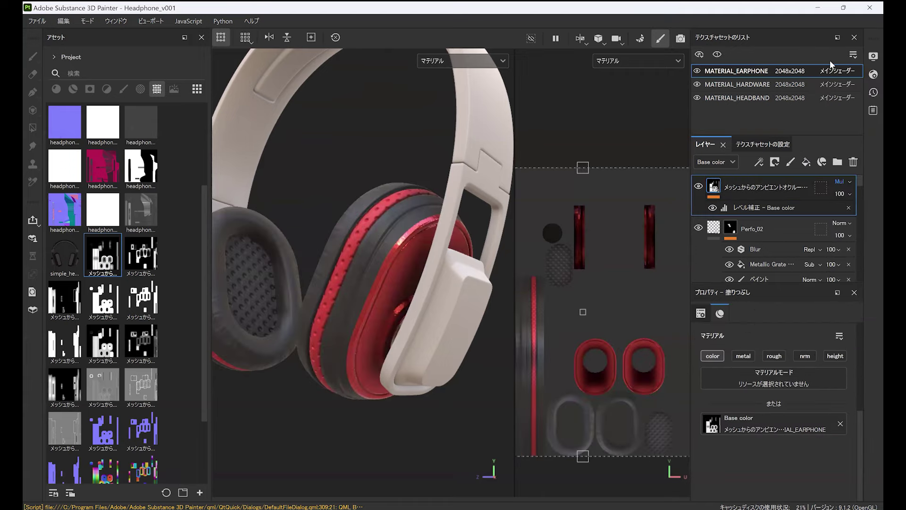
# Step: Compare the ear cups from several angles with the ambient occlusion layer hidden and shown
pyautogui.keyDown('alt'); pyautogui.moveTo(283, 330); pyautogui.dragTo(404, 293); pyautogui.keyUp('alt')
pyautogui.keyDown('alt'); pyautogui.moveTo(392, 366); pyautogui.dragTo(423, 293, button='right'); pyautogui.keyUp('alt')
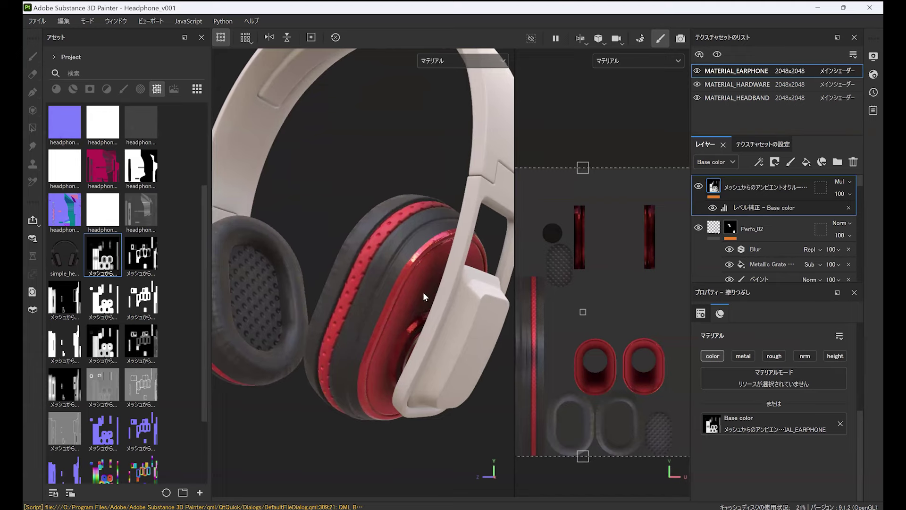
pyautogui.moveTo(409, 308)
pyautogui.keyDown('alt'); pyautogui.mouseDown()
pyautogui.moveTo(426, 278)
pyautogui.moveTo(423, 305)
pyautogui.mouseUp(); pyautogui.keyUp('alt')
pyautogui.keyDown('alt'); pyautogui.moveTo(353, 386); pyautogui.dragTo(357, 380, button='right'); pyautogui.keyUp('alt')
pyautogui.keyDown('alt'); pyautogui.moveTo(356, 380); pyautogui.dragTo(396, 280); pyautogui.keyUp('alt')
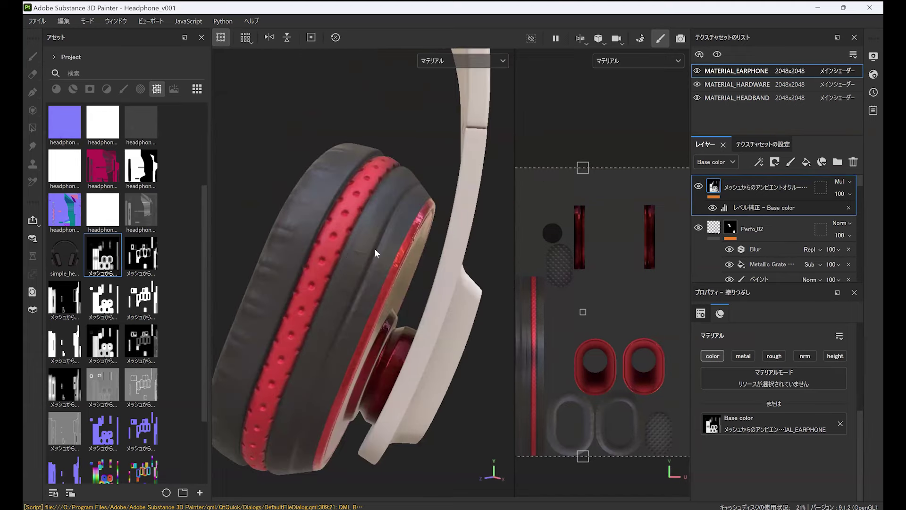
pyautogui.click(697, 186)
pyautogui.click(697, 186)
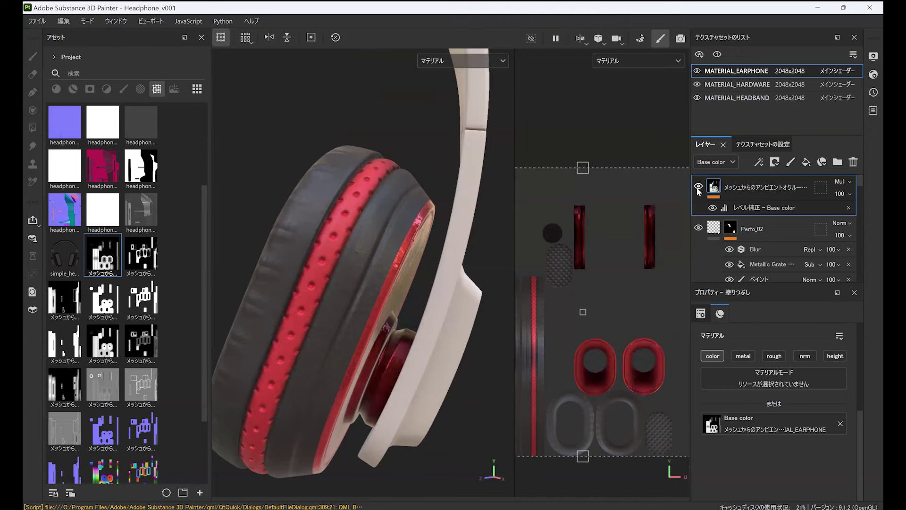
pyautogui.click(697, 187)
pyautogui.click(697, 187)
pyautogui.click(696, 187)
pyautogui.click(696, 186)
pyautogui.keyDown('alt'); pyautogui.moveTo(349, 189); pyautogui.dragTo(389, 262); pyautogui.keyUp('alt')
pyautogui.keyDown('alt'); pyautogui.moveTo(385, 299); pyautogui.dragTo(412, 283); pyautogui.keyUp('alt')
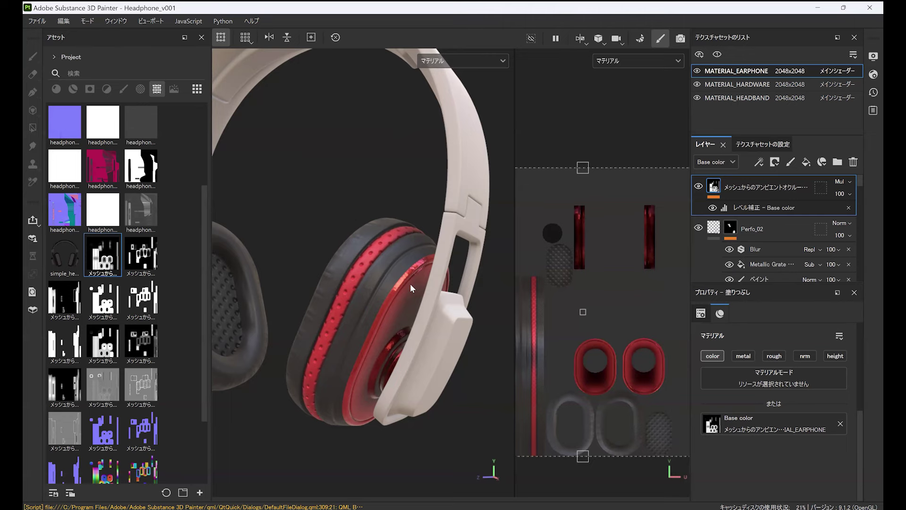
pyautogui.keyDown('alt'); pyautogui.moveTo(410, 284); pyautogui.dragTo(416, 222, button='right'); pyautogui.keyUp('alt')
# Step: In the MATERIAL_HARDWARE texture set, search the assets for "plast" and add the Plastic Grip material above the Final folder
pyautogui.click(739, 84)
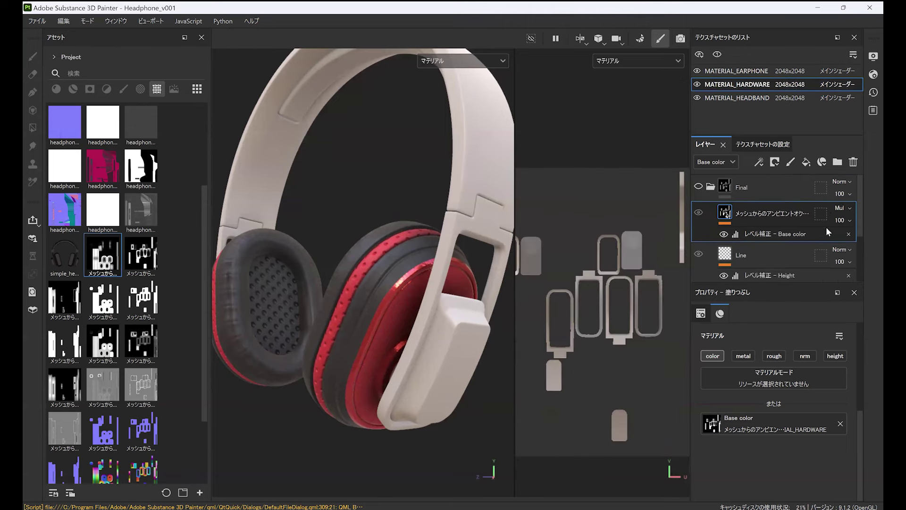
pyautogui.click(766, 191)
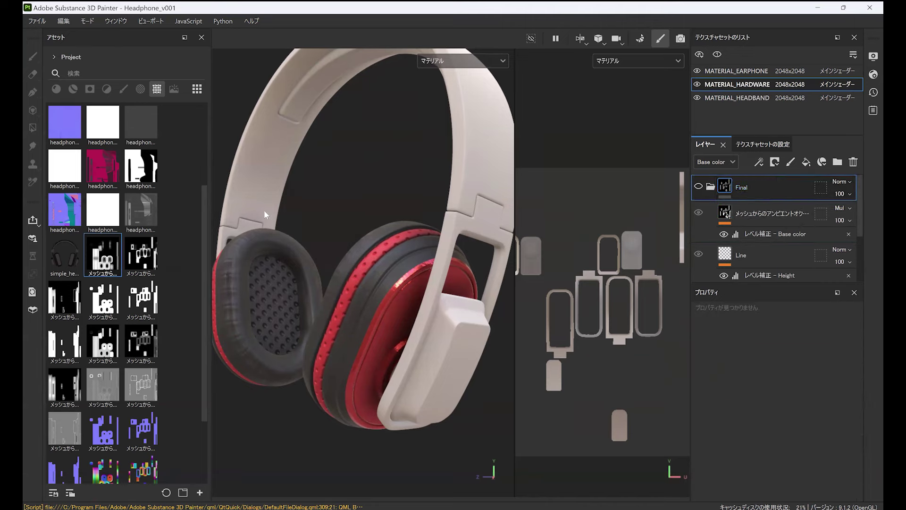
pyautogui.click(80, 73)
pyautogui.write('plast')
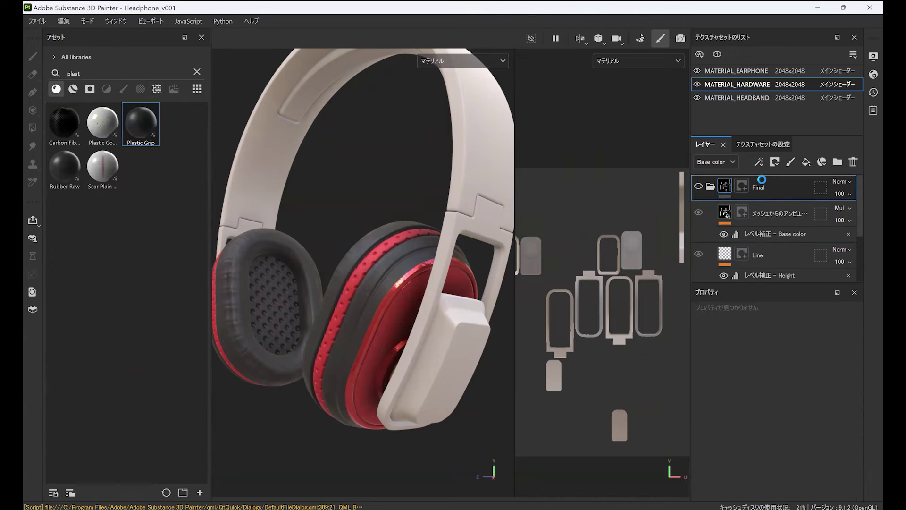
pyautogui.moveTo(141, 124); pyautogui.dragTo(761, 179)
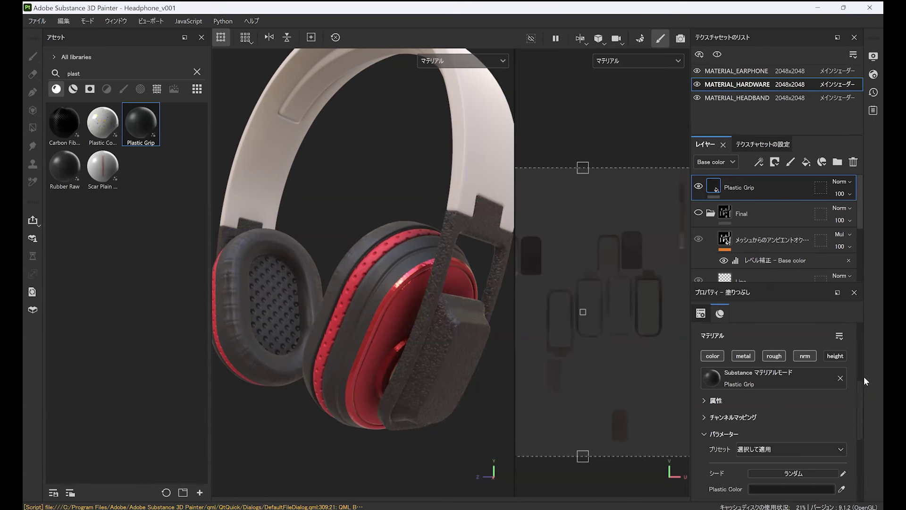
# Step: Change the Plastic Grip layer's projection from UV to tri-planar
pyautogui.scroll(5, 864, 375)
pyautogui.click(786, 354)
pyautogui.click(767, 390)
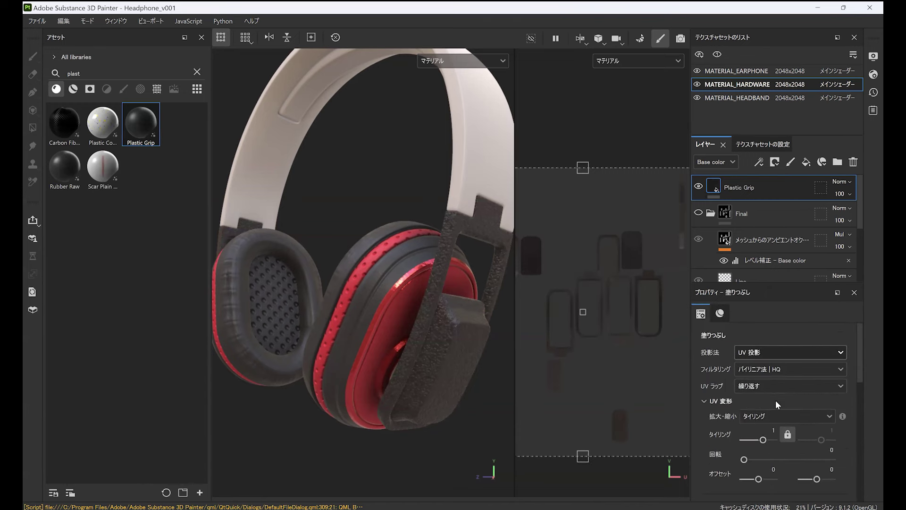
pyautogui.scroll(-3, 859, 383)
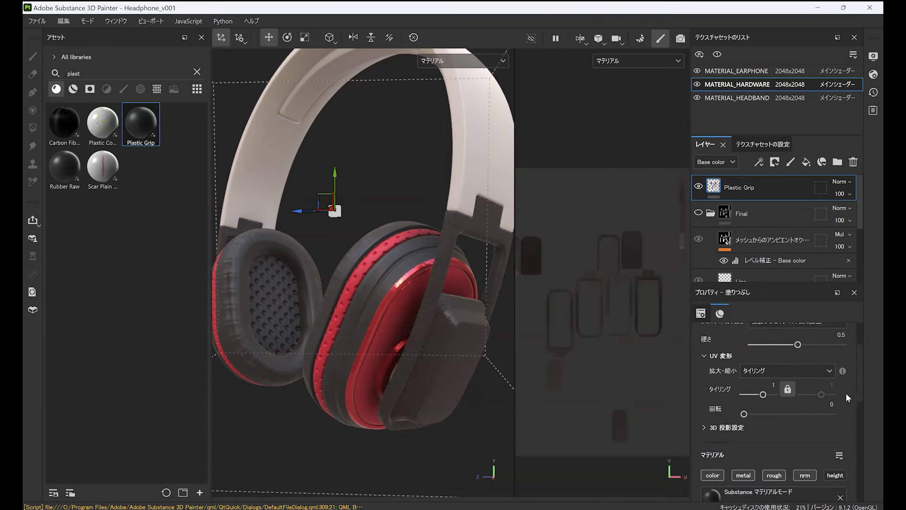
# Step: Set the Plastic Grip layer's UV tiling to 3
pyautogui.click(773, 387)
pyautogui.write('3')
pyautogui.click(788, 390)
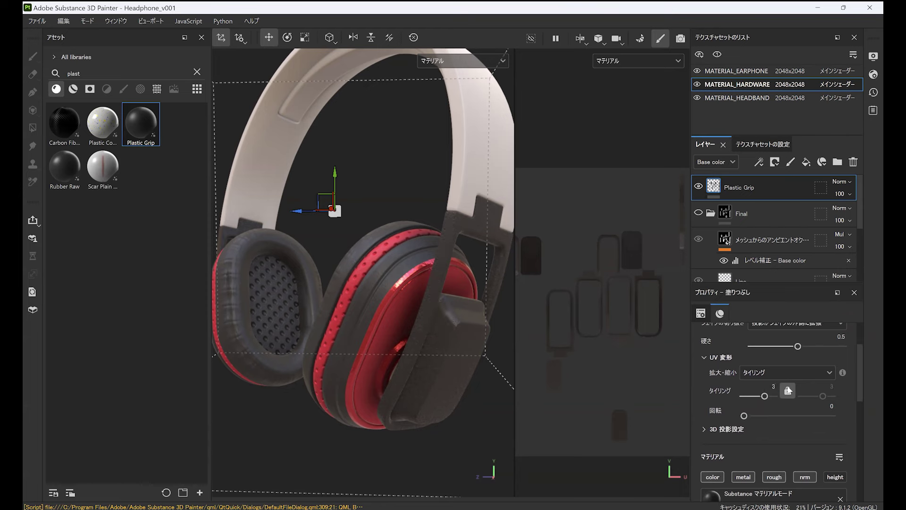
# Step: Bring simple_headphone_logo.svg from the Ai folder onto the outer plate of the ear cup as a projected logo layer
pyautogui.keyDown('alt'); pyautogui.moveTo(406, 226); pyautogui.dragTo(392, 403); pyautogui.keyUp('alt')
pyautogui.scroll(3, 407, 269)
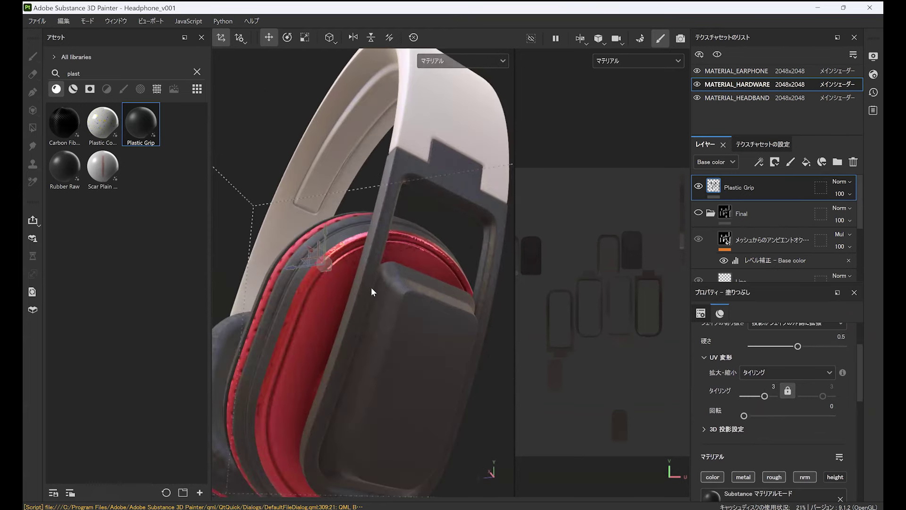
pyautogui.keyDown('alt'); pyautogui.moveTo(371, 288); pyautogui.dragTo(384, 348); pyautogui.keyUp('alt')
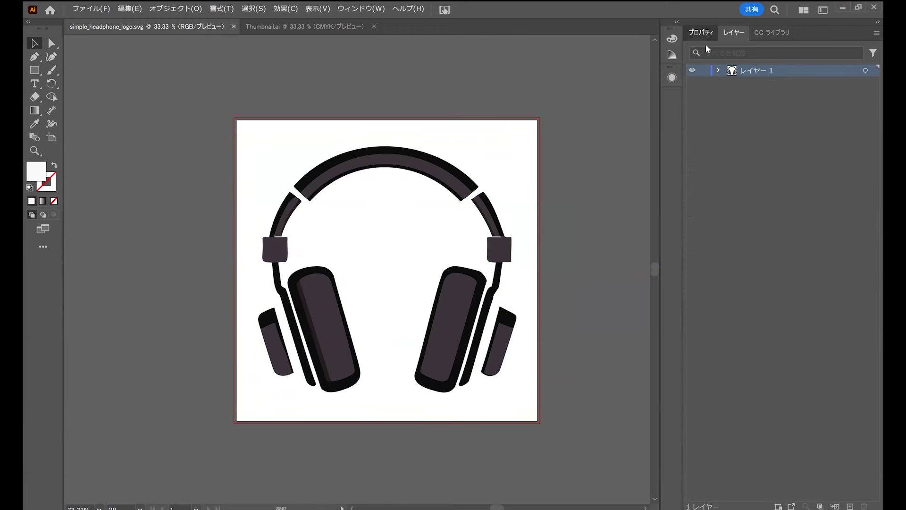
pyautogui.click(468, 315)
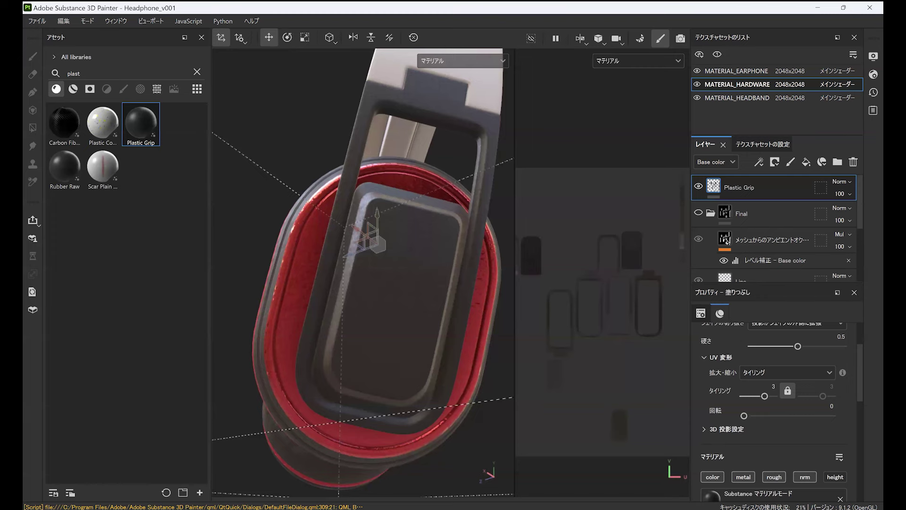
pyautogui.hotkey('alt', 'Tab')
pyautogui.moveTo(291, 27); pyautogui.dragTo(706, 89)
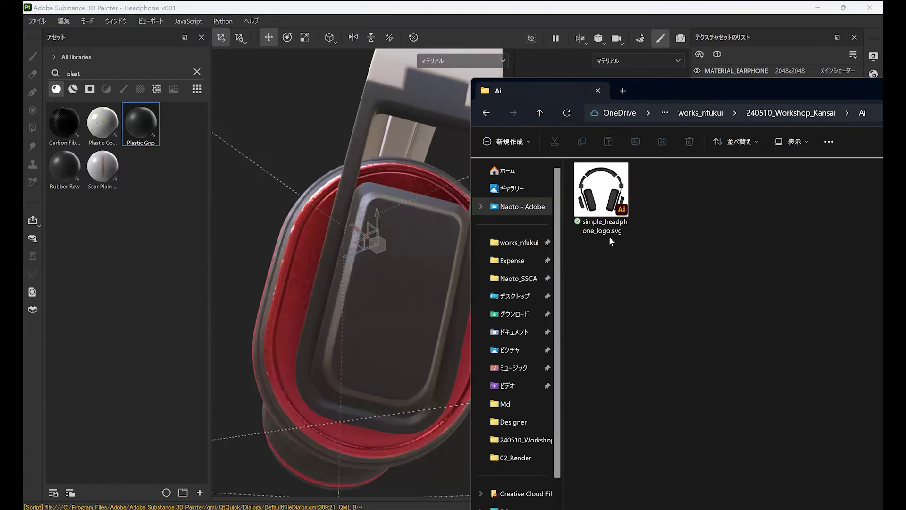
pyautogui.moveTo(601, 196); pyautogui.dragTo(398, 297)
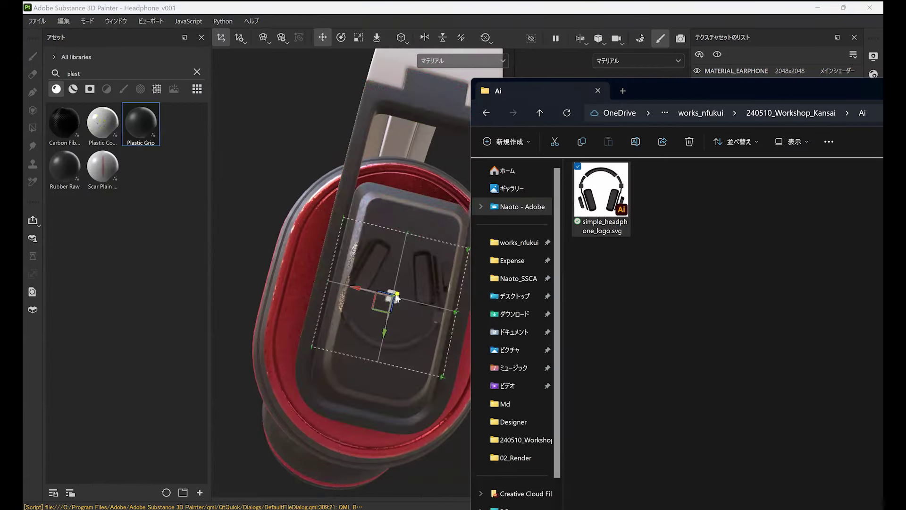
pyautogui.click(610, 38)
# Step: Shift the logo projection slightly up the outer plate and scale it down to fit within the flat face
pyautogui.moveTo(433, 273)
pyautogui.keyDown('alt'); pyautogui.mouseDown()
pyautogui.moveTo(401, 268)
pyautogui.moveTo(447, 287)
pyautogui.moveTo(415, 299)
pyautogui.moveTo(430, 315)
pyautogui.moveTo(339, 239)
pyautogui.mouseUp(); pyautogui.keyUp('alt')
pyautogui.press('e')
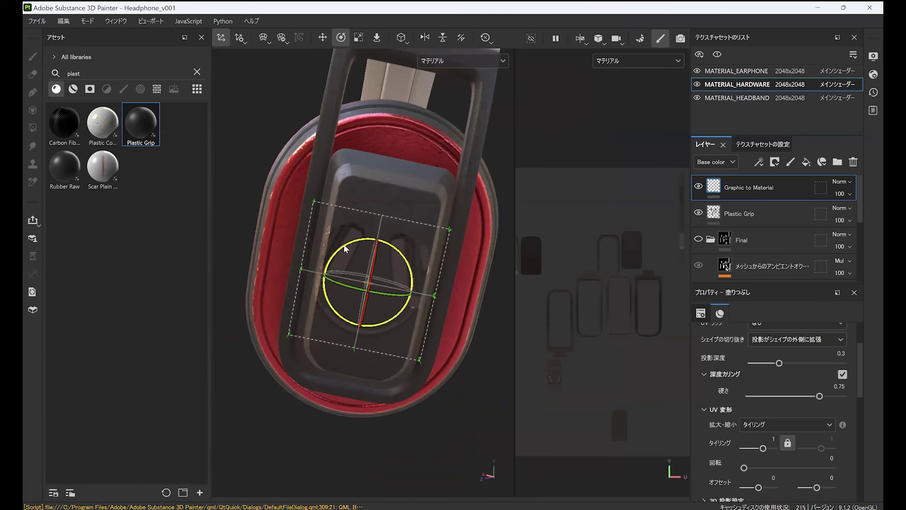
pyautogui.press('w')
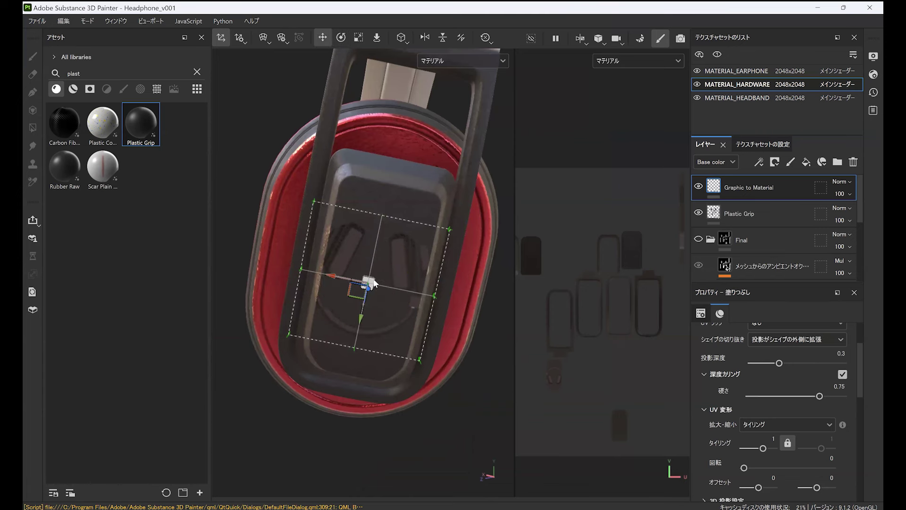
pyautogui.moveTo(355, 340); pyautogui.dragTo(362, 315)
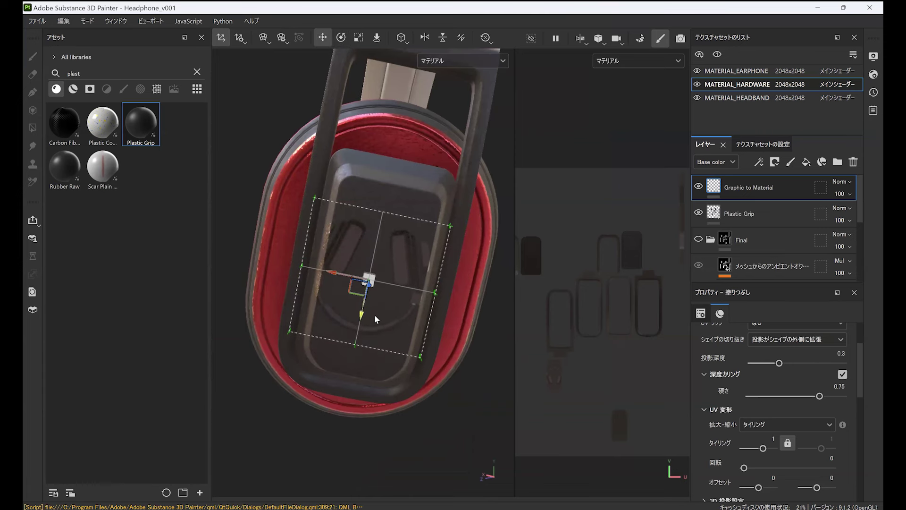
pyautogui.press('e')
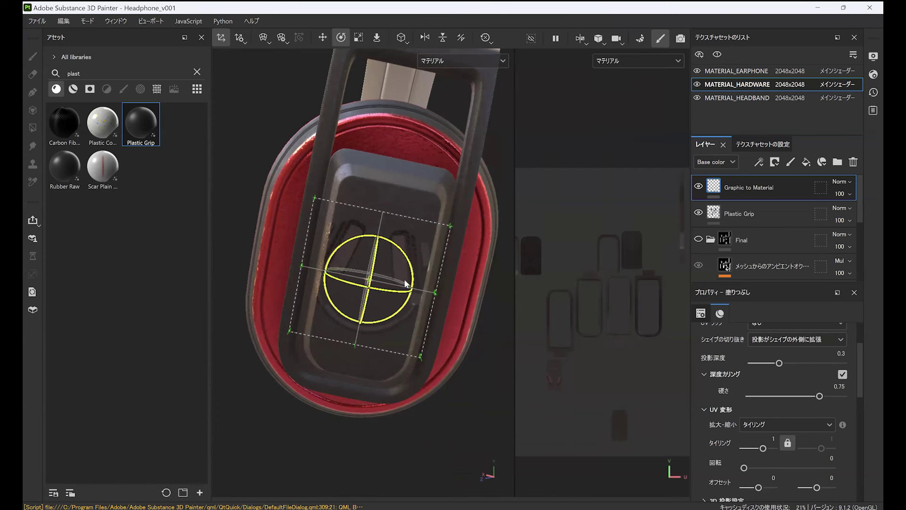
pyautogui.press('r')
pyautogui.moveTo(371, 280); pyautogui.dragTo(321, 281)
pyautogui.scroll(3, 387, 234)
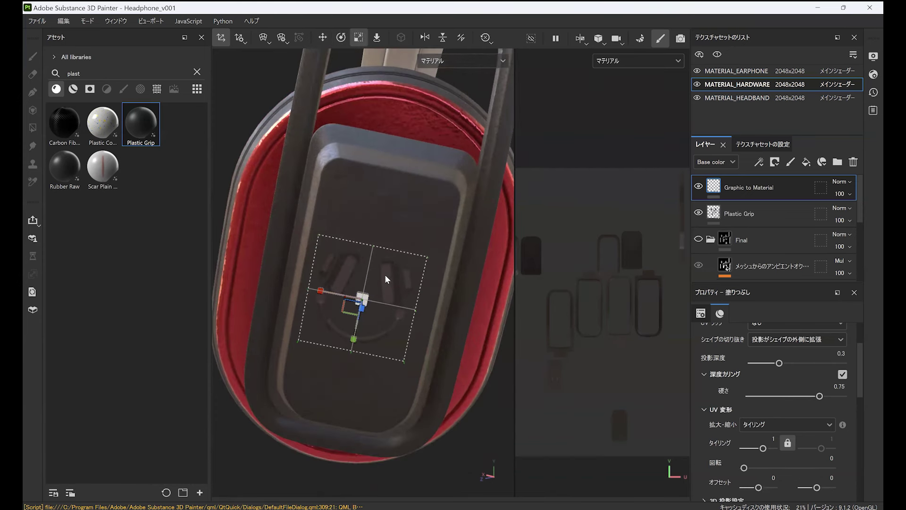
# Step: Rotate the logo projection so the headphone graphic stands upright on the outer plate, with its headband arc uppermost
pyautogui.press('e')
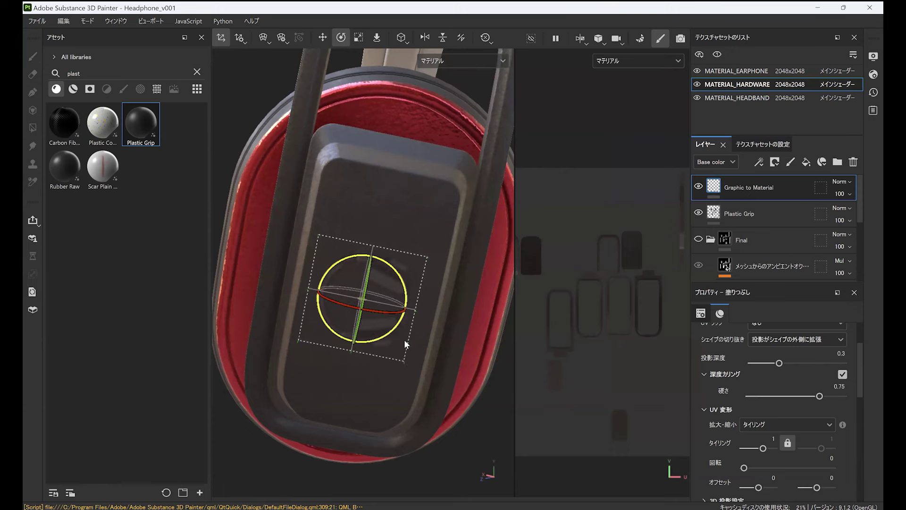
pyautogui.moveTo(369, 367); pyautogui.dragTo(363, 373)
pyautogui.press('w')
pyautogui.keyDown('alt'); pyautogui.moveTo(394, 377); pyautogui.dragTo(431, 356); pyautogui.keyUp('alt')
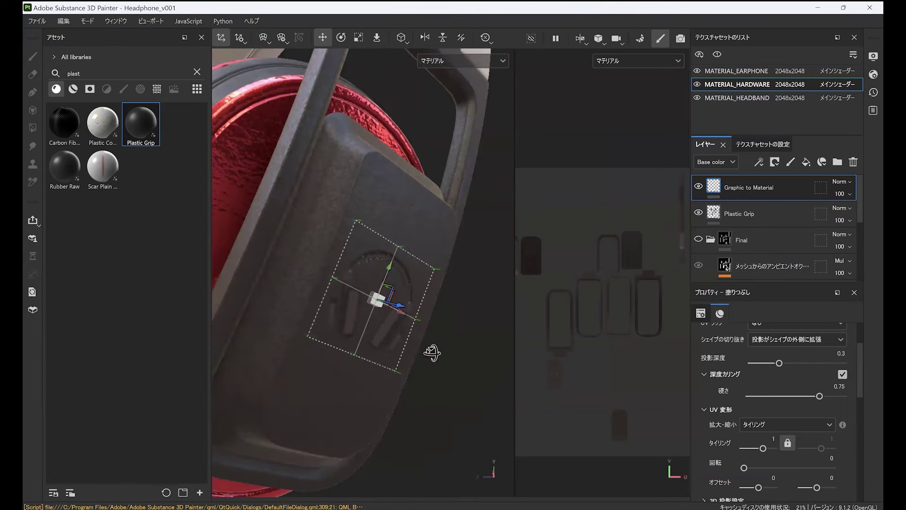
pyautogui.keyDown('alt'); pyautogui.moveTo(367, 356); pyautogui.dragTo(359, 375); pyautogui.keyUp('alt')
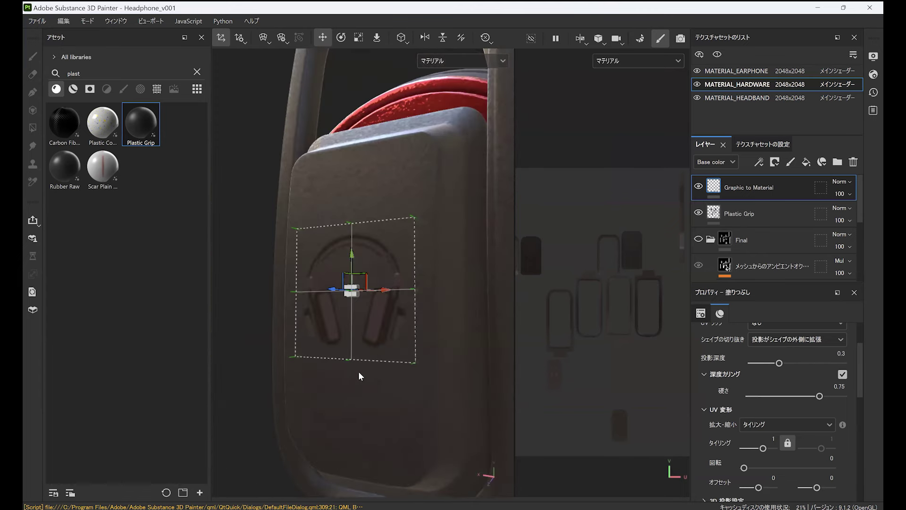
# Step: Try a Height of 1 on the logo material, view it under rotated lighting, and undo the height change
pyautogui.moveTo(859, 350); pyautogui.dragTo(848, 444)
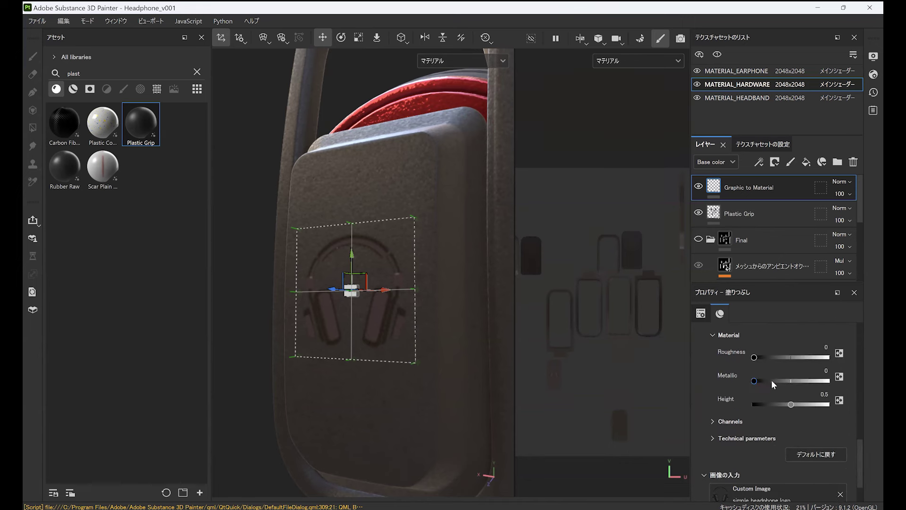
pyautogui.keyDown('shift'); pyautogui.moveTo(400, 317); pyautogui.dragTo(387, 322, button='right'); pyautogui.keyUp('shift')
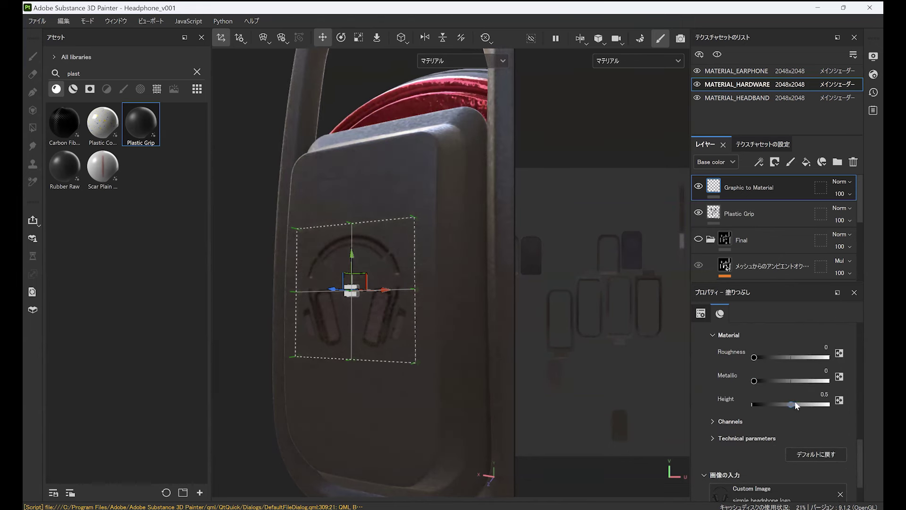
pyautogui.moveTo(797, 406); pyautogui.dragTo(831, 402)
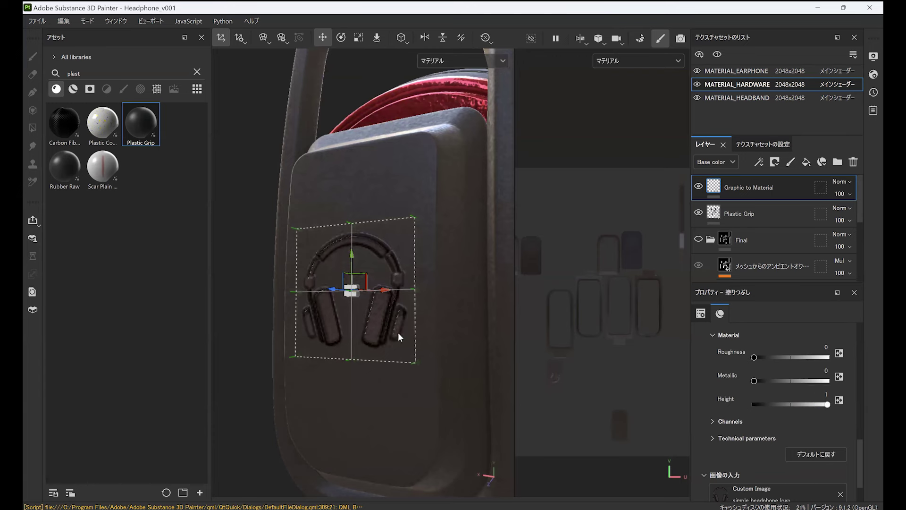
pyautogui.keyDown('alt'); pyautogui.moveTo(398, 332); pyautogui.dragTo(409, 354); pyautogui.keyUp('alt')
pyautogui.hotkey('ctrl', 'z')
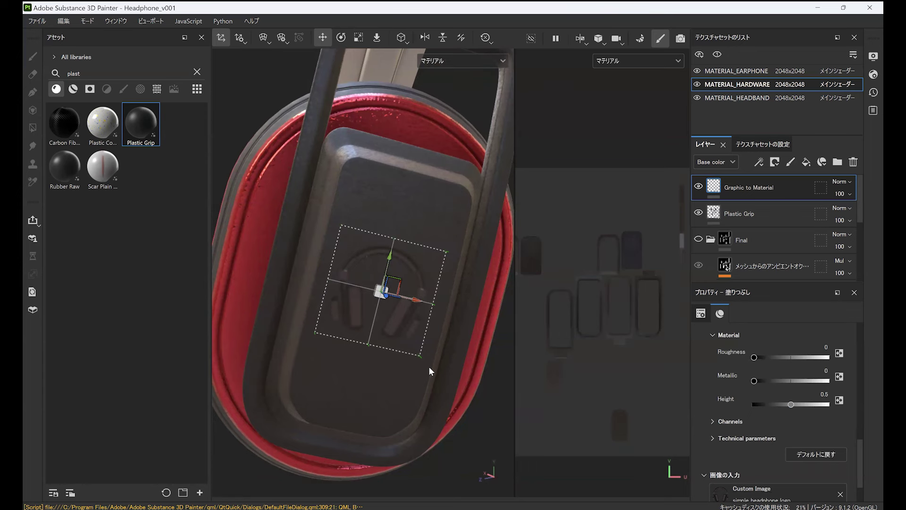
# Step: Add a Levels effect on the logo layer's Base color and raise the output black level to 0.843
pyautogui.click(759, 162)
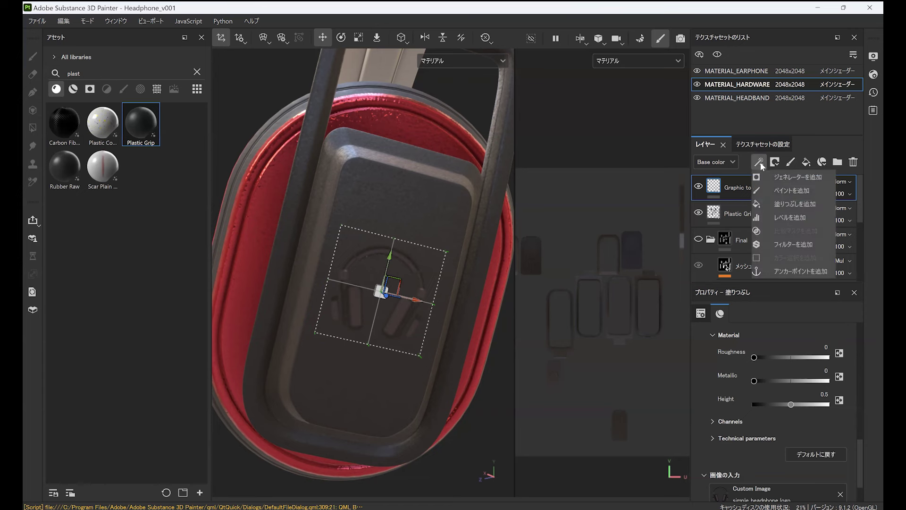
pyautogui.click(780, 217)
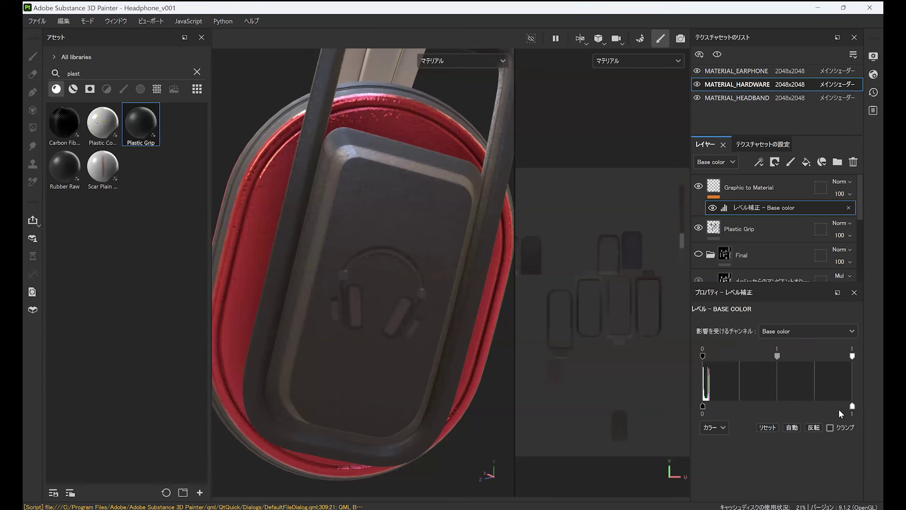
pyautogui.moveTo(703, 406); pyautogui.dragTo(826, 415)
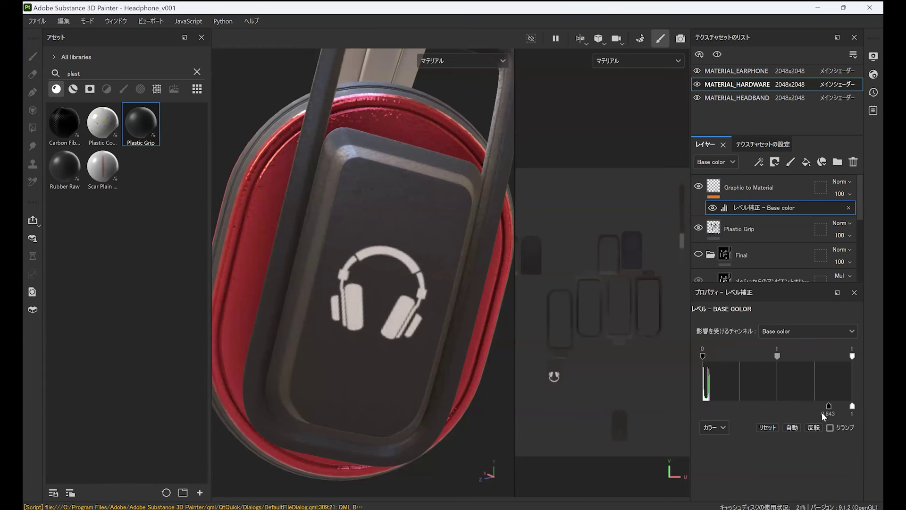
# Step: Add an anchor point to the Graphic to Material layer and hide that layer
pyautogui.click(759, 162)
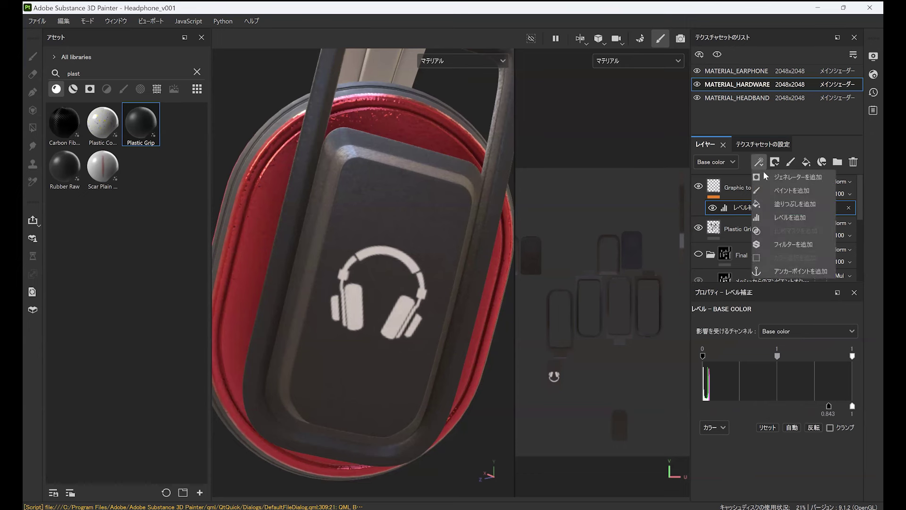
pyautogui.click(789, 273)
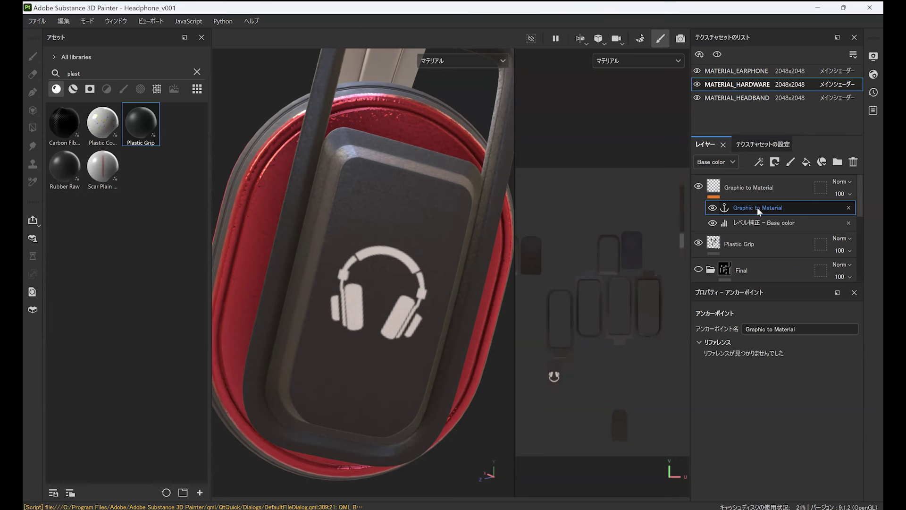
pyautogui.click(698, 189)
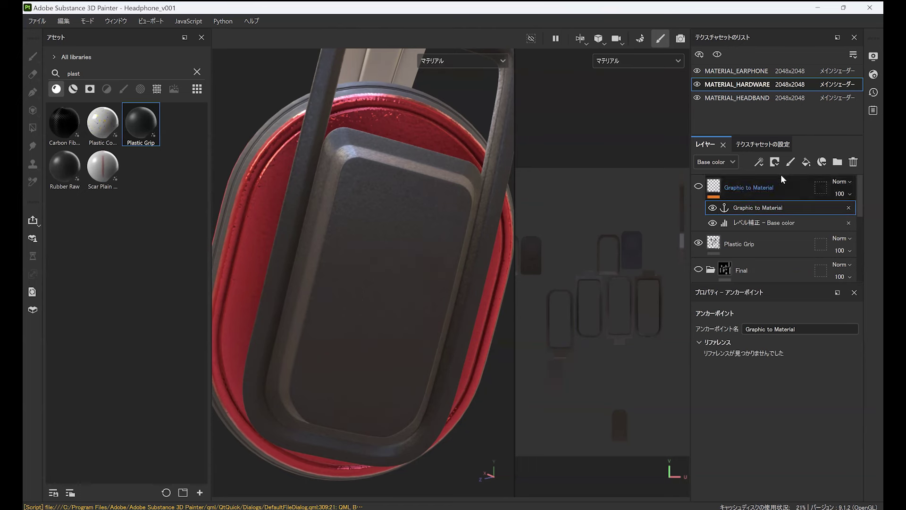
# Step: Add a fill layer above the Graphic to Material layer and name it Logo
pyautogui.click(806, 162)
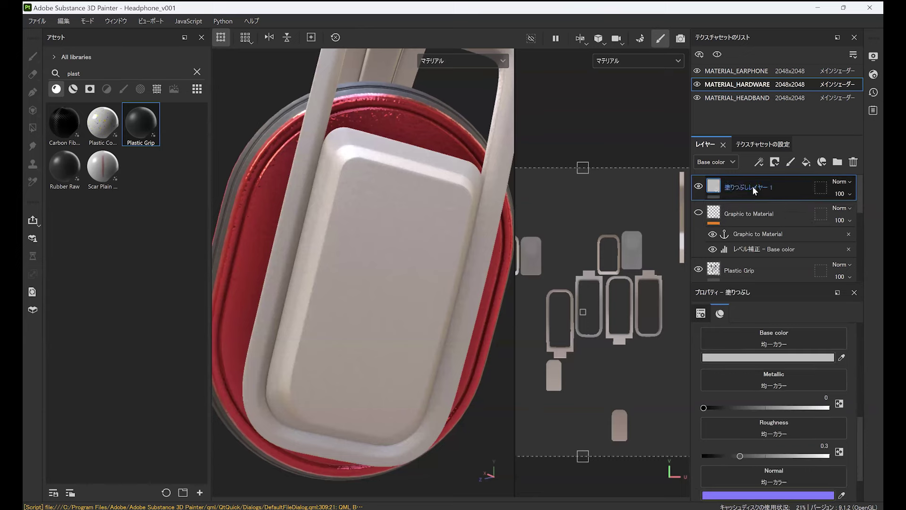
pyautogui.doubleClick(757, 187)
pyautogui.write('Logo')
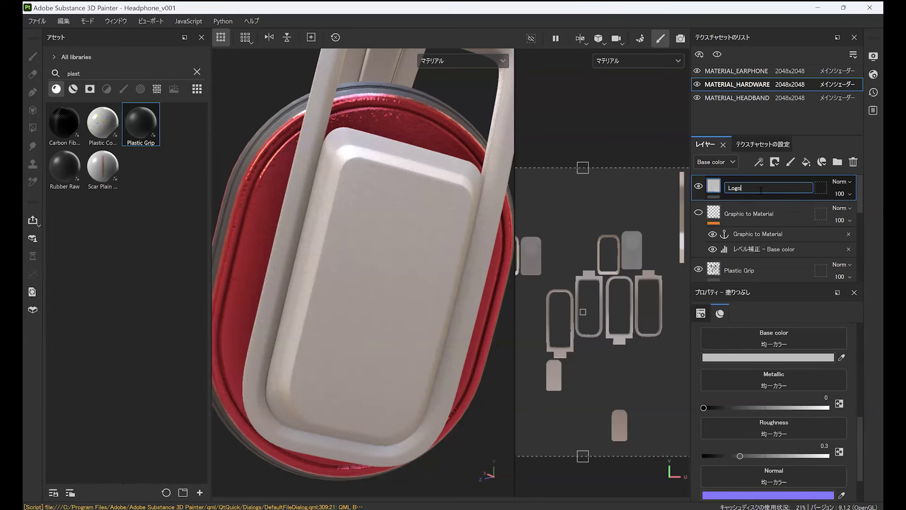
# Step: Give the Logo layer a black mask with a fill effect that uses the Graphic to Material anchor point as its grayscale
pyautogui.click(774, 162)
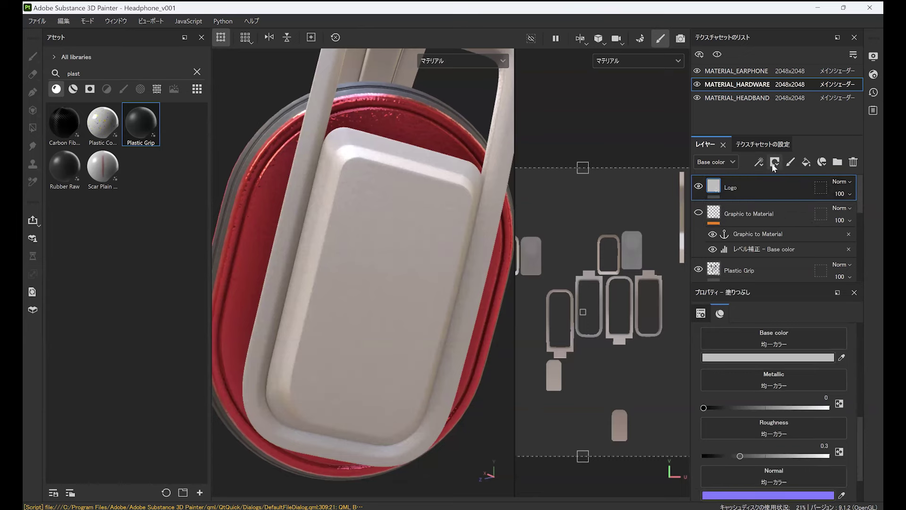
pyautogui.click(792, 189)
pyautogui.click(759, 162)
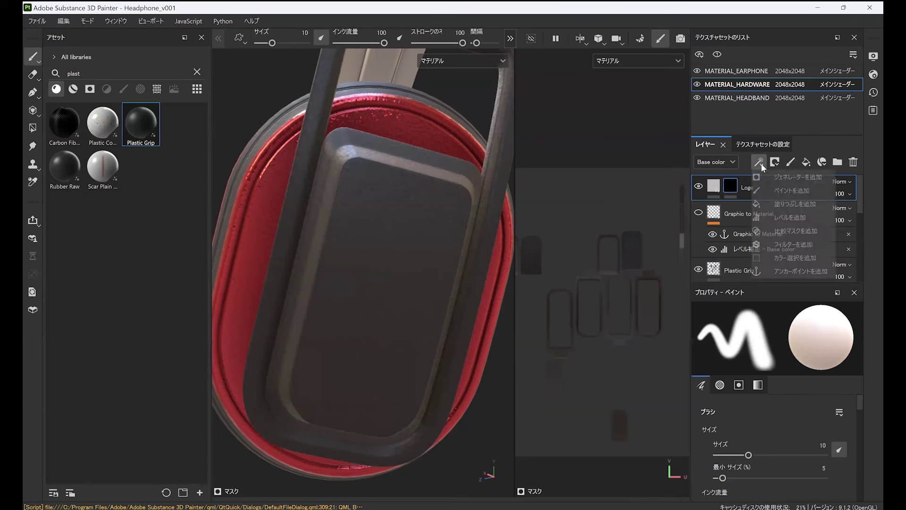
pyautogui.click(770, 203)
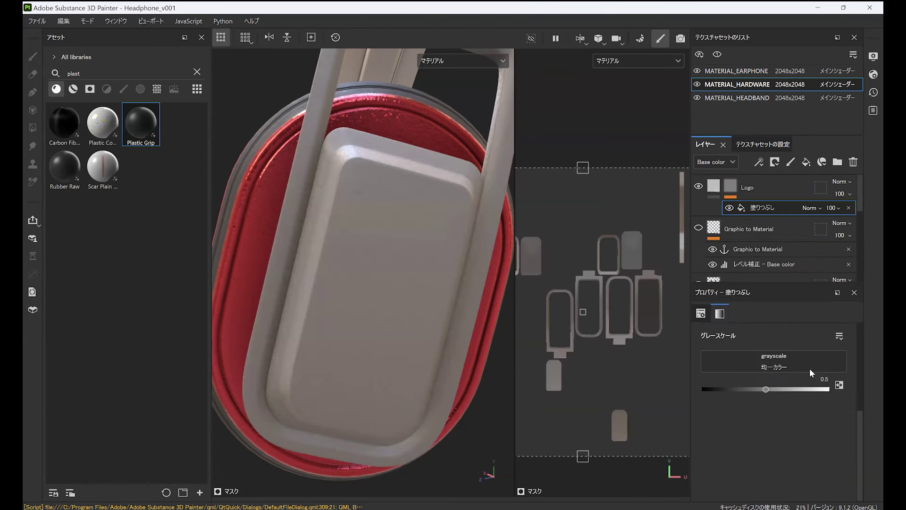
pyautogui.click(781, 357)
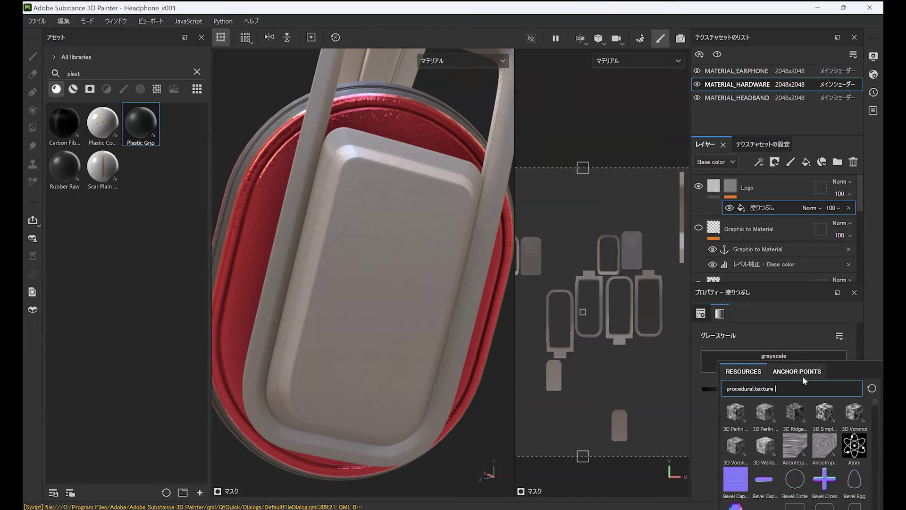
pyautogui.click(796, 373)
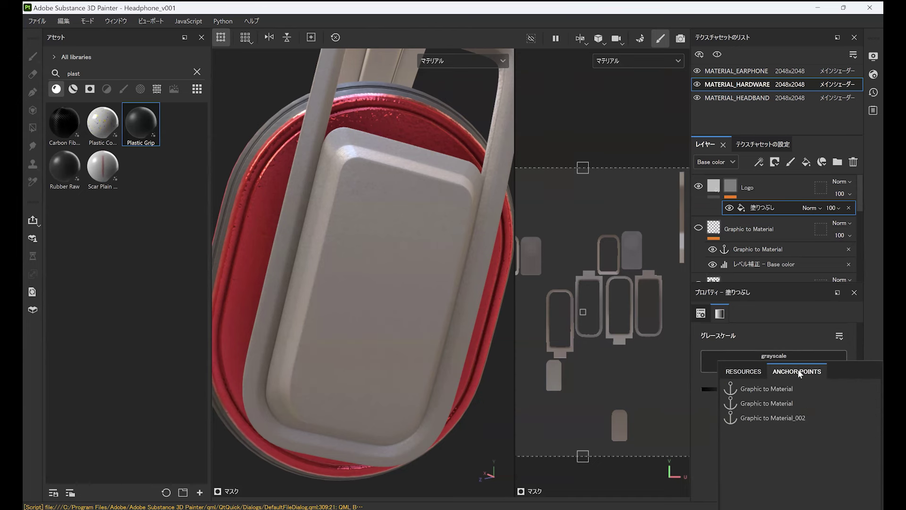
pyautogui.click(773, 388)
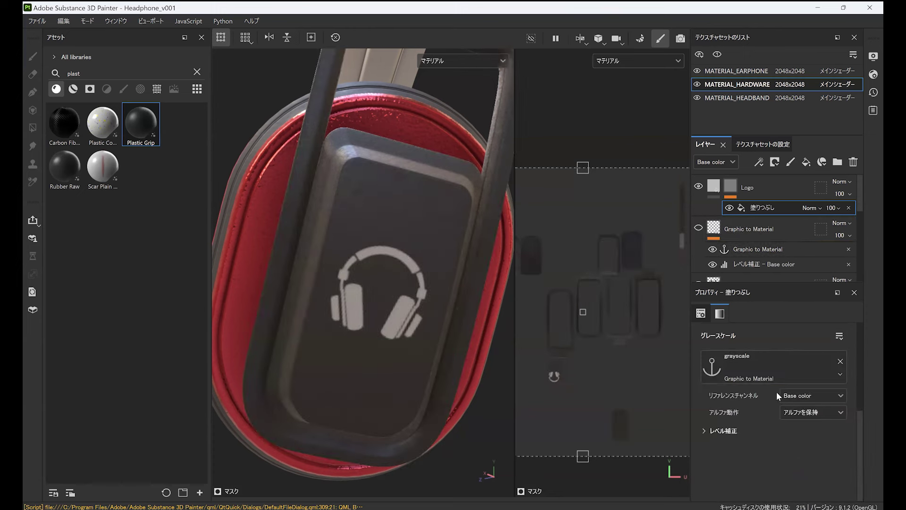
# Step: Set the Logo layer's Base color to dark red 9A1111
pyautogui.click(713, 186)
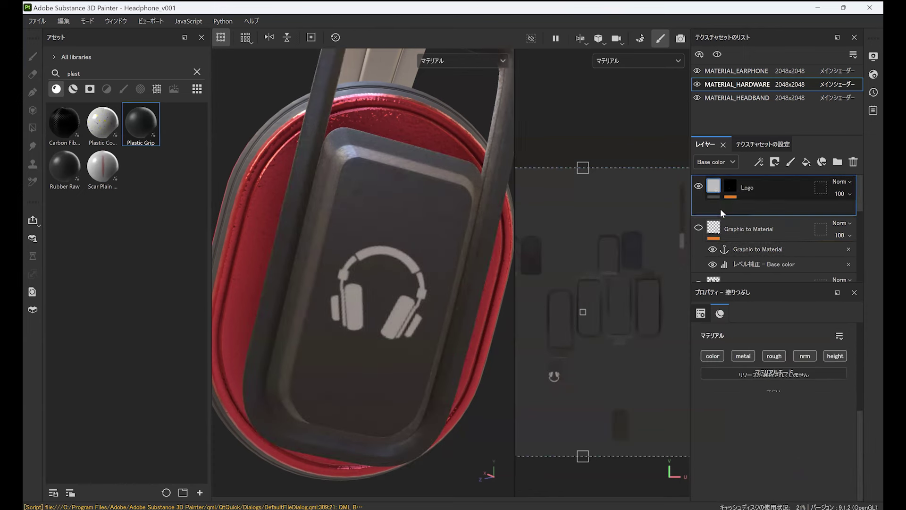
pyautogui.click(802, 443)
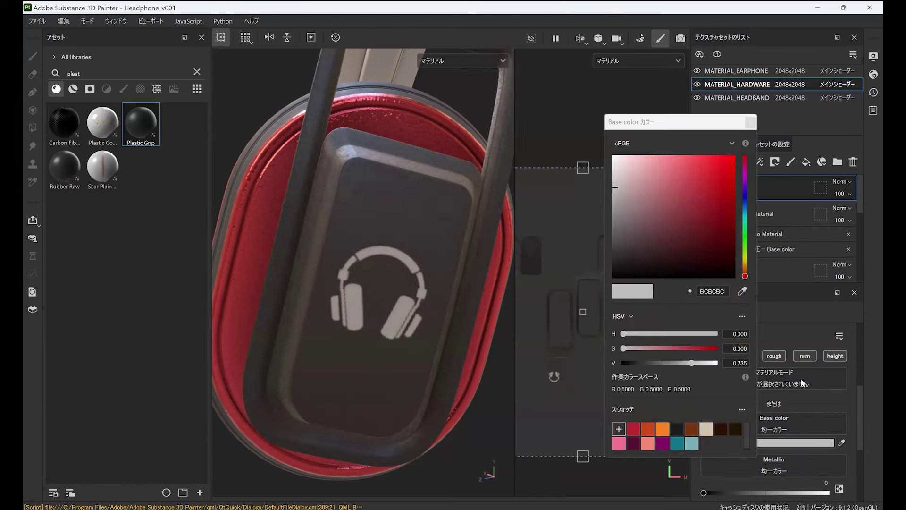
pyautogui.moveTo(695, 209); pyautogui.dragTo(721, 204)
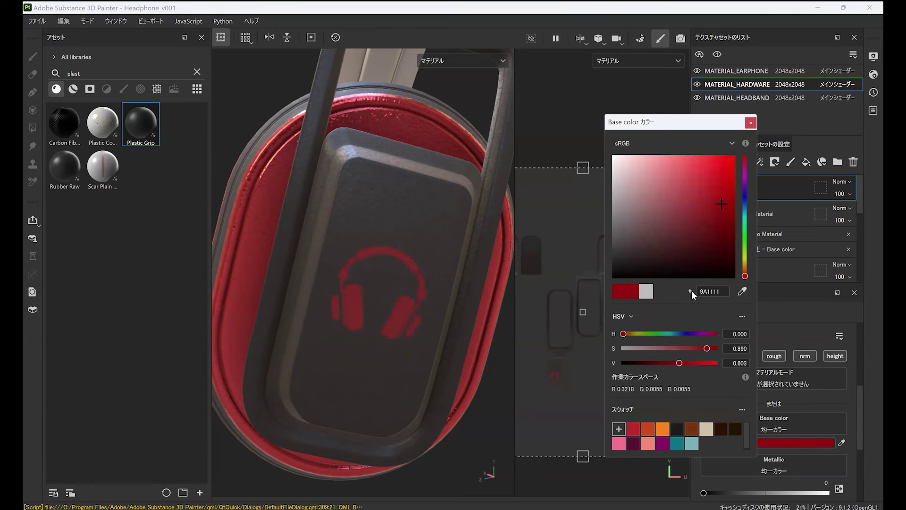
# Step: Set the Logo layer's Base color to the red swatch BB2D2D and rename the layer Logo_col
pyautogui.click(633, 429)
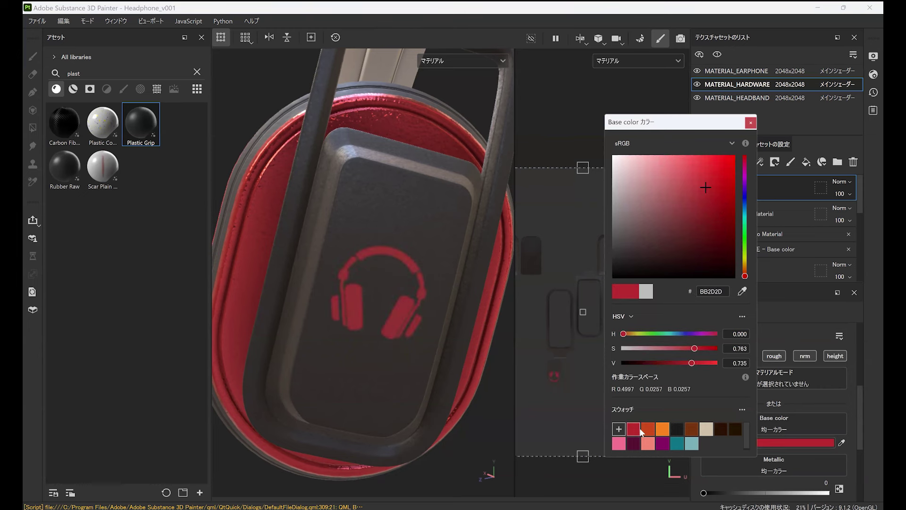
pyautogui.click(750, 124)
pyautogui.doubleClick(751, 188)
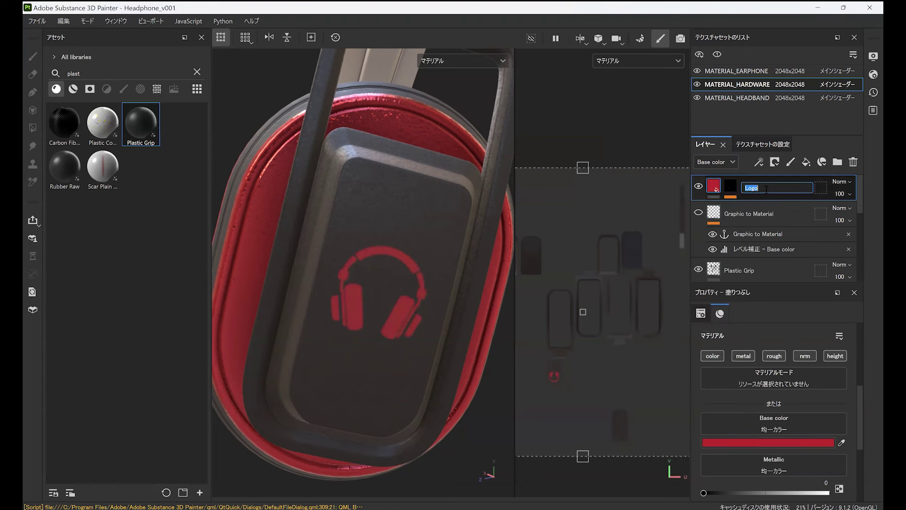
pyautogui.write('_col')
pyautogui.press('Return')
# Step: Limit the Logo_col layer's material to the color channel only
pyautogui.click(731, 187)
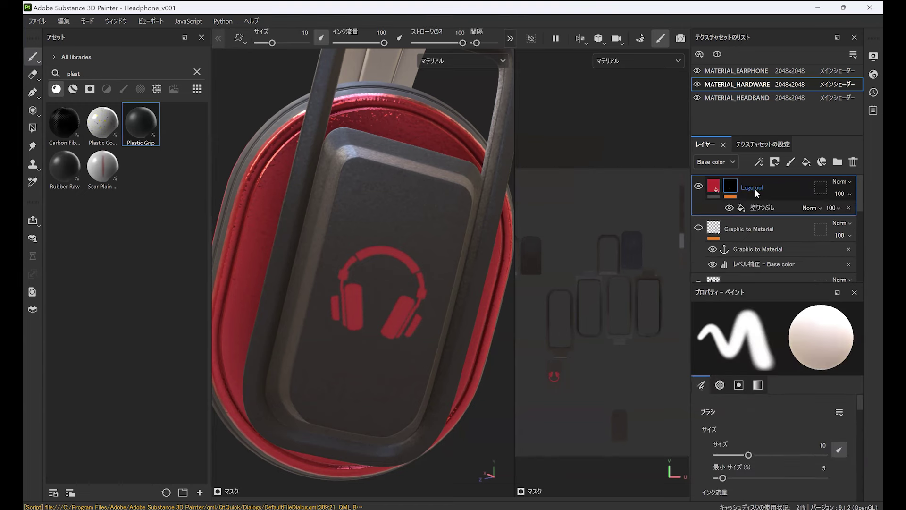
pyautogui.click(713, 186)
pyautogui.click(744, 356)
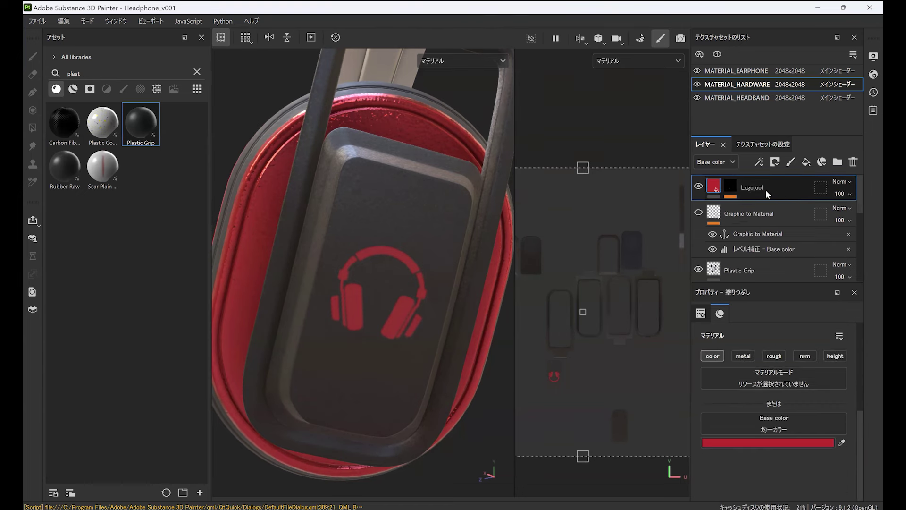
# Step: Duplicate the Logo_col layer and name the copy Logo_col_height
pyautogui.hotkey('ctrl', 'd')
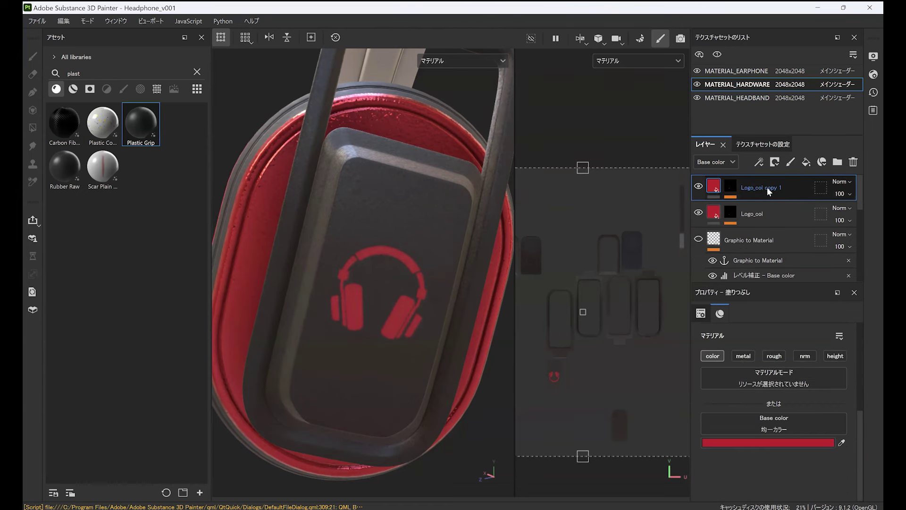
pyautogui.doubleClick(759, 188)
pyautogui.moveTo(768, 187); pyautogui.dragTo(798, 188)
pyautogui.press('BackSpace')
pyautogui.write('_height')
pyautogui.press('Return')
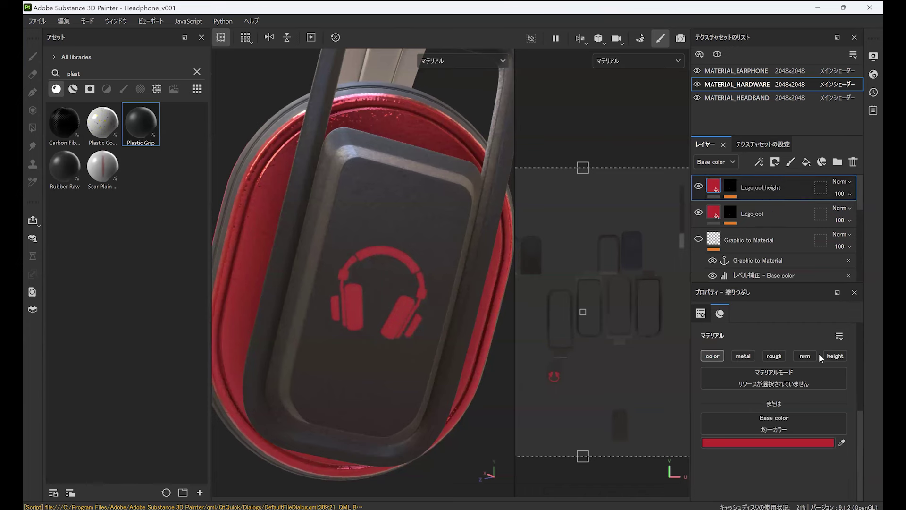
# Step: Make the Logo_col_height layer affect only the height channel and set its height to about -0.77
pyautogui.click(833, 356)
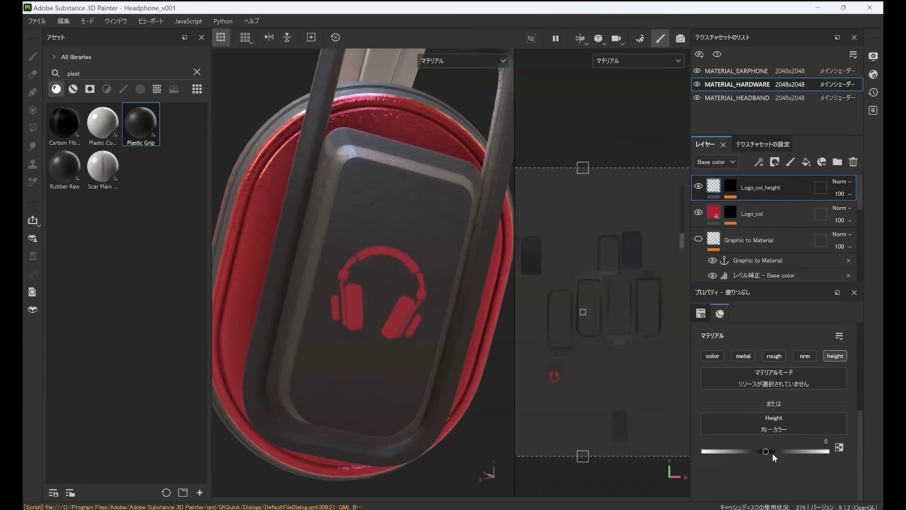
pyautogui.moveTo(771, 453); pyautogui.dragTo(725, 452)
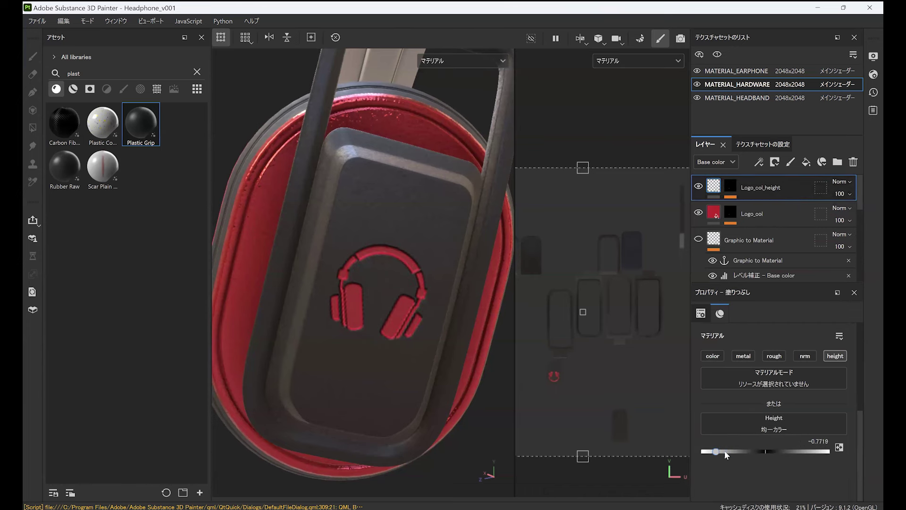
pyautogui.keyDown('alt'); pyautogui.moveTo(407, 292); pyautogui.dragTo(400, 350); pyautogui.keyUp('alt')
pyautogui.scroll(2, 401, 350)
# Step: Add a Blur filter to the mask of the Logo_col_height layer
pyautogui.click(730, 187)
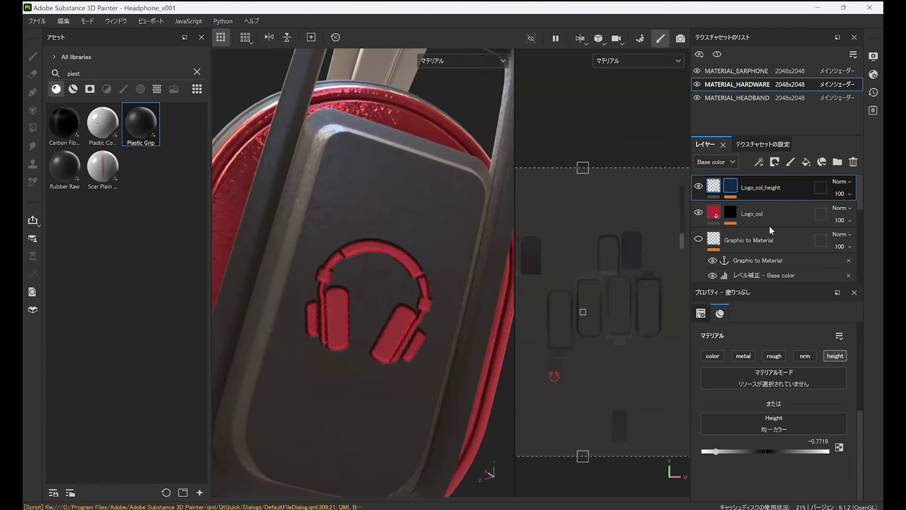
pyautogui.hotkey('ctrl', 'v')
pyautogui.click(759, 163)
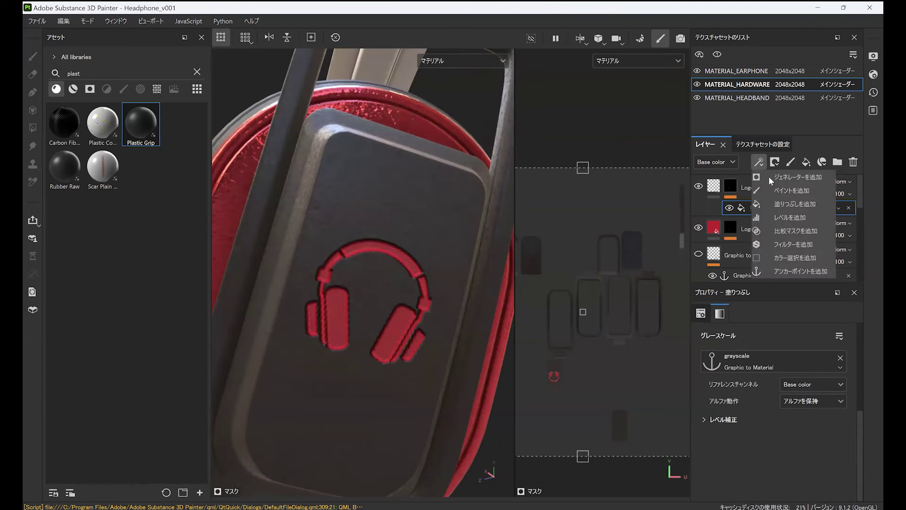
pyautogui.click(777, 245)
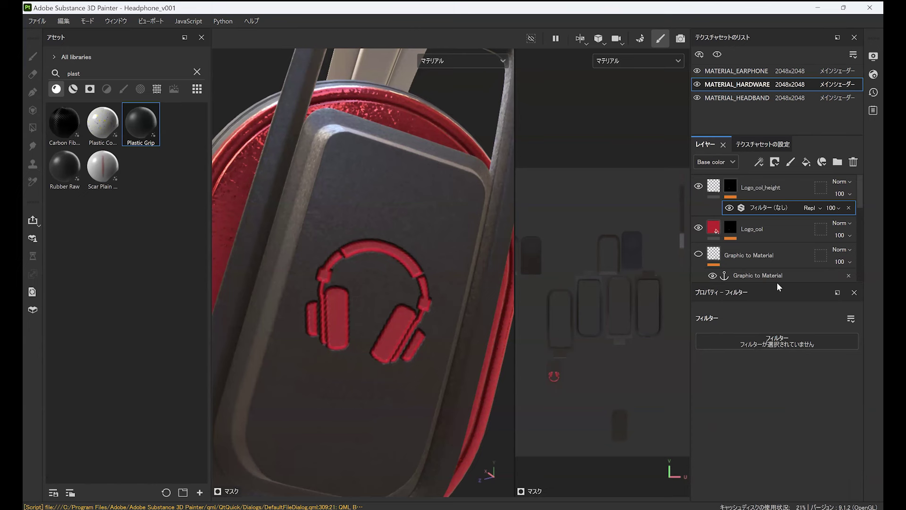
pyautogui.click(796, 344)
pyautogui.click(796, 426)
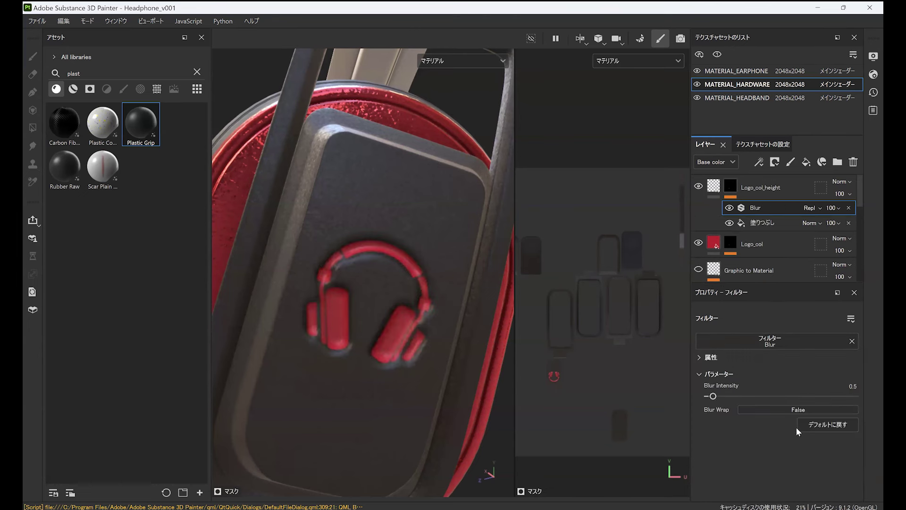
# Step: Set the Blur Intensity of the Logo_col_height mask's filter to 0.3
pyautogui.click(850, 386)
pyautogui.write('0.3')
pyautogui.press('Return')
pyautogui.keyDown('alt'); pyautogui.moveTo(404, 299); pyautogui.dragTo(394, 239); pyautogui.keyUp('alt')
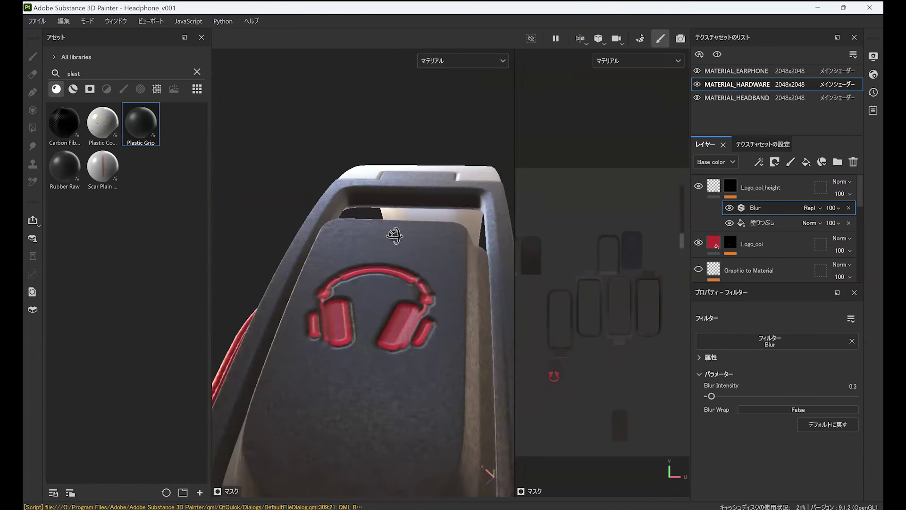
# Step: Enable the roughness channel on the Logo_col layer and set its Roughness to 0
pyautogui.click(716, 243)
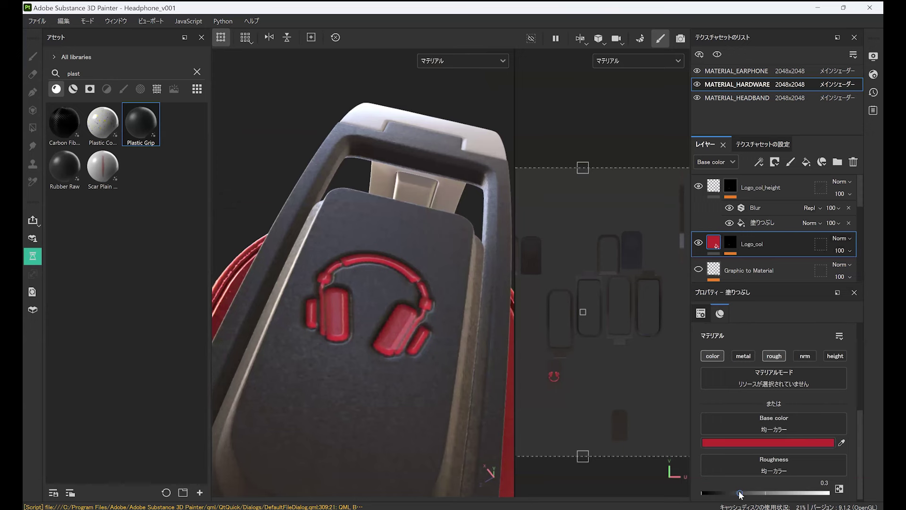
pyautogui.moveTo(740, 493); pyautogui.dragTo(675, 491)
pyautogui.keyDown('alt'); pyautogui.moveTo(386, 326); pyautogui.dragTo(391, 353); pyautogui.keyUp('alt')
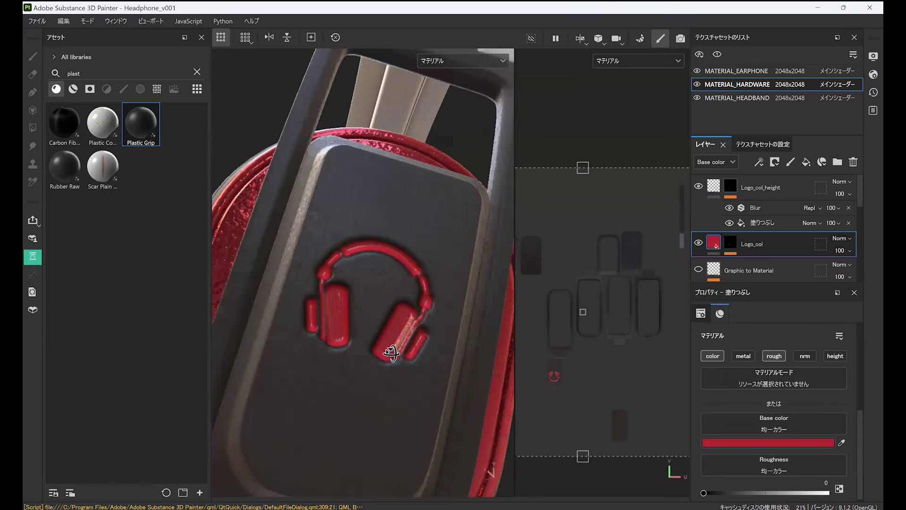
pyautogui.keyDown('alt'); pyautogui.moveTo(372, 298); pyautogui.dragTo(411, 308); pyautogui.keyUp('alt')
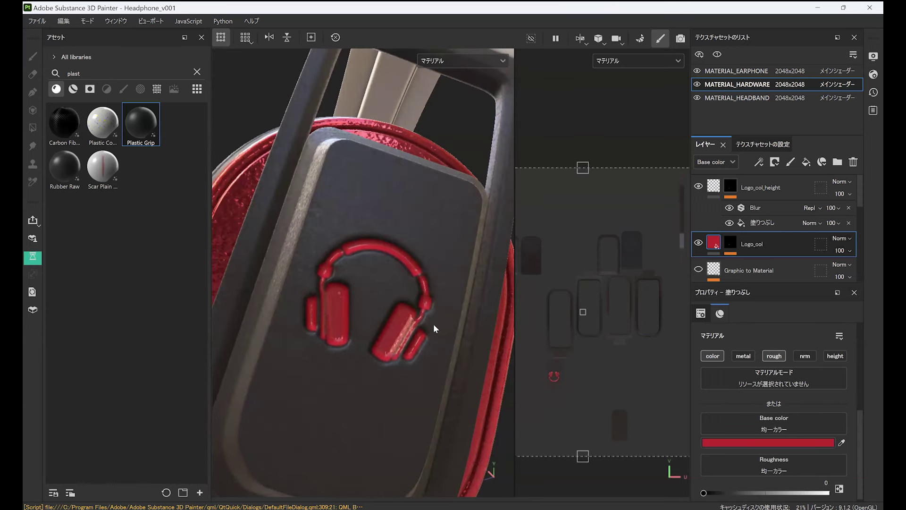
# Step: Enable the metallic channel on the Logo_col layer and set its Metallic value to 1
pyautogui.click(753, 357)
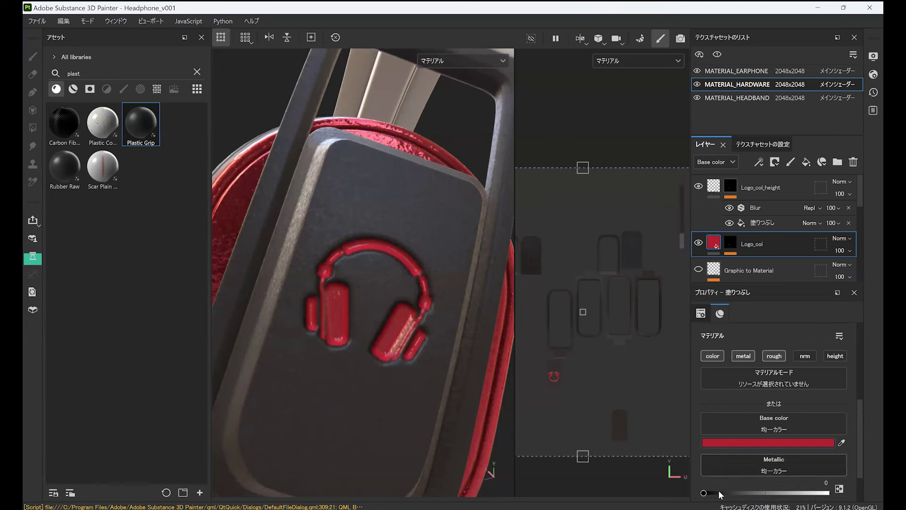
pyautogui.moveTo(715, 493); pyautogui.dragTo(828, 493)
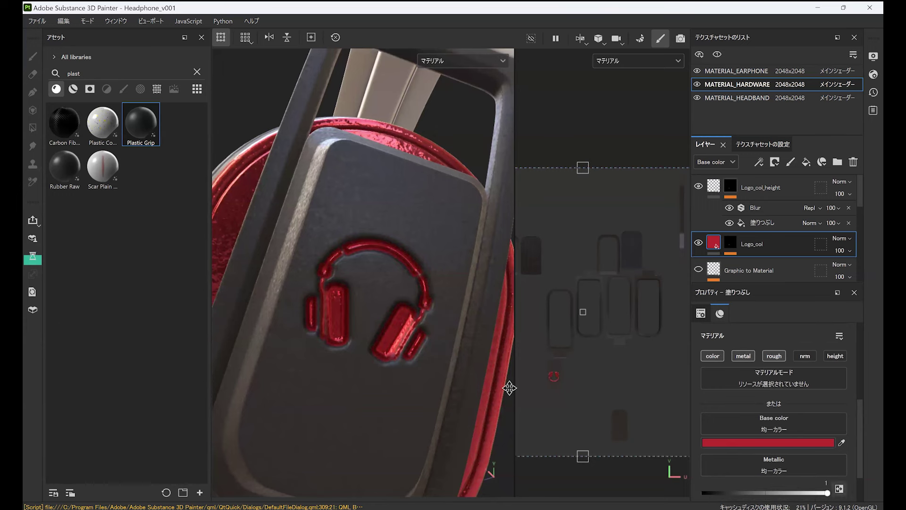
pyautogui.keyDown('alt'); pyautogui.moveTo(507, 384); pyautogui.dragTo(367, 306); pyautogui.keyUp('alt')
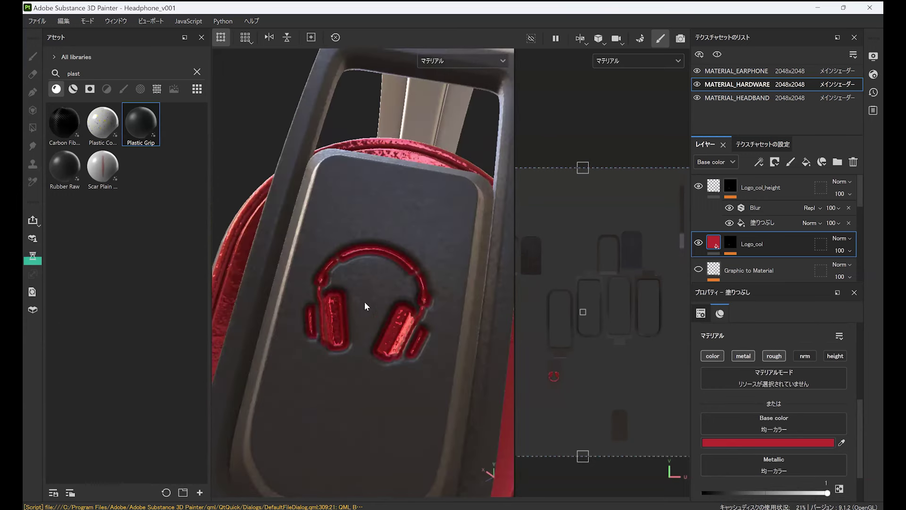
pyautogui.scroll(3, 373, 364)
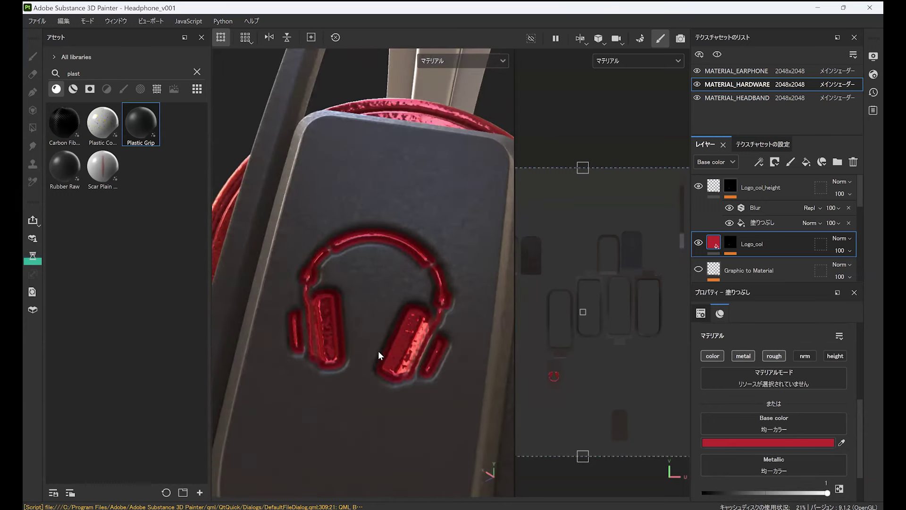
# Step: Rename the Logo_col_height layer Logo_height and save the project
pyautogui.doubleClick(761, 188)
pyautogui.press('End')
pyautogui.press('Left')
pyautogui.press('Left')
pyautogui.press('Left')
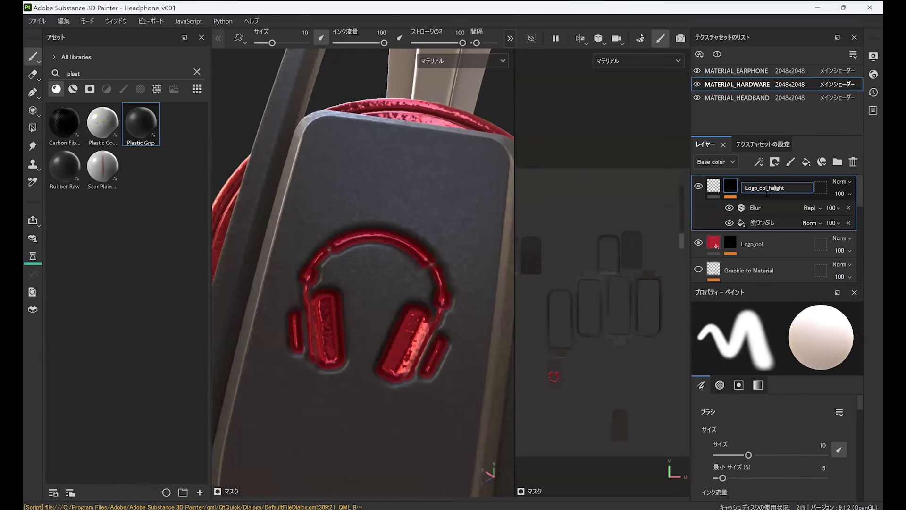
pyautogui.press('BackSpace')
pyautogui.press('BackSpace')
pyautogui.press('BackSpace')
pyautogui.press('BackSpace')
pyautogui.press('Return')
pyautogui.hotkey('ctrl', 's')
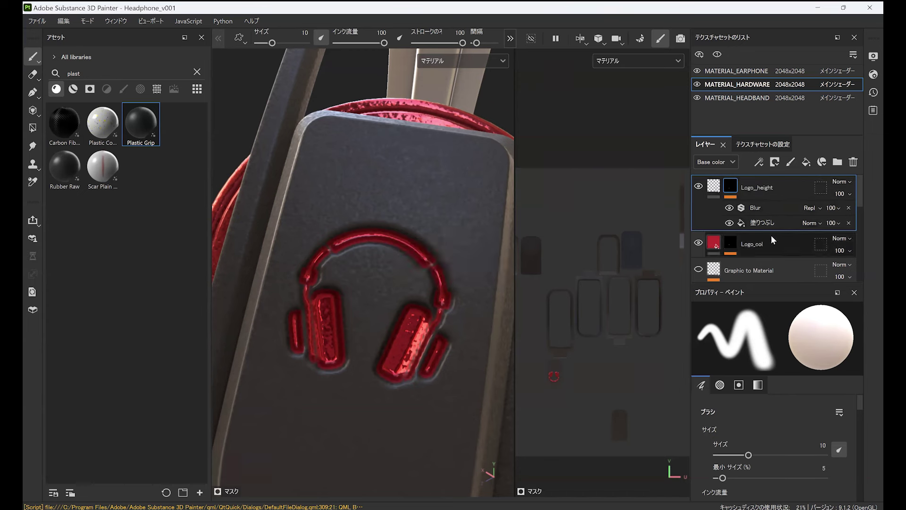
# Step: Hide the Logo_height layer and try giving the Logo_col layer its own negative height
pyautogui.click(760, 243)
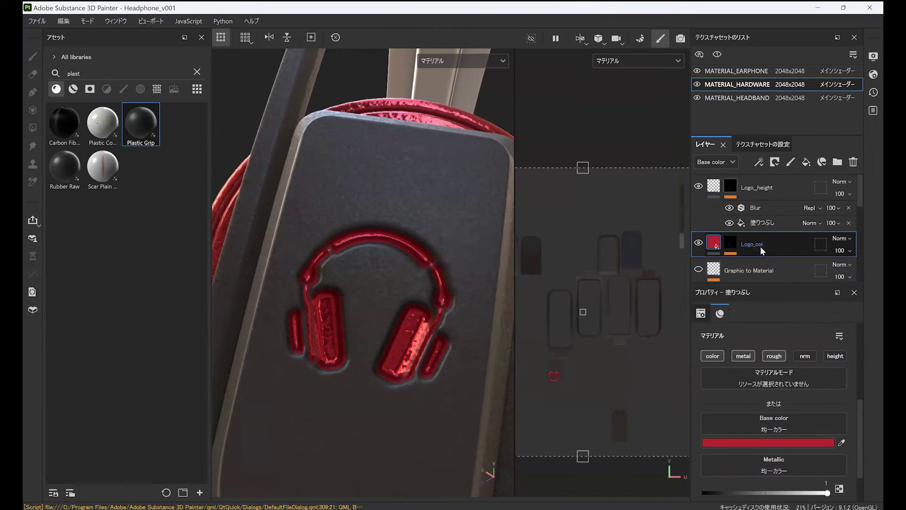
pyautogui.click(699, 187)
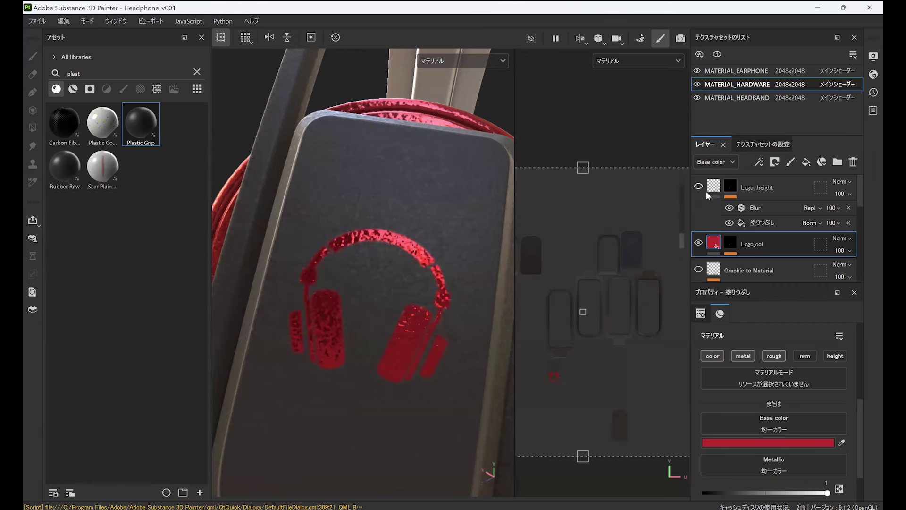
pyautogui.click(834, 356)
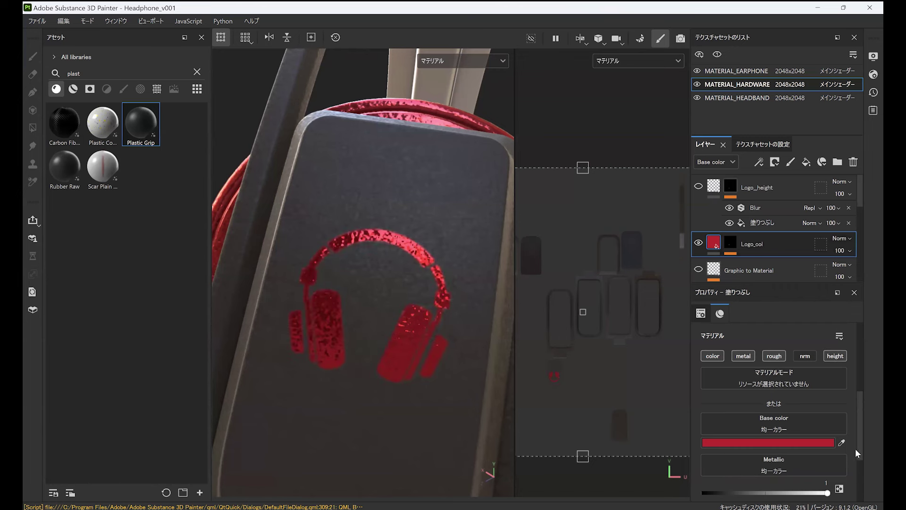
pyautogui.scroll(-3, 859, 457)
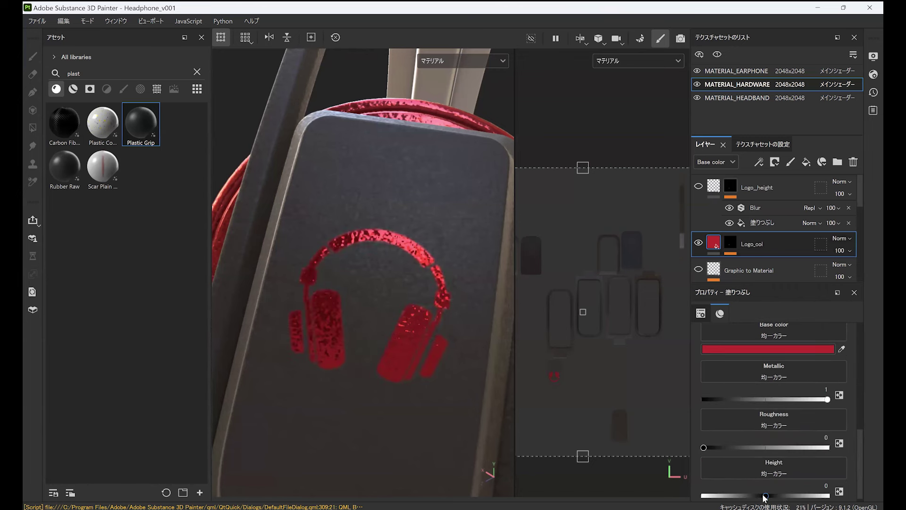
pyautogui.moveTo(766, 496); pyautogui.dragTo(726, 499)
# Step: Try a Blur filter with an intensity of 0.37 on the Logo_col layer's mask
pyautogui.click(730, 247)
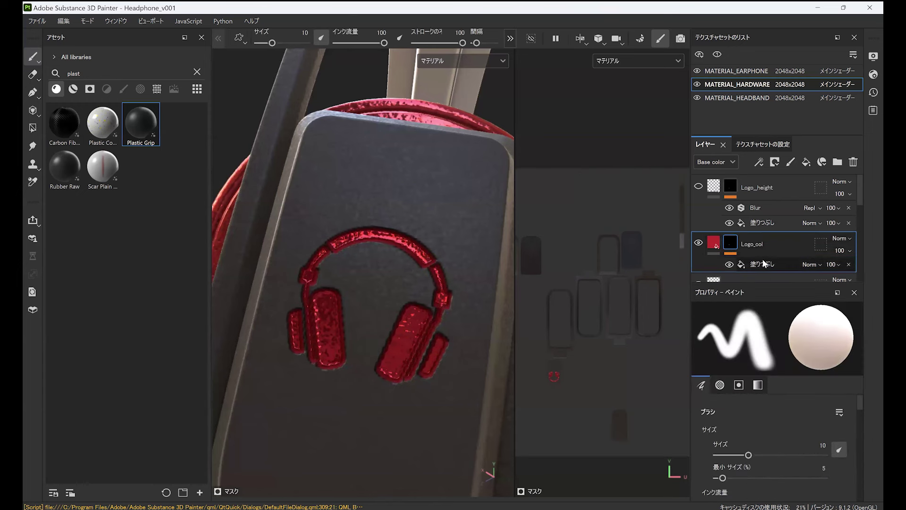
pyautogui.click(759, 162)
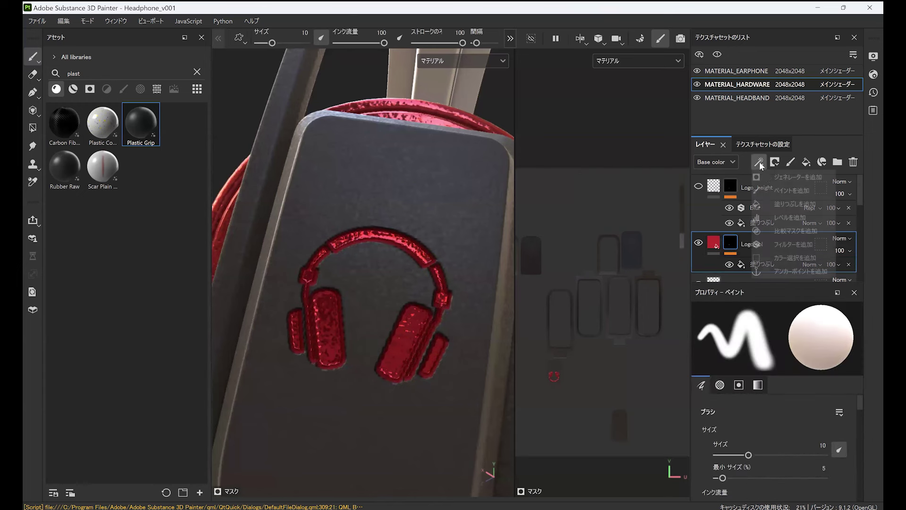
pyautogui.click(782, 244)
pyautogui.click(799, 345)
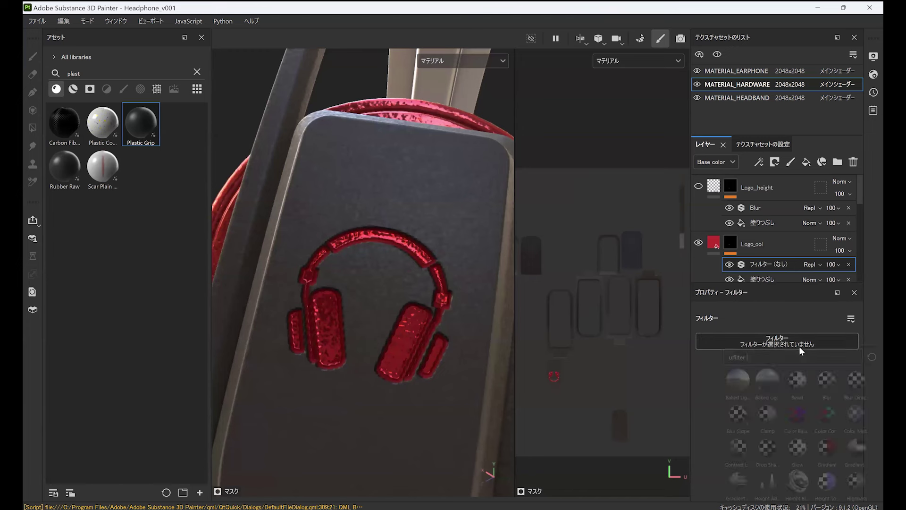
pyautogui.click(826, 383)
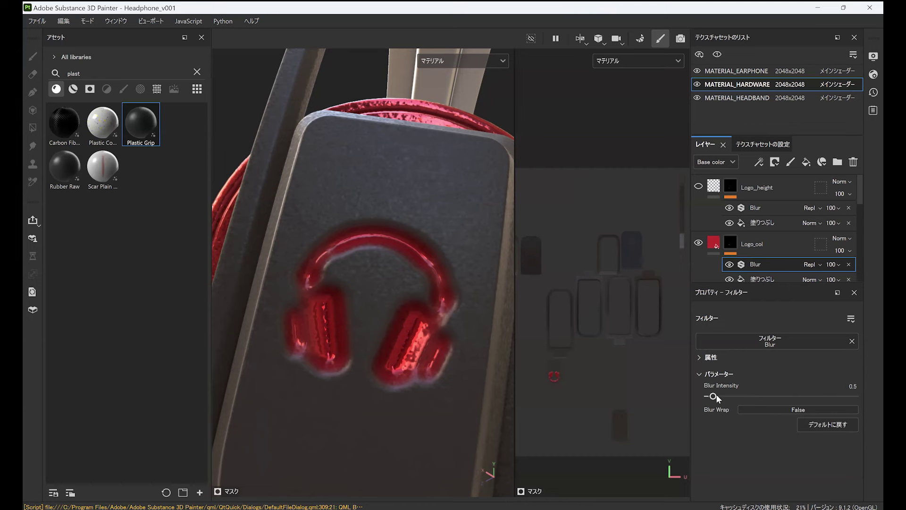
pyautogui.moveTo(716, 397); pyautogui.dragTo(713, 398)
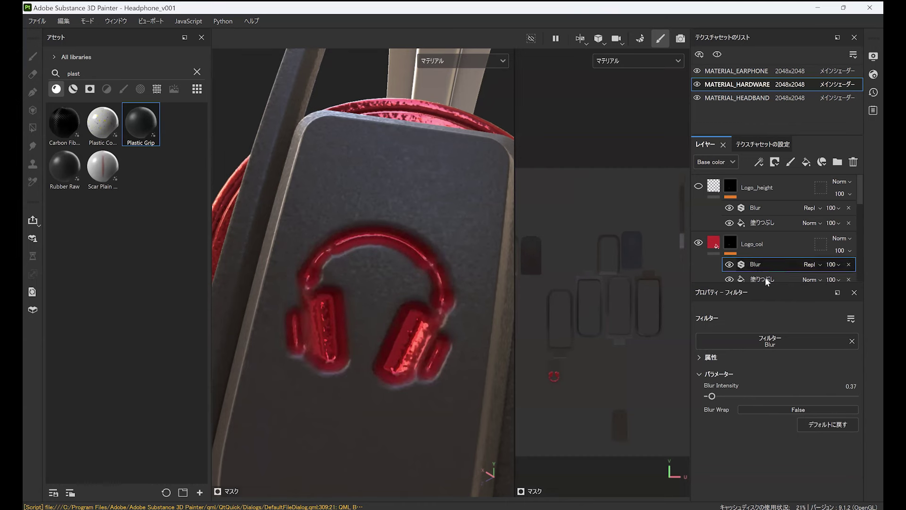
# Step: Remove the Blur filter and height channel from the Logo_col layer and show the Logo_height layer again
pyautogui.click(848, 264)
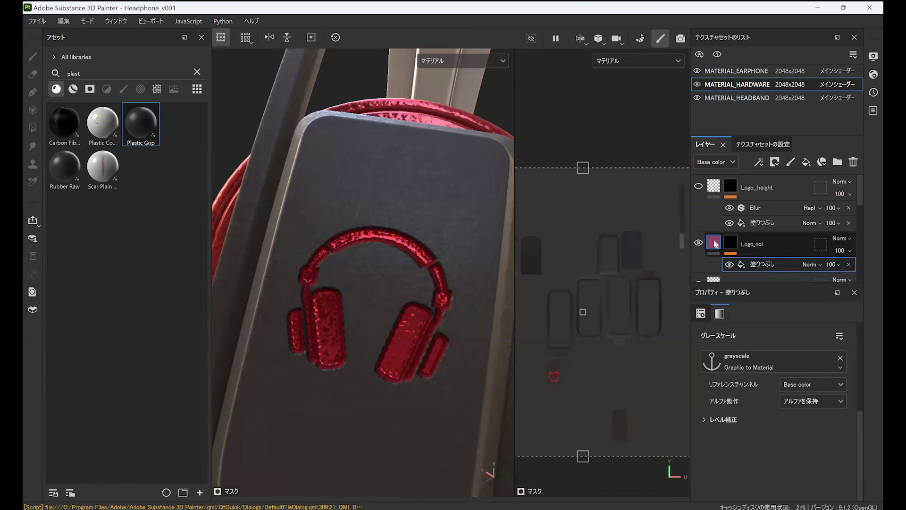
pyautogui.click(715, 243)
pyautogui.click(835, 356)
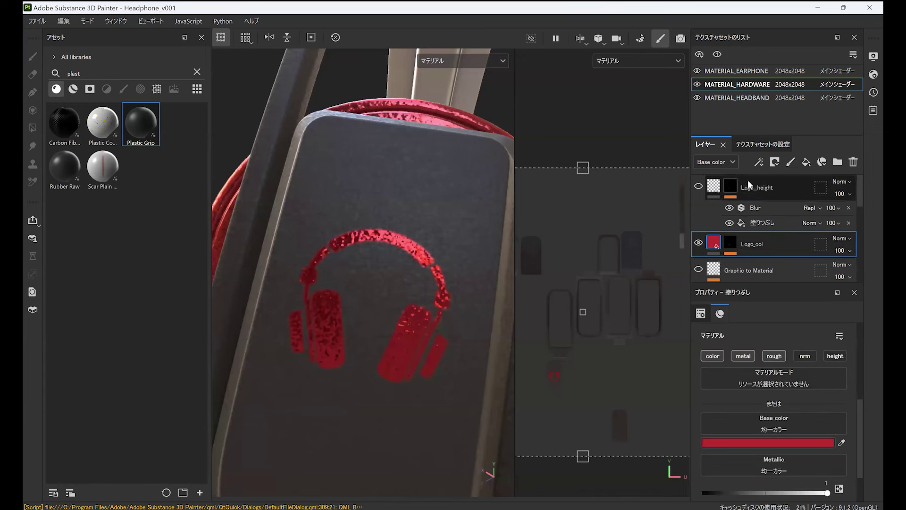
pyautogui.click(699, 187)
pyautogui.moveTo(859, 191); pyautogui.dragTo(859, 208)
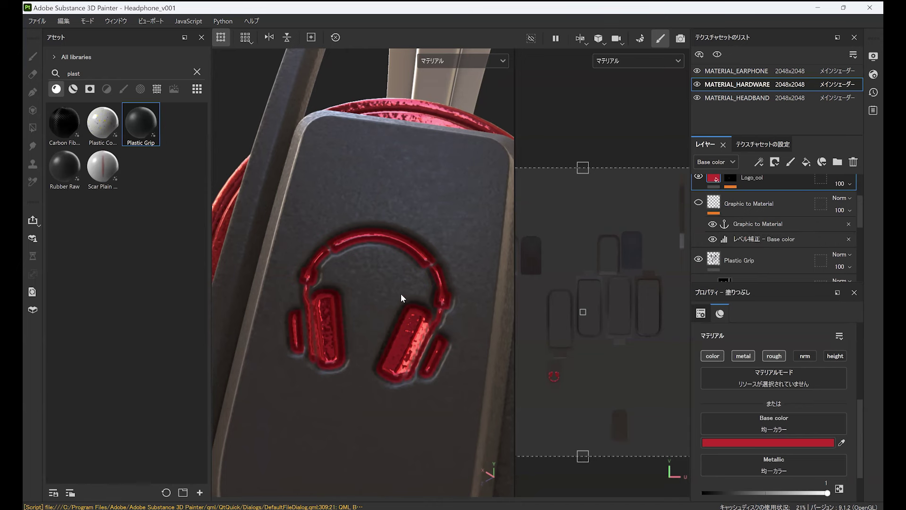
pyautogui.scroll(-5, 421, 312)
pyautogui.keyDown('alt'); pyautogui.moveTo(370, 350); pyautogui.dragTo(455, 370); pyautogui.keyUp('alt')
pyautogui.scroll(3, 412, 315)
pyautogui.scroll(3, 859, 218)
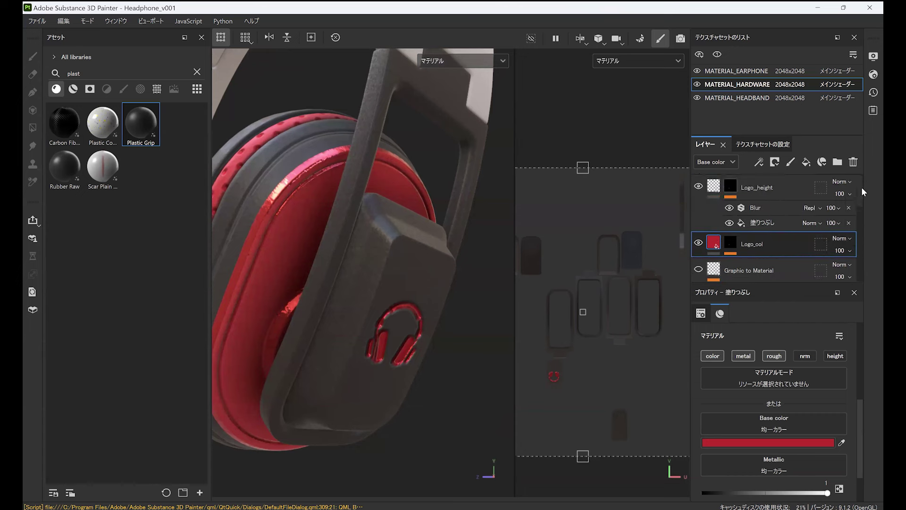
# Step: Add a paint layer above Logo_height and name it Line
pyautogui.click(758, 188)
pyautogui.click(790, 162)
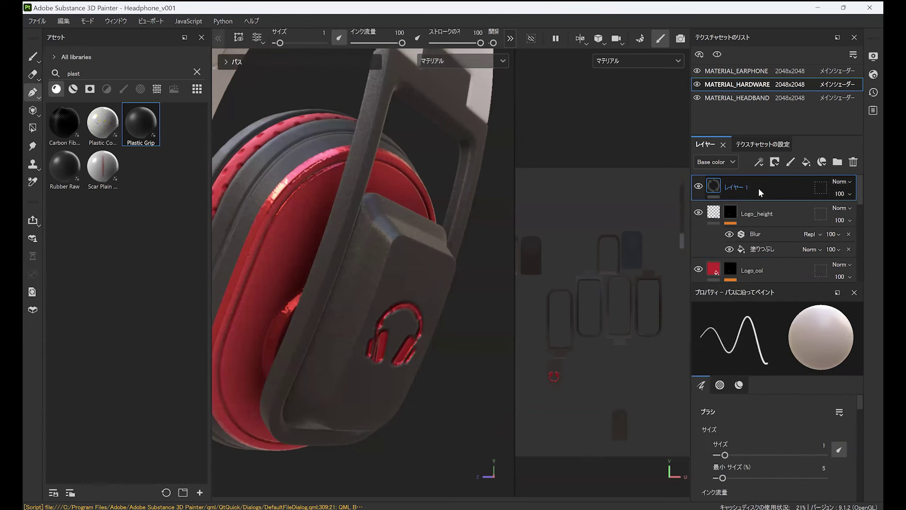
pyautogui.doubleClick(740, 186)
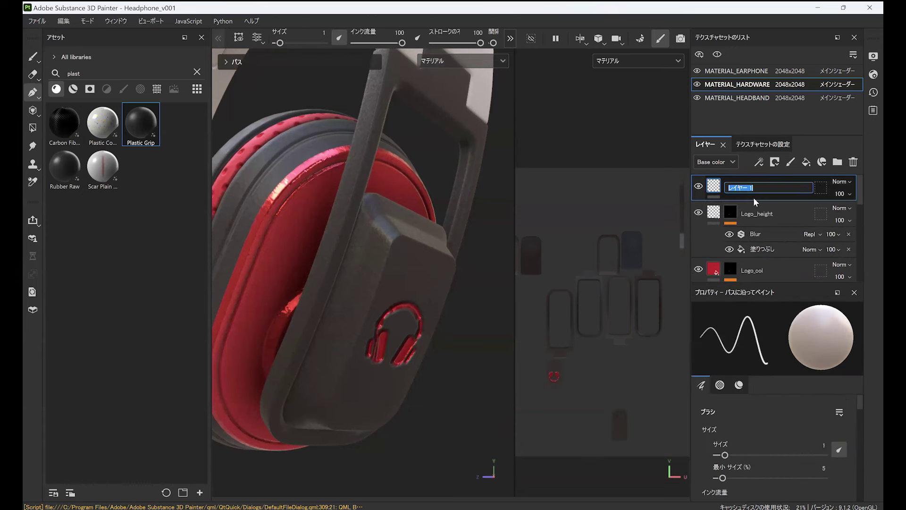
pyautogui.write('Line')
pyautogui.press('Return')
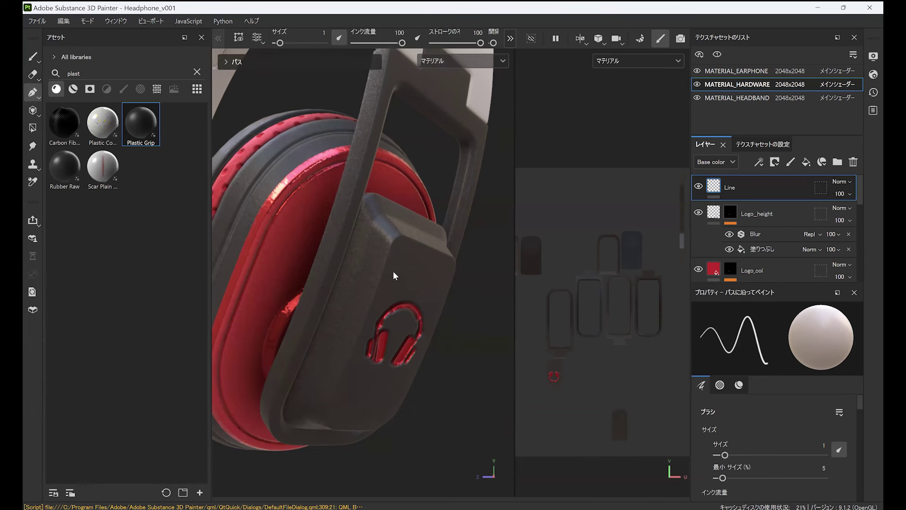
# Step: Draw a closed path with the Path tool around the edge of the ear cup's outer plate, enclosing the headphone logo
pyautogui.keyDown('alt'); pyautogui.moveTo(395, 276); pyautogui.dragTo(382, 238); pyautogui.keyUp('alt')
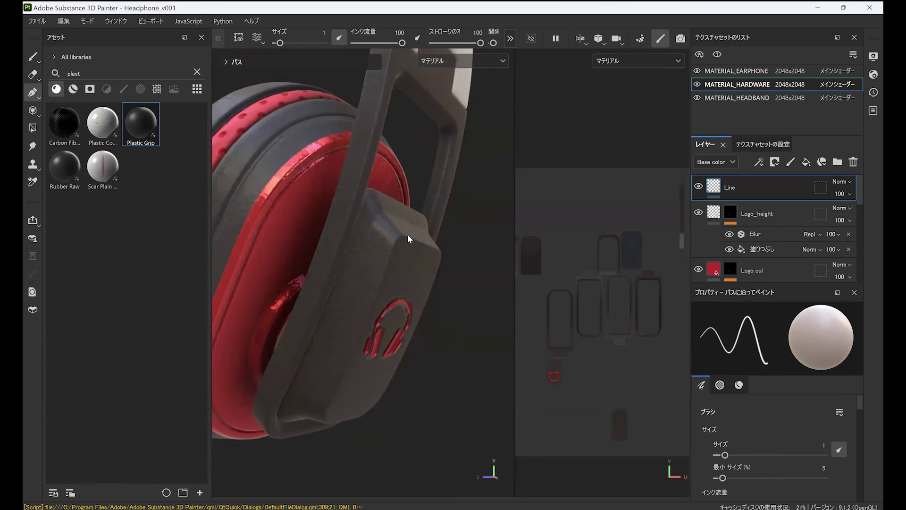
pyautogui.scroll(2, 407, 234)
pyautogui.keyDown('alt'); pyautogui.moveTo(409, 267); pyautogui.dragTo(429, 234, button='middle'); pyautogui.keyUp('alt')
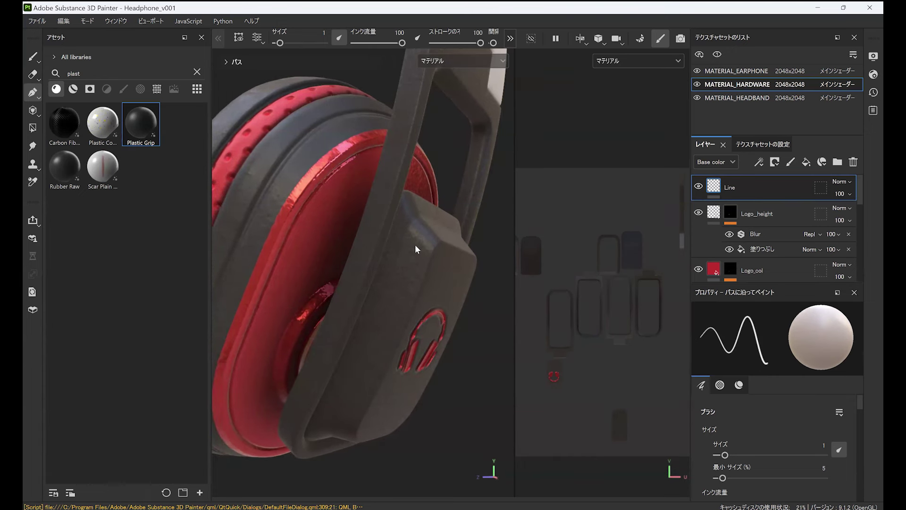
pyautogui.press('alt')
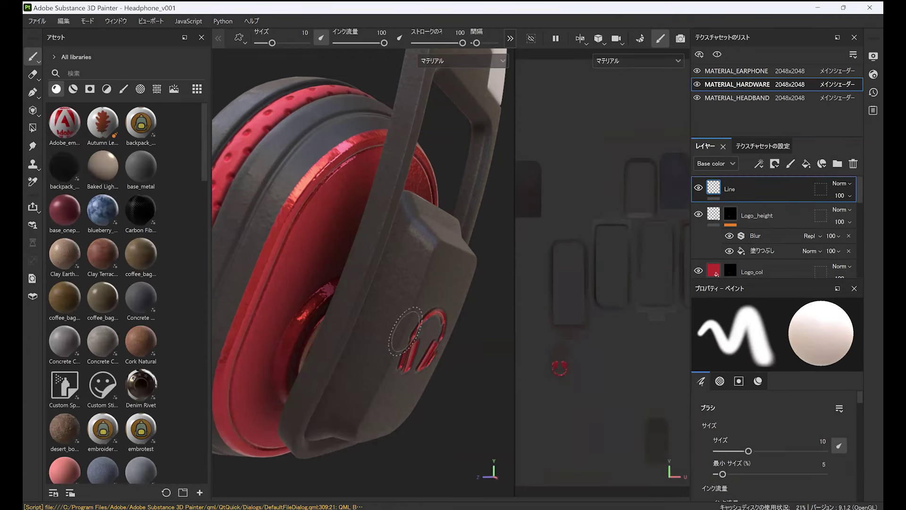
pyautogui.click(33, 93)
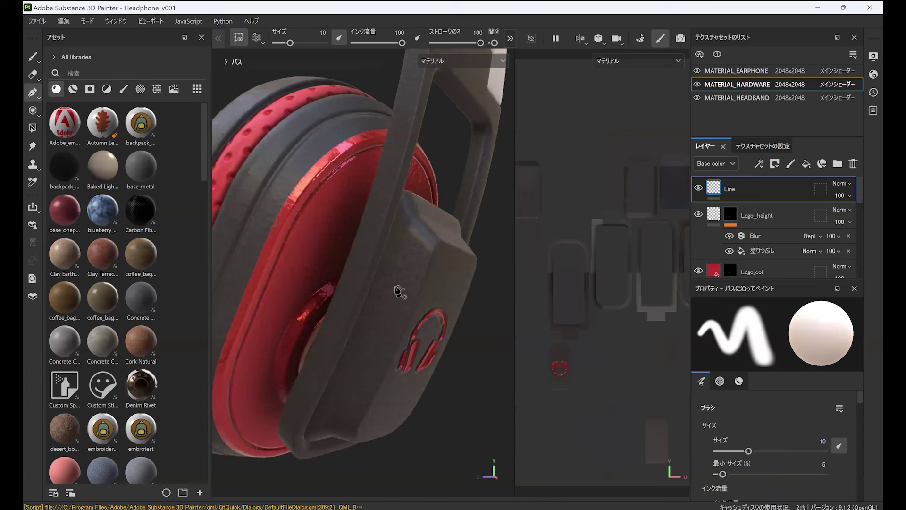
pyautogui.keyDown('alt'); pyautogui.moveTo(405, 283); pyautogui.dragTo(433, 246); pyautogui.keyUp('alt')
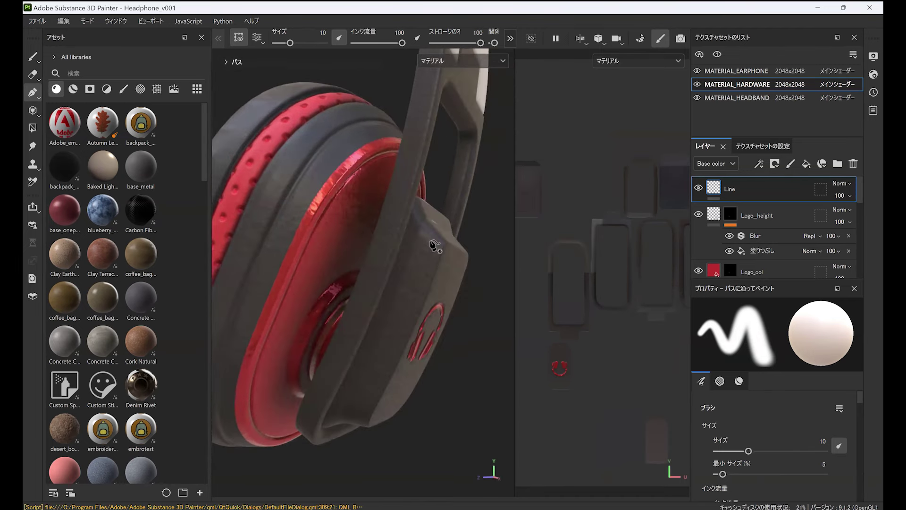
pyautogui.click(429, 239)
pyautogui.click(385, 358)
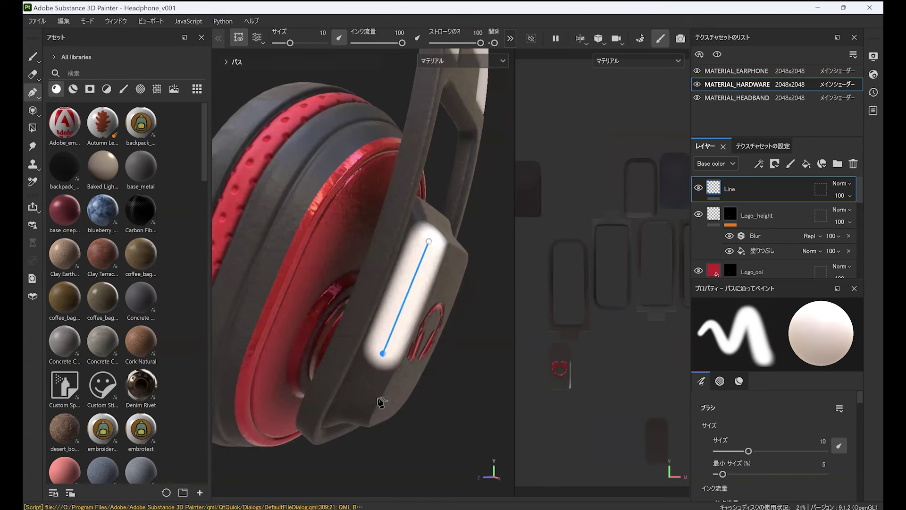
pyautogui.keyDown('alt'); pyautogui.moveTo(406, 268); pyautogui.dragTo(491, 409); pyautogui.keyUp('alt')
pyautogui.click(446, 273)
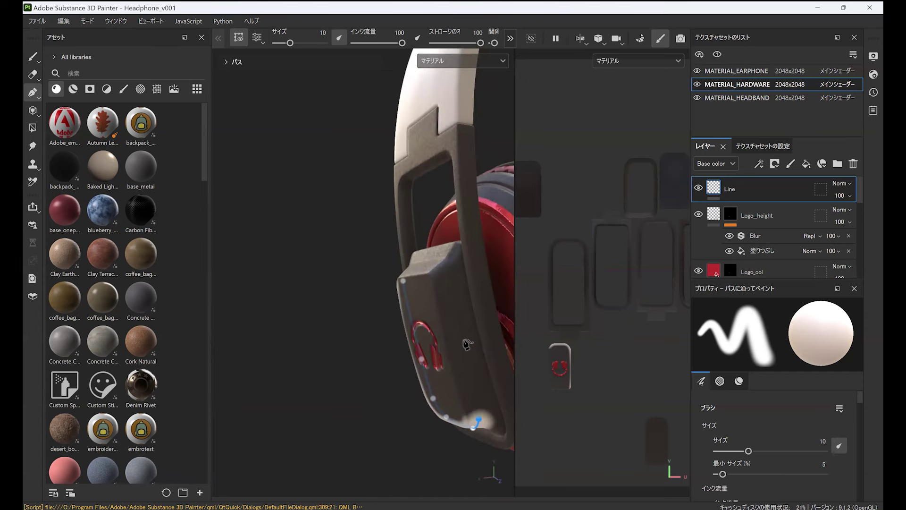
pyautogui.moveTo(431, 302)
pyautogui.keyDown('alt'); pyautogui.mouseDown()
pyautogui.moveTo(430, 265)
pyautogui.moveTo(505, 243)
pyautogui.moveTo(448, 222)
pyautogui.mouseUp(); pyautogui.keyUp('alt')
pyautogui.click(392, 245)
pyautogui.click(510, 39)
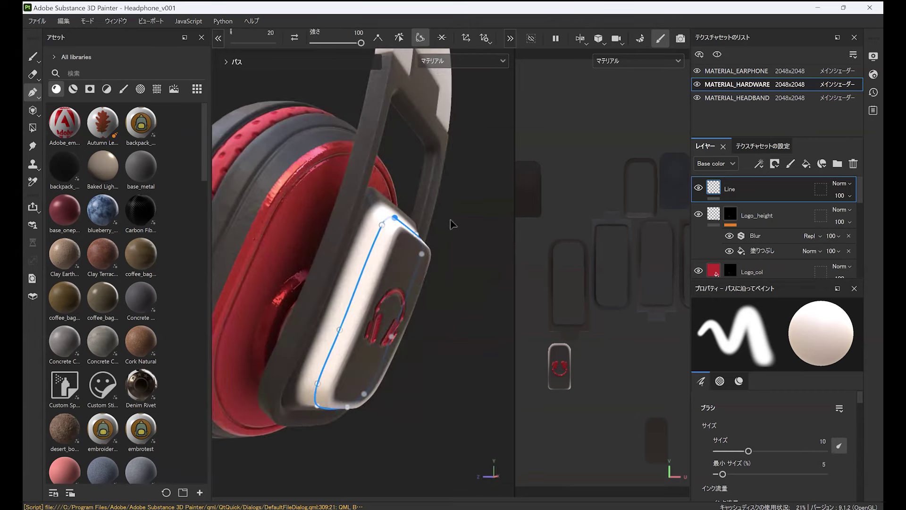
# Step: Set the path's brush size to 1 and limit its material to the height channel with a value of about -0.36
pyautogui.rightClick(451, 243)
pyautogui.click(599, 298)
pyautogui.write('1')
pyautogui.press('Return')
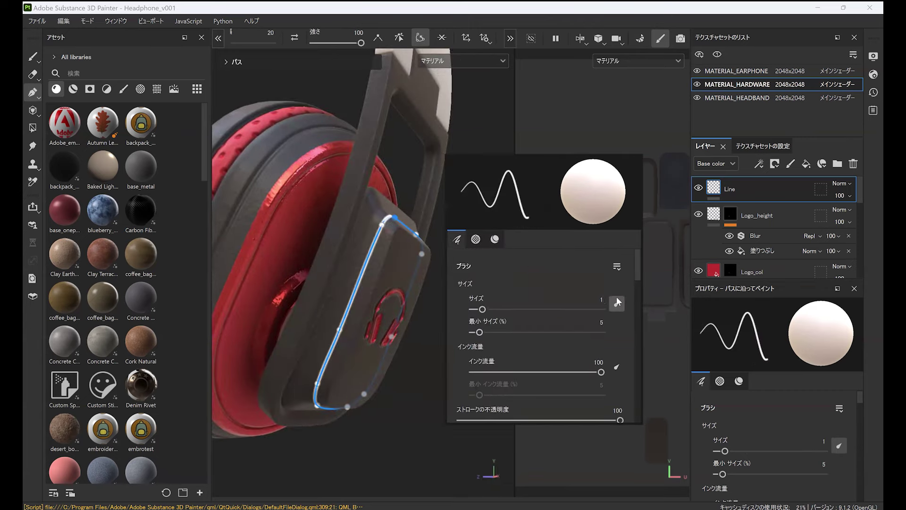
pyautogui.scroll(-8, 632, 341)
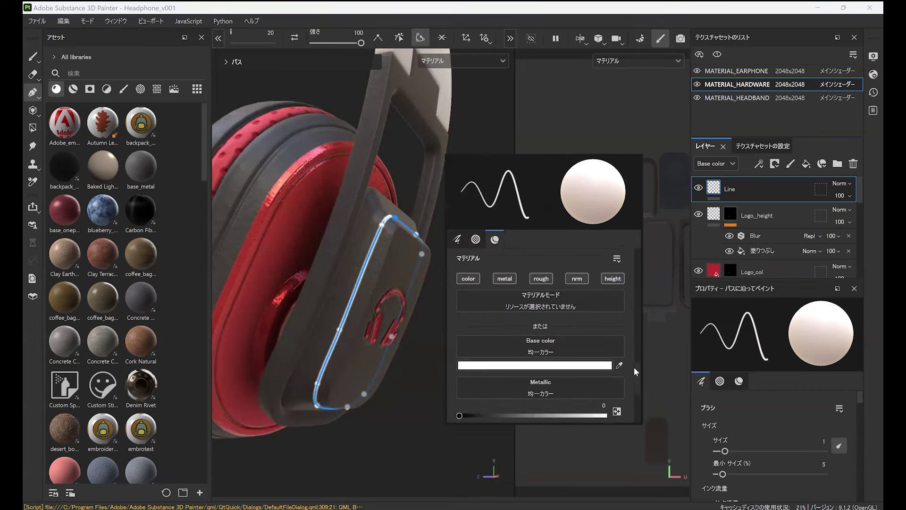
pyautogui.click(613, 288)
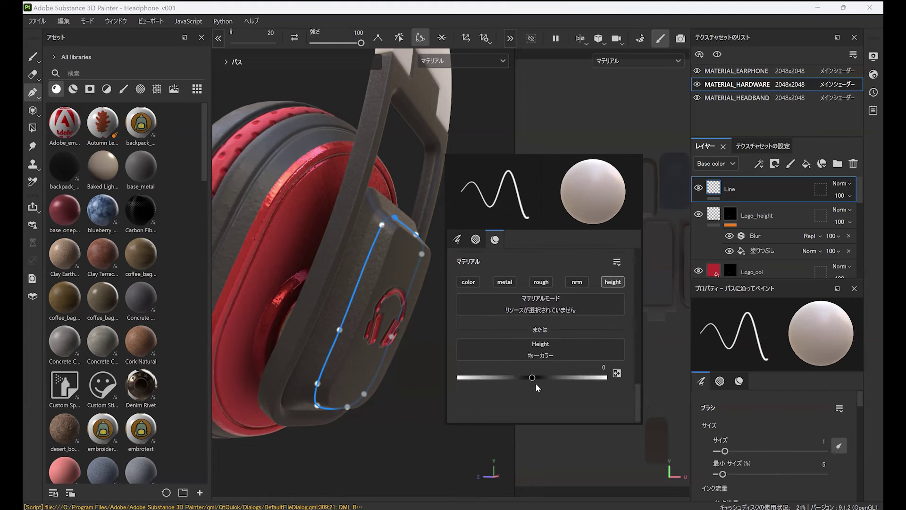
pyautogui.moveTo(528, 375); pyautogui.dragTo(505, 378)
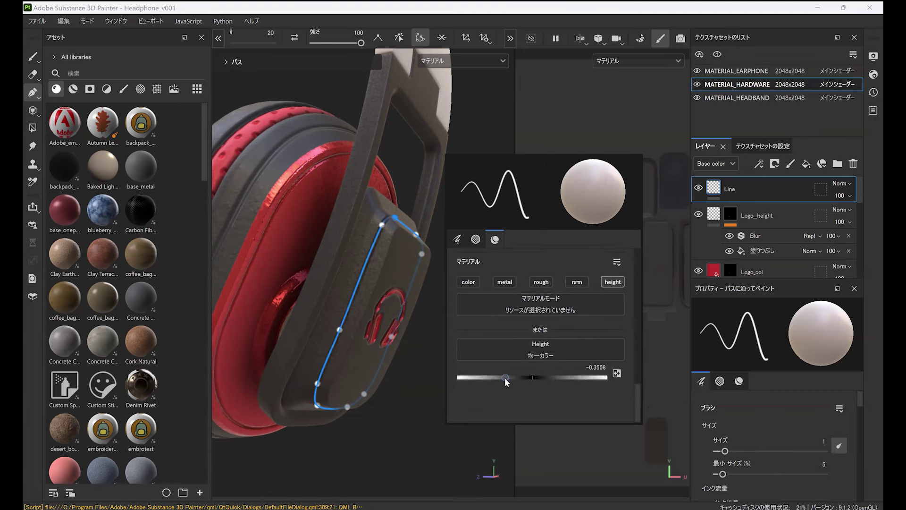
# Step: Add a Blur filter to the Line layer with a Blur Intensity of 0.2
pyautogui.click(759, 163)
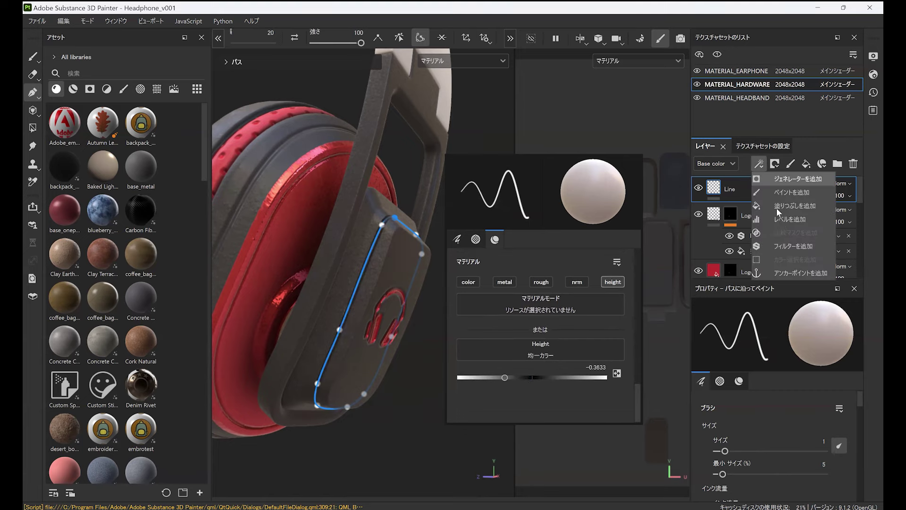
pyautogui.click(785, 246)
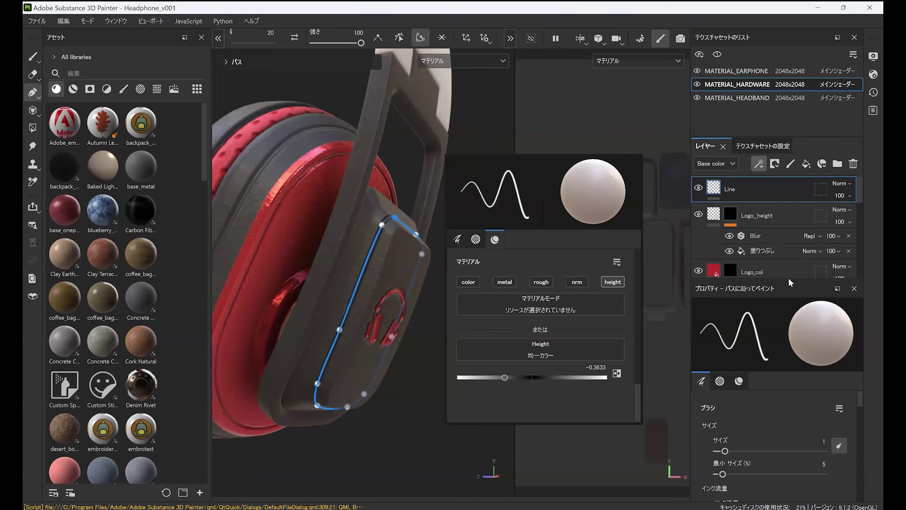
pyautogui.click(791, 352)
pyautogui.click(831, 386)
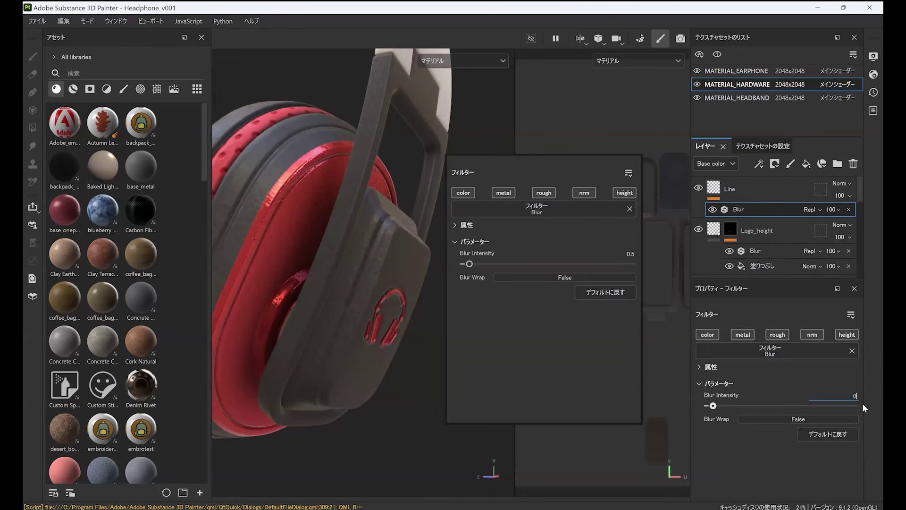
pyautogui.write('.2')
pyautogui.press('Return')
# Step: Select the path on the Line layer, add a point along its long side and adjust the points to follow the plate
pyautogui.keyDown('alt'); pyautogui.moveTo(326, 335); pyautogui.dragTo(373, 327); pyautogui.keyUp('alt')
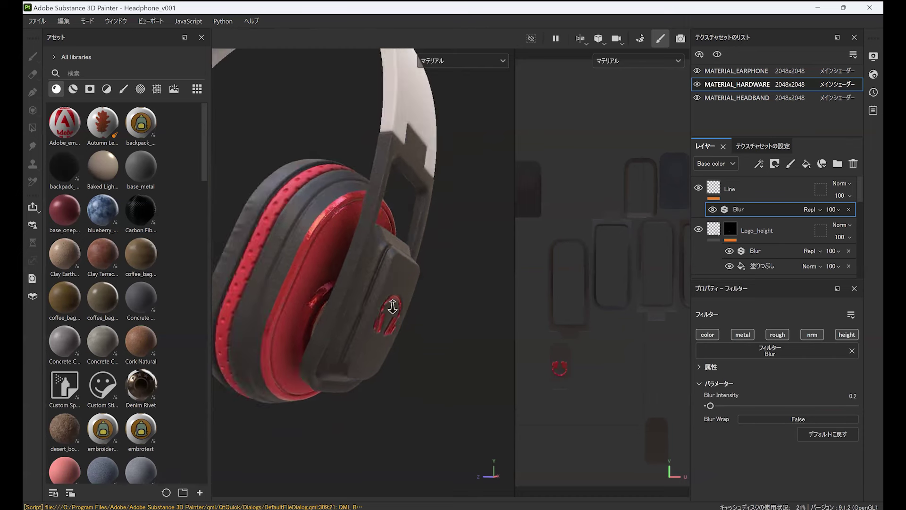
pyautogui.keyDown('alt'); pyautogui.moveTo(393, 308); pyautogui.dragTo(382, 352, button='right'); pyautogui.keyUp('alt')
pyautogui.moveTo(382, 352)
pyautogui.keyDown('alt'); pyautogui.mouseDown()
pyautogui.moveTo(360, 347)
pyautogui.moveTo(396, 320)
pyautogui.moveTo(384, 313)
pyautogui.moveTo(380, 340)
pyautogui.mouseUp(); pyautogui.keyUp('alt')
pyautogui.keyDown('alt'); pyautogui.moveTo(382, 467); pyautogui.dragTo(382, 284, button='right'); pyautogui.keyUp('alt')
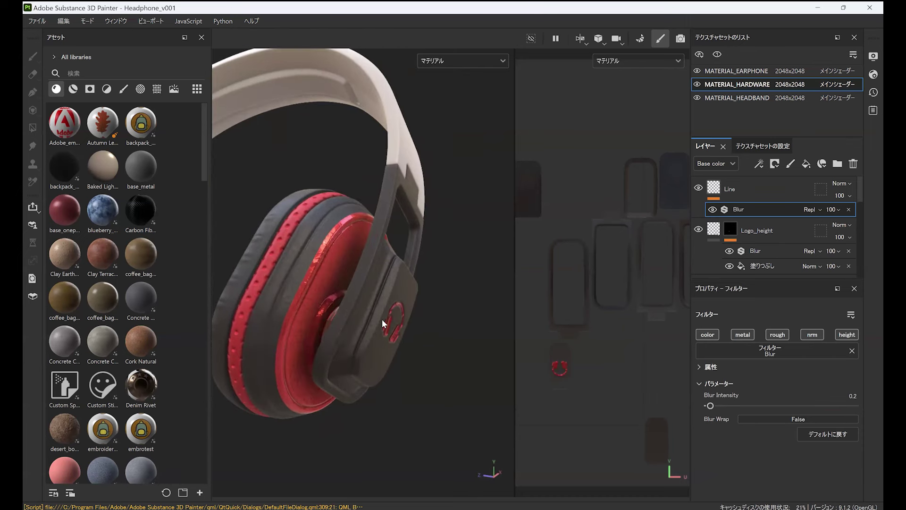
pyautogui.click(745, 197)
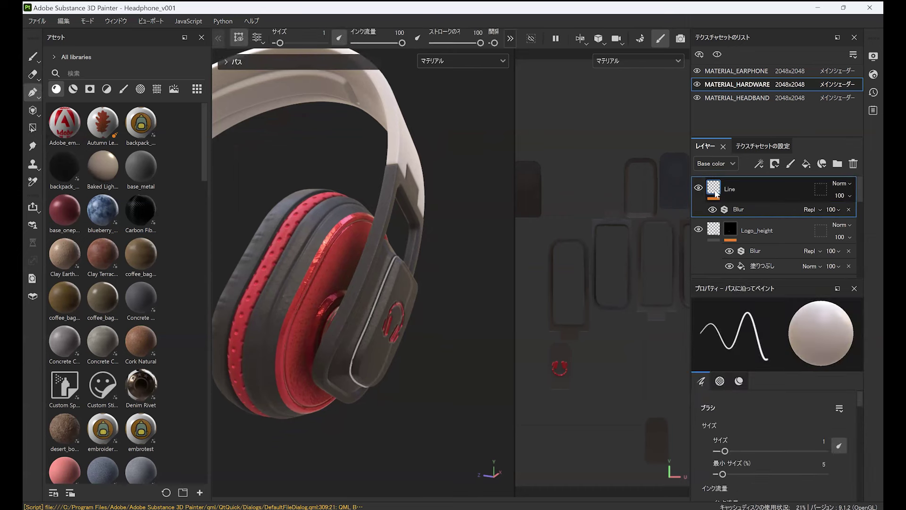
pyautogui.click(233, 63)
pyautogui.click(259, 76)
pyautogui.scroll(3, 422, 323)
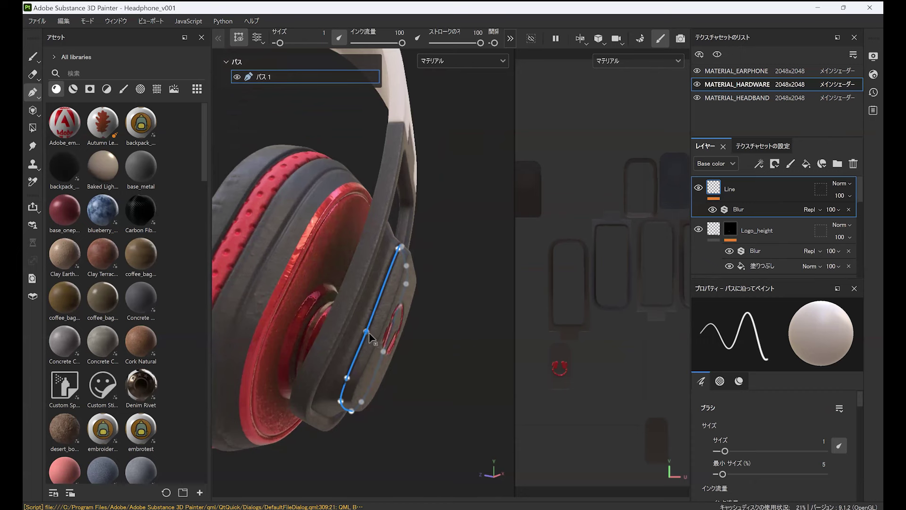
pyautogui.click(389, 279)
pyautogui.keyDown('alt'); pyautogui.moveTo(389, 283); pyautogui.dragTo(404, 280); pyautogui.keyUp('alt')
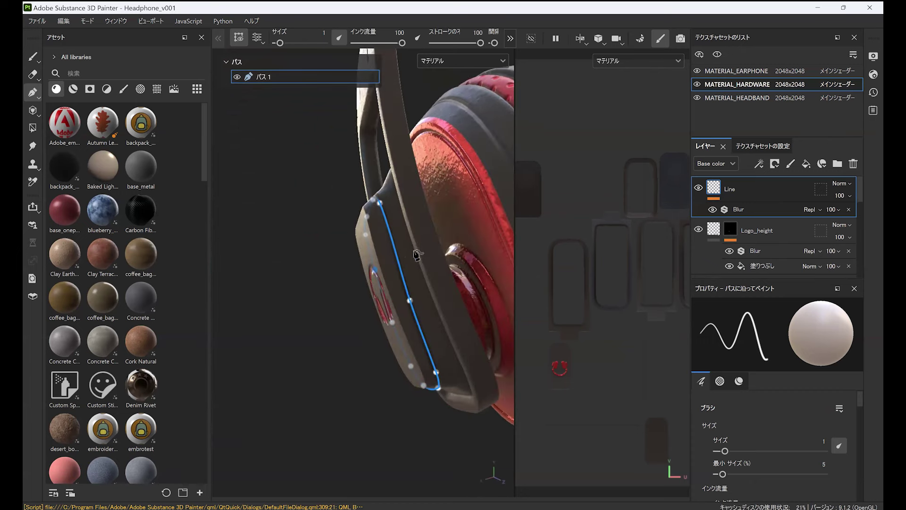
pyautogui.moveTo(394, 243); pyautogui.dragTo(392, 242)
pyautogui.moveTo(409, 301); pyautogui.dragTo(416, 318)
pyautogui.keyDown('alt'); pyautogui.moveTo(442, 225); pyautogui.dragTo(467, 222); pyautogui.keyUp('alt')
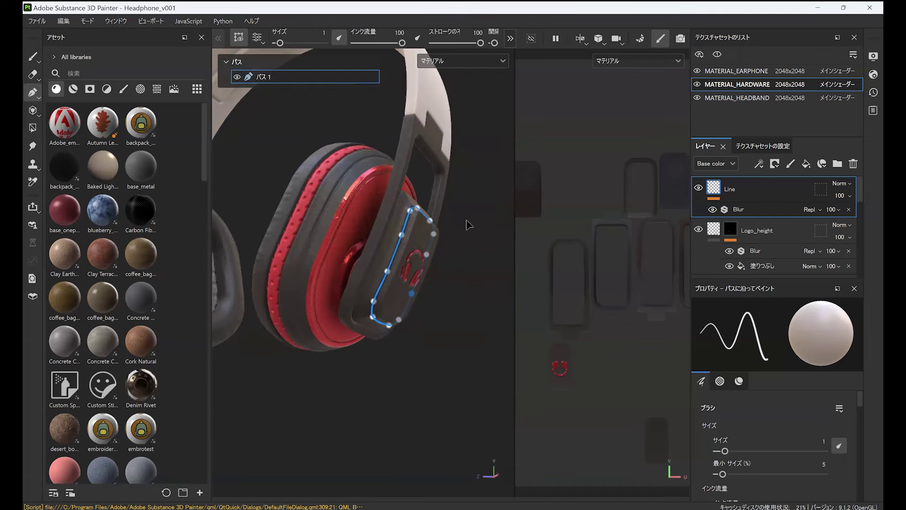
# Step: Limit the asset library to the textures of the current project and browse to the baked mesh maps
pyautogui.keyDown('alt'); pyautogui.moveTo(436, 273); pyautogui.dragTo(312, 253); pyautogui.keyUp('alt')
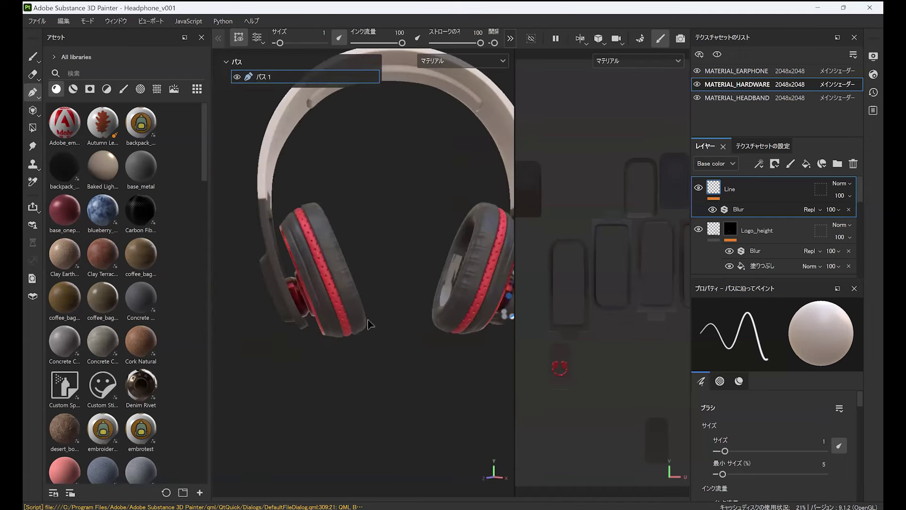
pyautogui.keyDown('alt'); pyautogui.moveTo(293, 296); pyautogui.dragTo(265, 260); pyautogui.keyUp('alt')
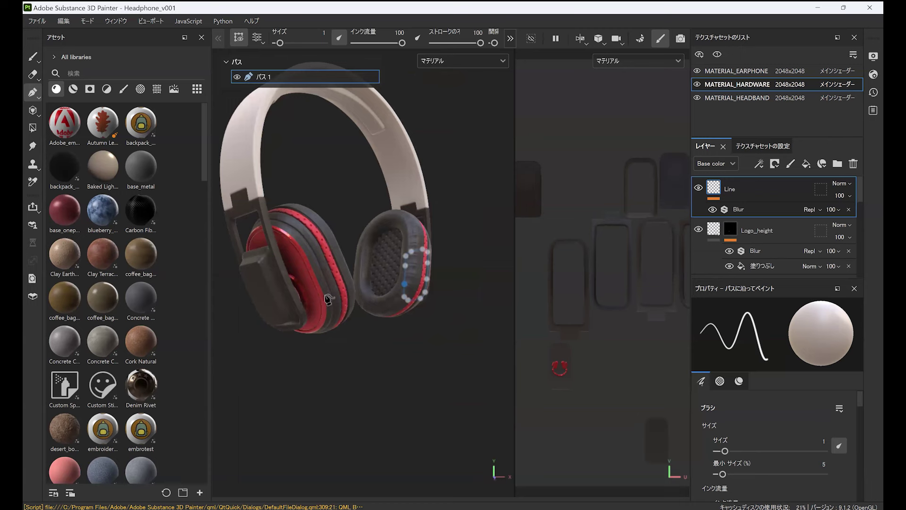
pyautogui.moveTo(383, 288)
pyautogui.keyDown('alt'); pyautogui.mouseDown()
pyautogui.moveTo(308, 295)
pyautogui.moveTo(338, 297)
pyautogui.moveTo(406, 263)
pyautogui.moveTo(396, 278)
pyautogui.moveTo(370, 228)
pyautogui.moveTo(392, 261)
pyautogui.mouseUp(); pyautogui.keyUp('alt')
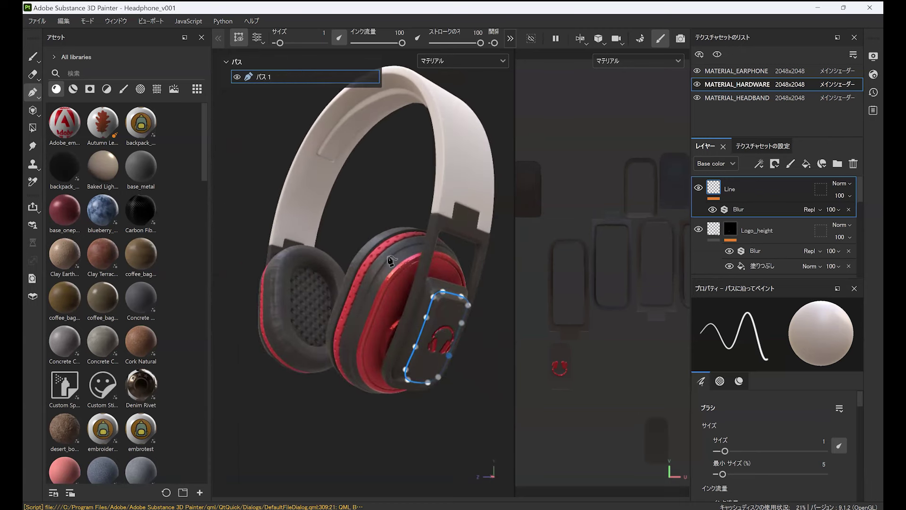
pyautogui.click(59, 58)
pyautogui.click(71, 82)
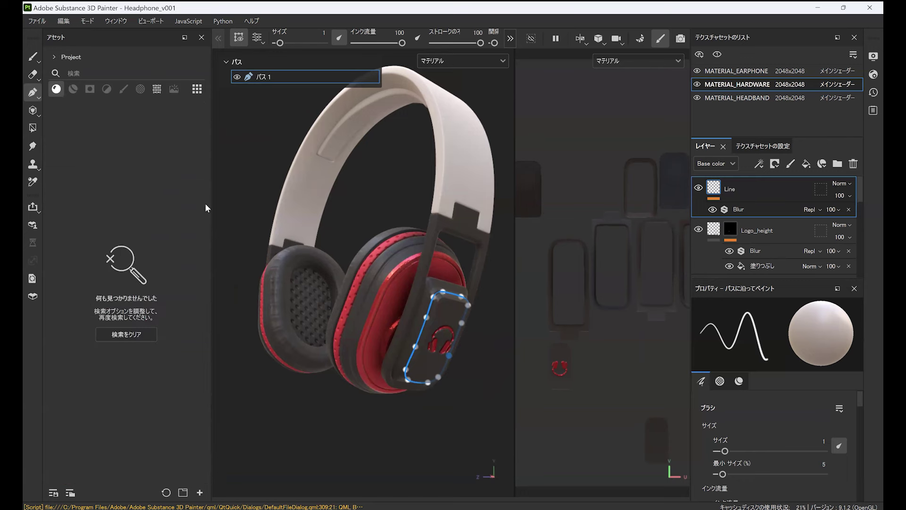
pyautogui.click(157, 96)
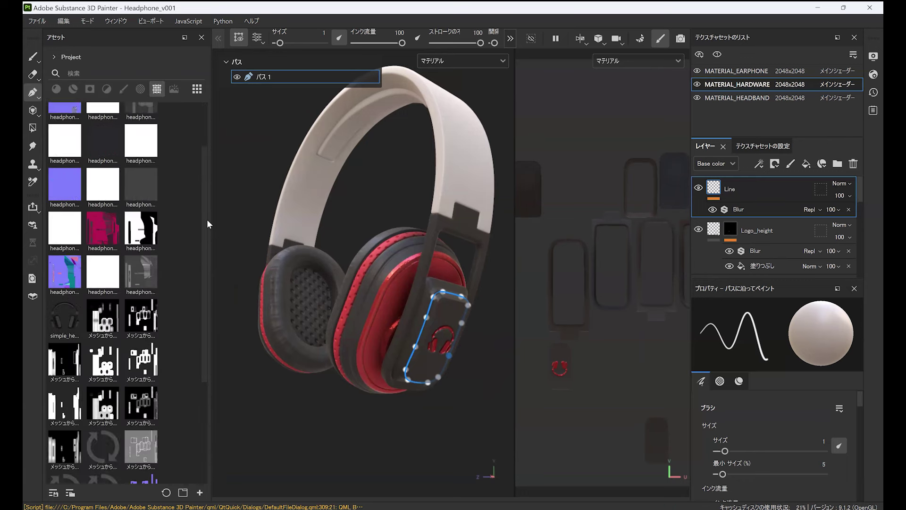
pyautogui.moveTo(206, 220); pyautogui.dragTo(208, 270)
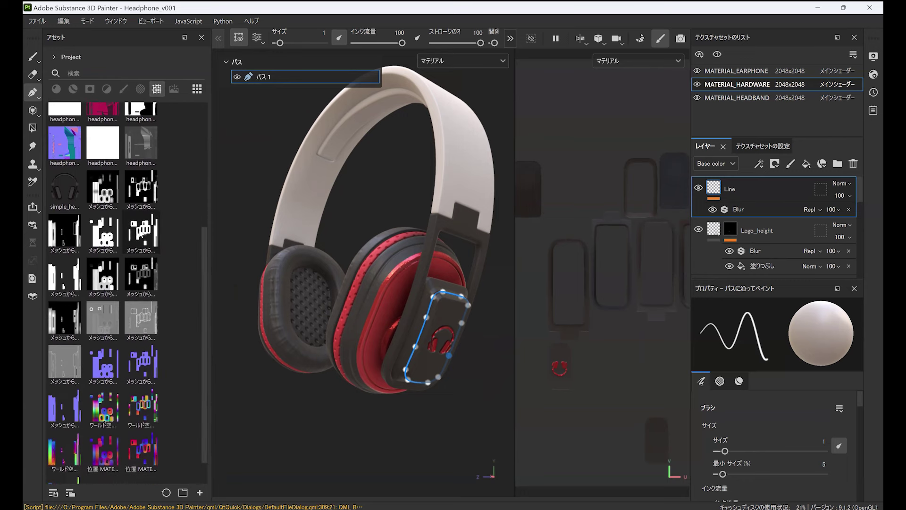
# Step: Place the baked ambient occlusion map of MATERIAL_HARDWARE above the Line layer as a Base color fill
pyautogui.moveTo(142, 233)
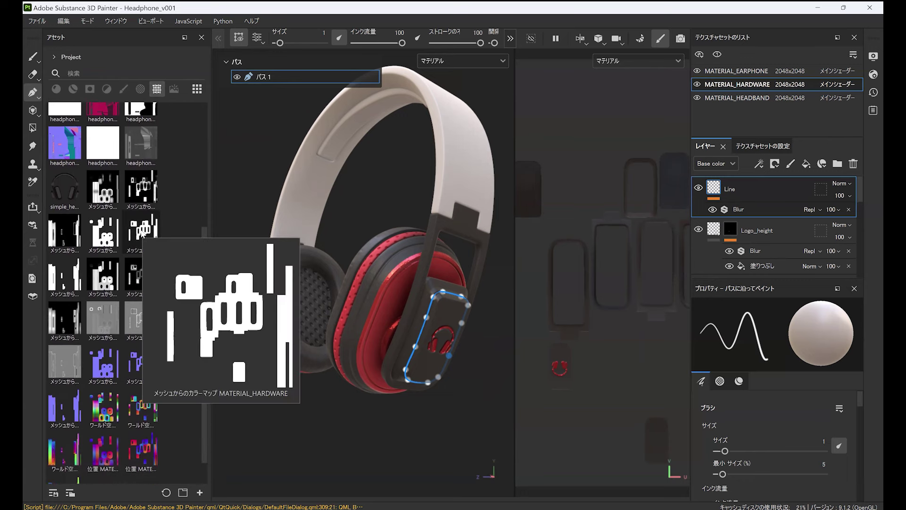
pyautogui.moveTo(142, 194)
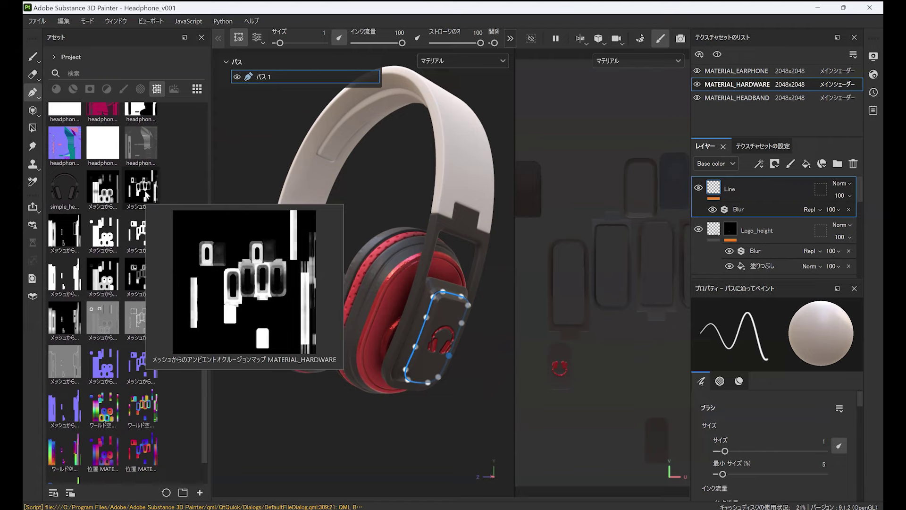
pyautogui.moveTo(147, 194); pyautogui.dragTo(768, 180)
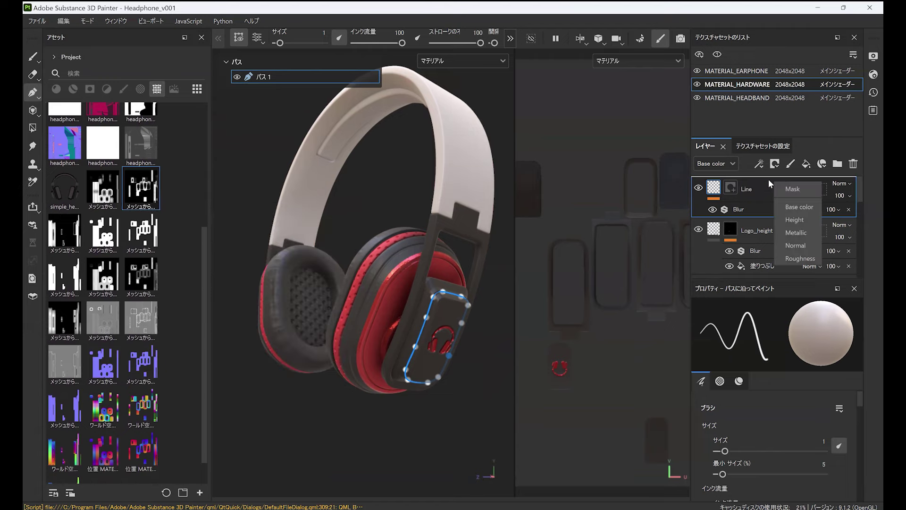
pyautogui.click(791, 211)
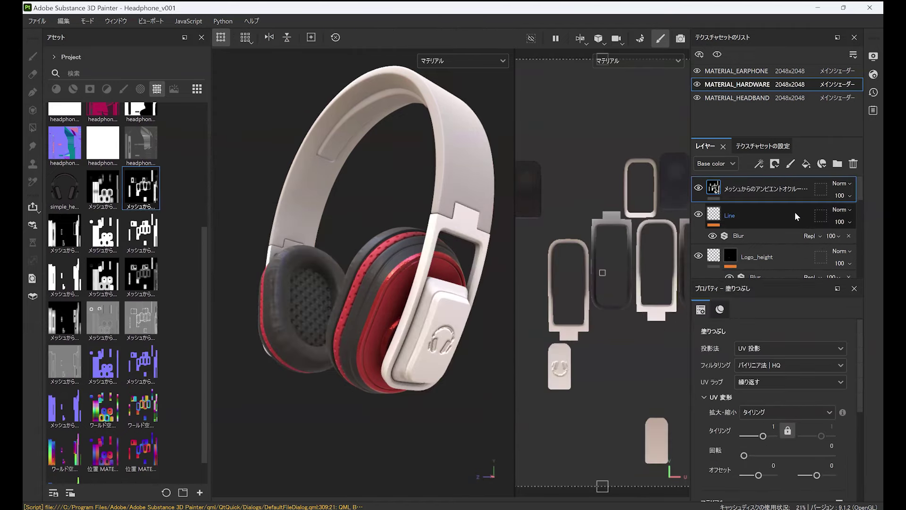
pyautogui.keyDown('alt'); pyautogui.moveTo(412, 281); pyautogui.dragTo(360, 241, button='middle'); pyautogui.keyUp('alt')
pyautogui.keyDown('alt'); pyautogui.moveTo(373, 302); pyautogui.dragTo(401, 472, button='right'); pyautogui.keyUp('alt')
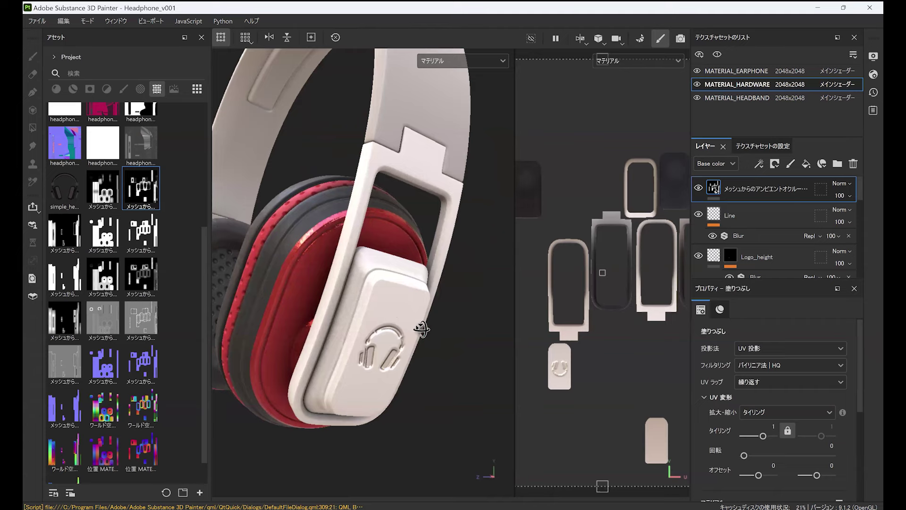
# Step: Add a Levels adjustment to the ambient occlusion layer's Base color with black input about 0.086 and white input 0.85
pyautogui.keyDown('alt'); pyautogui.moveTo(421, 329); pyautogui.dragTo(406, 314); pyautogui.keyUp('alt')
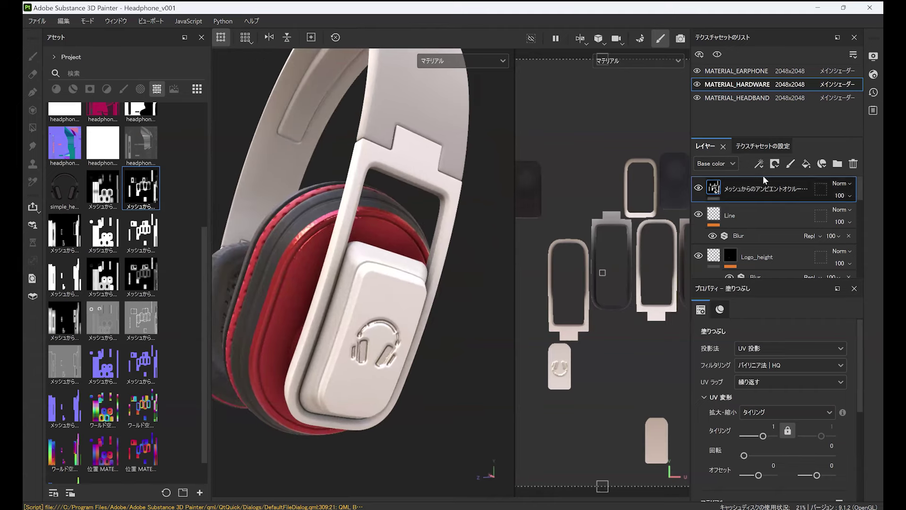
pyautogui.click(759, 163)
pyautogui.click(782, 219)
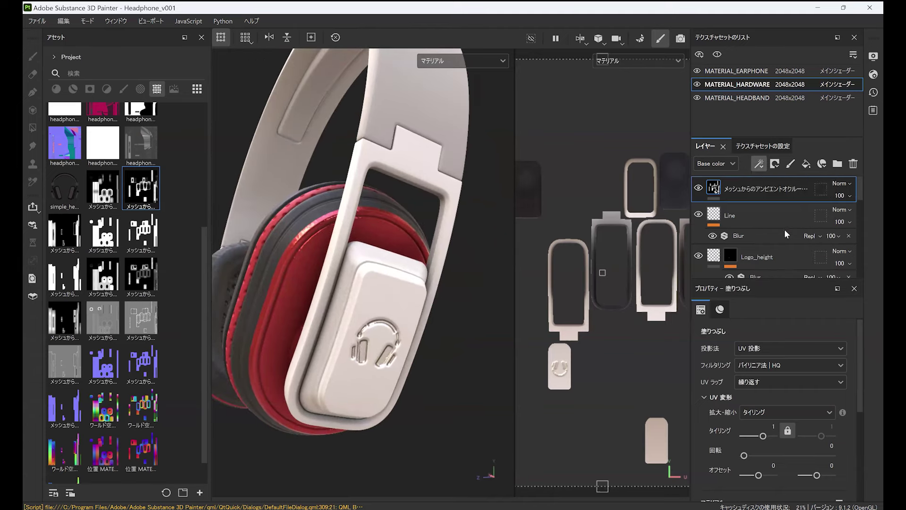
pyautogui.moveTo(853, 352); pyautogui.dragTo(831, 355)
pyautogui.moveTo(704, 352); pyautogui.dragTo(715, 353)
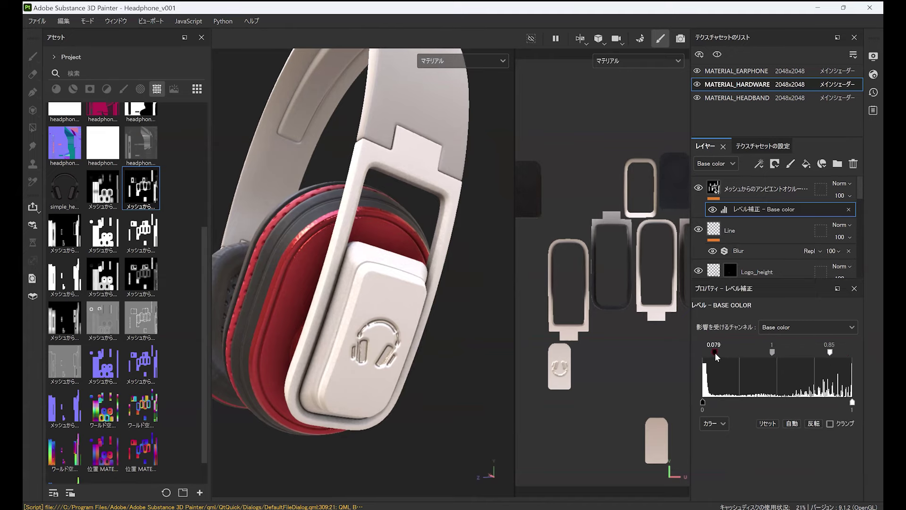
# Step: Set the ambient occlusion layer's blending mode to Multiply and check the shading on the ear cup
pyautogui.click(839, 183)
pyautogui.click(825, 56)
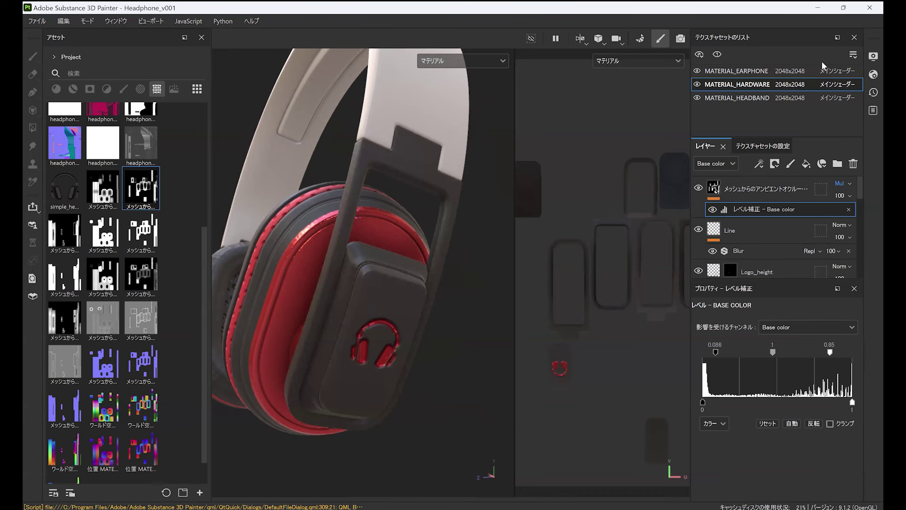
pyautogui.scroll(3, 378, 356)
pyautogui.keyDown('alt'); pyautogui.moveTo(378, 358); pyautogui.dragTo(446, 296); pyautogui.keyUp('alt')
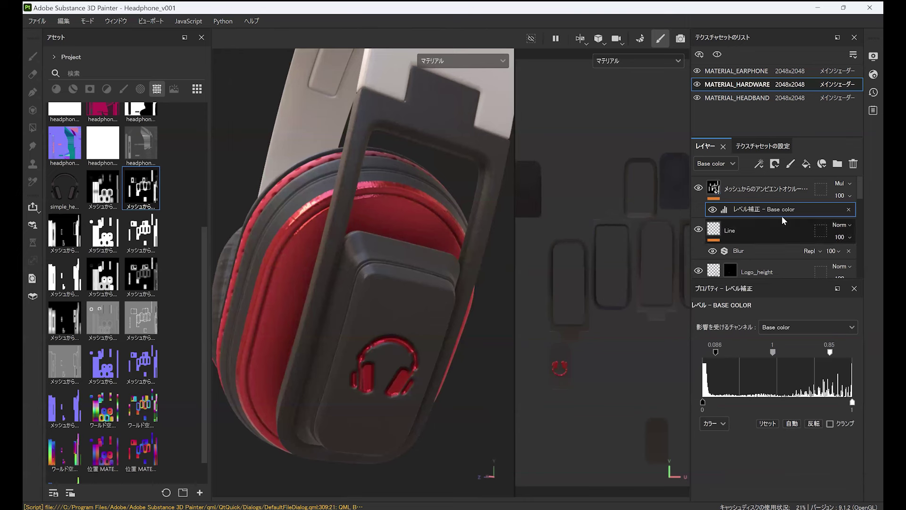
# Step: Try a lower opacity on the ambient occlusion layer and return it to 100
pyautogui.click(840, 195)
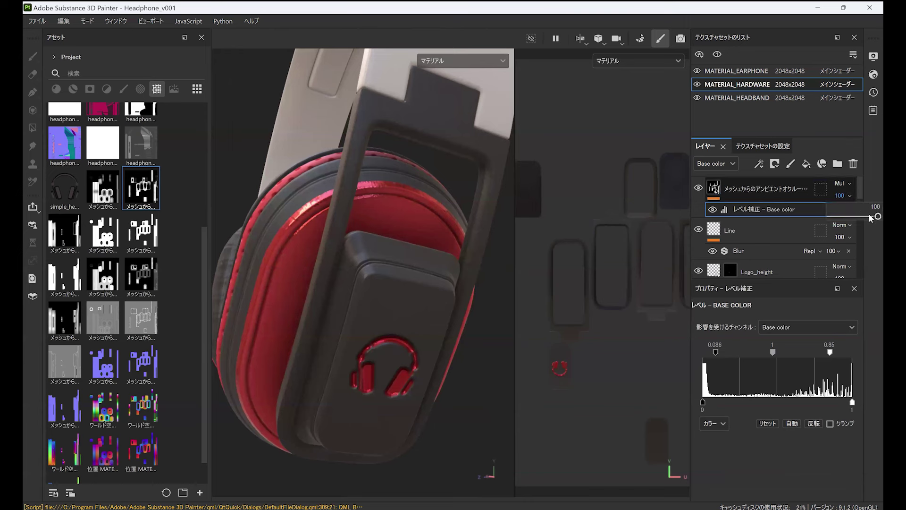
pyautogui.moveTo(870, 215); pyautogui.dragTo(869, 216)
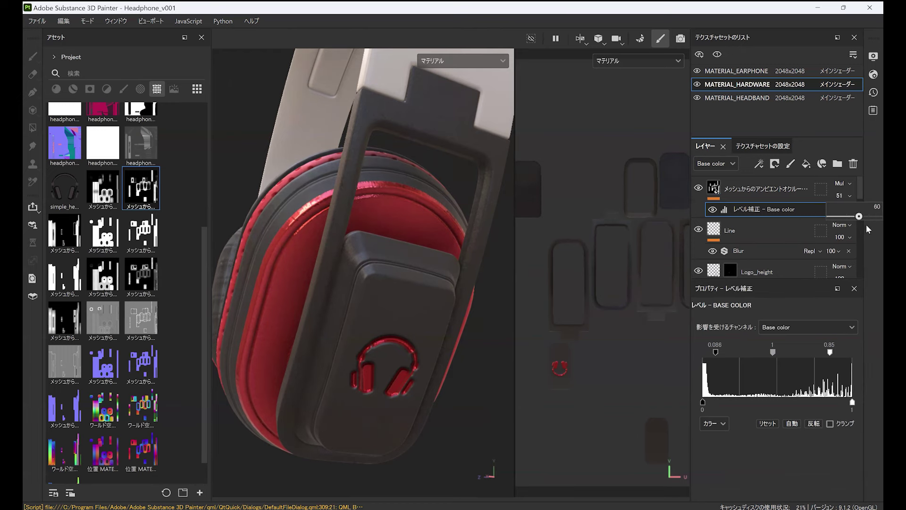
pyautogui.moveTo(867, 225); pyautogui.dragTo(851, 226)
pyautogui.click(768, 192)
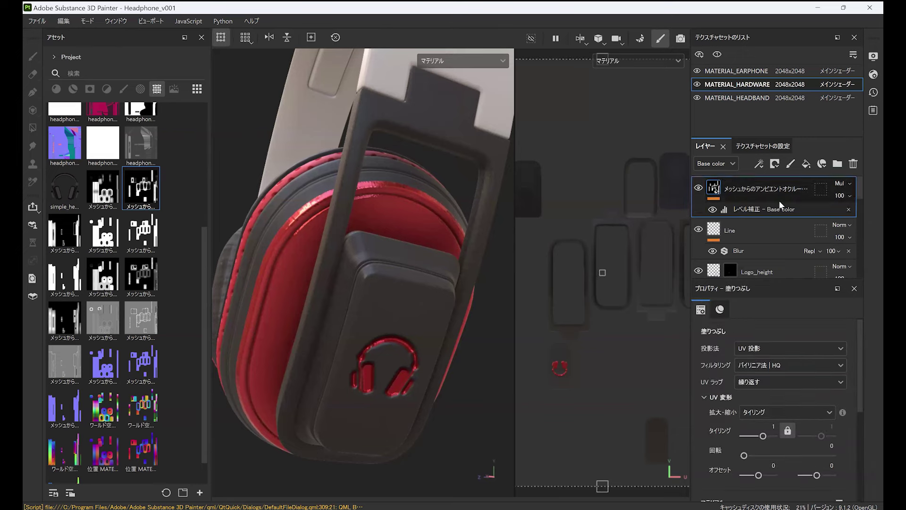
# Step: Switch to the MATERIAL_HEADBAND texture set and toggle its visibility off and on to identify its parts
pyautogui.keyDown('alt'); pyautogui.moveTo(445, 269); pyautogui.dragTo(226, 305, button='right'); pyautogui.keyUp('alt')
pyautogui.keyDown('alt'); pyautogui.moveTo(401, 278); pyautogui.dragTo(408, 337, button='right'); pyautogui.keyUp('alt')
pyautogui.keyDown('alt'); pyautogui.moveTo(409, 337); pyautogui.dragTo(480, 342); pyautogui.keyUp('alt')
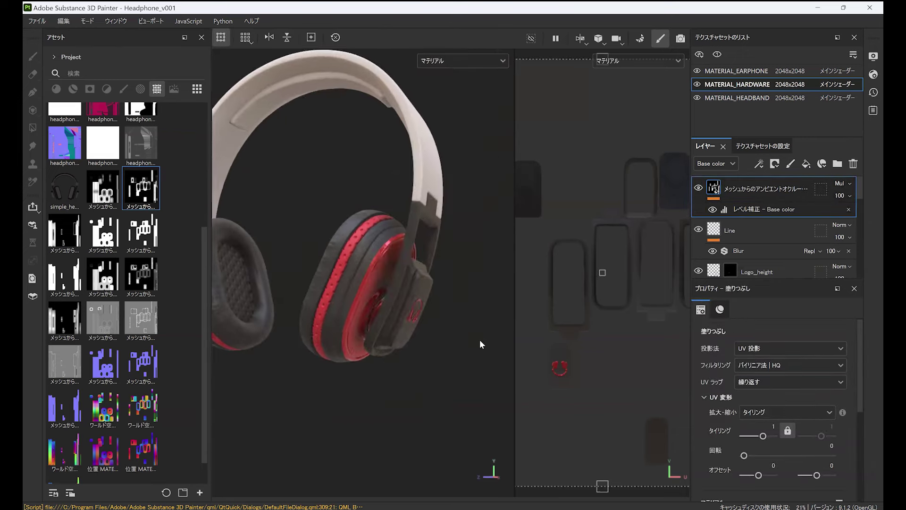
pyautogui.keyDown('alt'); pyautogui.moveTo(370, 284); pyautogui.dragTo(387, 326, button='middle'); pyautogui.keyUp('alt')
pyautogui.scroll(-3, 386, 330)
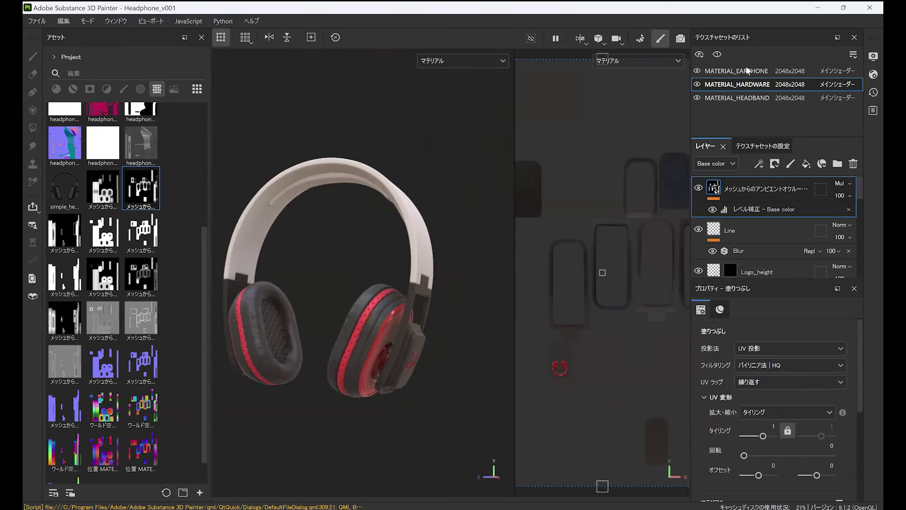
pyautogui.click(698, 101)
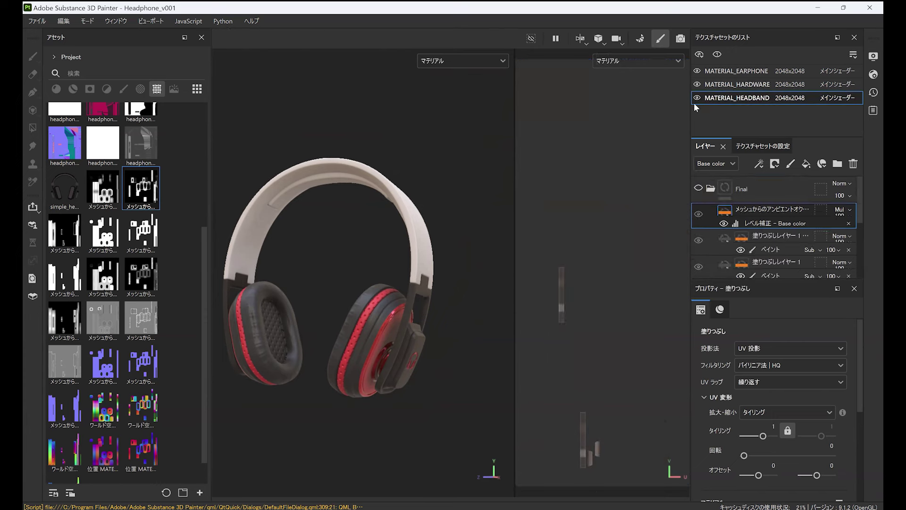
pyautogui.click(696, 98)
pyautogui.click(696, 98)
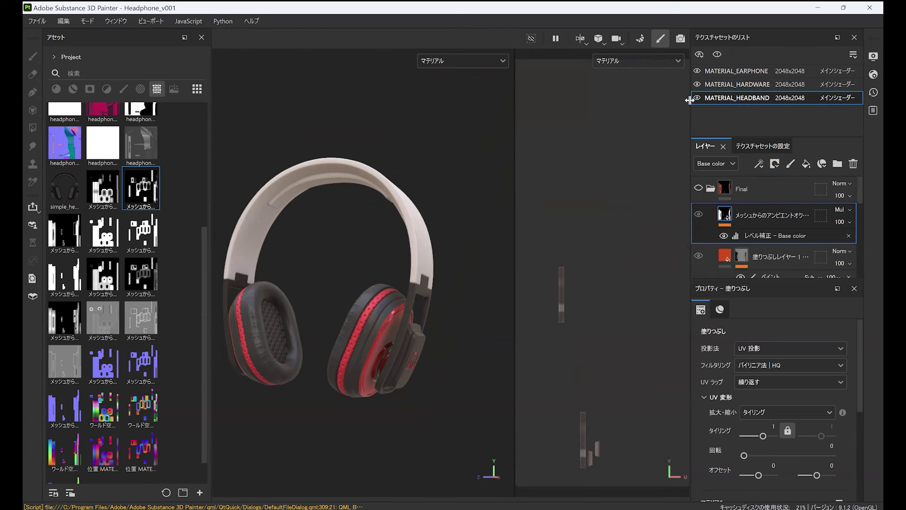
# Step: Examine the headband on the model and its parts in the UV layout
pyautogui.scroll(-2, 340, 307)
pyautogui.keyDown('alt'); pyautogui.moveTo(415, 313); pyautogui.dragTo(430, 346); pyautogui.keyUp('alt')
pyautogui.scroll(2, 424, 339)
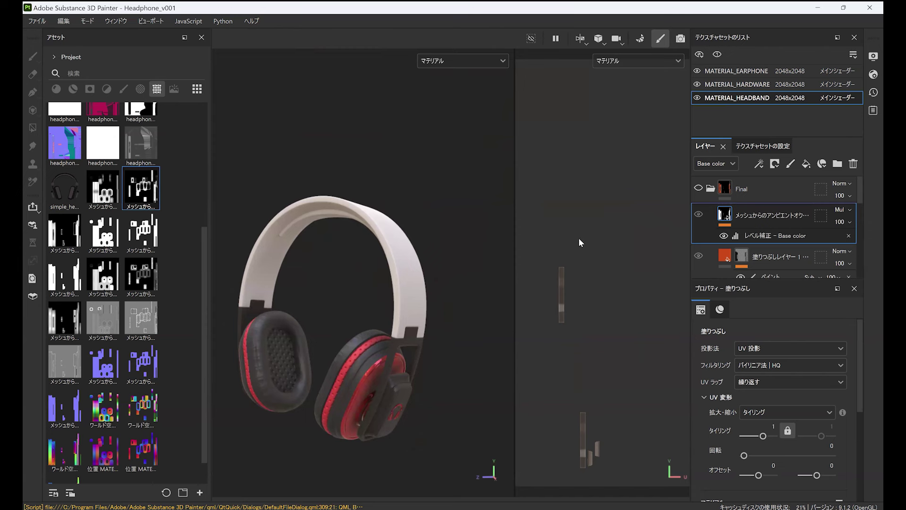
pyautogui.keyDown('alt'); pyautogui.moveTo(604, 268); pyautogui.dragTo(602, 291, button='right'); pyautogui.keyUp('alt')
pyautogui.keyDown('alt'); pyautogui.moveTo(610, 288); pyautogui.dragTo(632, 264, button='middle'); pyautogui.keyUp('alt')
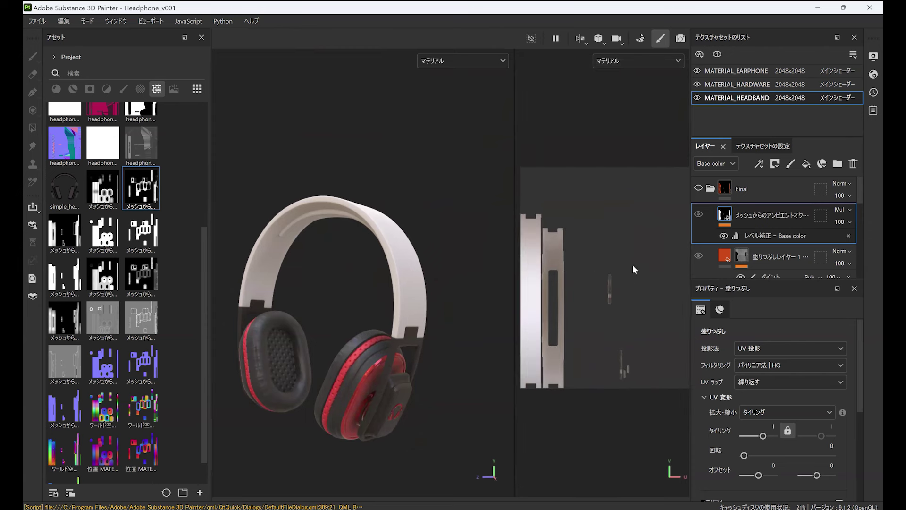
pyautogui.keyDown('alt'); pyautogui.moveTo(633, 265); pyautogui.dragTo(588, 297, button='right'); pyautogui.keyUp('alt')
pyautogui.keyDown('alt'); pyautogui.moveTo(588, 296); pyautogui.dragTo(567, 292, button='middle'); pyautogui.keyUp('alt')
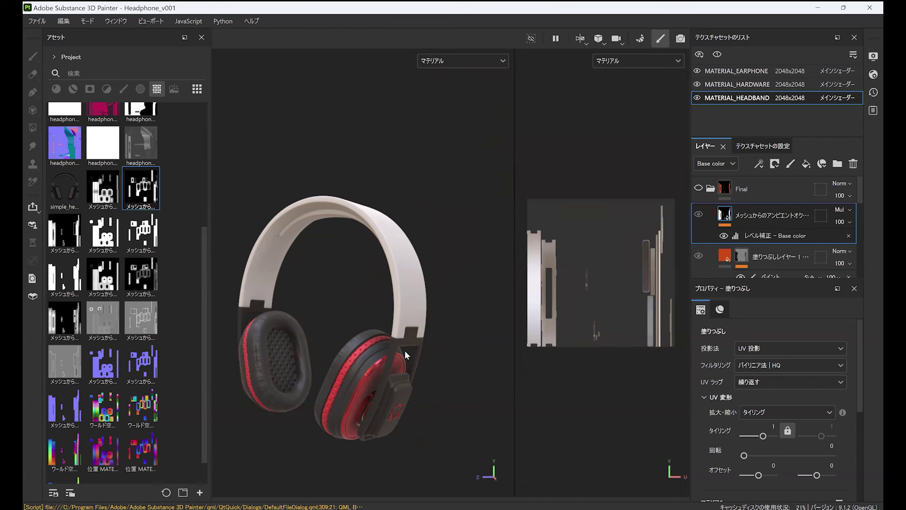
pyautogui.keyDown('alt'); pyautogui.moveTo(402, 327); pyautogui.dragTo(383, 299, button='right'); pyautogui.keyUp('alt')
pyautogui.keyDown('alt'); pyautogui.moveTo(383, 299); pyautogui.dragTo(401, 315, button='middle'); pyautogui.keyUp('alt')
pyautogui.keyDown('alt'); pyautogui.moveTo(401, 315); pyautogui.dragTo(486, 279); pyautogui.keyUp('alt')
# Step: Show the Final folder temporarily to preview the finished headband design, and hide and collapse it again
pyautogui.click(698, 188)
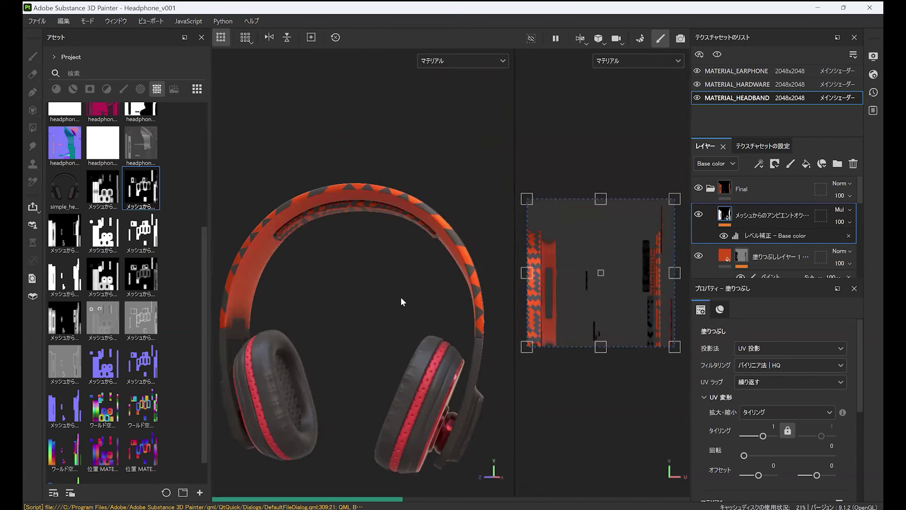
pyautogui.keyDown('alt'); pyautogui.moveTo(413, 288); pyautogui.dragTo(435, 267); pyautogui.keyUp('alt')
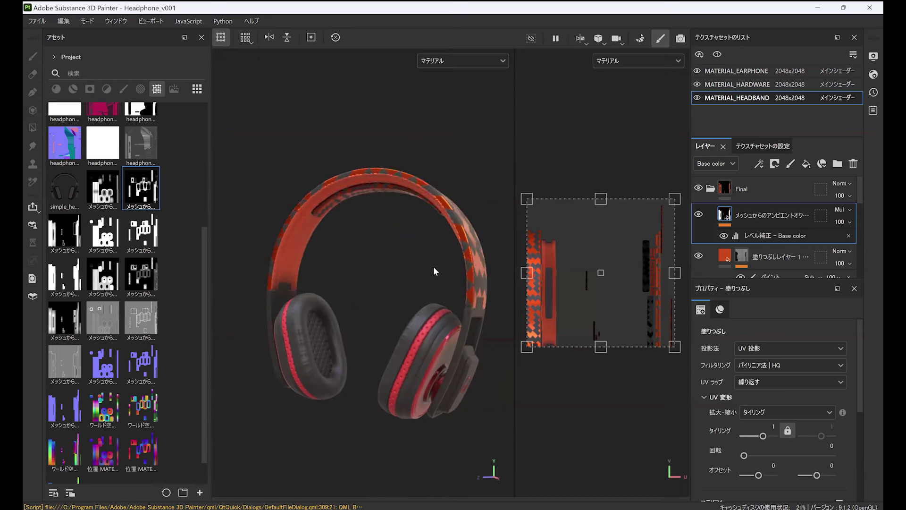
pyautogui.press('Delete')
pyautogui.keyDown('alt'); pyautogui.moveTo(349, 176); pyautogui.dragTo(395, 257); pyautogui.keyUp('alt')
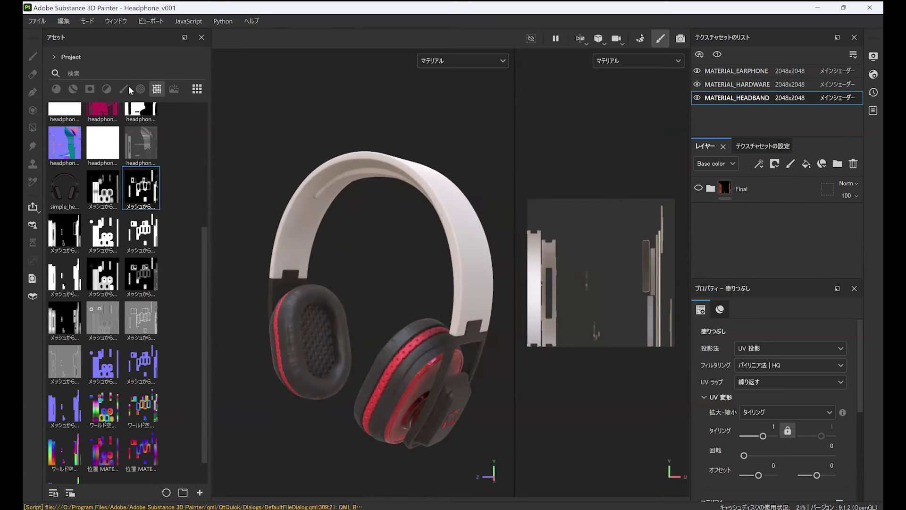
# Step: Search the material library for "plasti" and add the Plastic Grip material above the Final folder
pyautogui.click(116, 74)
pyautogui.write('plasti')
pyautogui.click(56, 89)
pyautogui.moveTo(141, 123); pyautogui.dragTo(768, 177)
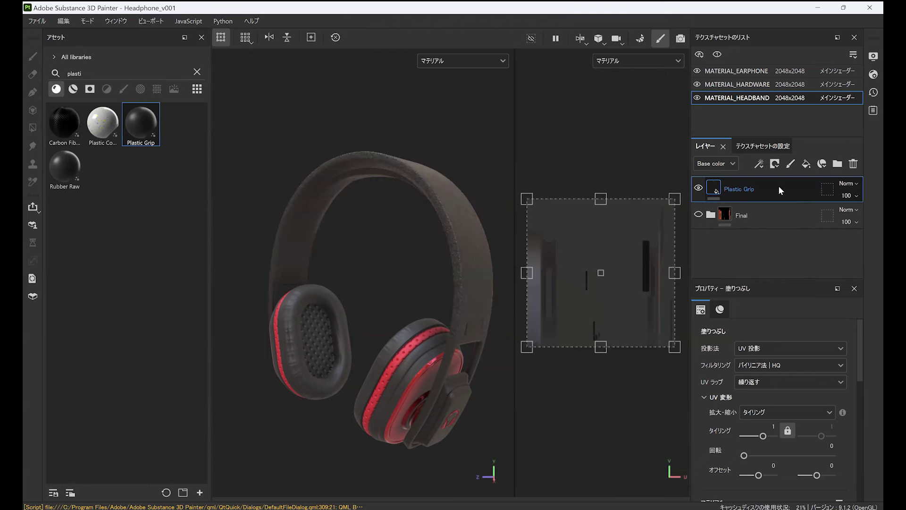
# Step: Set the Plastic Grip layer's projection to tri-planar with a tiling of 3
pyautogui.click(836, 351)
pyautogui.click(809, 383)
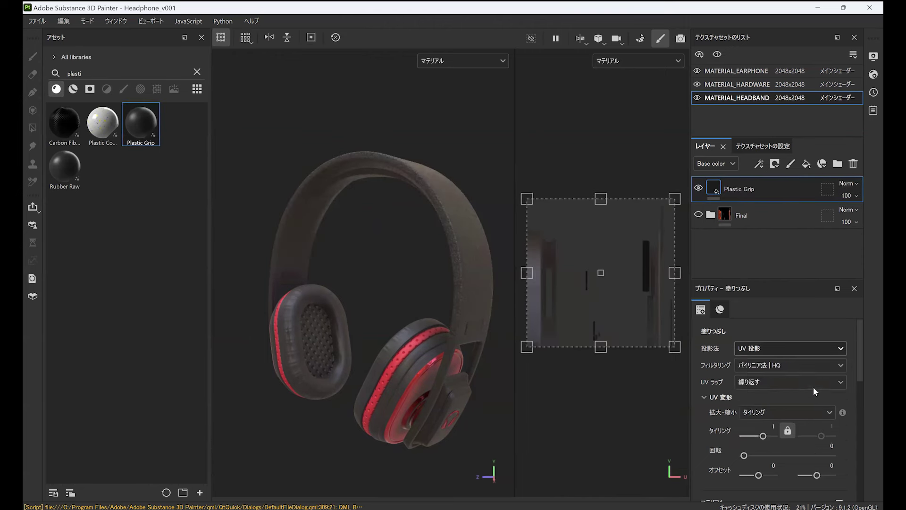
pyautogui.moveTo(861, 380); pyautogui.dragTo(852, 430)
pyautogui.scroll(5, 851, 430)
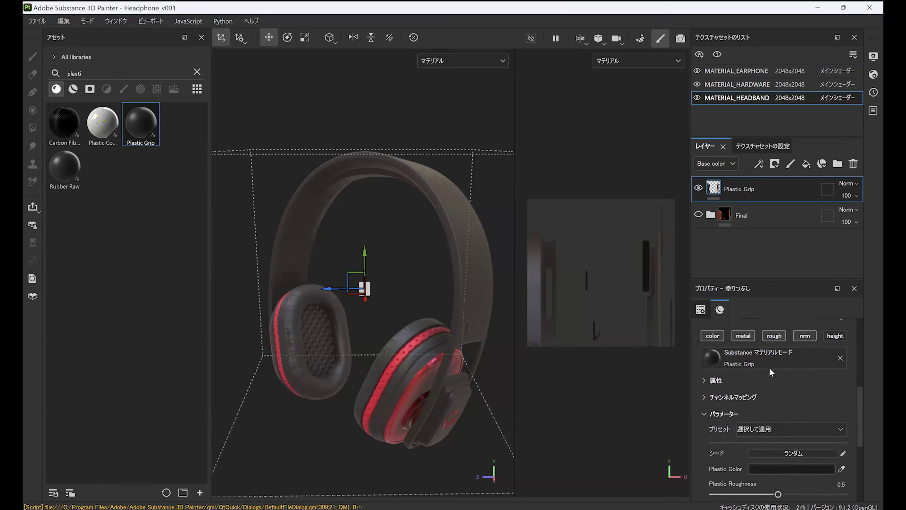
pyautogui.keyDown('alt'); pyautogui.moveTo(414, 289); pyautogui.dragTo(447, 335); pyautogui.keyUp('alt')
pyautogui.scroll(3, 467, 330)
pyautogui.scroll(-3, 464, 322)
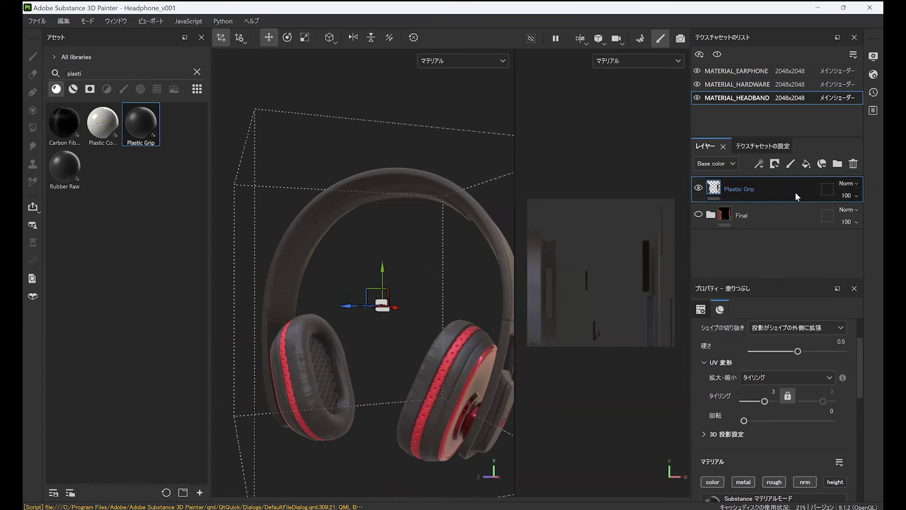
# Step: Add a fill layer above Plastic Grip and name it col_over
pyautogui.click(806, 163)
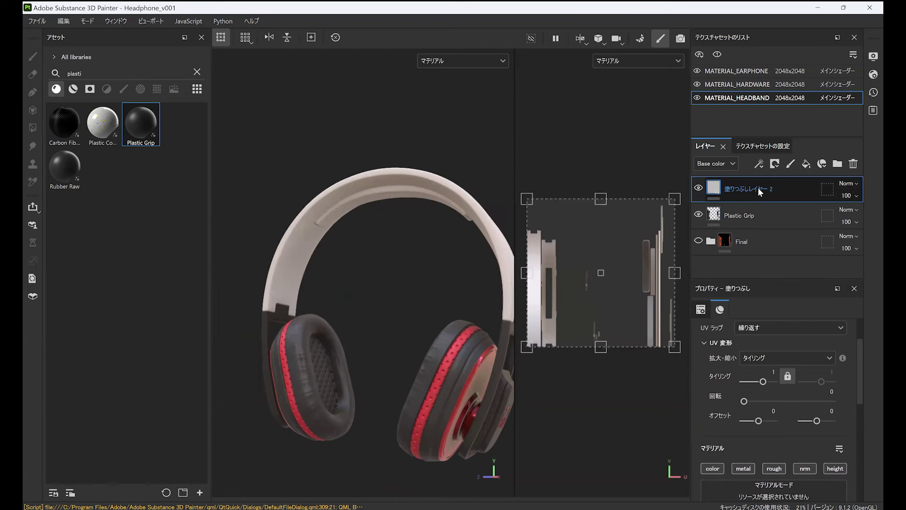
pyautogui.doubleClick(763, 191)
pyautogui.write('c')
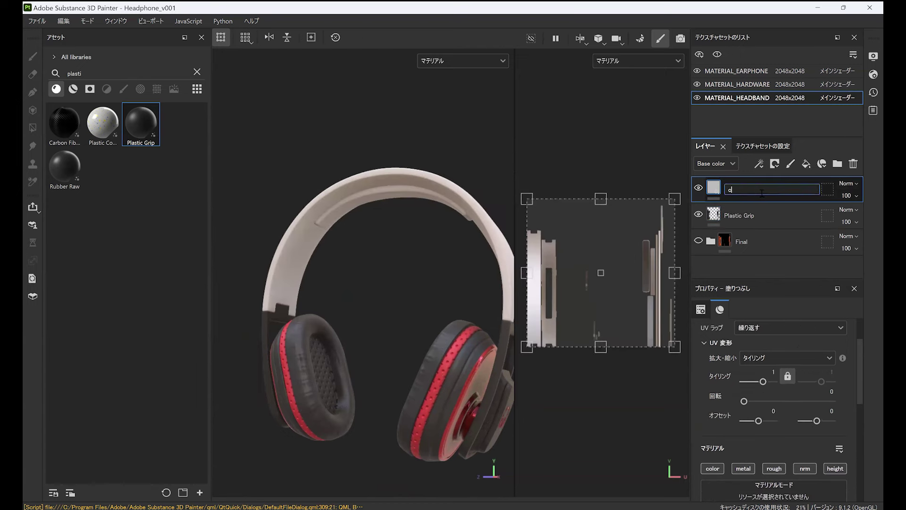
pyautogui.write('ol_over')
pyautogui.press('Return')
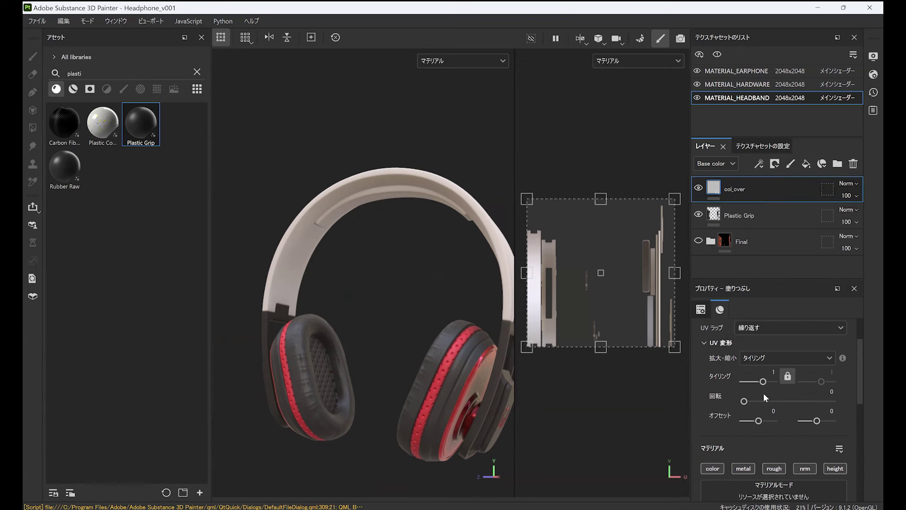
# Step: Set the col_over layer's base color to the saved crimson red swatch
pyautogui.scroll(-2, 862, 412)
pyautogui.scroll(-2, 861, 412)
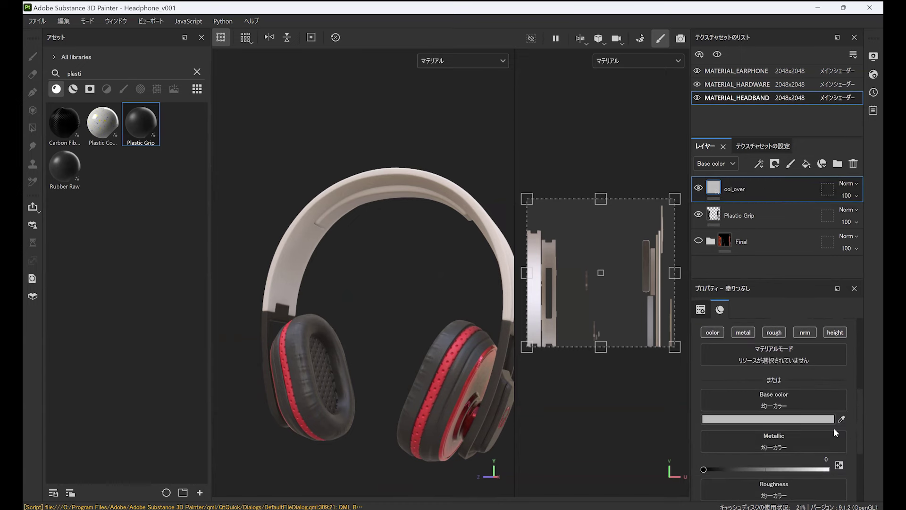
pyautogui.click(810, 420)
pyautogui.moveTo(748, 301); pyautogui.dragTo(633, 123)
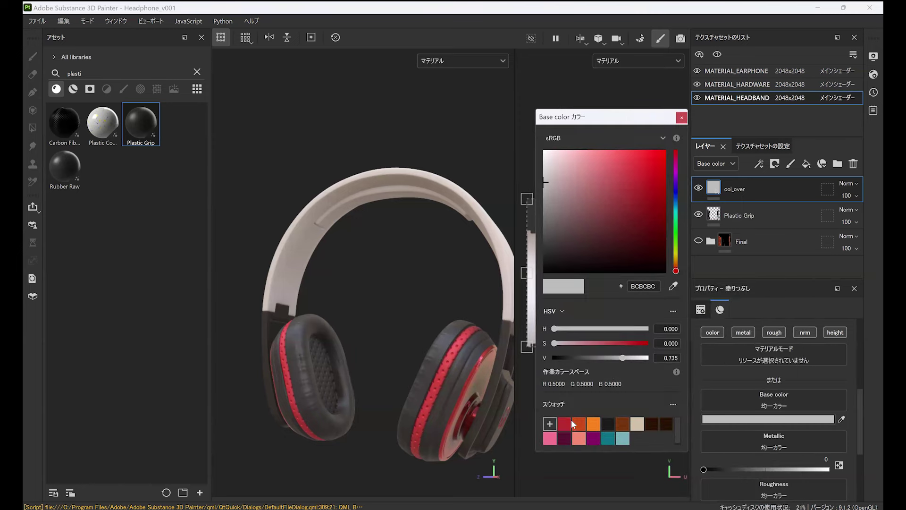
pyautogui.click(565, 423)
pyautogui.click(682, 117)
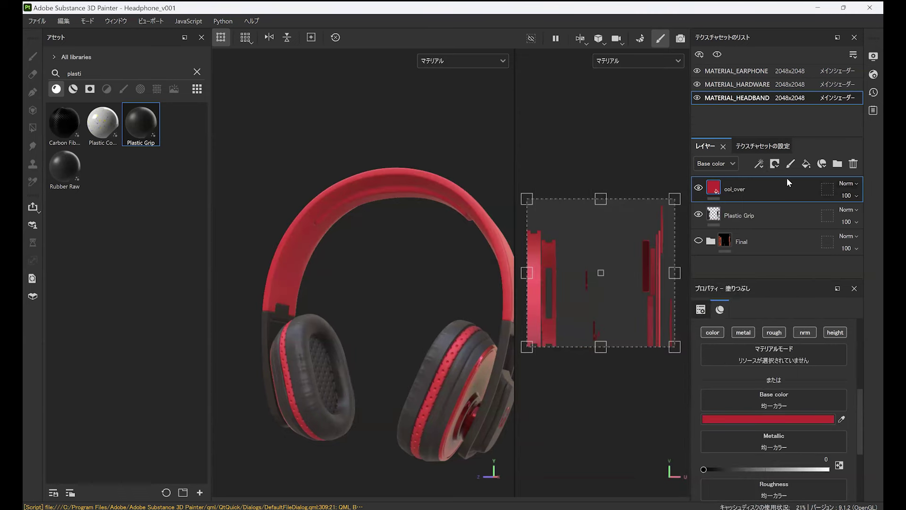
# Step: Add a black mask to the col_over layer
pyautogui.click(774, 163)
pyautogui.click(810, 192)
pyautogui.rightClick(736, 182)
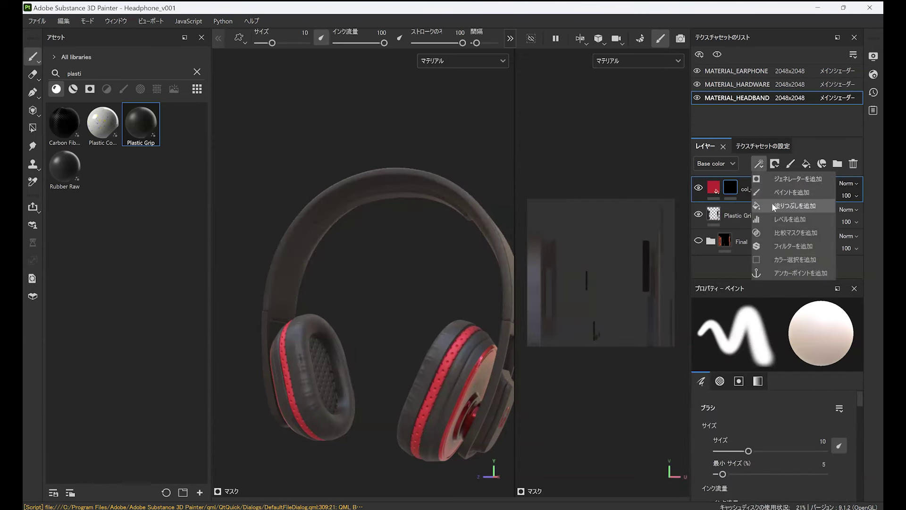
pyautogui.click(774, 202)
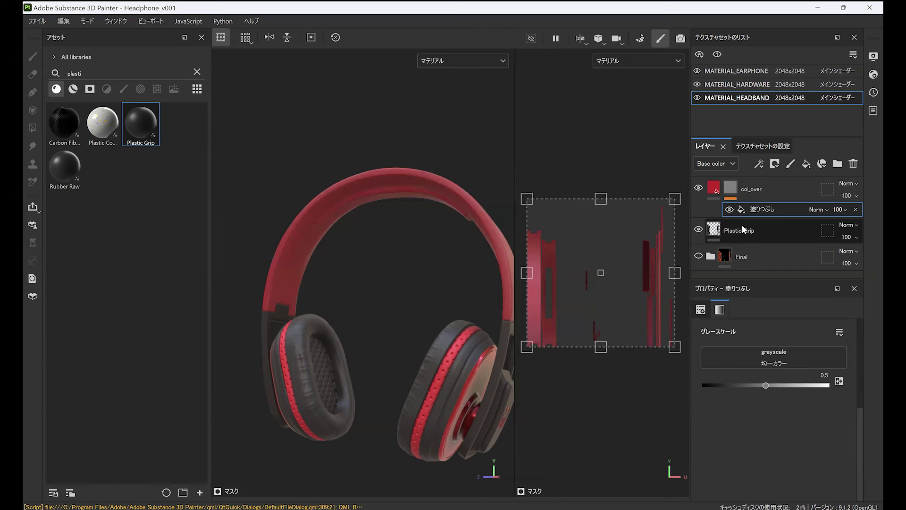
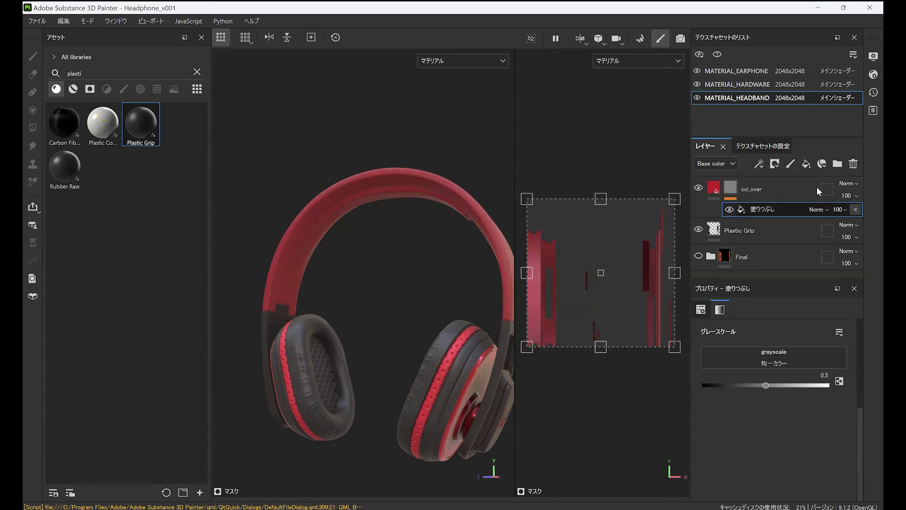
pyautogui.press('Delete')
# Step: Add a paint effect to the col_over mask and polygon-fill the headband's inner band white using UV chunk mode
pyautogui.click(759, 164)
pyautogui.click(779, 195)
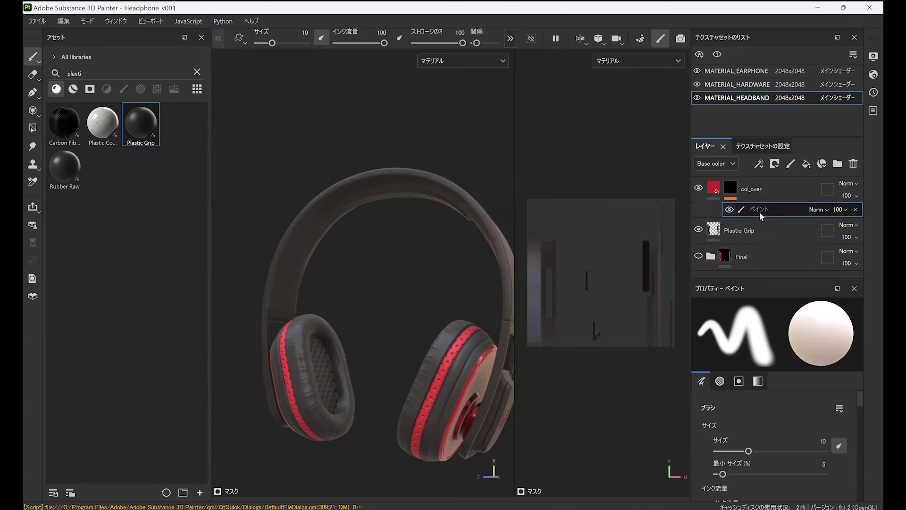
pyautogui.click(35, 131)
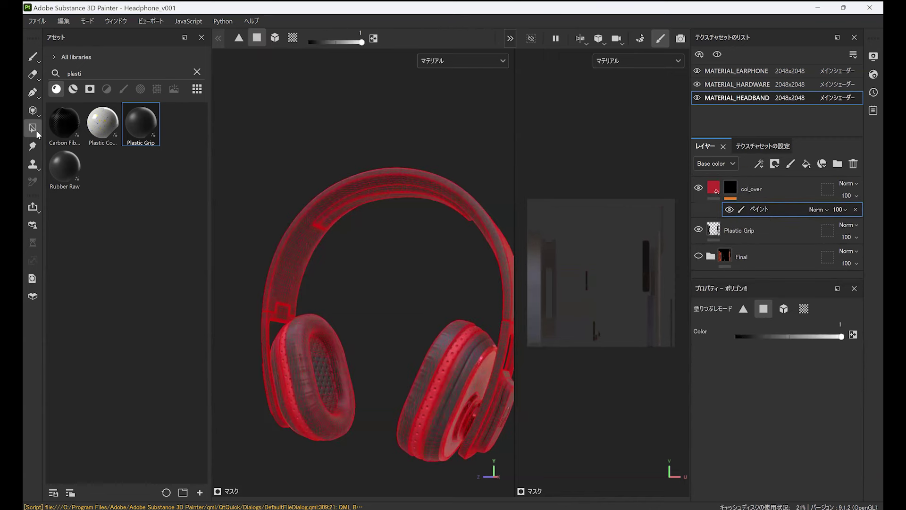
pyautogui.scroll(2, 567, 350)
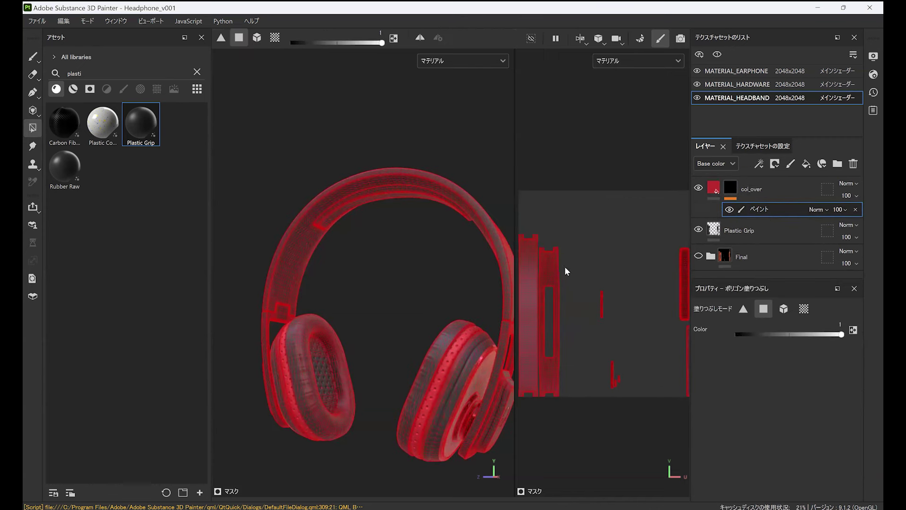
pyautogui.click(804, 309)
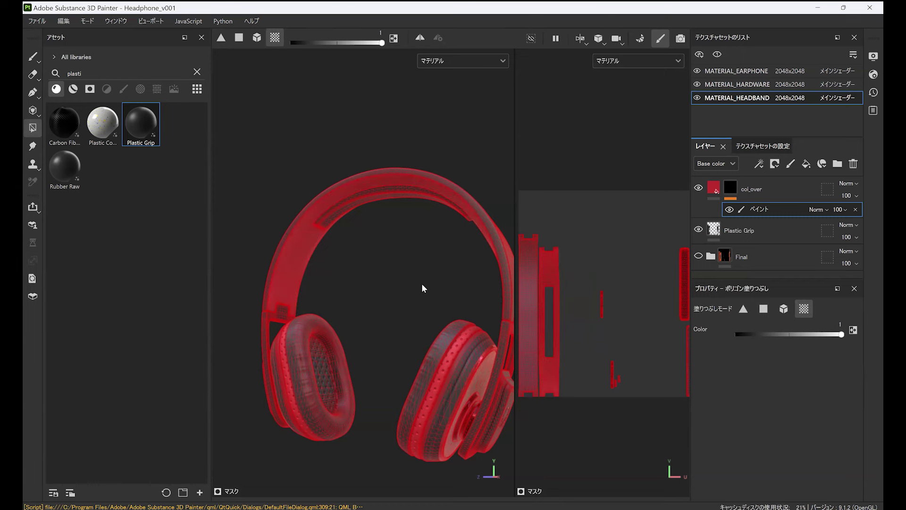
pyautogui.moveTo(422, 287)
pyautogui.keyDown('alt'); pyautogui.mouseDown()
pyautogui.moveTo(416, 262)
pyautogui.moveTo(406, 274)
pyautogui.moveTo(431, 268)
pyautogui.moveTo(477, 222)
pyautogui.moveTo(377, 241)
pyautogui.moveTo(366, 303)
pyautogui.mouseUp(); pyautogui.keyUp('alt')
pyautogui.press('1')
pyautogui.moveTo(367, 303)
pyautogui.keyDown('alt'); pyautogui.mouseDown(button='right')
pyautogui.moveTo(390, 283)
pyautogui.moveTo(352, 250)
pyautogui.moveTo(360, 273)
pyautogui.mouseUp(button='right'); pyautogui.keyUp('alt')
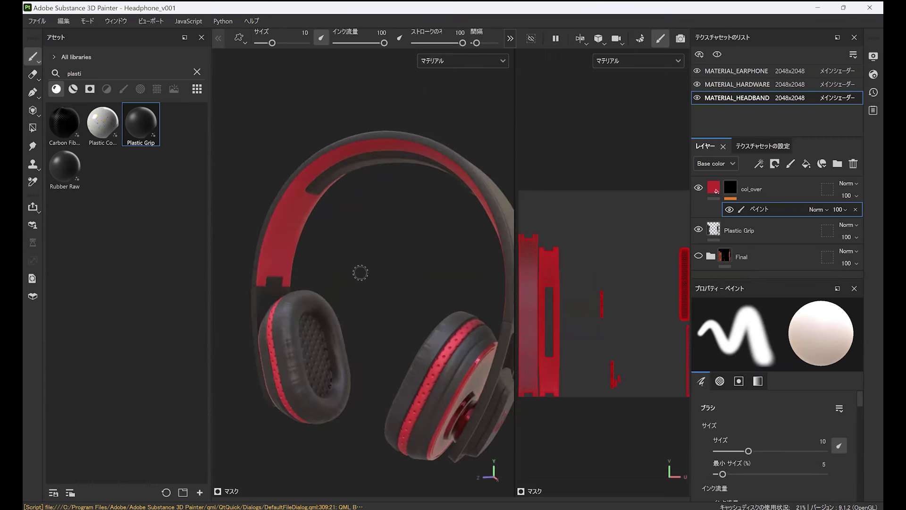
pyautogui.keyDown('alt'); pyautogui.moveTo(360, 273); pyautogui.dragTo(395, 263); pyautogui.keyUp('alt')
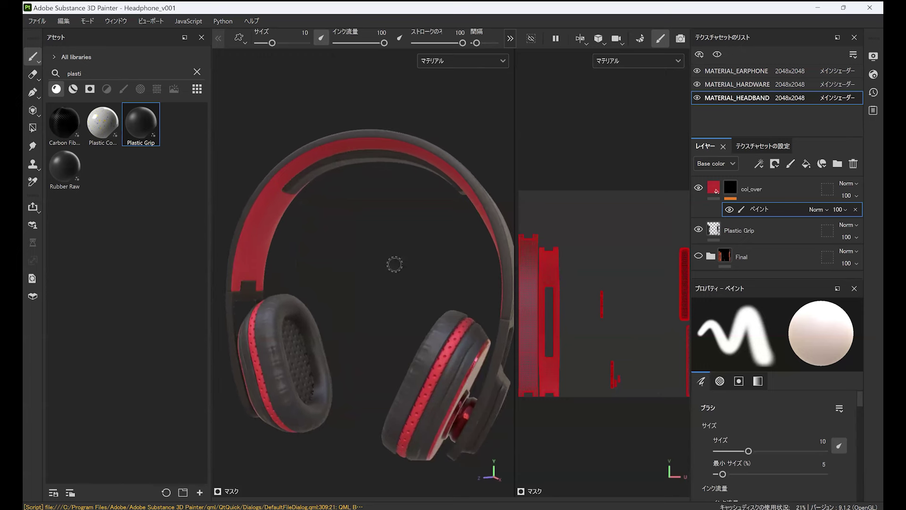
# Step: Add an anchor point to the col_over mask and create a fill layer named Perforation above it
pyautogui.click(759, 163)
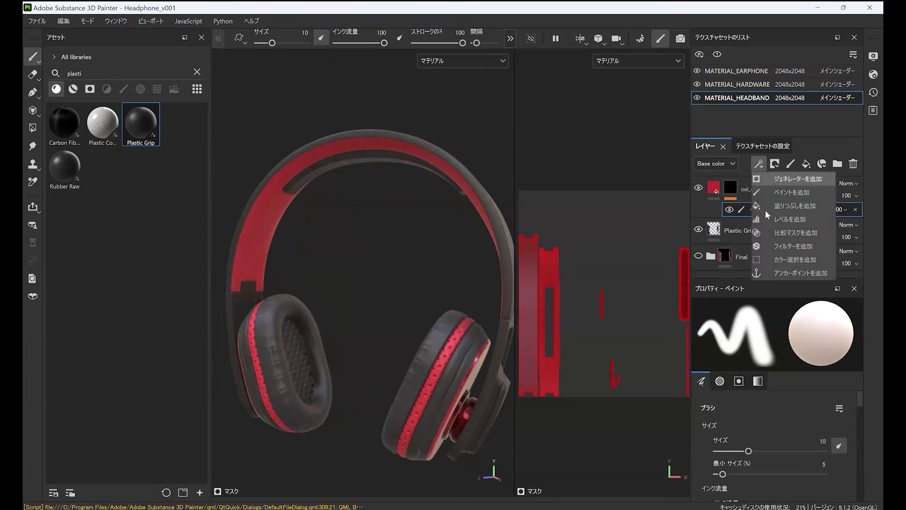
pyautogui.click(785, 273)
pyautogui.click(806, 163)
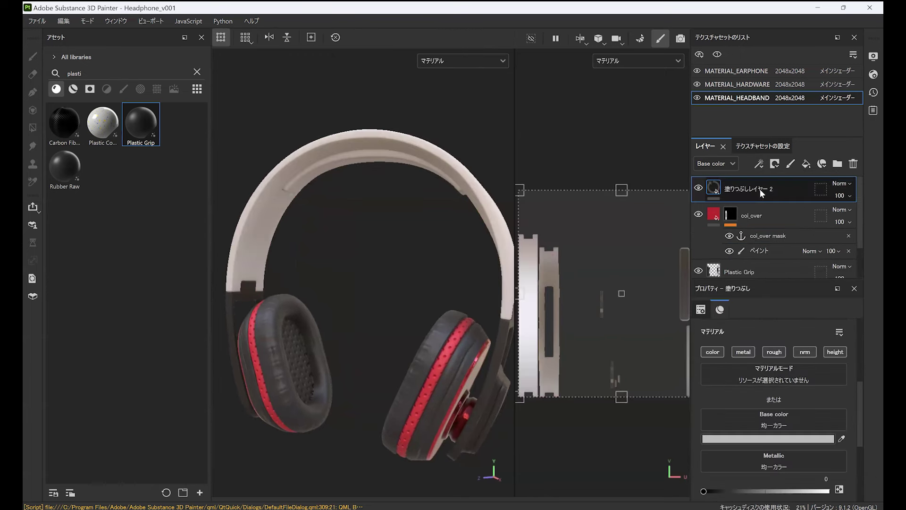
pyautogui.doubleClick(759, 190)
pyautogui.write('Per')
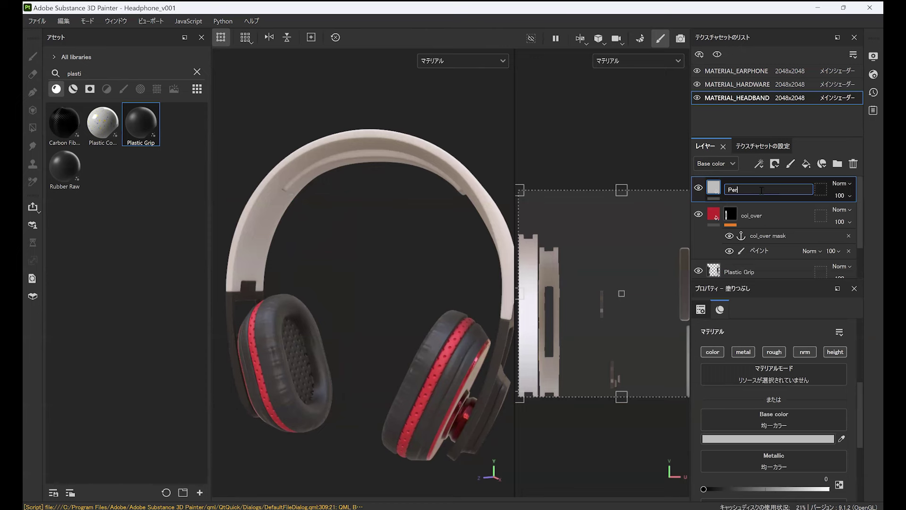
pyautogui.write('foration')
pyautogui.press('Return')
# Step: Give the Perforation layer a black mask with a fill effect that references the col_over mask anchor point
pyautogui.click(775, 164)
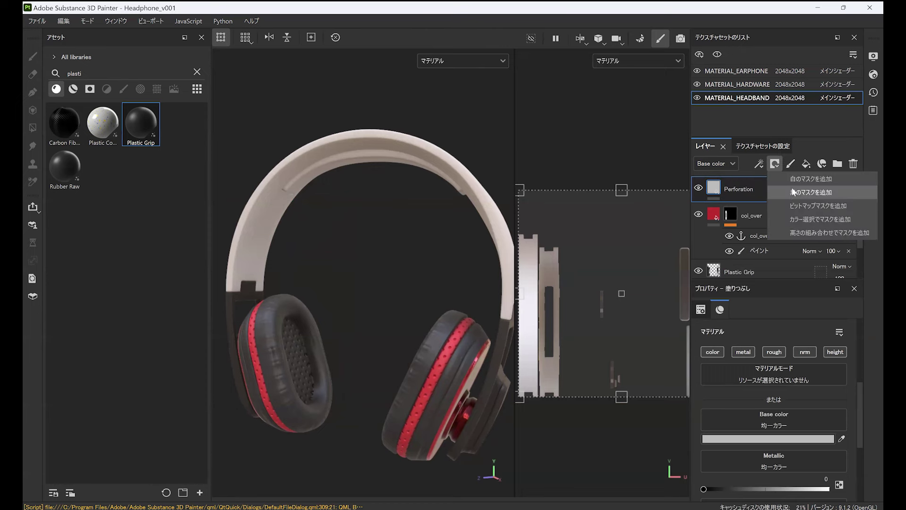
pyautogui.click(783, 201)
pyautogui.click(758, 164)
pyautogui.click(786, 216)
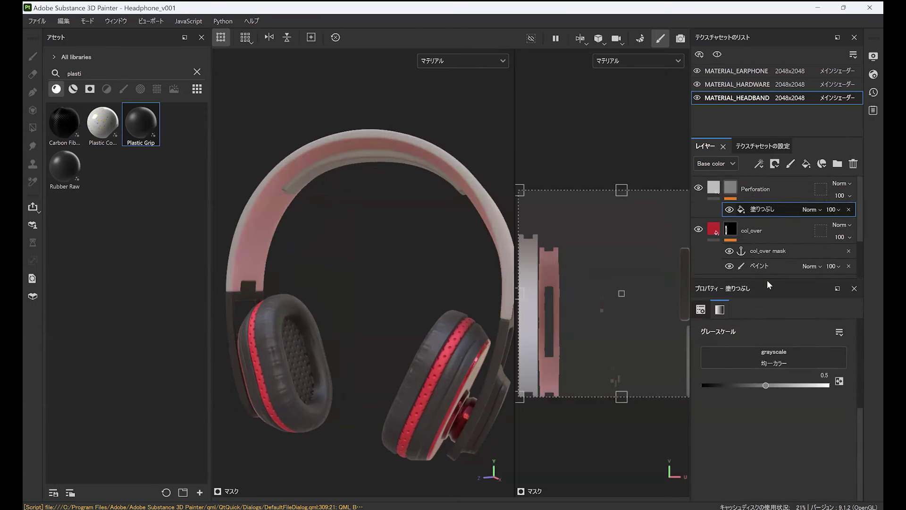
pyautogui.click(786, 358)
pyautogui.click(790, 368)
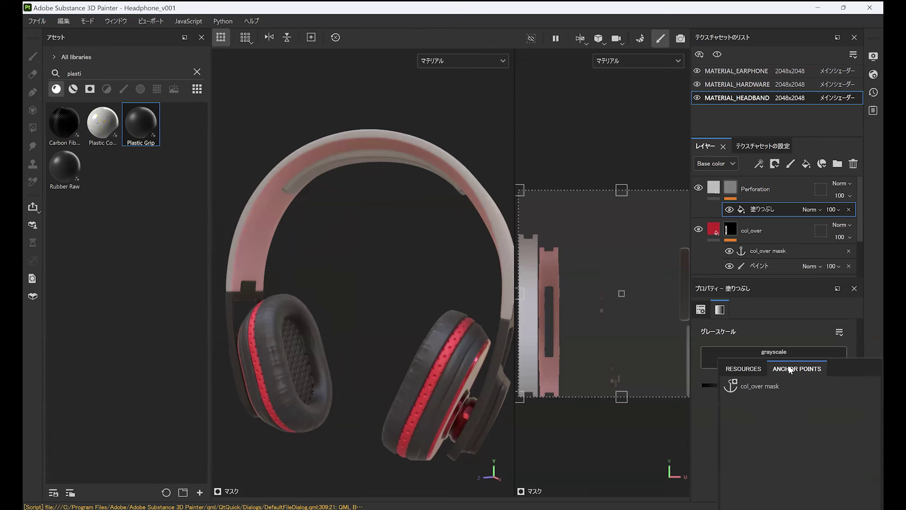
pyautogui.click(769, 384)
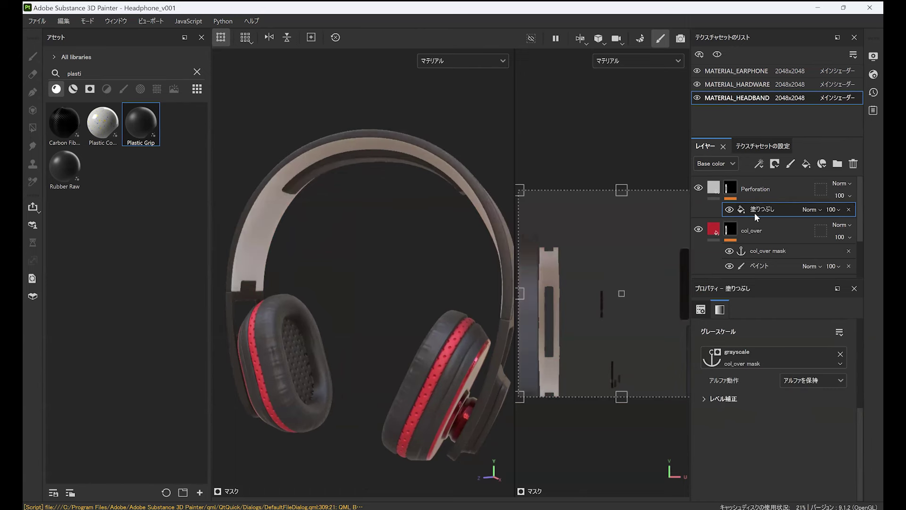
# Step: Search the texture assets for "dot" and add Metallic Grate Round as a fill at the top of the Perforation mask
pyautogui.click(81, 74)
pyautogui.hotkey('ctrl', 'a')
pyautogui.write('dot')
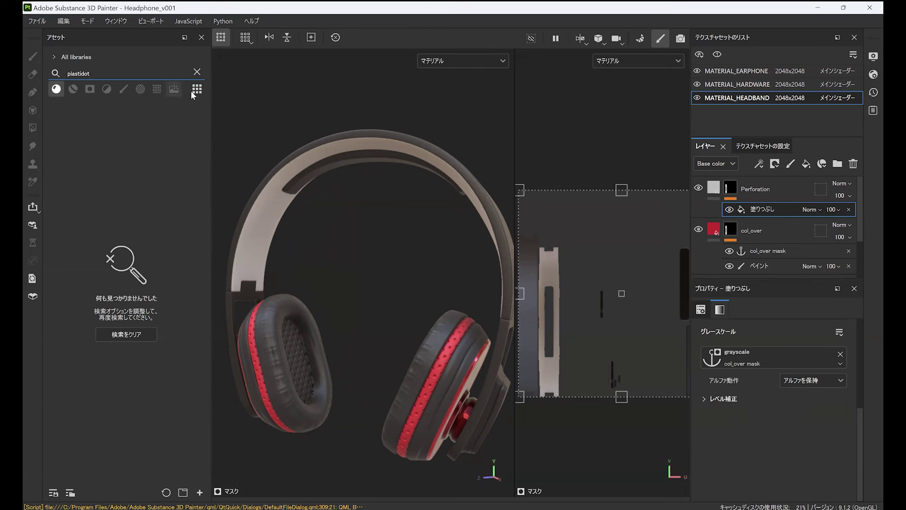
pyautogui.click(156, 89)
pyautogui.click(67, 256)
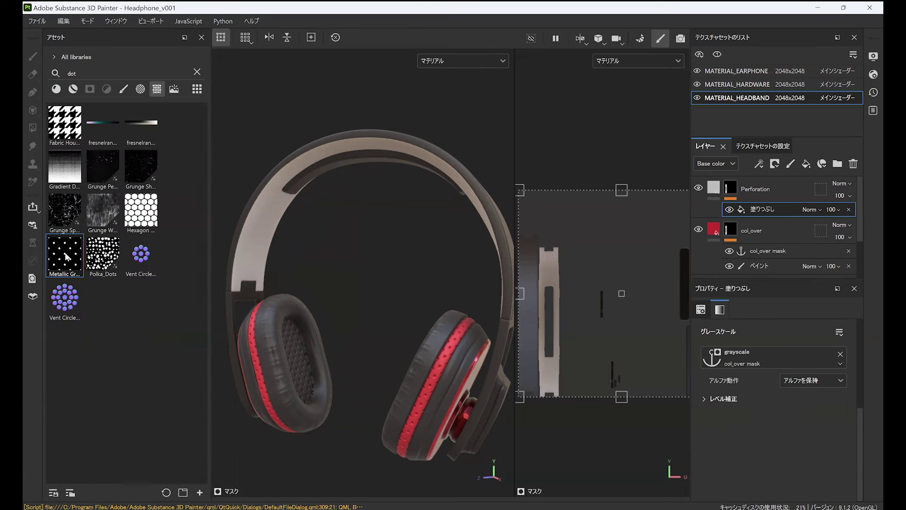
pyautogui.moveTo(68, 256); pyautogui.dragTo(602, 248)
pyautogui.moveTo(748, 205); pyautogui.dragTo(751, 206)
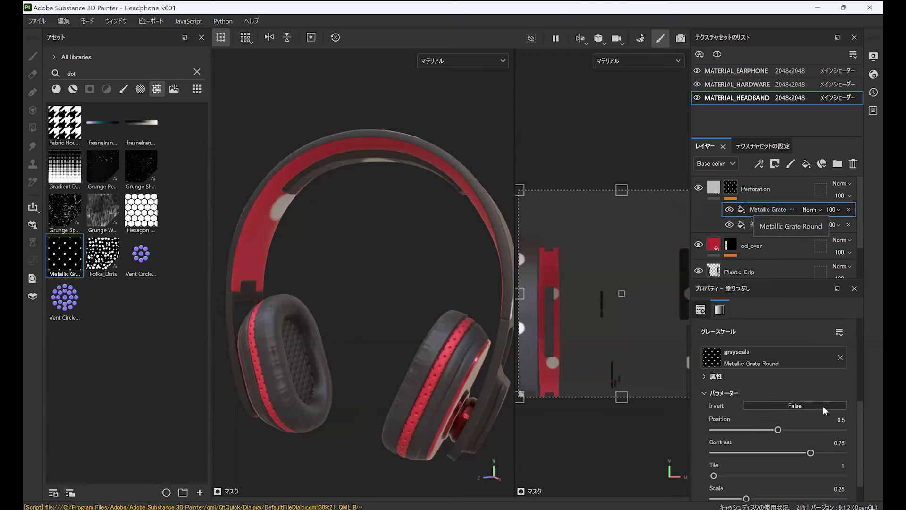
# Step: Try a Tile value of 12 on the Metallic Grate Round fill and increase it to 16
pyautogui.scroll(-2, 854, 420)
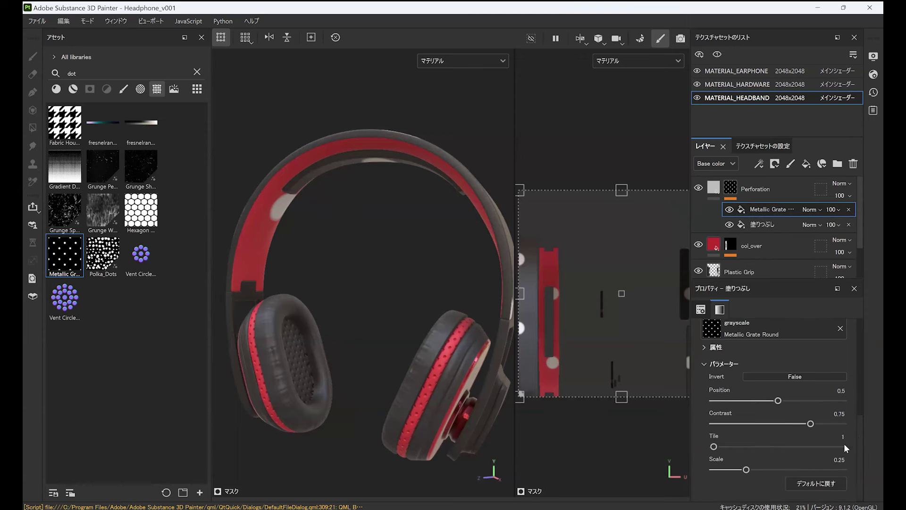
pyautogui.write('12')
pyautogui.press('Return')
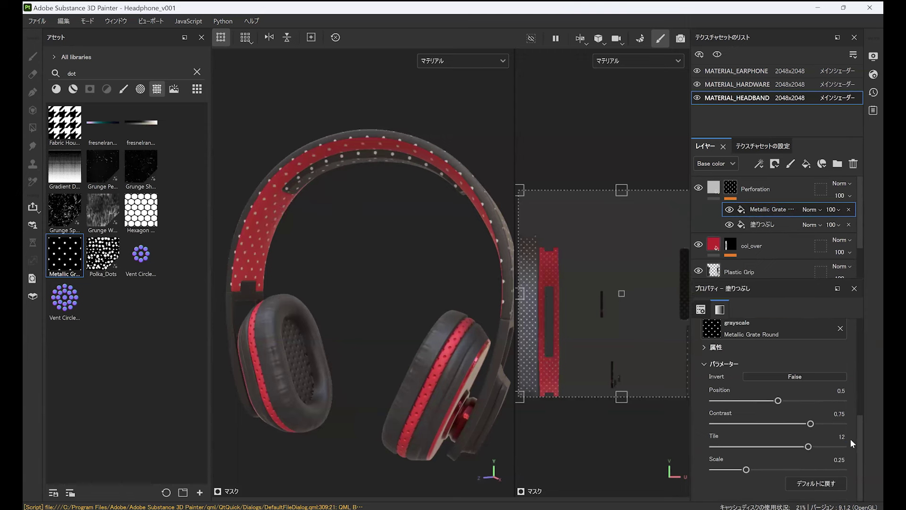
pyautogui.keyDown('alt'); pyautogui.moveTo(383, 238); pyautogui.dragTo(404, 161); pyautogui.keyUp('alt')
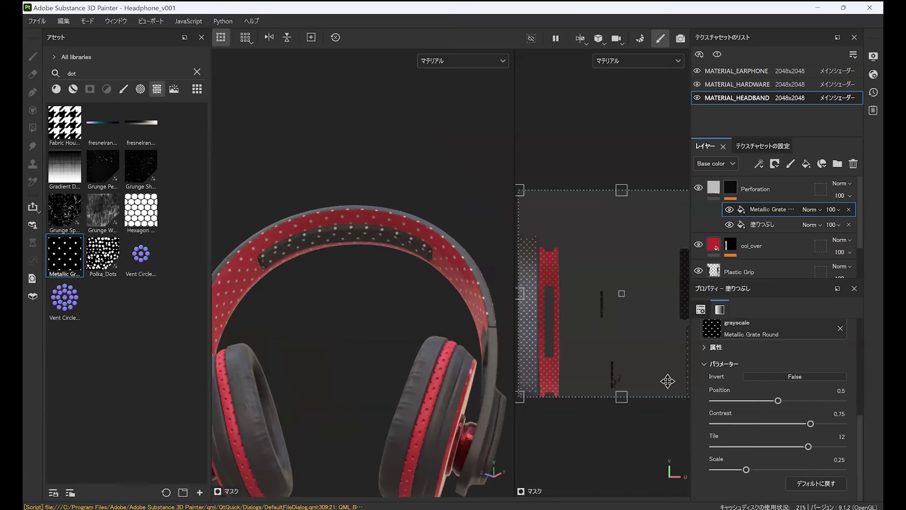
pyautogui.write('16')
pyautogui.press('Return')
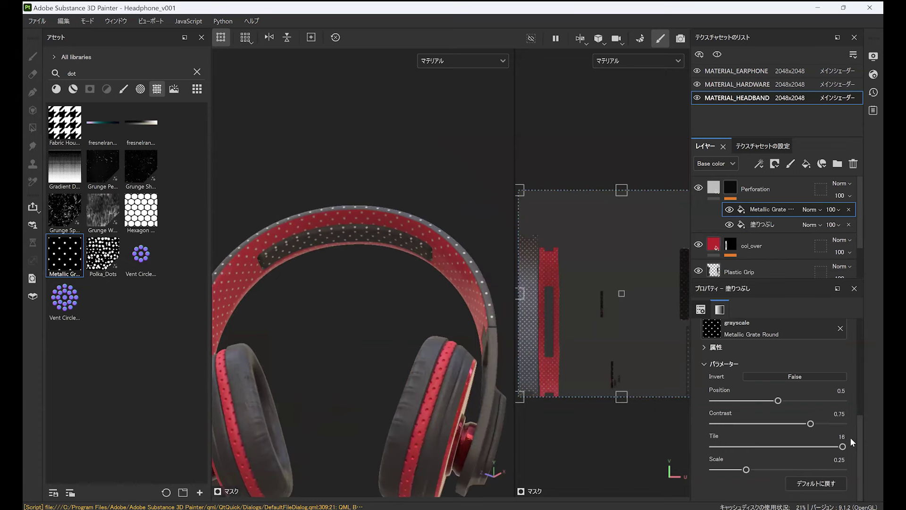
# Step: Set the Metallic Grate Round fill's blend mode to Subtract in the Perforation mask
pyautogui.keyDown('alt'); pyautogui.moveTo(437, 278); pyautogui.dragTo(465, 233, button='middle'); pyautogui.keyUp('alt')
pyautogui.keyDown('alt'); pyautogui.moveTo(443, 283); pyautogui.dragTo(439, 304); pyautogui.keyUp('alt')
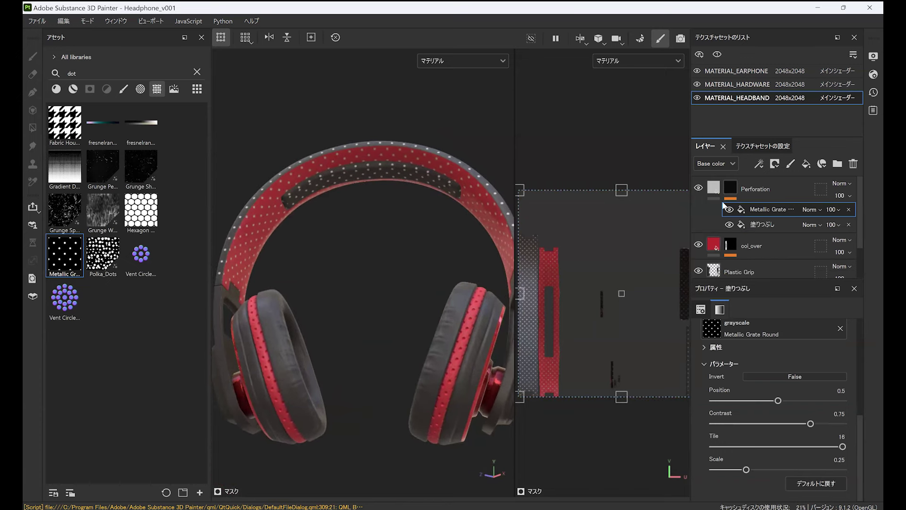
pyautogui.click(811, 210)
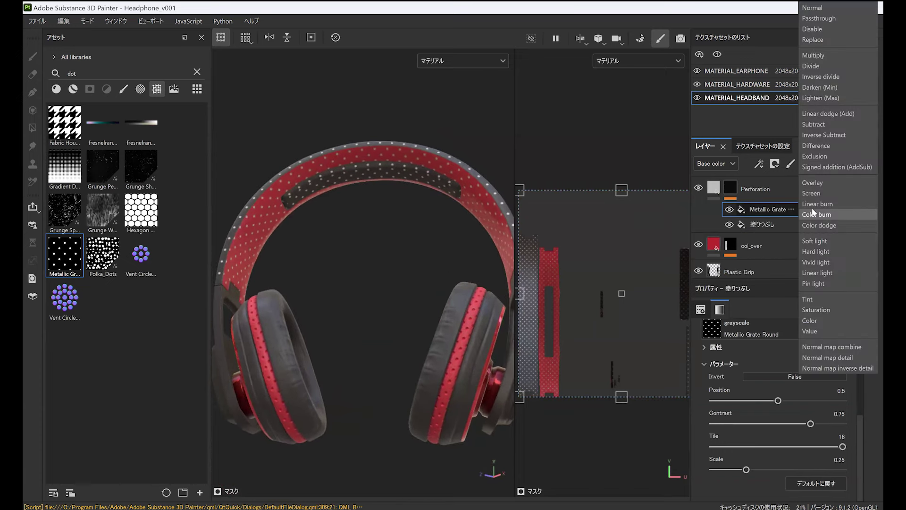
pyautogui.click(825, 129)
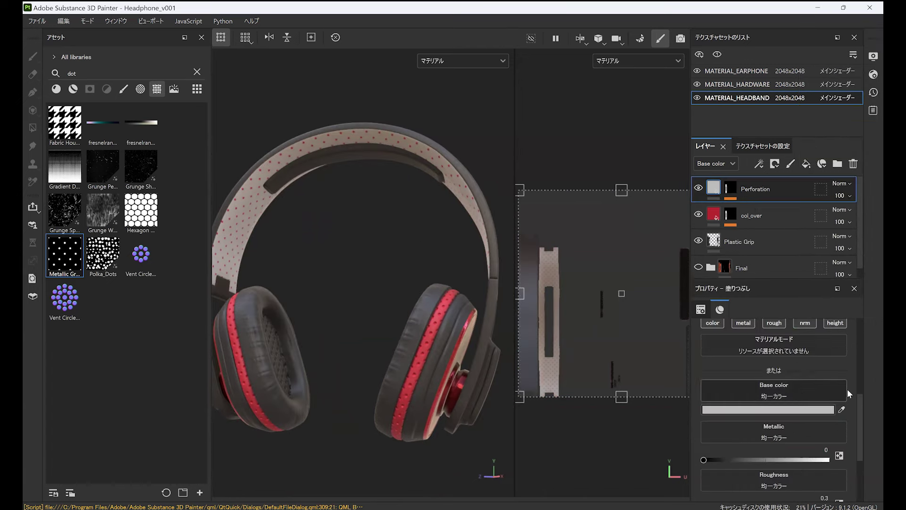
# Step: Limit the Perforation layer to the height channel only and set its height to about 0.6842
pyautogui.click(834, 319)
pyautogui.moveTo(765, 447); pyautogui.dragTo(810, 449)
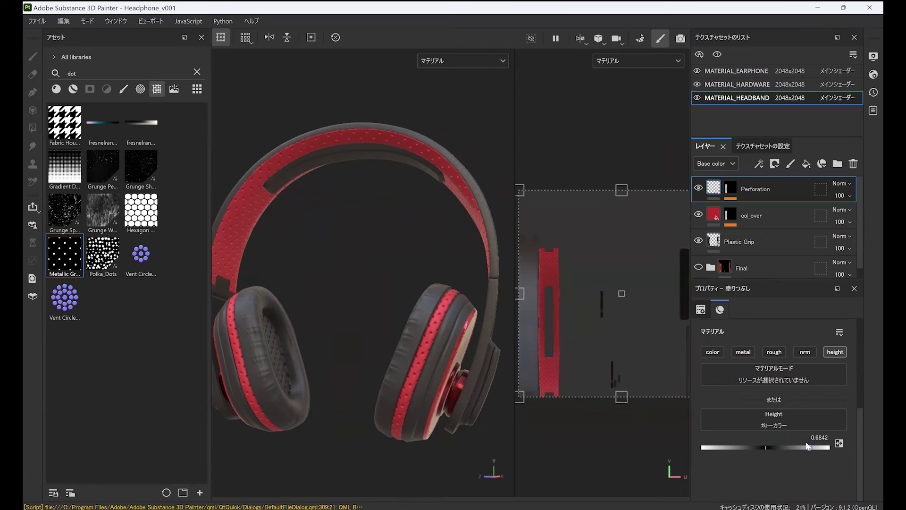
pyautogui.scroll(6, 426, 269)
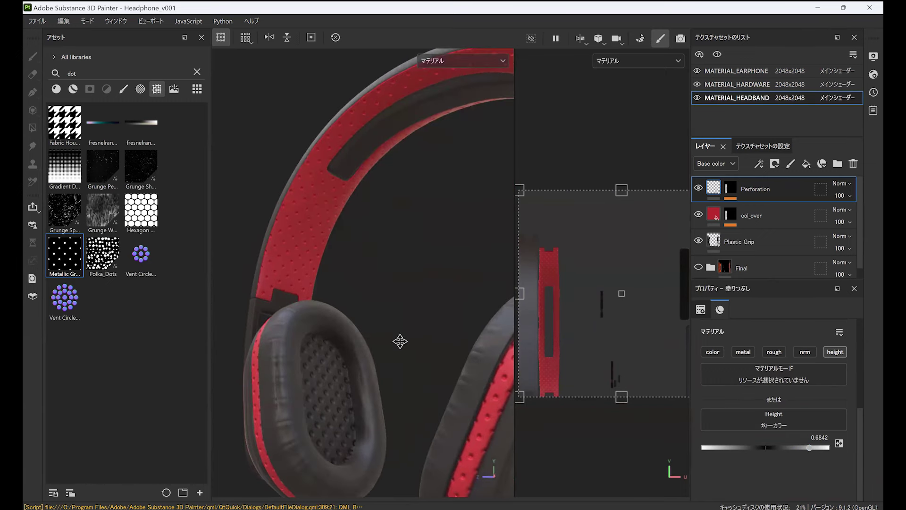
pyautogui.scroll(4, 373, 302)
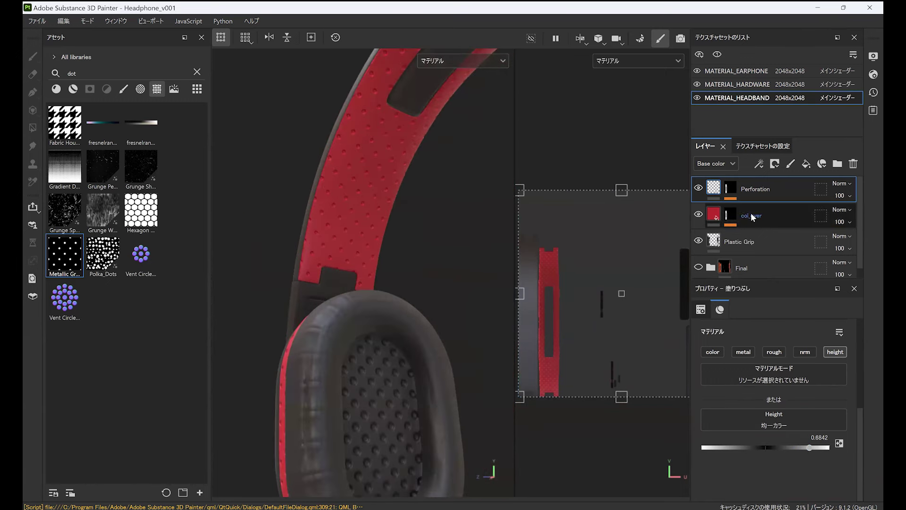
# Step: Add a Blur filter above the Metallic Grate Round fill in the Perforation mask with a blur intensity of 0.3
pyautogui.click(744, 192)
pyautogui.click(761, 208)
pyautogui.click(760, 165)
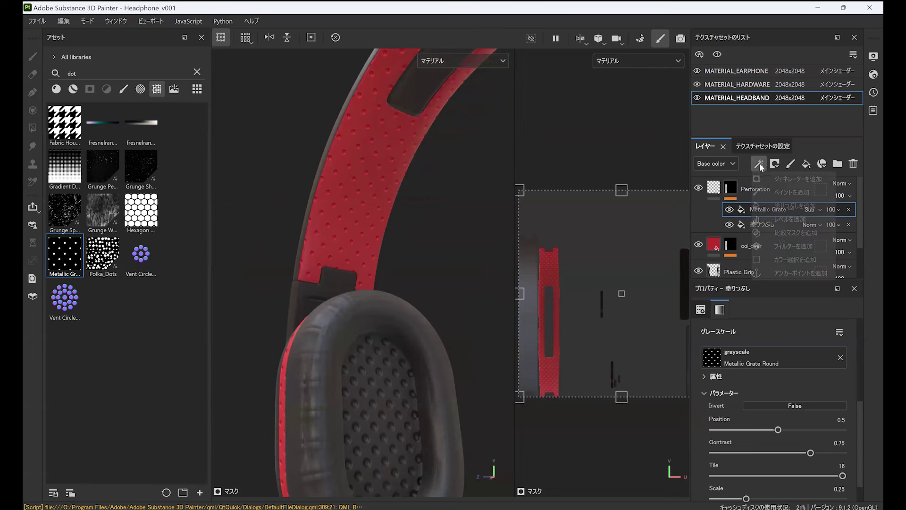
pyautogui.click(786, 246)
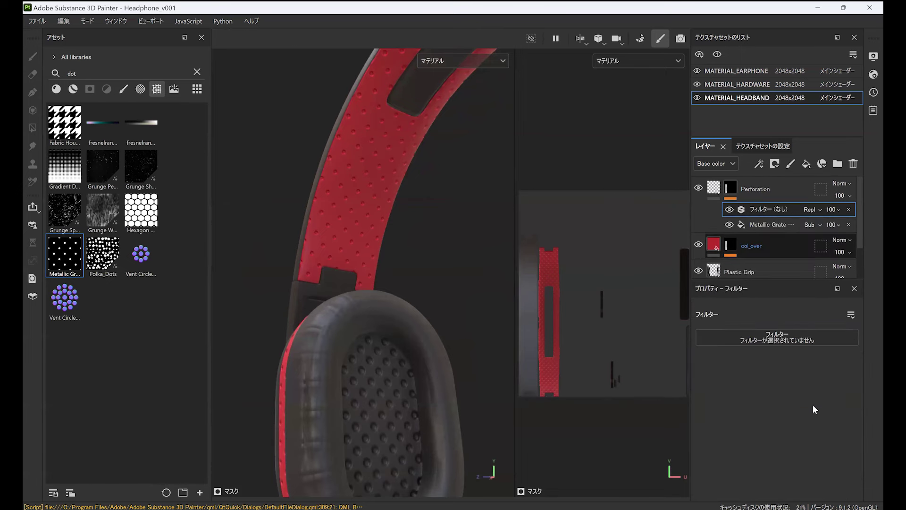
pyautogui.click(811, 341)
pyautogui.click(828, 379)
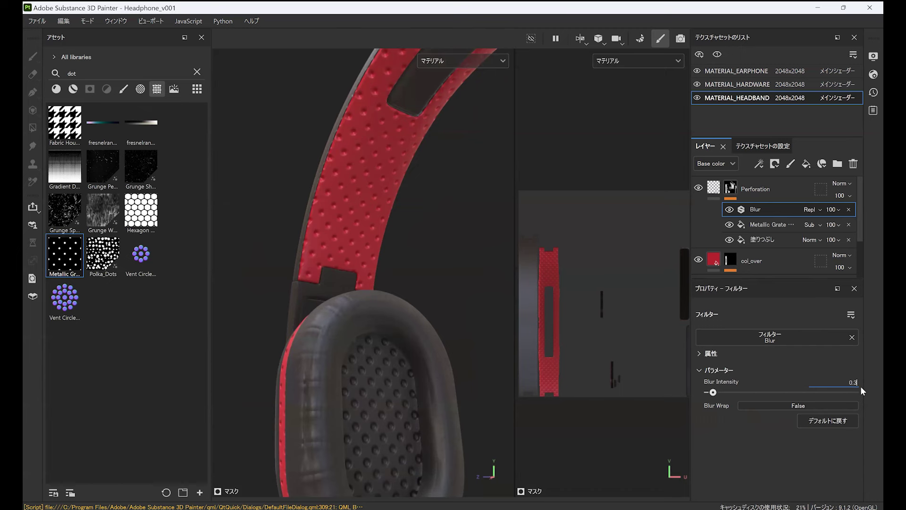
pyautogui.press('Return')
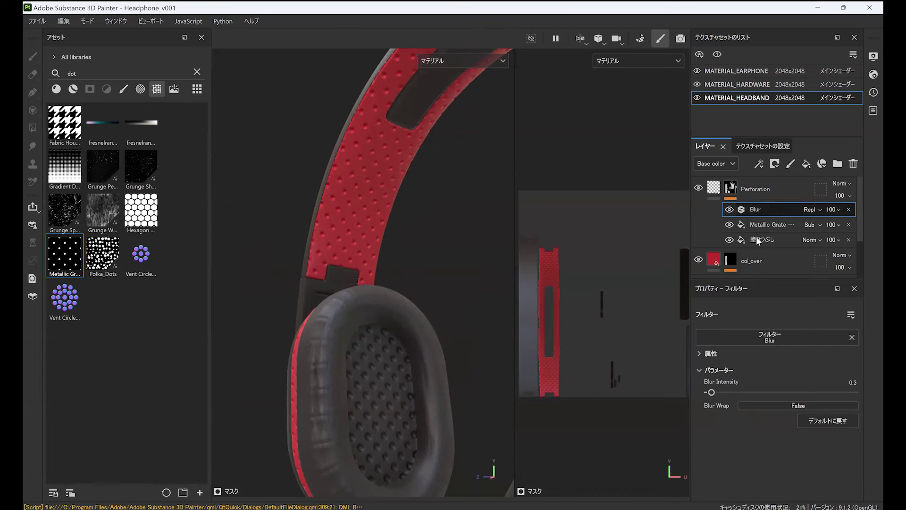
# Step: Increase the Metallic Grate Round fill's Scale to about 0.39 for the headband perforations
pyautogui.click(757, 224)
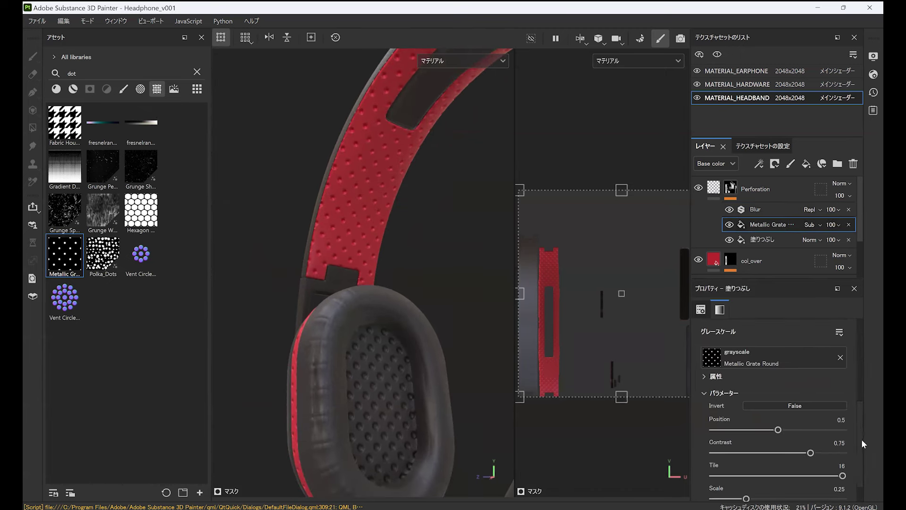
pyautogui.scroll(-5, 768, 466)
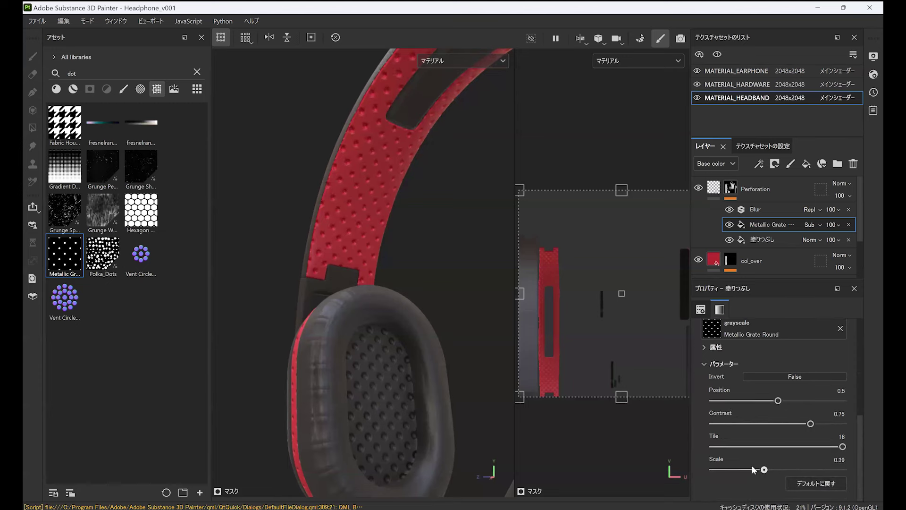
pyautogui.click(764, 468)
pyautogui.keyDown('alt'); pyautogui.moveTo(328, 267); pyautogui.dragTo(472, 253); pyautogui.keyUp('alt')
# Step: Add a fill layer above Perforation and name it design
pyautogui.click(806, 163)
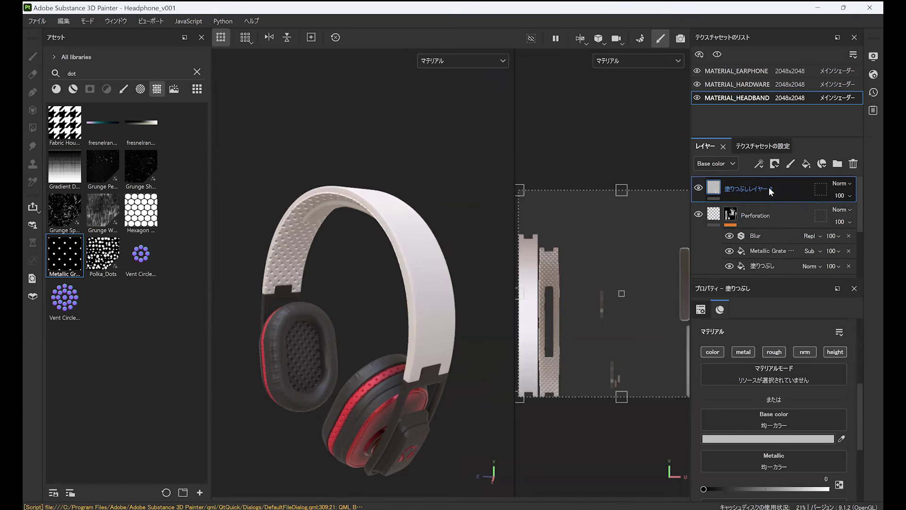
pyautogui.doubleClick(767, 189)
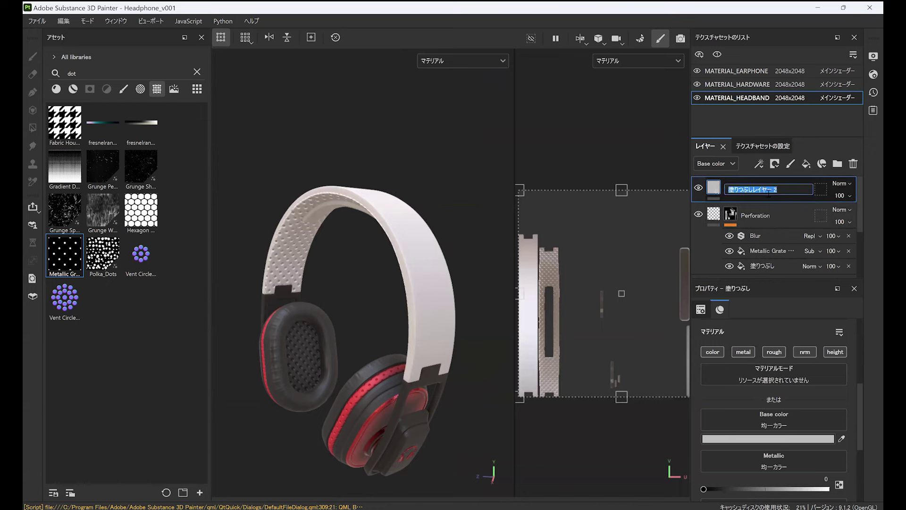
pyautogui.write('design')
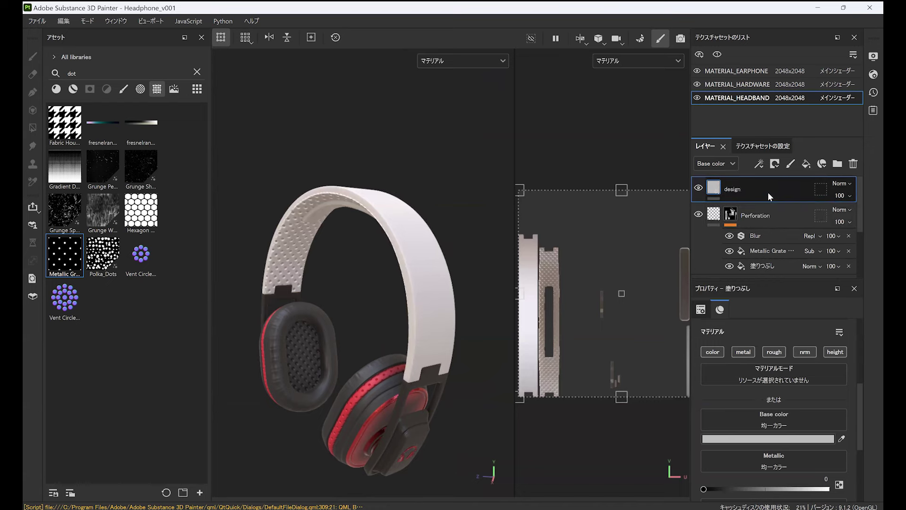
# Step: Add a black mask to the design layer and give it a fill that uses the col_over mask anchor point
pyautogui.press('Return')
pyautogui.click(773, 165)
pyautogui.click(787, 189)
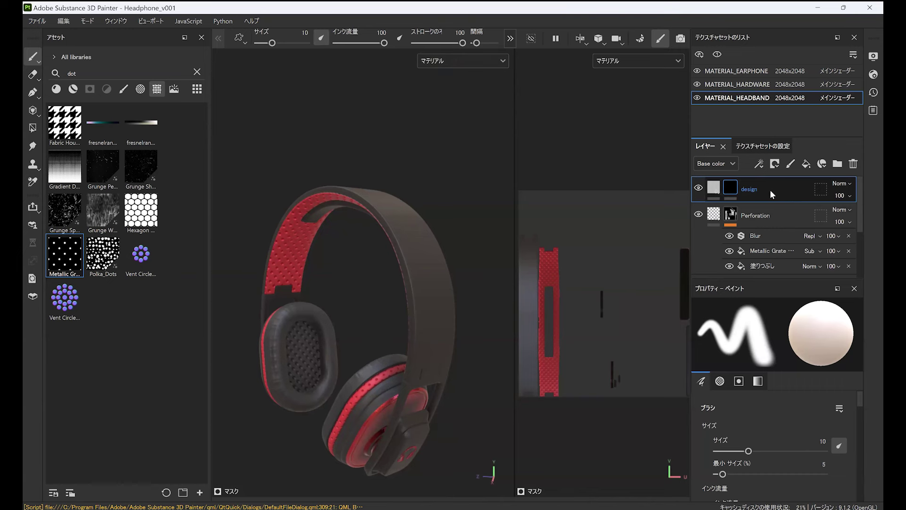
pyautogui.click(759, 164)
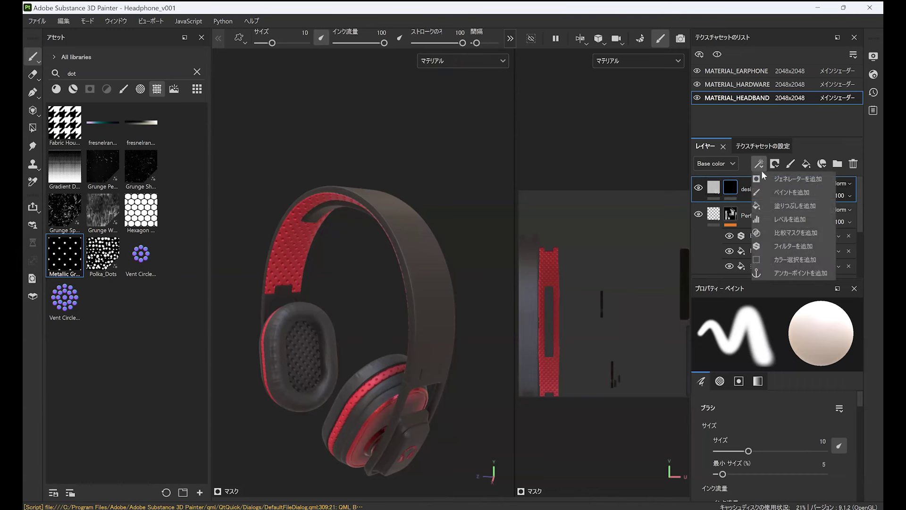
pyautogui.click(771, 206)
pyautogui.click(799, 361)
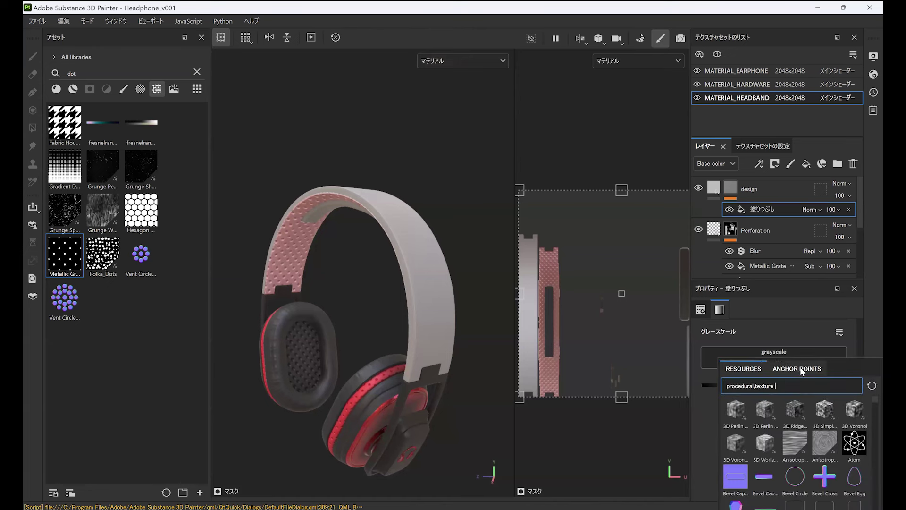
pyautogui.click(800, 367)
pyautogui.click(762, 386)
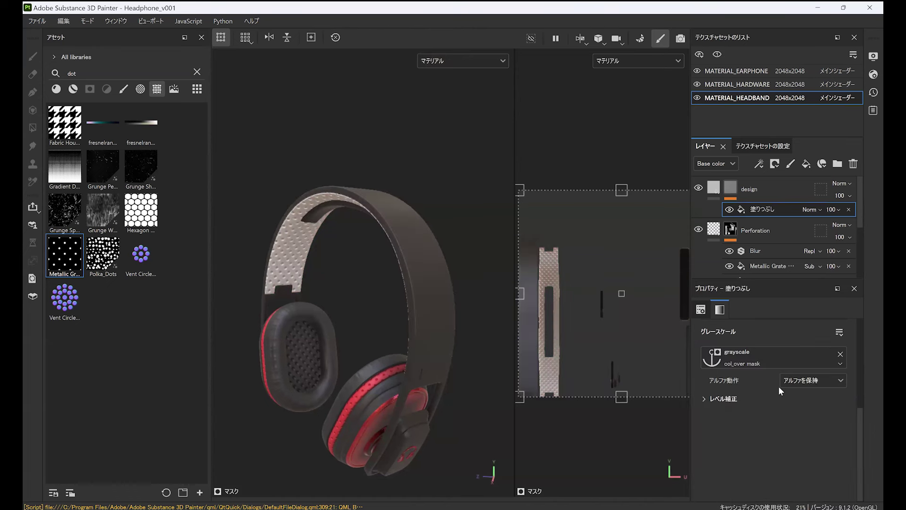
# Step: Add an Invert filter above the anchor point fill in the design layer's mask
pyautogui.click(760, 163)
pyautogui.click(777, 247)
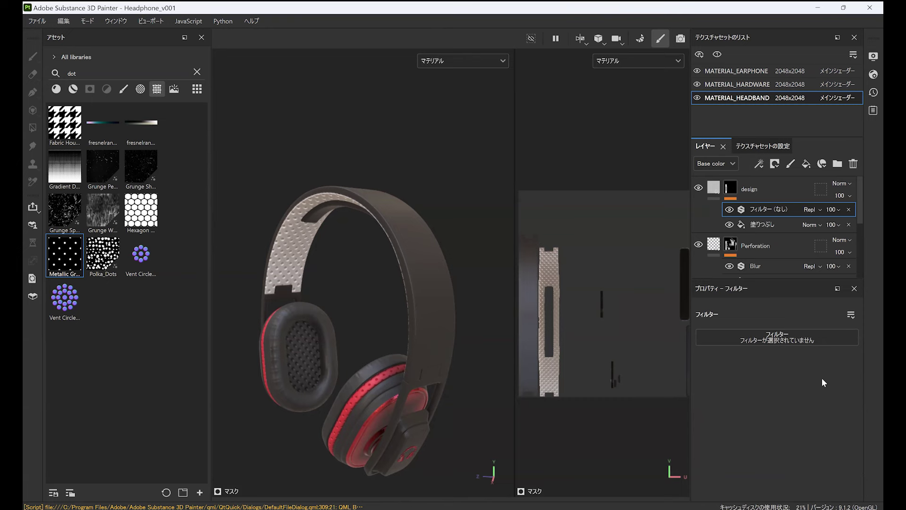
pyautogui.click(814, 338)
pyautogui.scroll(-3, 869, 383)
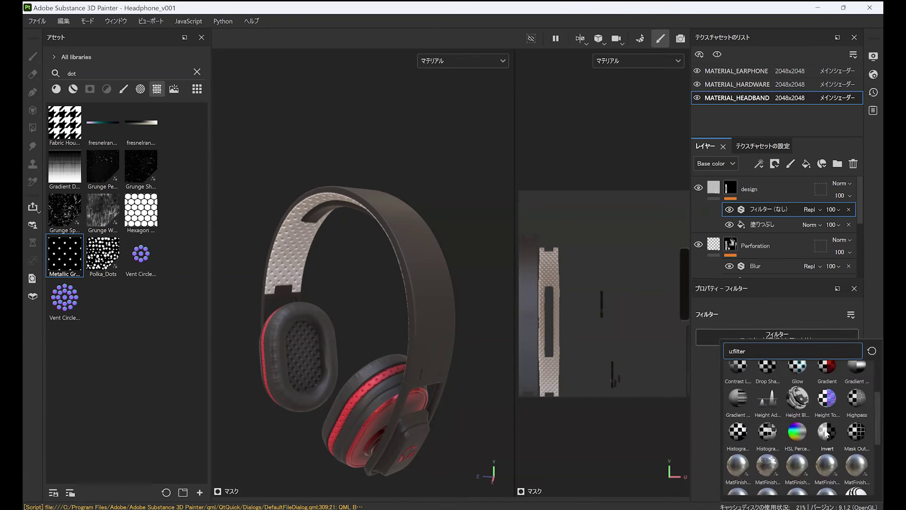
pyautogui.click(827, 431)
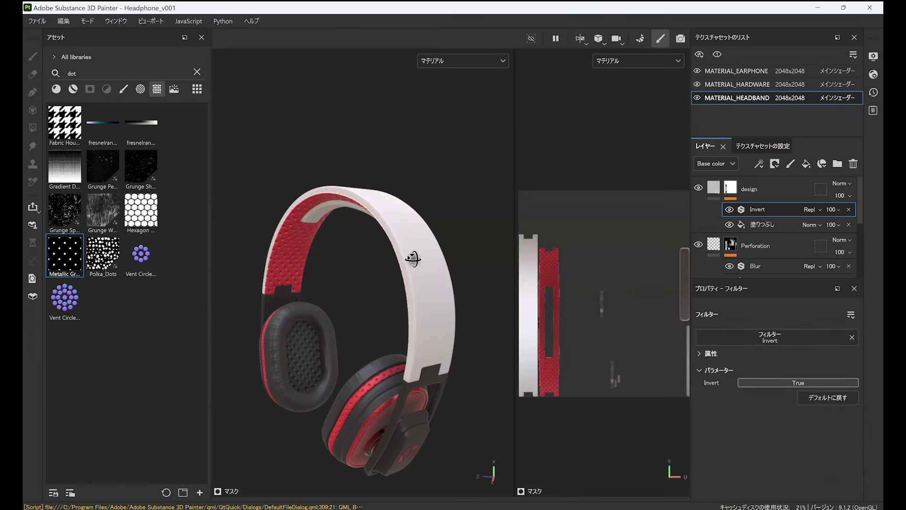
pyautogui.keyDown('alt'); pyautogui.moveTo(413, 258); pyautogui.dragTo(424, 245); pyautogui.keyUp('alt')
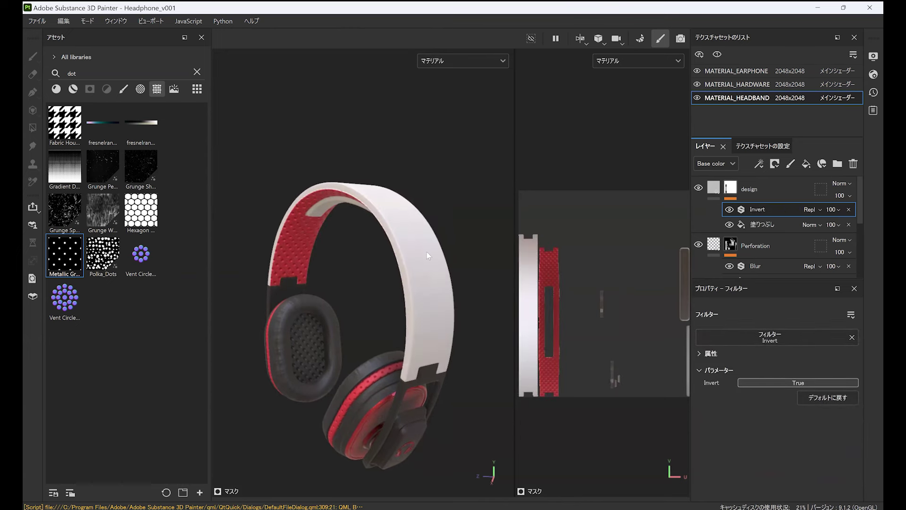
# Step: Add a second fill above Invert in the design mask and assign the Fabric Diamond Alternate texture to it
pyautogui.click(758, 164)
pyautogui.click(780, 206)
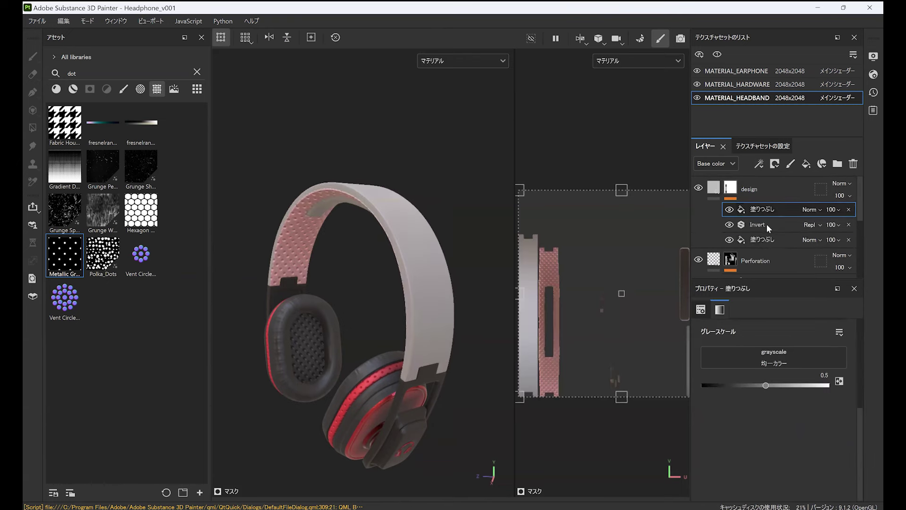
pyautogui.doubleClick(71, 73)
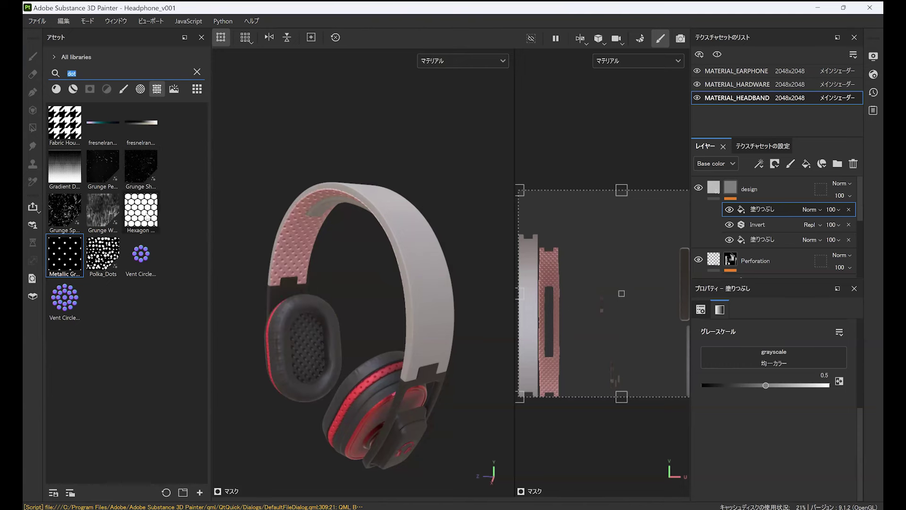
pyautogui.moveTo(149, 218)
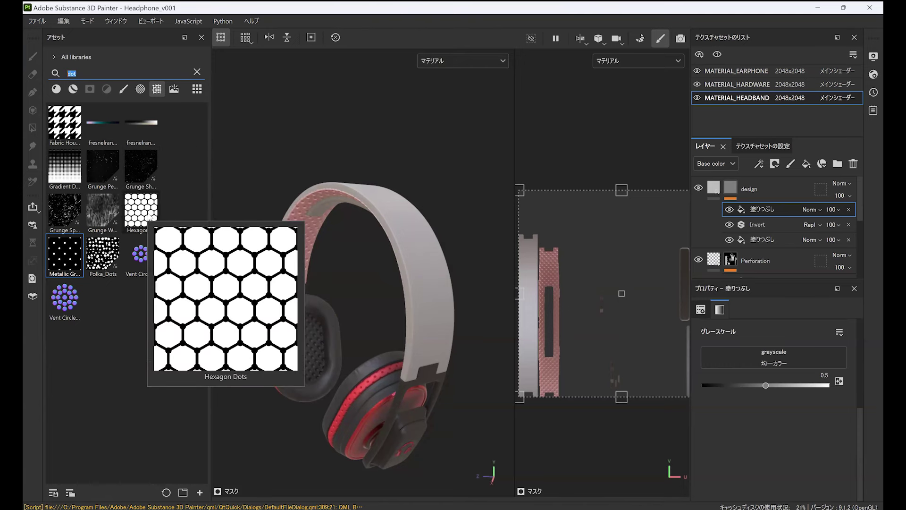
pyautogui.click(197, 72)
pyautogui.scroll(-10, 206, 142)
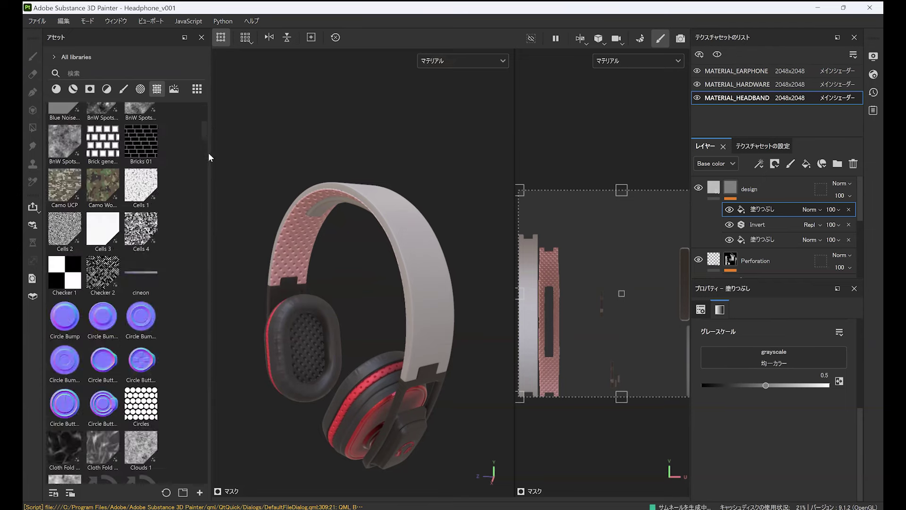
pyautogui.scroll(-10, 207, 175)
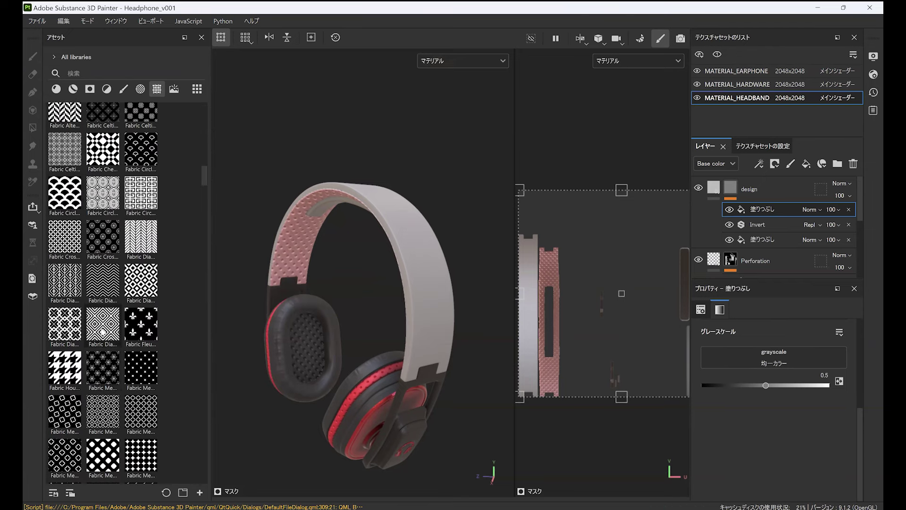
pyautogui.moveTo(102, 331)
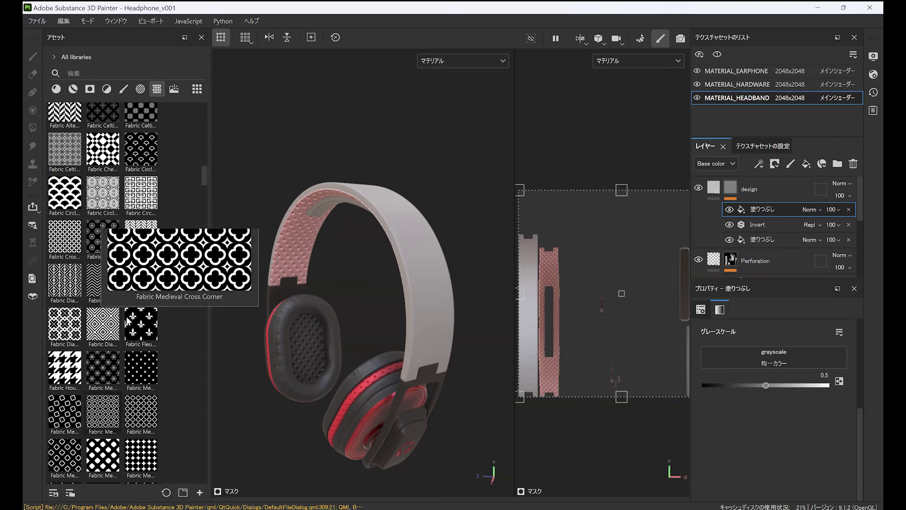
pyautogui.moveTo(140, 282); pyautogui.dragTo(771, 357)
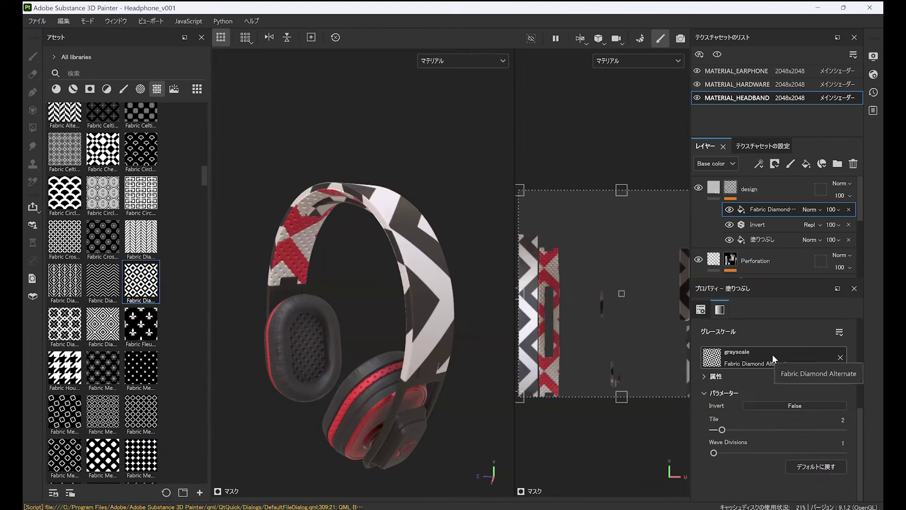
# Step: Set the Fabric Diamond Alternate fill's blending mode to Subtract and check the pattern around the headband
pyautogui.click(810, 209)
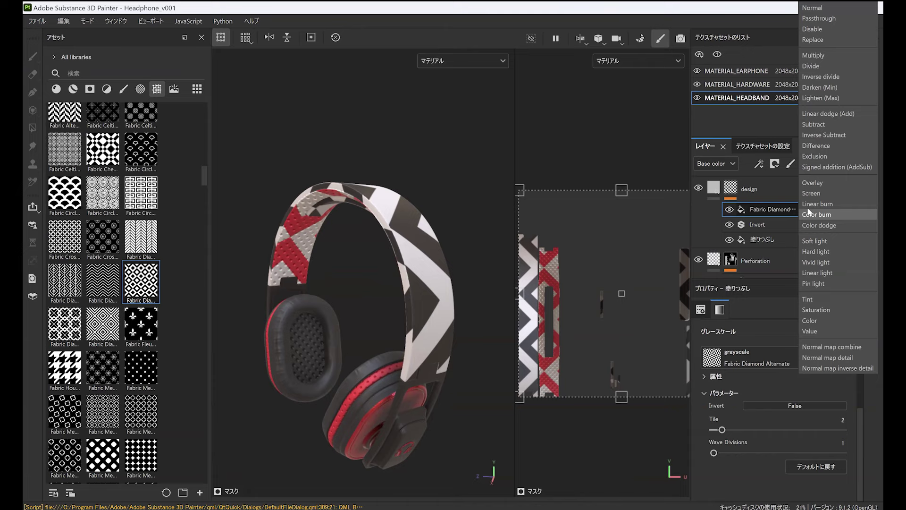
pyautogui.click(816, 123)
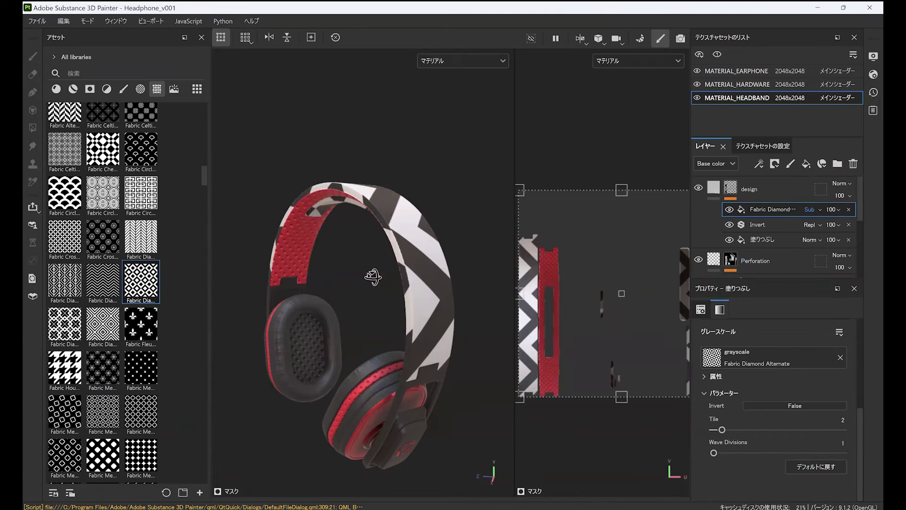
pyautogui.keyDown('alt'); pyautogui.moveTo(380, 270); pyautogui.dragTo(378, 269); pyautogui.keyUp('alt')
pyautogui.keyDown('alt'); pyautogui.moveTo(477, 303); pyautogui.dragTo(484, 357); pyautogui.keyUp('alt')
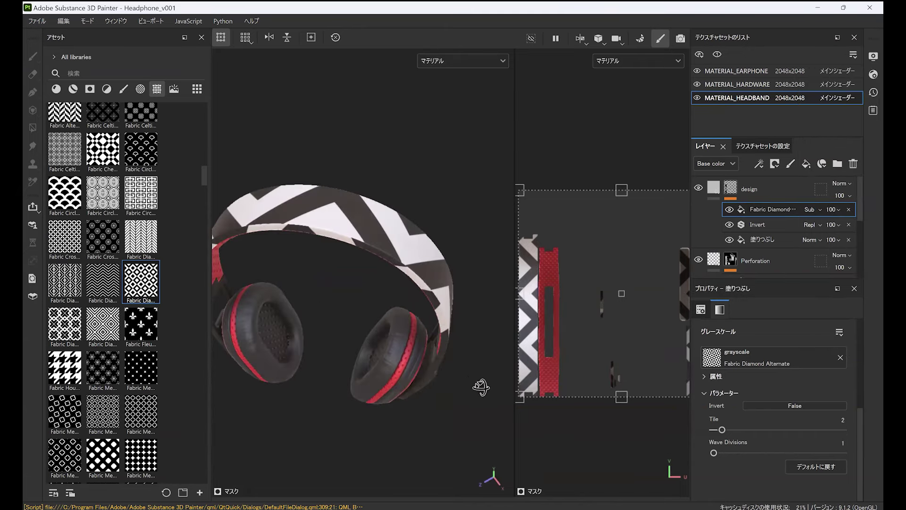
pyautogui.keyDown('alt'); pyautogui.moveTo(360, 307); pyautogui.dragTo(425, 245); pyautogui.keyUp('alt')
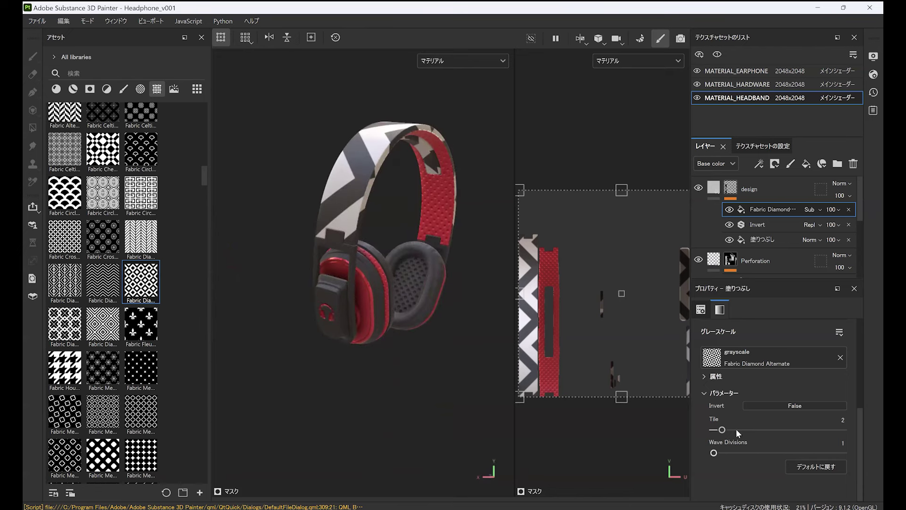
# Step: Set the Tile value of the Fabric Diamond Alternate fill to 4
pyautogui.moveTo(726, 429)
pyautogui.mouseDown()
pyautogui.moveTo(763, 429)
pyautogui.moveTo(740, 429)
pyautogui.mouseUp()
pyautogui.keyDown('alt'); pyautogui.moveTo(364, 278); pyautogui.dragTo(343, 395); pyautogui.keyUp('alt')
pyautogui.keyDown('alt'); pyautogui.moveTo(374, 304); pyautogui.dragTo(361, 276); pyautogui.keyUp('alt')
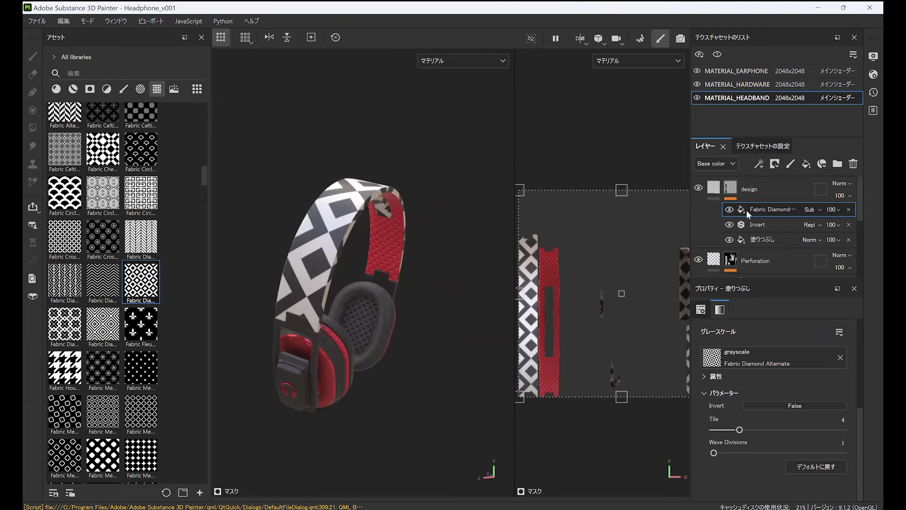
# Step: Turn off the design layer's height and normal channels and set its base color to the red swatch BB2D2D
pyautogui.click(718, 193)
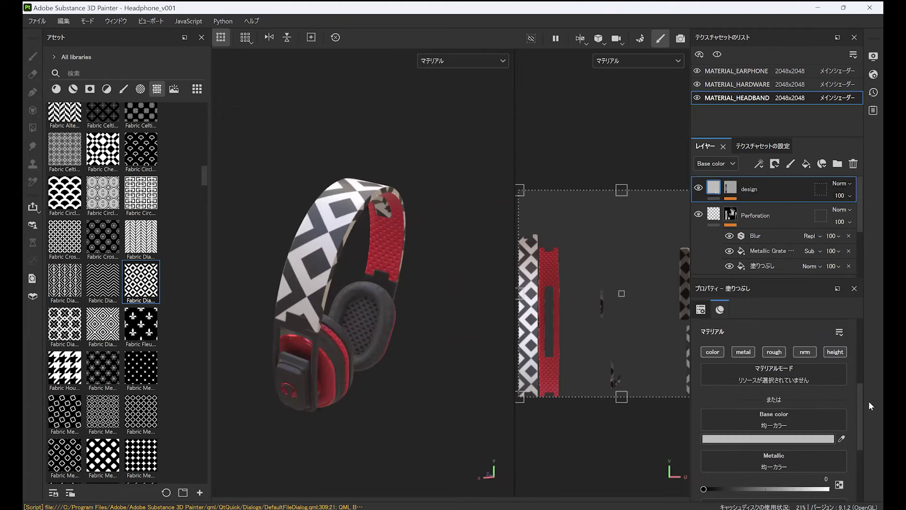
pyautogui.scroll(1, 859, 395)
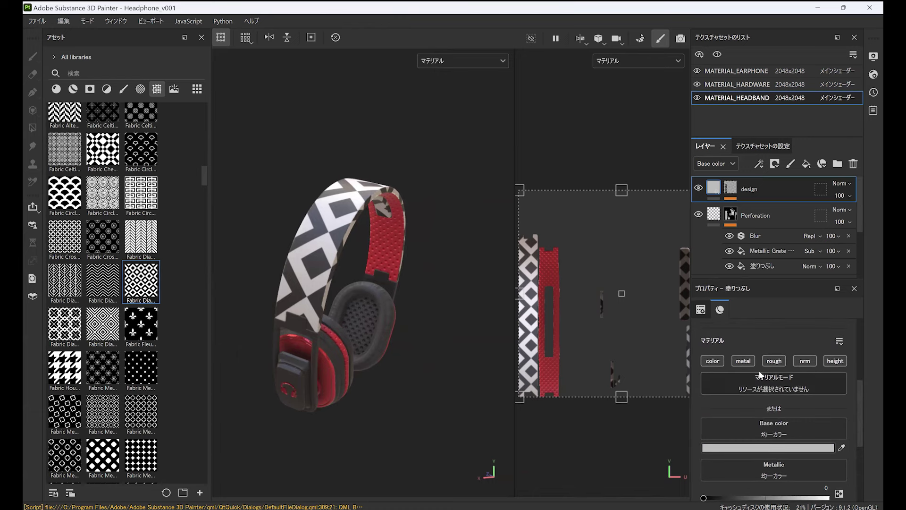
pyautogui.click(835, 361)
pyautogui.click(804, 361)
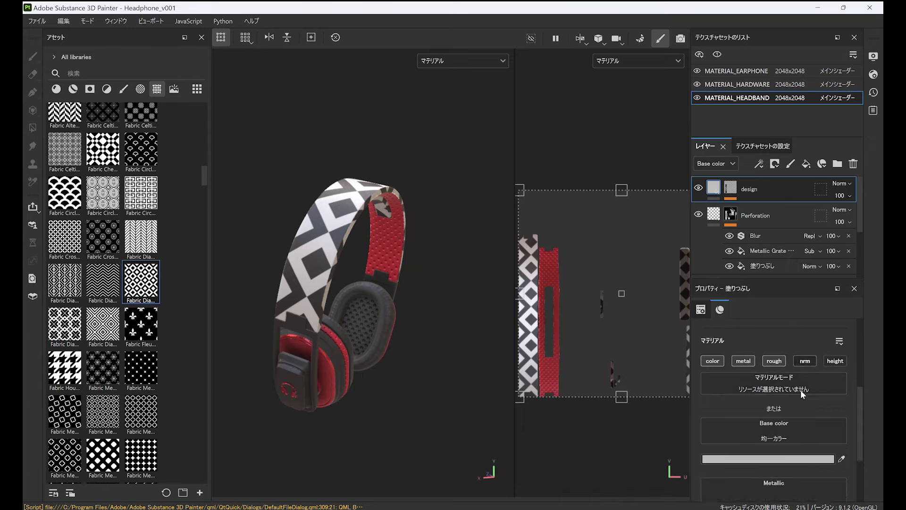
pyautogui.click(753, 448)
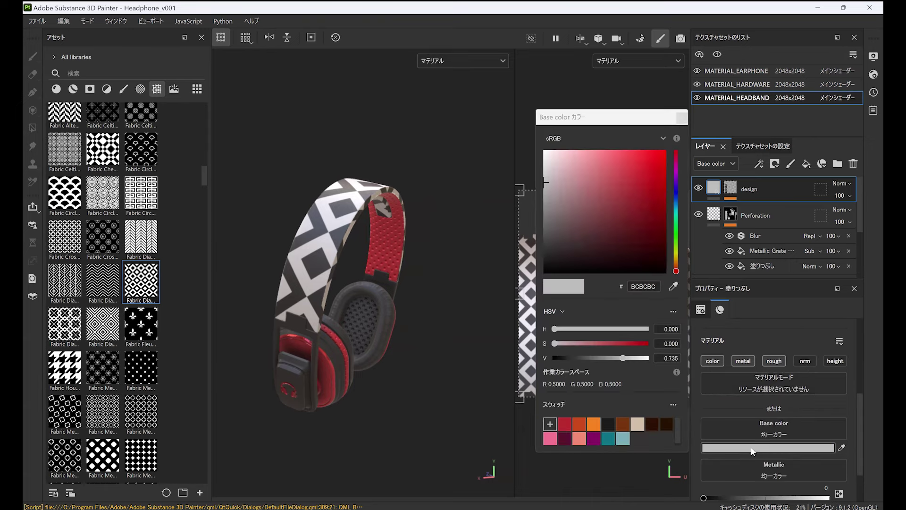
pyautogui.click(565, 424)
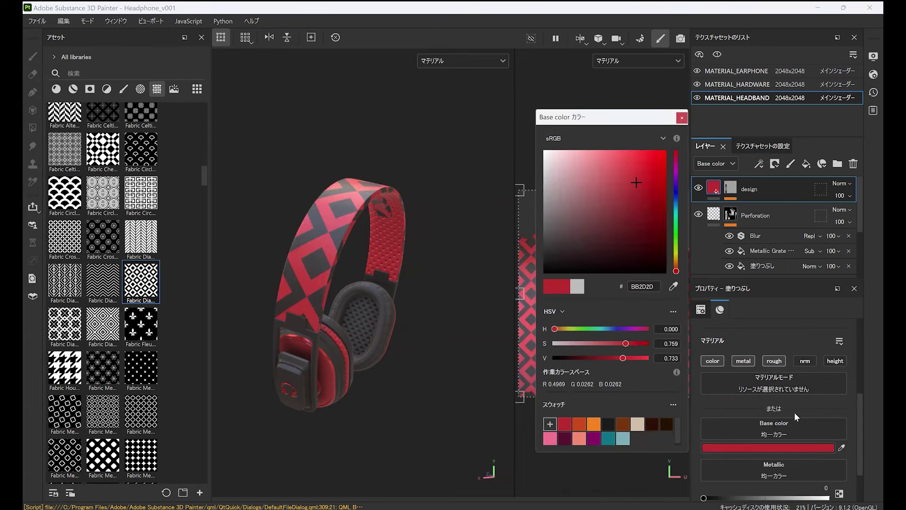
# Step: Set the design layer's Metallic to 1 and Roughness to 0, then inspect the glossy headband pattern
pyautogui.moveTo(861, 407); pyautogui.dragTo(862, 455)
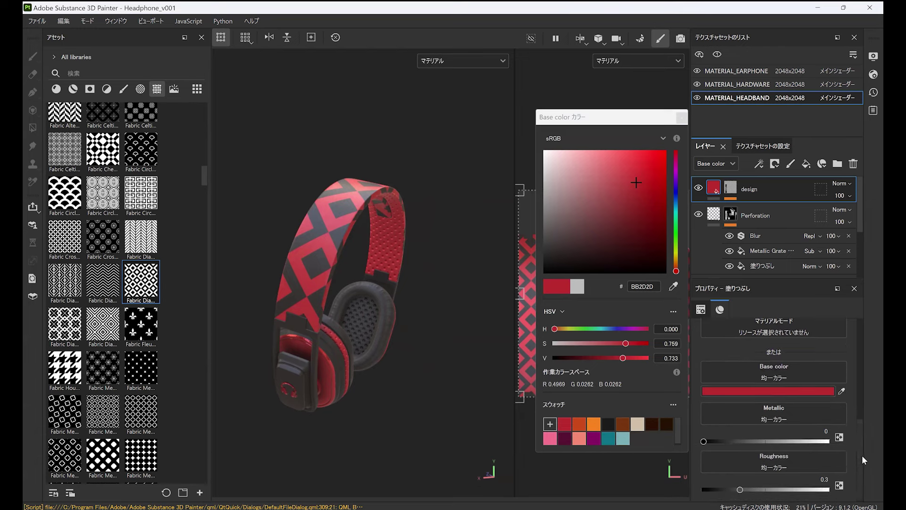
pyautogui.moveTo(754, 441); pyautogui.dragTo(869, 440)
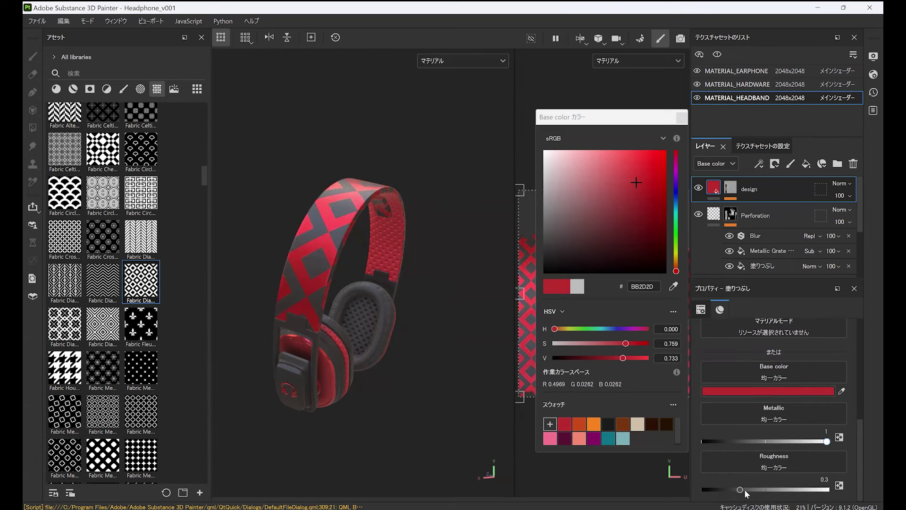
pyautogui.moveTo(743, 488); pyautogui.dragTo(701, 487)
pyautogui.keyDown('alt'); pyautogui.moveTo(406, 340); pyautogui.dragTo(427, 264); pyautogui.keyUp('alt')
pyautogui.click(681, 117)
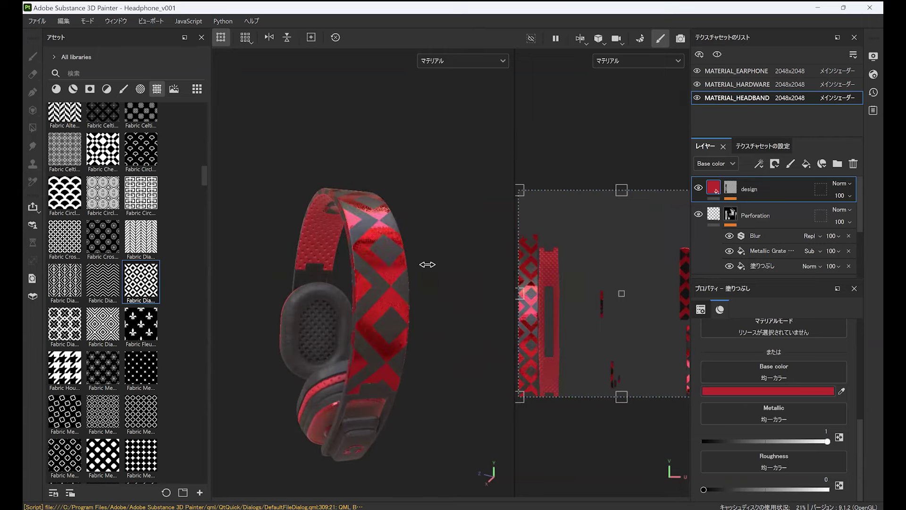
pyautogui.moveTo(427, 264)
pyautogui.keyDown('shift'); pyautogui.mouseDown(button='right')
pyautogui.moveTo(415, 269)
pyautogui.moveTo(427, 260)
pyautogui.mouseUp(button='right'); pyautogui.keyUp('shift')
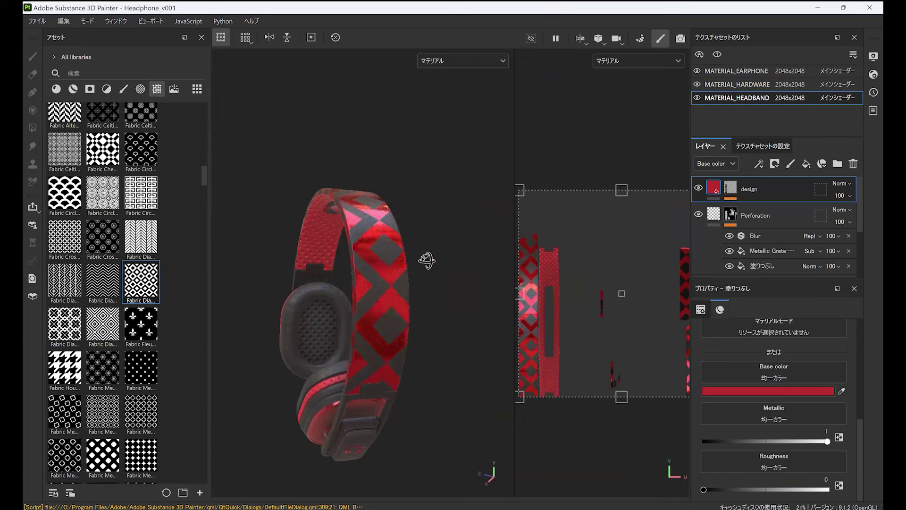
pyautogui.keyDown('alt'); pyautogui.moveTo(426, 260); pyautogui.dragTo(364, 277); pyautogui.keyUp('alt')
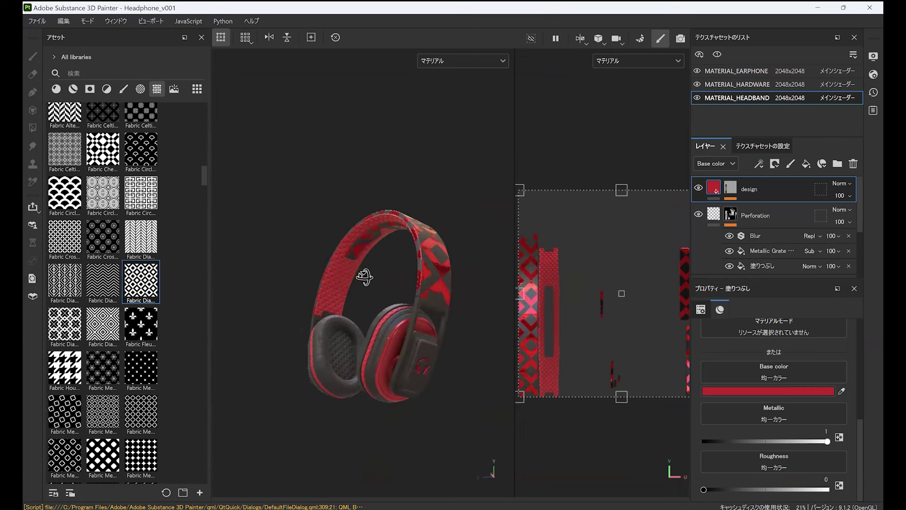
pyautogui.scroll(5, 364, 371)
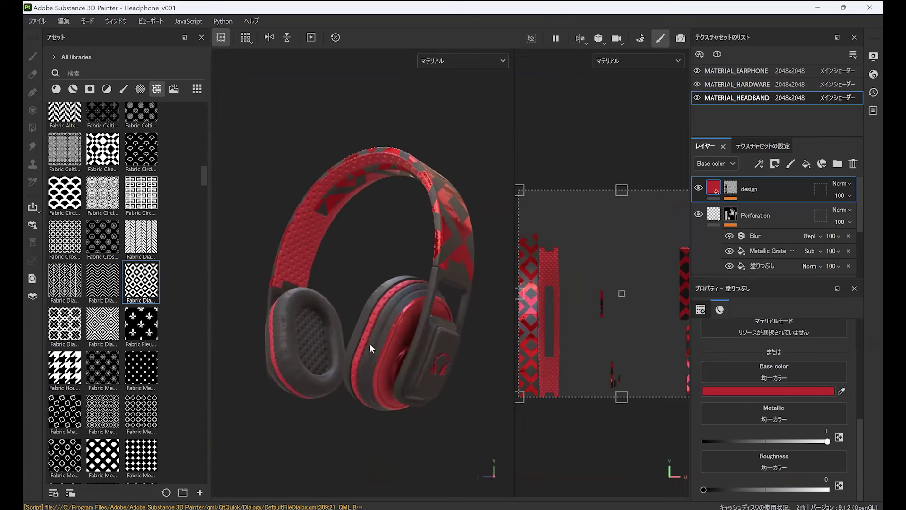
pyautogui.scroll(2, 367, 343)
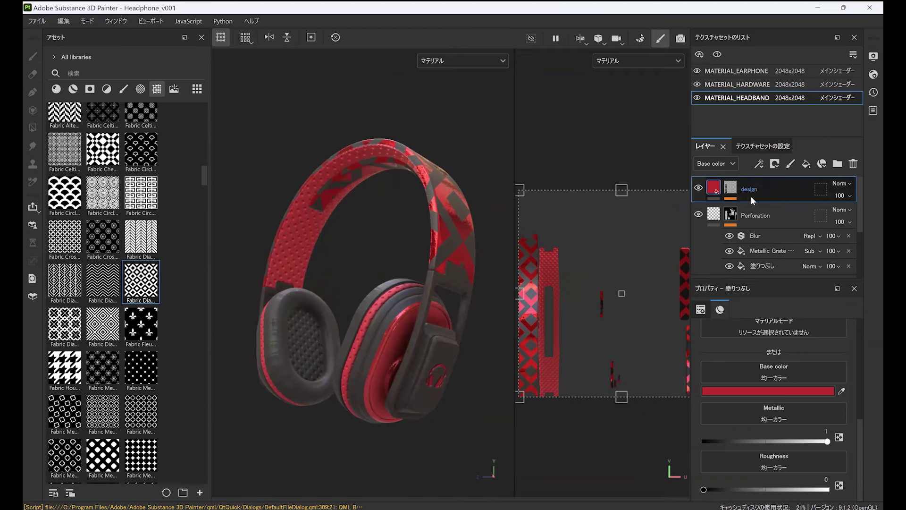
# Step: Add the MATERIAL_HEADBAND mesh ambient occlusion map from the project textures as a base color fill layer above the design layer
pyautogui.click(54, 57)
pyautogui.click(61, 81)
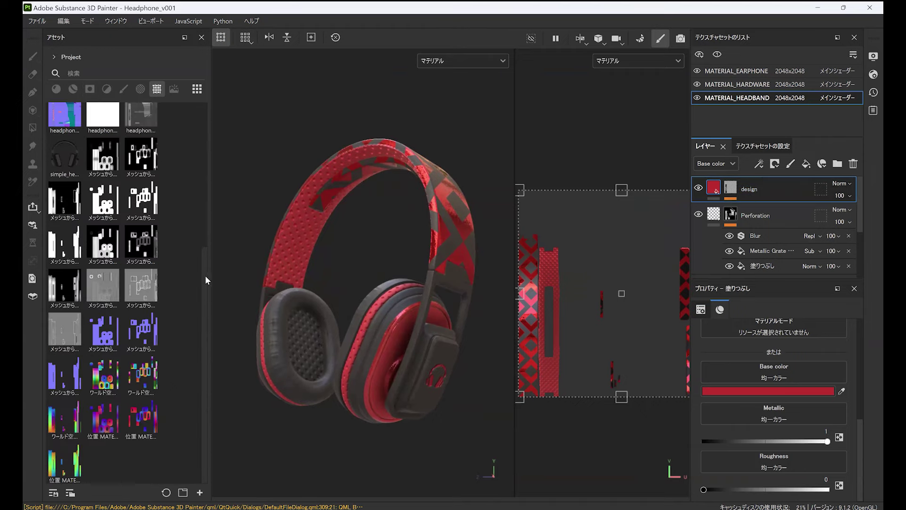
pyautogui.moveTo(204, 269); pyautogui.dragTo(202, 223)
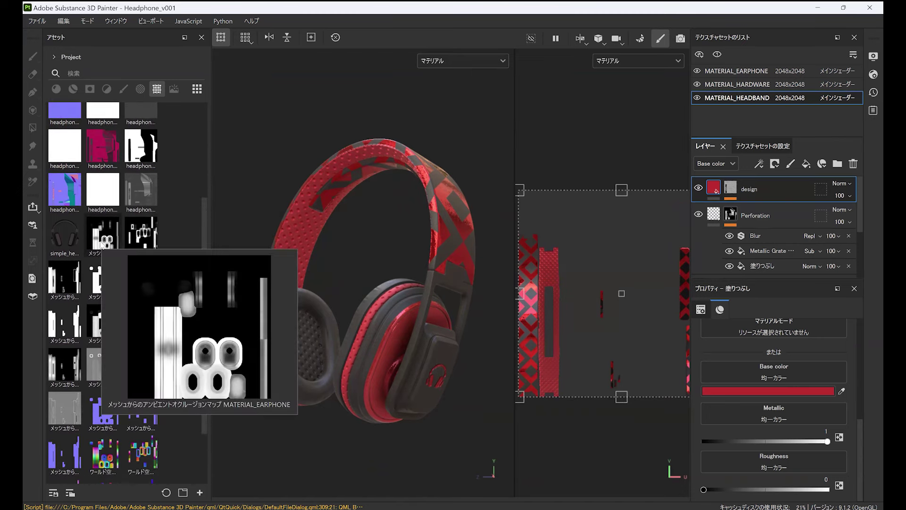
pyautogui.moveTo(70, 283)
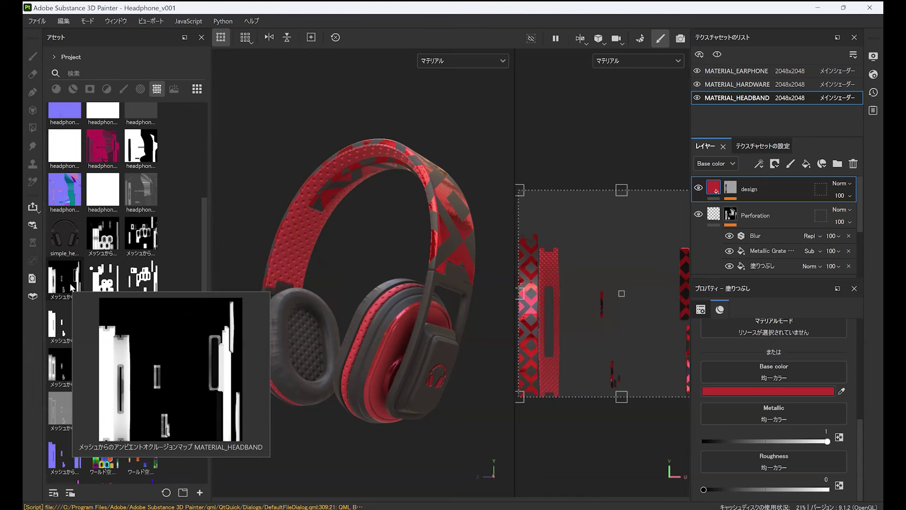
pyautogui.click(70, 283)
pyautogui.moveTo(764, 183); pyautogui.dragTo(789, 212)
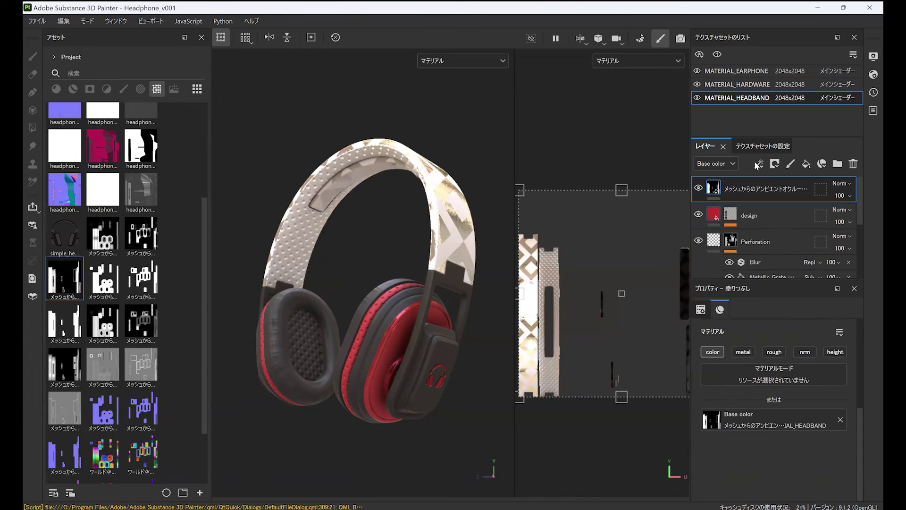
# Step: Add a Base color Levels adjustment to the ambient occlusion layer, with input black 0.296, midtone 2.525 and white 0.738
pyautogui.click(758, 165)
pyautogui.click(773, 224)
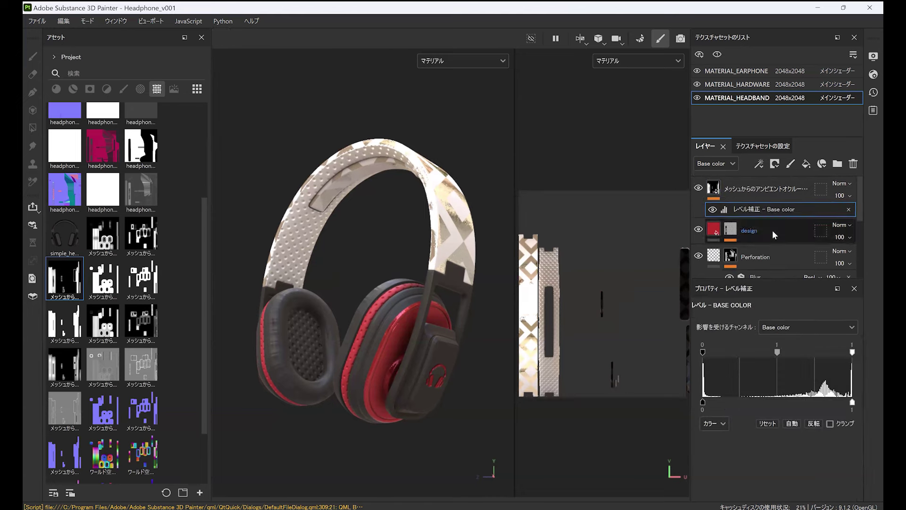
pyautogui.moveTo(852, 352); pyautogui.dragTo(813, 357)
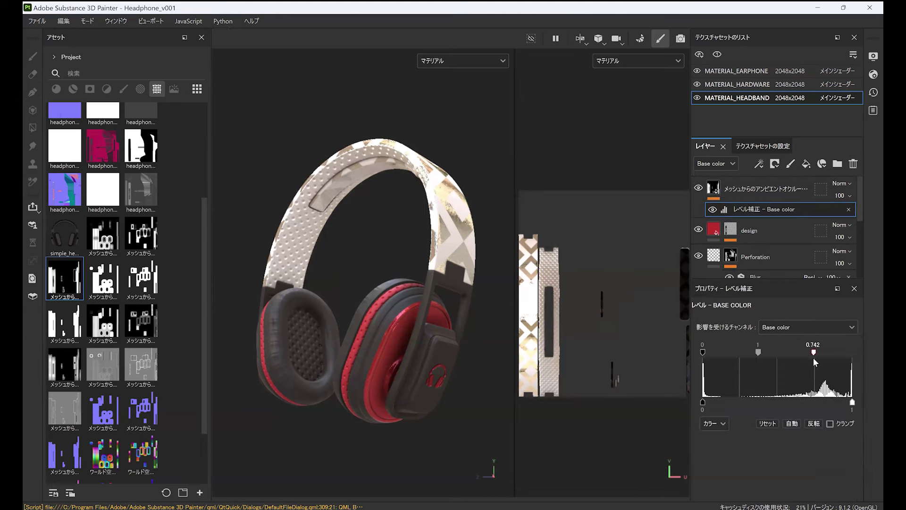
pyautogui.moveTo(703, 351); pyautogui.dragTo(785, 358)
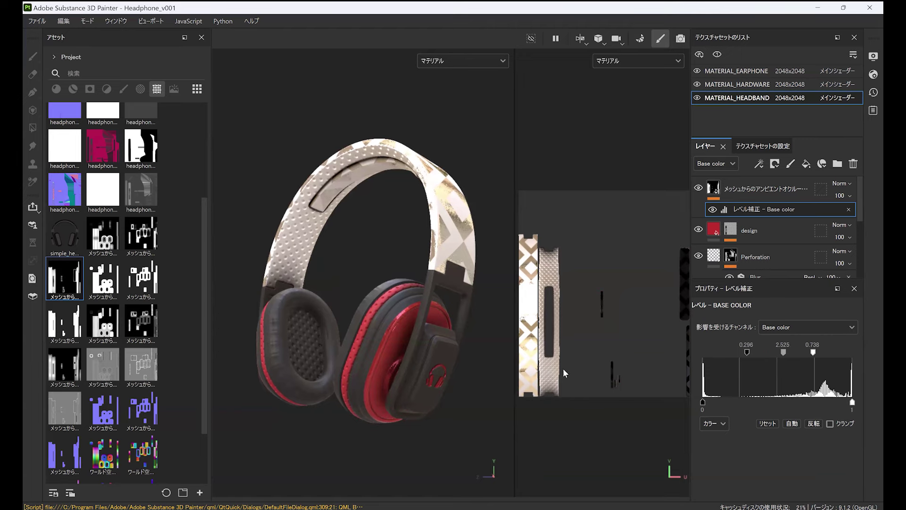
pyautogui.scroll(4, 292, 283)
pyautogui.scroll(3, 311, 283)
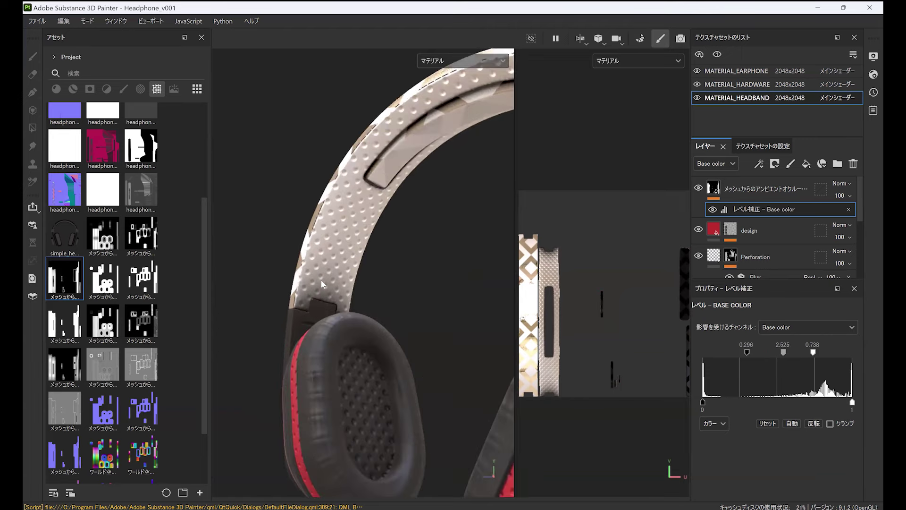
pyautogui.scroll(-6, 324, 309)
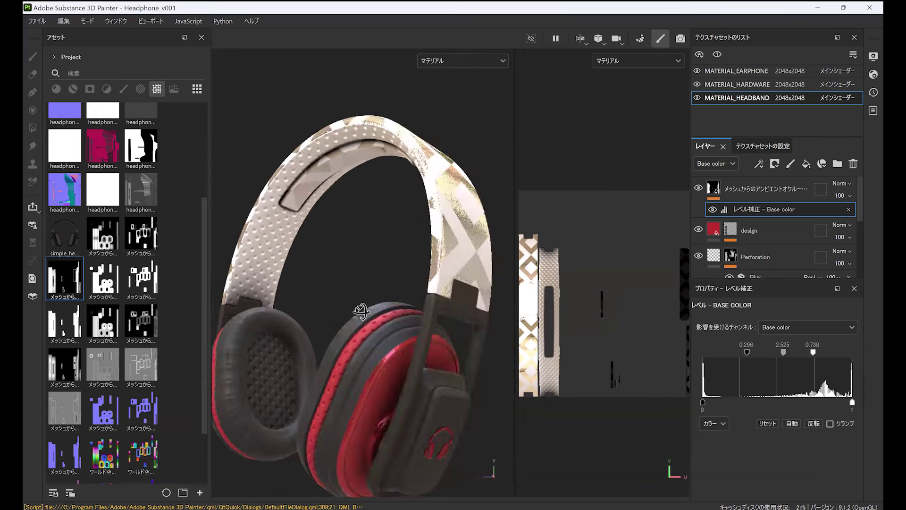
pyautogui.scroll(-2, 370, 286)
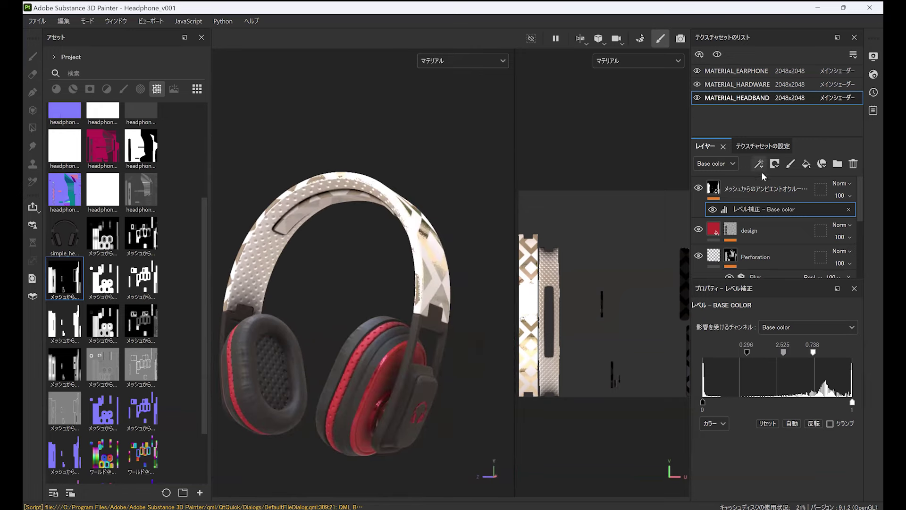
# Step: Set the ambient occlusion layer's blending mode to Multiply and lower the black input point of its Levels adjustment
pyautogui.click(838, 187)
pyautogui.click(820, 55)
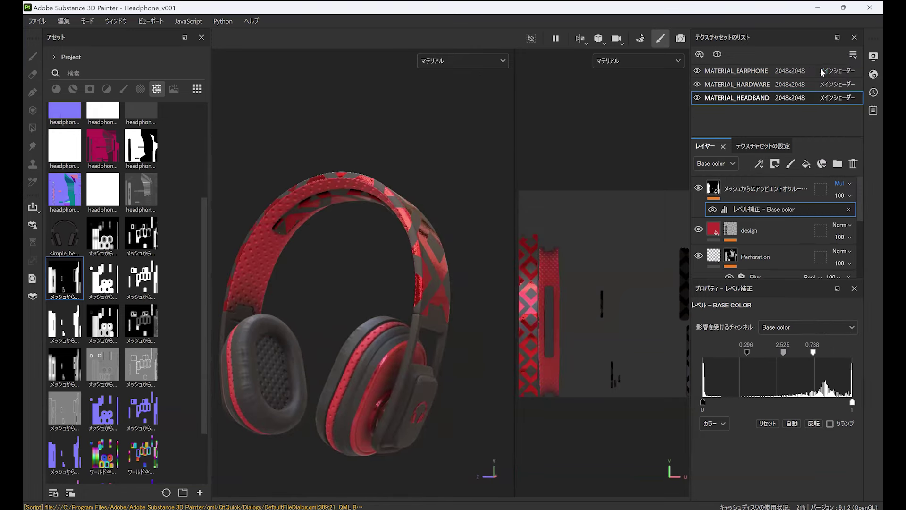
pyautogui.keyDown('alt'); pyautogui.moveTo(328, 315); pyautogui.dragTo(422, 309); pyautogui.keyUp('alt')
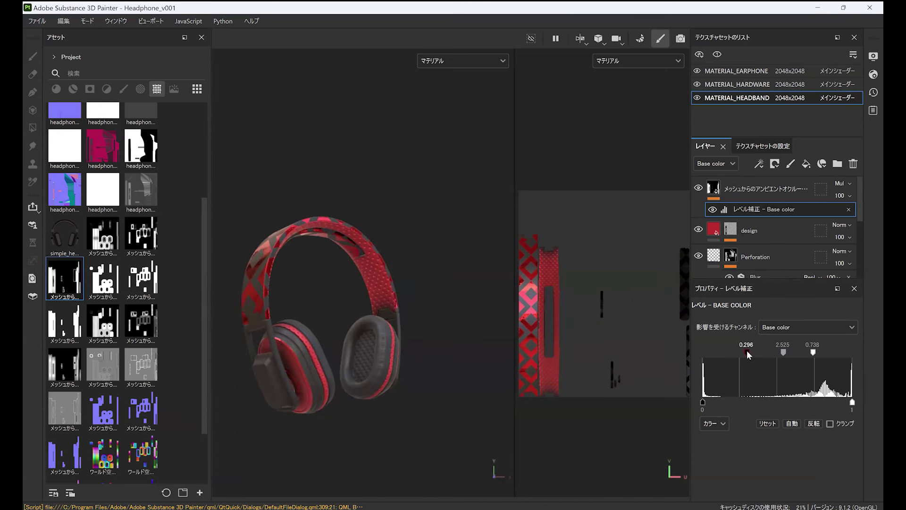
pyautogui.moveTo(746, 351); pyautogui.dragTo(717, 351)
pyautogui.moveTo(393, 266)
pyautogui.keyDown('alt'); pyautogui.mouseDown()
pyautogui.moveTo(317, 275)
pyautogui.moveTo(403, 304)
pyautogui.moveTo(406, 258)
pyautogui.moveTo(395, 308)
pyautogui.moveTo(368, 301)
pyautogui.moveTo(381, 272)
pyautogui.mouseUp(); pyautogui.keyUp('alt')
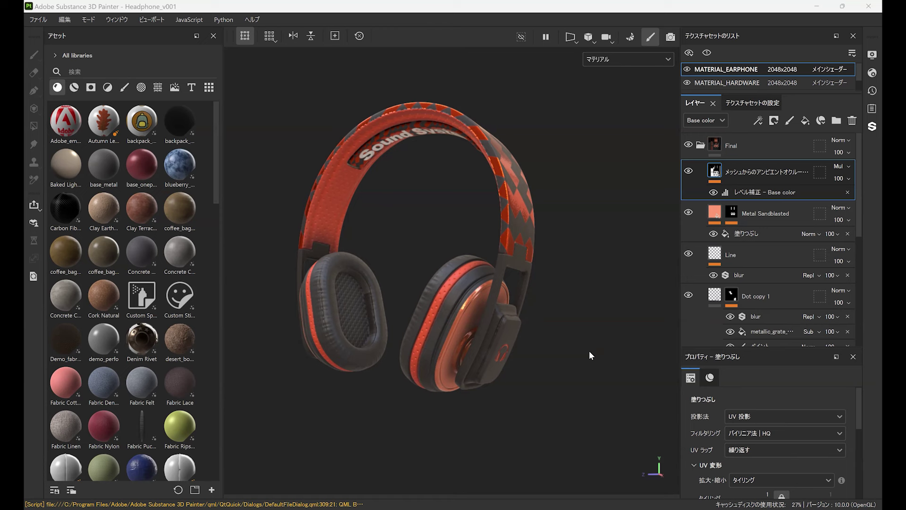
# Step: Send the textured headphone model to Substance 3D Stager
pyautogui.click(40, 22)
pyautogui.moveTo(69, 208)
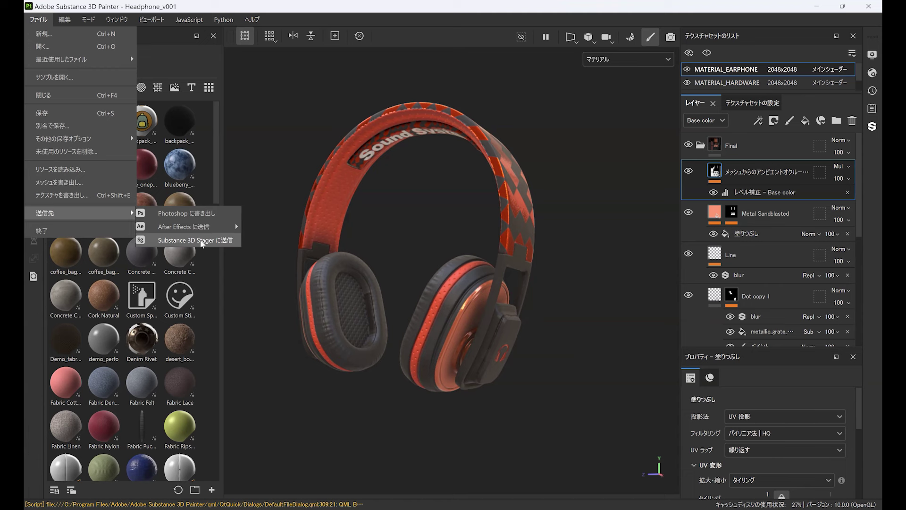
pyautogui.moveTo(208, 229)
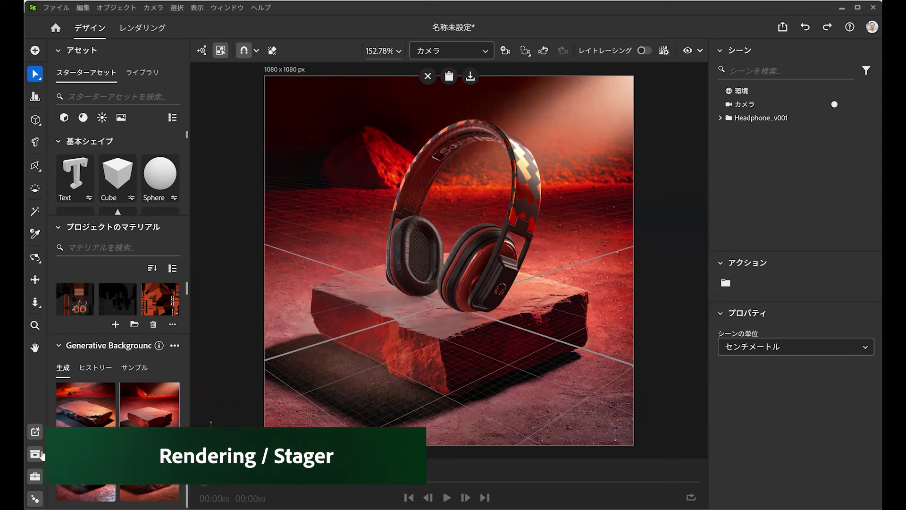
# Step: Review the Generative Background's prompt, its color, light and composition settings, and the generated rock pedestal images
pyautogui.click(36, 433)
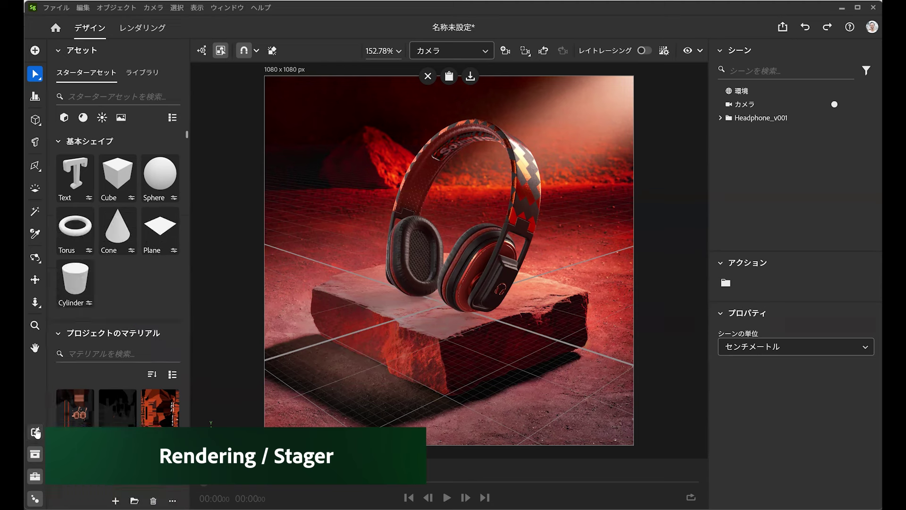
pyautogui.click(35, 432)
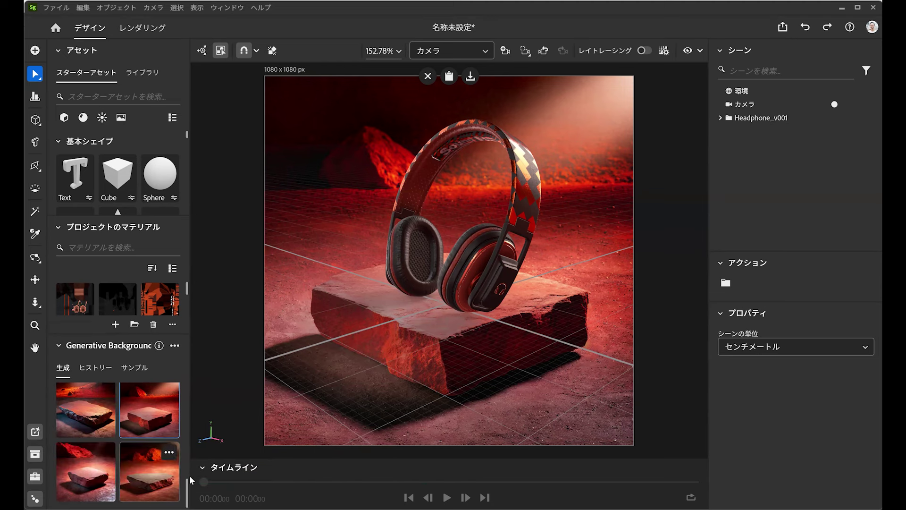
pyautogui.moveTo(187, 486); pyautogui.dragTo(180, 392)
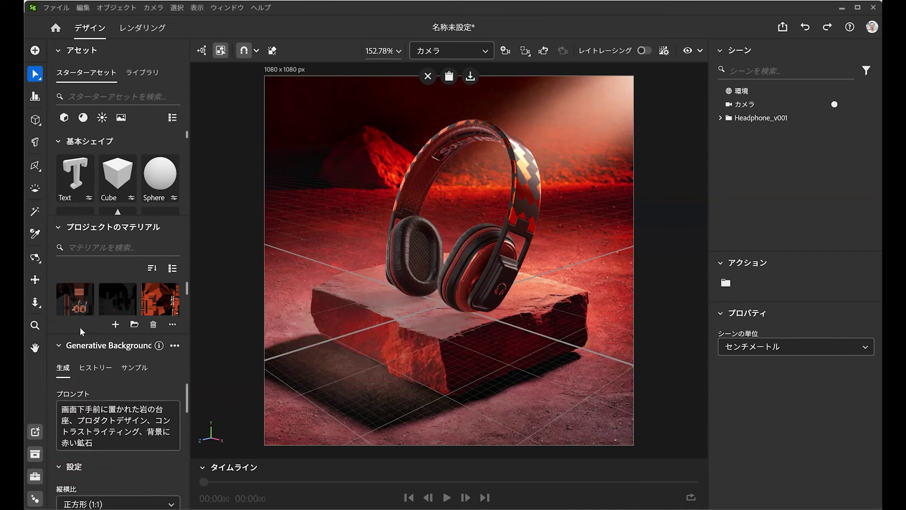
pyautogui.scroll(3, 119, 365)
pyautogui.moveTo(187, 391); pyautogui.dragTo(187, 439)
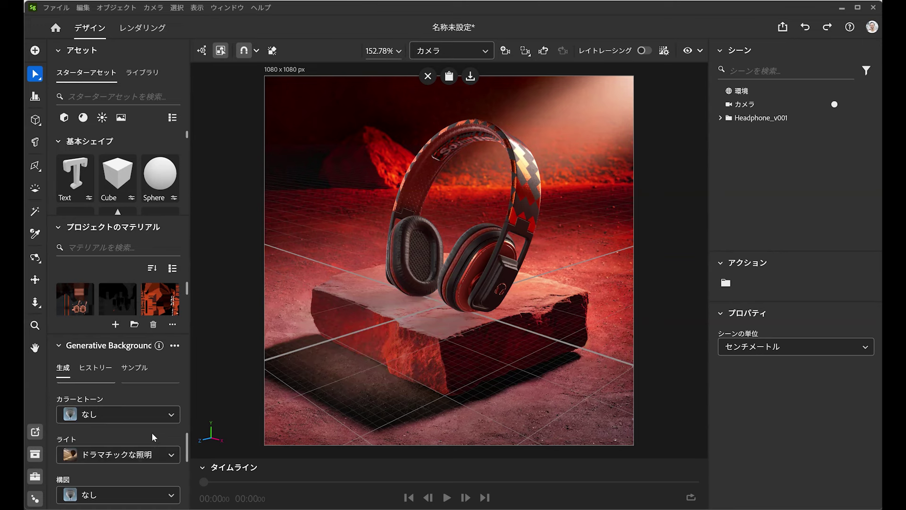
pyautogui.moveTo(187, 447); pyautogui.dragTo(190, 487)
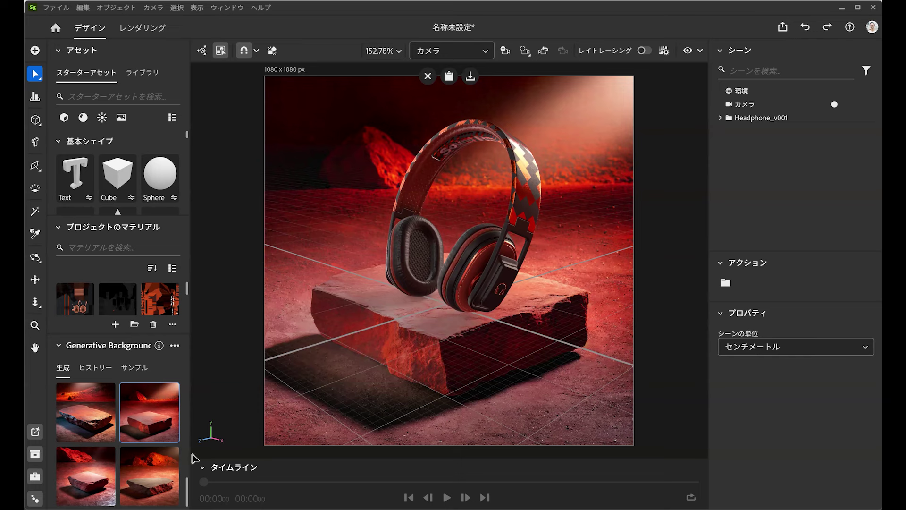
pyautogui.moveTo(188, 490); pyautogui.dragTo(188, 486)
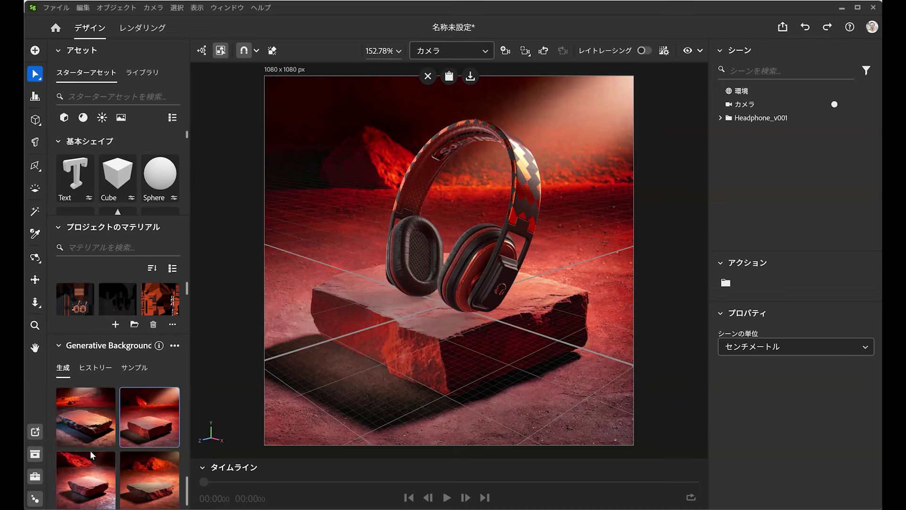
# Step: Apply the generated background with the flat rock slab and red boulders, and position the headphones on top of the slab
pyautogui.click(136, 483)
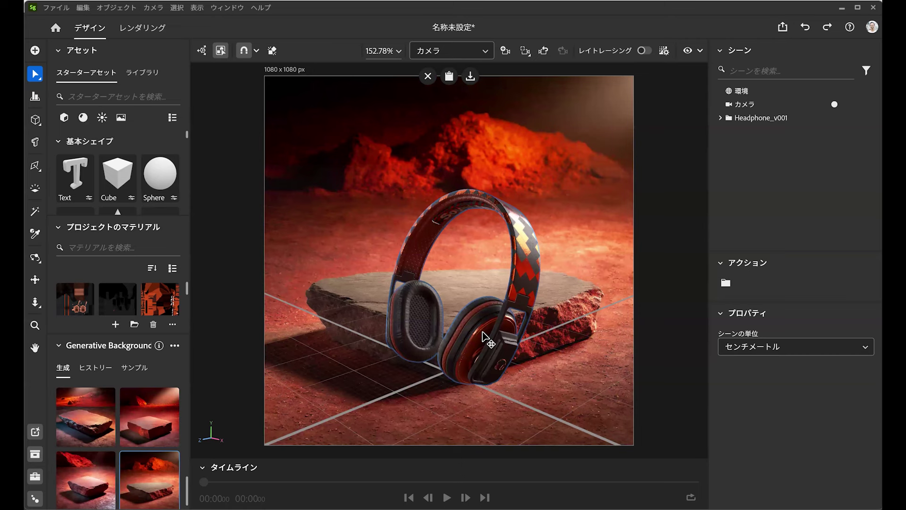
pyautogui.moveTo(473, 315); pyautogui.dragTo(473, 225)
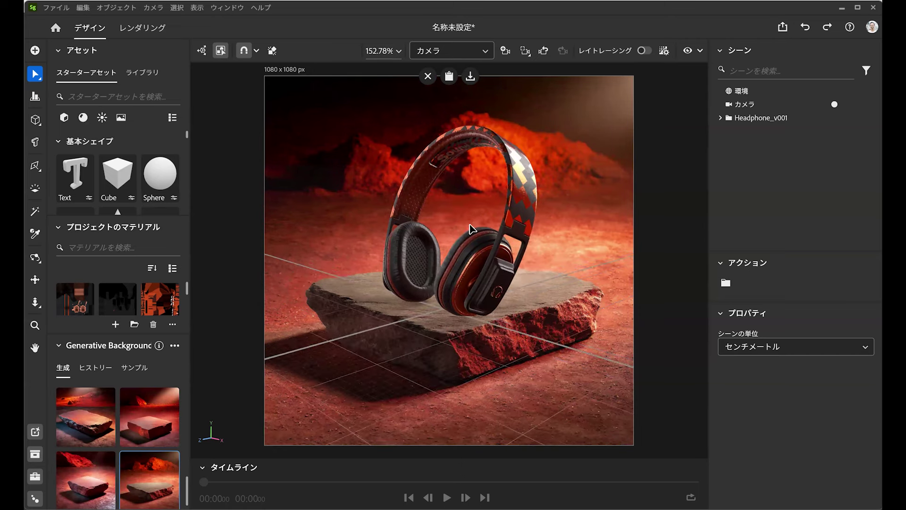
# Step: Set the intensity of the environment's ambient light to 200%
pyautogui.click(755, 91)
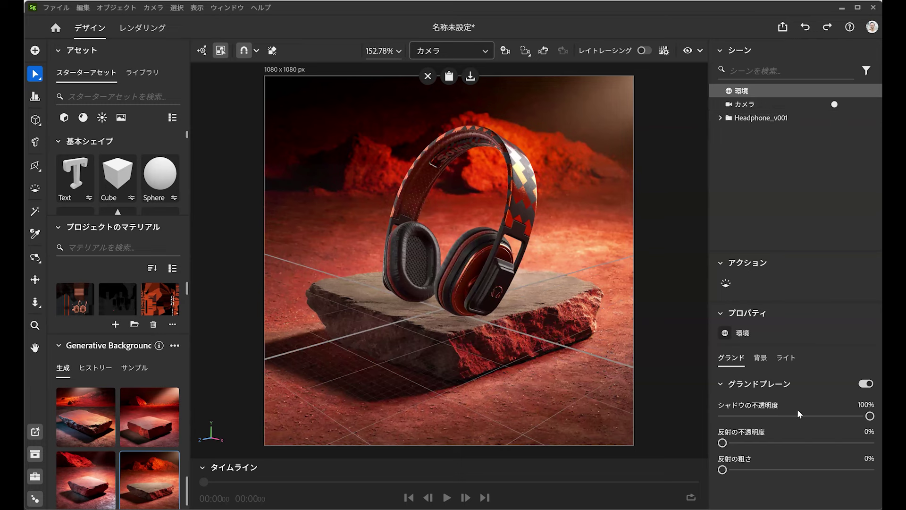
pyautogui.click(760, 358)
pyautogui.click(786, 359)
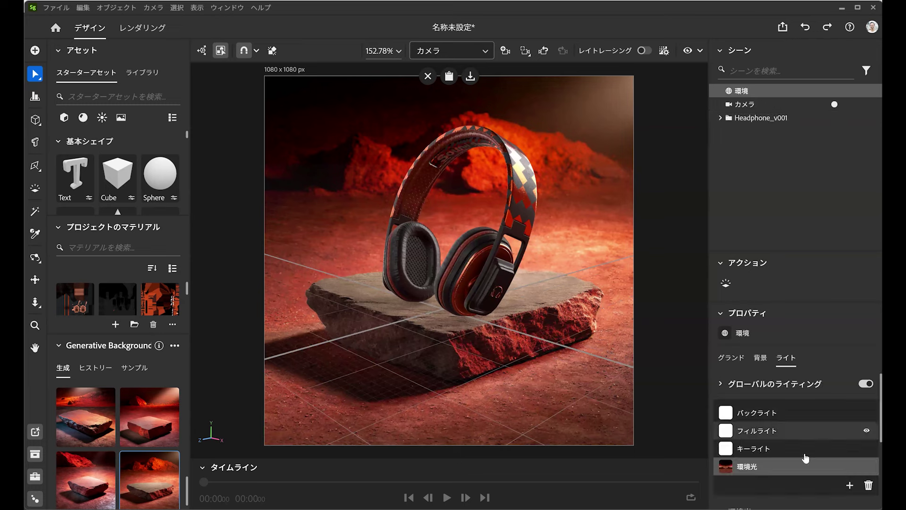
pyautogui.scroll(-3, 801, 469)
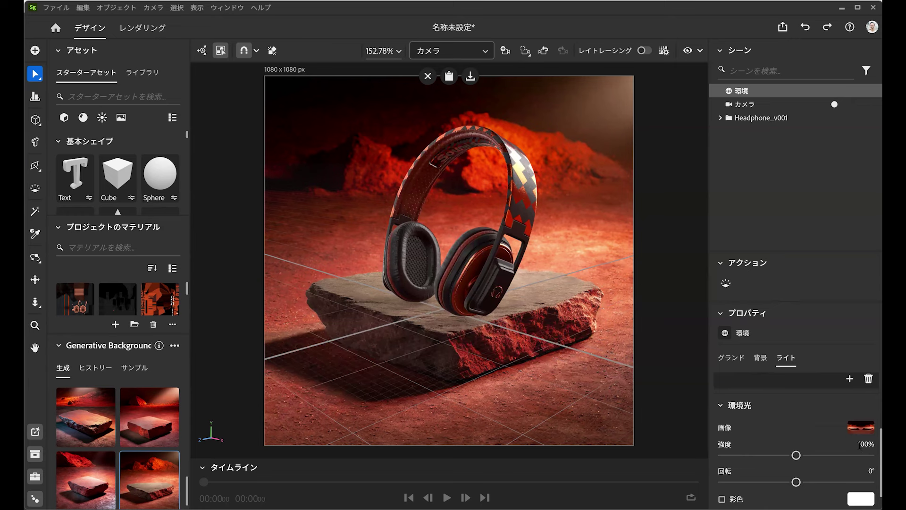
pyautogui.click(843, 447)
pyautogui.write('200')
pyautogui.press('Return')
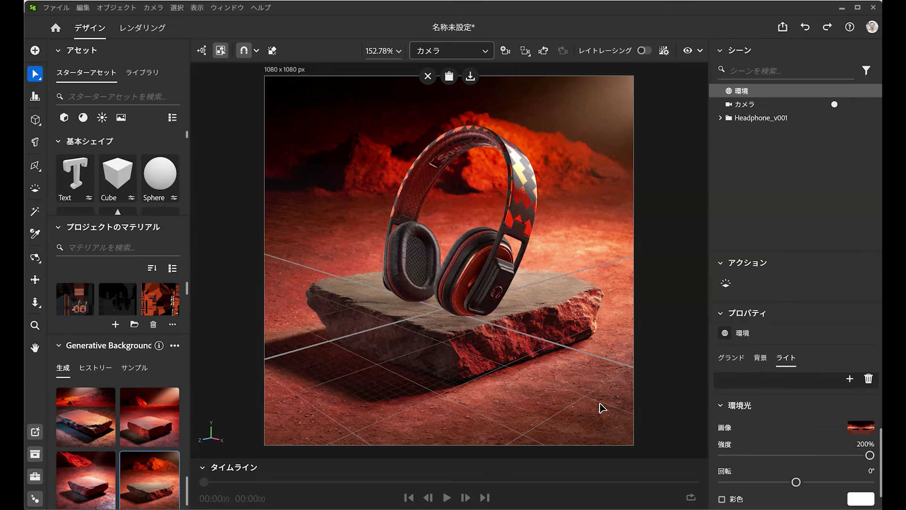
# Step: Turn on ray tracing in the viewport and hide the grid
pyautogui.click(645, 50)
pyautogui.click(658, 228)
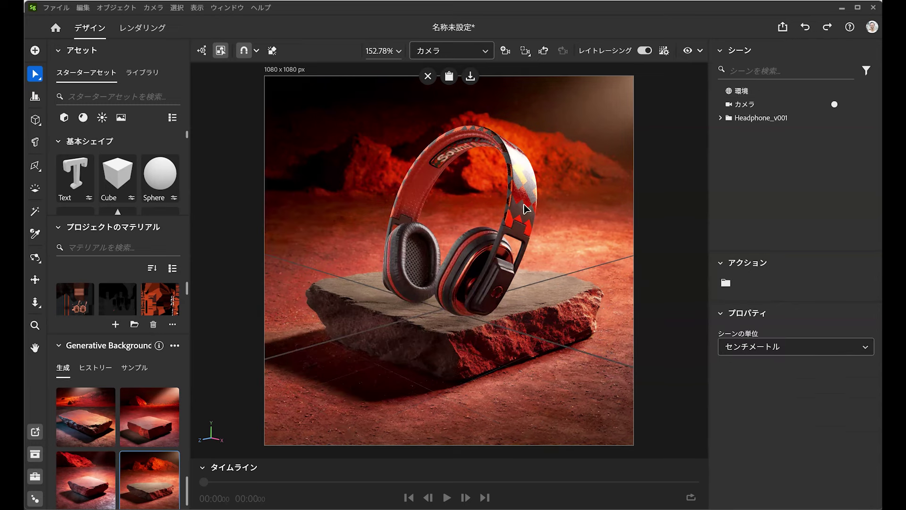
pyautogui.click(197, 9)
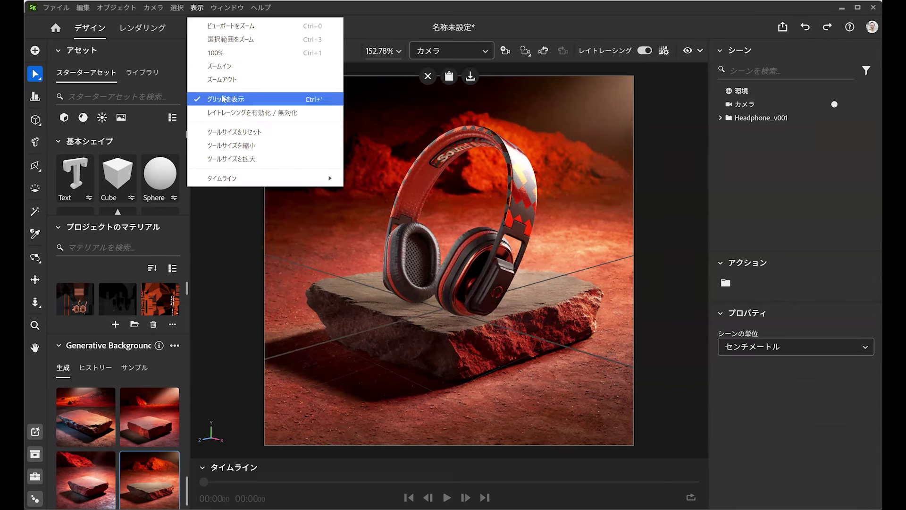
pyautogui.click(238, 349)
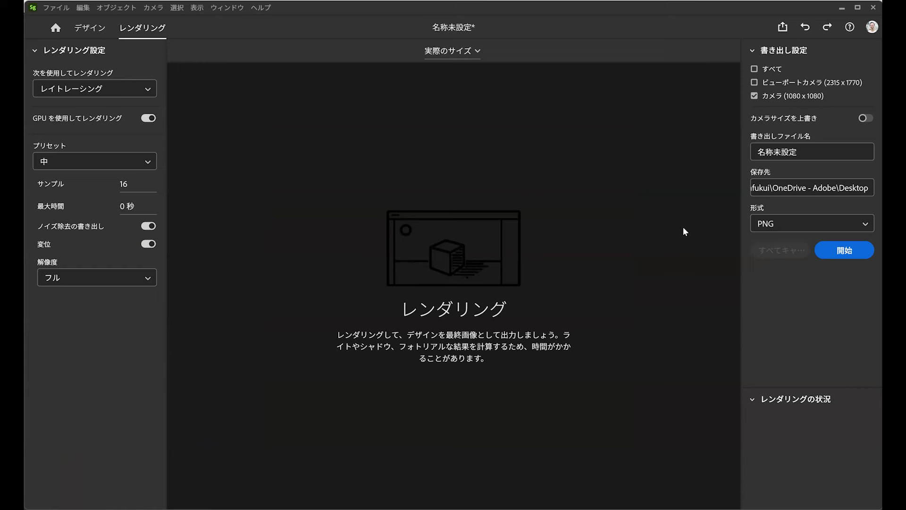
# Step: Start the ray-traced render of the 1080 x 1080 camera view as a PNG with the medium preset
pyautogui.click(844, 251)
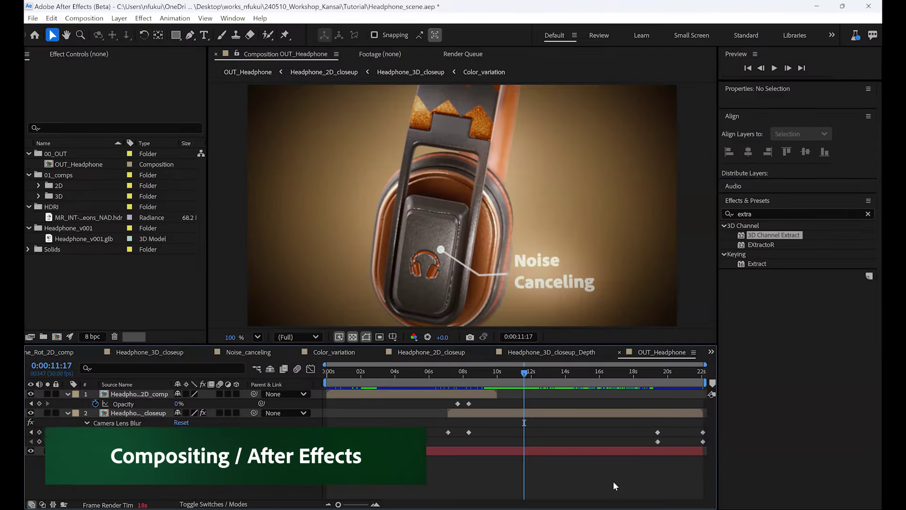
# Step: Switch to After Effects, scrub through the OUT_Headphone composition and select the Headphone_v001.glb model in the project
pyautogui.click(329, 372)
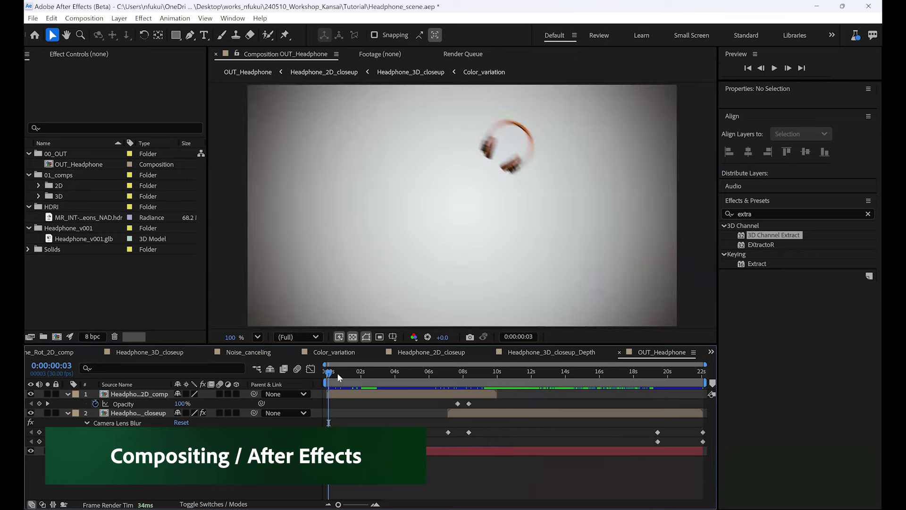
pyautogui.moveTo(329, 373); pyautogui.dragTo(670, 372)
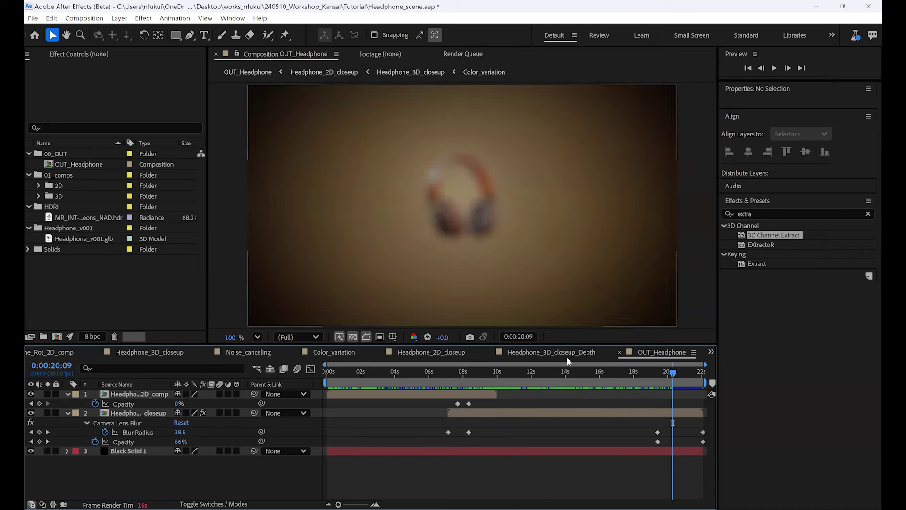
pyautogui.click(511, 371)
pyautogui.moveTo(513, 372); pyautogui.dragTo(629, 365)
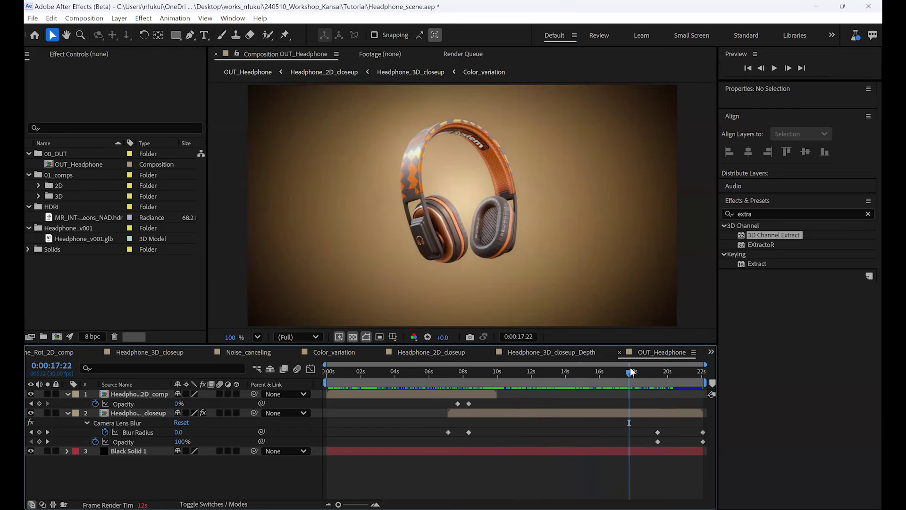
pyautogui.click(85, 240)
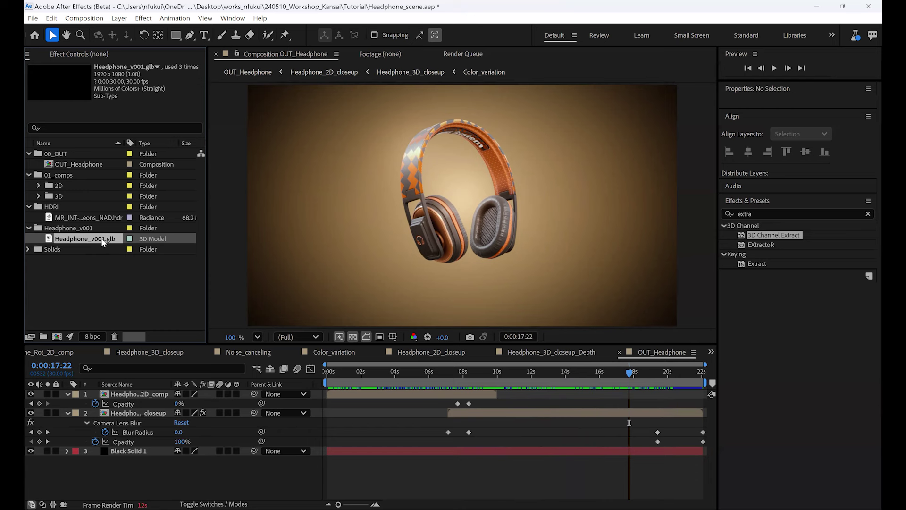
# Step: Create a new composition from the Headphone_v001.glb model and reveal the model layer's rotation properties
pyautogui.moveTo(103, 241); pyautogui.dragTo(58, 339)
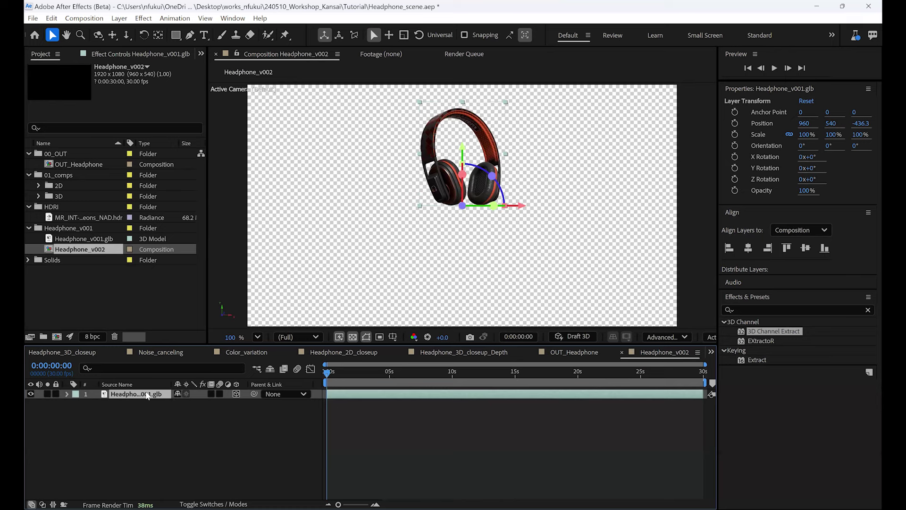
pyautogui.press('r')
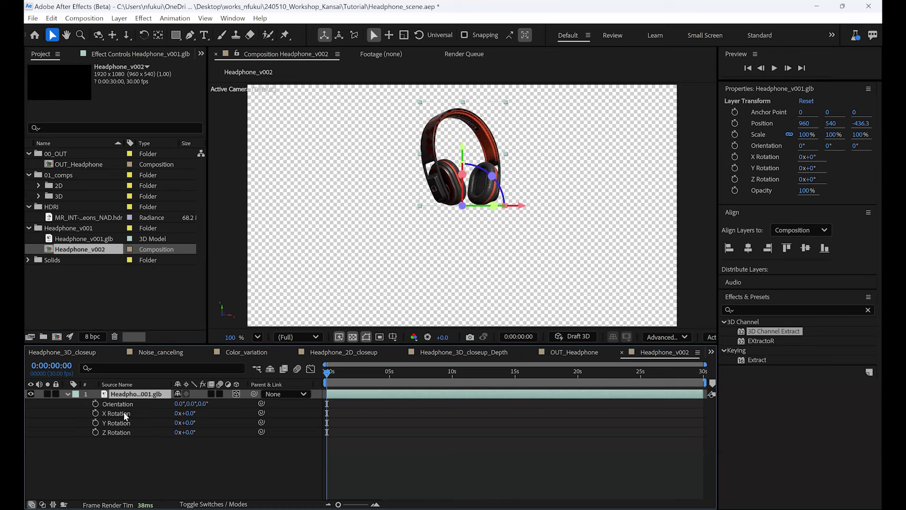
# Step: Try rotating the headphone layer around its Y axis in both directions, resetting the Y rotation to 0° after each test
pyautogui.moveTo(187, 422); pyautogui.dragTo(239, 406)
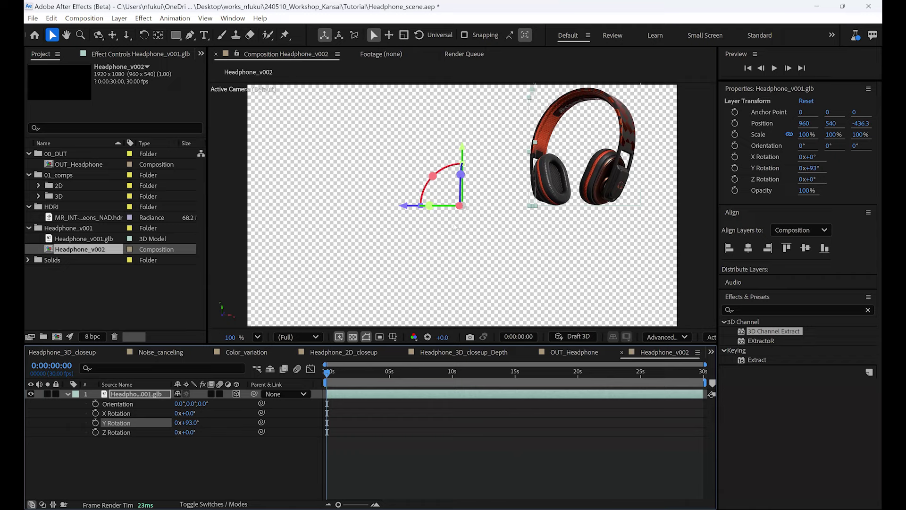
pyautogui.moveTo(191, 422); pyautogui.dragTo(102, 434)
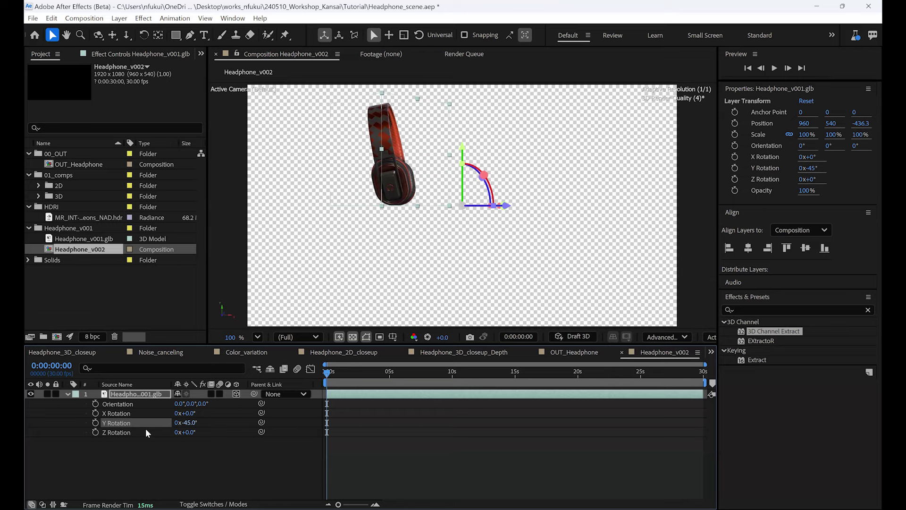
pyautogui.click(196, 422)
pyautogui.write('0')
pyautogui.press('Return')
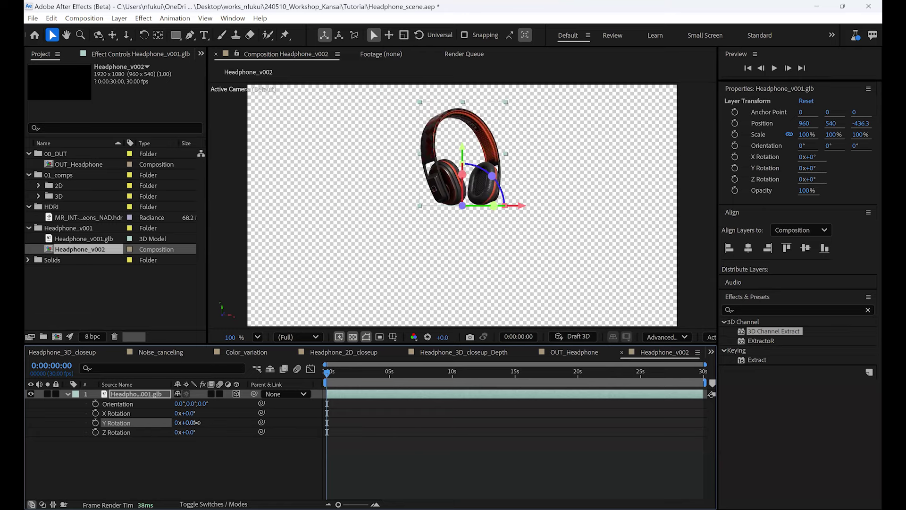
pyautogui.moveTo(192, 422); pyautogui.dragTo(240, 422)
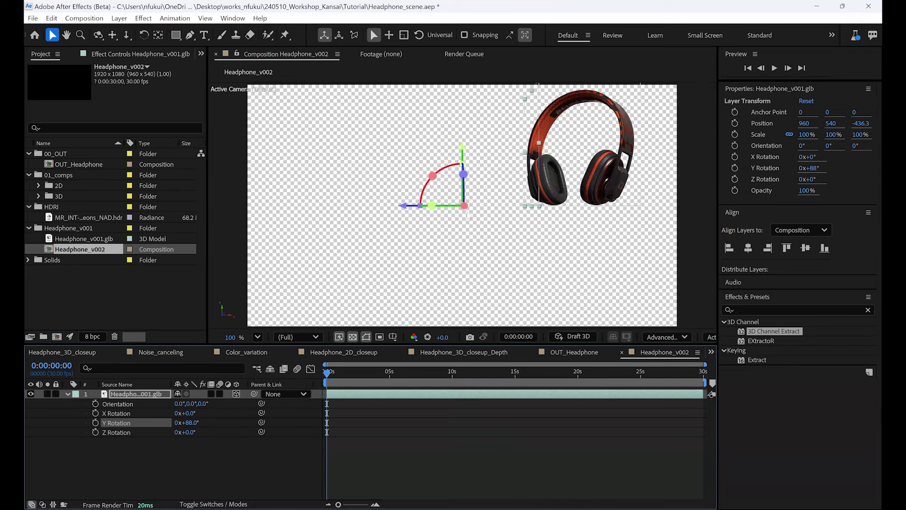
pyautogui.click(190, 423)
pyautogui.write('0')
pyautogui.press('Return')
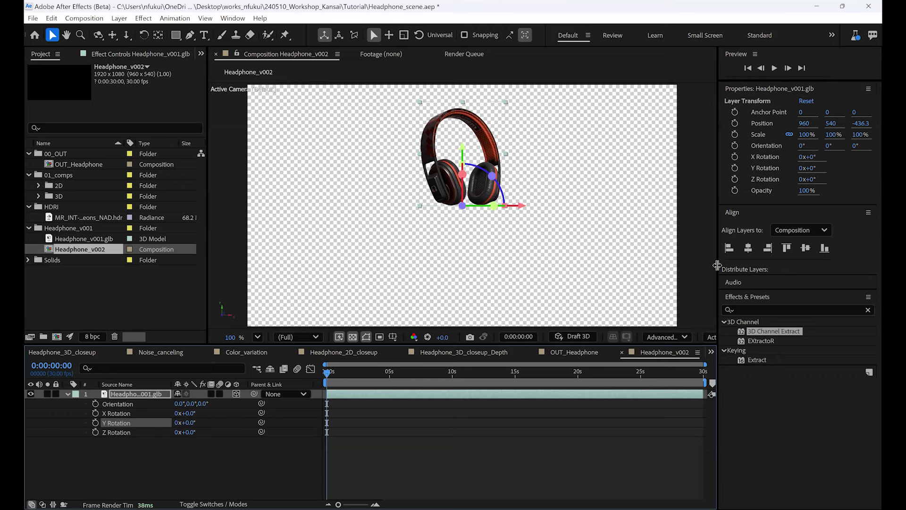
# Step: In the Top view, shift the headphone layer's anchor point along Z to about 462 so it sits at the model's centre
pyautogui.moveTo(750, 267); pyautogui.dragTo(752, 267)
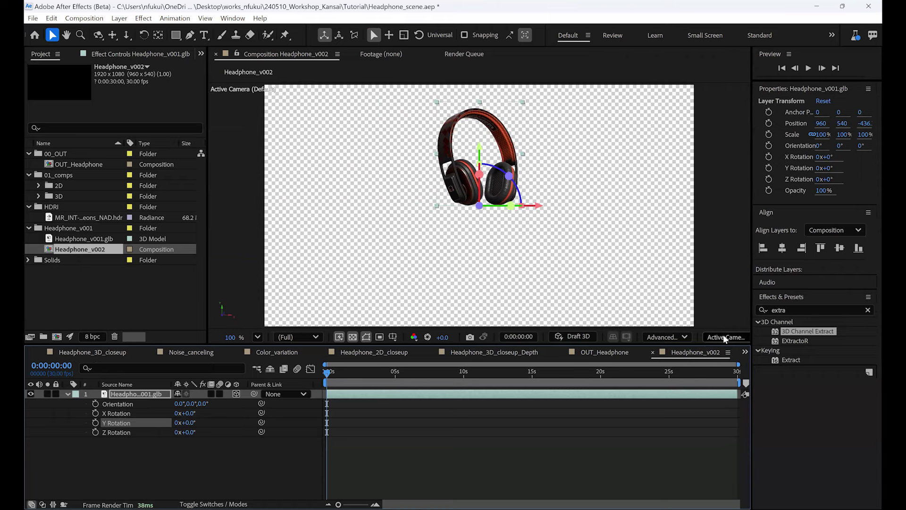
pyautogui.click(726, 337)
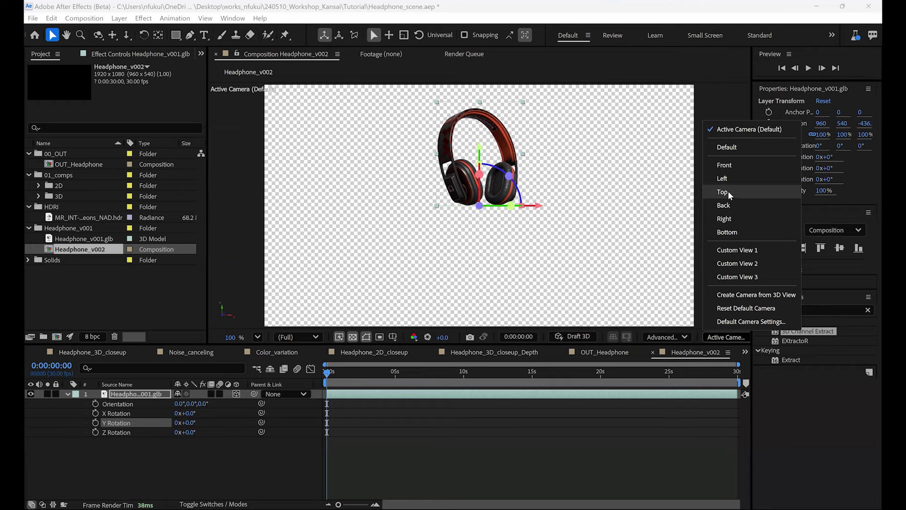
pyautogui.click(728, 194)
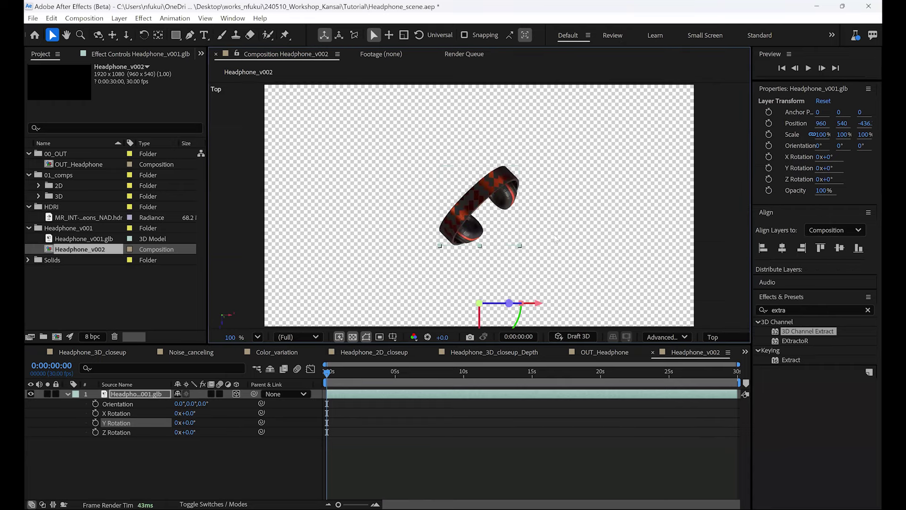
pyautogui.press(',')
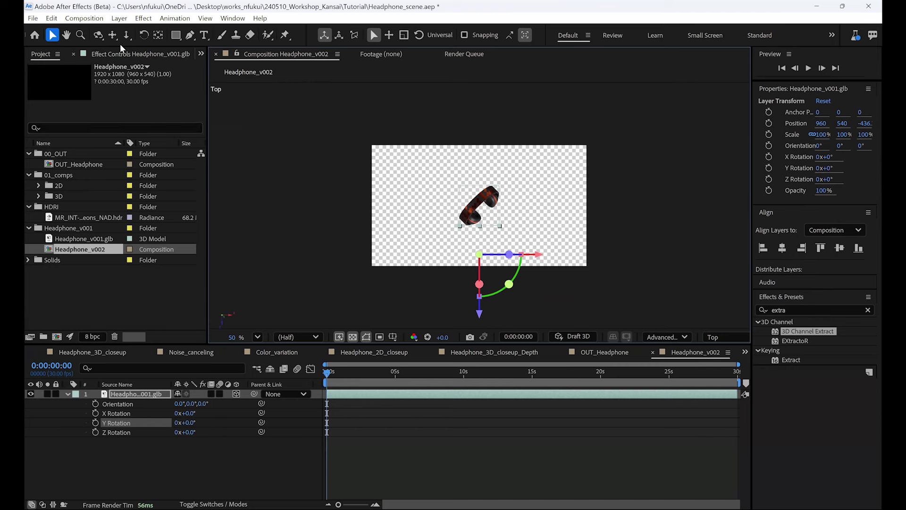
pyautogui.click(159, 35)
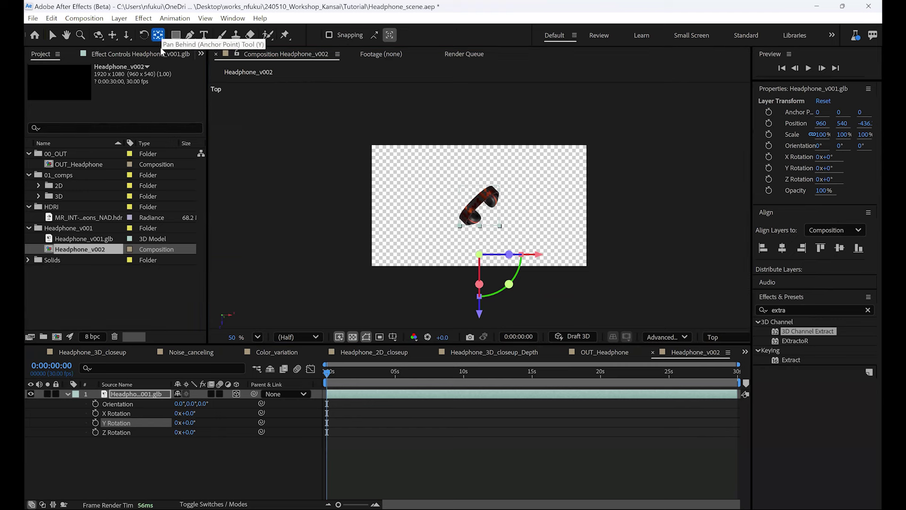
pyautogui.moveTo(480, 313); pyautogui.dragTo(479, 262)
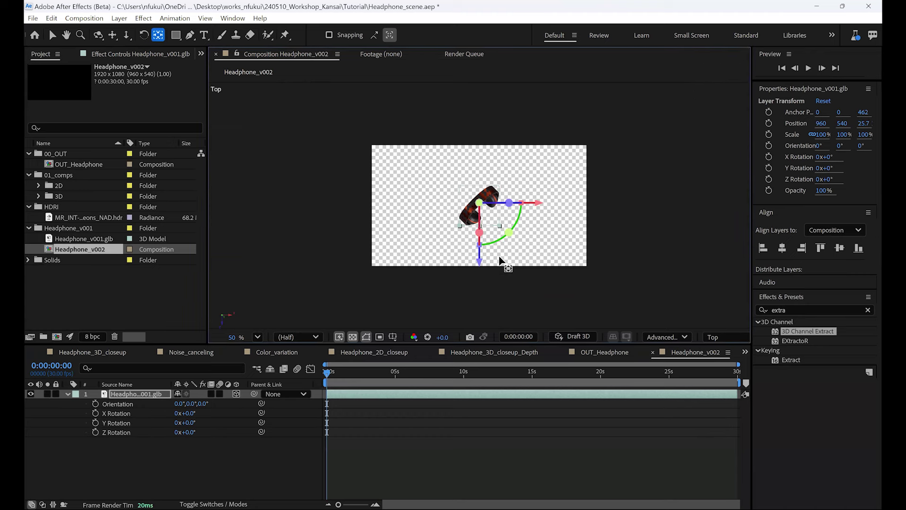
pyautogui.press('.')
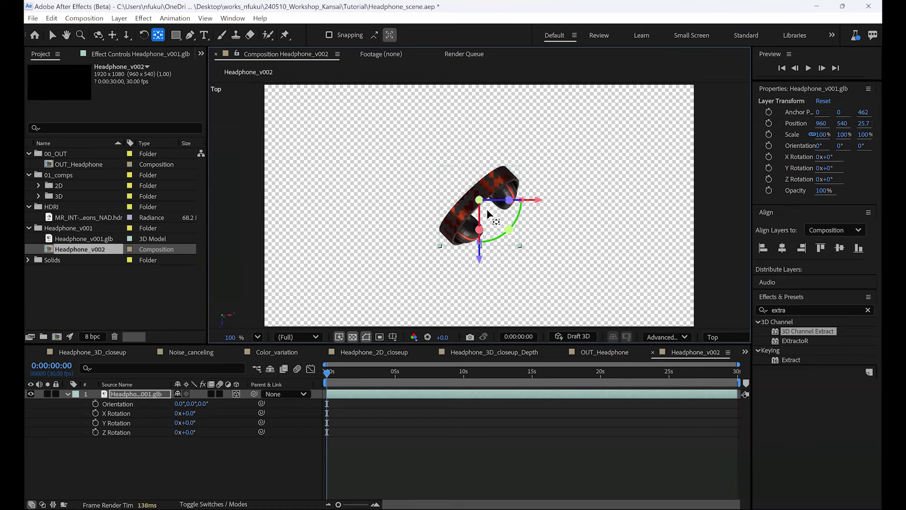
pyautogui.press(',')
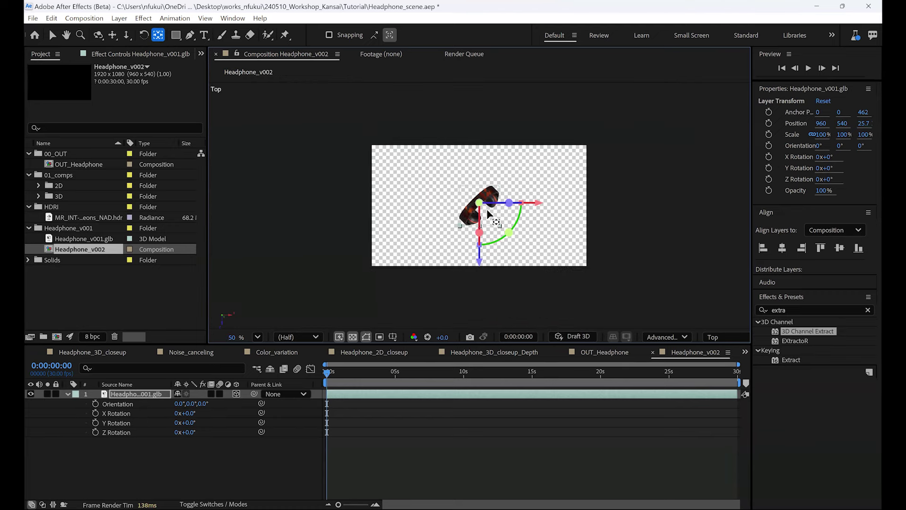
# Step: Check the anchor point's placement in the Left, Back, Front and Right views, and return to the Active Camera view
pyautogui.click(727, 338)
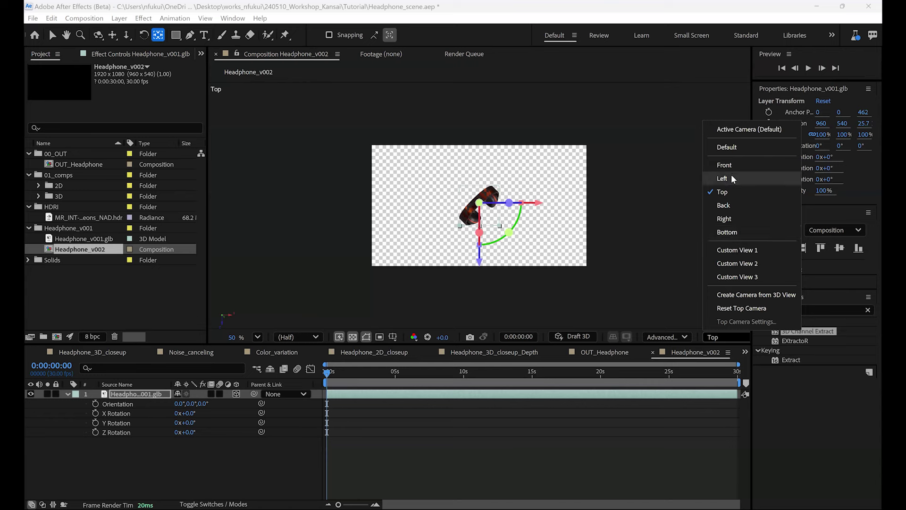
pyautogui.click(732, 179)
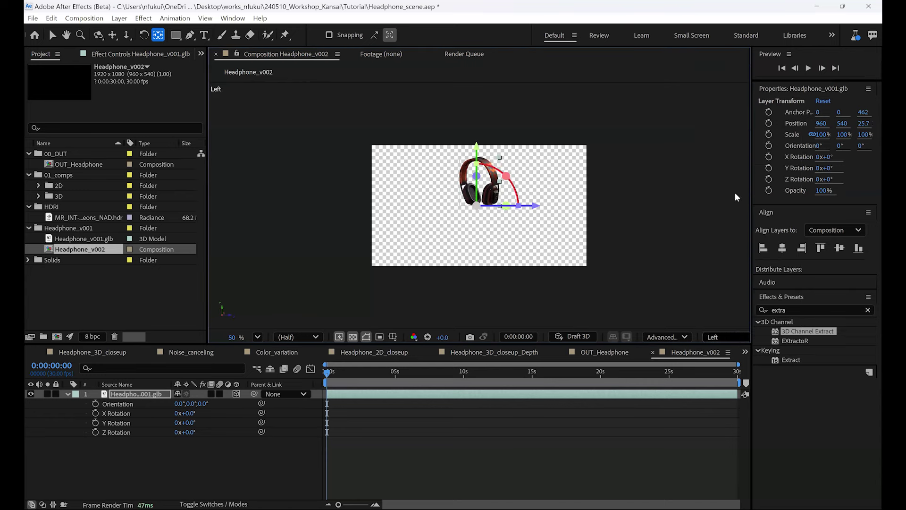
pyautogui.click(736, 338)
pyautogui.click(725, 206)
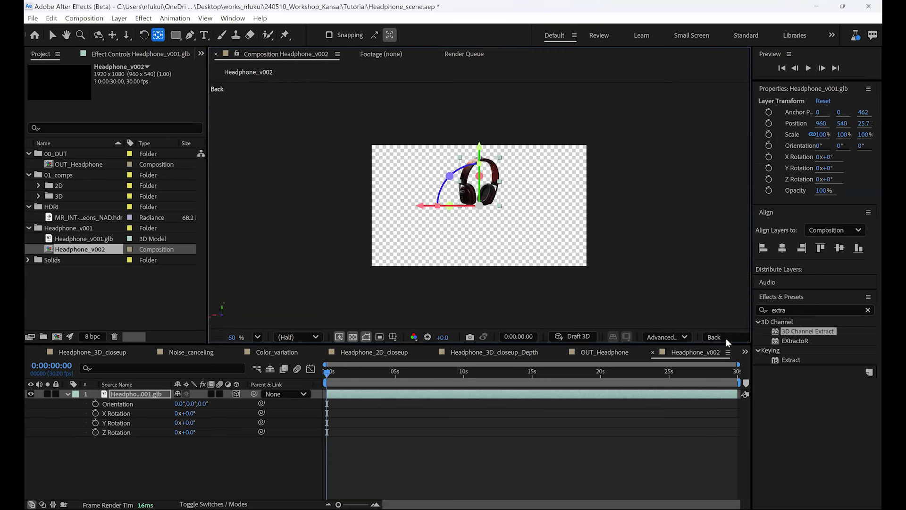
pyautogui.click(726, 337)
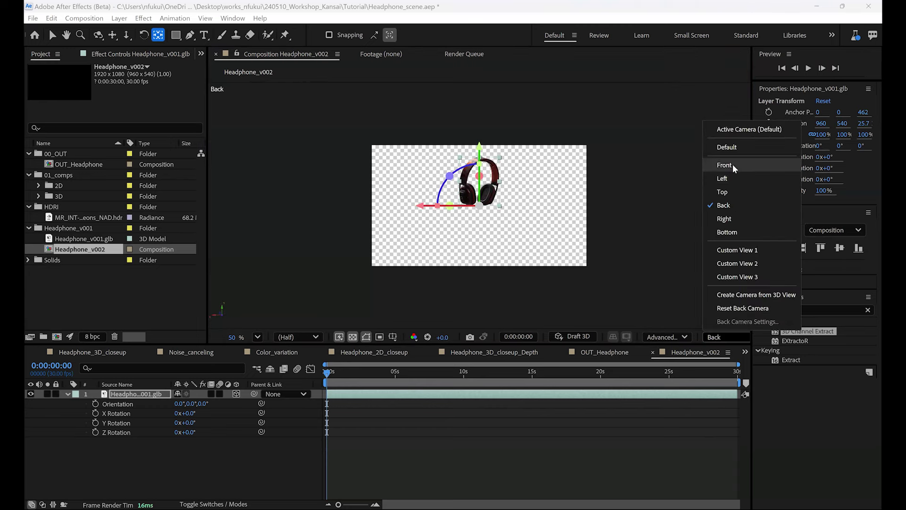
pyautogui.click(724, 165)
pyautogui.click(722, 338)
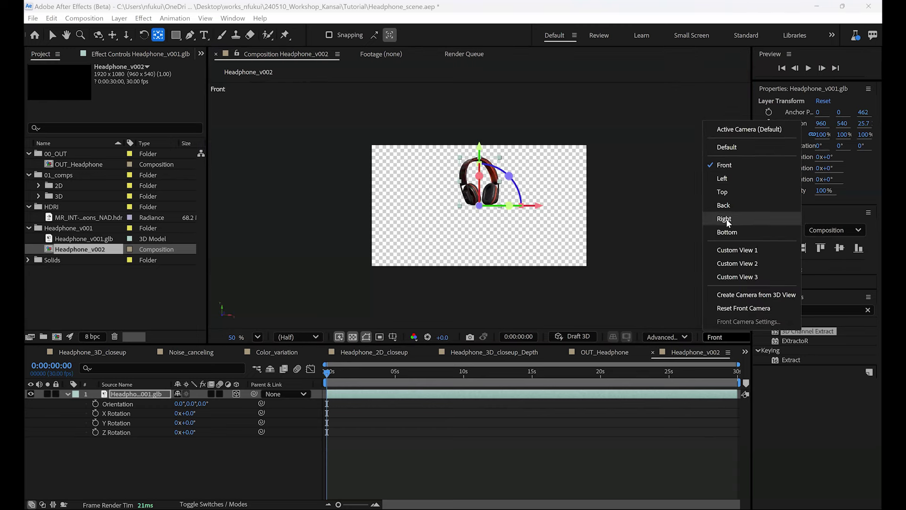
pyautogui.click(727, 220)
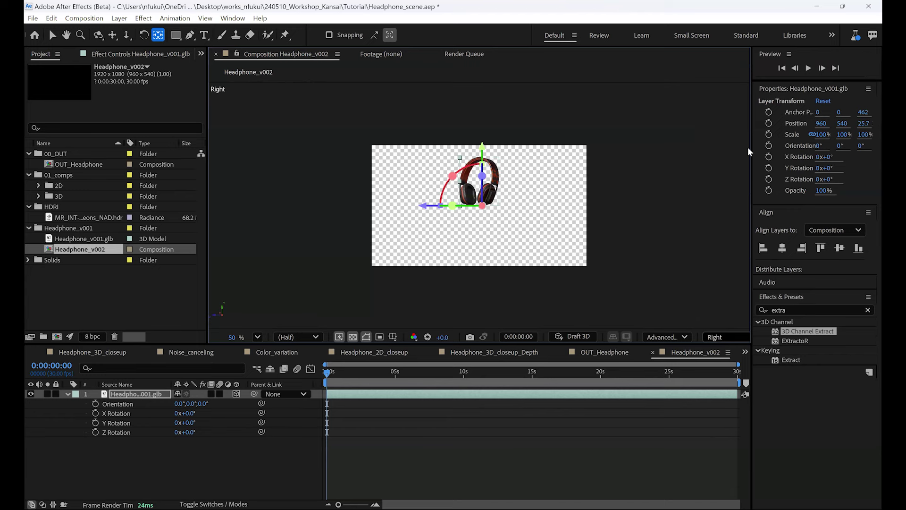
pyautogui.click(725, 337)
pyautogui.click(730, 125)
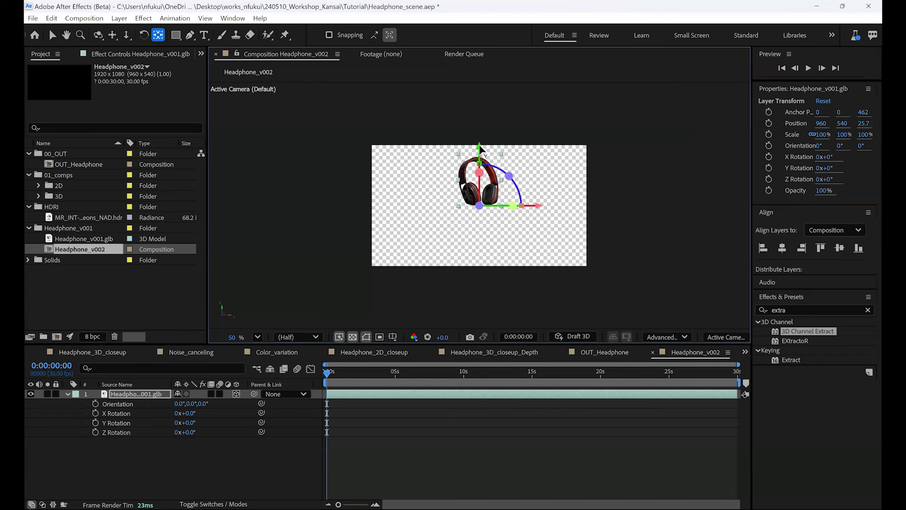
# Step: Scale the headphone layer to 145% and lower it along Y to centre the model in the frame
pyautogui.click(52, 36)
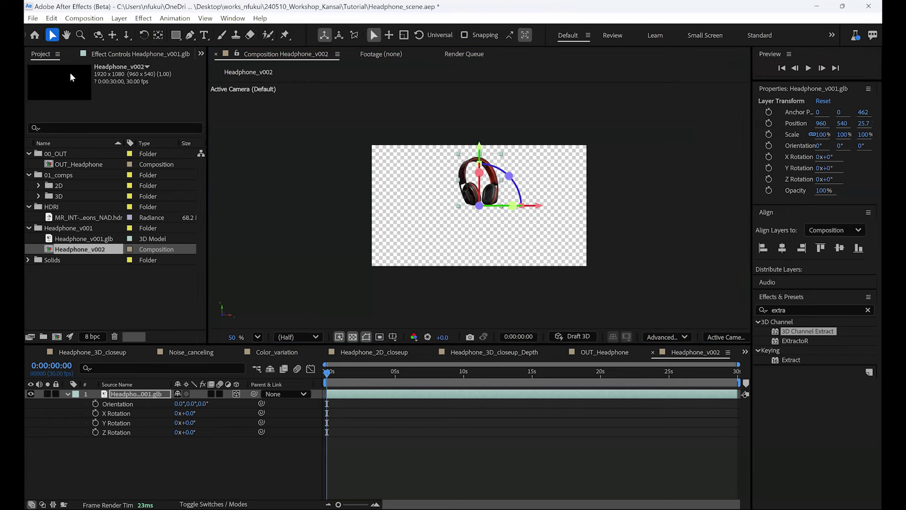
pyautogui.moveTo(479, 147); pyautogui.dragTo(489, 198)
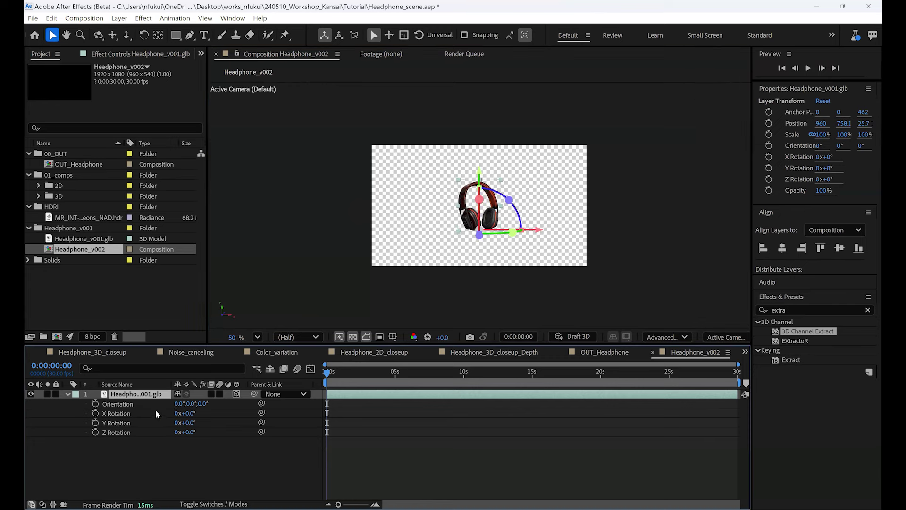
pyautogui.press('s')
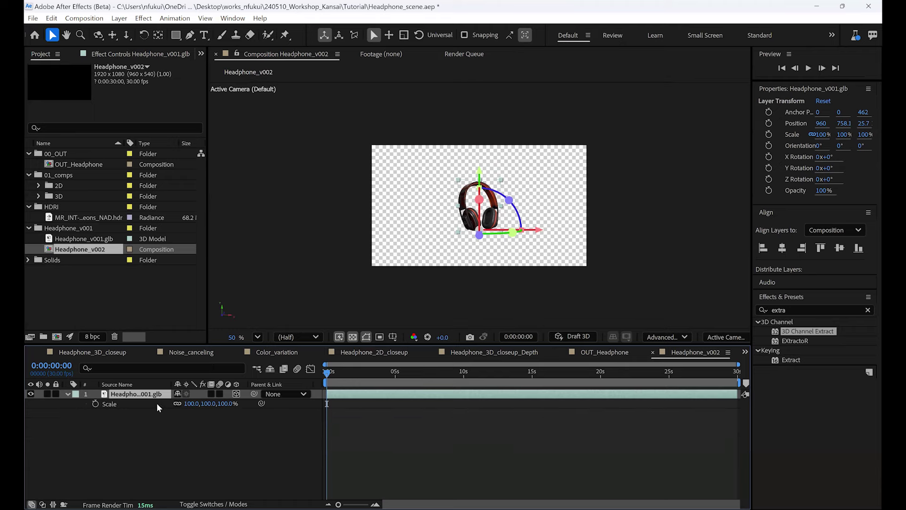
pyautogui.moveTo(227, 403); pyautogui.dragTo(249, 403)
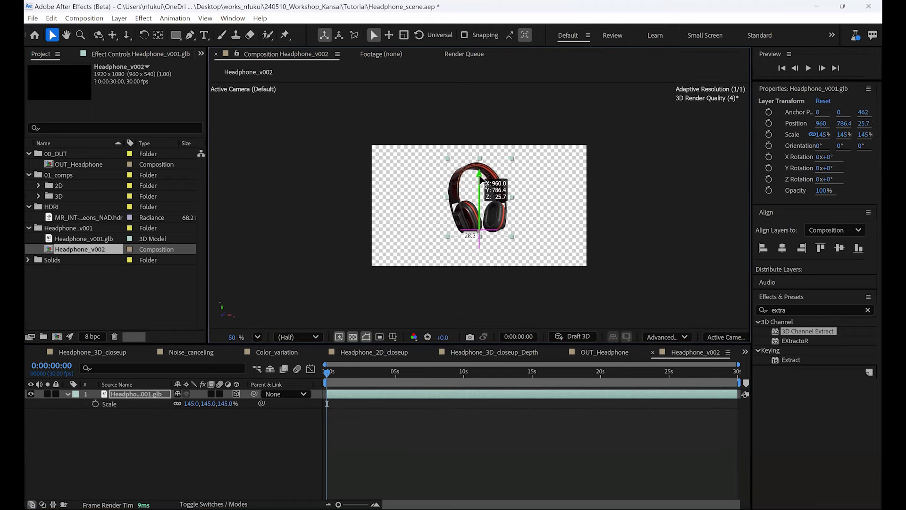
pyautogui.click(171, 463)
pyautogui.press('/')
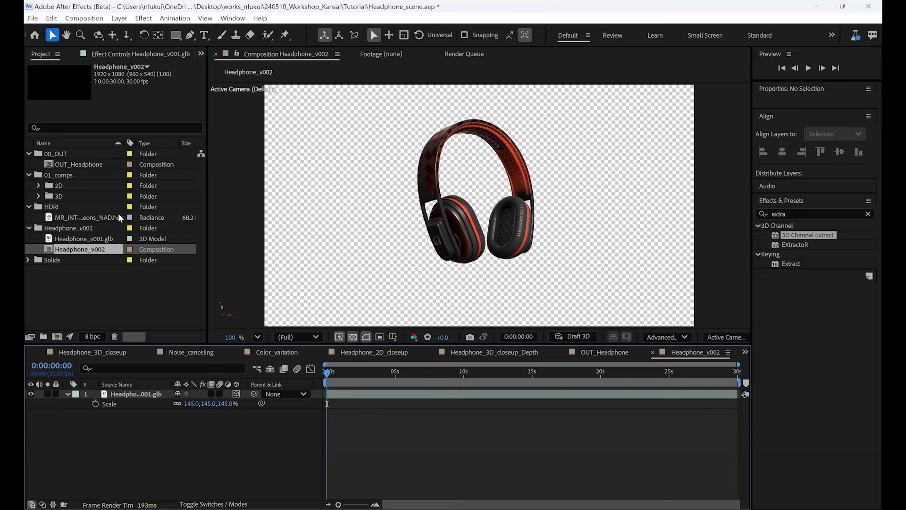
# Step: Preview the MR_INT-005_WhiteNeons_NAD.hdr footage, then add it below the headphone layer in Headphone_v002 and hide it
pyautogui.click(94, 217)
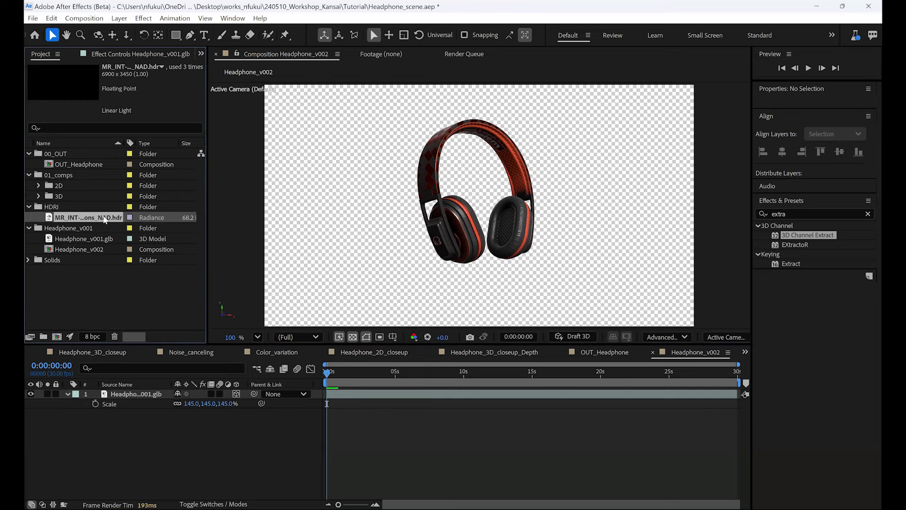
pyautogui.doubleClick(104, 219)
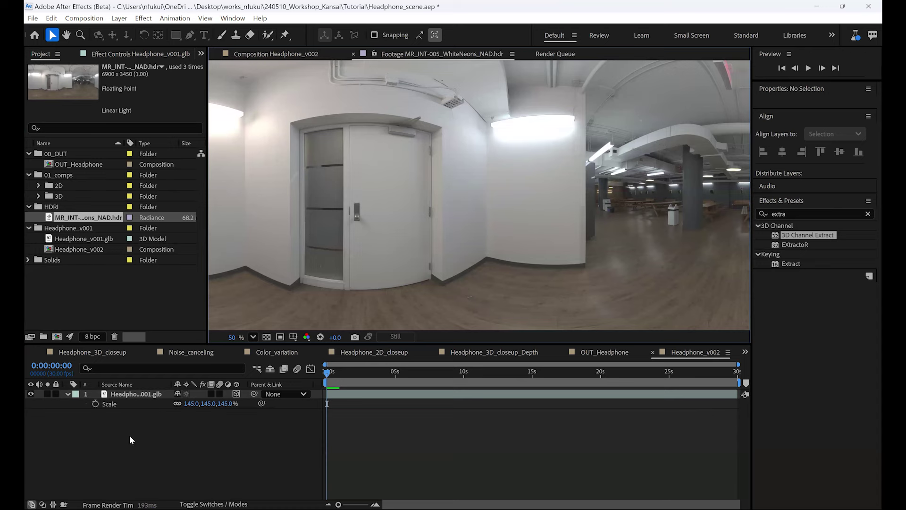
pyautogui.doubleClick(72, 249)
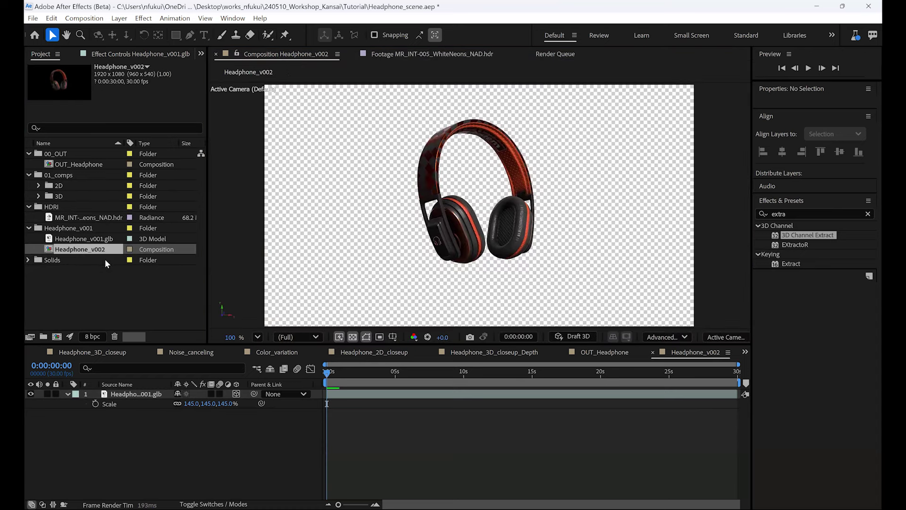
pyautogui.moveTo(89, 216); pyautogui.dragTo(127, 440)
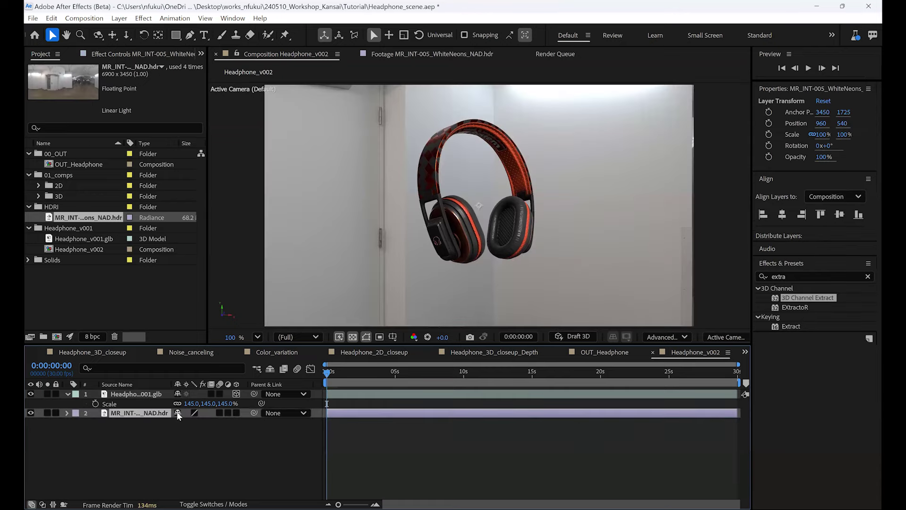
pyautogui.click(31, 412)
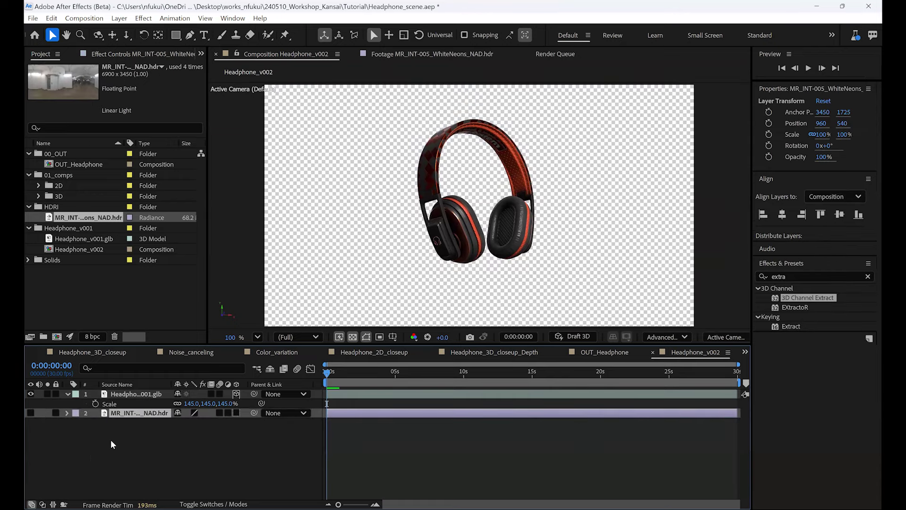
# Step: Add a new light of type Environment to the Headphone_v002 composition, keeping its 100% intensity and shadows off
pyautogui.click(130, 442)
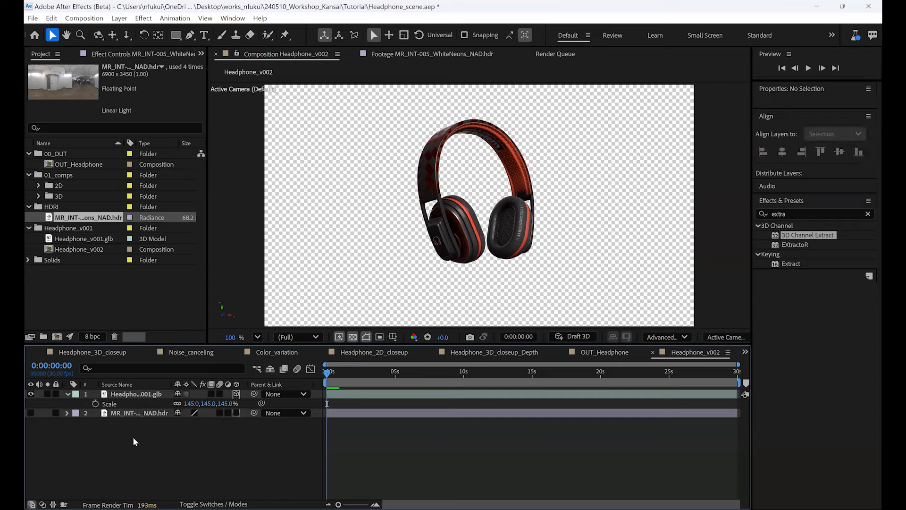
pyautogui.rightClick(136, 437)
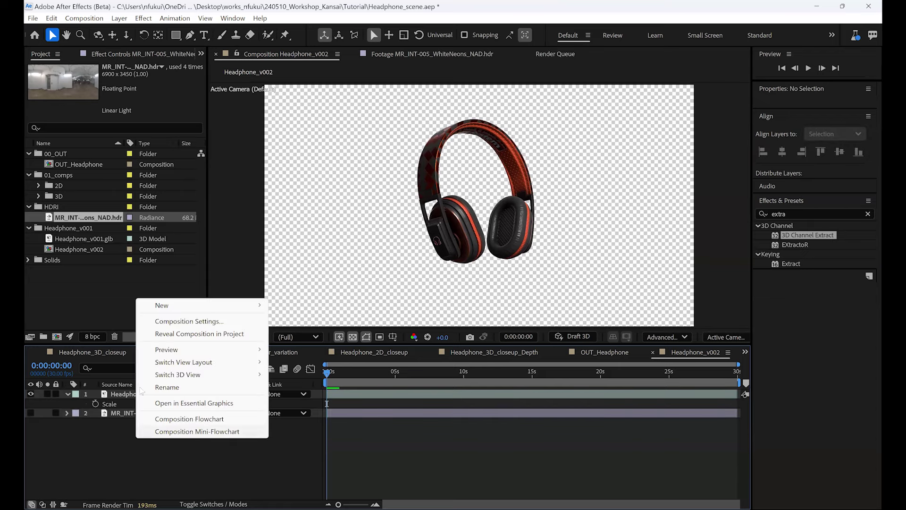
pyautogui.moveTo(172, 305)
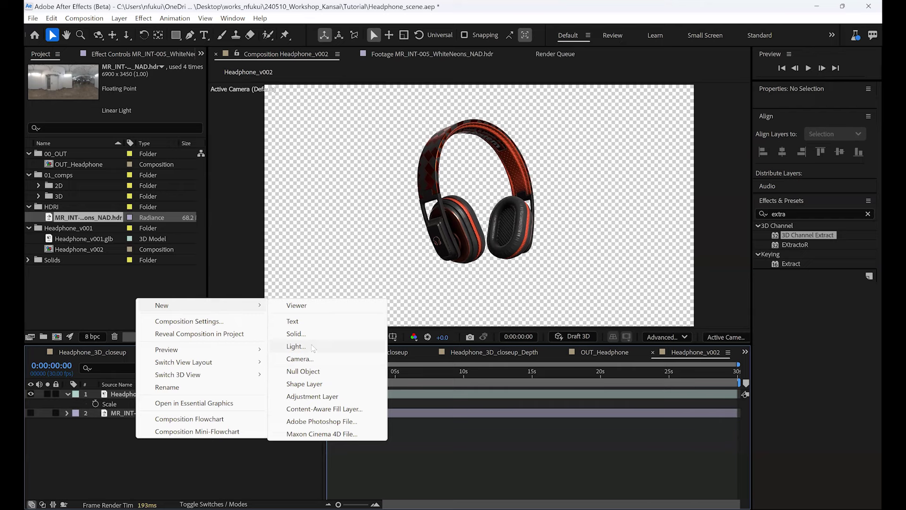
pyautogui.click(297, 346)
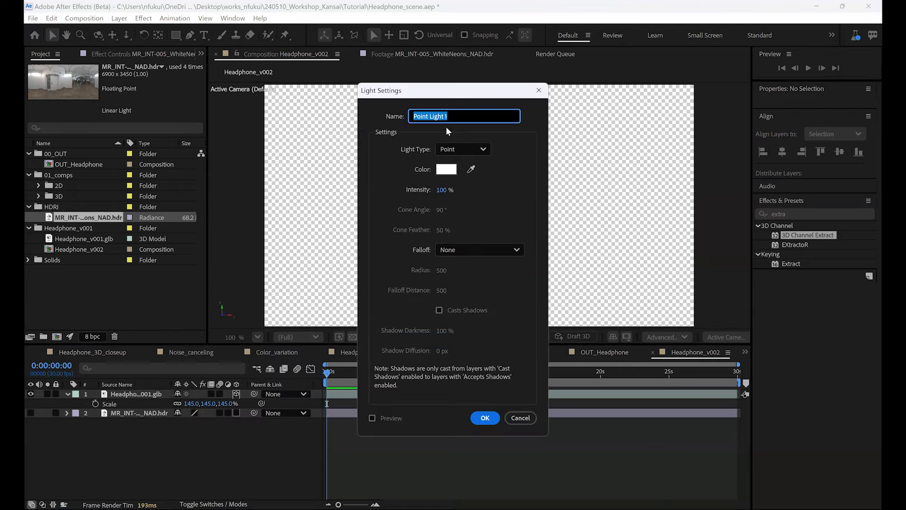
pyautogui.click(461, 150)
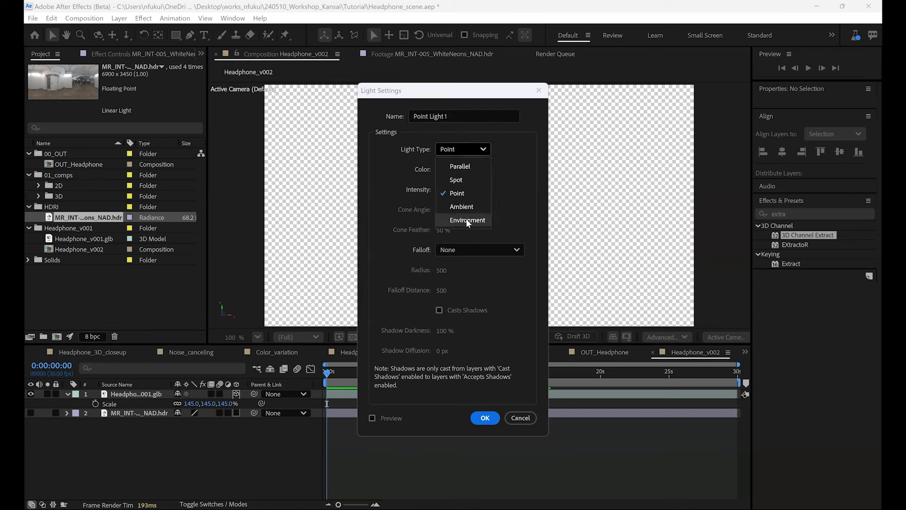
pyautogui.click(467, 221)
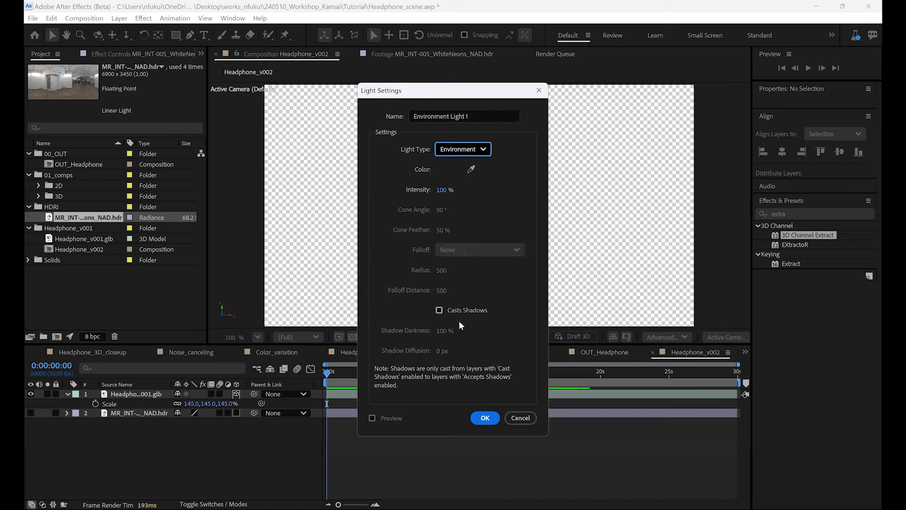
pyautogui.click(485, 417)
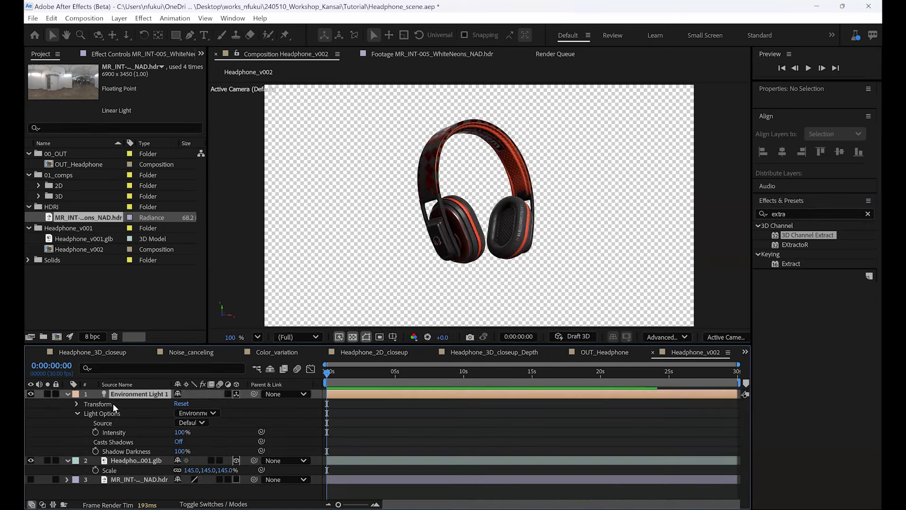
# Step: Use the MR_INT-005_WhiteNeons_NAD.hdr layer as the environment light's source and set the light's Y Rotation to 15°
pyautogui.click(195, 421)
pyautogui.click(226, 447)
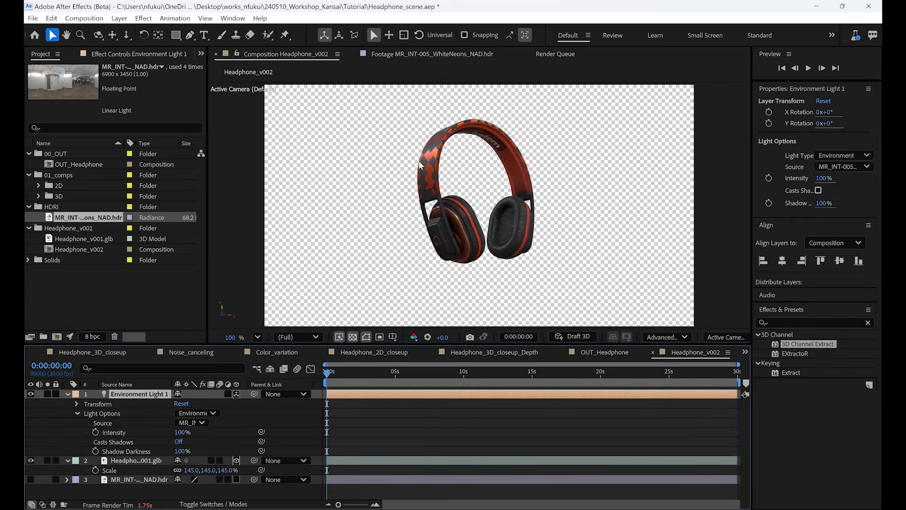
pyautogui.click(76, 404)
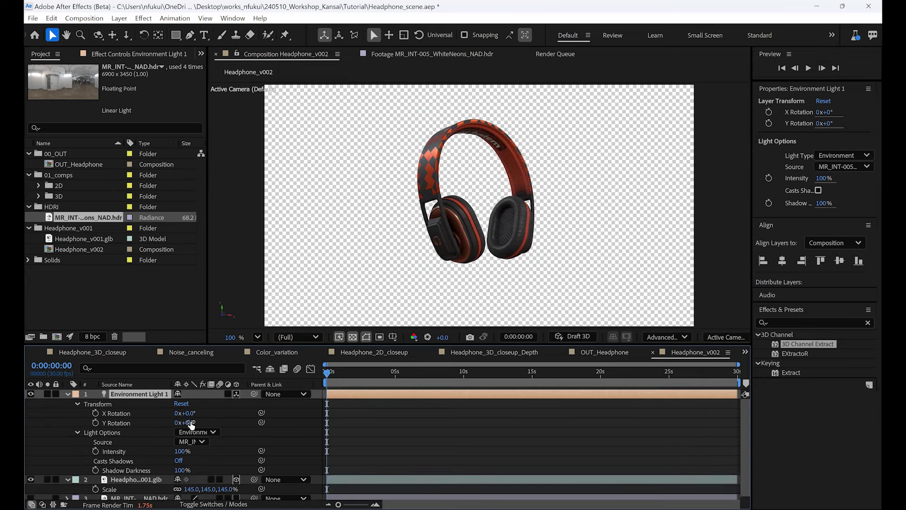
pyautogui.moveTo(190, 424)
pyautogui.mouseDown()
pyautogui.moveTo(234, 422)
pyautogui.moveTo(185, 423)
pyautogui.moveTo(203, 423)
pyautogui.mouseUp()
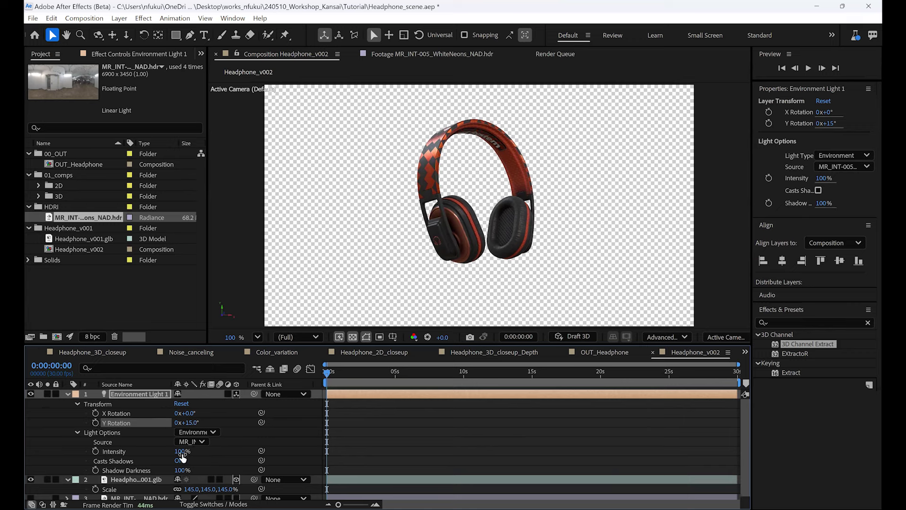
# Step: Try an intensity of 250% on the environment light and settle on 150%
pyautogui.click(182, 452)
pyautogui.write('250')
pyautogui.press('Return')
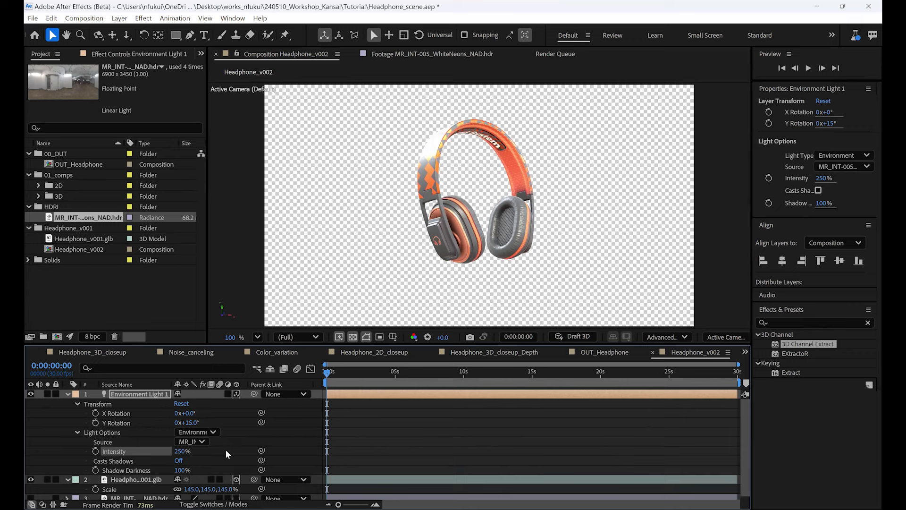
pyautogui.click(183, 452)
pyautogui.write('150')
pyautogui.press('Return')
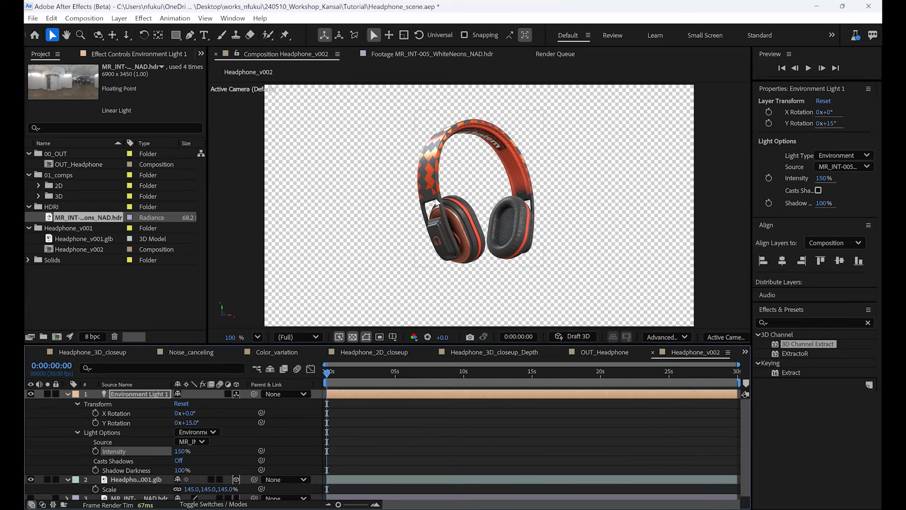
# Step: Set the environment light's Y Rotation to 5° and collapse the properties of the light and headphone layers
pyautogui.moveTo(196, 422)
pyautogui.mouseDown()
pyautogui.moveTo(218, 421)
pyautogui.moveTo(162, 428)
pyautogui.moveTo(224, 424)
pyautogui.moveTo(192, 426)
pyautogui.mouseUp()
pyautogui.click(67, 394)
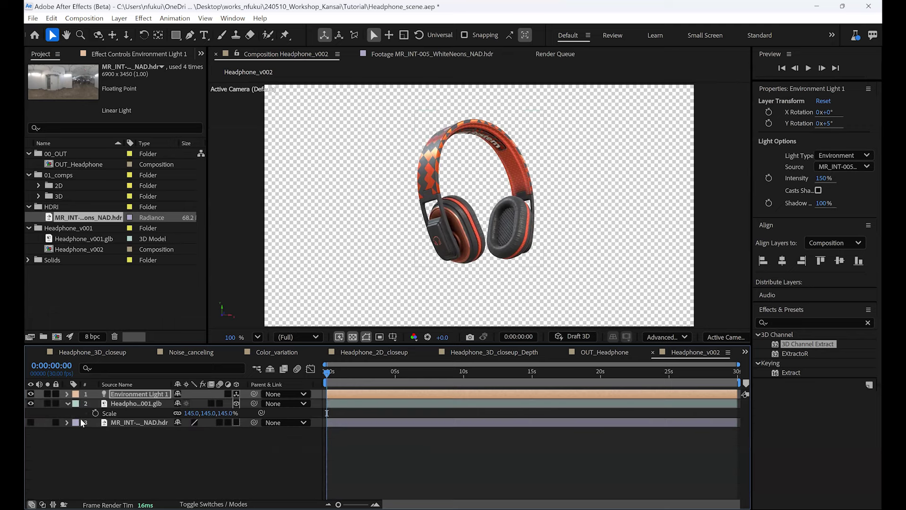
pyautogui.click(67, 403)
pyautogui.click(112, 452)
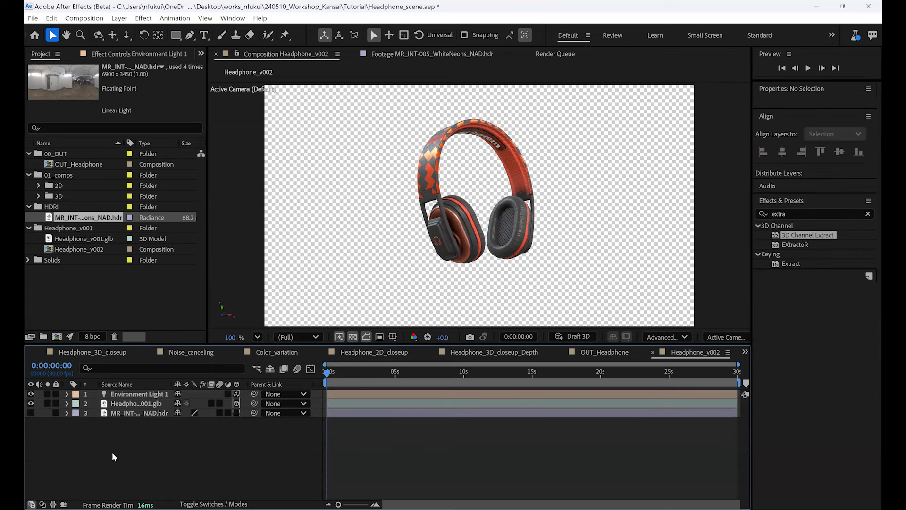
# Step: Add a two-node camera with the 50mm preset to the composition and reveal its Position property
pyautogui.rightClick(169, 443)
pyautogui.moveTo(237, 310)
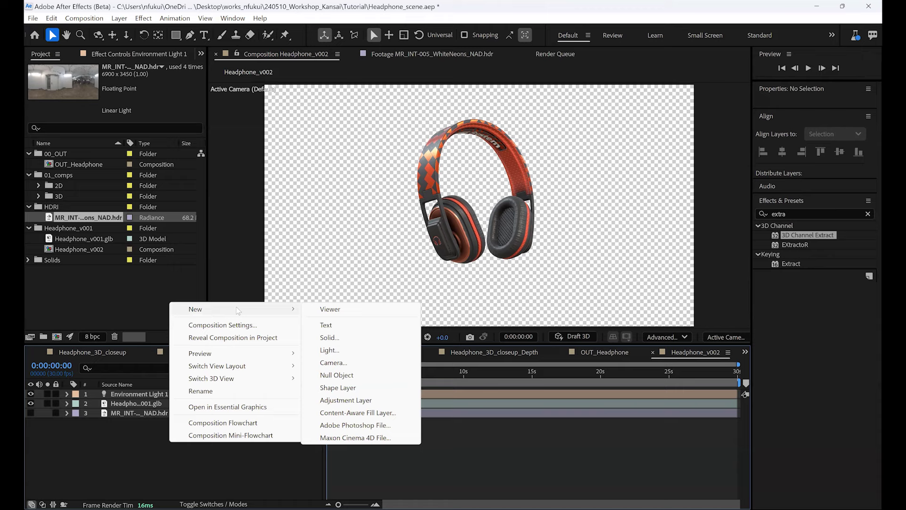
pyautogui.click(345, 363)
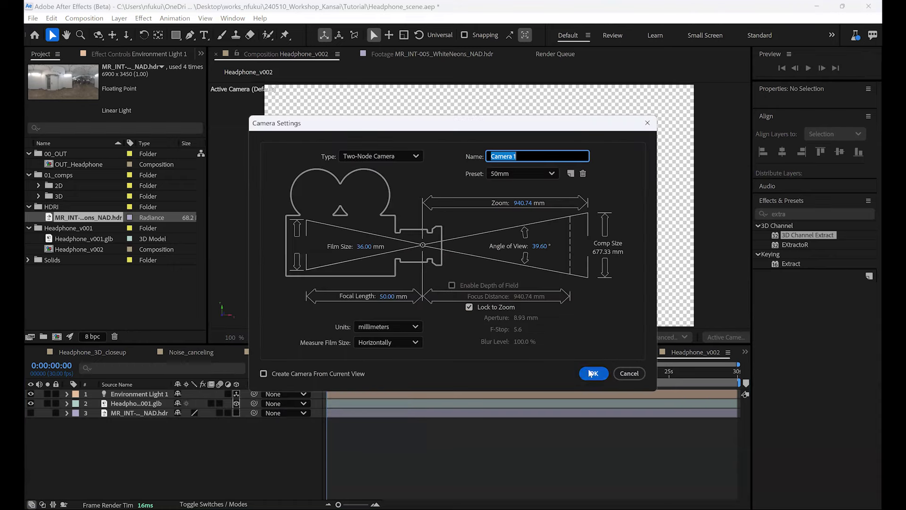
pyautogui.press('Return')
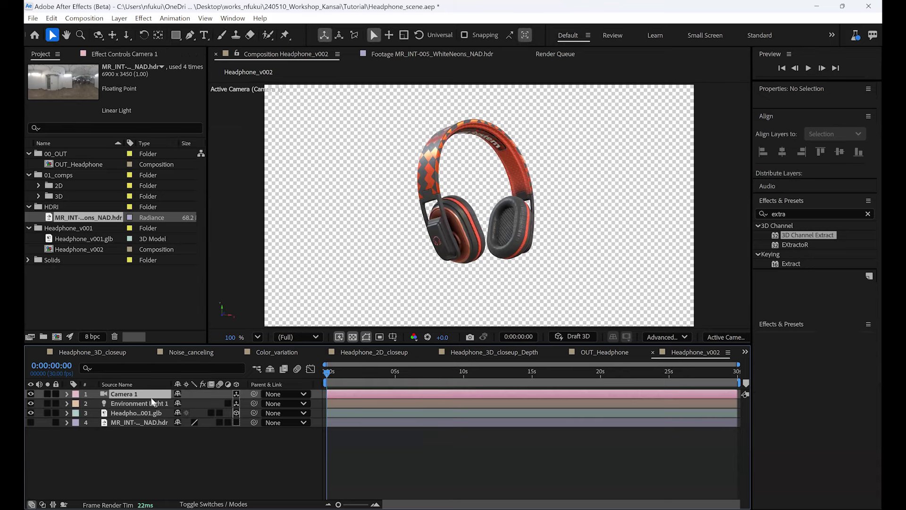
pyautogui.press('p')
pyautogui.moveTo(220, 403)
pyautogui.mouseDown()
pyautogui.moveTo(335, 385)
pyautogui.moveTo(116, 406)
pyautogui.moveTo(183, 396)
pyautogui.moveTo(219, 403)
pyautogui.mouseUp()
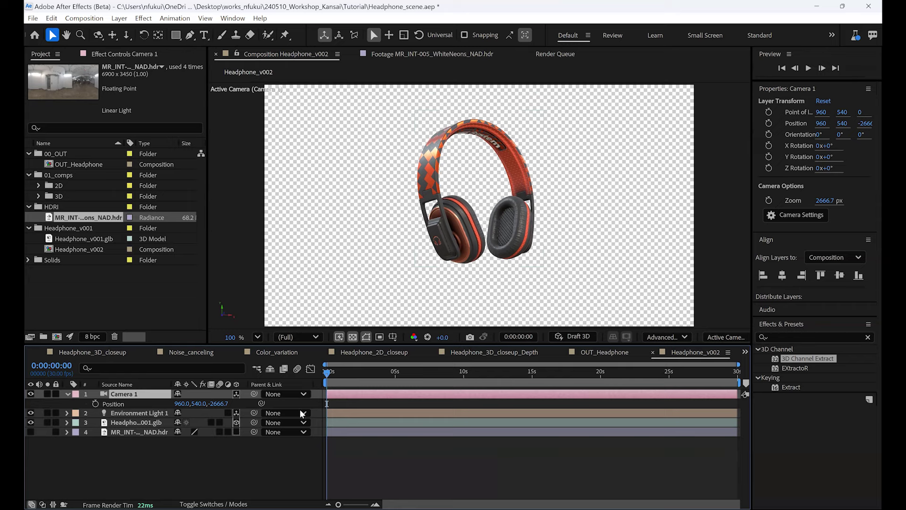
pyautogui.click(158, 468)
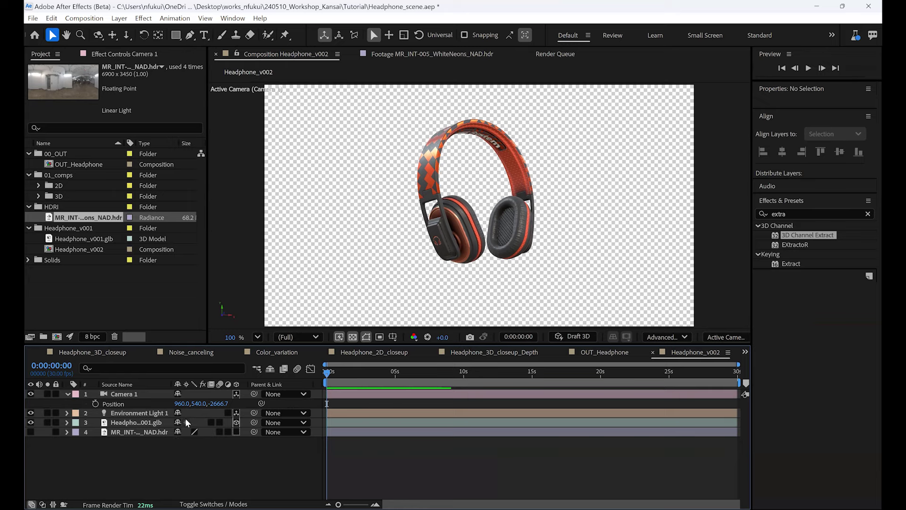
# Step: Display the scene in the Top view with the whole camera and the headphone model in frame
pyautogui.click(151, 393)
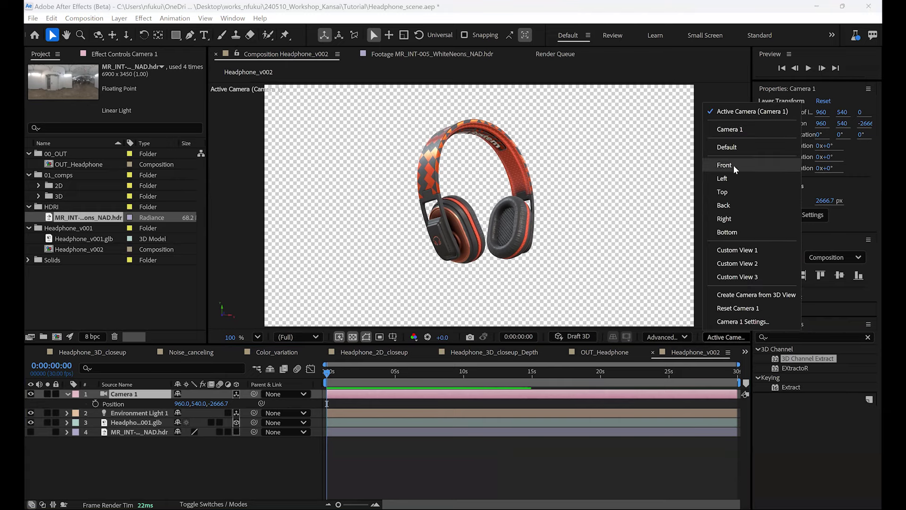
pyautogui.click(731, 190)
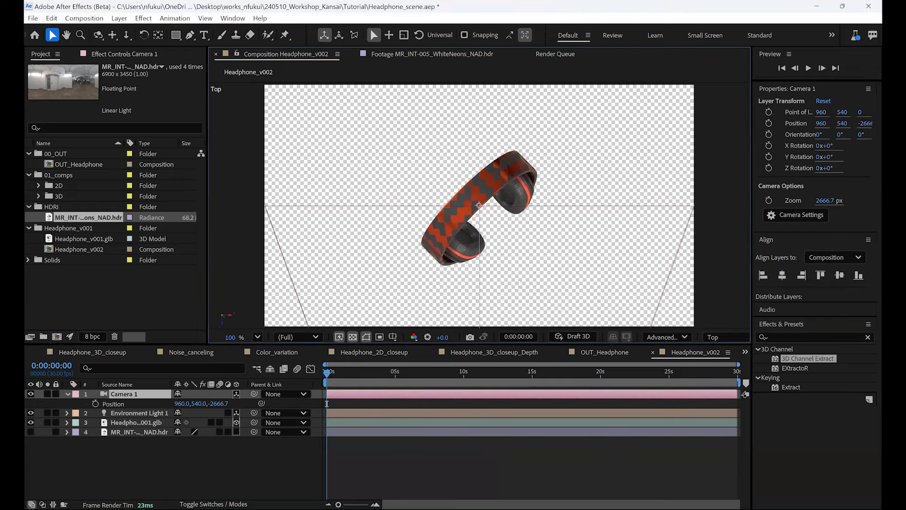
pyautogui.scroll(-2, 521, 283)
pyautogui.moveTo(534, 243); pyautogui.dragTo(519, 221)
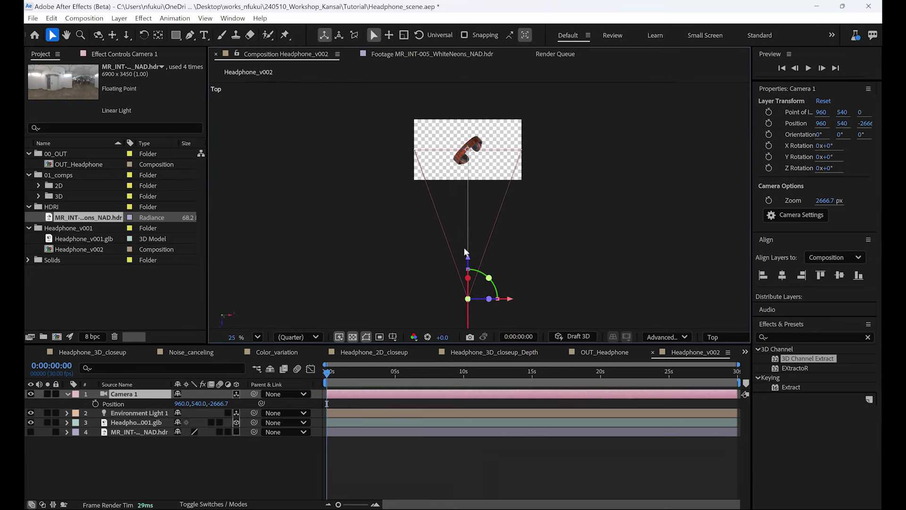
pyautogui.moveTo(556, 125); pyautogui.dragTo(542, 154)
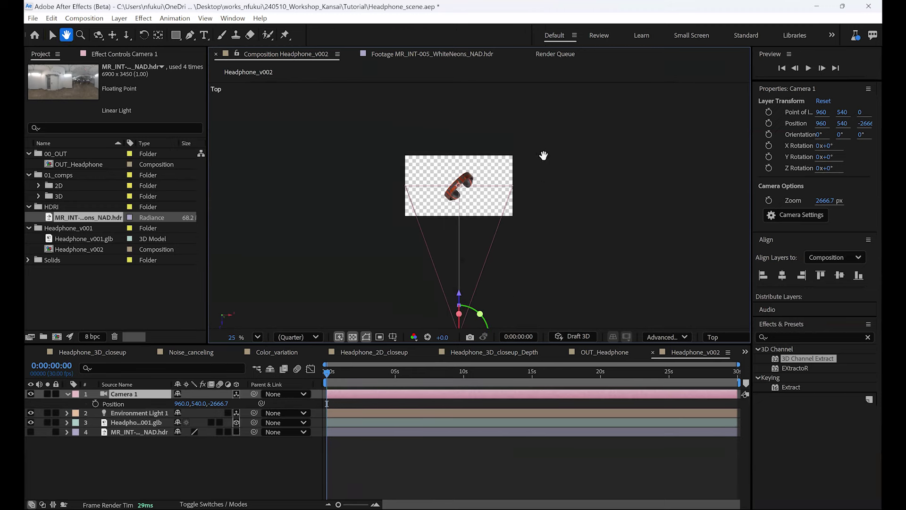
pyautogui.press(',')
pyautogui.moveTo(520, 222); pyautogui.dragTo(502, 239)
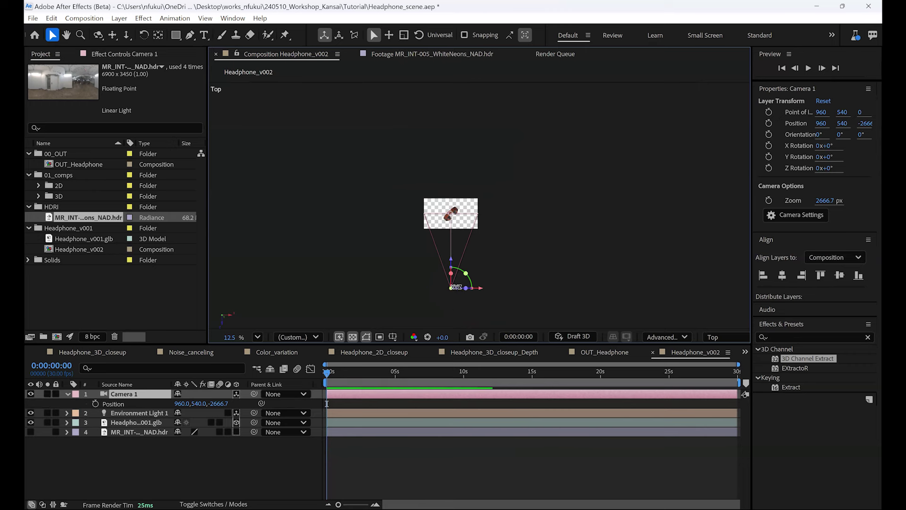
# Step: Try moving the camera beside the headphones and turning it to face them, and undo both changes
pyautogui.moveTo(456, 286); pyautogui.dragTo(531, 292)
pyautogui.hotkey('ctrl', 'z')
pyautogui.moveTo(502, 259); pyautogui.dragTo(527, 223)
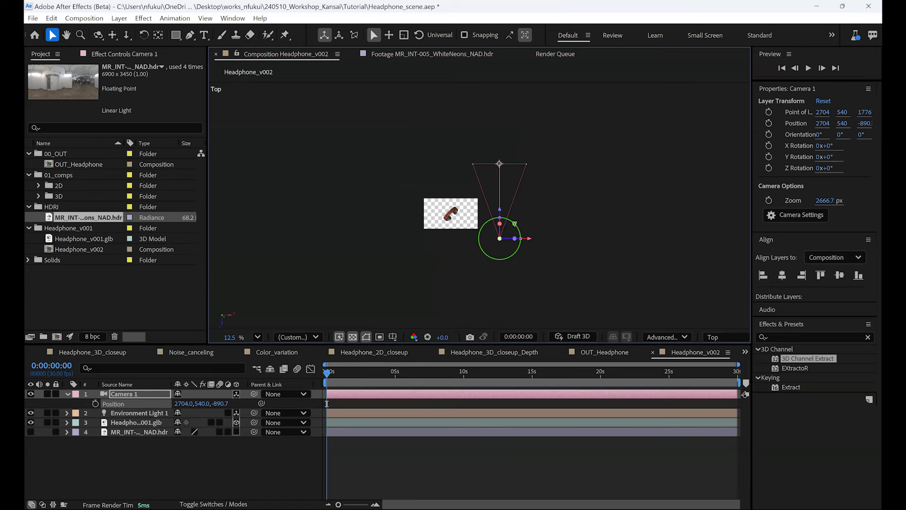
pyautogui.click(514, 223)
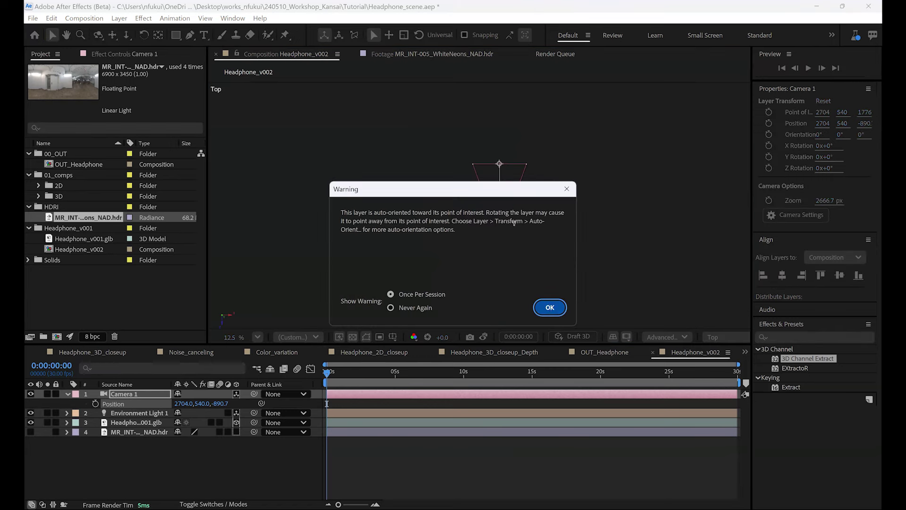
pyautogui.press('Return')
pyautogui.moveTo(514, 223); pyautogui.dragTo(493, 214)
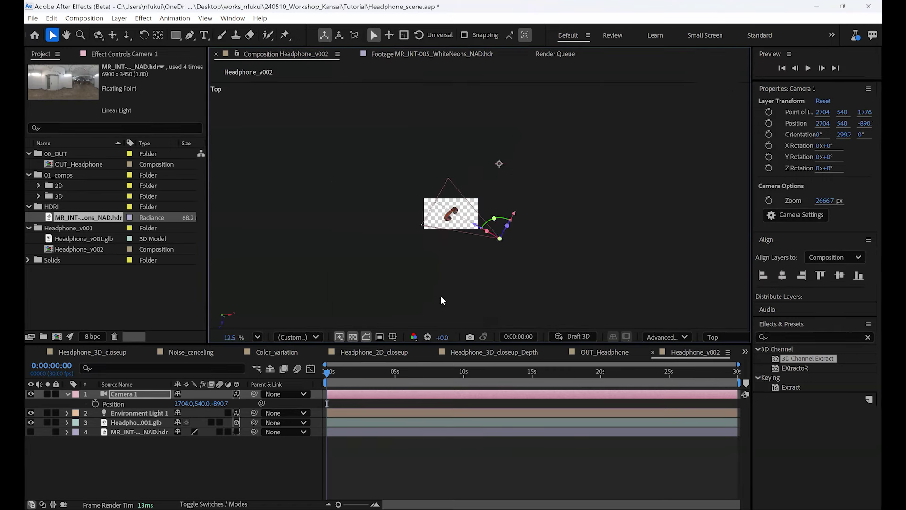
pyautogui.hotkey('ctrl', 'z')
pyautogui.hotkey('ctrl', 'z')
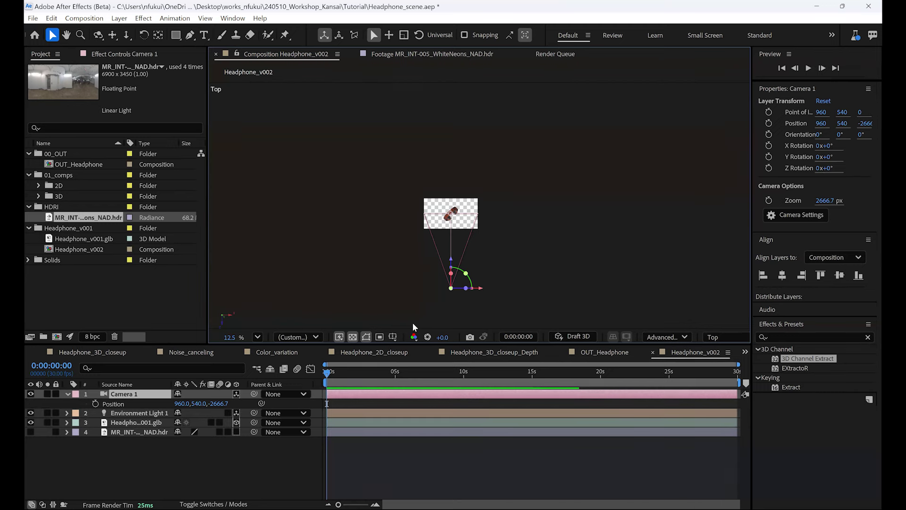
# Step: Add a null object to the headphone composition
pyautogui.scroll(3, 412, 323)
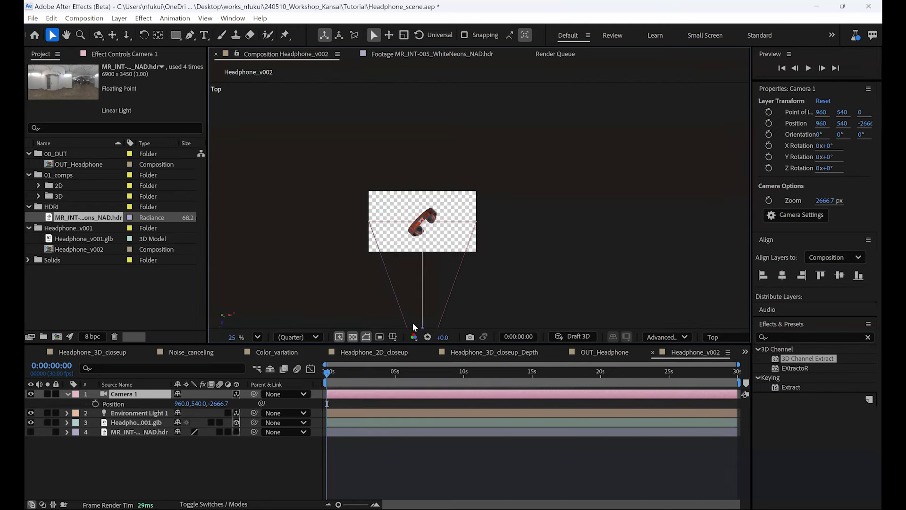
pyautogui.press('h')
pyautogui.moveTo(455, 213); pyautogui.dragTo(487, 159)
pyautogui.press('v')
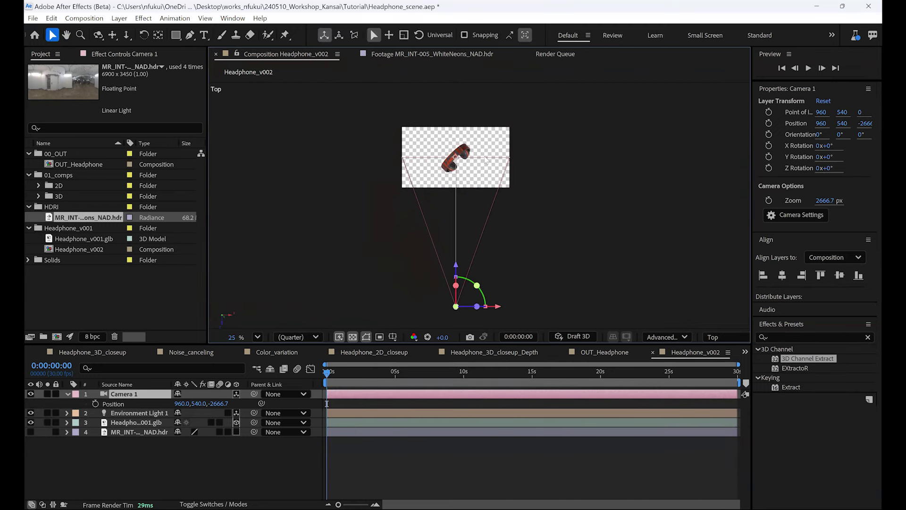
pyautogui.click(184, 456)
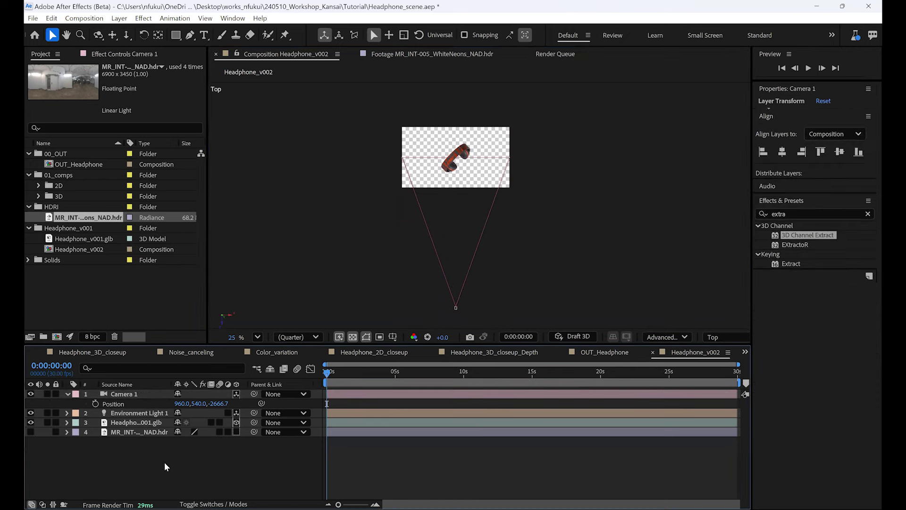
pyautogui.rightClick(165, 462)
pyautogui.moveTo(197, 332)
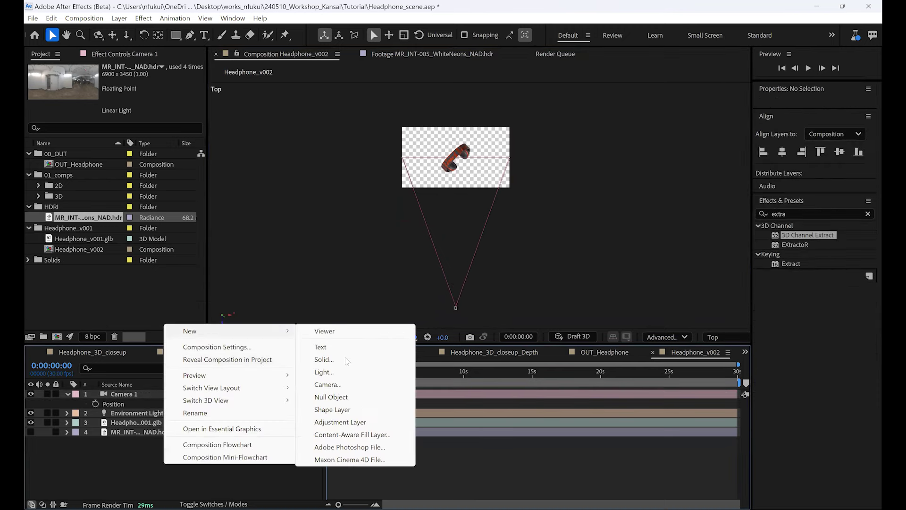
pyautogui.click(332, 397)
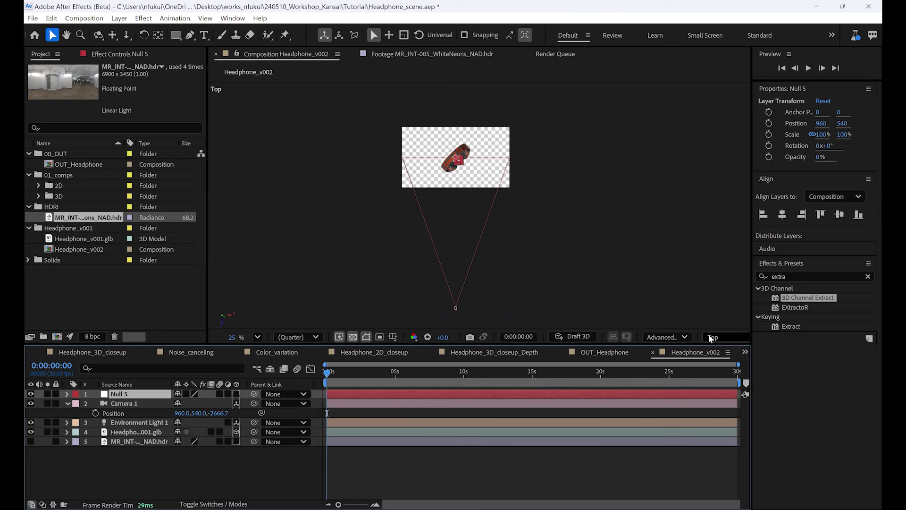
# Step: Return the composition to the active camera view and make the null a 3D layer
pyautogui.rightClick(721, 231)
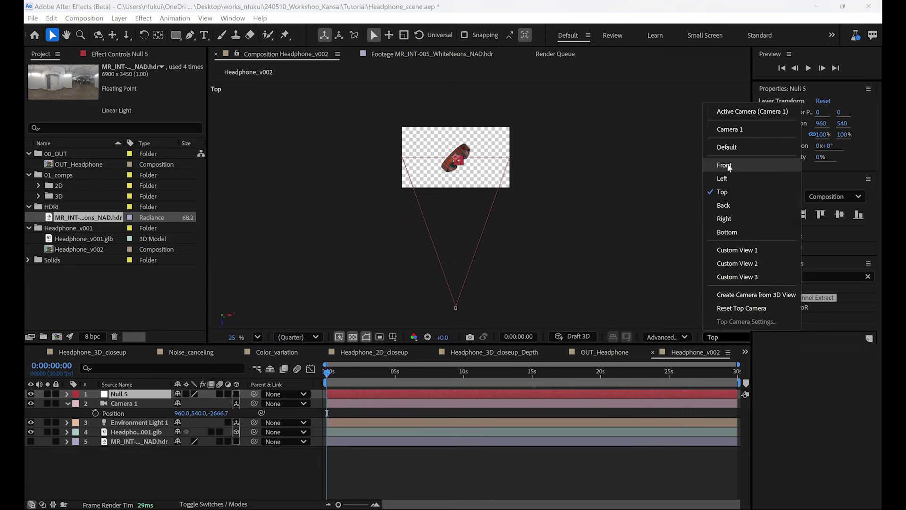
pyautogui.click(731, 166)
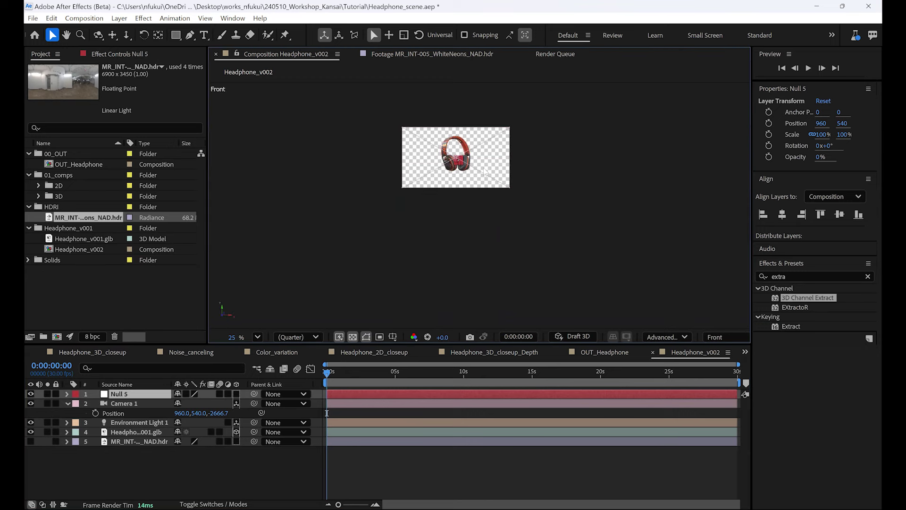
pyautogui.rightClick(738, 112)
pyautogui.click(741, 113)
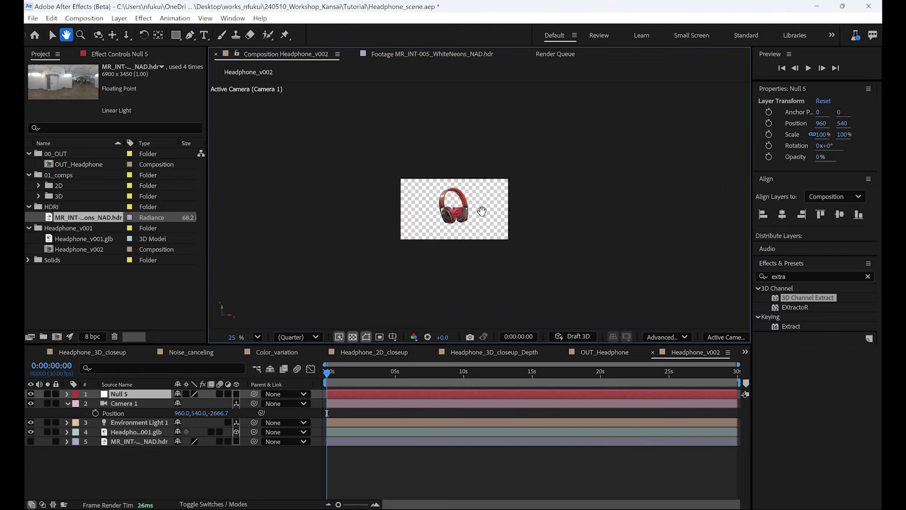
pyautogui.scroll(2, 478, 213)
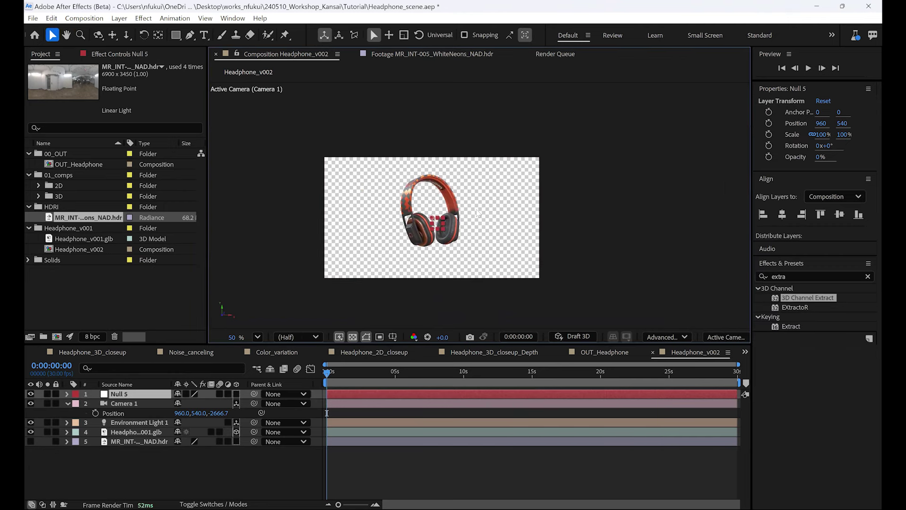
pyautogui.click(236, 394)
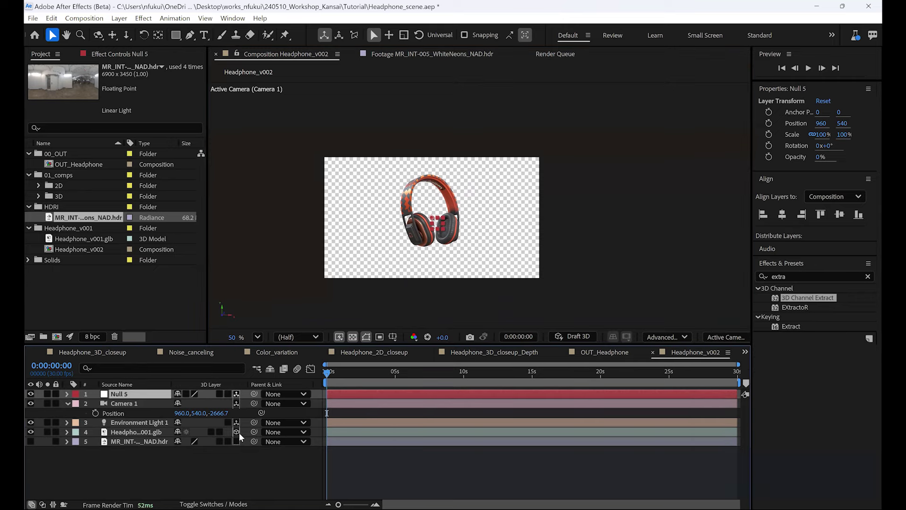
# Step: Parent the camera layer to the null object
pyautogui.click(143, 403)
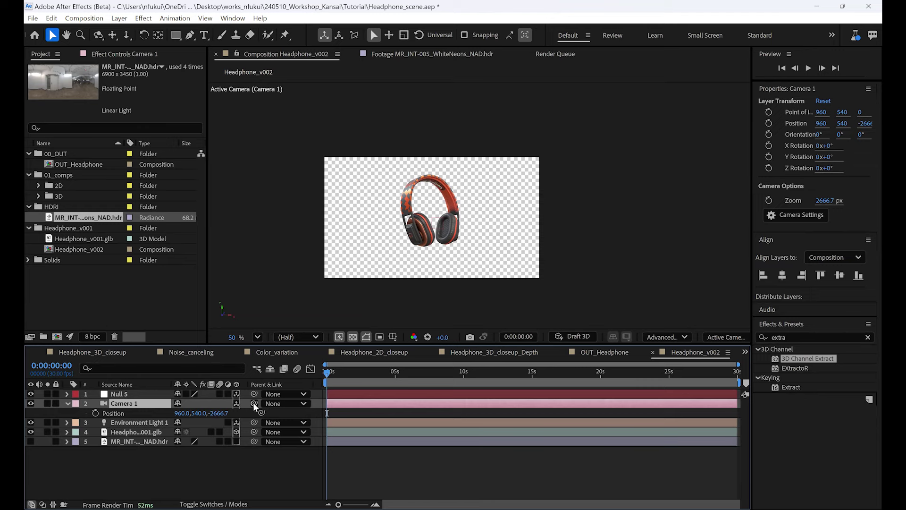
pyautogui.moveTo(254, 404); pyautogui.dragTo(152, 397)
pyautogui.click(152, 394)
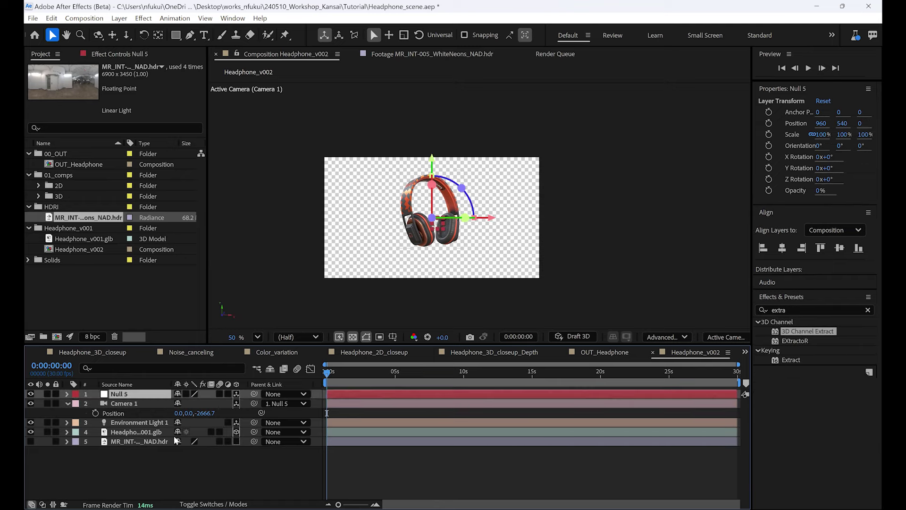
pyautogui.click(281, 404)
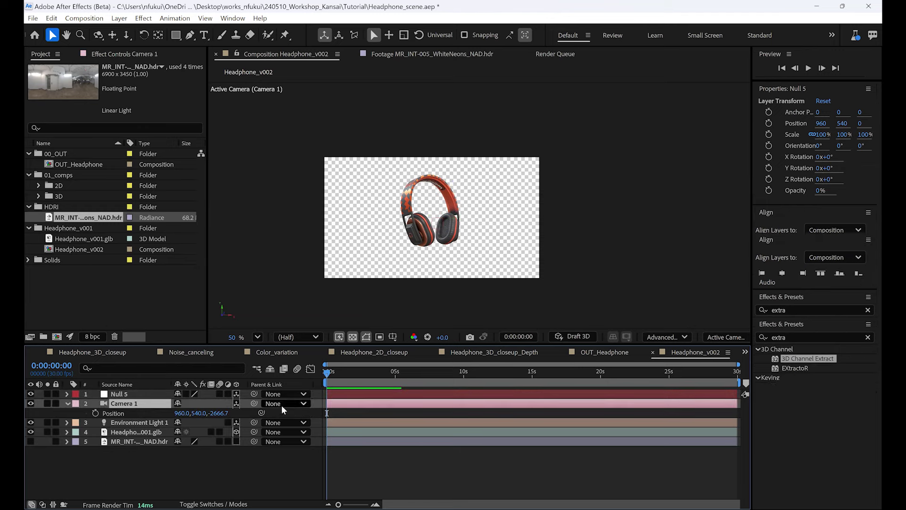
pyautogui.moveTo(254, 403); pyautogui.dragTo(132, 394)
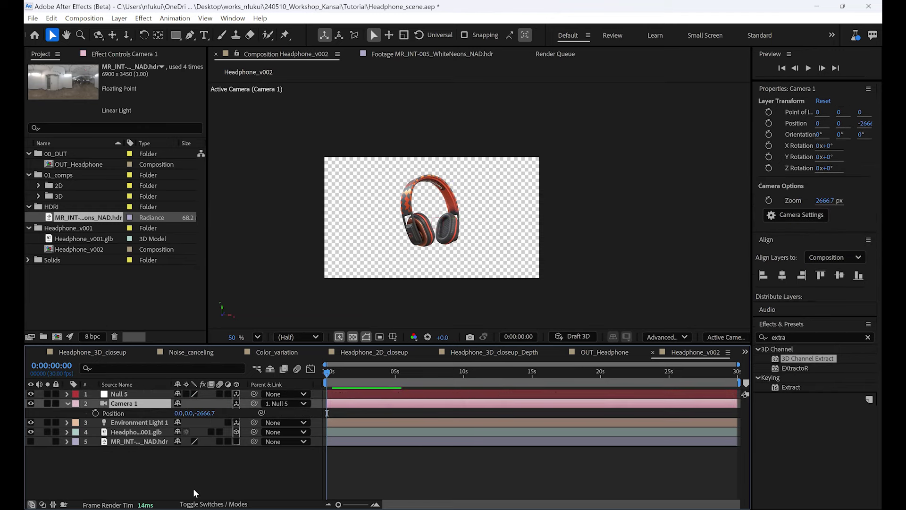
# Step: Reveal the null's rotation properties and set its Y Rotation to 2°
pyautogui.click(141, 396)
pyautogui.press('r')
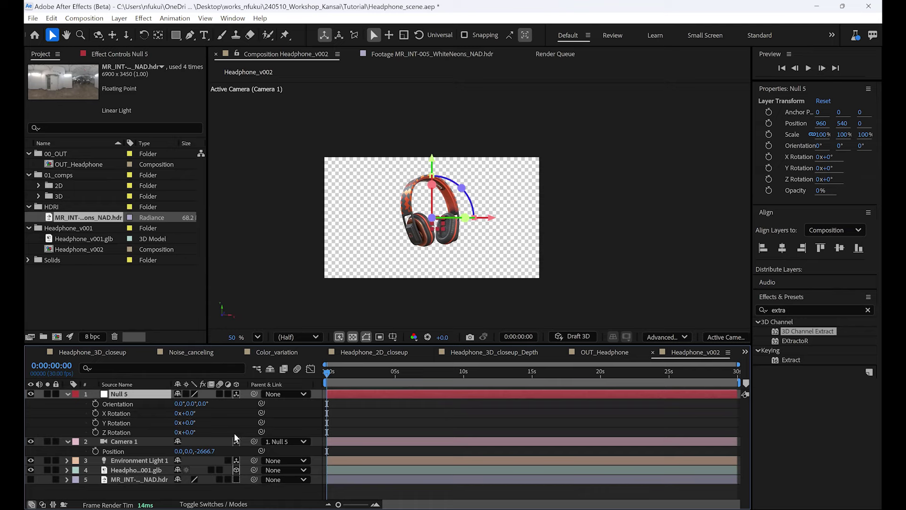
pyautogui.moveTo(192, 425)
pyautogui.mouseDown()
pyautogui.moveTo(254, 424)
pyautogui.moveTo(342, 402)
pyautogui.moveTo(161, 422)
pyautogui.moveTo(188, 421)
pyautogui.moveTo(181, 422)
pyautogui.mouseUp()
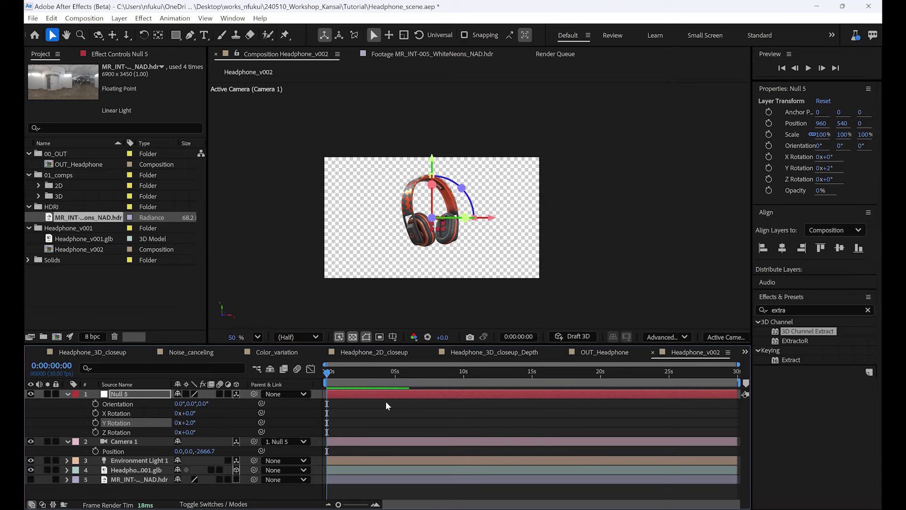
# Step: Shorten the composition's duration to 0:00:15:00 in its settings
pyautogui.hotkey('ctrl', 'k')
pyautogui.click(395, 333)
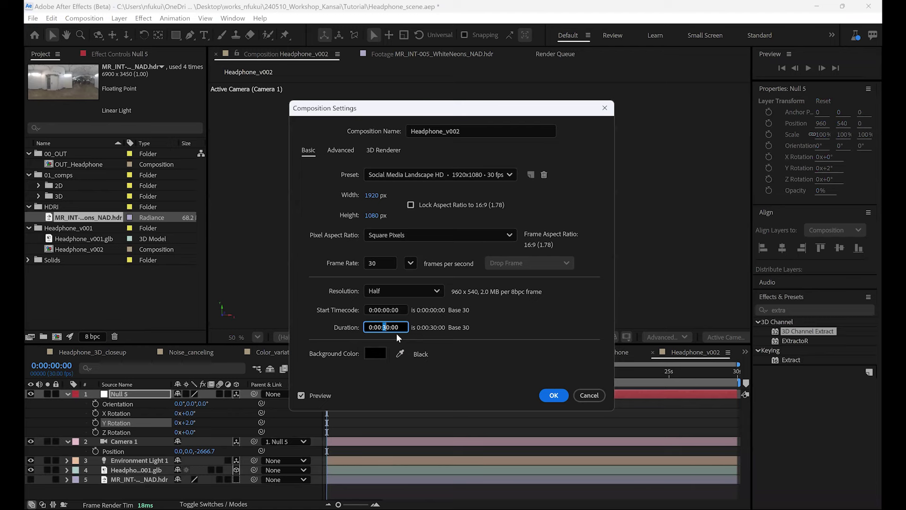
pyautogui.write('15')
pyautogui.press('Return')
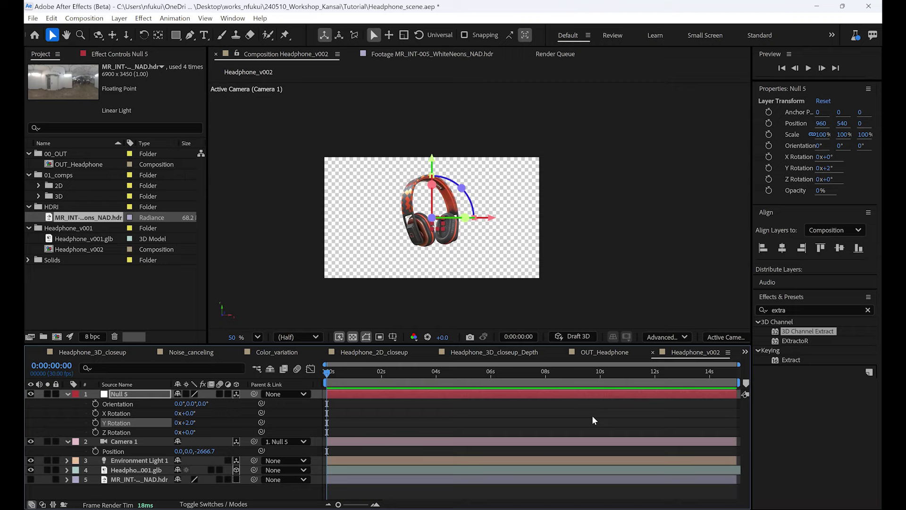
pyautogui.hotkey('ctrl', 'k')
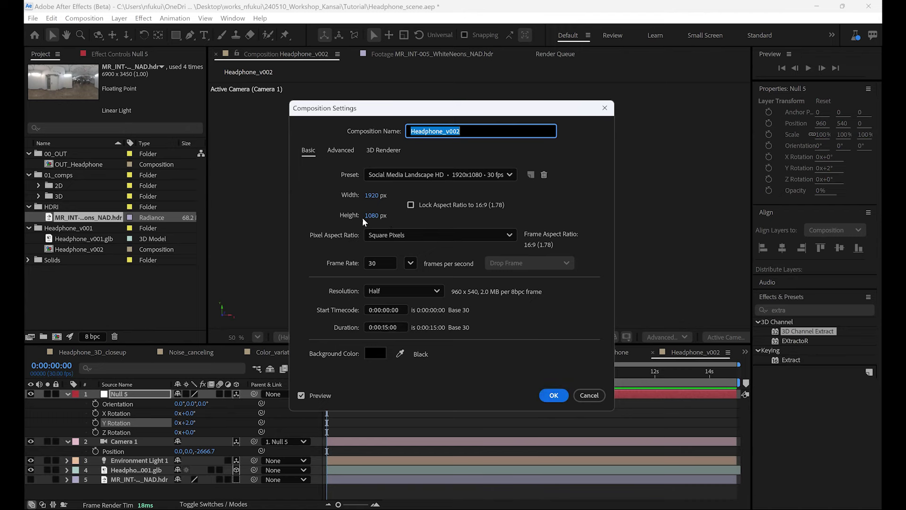
pyautogui.click(558, 396)
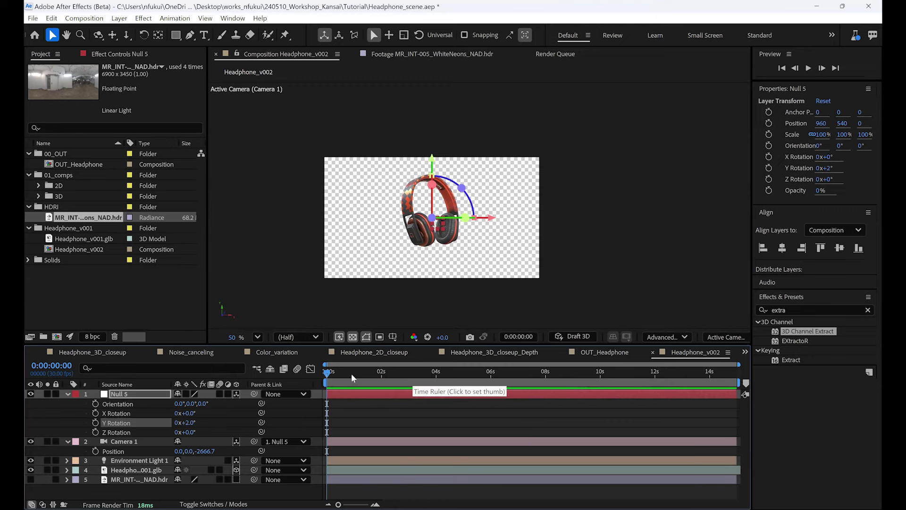
# Step: Go to 0:00:01:29 and bring Camera 1 closer to the headphones by setting its Z Position to -1942.7
pyautogui.moveTo(375, 373); pyautogui.dragTo(381, 374)
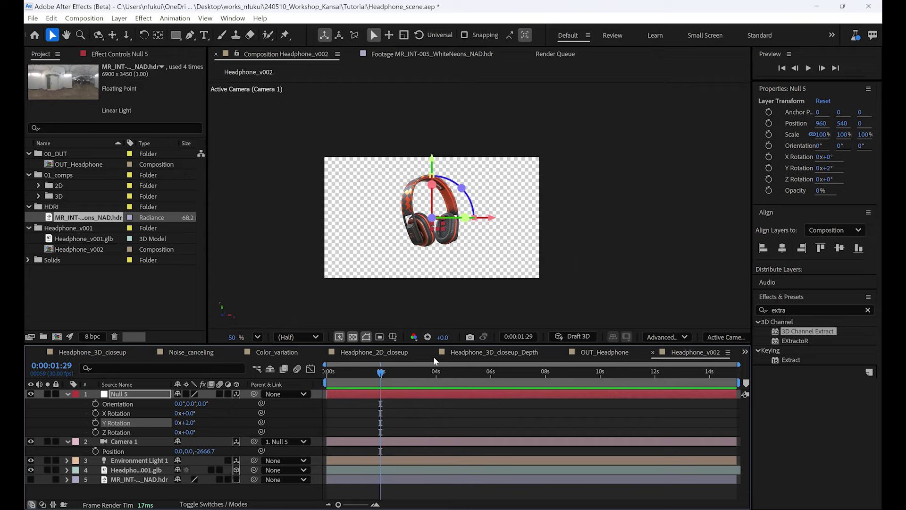
pyautogui.scroll(2, 440, 288)
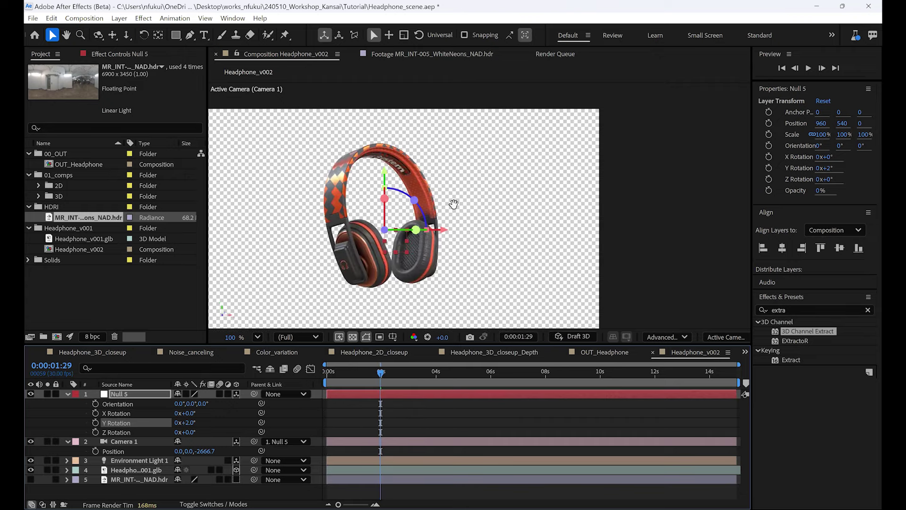
pyautogui.press('h')
pyautogui.moveTo(500, 181); pyautogui.dragTo(539, 164)
pyautogui.press('v')
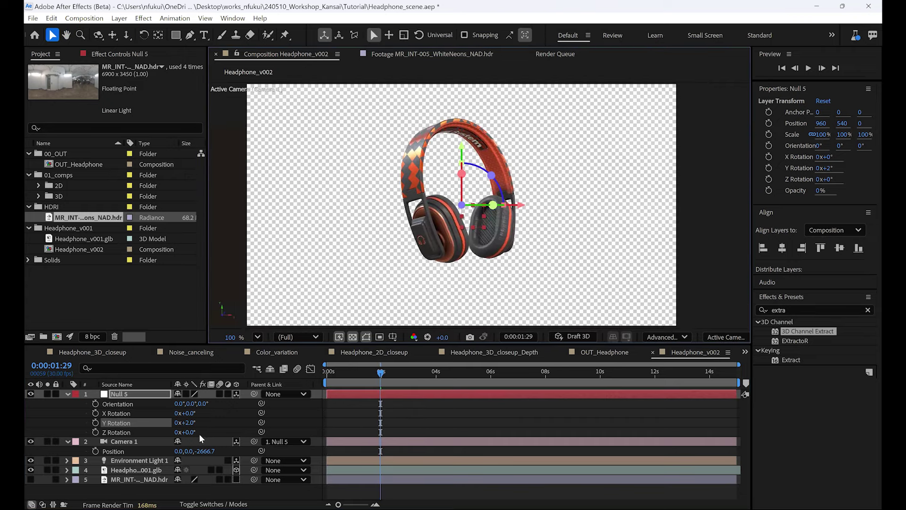
pyautogui.click(149, 440)
pyautogui.moveTo(206, 451); pyautogui.dragTo(586, 427)
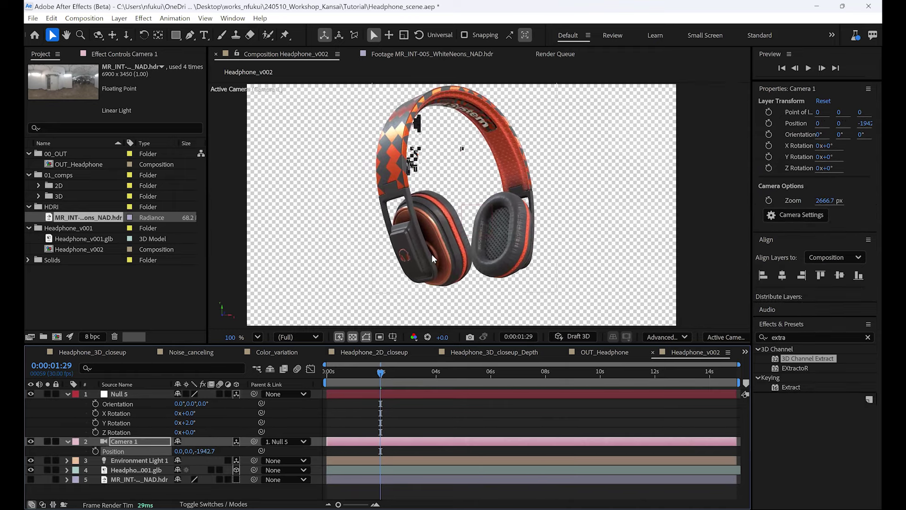
pyautogui.scroll(-1, 431, 254)
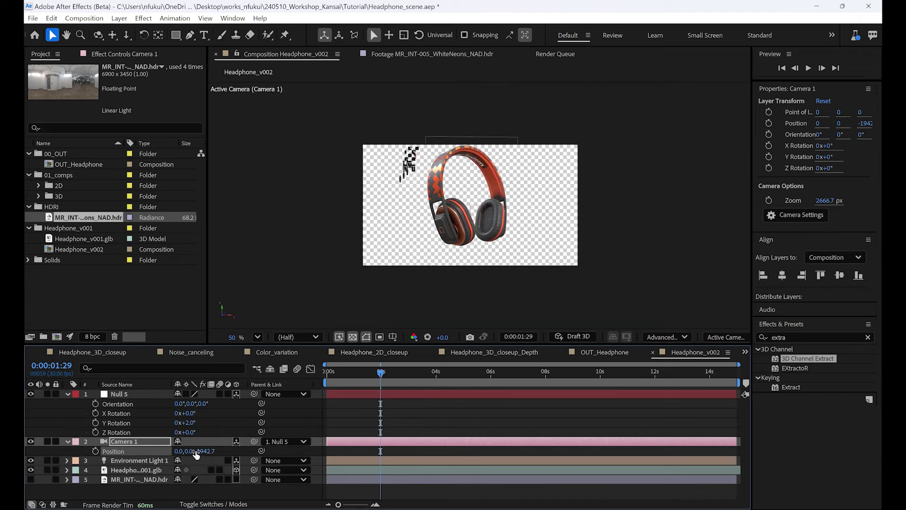
# Step: Reveal the headphone model's Position and lower it in the frame to a Y Position of 836.4
pyautogui.click(141, 470)
pyautogui.press('p')
pyautogui.moveTo(205, 480); pyautogui.dragTo(227, 479)
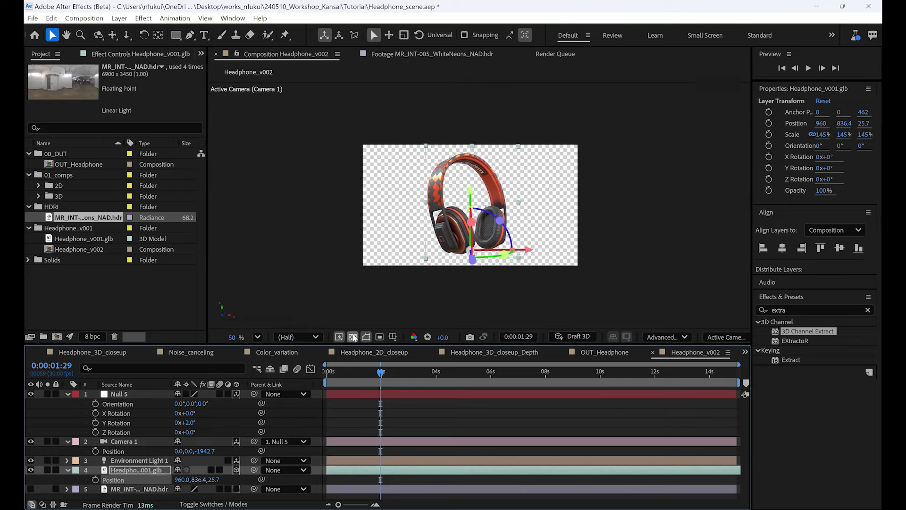
# Step: Briefly show and hide the rulers and the Title/Action Safe overlay to check the headphone's framing
pyautogui.click(392, 337)
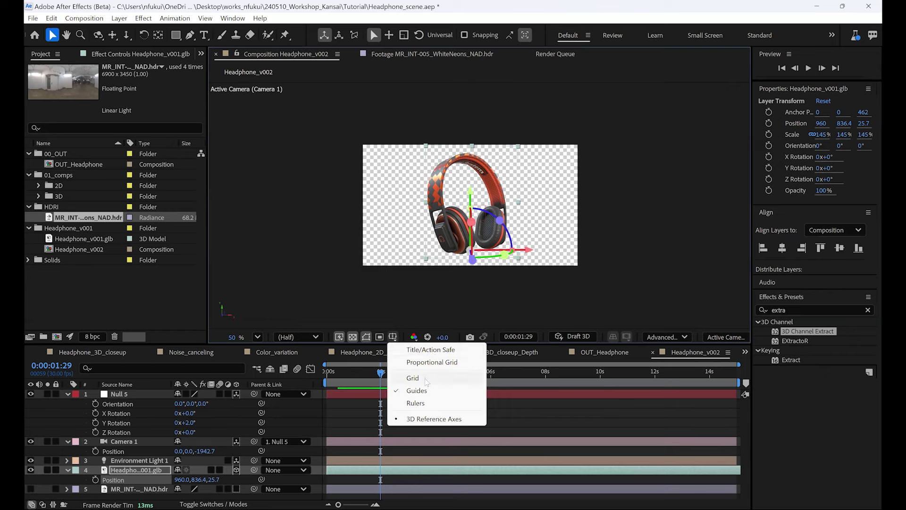
pyautogui.click(416, 403)
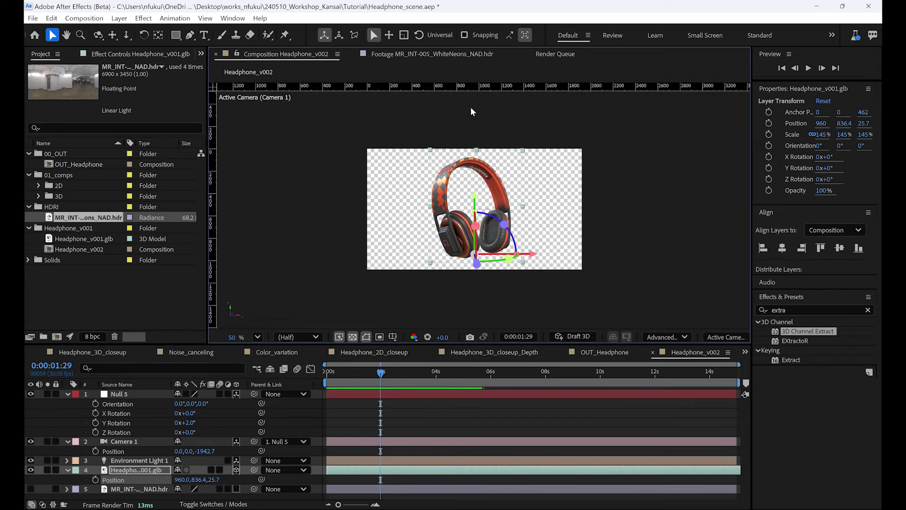
pyautogui.click(393, 336)
pyautogui.click(414, 403)
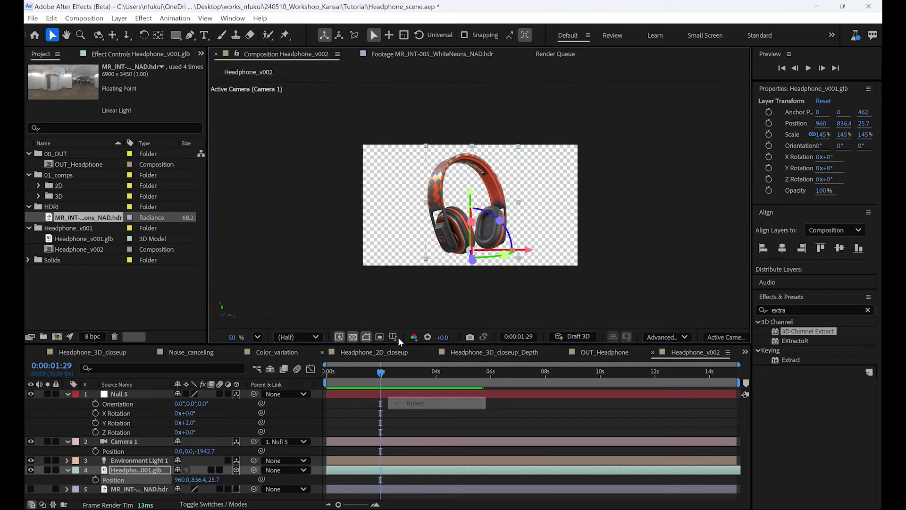
pyautogui.click(392, 336)
pyautogui.click(415, 350)
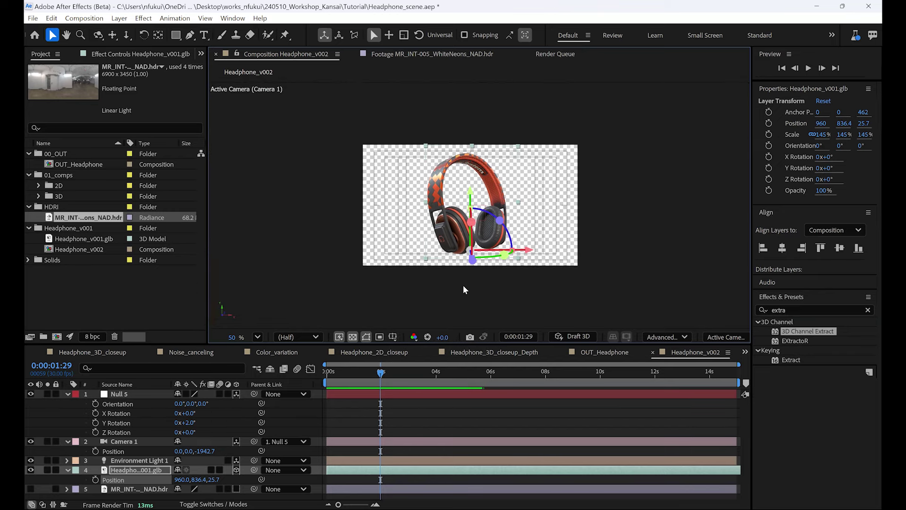
pyautogui.click(392, 336)
pyautogui.click(406, 352)
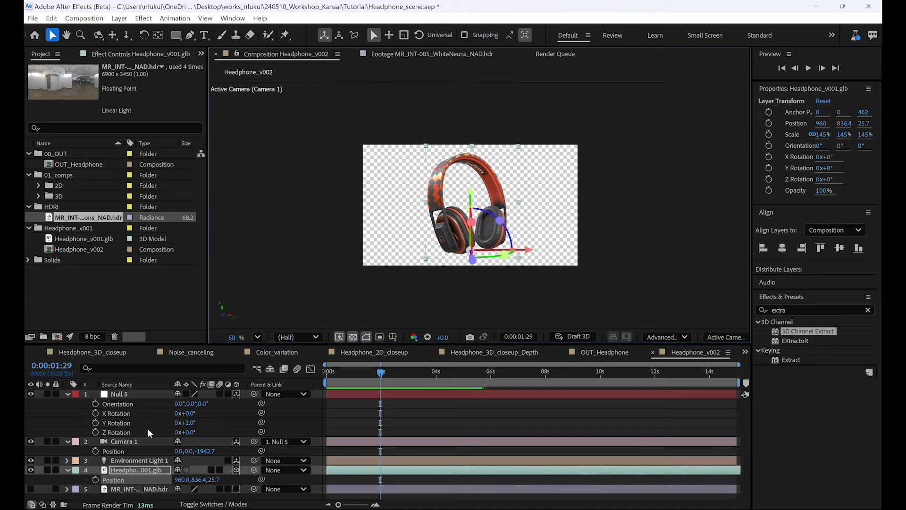
# Step: Keyframe Camera 1's Position at 0:00:01:29 and set its Z Position to -8842.7 at 0:00:00:00, previewing the push-in
pyautogui.click(141, 440)
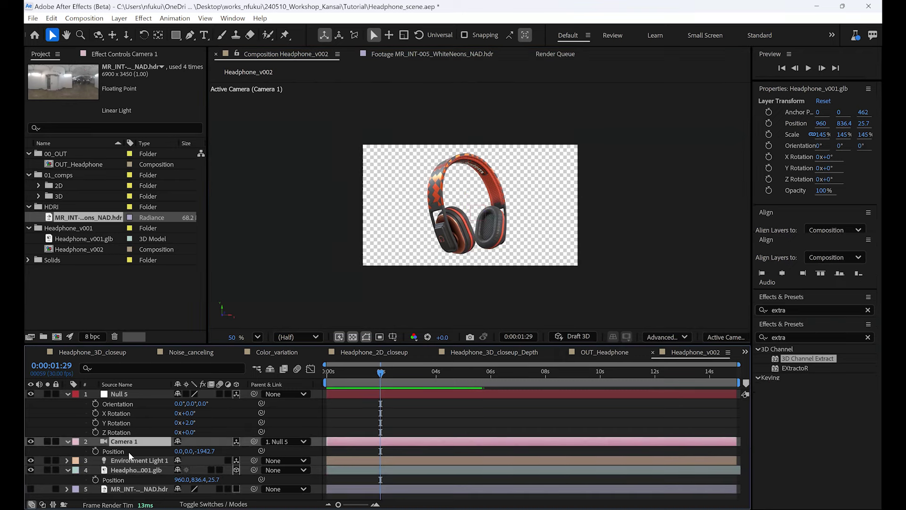
pyautogui.click(96, 451)
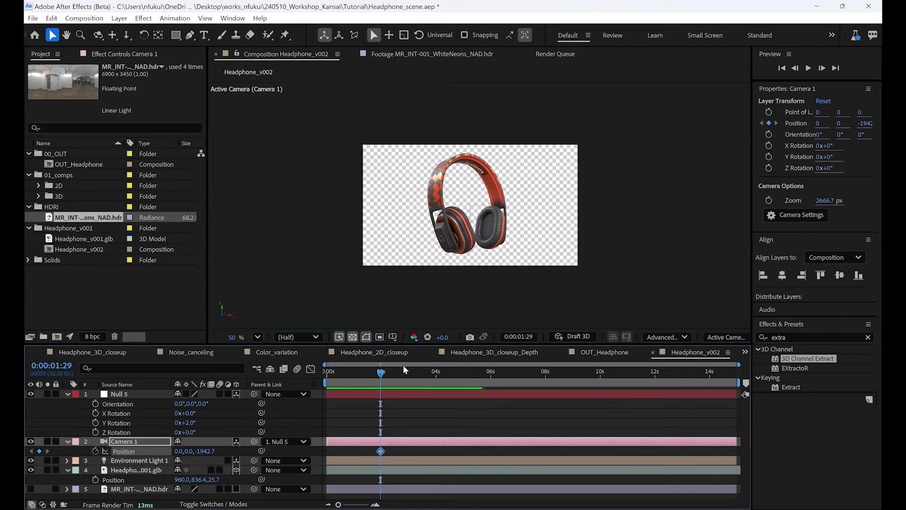
pyautogui.moveTo(369, 374); pyautogui.dragTo(305, 376)
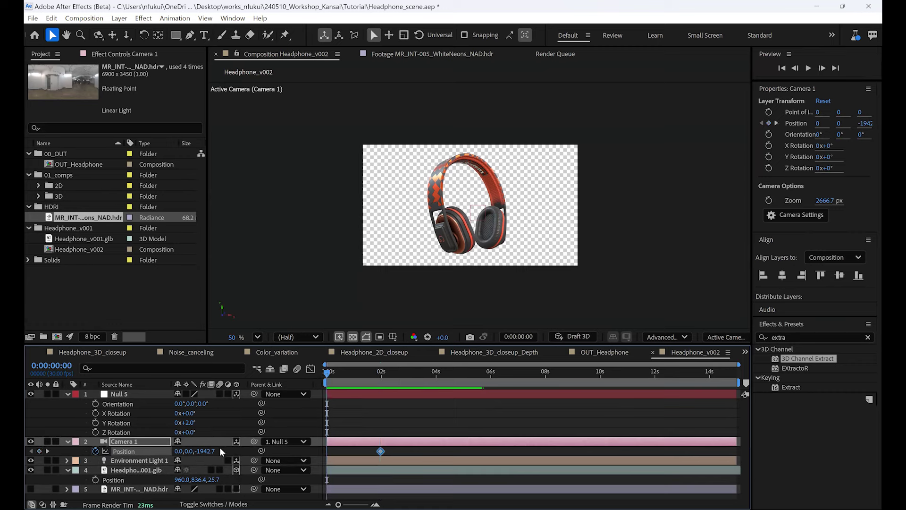
pyautogui.moveTo(207, 451)
pyautogui.mouseDown()
pyautogui.moveTo(182, 452)
pyautogui.moveTo(213, 455)
pyautogui.mouseUp()
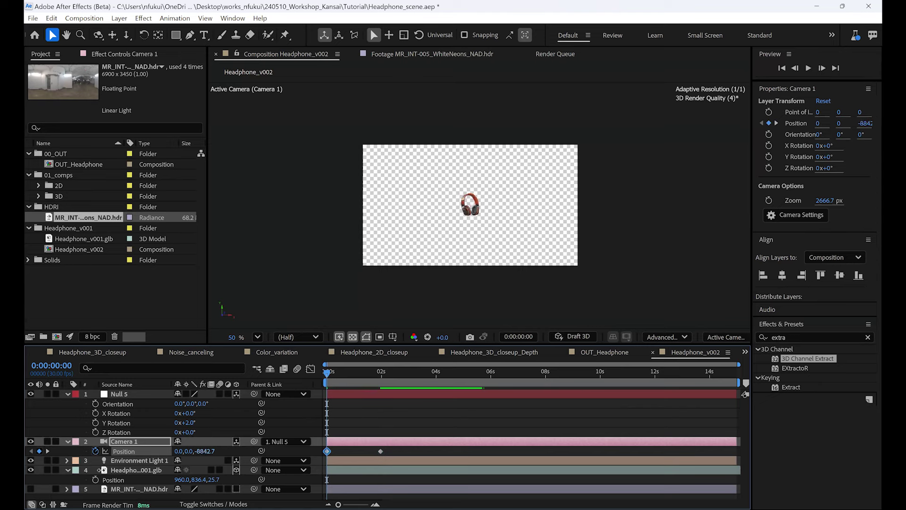
pyautogui.moveTo(336, 372); pyautogui.dragTo(381, 391)
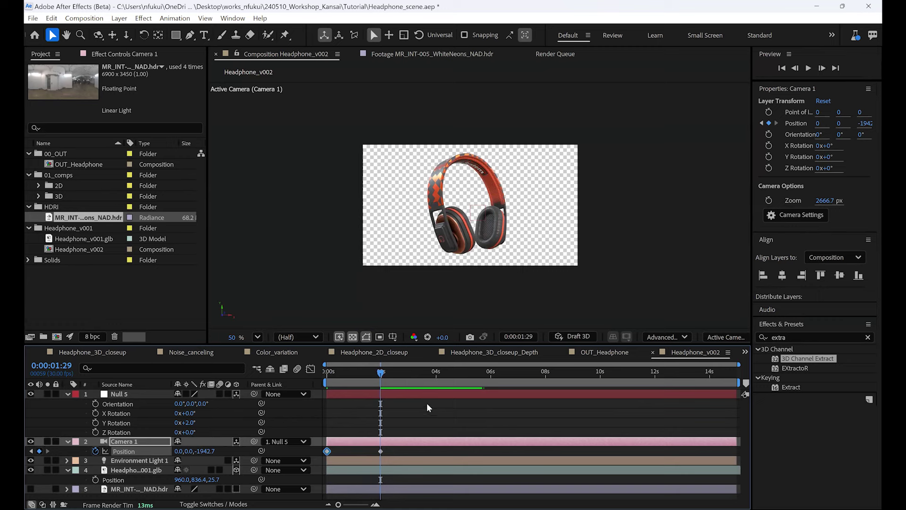
# Step: Rename the null layer Rotation_ctrl
pyautogui.click(143, 394)
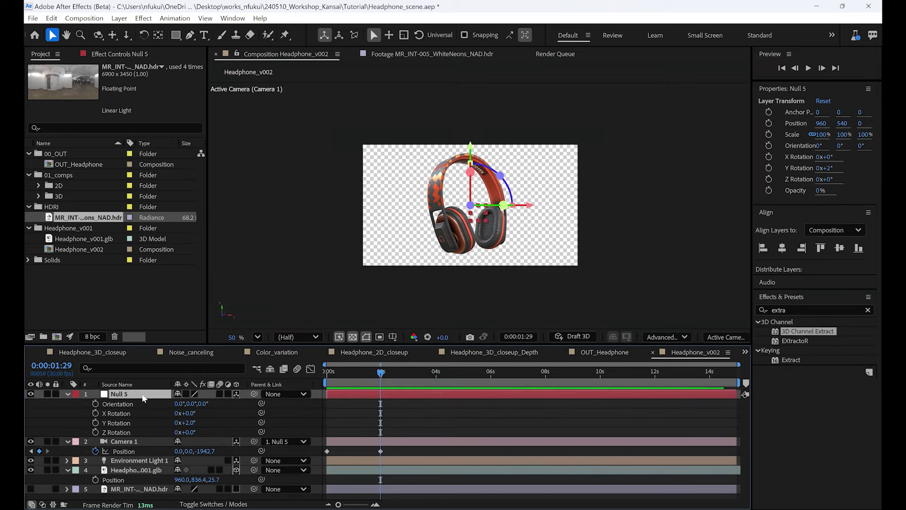
pyautogui.press('Return')
pyautogui.write('Ro')
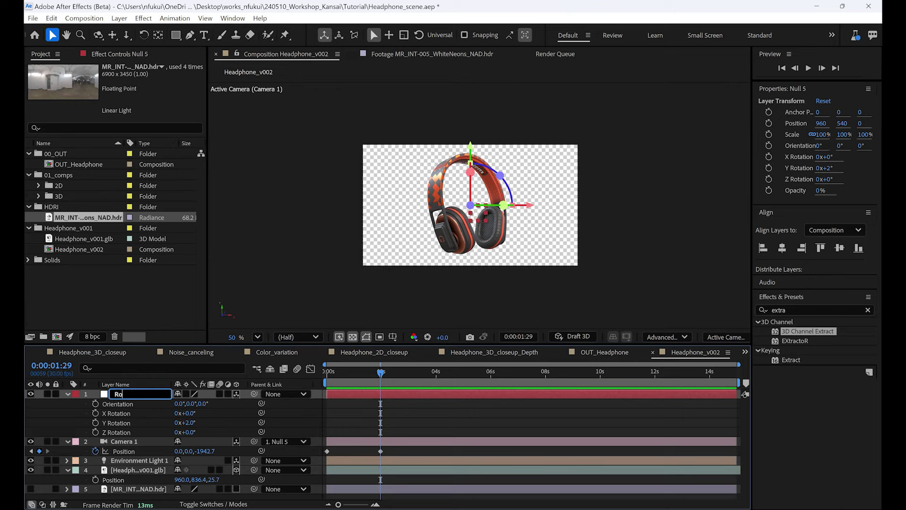
pyautogui.write('tation_ctrl')
pyautogui.press('Return')
# Step: Give the Rotation_ctrl and Camera 1 layers a Purple label and deselect them
pyautogui.click(150, 440)
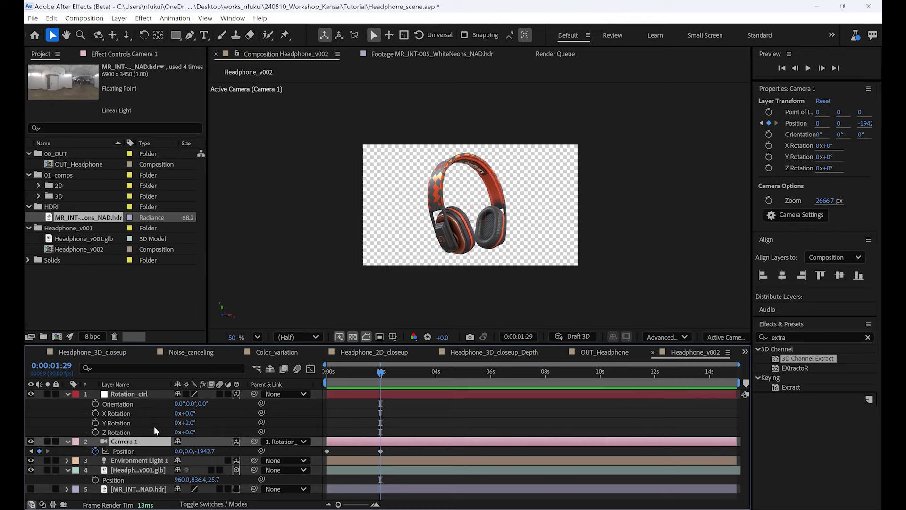
pyautogui.keyDown('ctrl'); pyautogui.click(132, 394); pyautogui.keyUp('ctrl')
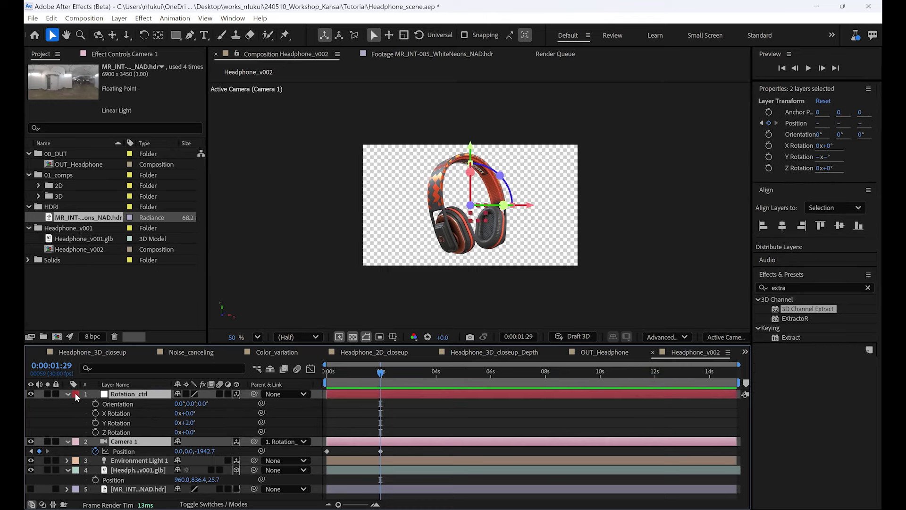
pyautogui.click(75, 394)
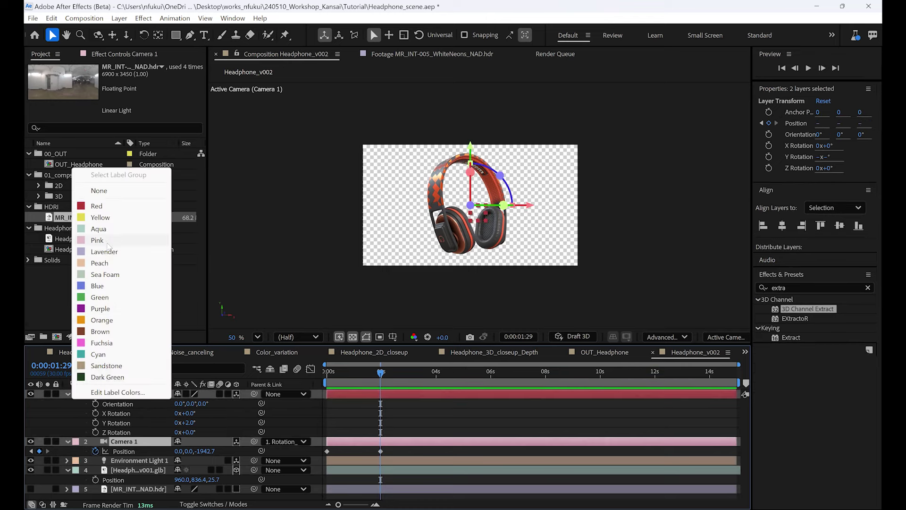
pyautogui.click(62, 407)
pyautogui.keyDown('ctrl'); pyautogui.click(129, 439); pyautogui.keyUp('ctrl')
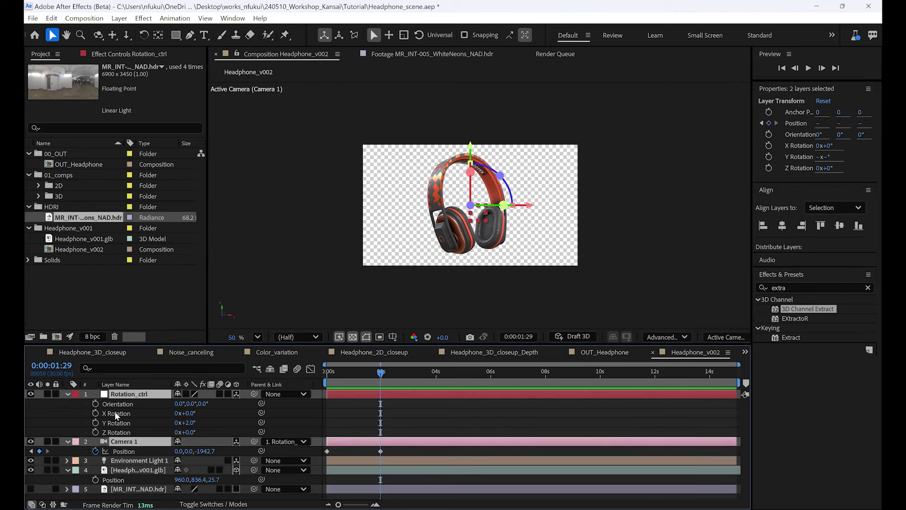
pyautogui.click(76, 396)
pyautogui.click(100, 309)
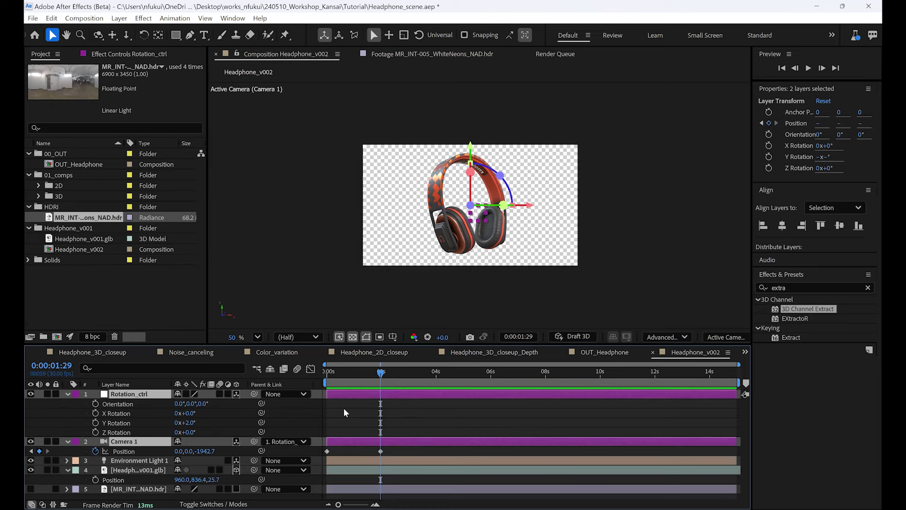
pyautogui.click(400, 417)
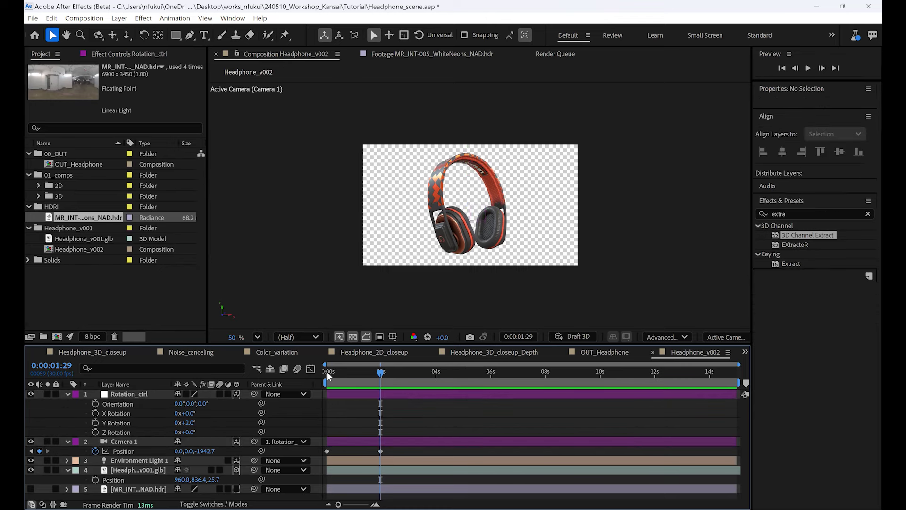
# Step: Keyframe Rotation_ctrl's Y Rotation at 0:00:01:29 and set it to -118° at 0:00:02:15
pyautogui.moveTo(327, 372); pyautogui.dragTo(381, 378)
pyautogui.click(95, 423)
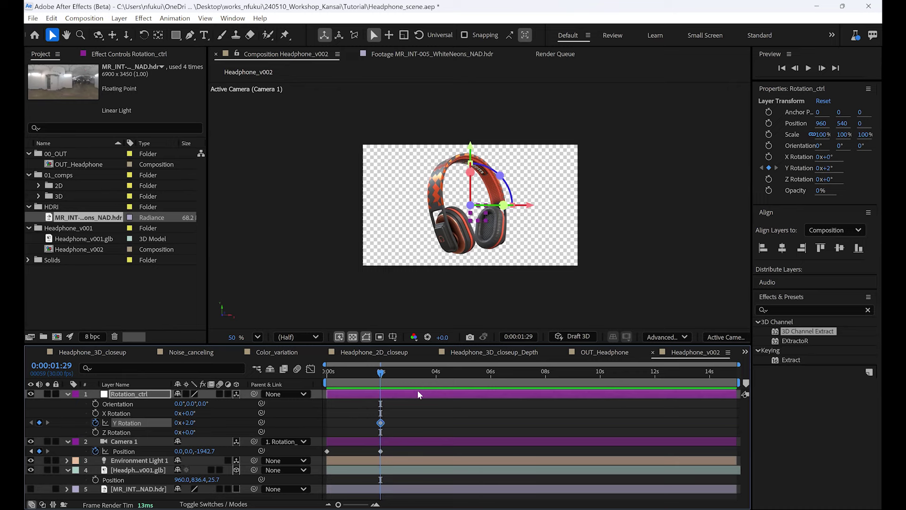
pyautogui.hotkey('shift', 'pagedown')
pyautogui.press('pagedown')
pyautogui.press('pagedown')
pyautogui.press('pagedown')
pyautogui.press('pagedown')
pyautogui.press('pagedown')
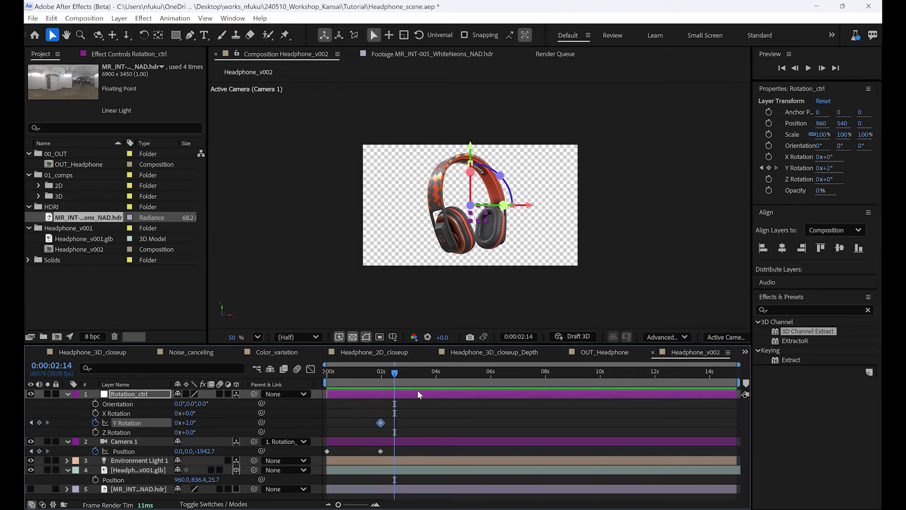
pyautogui.press('pagedown')
pyautogui.moveTo(191, 426); pyautogui.dragTo(127, 424)
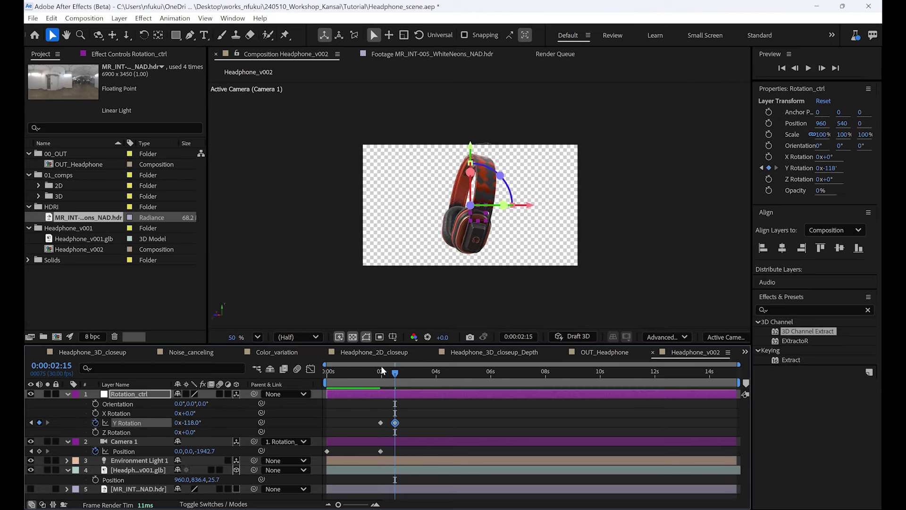
# Step: Preview the turn and set Rotation_ctrl's Y Rotation at 0:00:02:15 to 49°, comparing both keyframed views
pyautogui.click(381, 373)
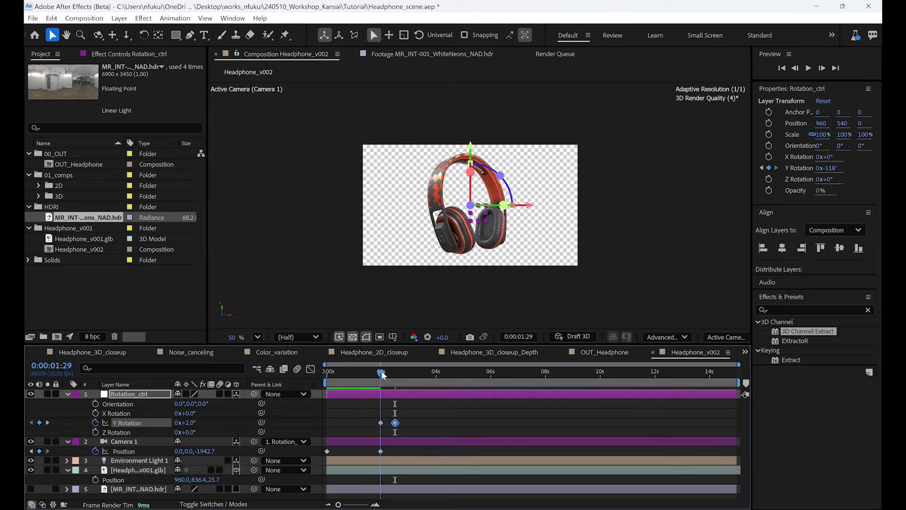
pyautogui.moveTo(388, 372); pyautogui.dragTo(398, 373)
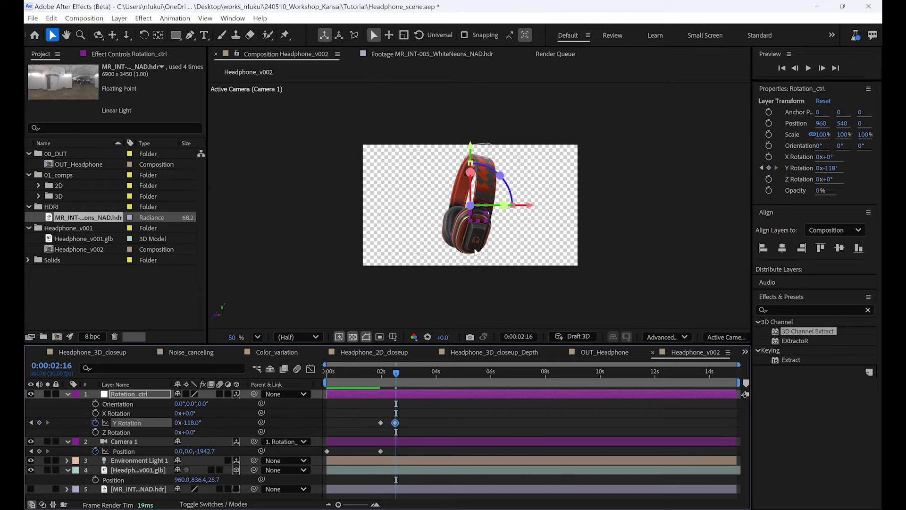
pyautogui.press('/')
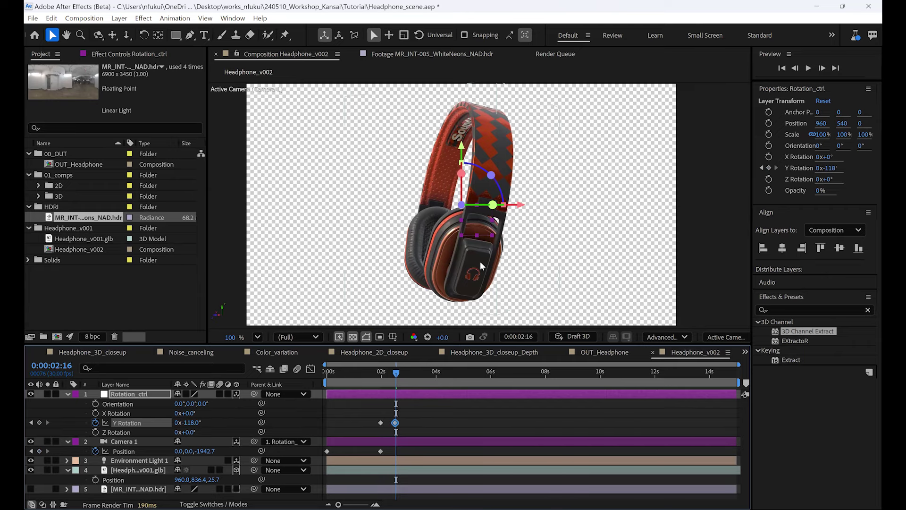
pyautogui.press(',')
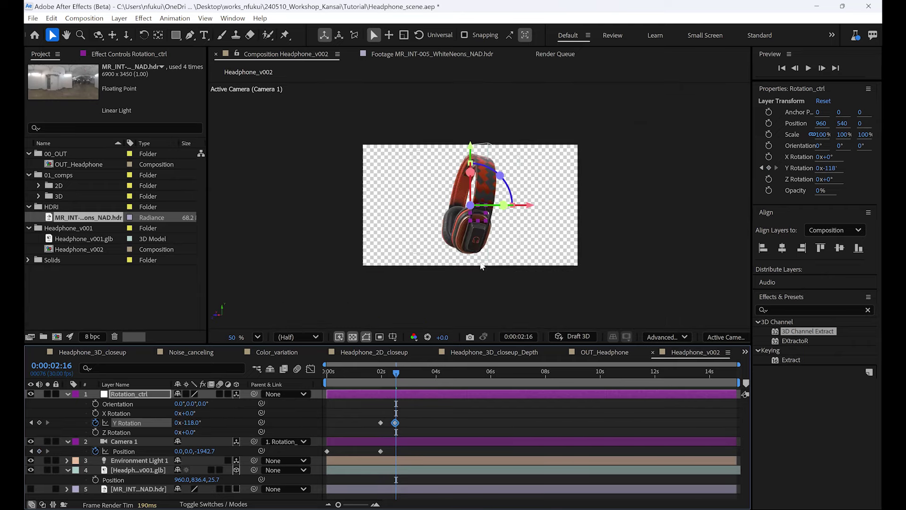
pyautogui.click(395, 375)
pyautogui.moveTo(191, 422); pyautogui.dragTo(277, 418)
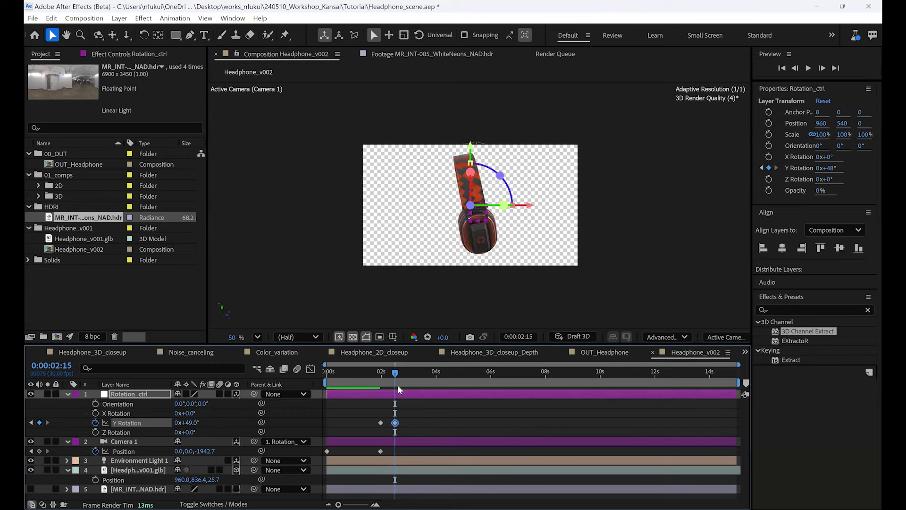
pyautogui.click(380, 373)
pyautogui.click(395, 373)
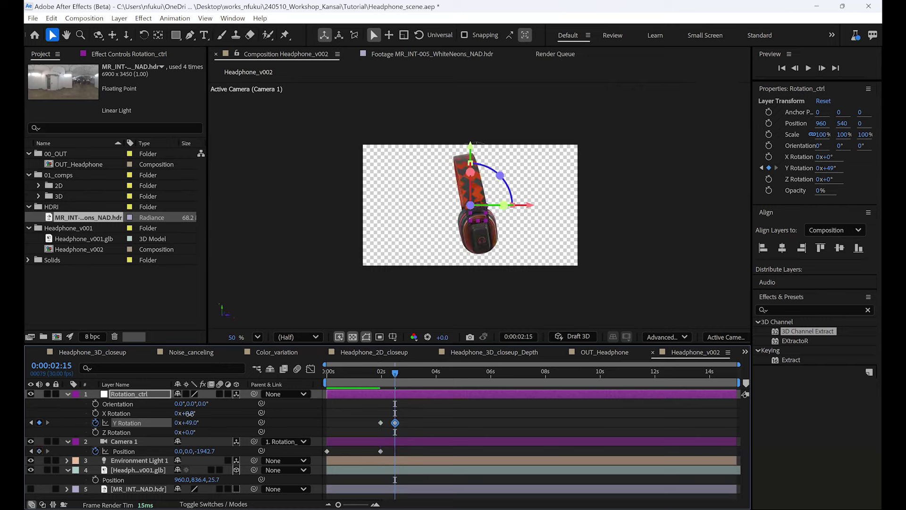
# Step: At 0:00:02:15, set Rotation_ctrl's X Rotation to 20°, Y to 35° and Z to -17°, and keyframe X and Z
pyautogui.moveTo(190, 414); pyautogui.dragTo(180, 437)
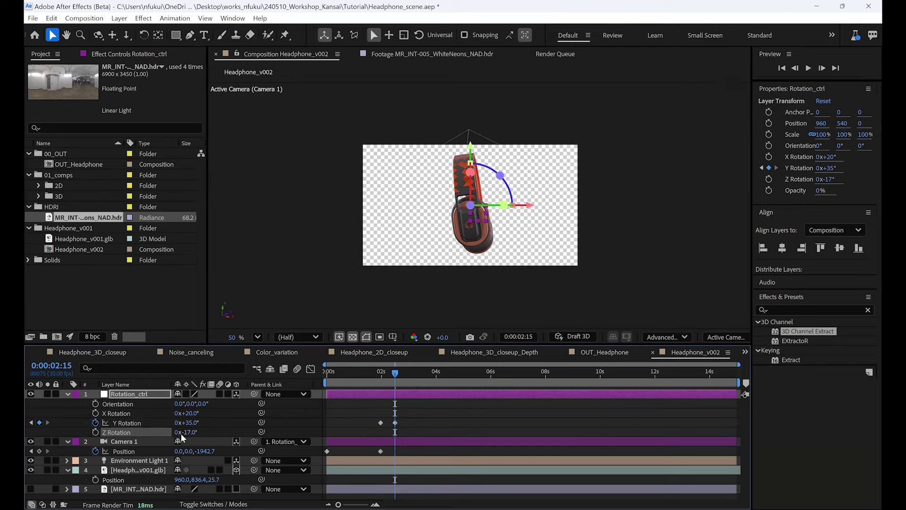
pyautogui.click(95, 413)
pyautogui.click(96, 432)
pyautogui.moveTo(385, 375); pyautogui.dragTo(381, 374)
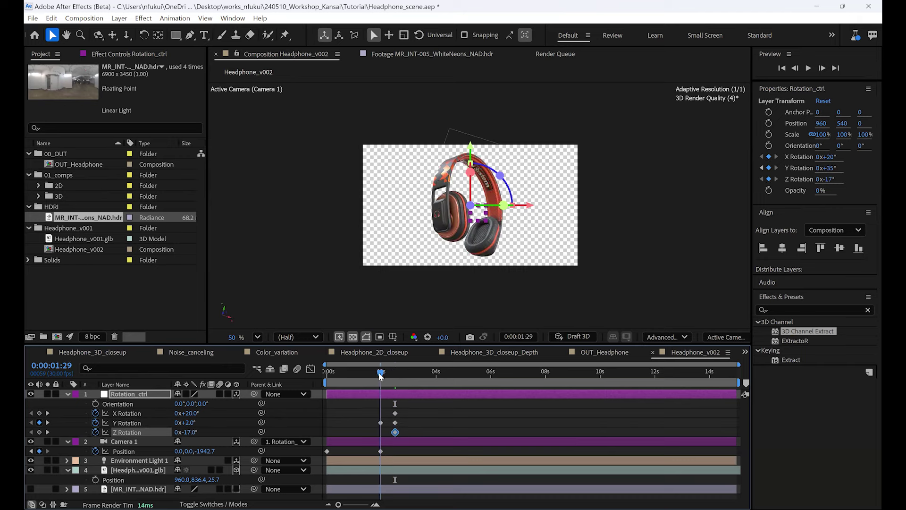
# Step: At 0:00:01:29, keyframe Rotation_ctrl's X Rotation and Z Rotation at 0°, and scrub through the turn to check it
pyautogui.click(191, 414)
pyautogui.write('0')
pyautogui.press('Return')
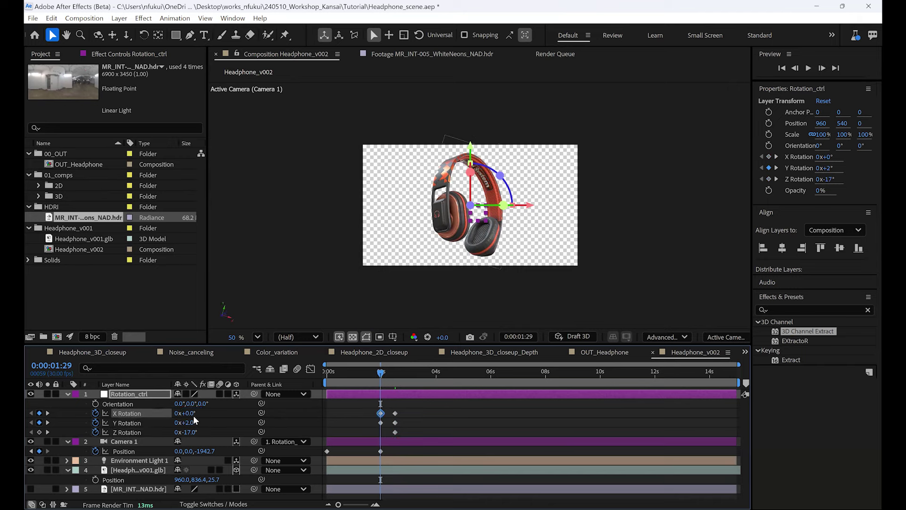
pyautogui.click(190, 433)
pyautogui.write('0')
pyautogui.press('Return')
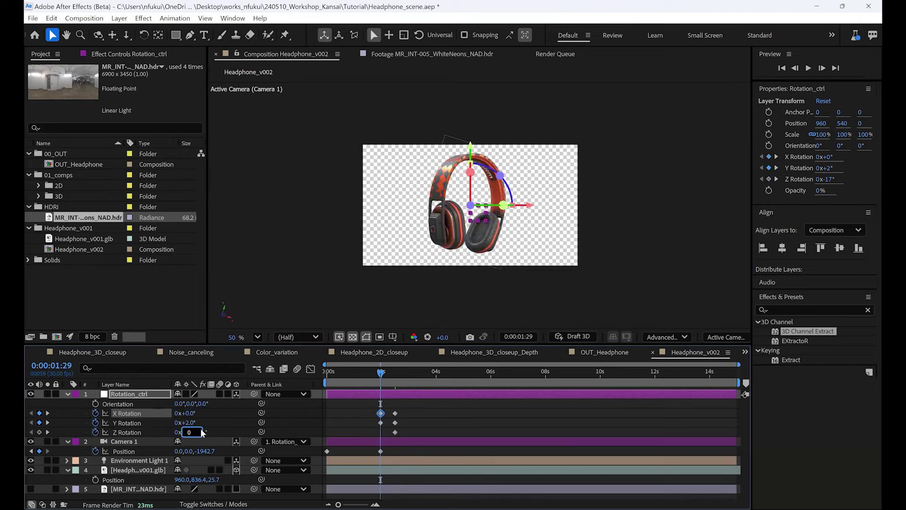
pyautogui.click(354, 417)
pyautogui.moveTo(344, 378); pyautogui.dragTo(402, 384)
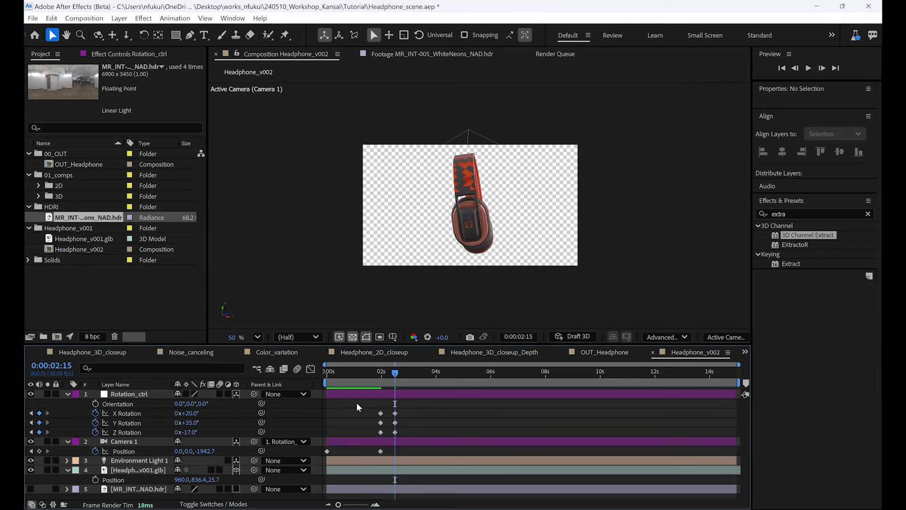
# Step: At 0:00:02:15, set Rotation_ctrl's X, Y and Z Rotation to 11°, 34° and -9° and Camera 1's Position to 0, 186, -1489.7
pyautogui.moveTo(192, 423)
pyautogui.mouseDown()
pyautogui.moveTo(196, 432)
pyautogui.moveTo(190, 413)
pyautogui.mouseUp()
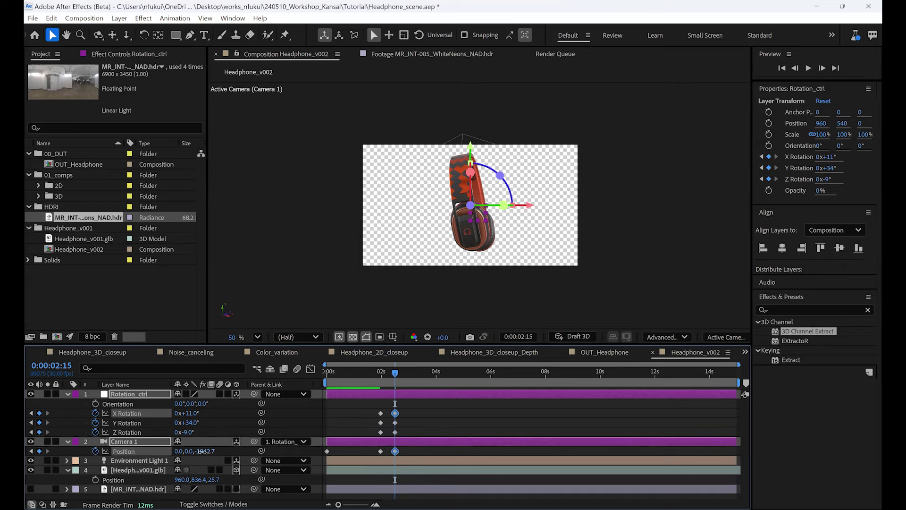
pyautogui.moveTo(209, 455); pyautogui.dragTo(222, 456)
pyautogui.moveTo(390, 433); pyautogui.dragTo(448, 431)
pyautogui.click(220, 441)
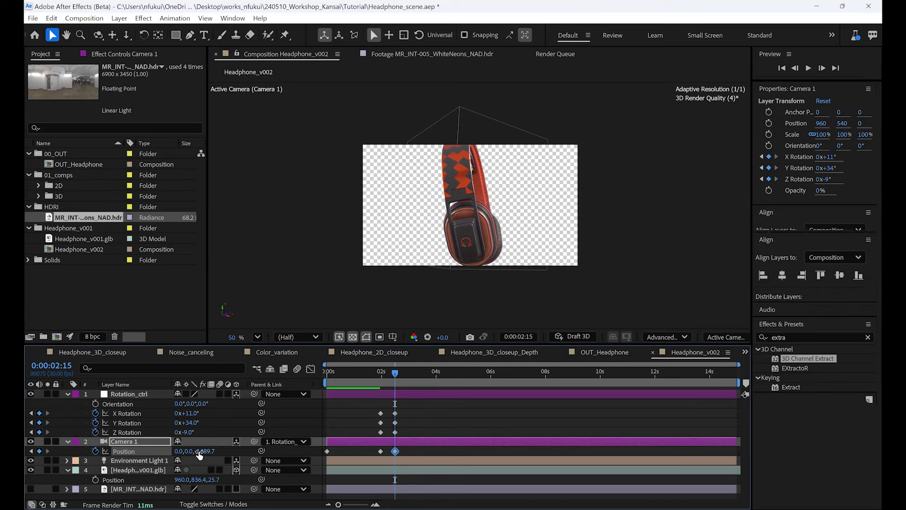
pyautogui.moveTo(187, 451); pyautogui.dragTo(295, 451)
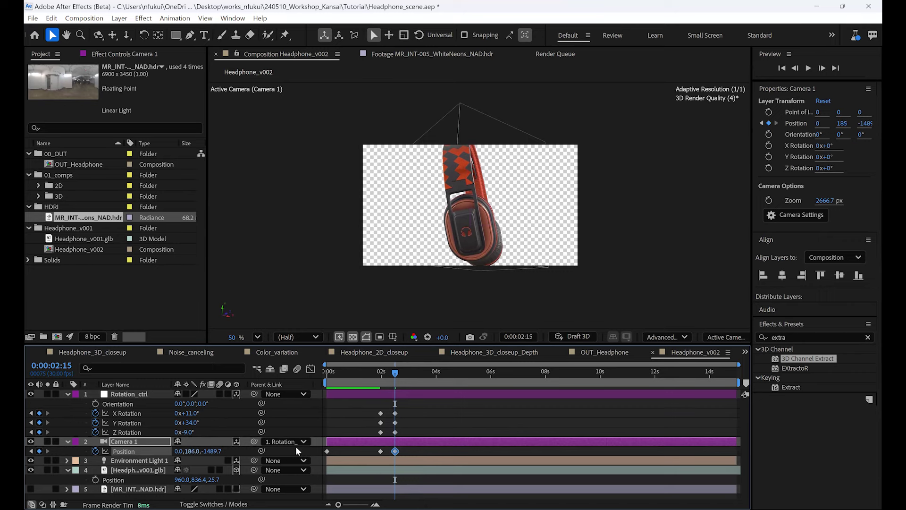
pyautogui.moveTo(395, 370)
pyautogui.mouseDown()
pyautogui.moveTo(387, 370)
pyautogui.moveTo(409, 370)
pyautogui.mouseUp()
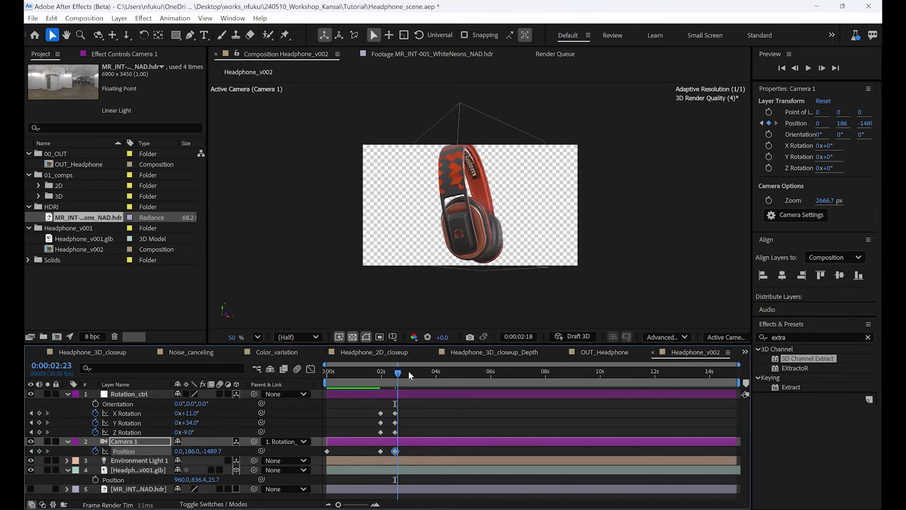
pyautogui.press('space')
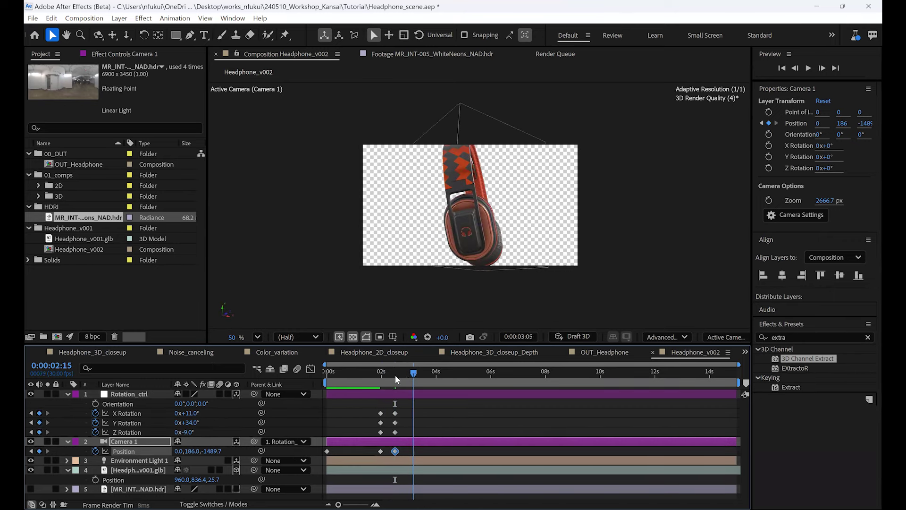
pyautogui.press('space')
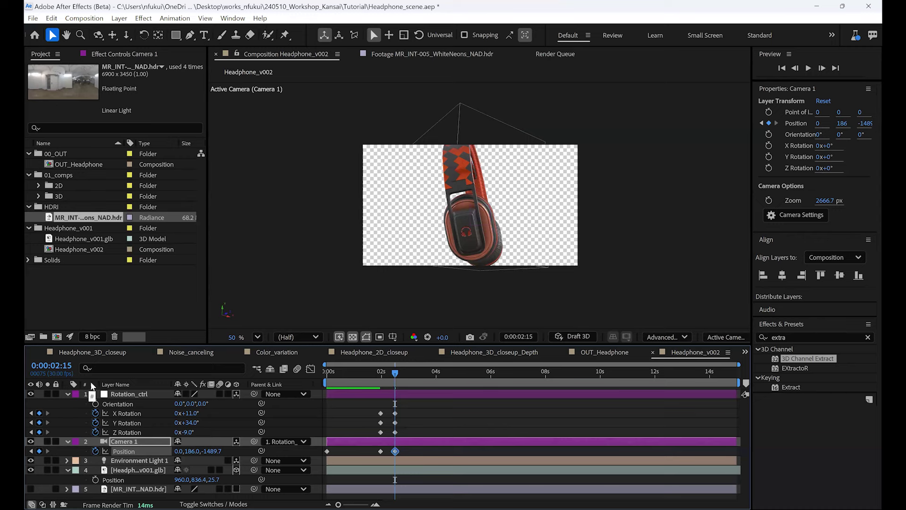
# Step: At 0:00:05:15, keyframe Rotation_ctrl's X Rotation at 5.3°, Y Rotation at 68.7° and Z Rotation at -15.2°
pyautogui.click(66, 367)
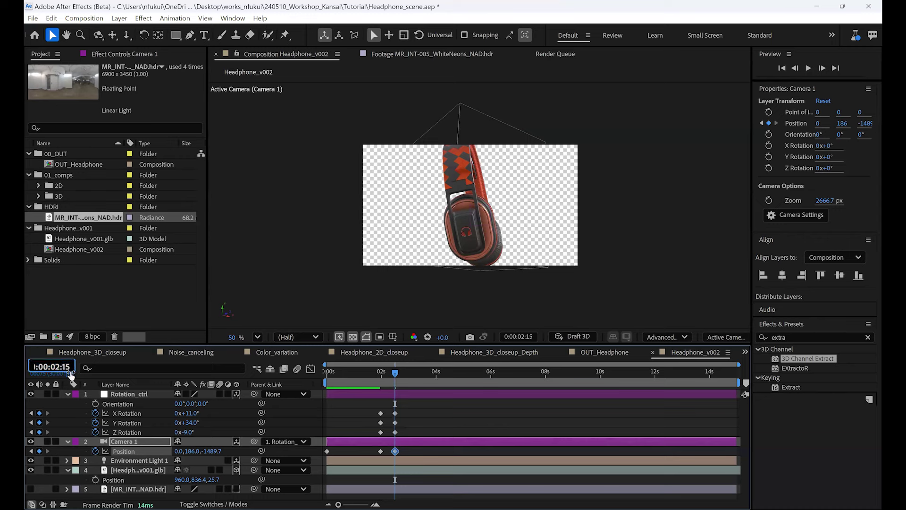
pyautogui.write('5')
pyautogui.press('Return')
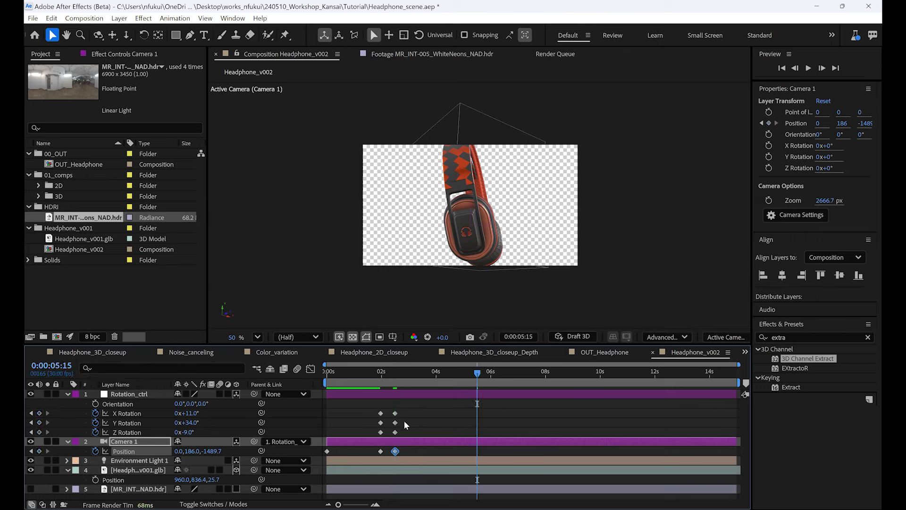
pyautogui.moveTo(188, 427); pyautogui.dragTo(206, 421)
pyautogui.moveTo(395, 373); pyautogui.dragTo(474, 374)
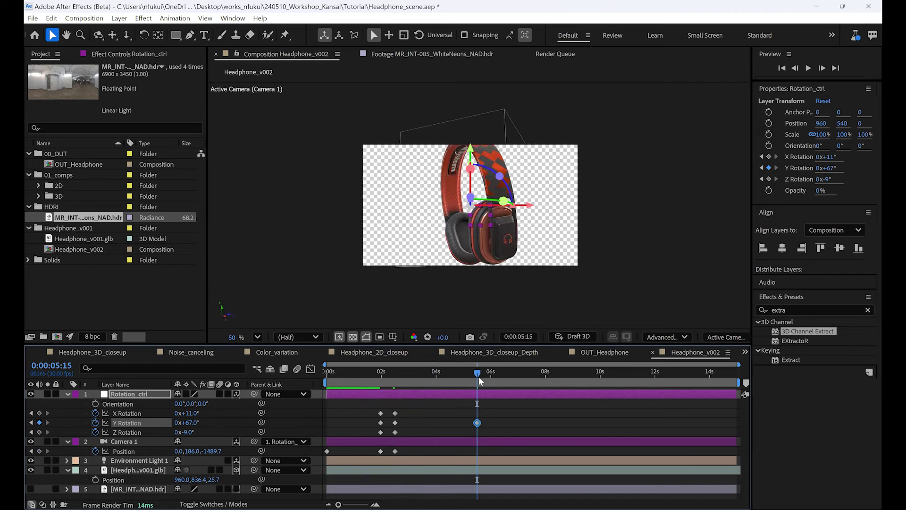
pyautogui.moveTo(190, 414)
pyautogui.mouseDown()
pyautogui.moveTo(167, 426)
pyautogui.moveTo(197, 432)
pyautogui.moveTo(161, 442)
pyautogui.moveTo(185, 423)
pyautogui.mouseUp()
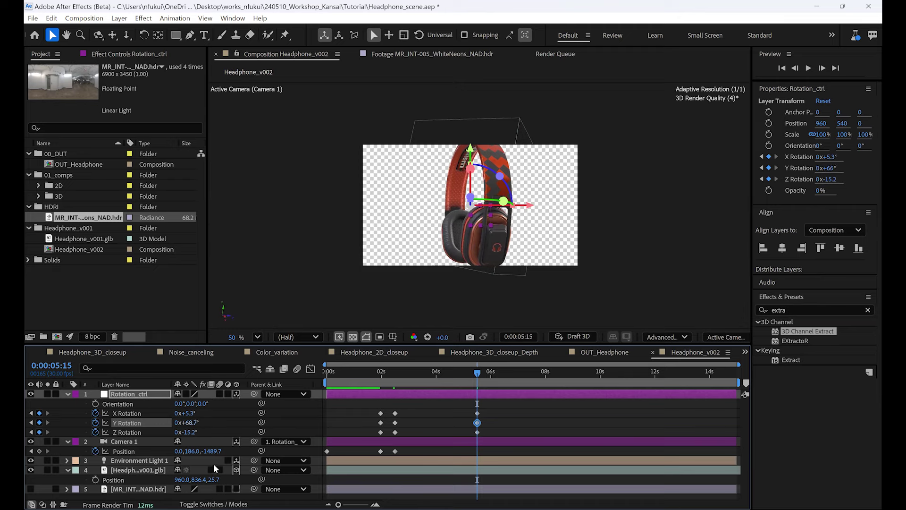
# Step: Keyframe Camera 1's Position at 61, 366.3, -1489.7 at 0:00:05:15 and scrub through the camera move
pyautogui.moveTo(195, 453); pyautogui.dragTo(337, 426)
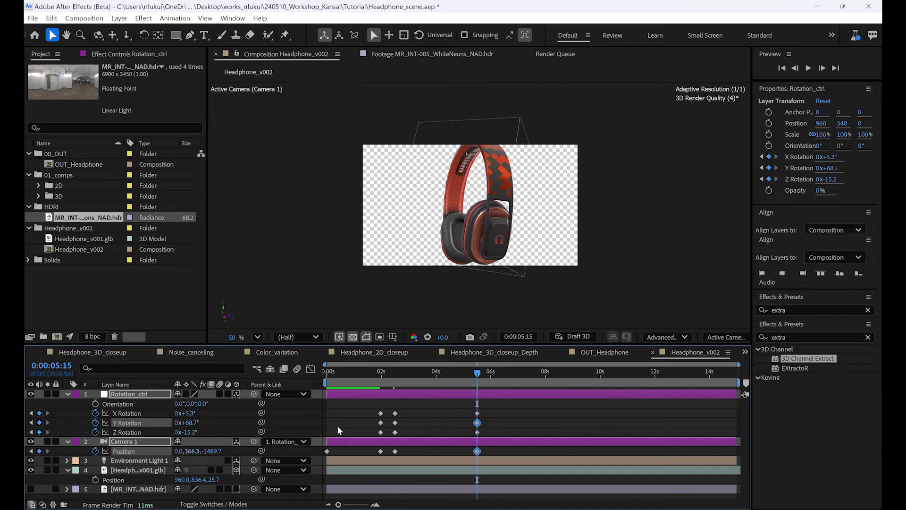
pyautogui.moveTo(179, 454); pyautogui.dragTo(211, 443)
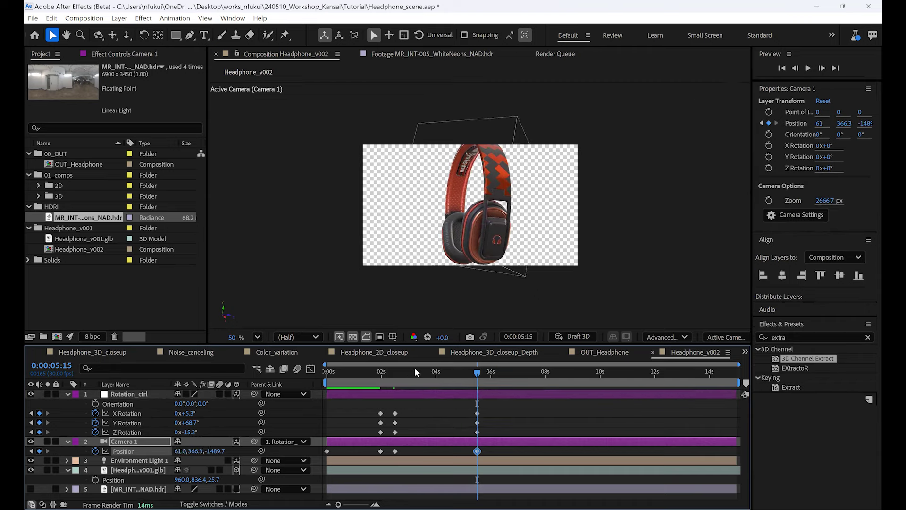
pyautogui.moveTo(380, 372); pyautogui.dragTo(477, 372)
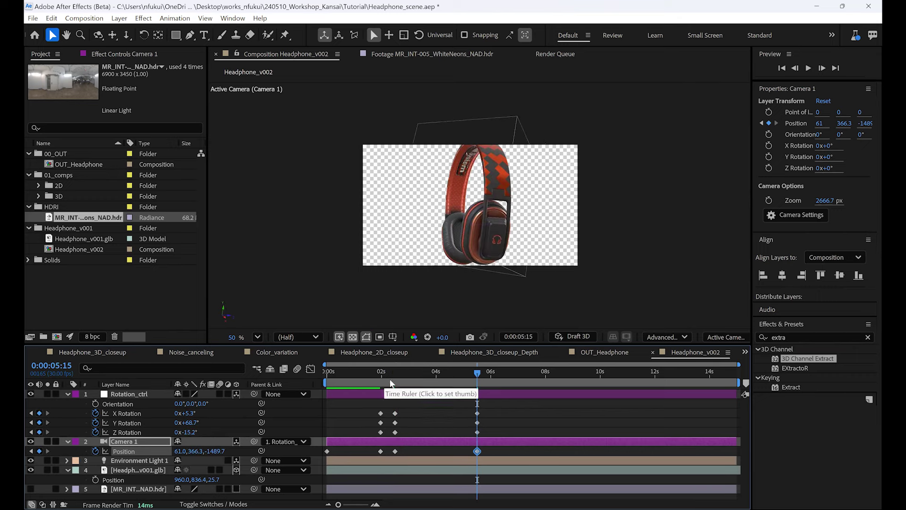
pyautogui.moveTo(363, 373); pyautogui.dragTo(474, 375)
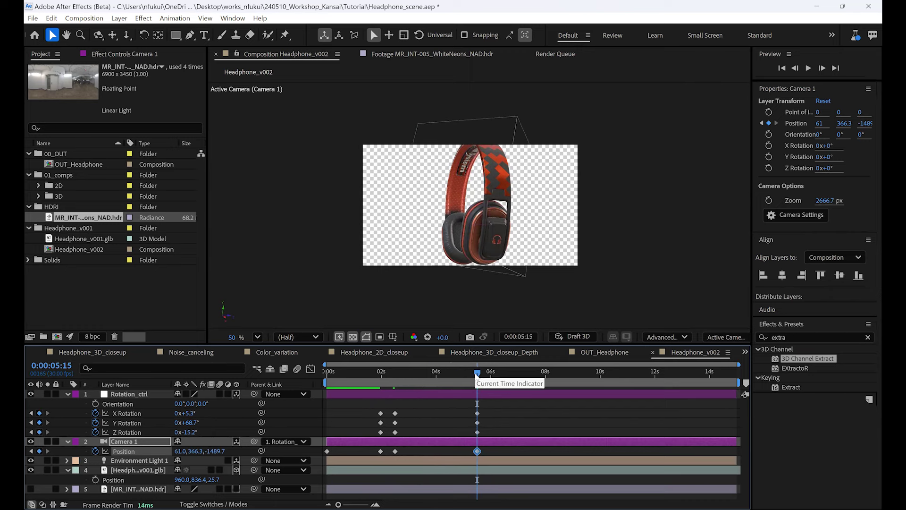
# Step: Collapse the Rotation_ctrl and Camera 1 layer properties and select the Headphone_v001.glb layer
pyautogui.press('.')
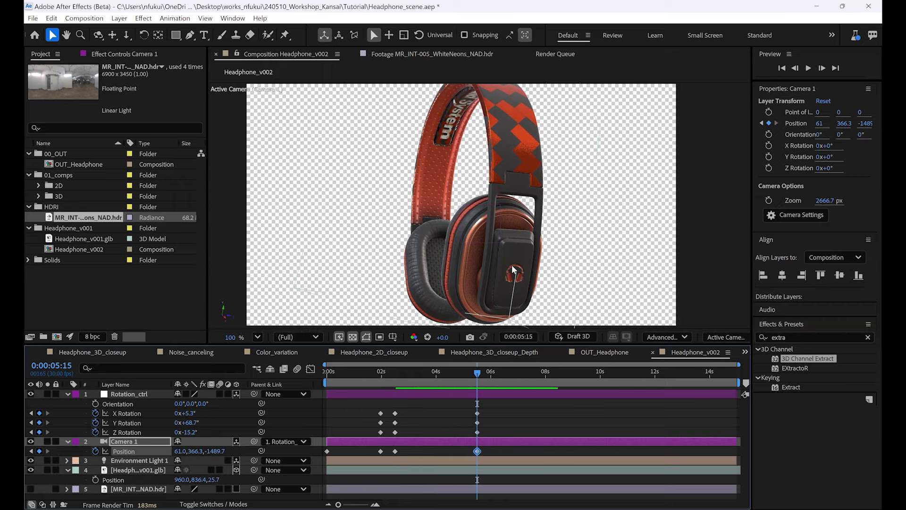
pyautogui.click(67, 394)
pyautogui.click(67, 403)
pyautogui.click(132, 423)
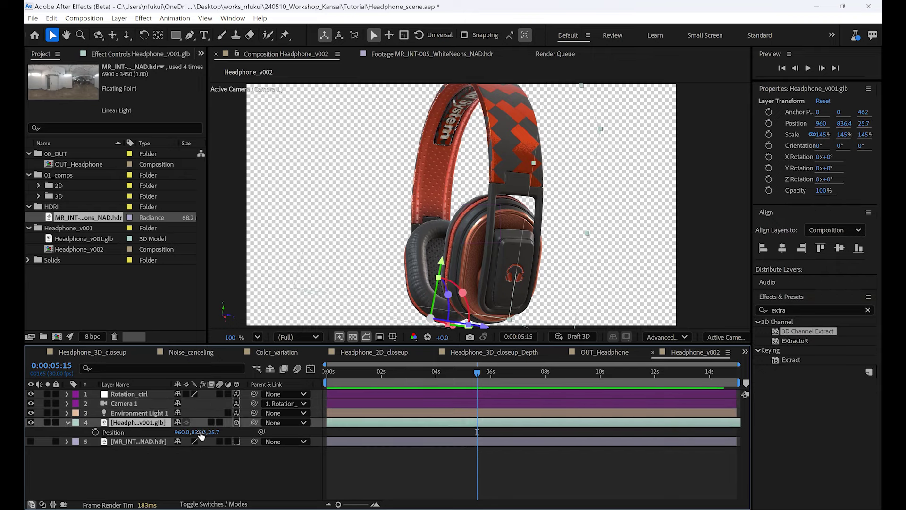
# Step: Add a two-line text layer reading "Noise Canceling" beside the headphone's ear cup and turn off the transparency grid
pyautogui.hotkey('ctrl', 't')
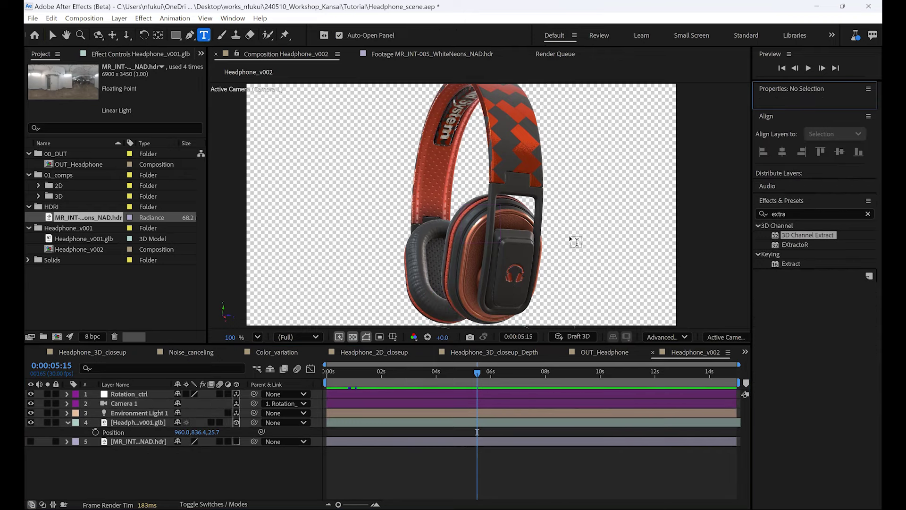
pyautogui.click(571, 236)
pyautogui.write('No')
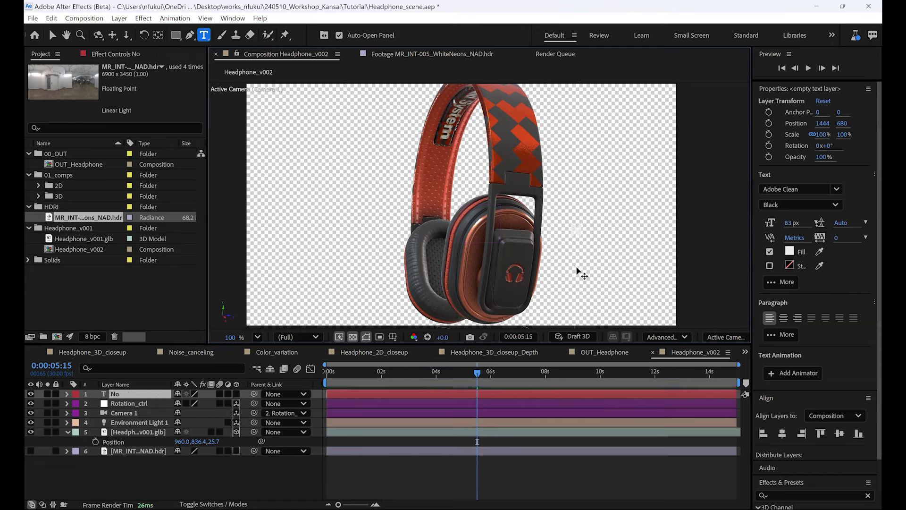
pyautogui.write('ise')
pyautogui.press('Return')
pyautogui.write('Canceli')
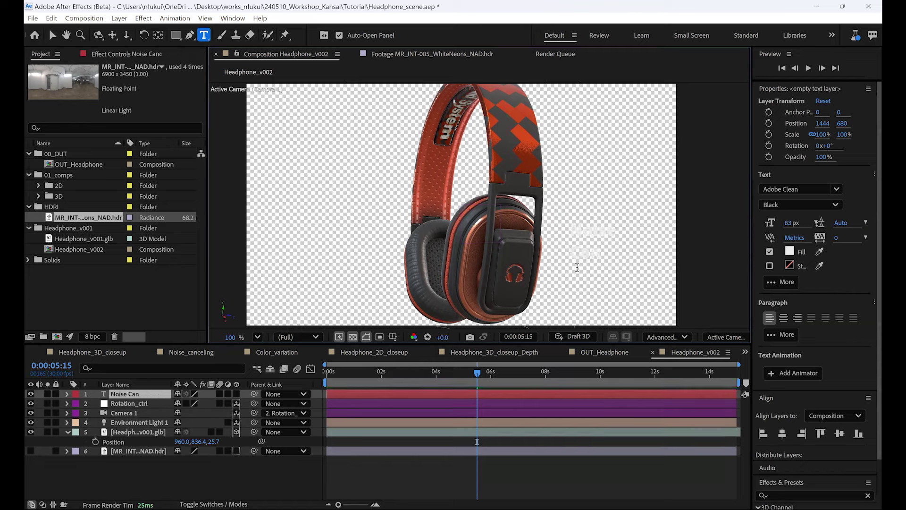
pyautogui.write('ng')
pyautogui.click(52, 35)
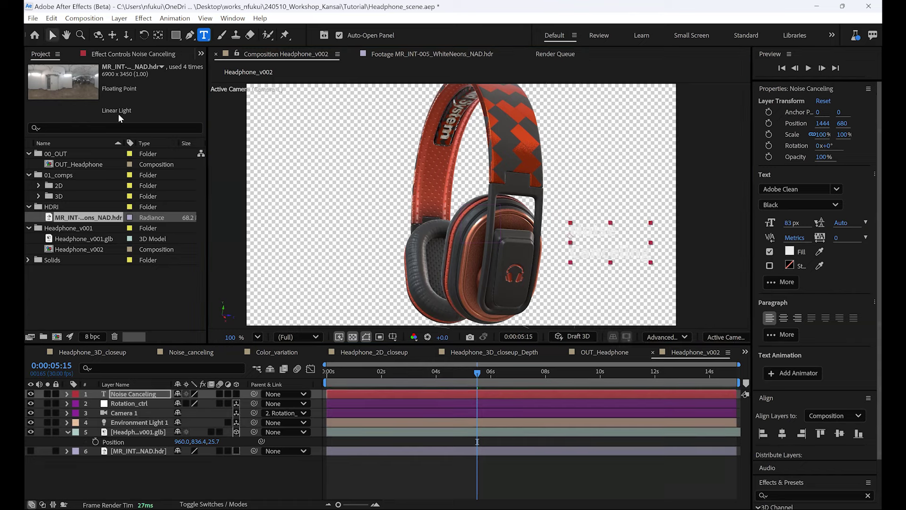
pyautogui.click(353, 337)
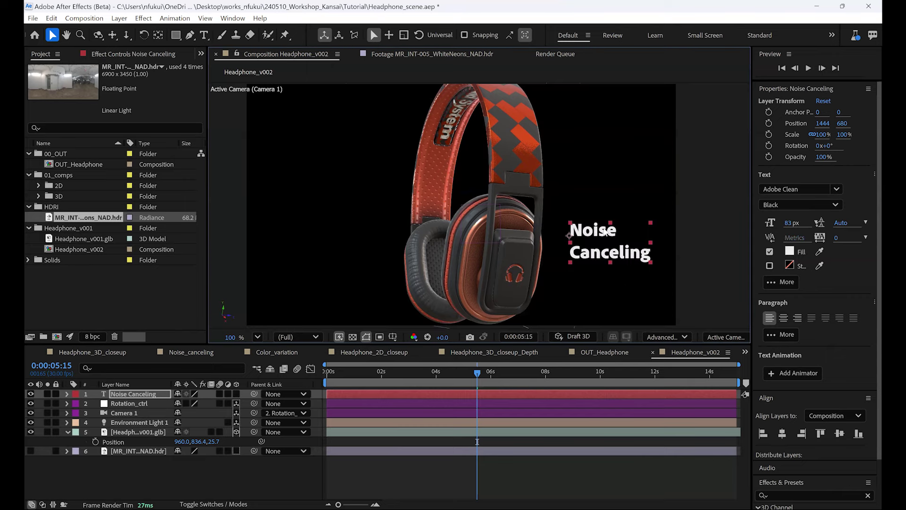
# Step: Make the Noise Canceling layer 3D and paste the headphone model's Position of 960, 836.4, 25.7 onto it
pyautogui.click(236, 394)
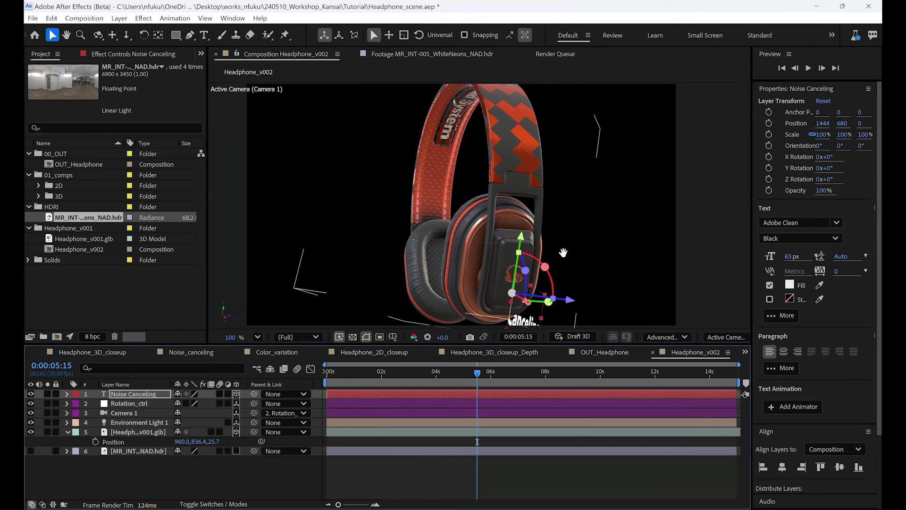
pyautogui.press('h')
pyautogui.moveTo(565, 259); pyautogui.dragTo(551, 178)
pyautogui.press('v')
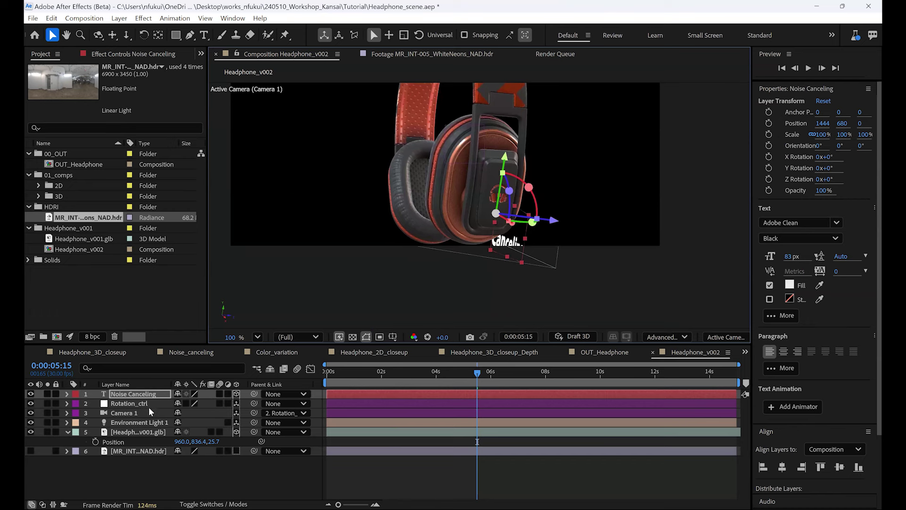
pyautogui.press('p')
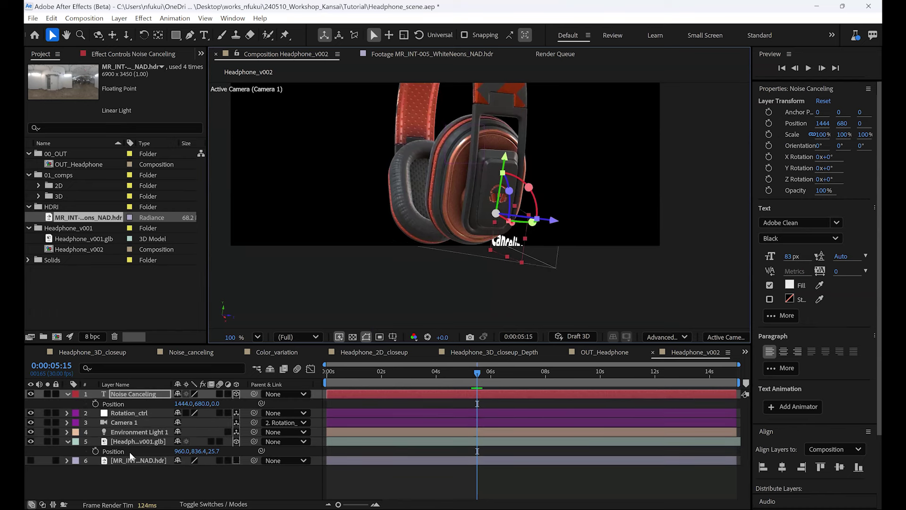
pyautogui.click(134, 441)
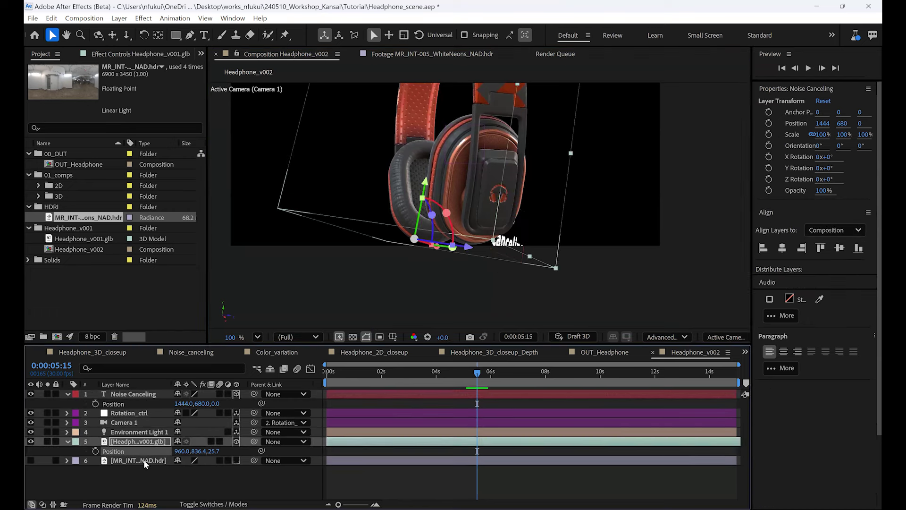
pyautogui.click(136, 403)
pyautogui.hotkey('ctrl', 'v')
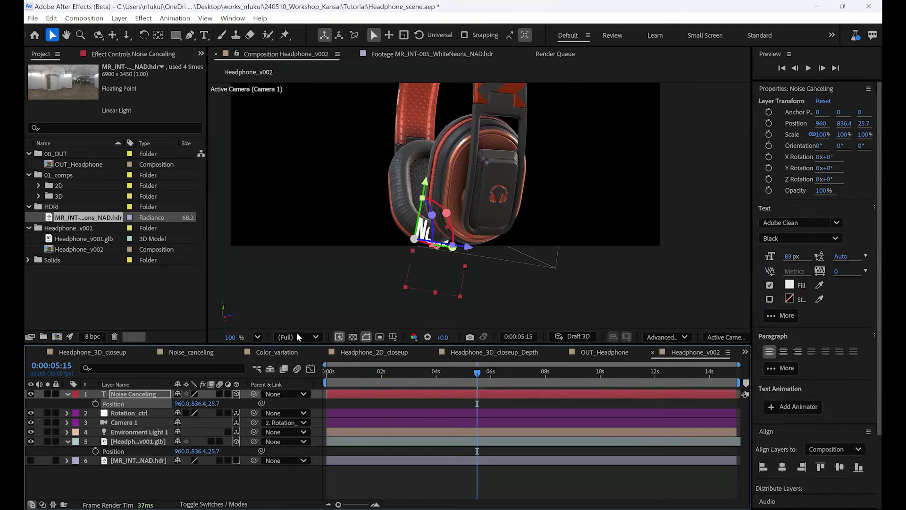
# Step: Using the Top view, move the Noise Canceling text to X 683 and Z -288.3, and return to the Active Camera view
pyautogui.click(727, 337)
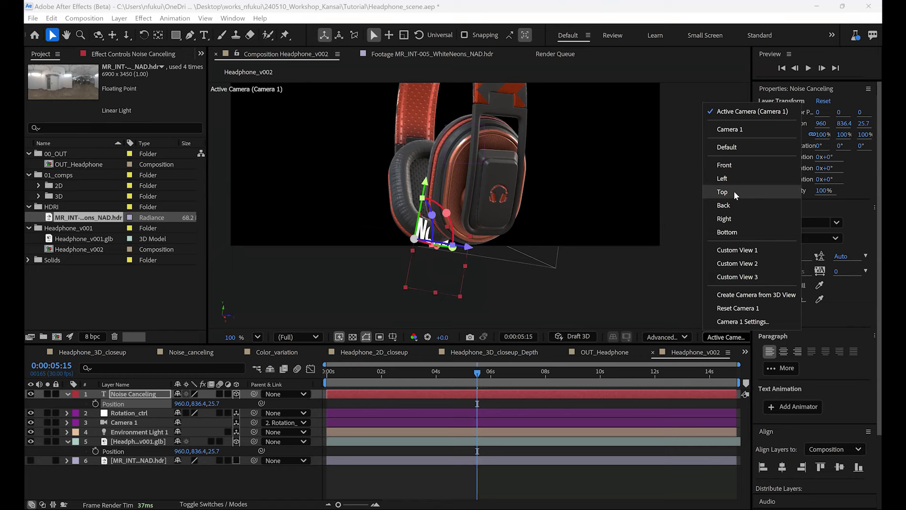
pyautogui.click(735, 191)
pyautogui.moveTo(519, 177); pyautogui.dragTo(647, 192)
pyautogui.press('h')
pyautogui.press('v')
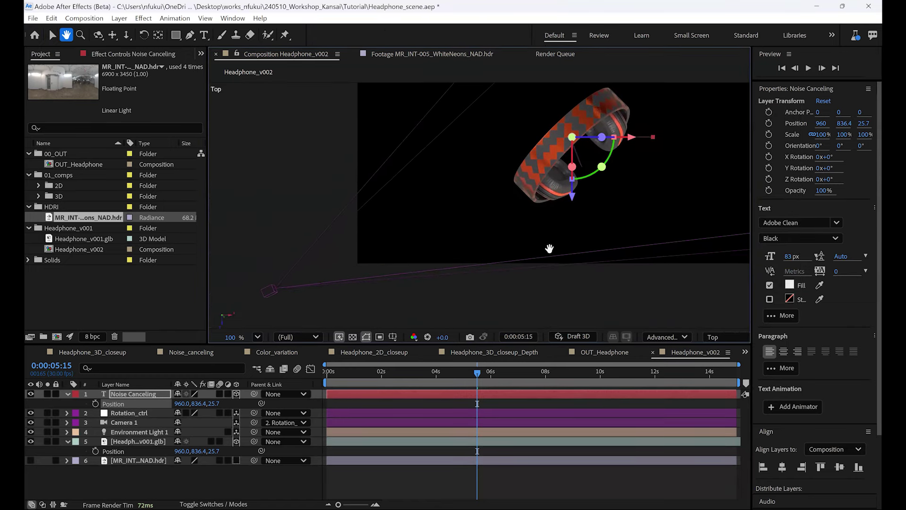
pyautogui.moveTo(555, 204); pyautogui.dragTo(531, 217, button='middle')
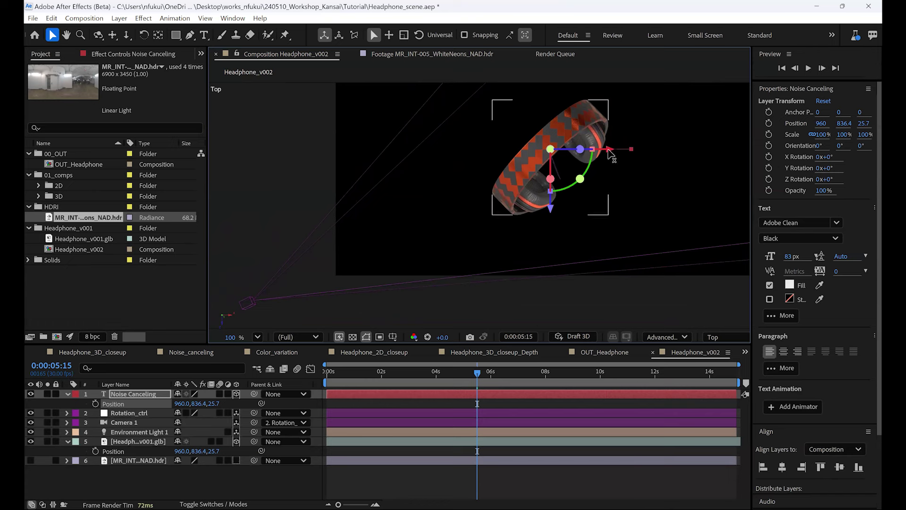
pyautogui.moveTo(608, 152); pyautogui.dragTo(552, 166)
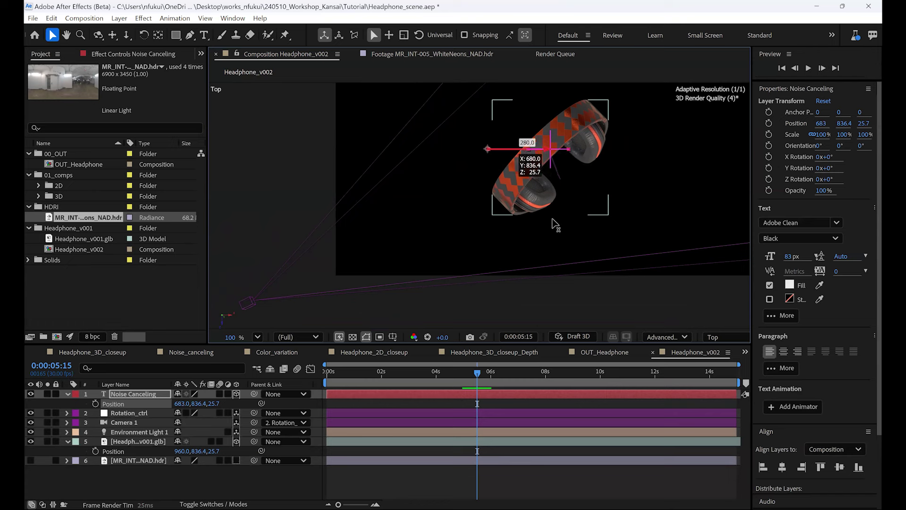
pyautogui.moveTo(491, 206); pyautogui.dragTo(512, 286)
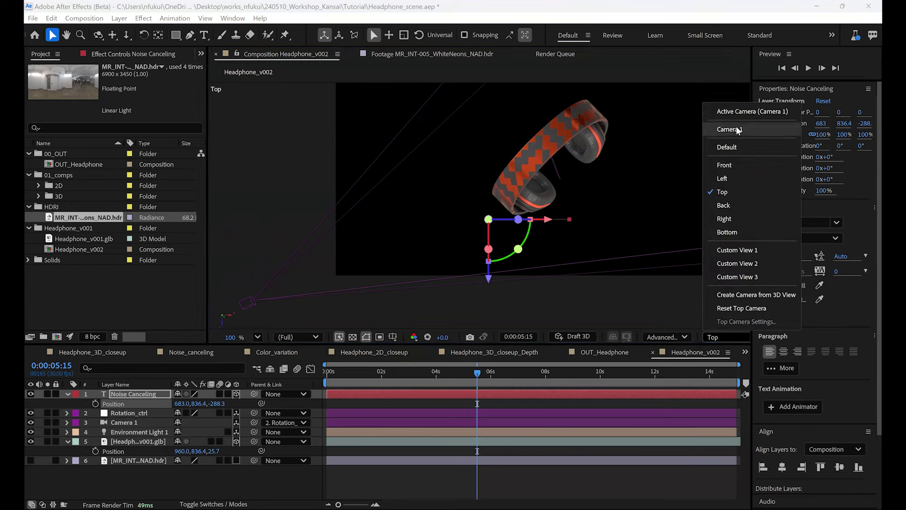
pyautogui.click(735, 116)
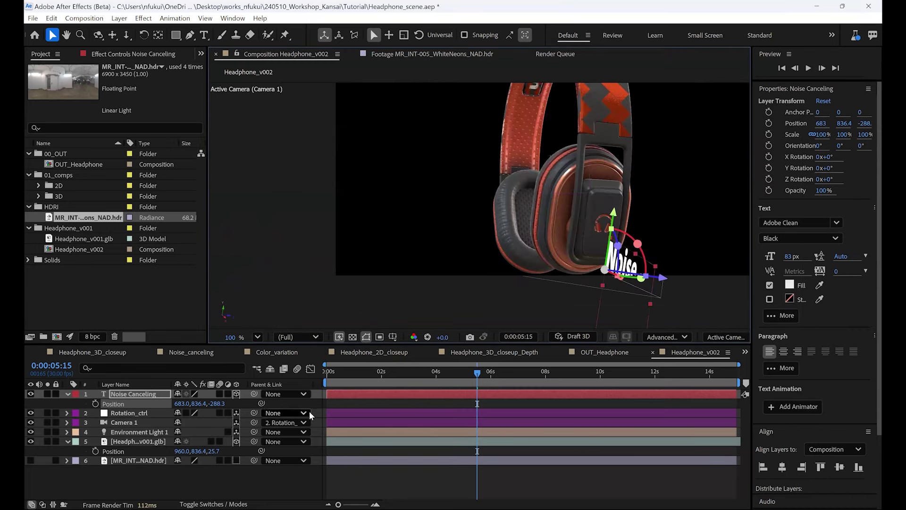
# Step: Rotate the Noise Canceling text to X 8°, Y 34° and Z -15°, and set its Y position to 720.4
pyautogui.press('r')
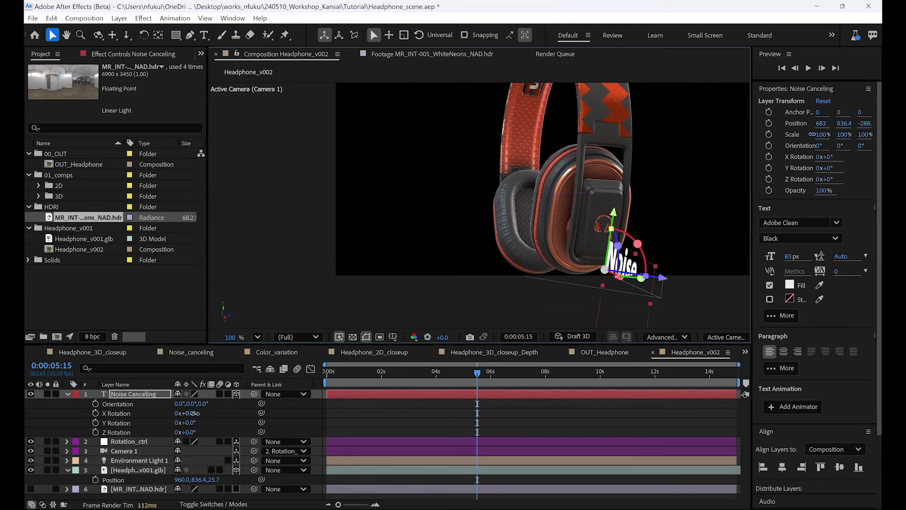
pyautogui.moveTo(189, 414); pyautogui.dragTo(129, 407)
pyautogui.hotkey('shift', 'p')
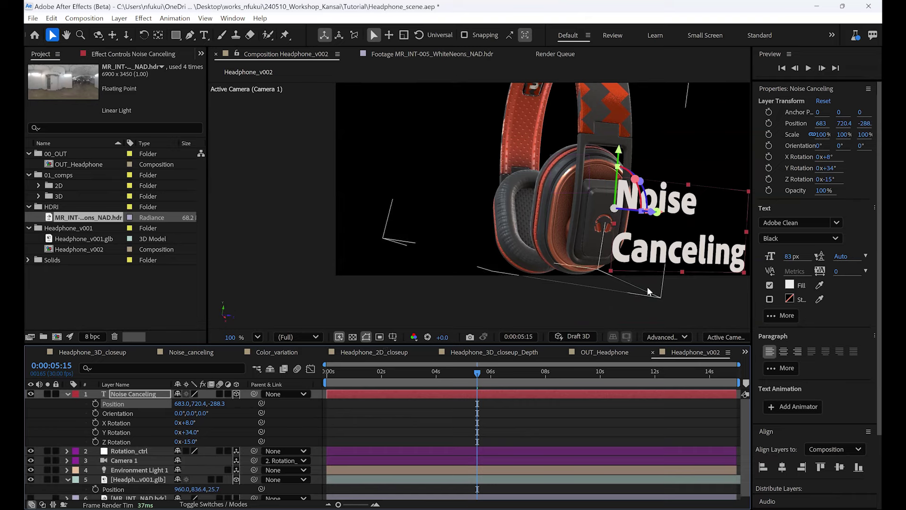
# Step: At 0:00:03:00, use the Left view to move the Noise Canceling text to 725.9, 711.5, -225.3, and return to the Active Camera view
pyautogui.moveTo(472, 375); pyautogui.dragTo(409, 360)
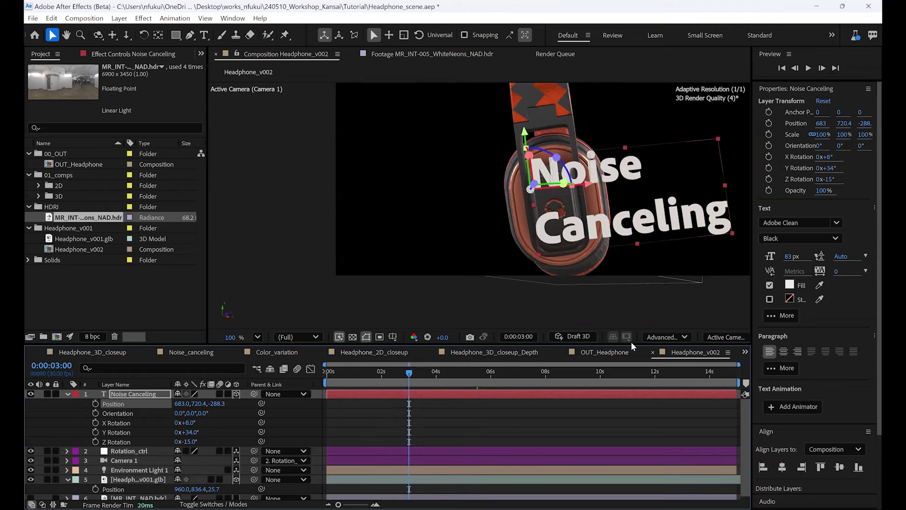
pyautogui.click(715, 337)
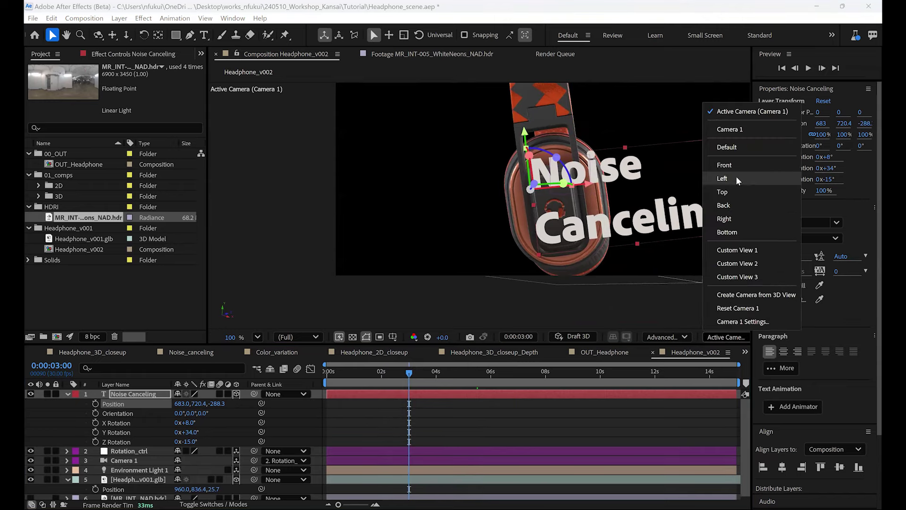
pyautogui.click(735, 166)
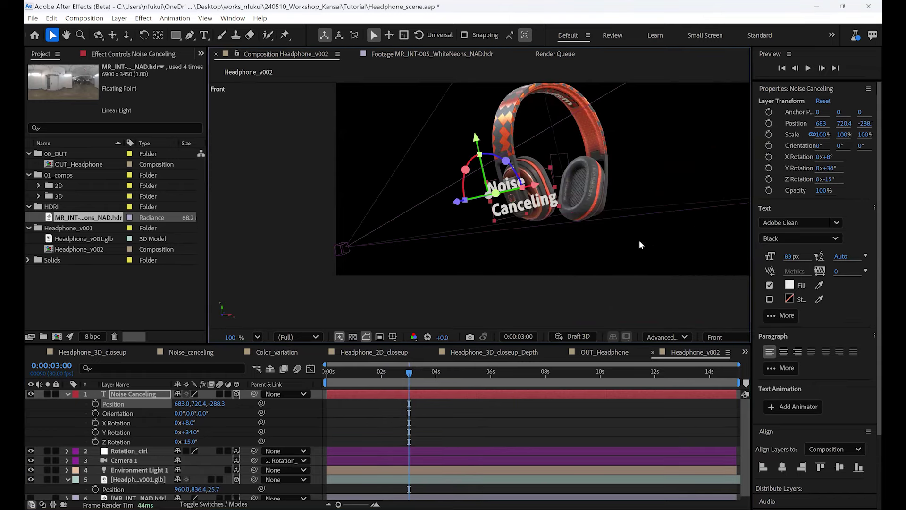
pyautogui.click(715, 337)
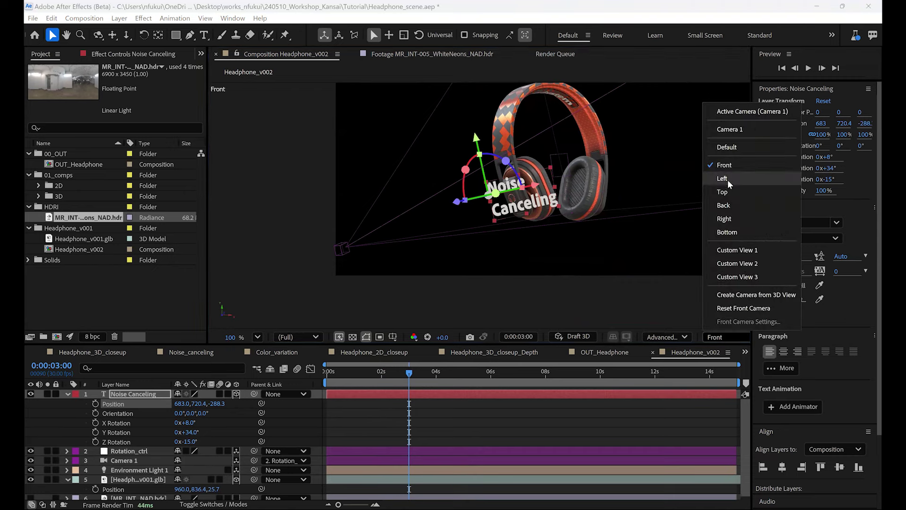
pyautogui.press('Return')
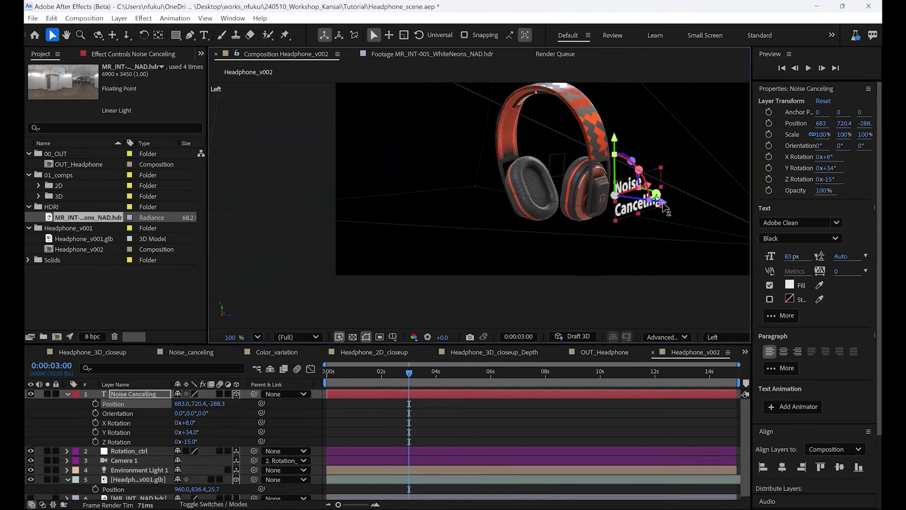
pyautogui.moveTo(663, 206); pyautogui.dragTo(647, 204)
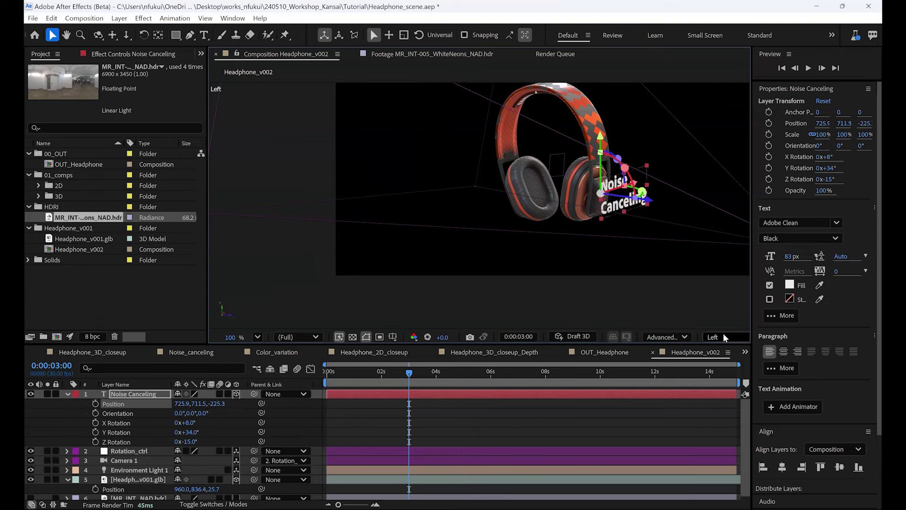
pyautogui.click(723, 337)
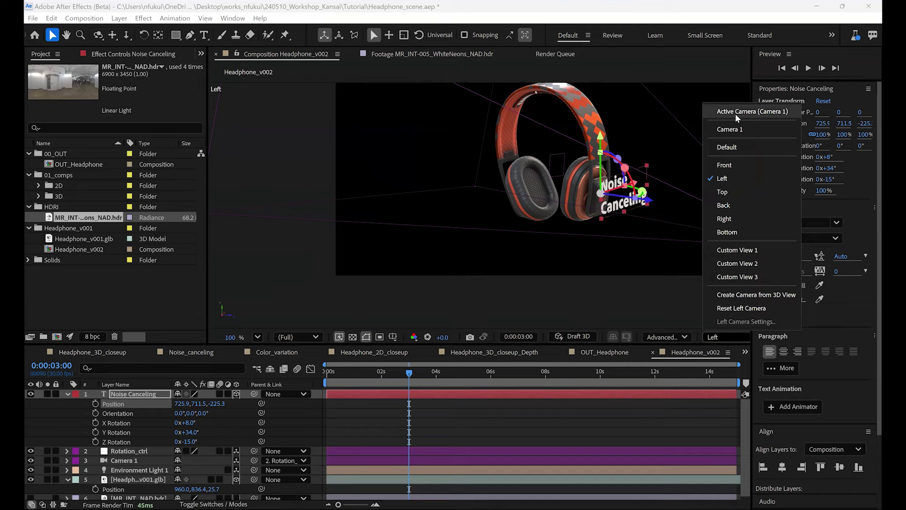
pyautogui.click(736, 114)
# Step: At 0:00:03:08, move the Noise Canceling text beside the ear cup to X 838.9 and Z -269.3
pyautogui.click(420, 371)
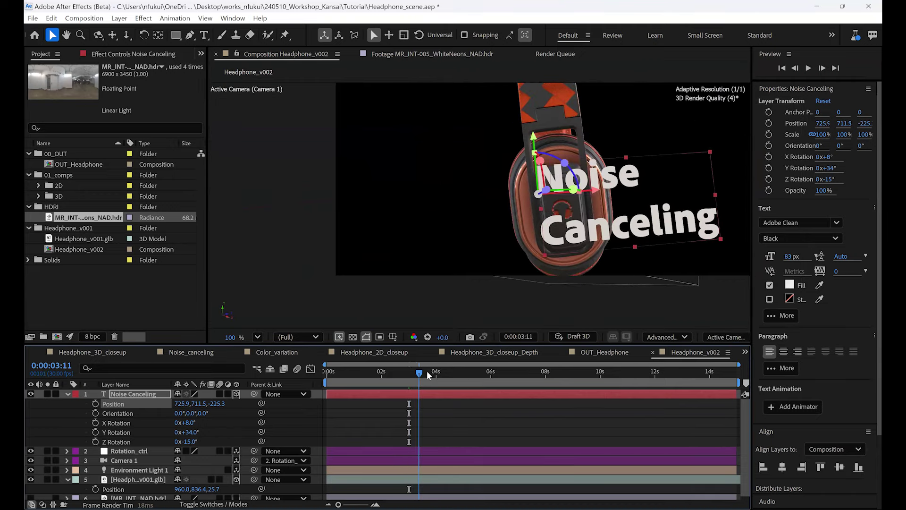
pyautogui.moveTo(427, 372)
pyautogui.mouseDown()
pyautogui.moveTo(459, 371)
pyautogui.moveTo(380, 388)
pyautogui.moveTo(418, 383)
pyautogui.mouseUp()
pyautogui.press('h')
pyautogui.moveTo(609, 246); pyautogui.dragTo(524, 273)
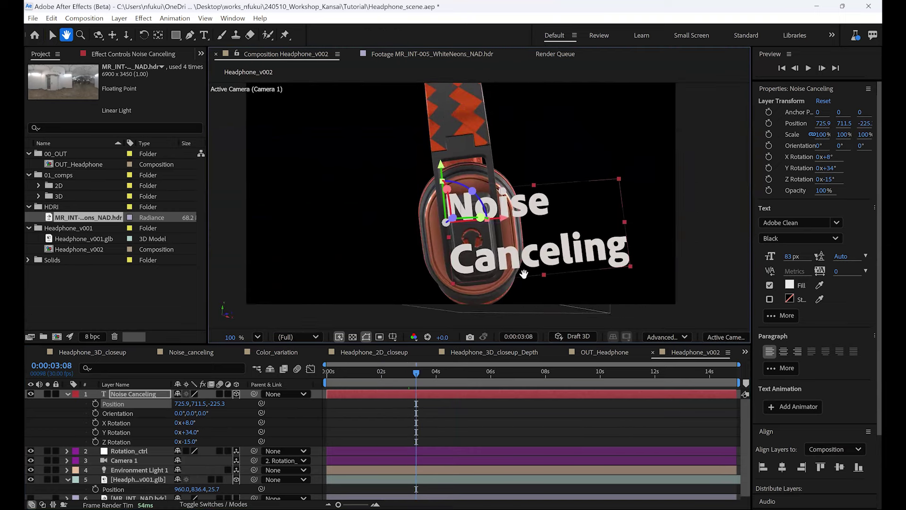
pyautogui.press('v')
pyautogui.moveTo(182, 405); pyautogui.dragTo(246, 395)
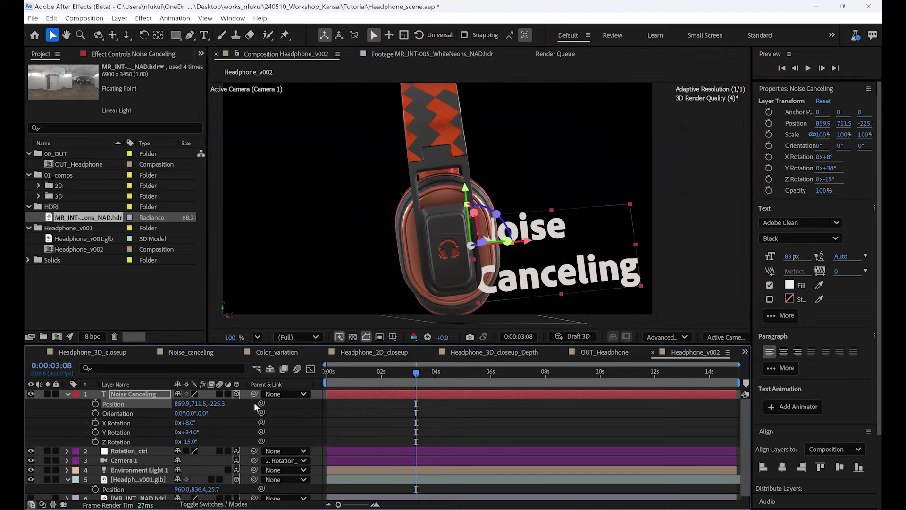
pyautogui.hotkey('ctrl', 'z')
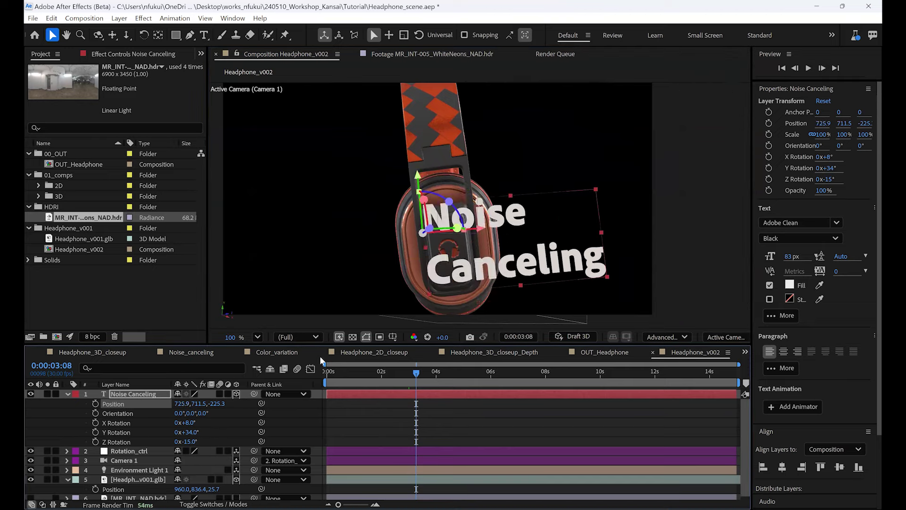
pyautogui.moveTo(216, 404); pyautogui.dragTo(174, 405)
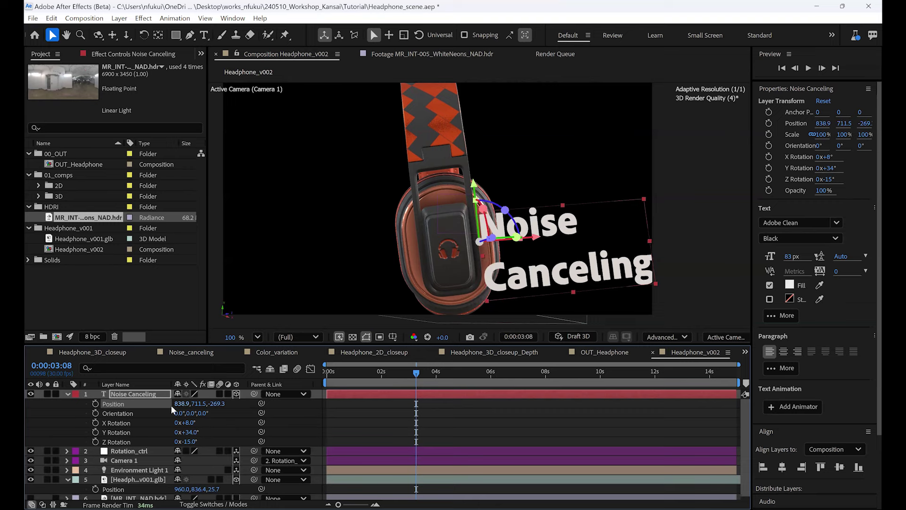
# Step: Set the Noise Canceling text's font size to 50 px, deselect the layer and check the framing around 0:00:03:07
pyautogui.click(791, 256)
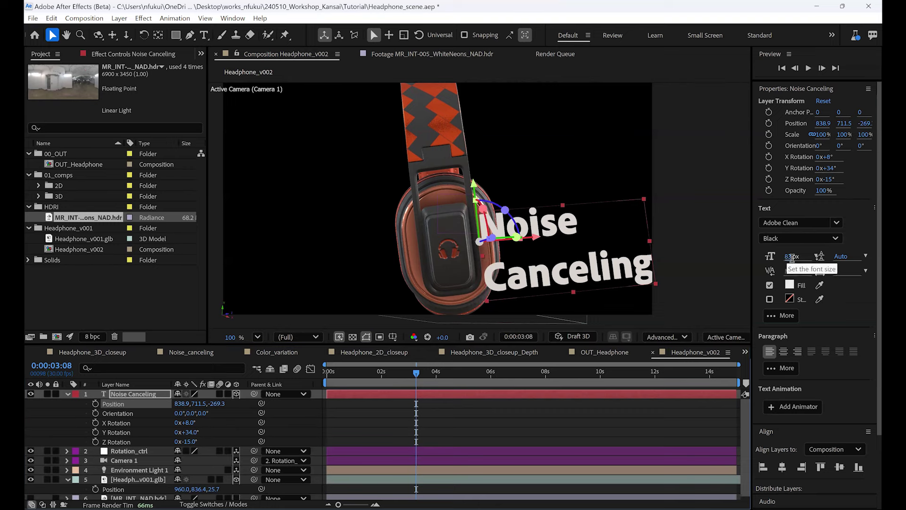
pyautogui.write('50')
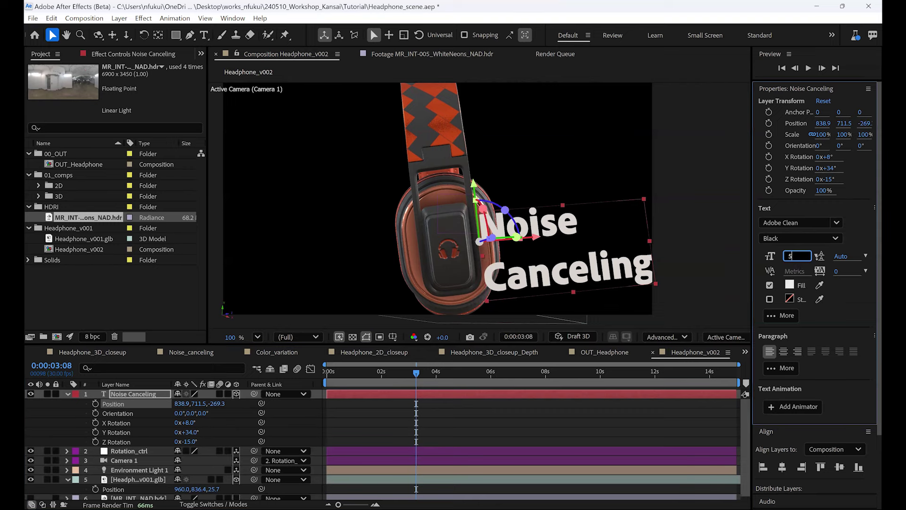
pyautogui.press('Return')
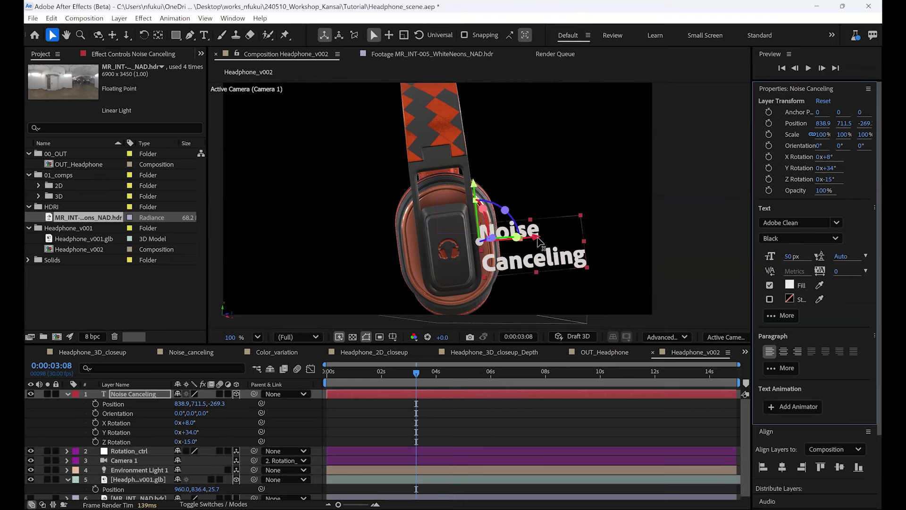
pyautogui.click(395, 418)
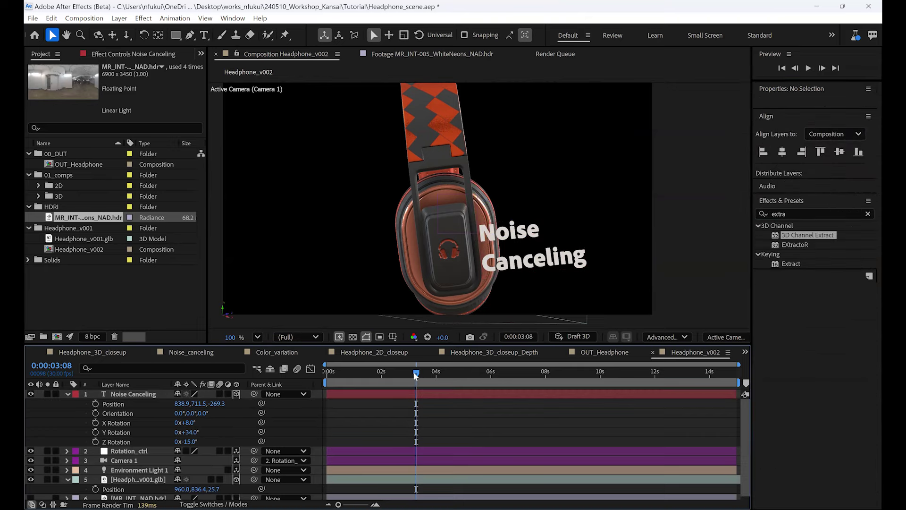
pyautogui.moveTo(413, 372)
pyautogui.mouseDown()
pyautogui.moveTo(355, 385)
pyautogui.moveTo(466, 377)
pyautogui.moveTo(413, 388)
pyautogui.mouseUp()
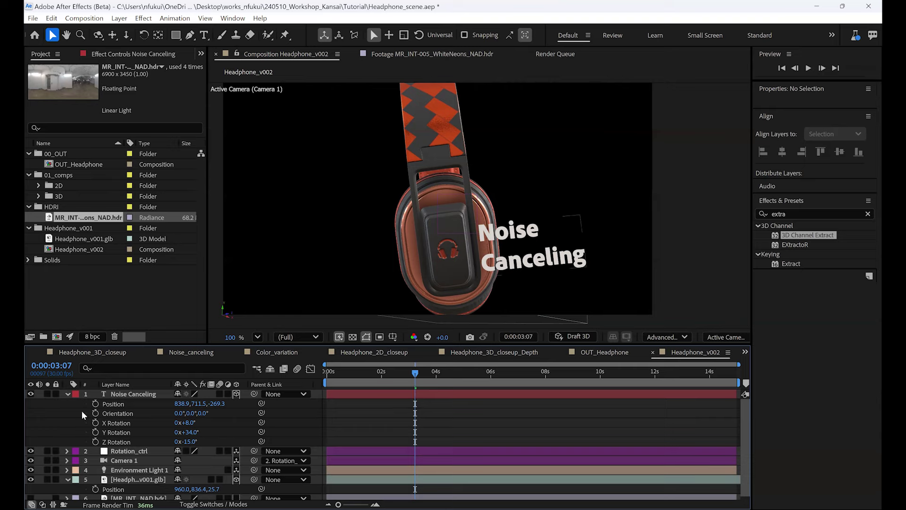
# Step: Create a new composition named text_noise with a width and height of 1024 px
pyautogui.click(132, 394)
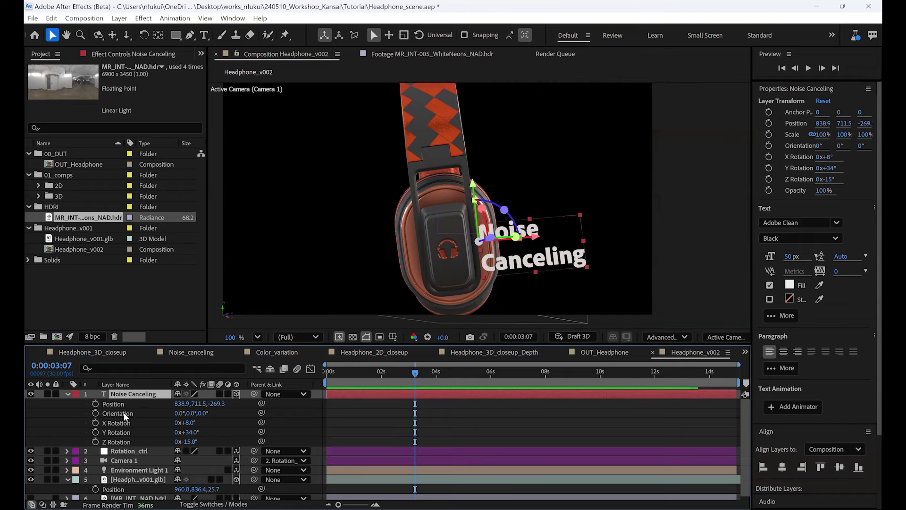
pyautogui.hotkey('ctrl', 'k')
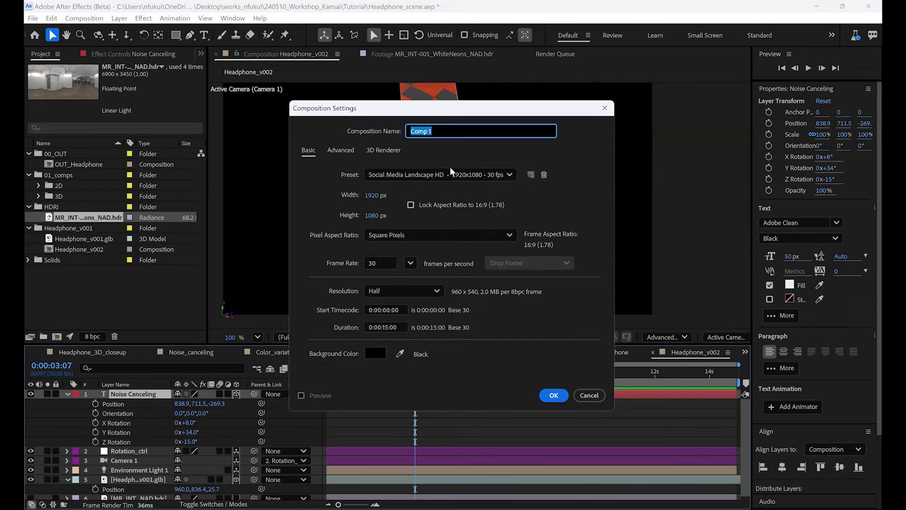
pyautogui.write('text_n')
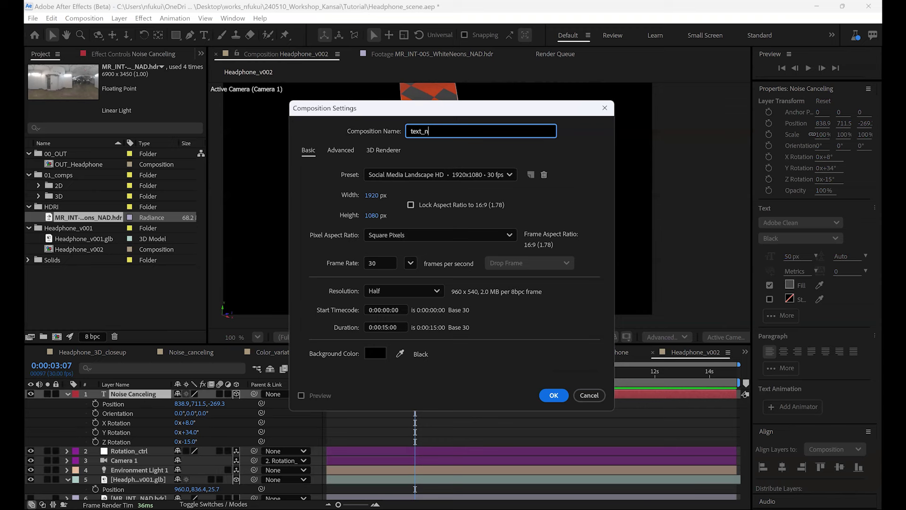
pyautogui.write('oise')
pyautogui.click(373, 196)
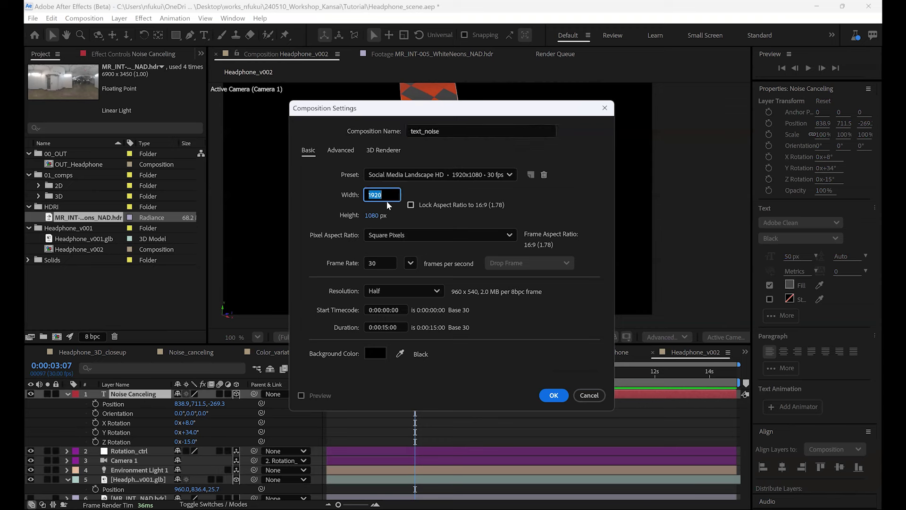
pyautogui.write('1024')
pyautogui.press('Tab')
pyautogui.write('1024')
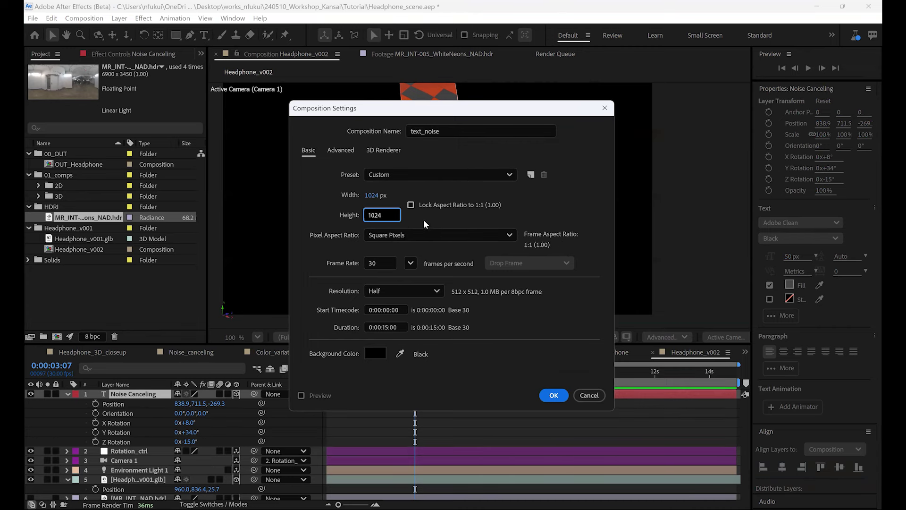
pyautogui.click(550, 399)
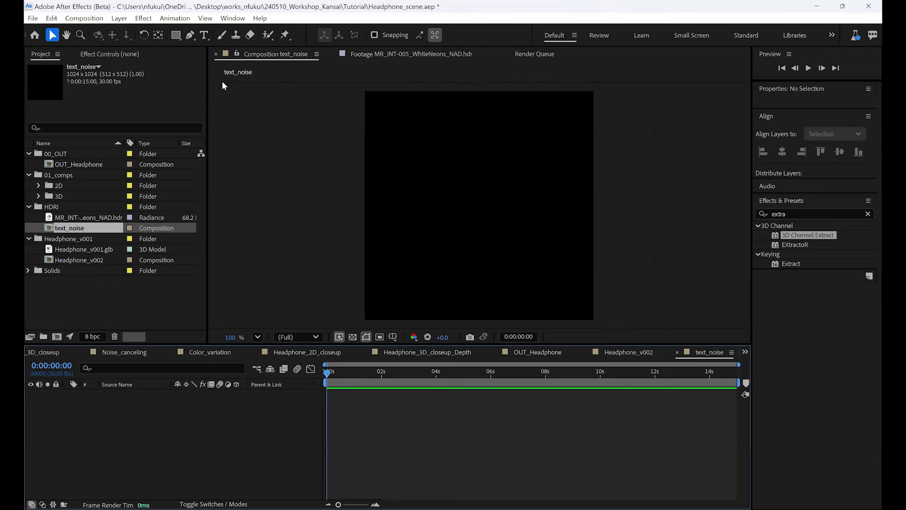
# Step: Add a two-line text layer reading "Noise Canceling" in the text_noise composition
pyautogui.click(204, 35)
pyautogui.click(444, 238)
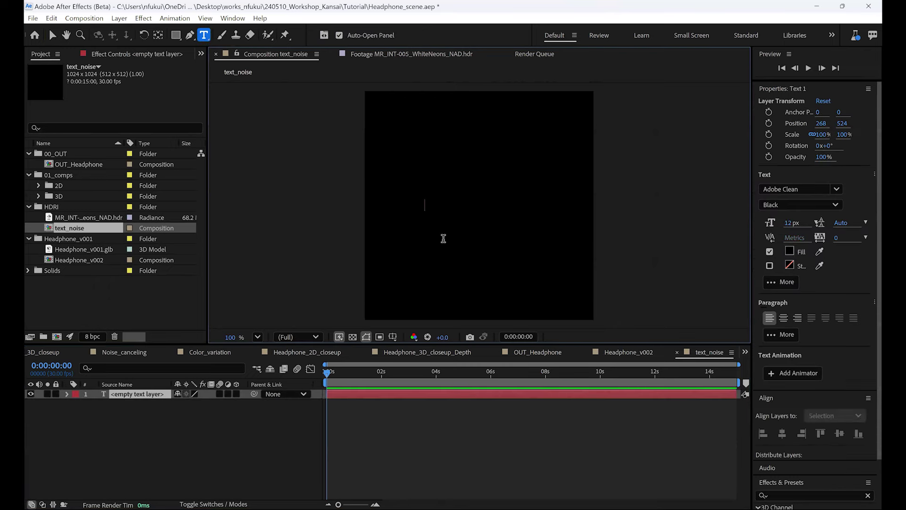
pyautogui.write('Noi')
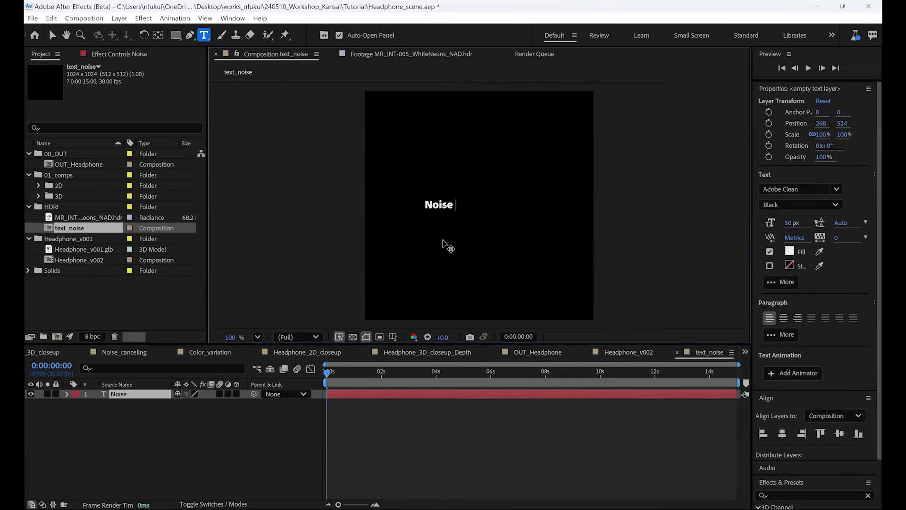
pyautogui.write('se')
pyautogui.press('Return')
pyautogui.write('Canceling')
pyautogui.hotkey('ctrl', 'Return')
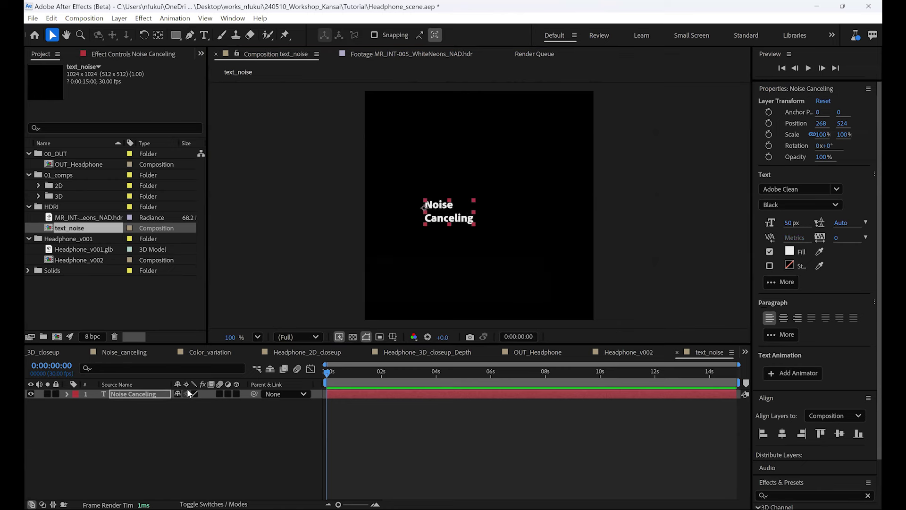
# Step: Set the new Noise Canceling text's font size to 100 px and its scale to 165%
pyautogui.click(789, 226)
pyautogui.write('100')
pyautogui.press('Return')
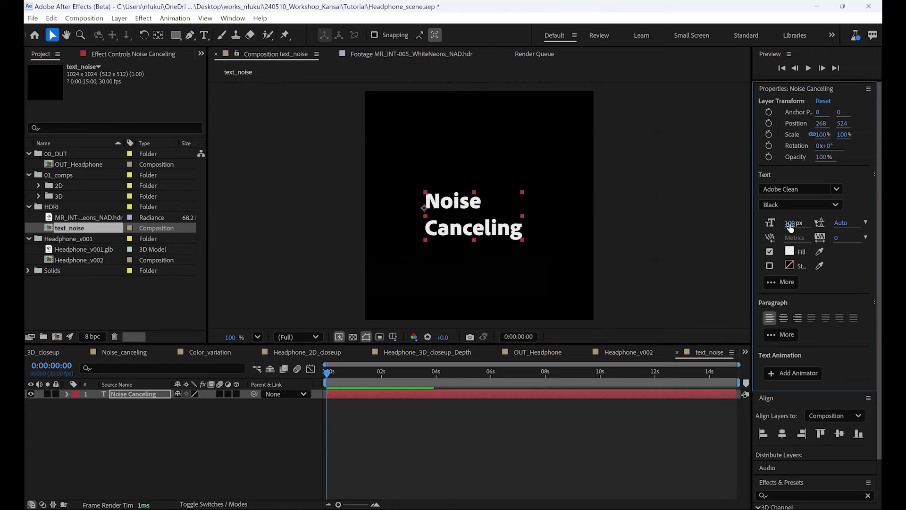
pyautogui.press('p')
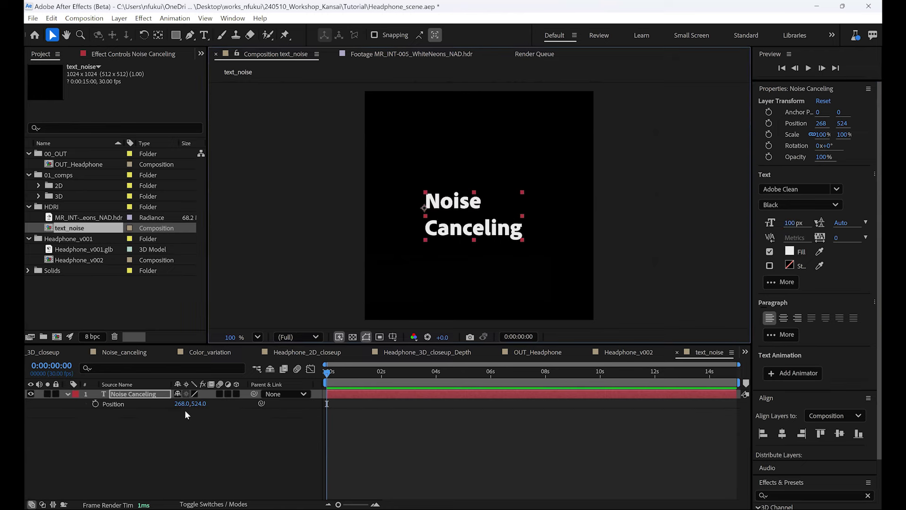
pyautogui.hotkey('shift', 's')
pyautogui.moveTo(208, 413); pyautogui.dragTo(250, 406)
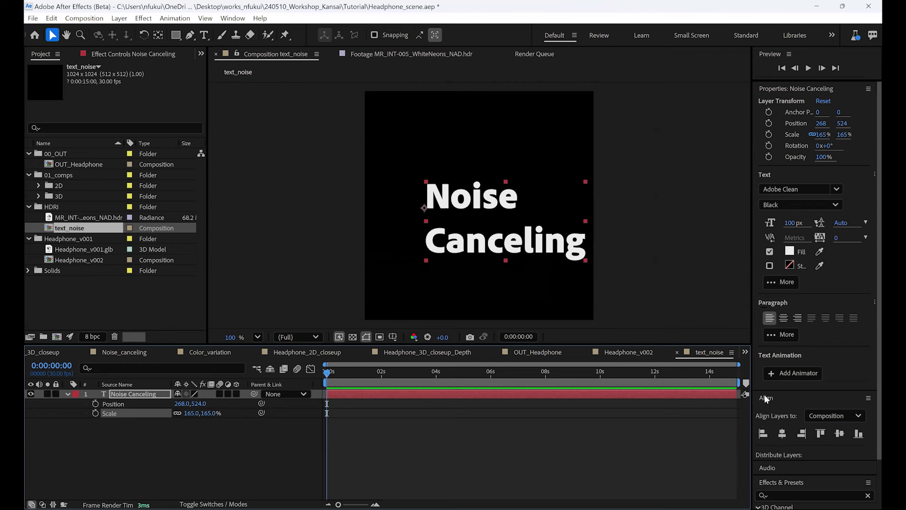
# Step: Center the Noise Canceling text horizontally and vertically in the composition and select all its characters for editing
pyautogui.click(782, 433)
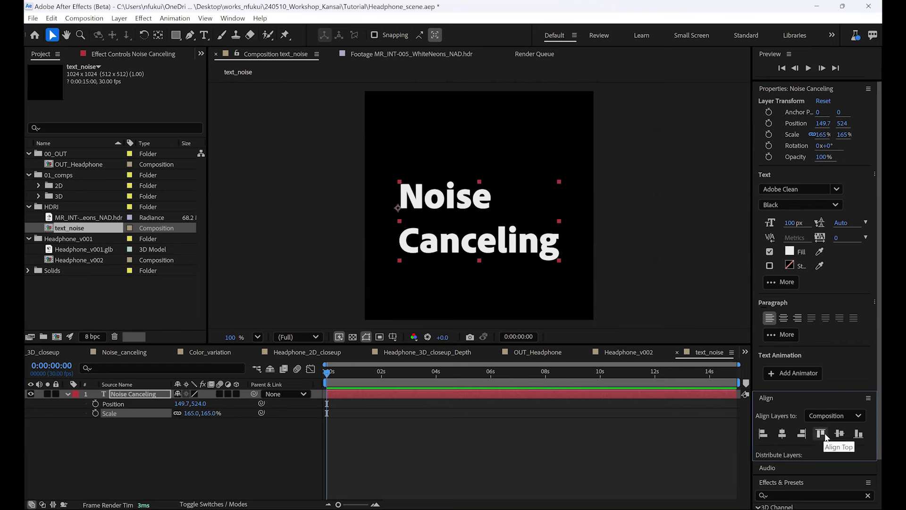
pyautogui.click(839, 433)
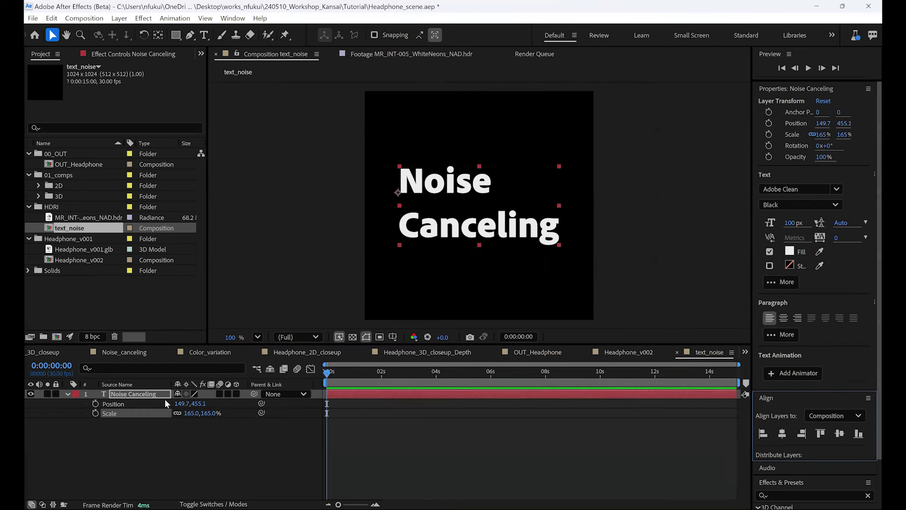
pyautogui.click(151, 395)
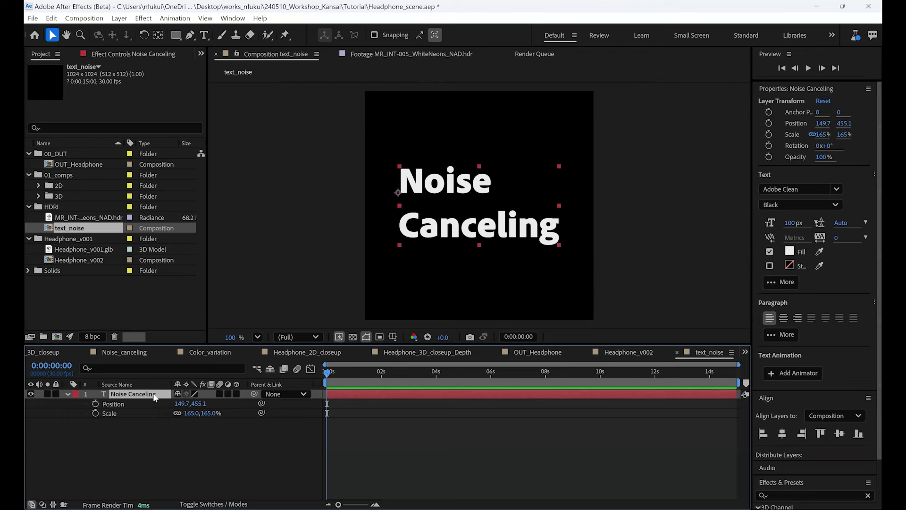
pyautogui.doubleClick(155, 398)
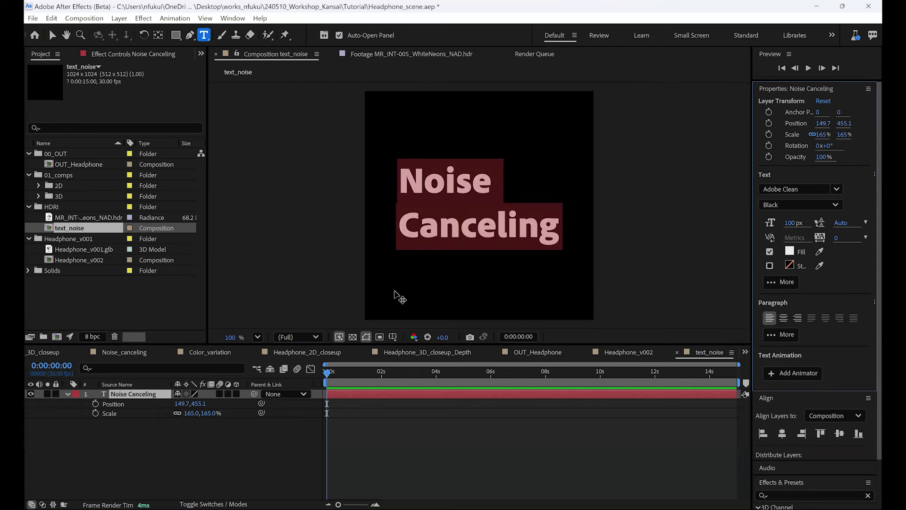
# Step: Tighten the line spacing of the Noise Canceling text to 82 px and finish editing the text
pyautogui.hotkey('alt', 'Up')
pyautogui.hotkey('alt', 'Up')
pyautogui.hotkey('alt', 'Up')
pyautogui.hotkey('alt', 'Up')
pyautogui.hotkey('alt', 'Up')
pyautogui.hotkey('alt', 'Up')
pyautogui.hotkey('alt', 'Up')
pyautogui.hotkey('alt', 'Up')
pyautogui.hotkey('alt', 'Up')
pyautogui.hotkey('alt', 'Up')
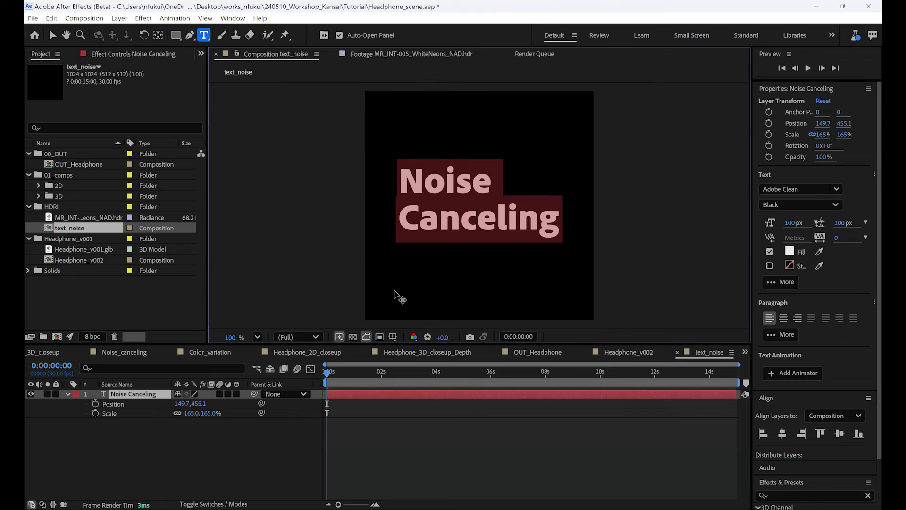
pyautogui.hotkey('alt', 'Up')
pyautogui.hotkey('alt', 'Up')
pyautogui.hotkey('alt', 'Up')
pyautogui.hotkey('alt', 'Up')
pyautogui.hotkey('alt', 'Up')
pyautogui.hotkey('alt', 'Up')
pyautogui.hotkey('alt', 'Up')
pyautogui.hotkey('alt', 'Up')
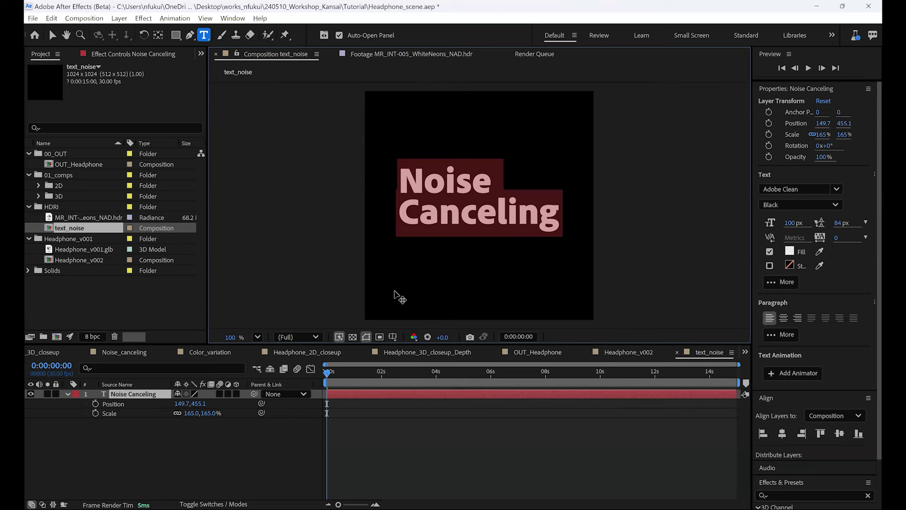
pyautogui.hotkey('alt', 'Up')
pyautogui.press('Escape')
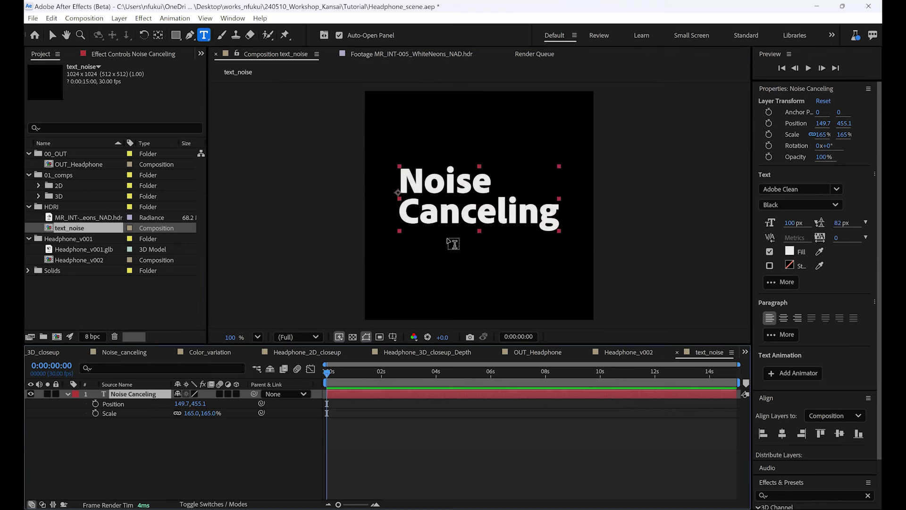
# Step: Center the Noise Canceling text layer horizontally and vertically in the text_noise composition, deselect it, and return to the Selection tool
pyautogui.click(782, 435)
pyautogui.click(839, 434)
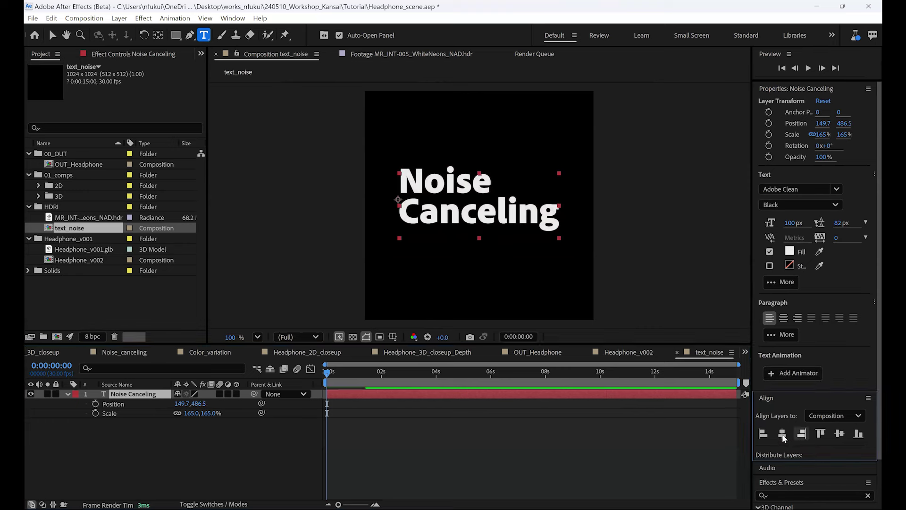
pyautogui.click(222, 457)
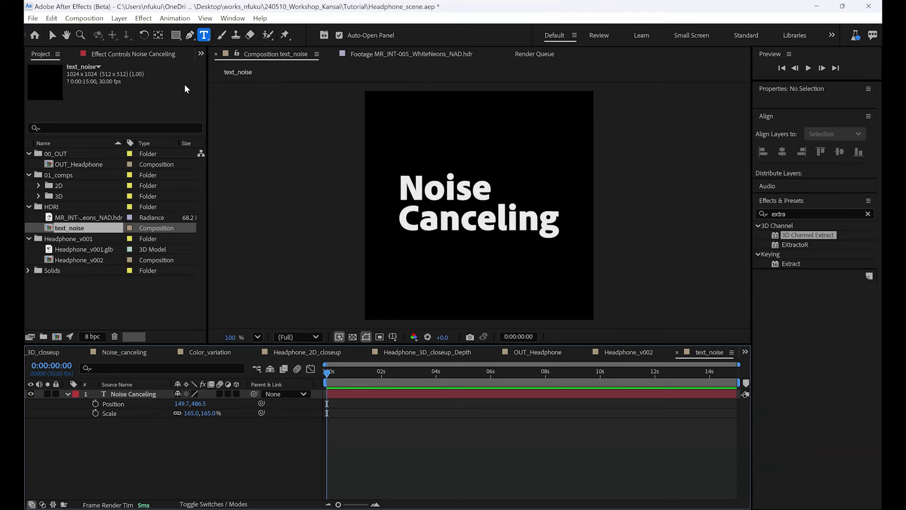
pyautogui.click(54, 35)
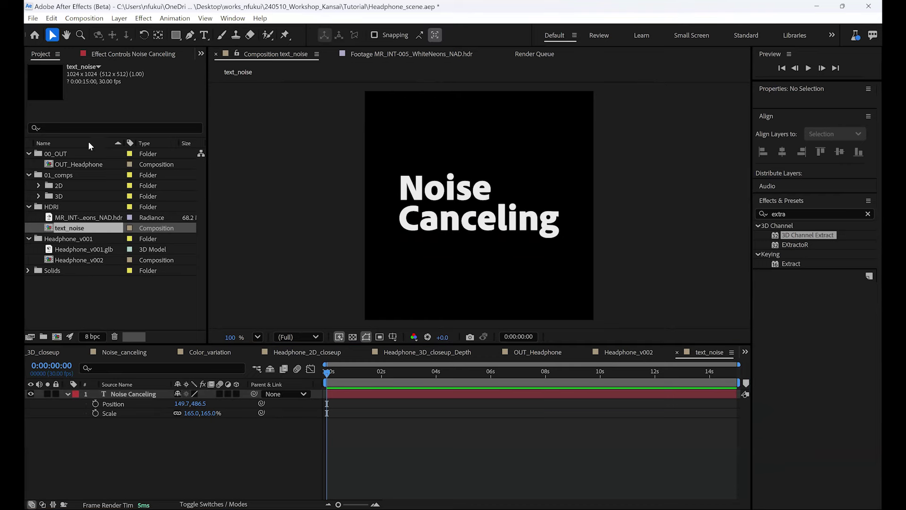
# Step: Add the text_noise composition to Headphone_v002 below the Noise Canceling layer and make it a 3D layer
pyautogui.doubleClick(84, 259)
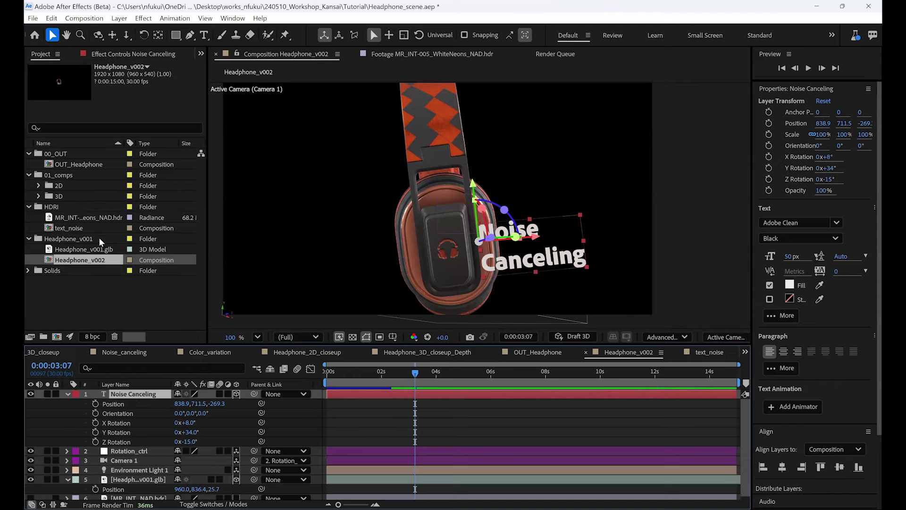
pyautogui.click(68, 227)
pyautogui.click(237, 451)
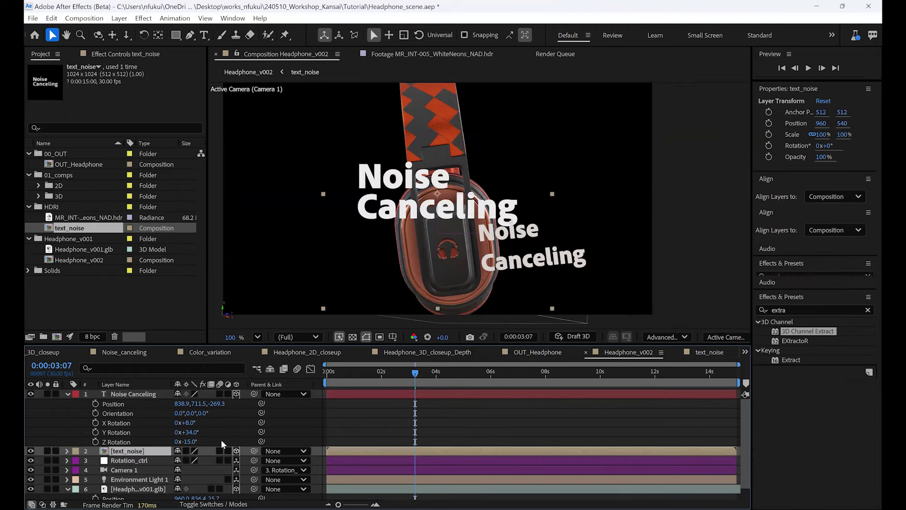
# Step: Copy the Position value of the Noise Canceling layer to the text_noise layer
pyautogui.click(130, 403)
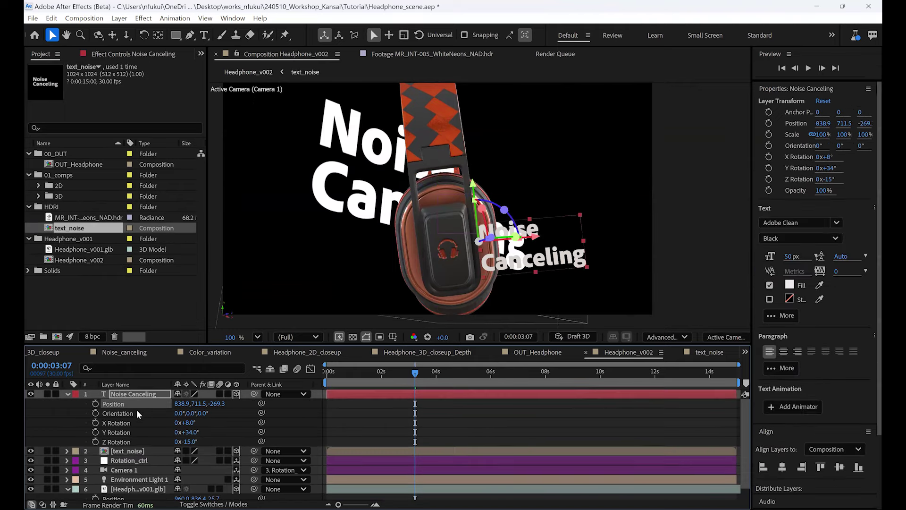
pyautogui.click(140, 451)
pyautogui.press('p')
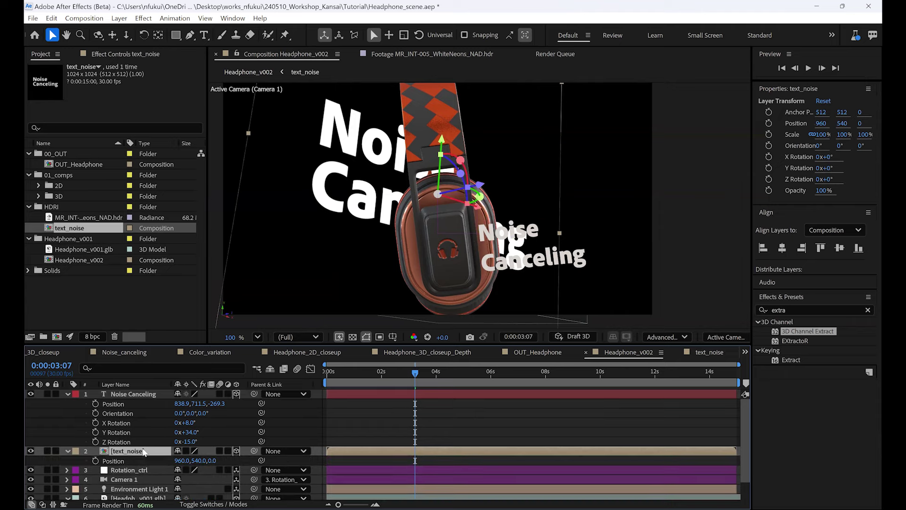
pyautogui.click(154, 459)
pyautogui.hotkey('ctrl', 'v')
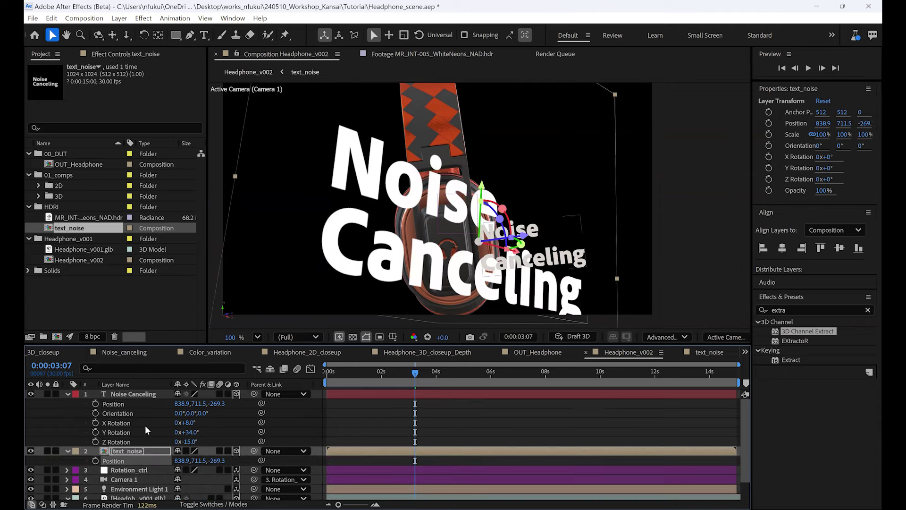
# Step: Copy the X, Y and Z Rotation values of the Noise Canceling layer to the text_noise layer
pyautogui.click(157, 454)
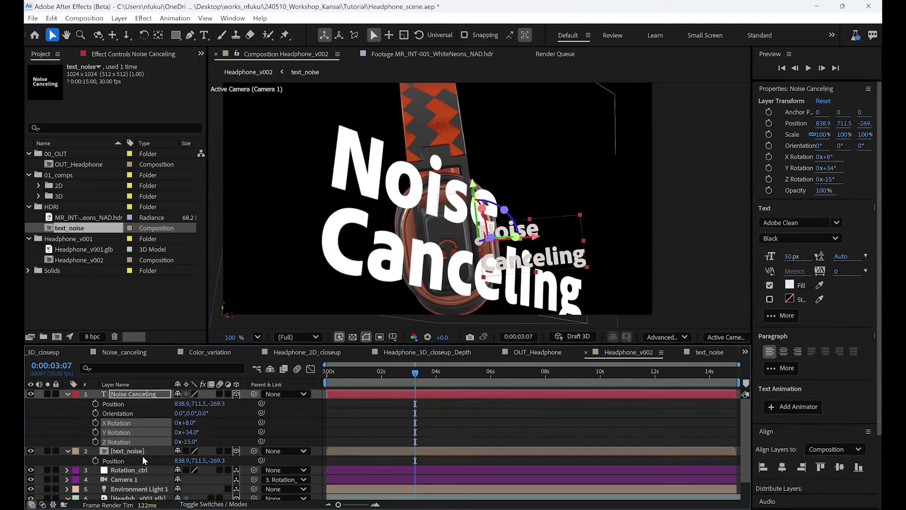
pyautogui.click(157, 462)
pyautogui.press('r')
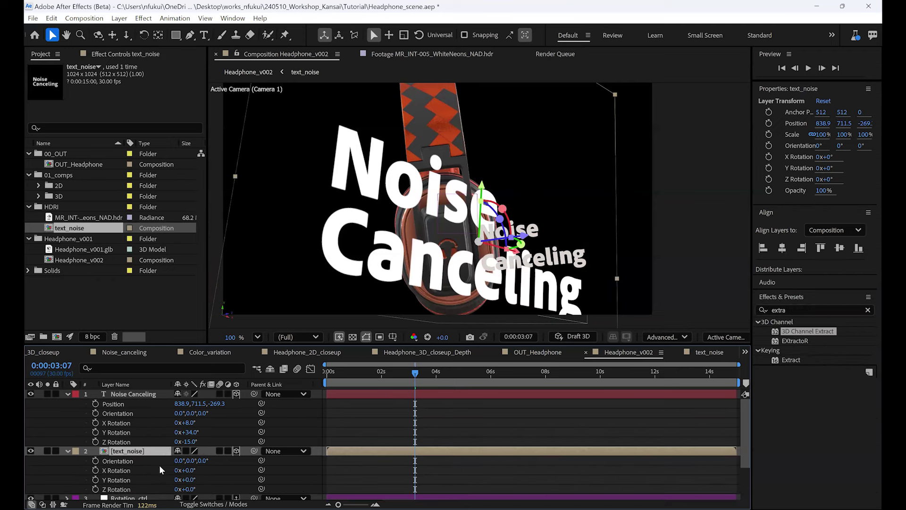
pyautogui.click(136, 470)
pyautogui.keyDown('shift'); pyautogui.click(142, 487); pyautogui.keyUp('shift')
pyautogui.hotkey('ctrl', 'v')
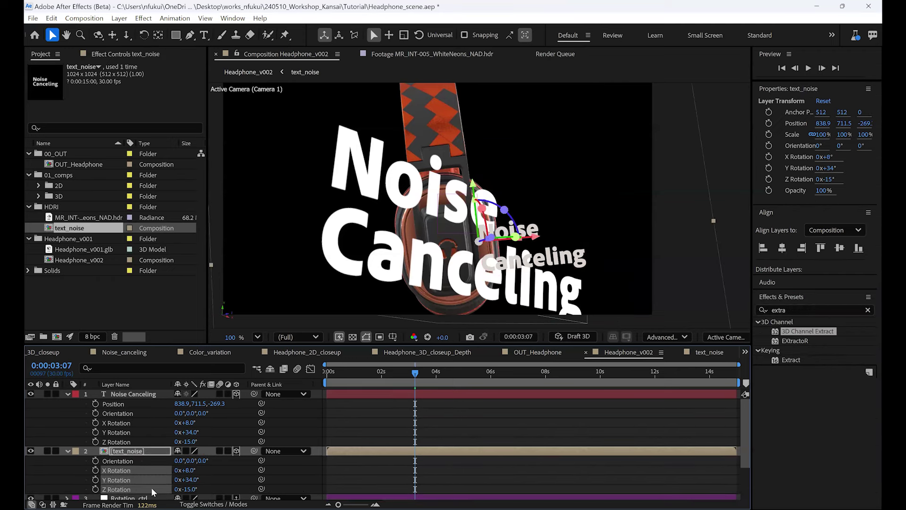
# Step: Scale the text_noise layer to 34%
pyautogui.click(137, 395)
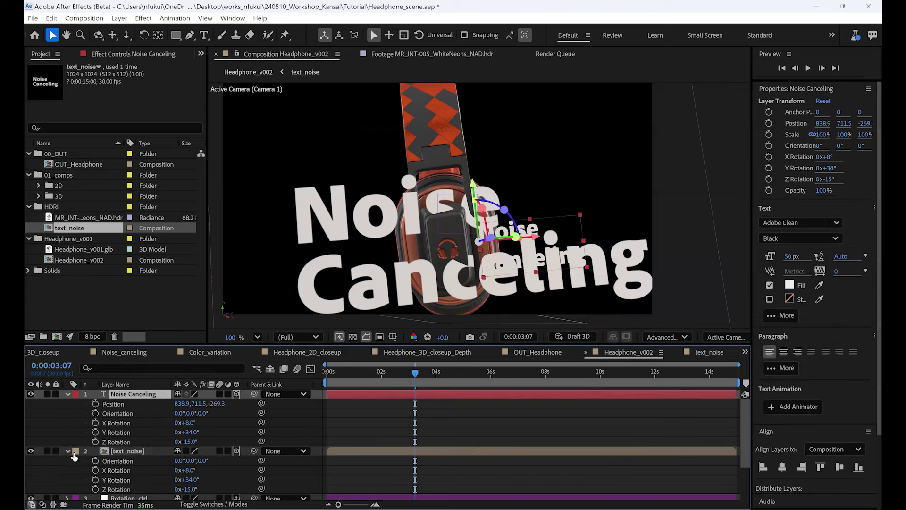
pyautogui.click(124, 451)
pyautogui.press('s')
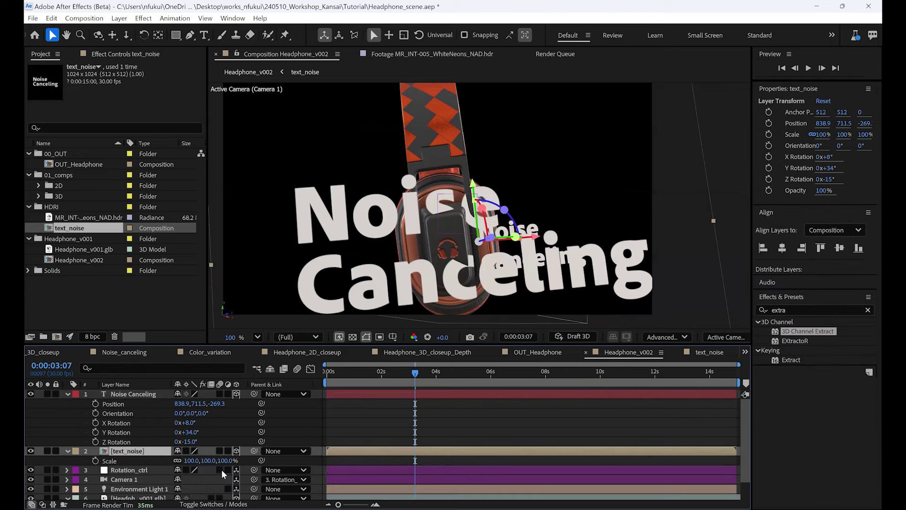
pyautogui.moveTo(229, 463); pyautogui.dragTo(196, 463)
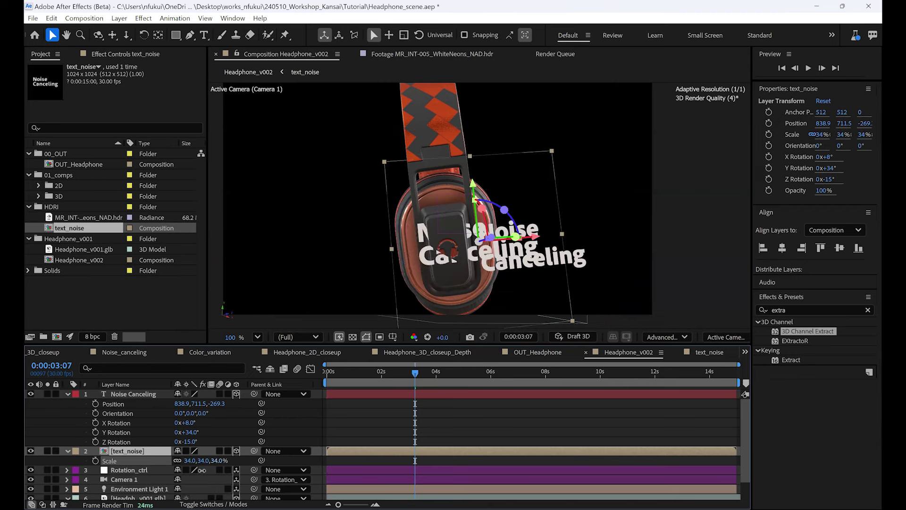
# Step: Move the text_noise layer to position 934.9, 711.5, -358.3 beside the ear cup and hide the original Noise Canceling layer
pyautogui.hotkey('shift', 'p')
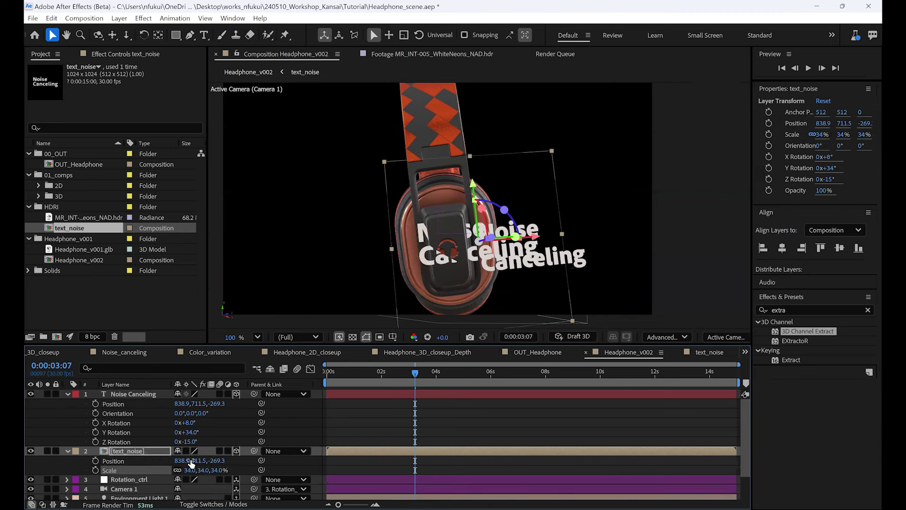
pyautogui.moveTo(180, 460)
pyautogui.mouseDown()
pyautogui.moveTo(222, 453)
pyautogui.moveTo(225, 467)
pyautogui.moveTo(172, 462)
pyautogui.moveTo(214, 465)
pyautogui.moveTo(179, 465)
pyautogui.mouseUp()
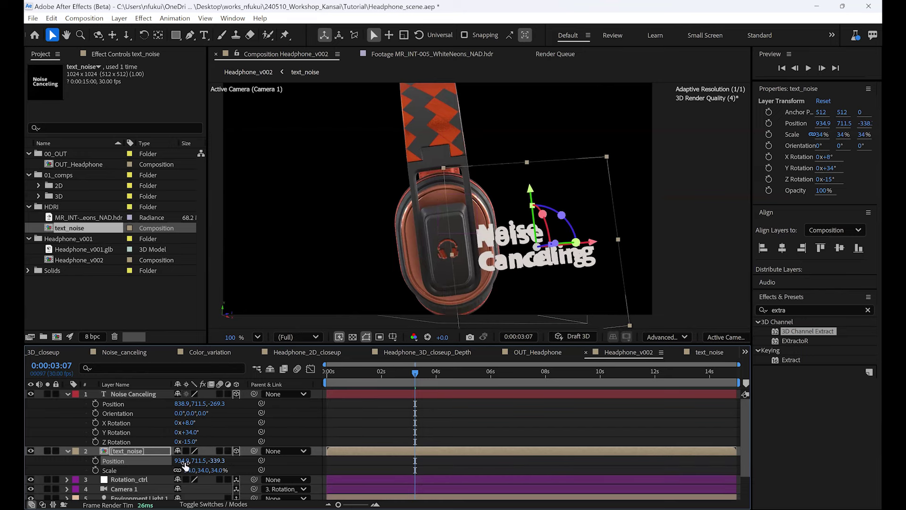
pyautogui.click(128, 452)
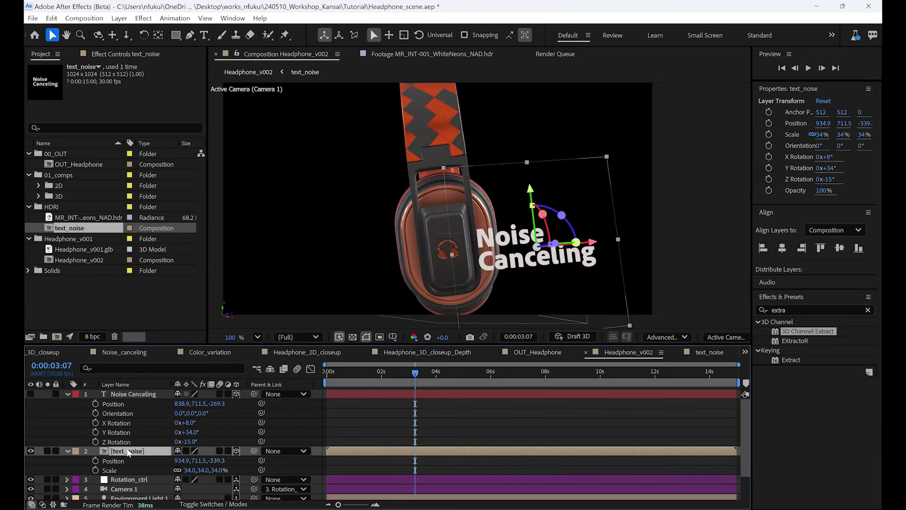
pyautogui.moveTo(216, 465); pyautogui.dragTo(207, 466)
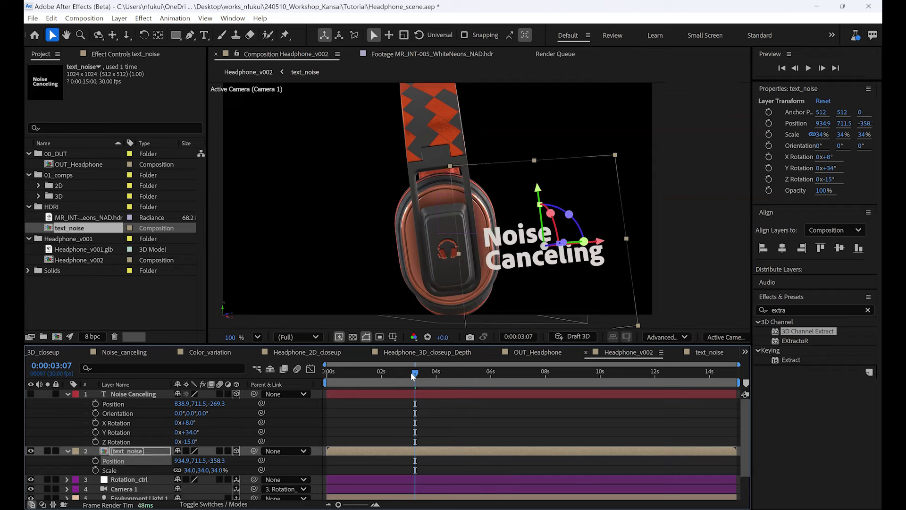
# Step: At 0:00:04:20, raise text_noise to position 931.6, 696.1, -358.1 and set its Y Rotation to 44.3°, then check it at 0:00:03:27
pyautogui.moveTo(411, 372); pyautogui.dragTo(453, 377)
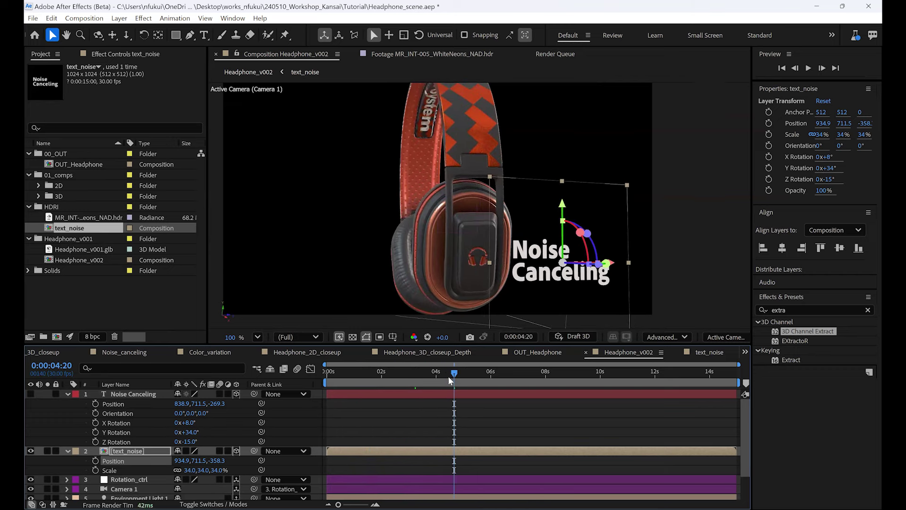
pyautogui.moveTo(564, 205); pyautogui.dragTo(566, 202)
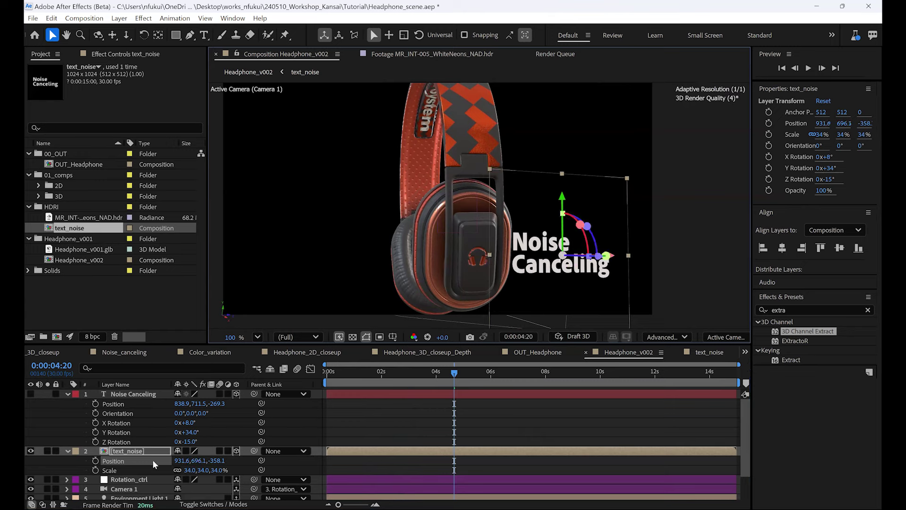
pyautogui.press('r')
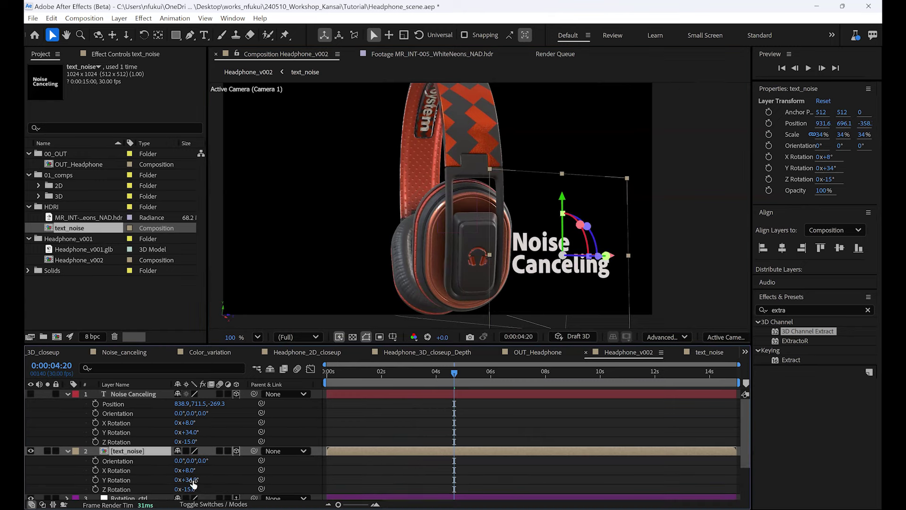
pyautogui.moveTo(191, 480); pyautogui.dragTo(250, 474)
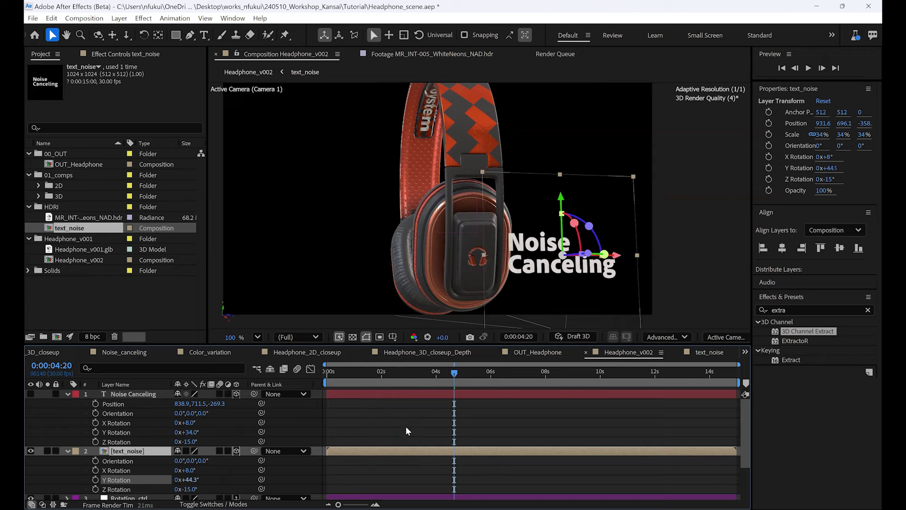
pyautogui.click(406, 426)
pyautogui.moveTo(446, 370); pyautogui.dragTo(431, 386)
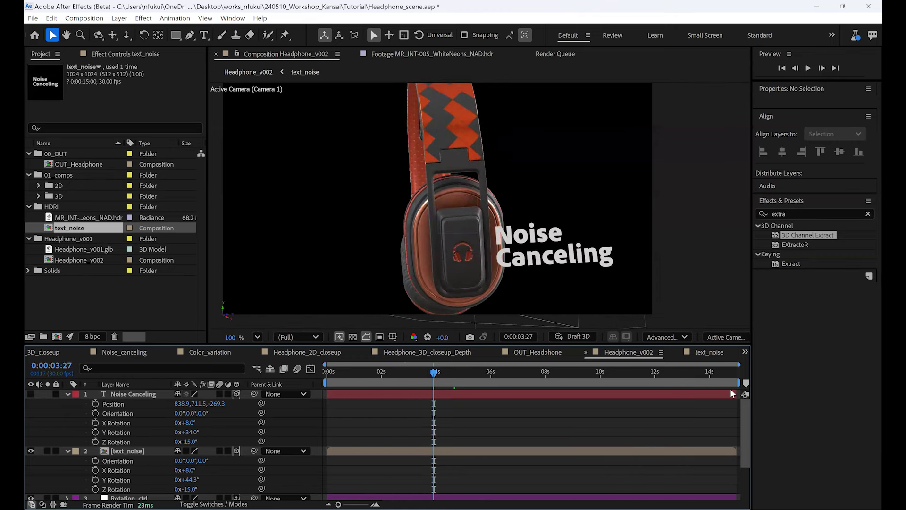
# Step: Delete the original Noise Canceling text layer and move the text_noise layer below Environment Light 1
pyautogui.click(127, 393)
pyautogui.press('Delete')
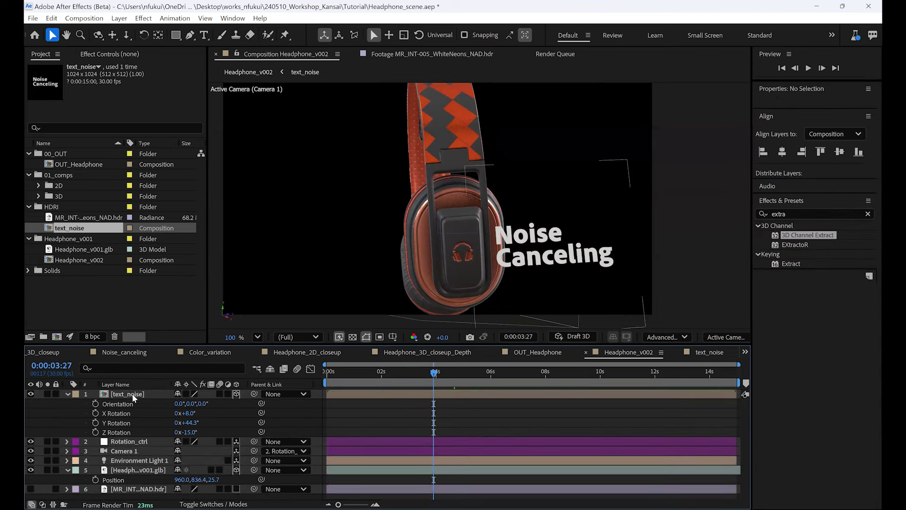
pyautogui.click(139, 393)
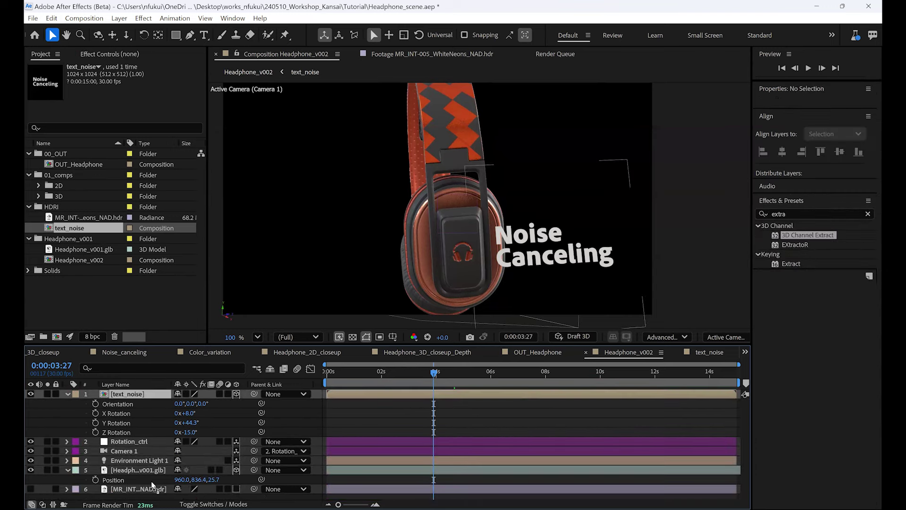
pyautogui.moveTo(145, 399); pyautogui.dragTo(147, 464)
# Step: Show the rotation keyframes of Rotation_ctrl and move the current time to the keyframes at 0:00:02:15
pyautogui.click(147, 391)
pyautogui.press('r')
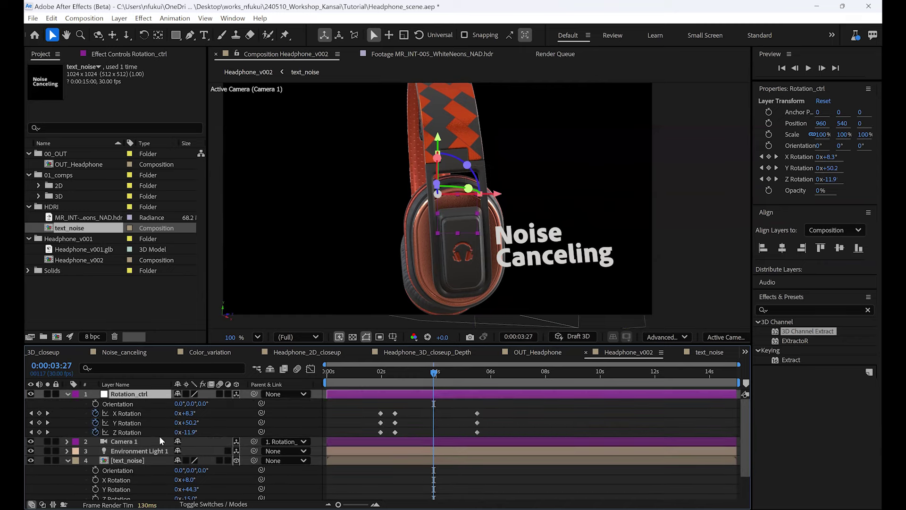
pyautogui.press('j')
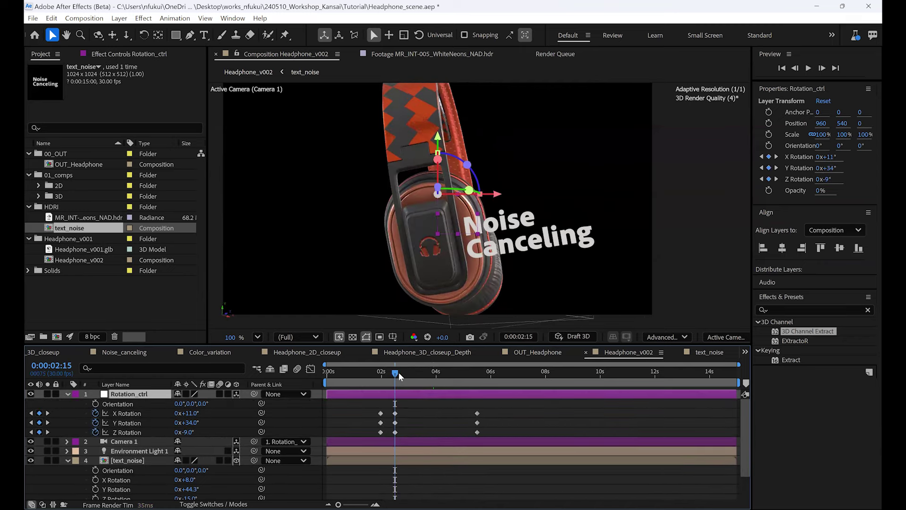
pyautogui.moveTo(397, 374)
pyautogui.mouseDown()
pyautogui.moveTo(464, 372)
pyautogui.moveTo(397, 377)
pyautogui.mouseUp()
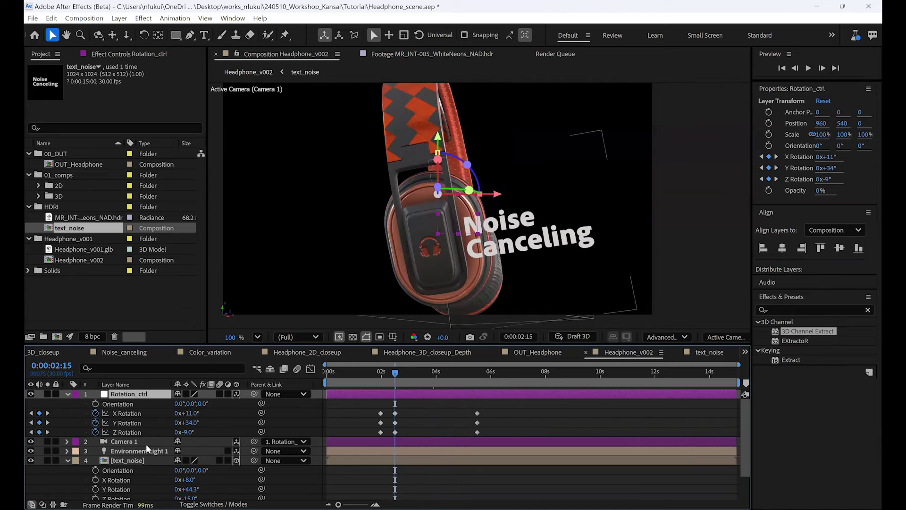
# Step: Add a rectangular mask covering the full text_noise layer and return to the Selection tool
pyautogui.click(142, 460)
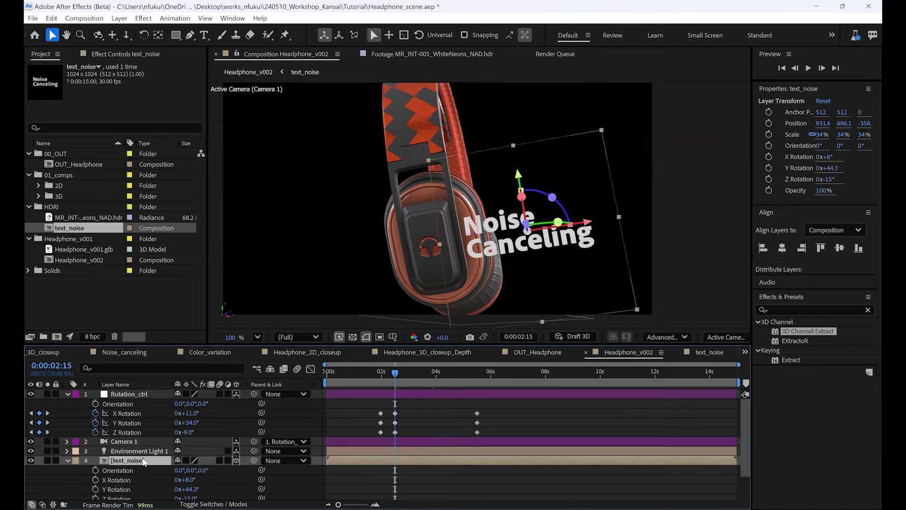
pyautogui.click(177, 36)
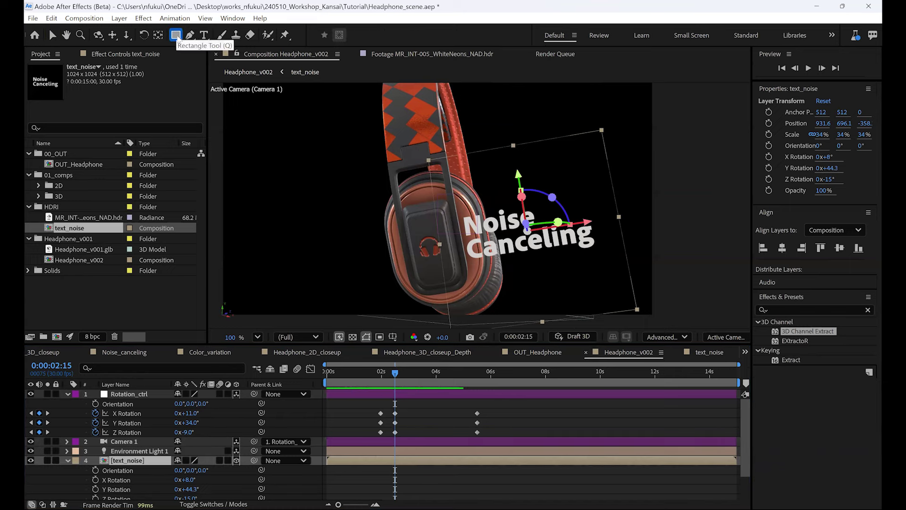
pyautogui.doubleClick(177, 36)
pyautogui.press('v')
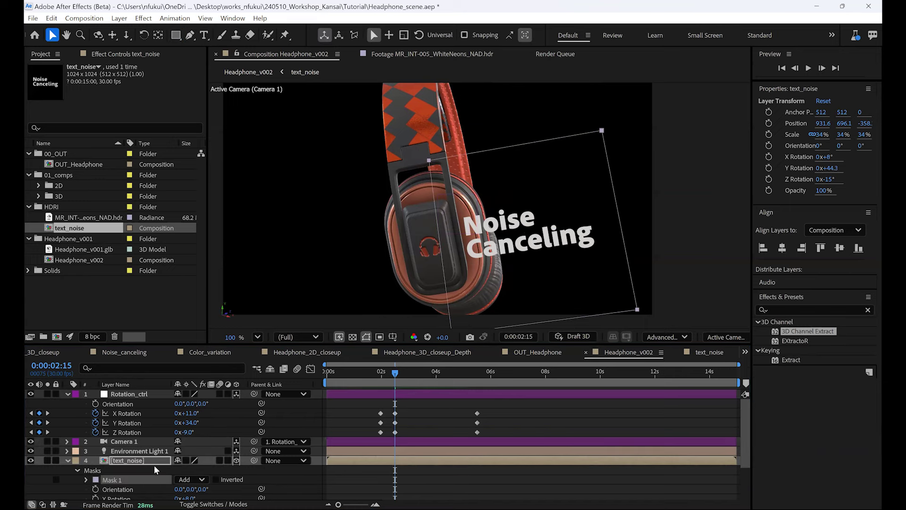
# Step: Change the color of Mask 1 on text_noise to magenta, FF00B9
pyautogui.click(96, 480)
pyautogui.moveTo(419, 344); pyautogui.dragTo(419, 318)
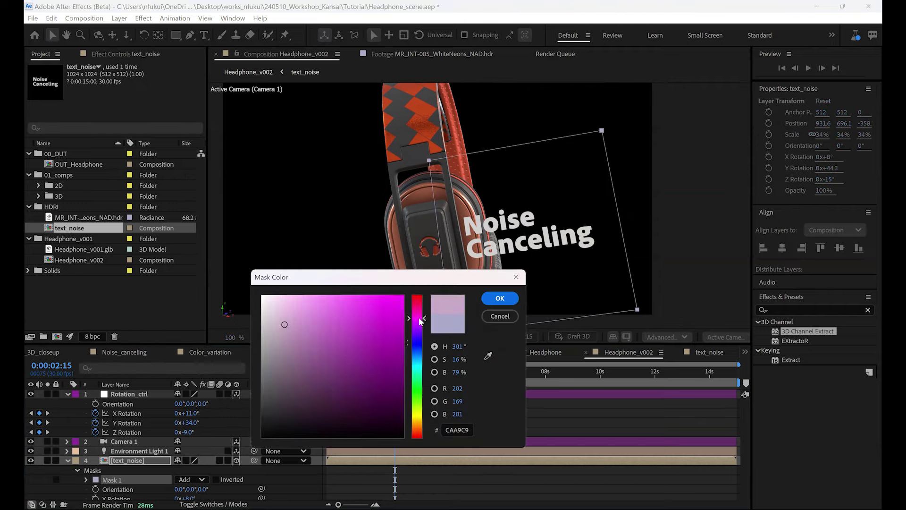
pyautogui.click(403, 296)
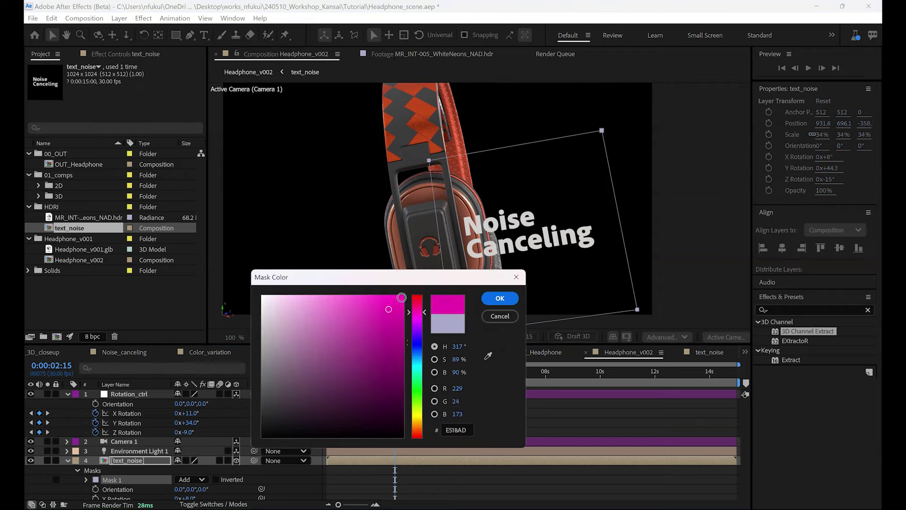
pyautogui.click(500, 299)
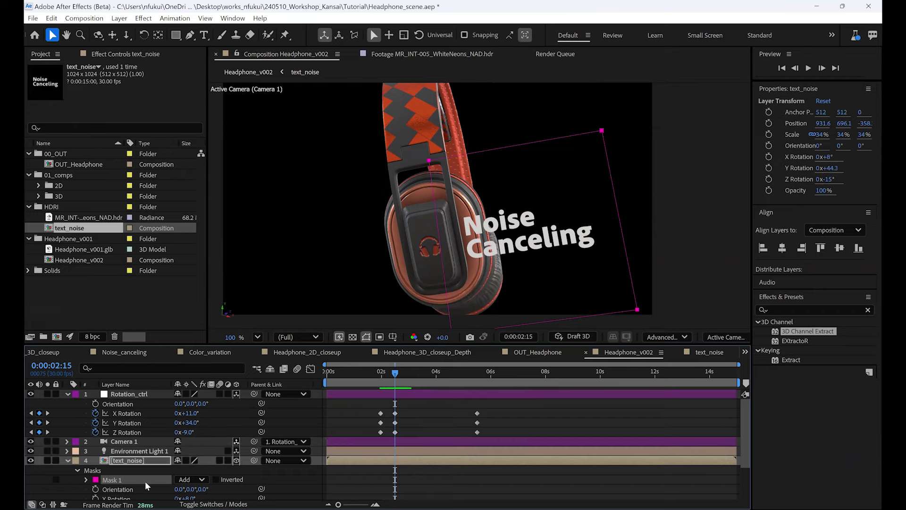
# Step: Set the color of Mask 1 to yellow, FFD400
pyautogui.click(96, 480)
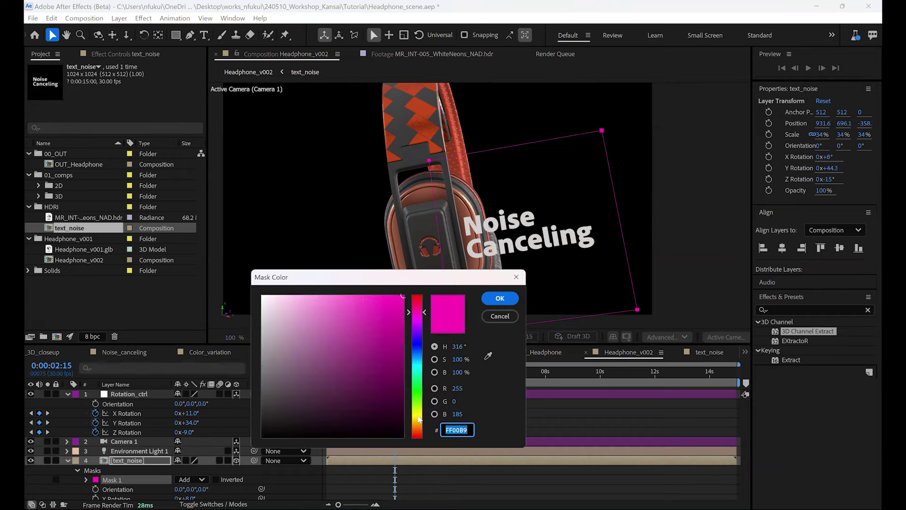
pyautogui.click(418, 418)
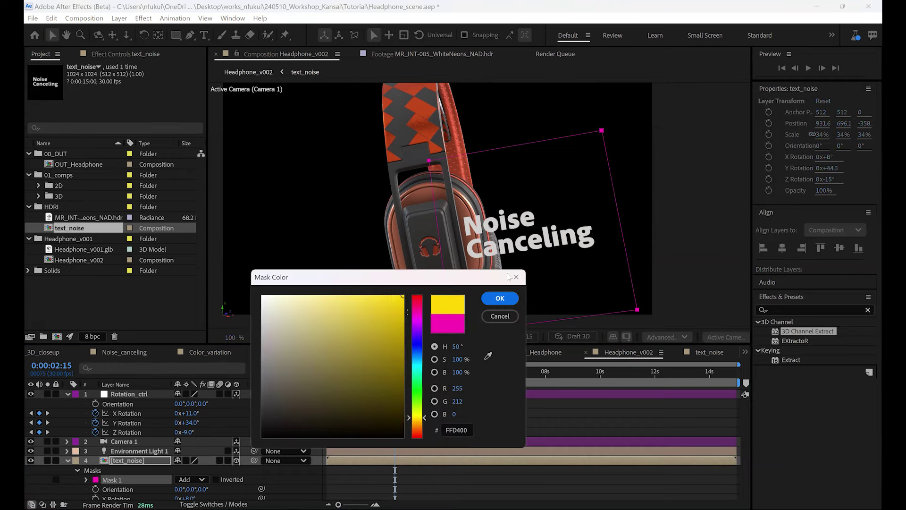
pyautogui.click(512, 303)
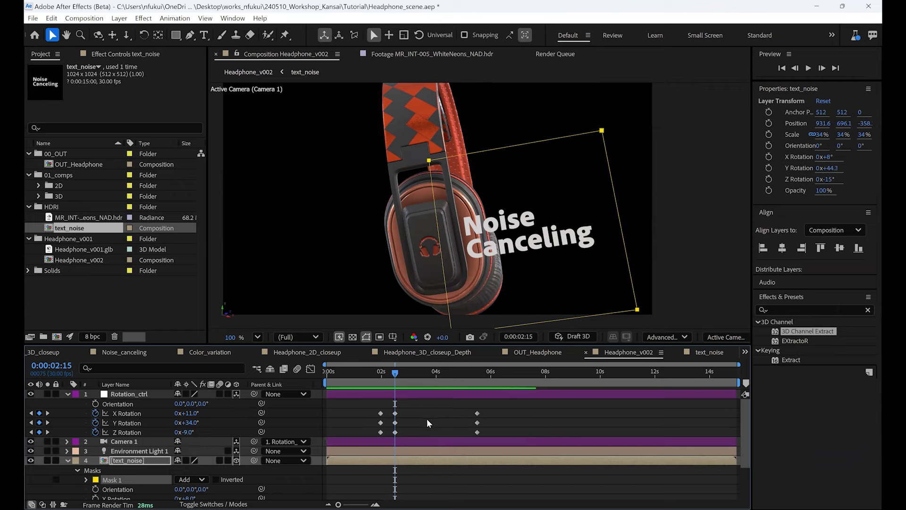
# Step: Show the Mask Path of text_noise and set a keyframe for it at 0:00:03:15
pyautogui.press('space')
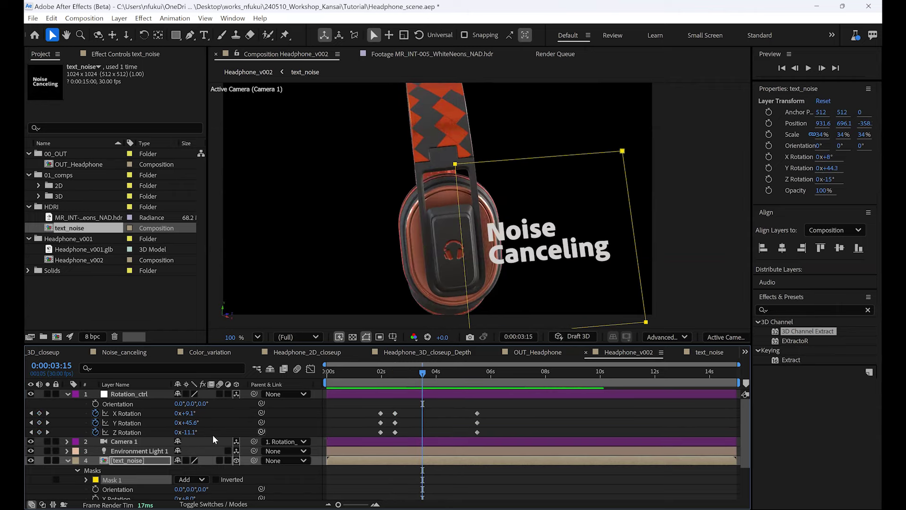
pyautogui.scroll(-3, 747, 431)
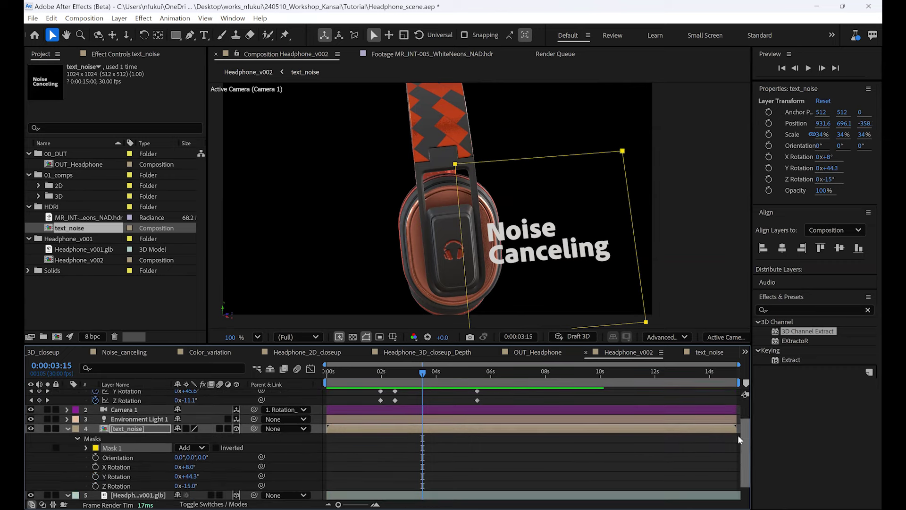
pyautogui.click(144, 429)
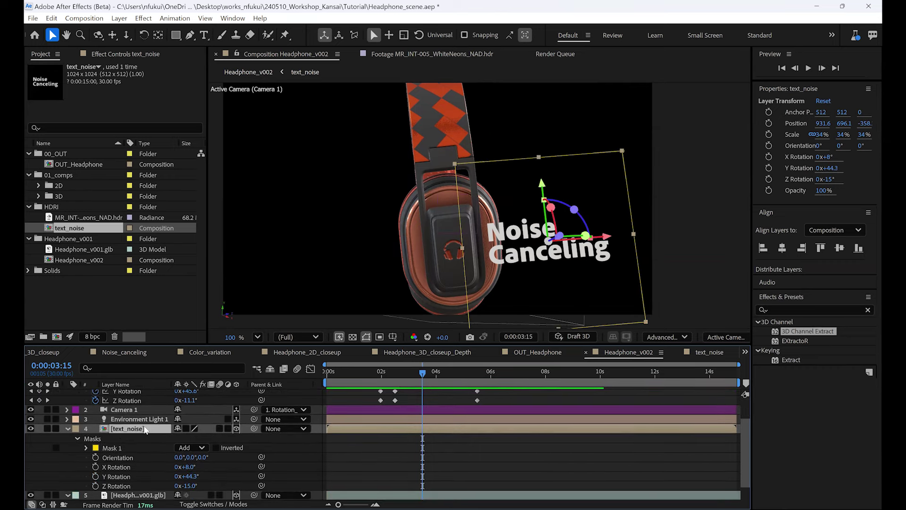
pyautogui.press('m')
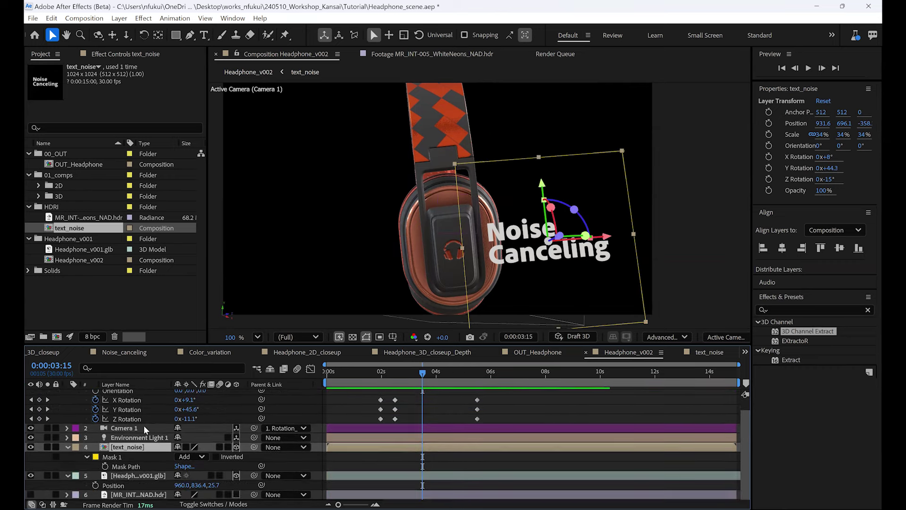
pyautogui.click(105, 466)
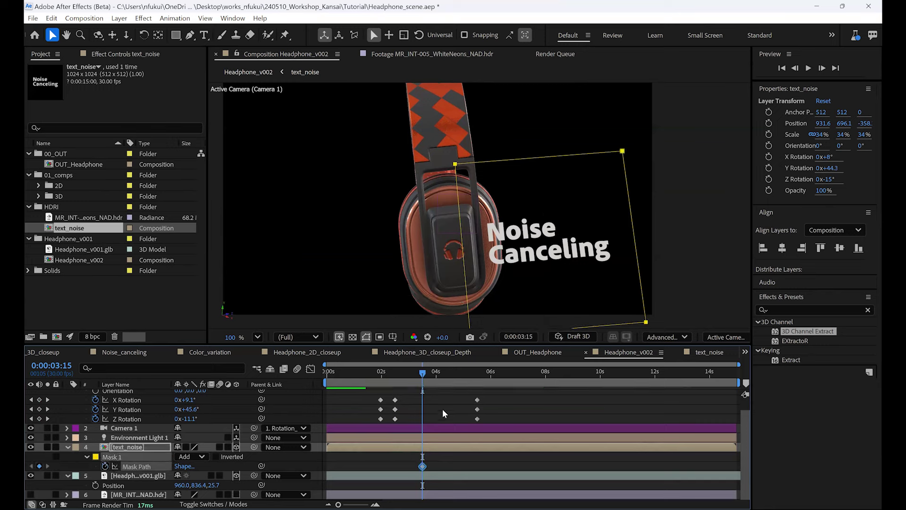
# Step: At 0:00:02:15, pull Mask 1's right edge over to its left edge to hide the text, then scrub through the reveal
pyautogui.press('j')
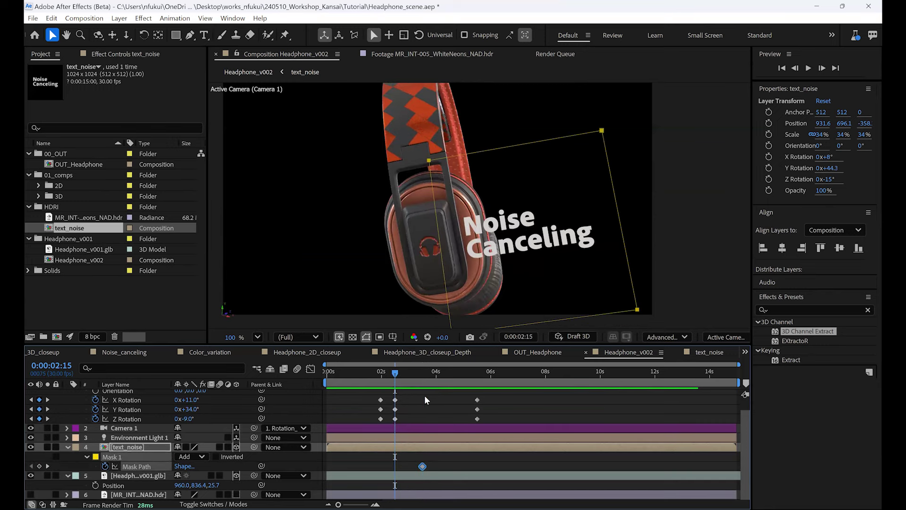
pyautogui.moveTo(601, 131); pyautogui.dragTo(601, 131)
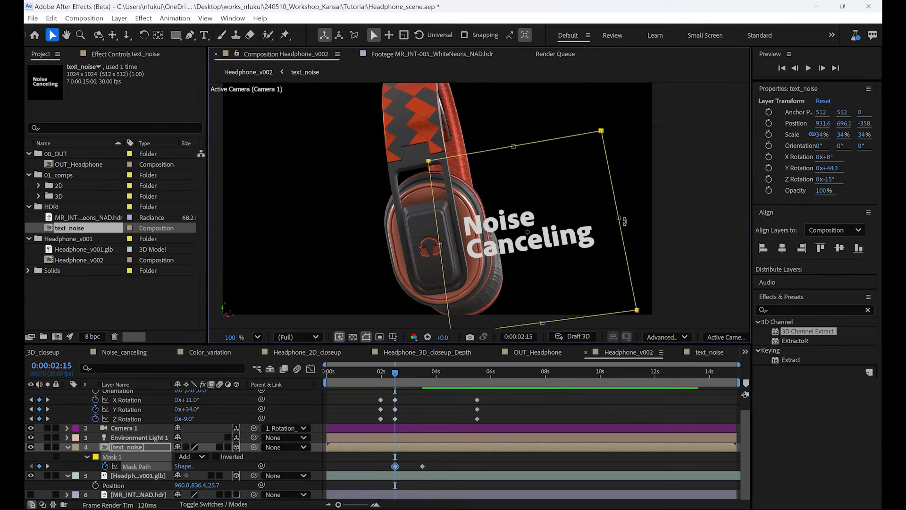
pyautogui.moveTo(618, 217); pyautogui.dragTo(429, 270)
pyautogui.click(355, 404)
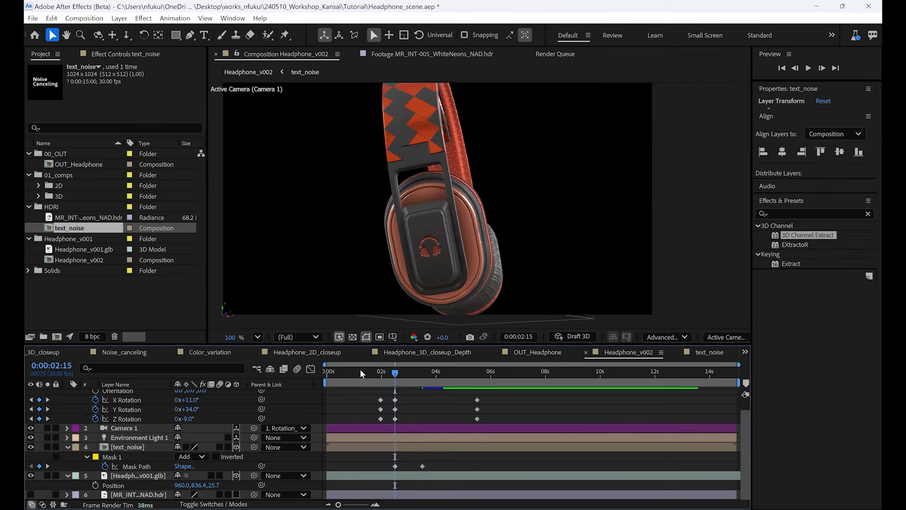
pyautogui.moveTo(361, 370); pyautogui.dragTo(412, 381)
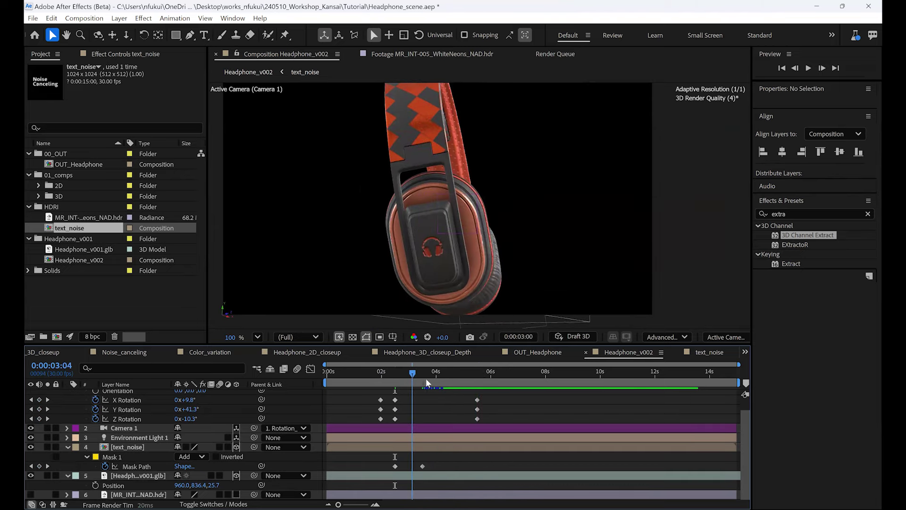
pyautogui.click(429, 378)
# Step: Set Mask 1's Mask Feather to 131 pixels, scrub through the softened text reveal, and collapse the text_noise properties
pyautogui.click(128, 447)
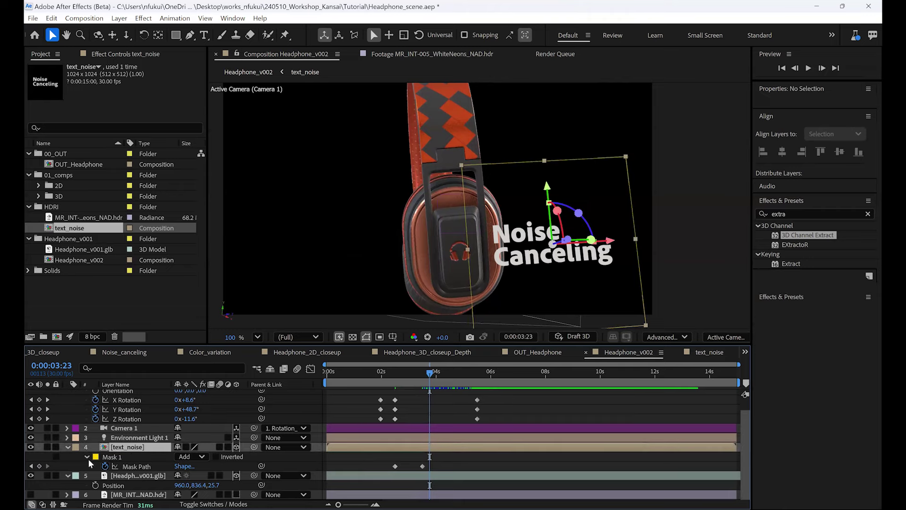
pyautogui.click(87, 457)
pyautogui.click(86, 466)
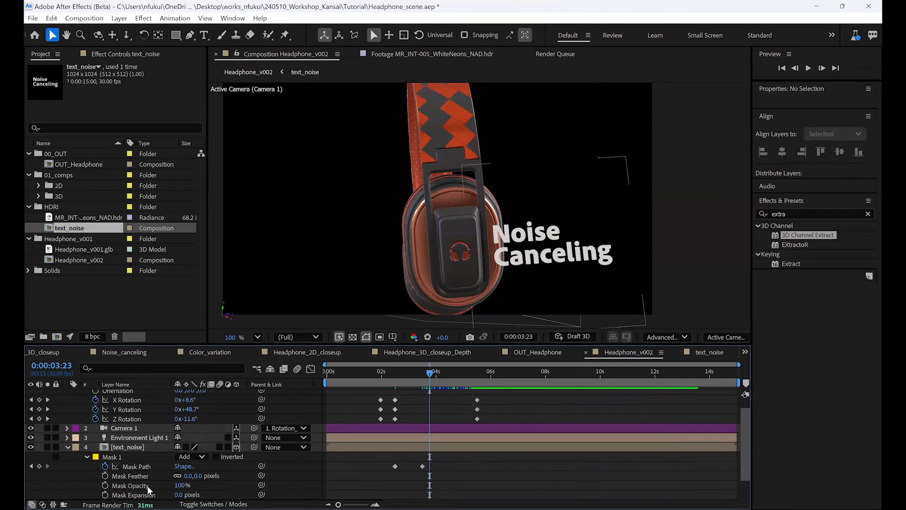
pyautogui.moveTo(744, 412); pyautogui.dragTo(744, 431)
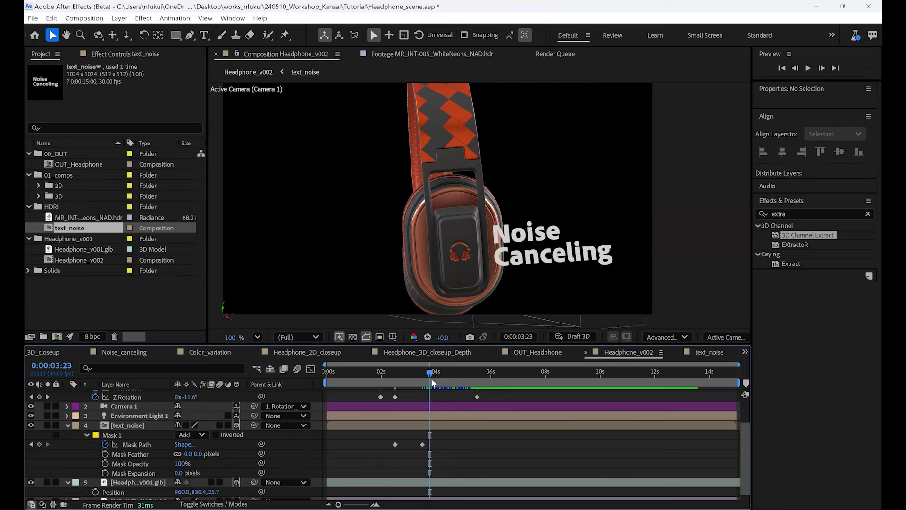
pyautogui.moveTo(427, 370); pyautogui.dragTo(411, 374)
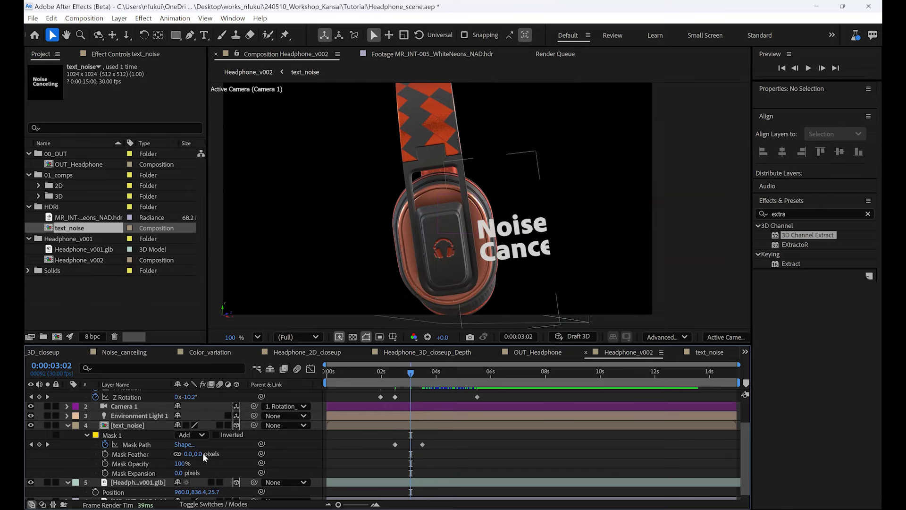
pyautogui.moveTo(202, 452); pyautogui.dragTo(263, 445)
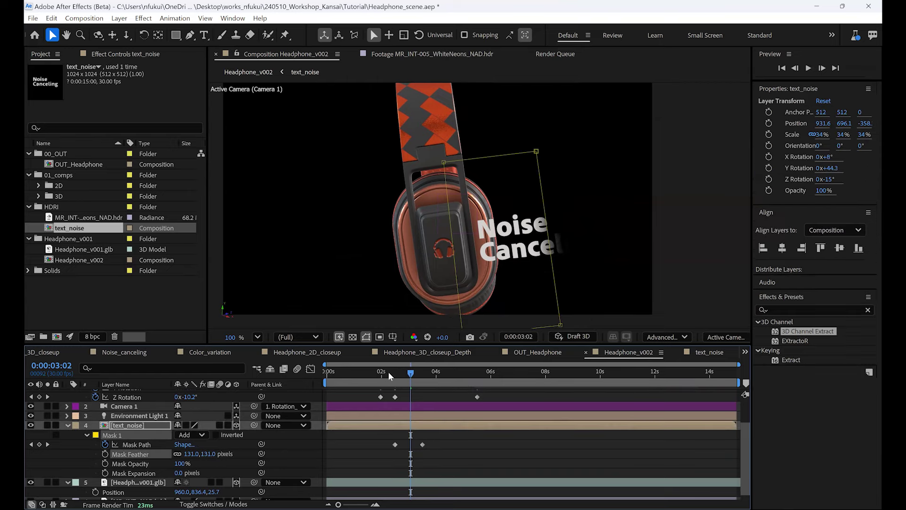
pyautogui.moveTo(388, 372); pyautogui.dragTo(468, 365)
pyautogui.click(68, 431)
pyautogui.click(68, 425)
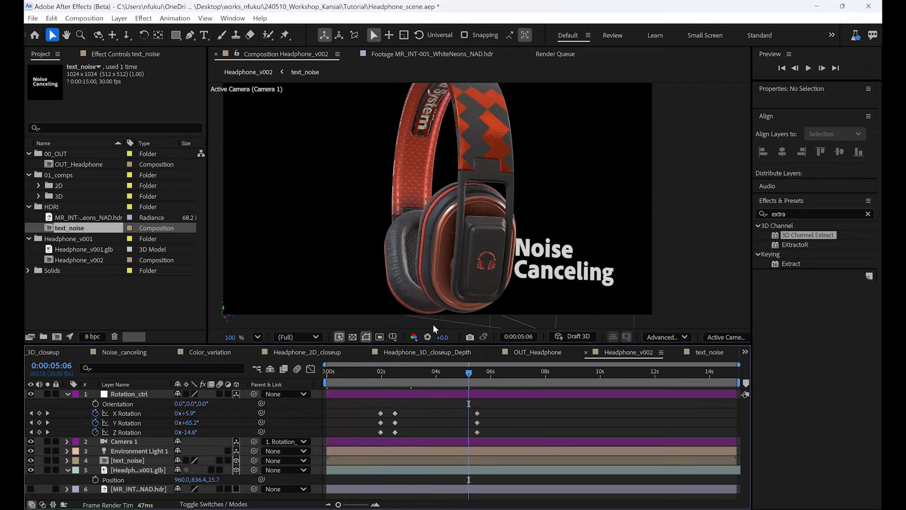
# Step: Show only the keyframed properties of the Rotation_ctrl and Camera 1 layers
pyautogui.moveTo(407, 219); pyautogui.dragTo(447, 227)
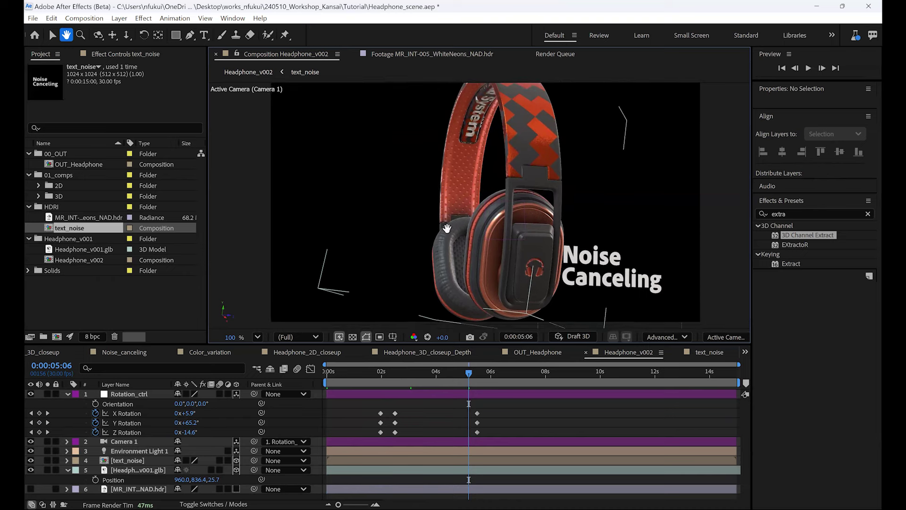
pyautogui.moveTo(344, 404); pyautogui.dragTo(514, 439)
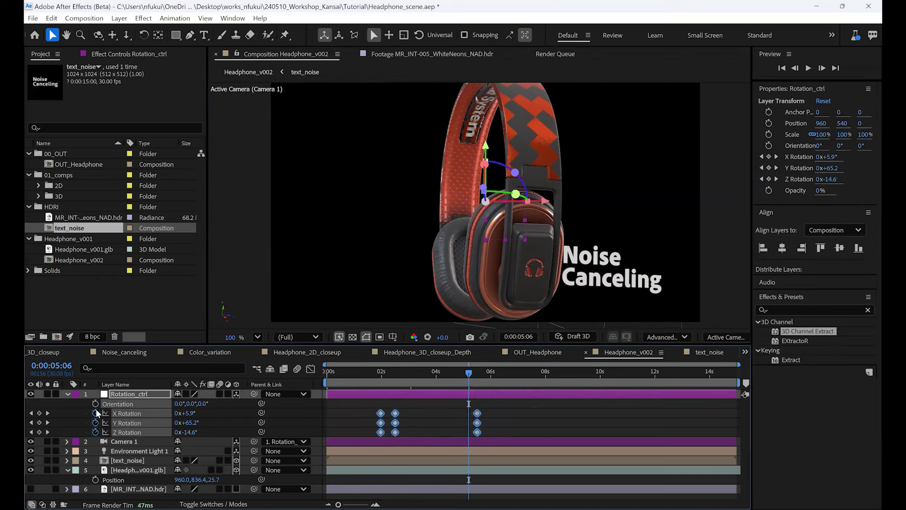
pyautogui.keyDown('shift'); pyautogui.click(140, 439); pyautogui.keyUp('shift')
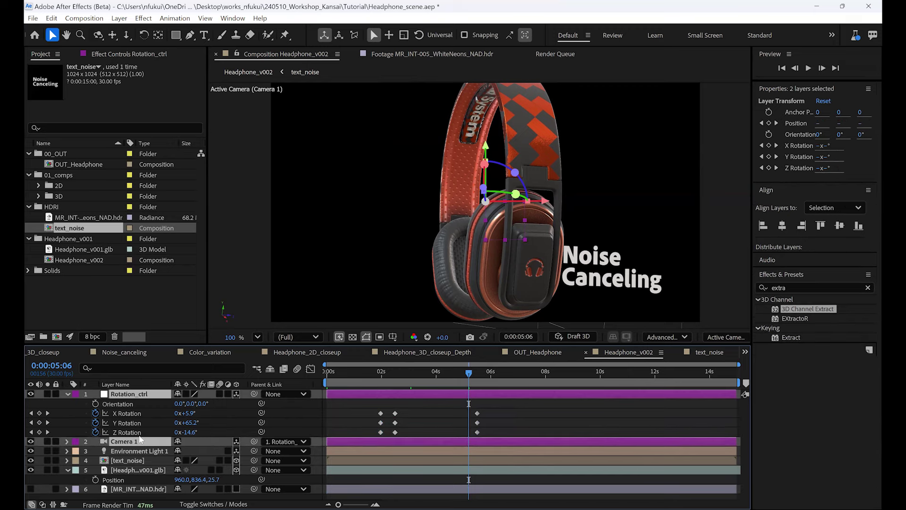
pyautogui.press('u')
pyautogui.press('u')
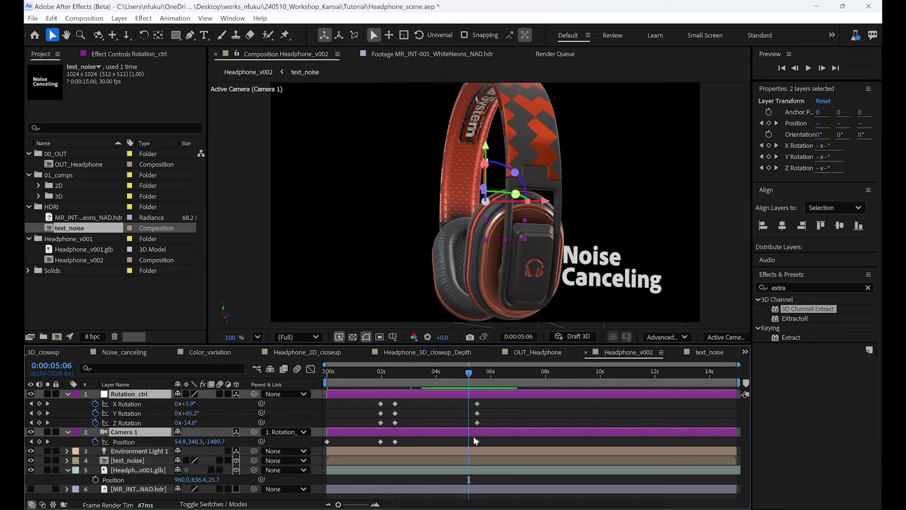
# Step: Apply Easy Ease to all rotation keyframes of Rotation_ctrl and all Position keyframes of Camera 1
pyautogui.moveTo(500, 403); pyautogui.dragTo(325, 444)
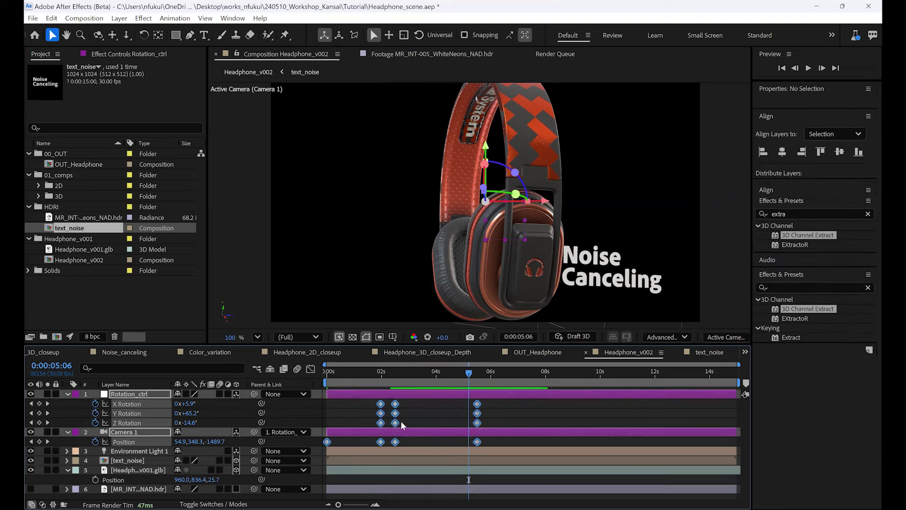
pyautogui.rightClick(478, 405)
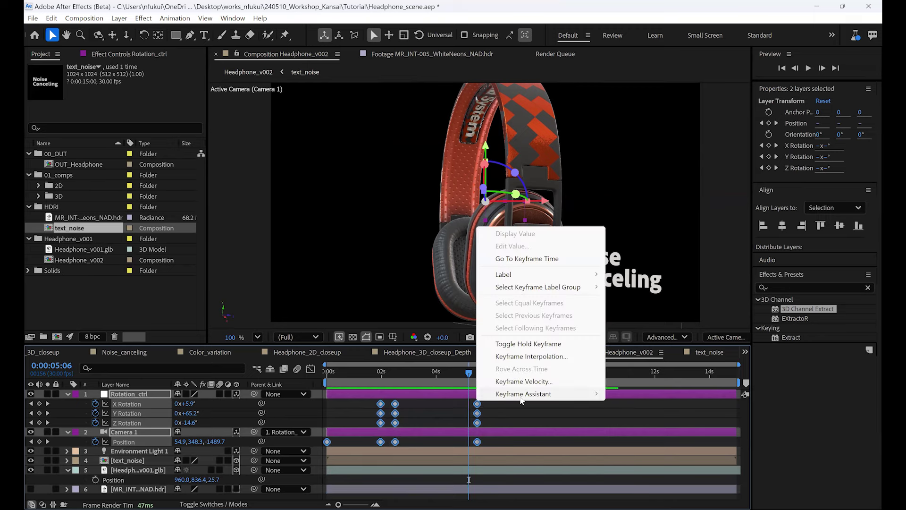
pyautogui.moveTo(521, 394)
pyautogui.click(643, 433)
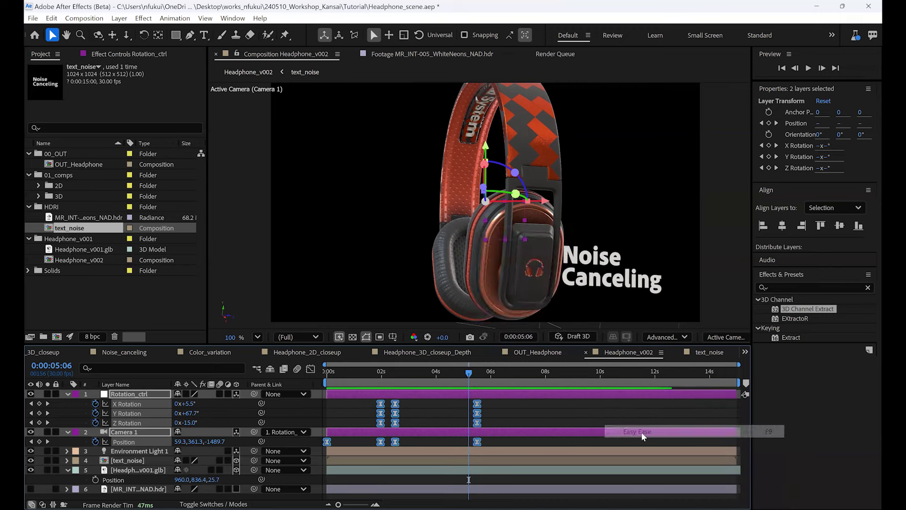
pyautogui.click(345, 387)
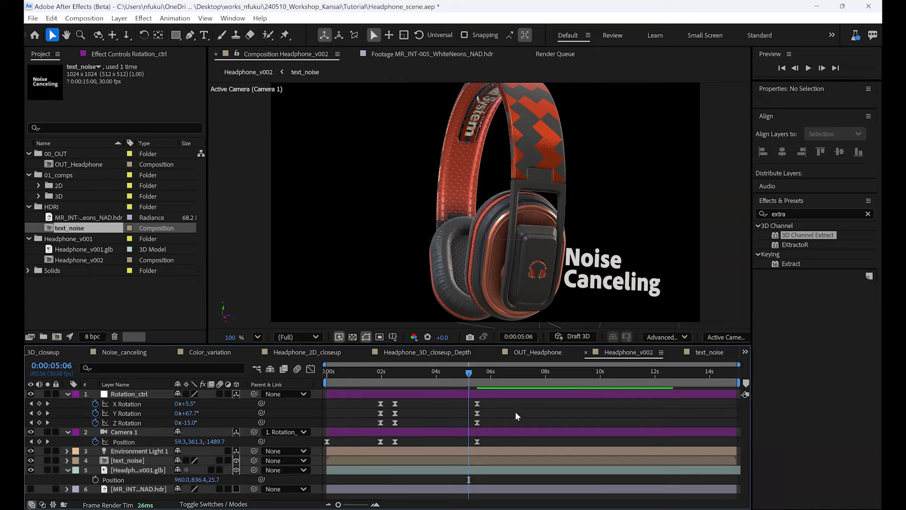
# Step: Select Camera 1's Position keyframes, show their speed graph over about the first six seconds, and scrub through the opening camera move
pyautogui.click(380, 372)
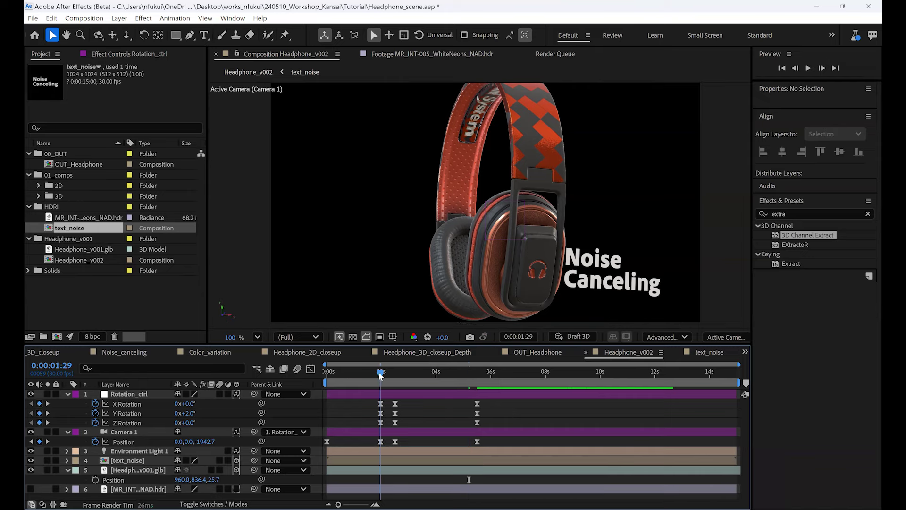
pyautogui.moveTo(502, 438); pyautogui.dragTo(312, 449)
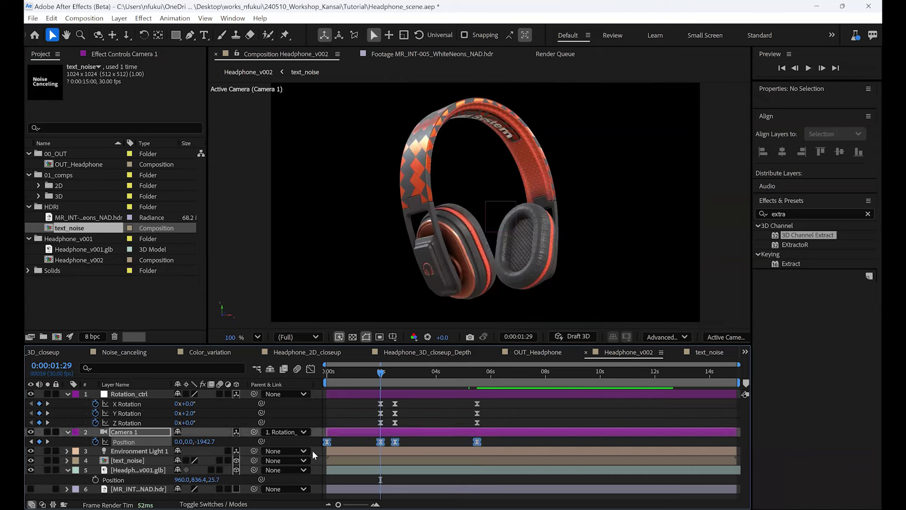
pyautogui.click(327, 373)
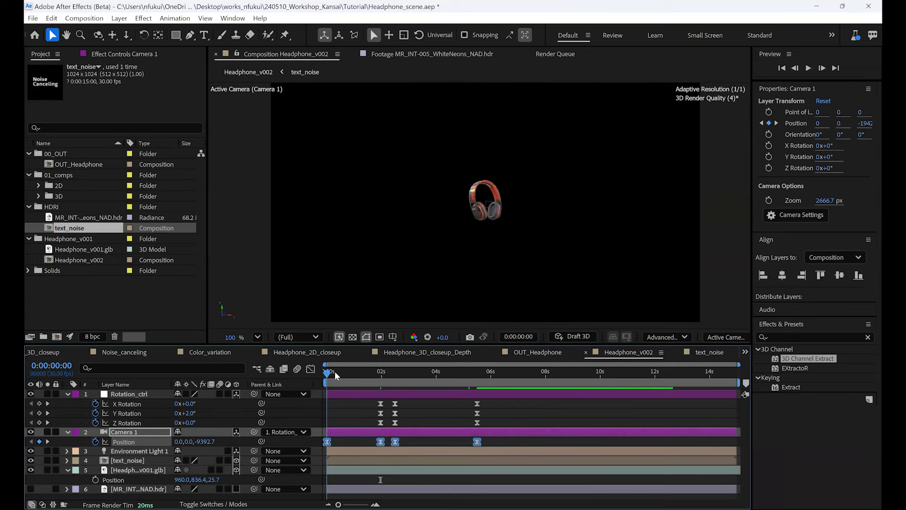
pyautogui.moveTo(335, 371); pyautogui.dragTo(381, 379)
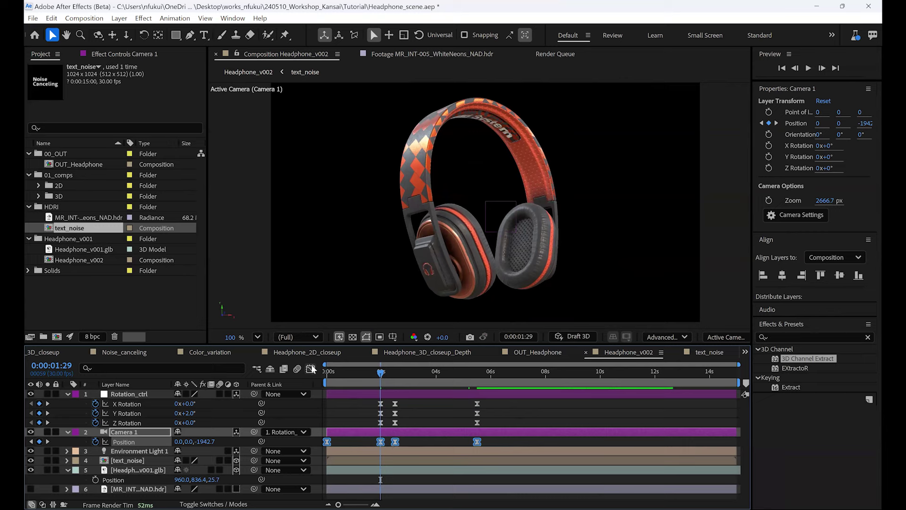
pyautogui.click(310, 369)
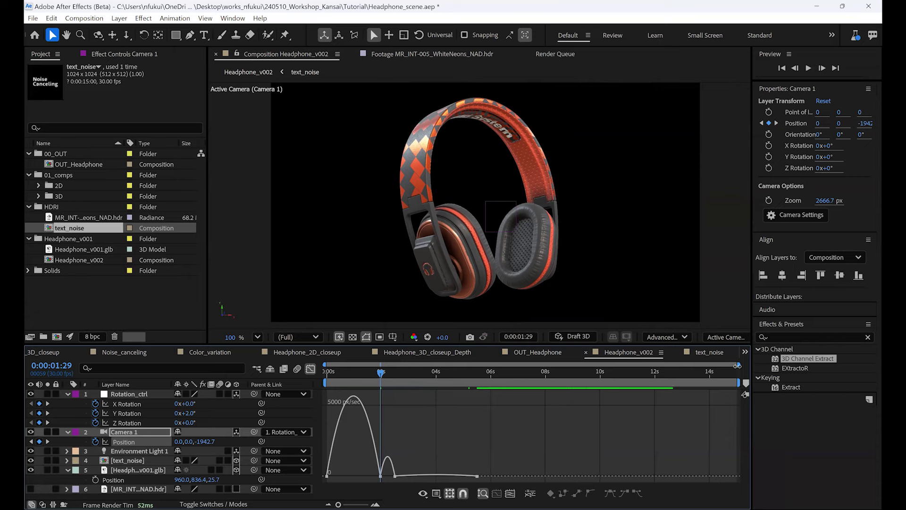
pyautogui.moveTo(738, 366); pyautogui.dragTo(498, 366)
pyautogui.moveTo(329, 373); pyautogui.dragTo(423, 374)
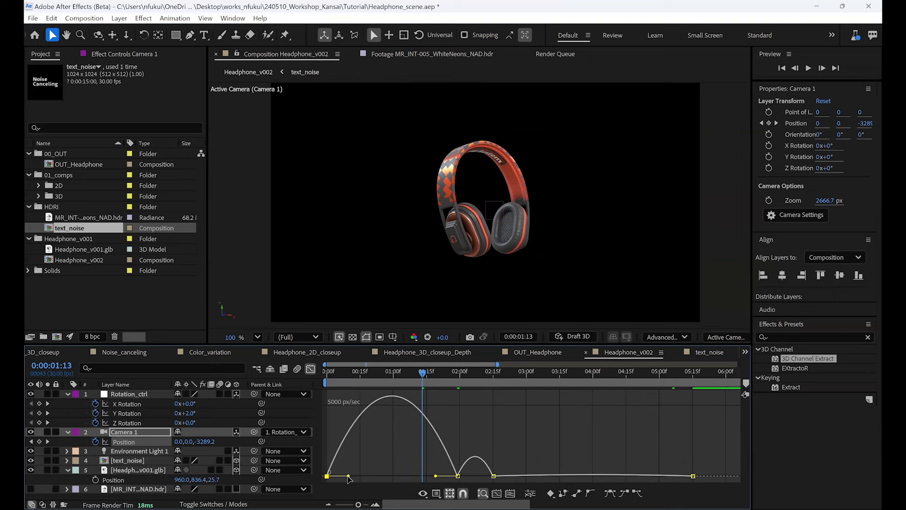
# Step: Lengthen the outgoing ease of Camera 1's first Position keyframe in the speed graph, and preview the opening camera move
pyautogui.moveTo(348, 476); pyautogui.dragTo(407, 473)
pyautogui.click(324, 373)
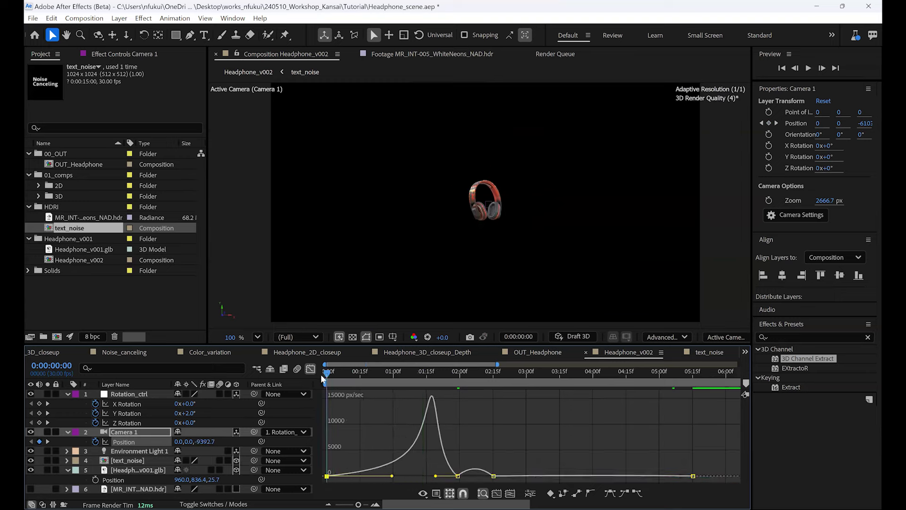
pyautogui.press('space')
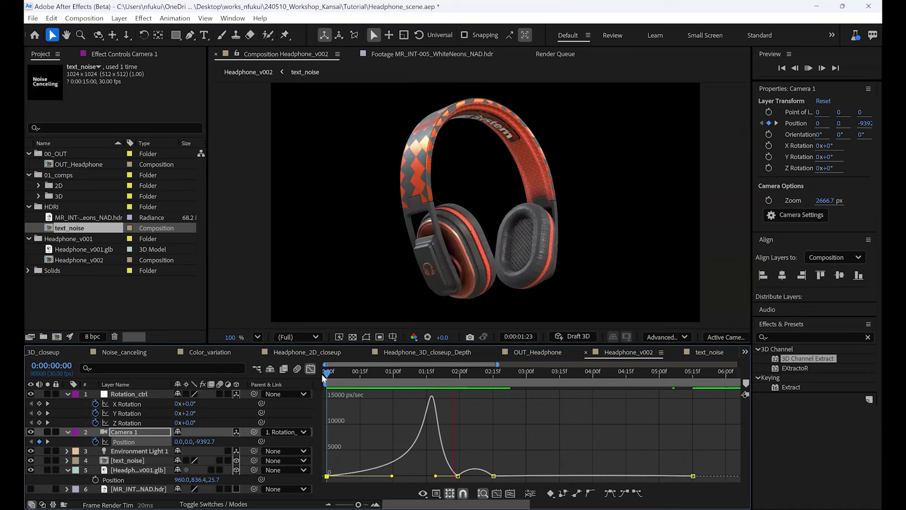
pyautogui.click(338, 371)
pyautogui.moveTo(356, 372); pyautogui.dragTo(401, 389)
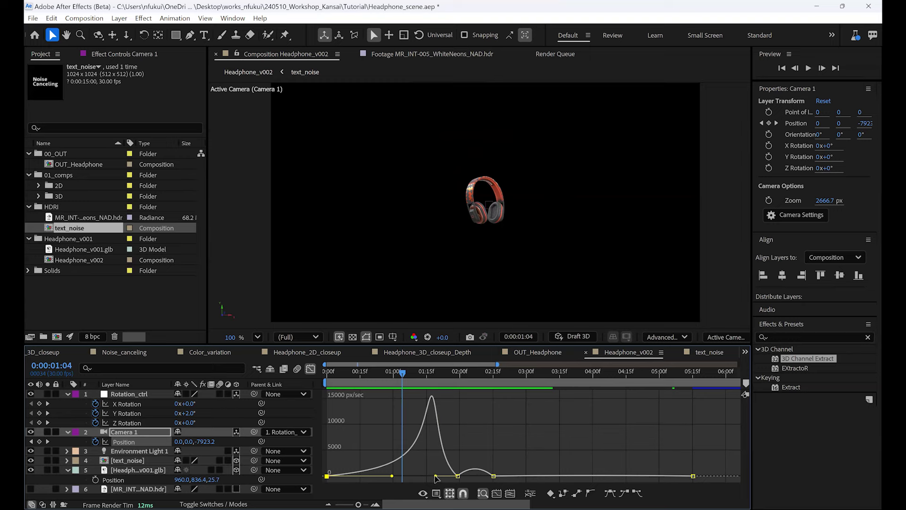
# Step: Shorten the incoming ease of Camera 1's Position keyframe at 0:00:01:29 for a sharper speed peak, and preview the move up to about 0:00:02:14
pyautogui.moveTo(437, 476); pyautogui.dragTo(452, 478)
pyautogui.moveTo(402, 372); pyautogui.dragTo(321, 392)
pyautogui.press('space')
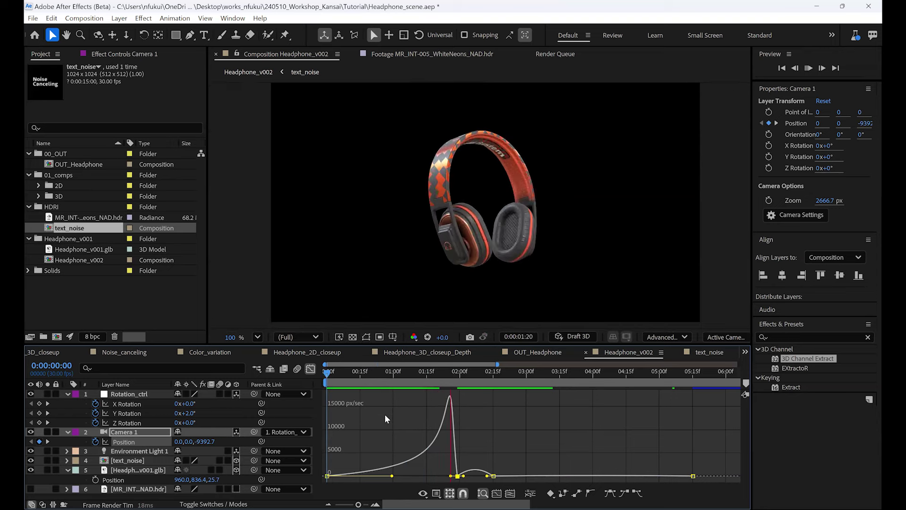
pyautogui.moveTo(440, 374); pyautogui.dragTo(433, 411)
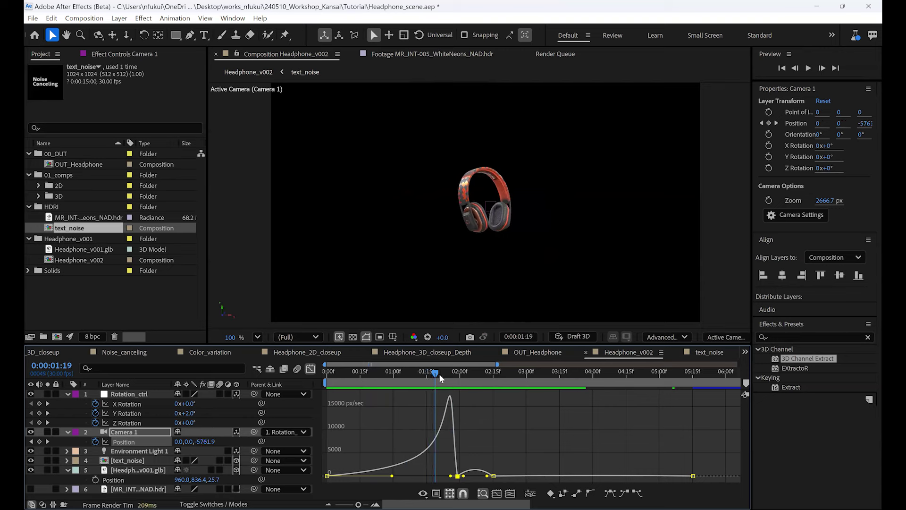
pyautogui.moveTo(439, 372); pyautogui.dragTo(491, 381)
pyautogui.press('space')
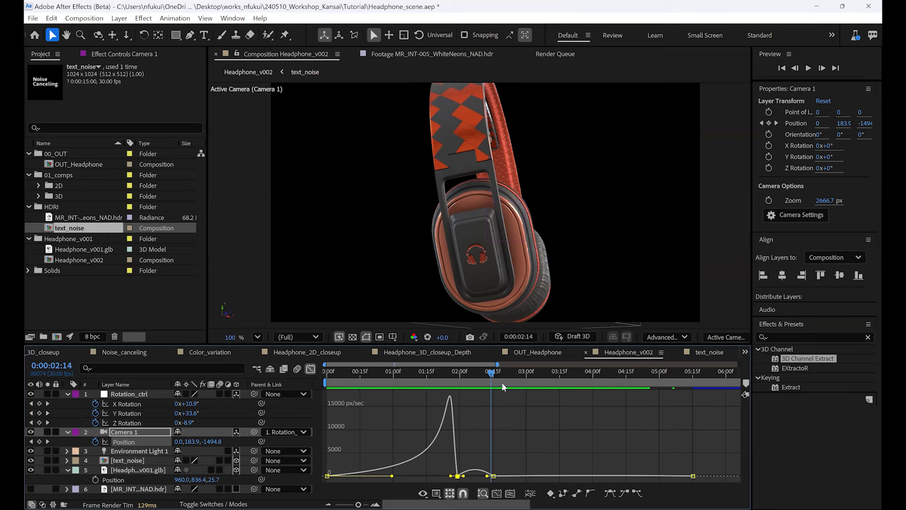
# Step: Convert Camera 1's Position keyframe at 0:00:01:29 to Auto Bezier interpolation and show its speed graph
pyautogui.click(453, 373)
pyautogui.moveTo(455, 378); pyautogui.dragTo(458, 377)
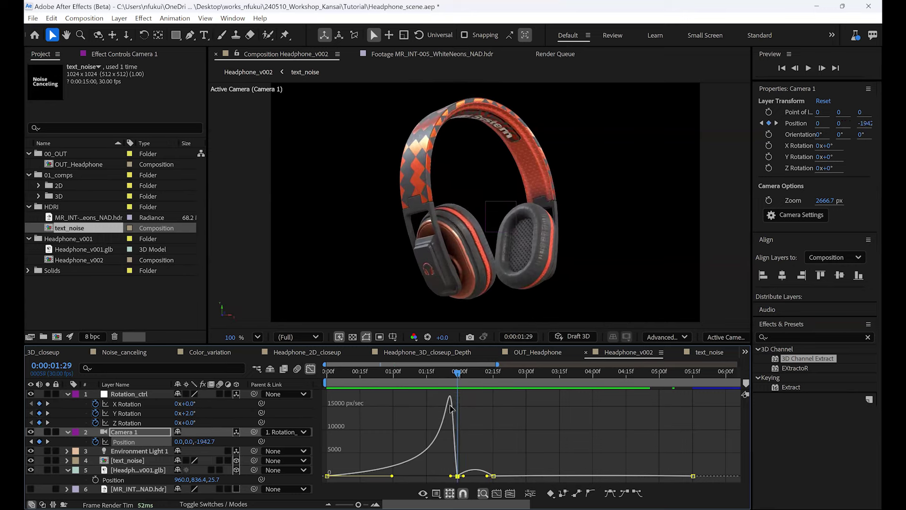
pyautogui.click(457, 475)
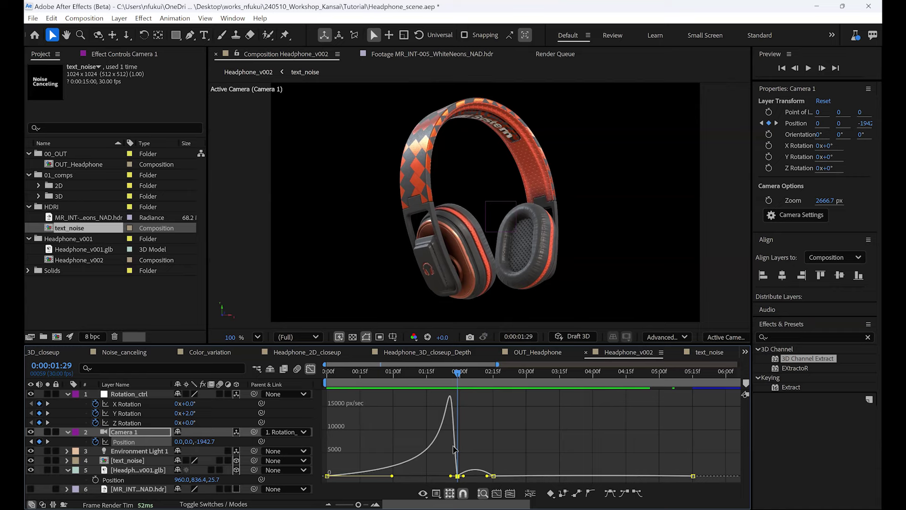
pyautogui.click(310, 370)
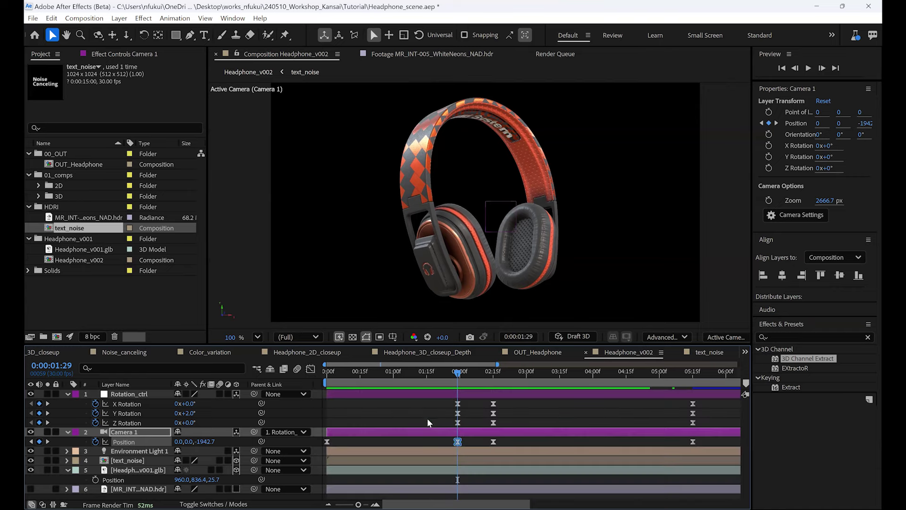
pyautogui.click(474, 438)
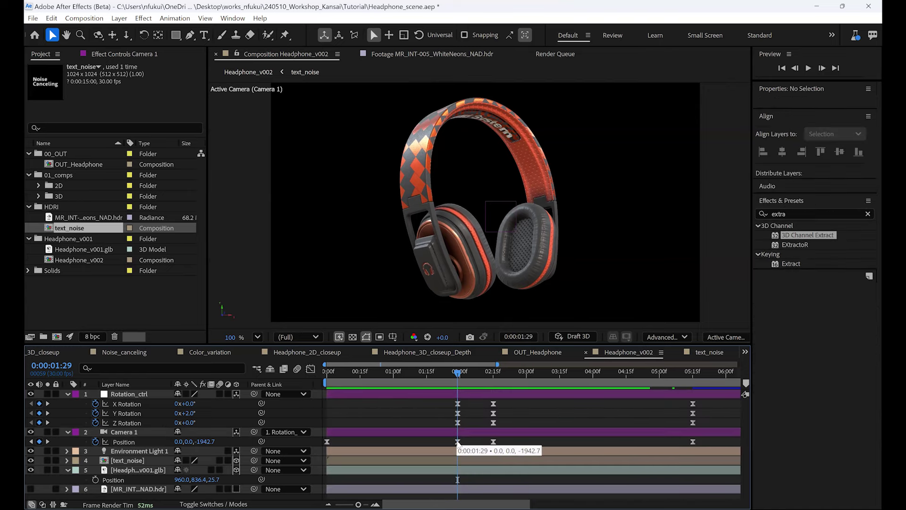
pyautogui.click(458, 442)
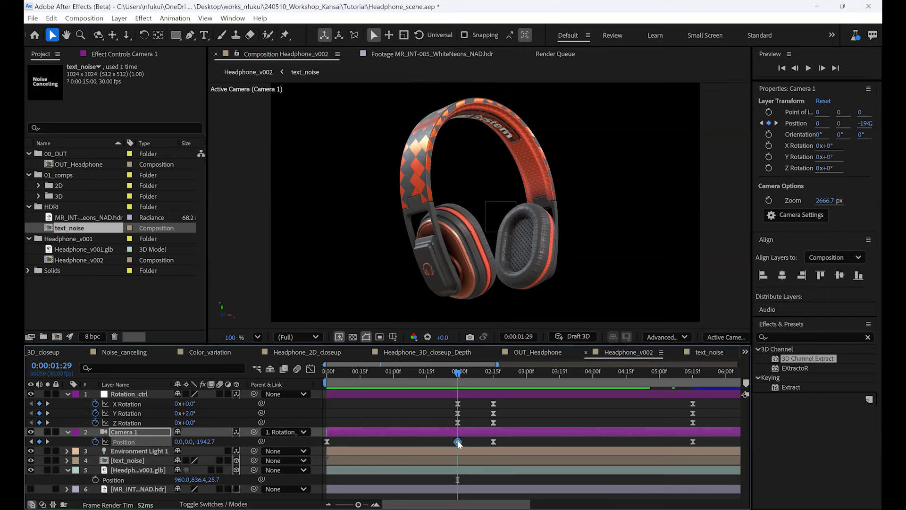
pyautogui.keyDown('ctrl'); pyautogui.click(458, 442); pyautogui.keyUp('ctrl')
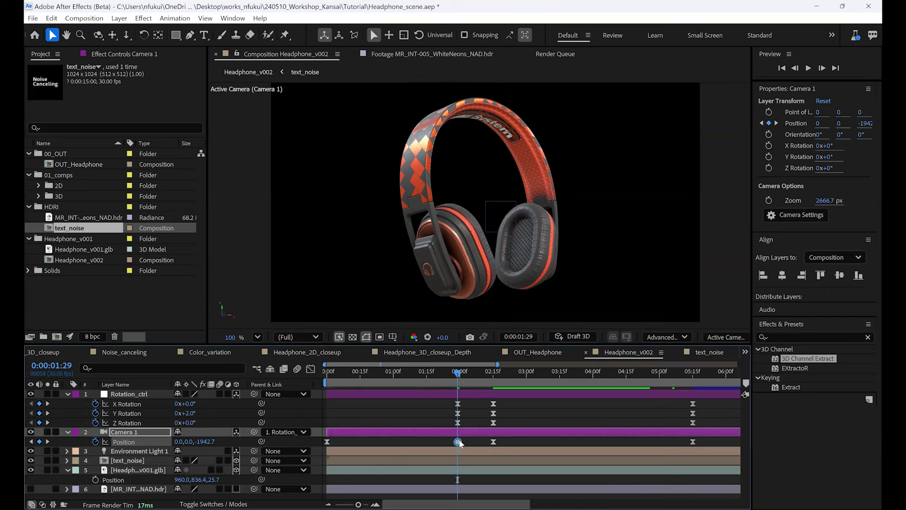
pyautogui.click(311, 369)
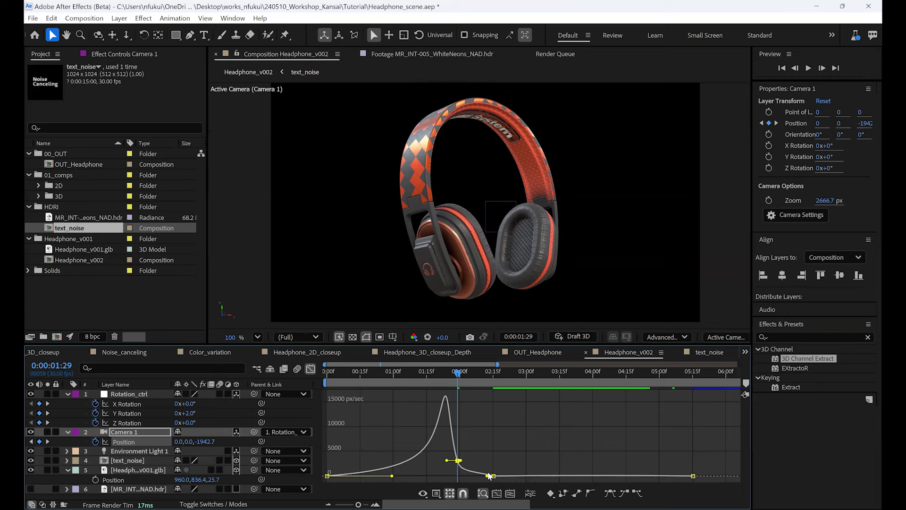
# Step: Select all X, Y and Z Rotation keyframes of Rotation_ctrl and show their speed graph
pyautogui.moveTo(431, 374); pyautogui.dragTo(621, 365)
pyautogui.click(312, 368)
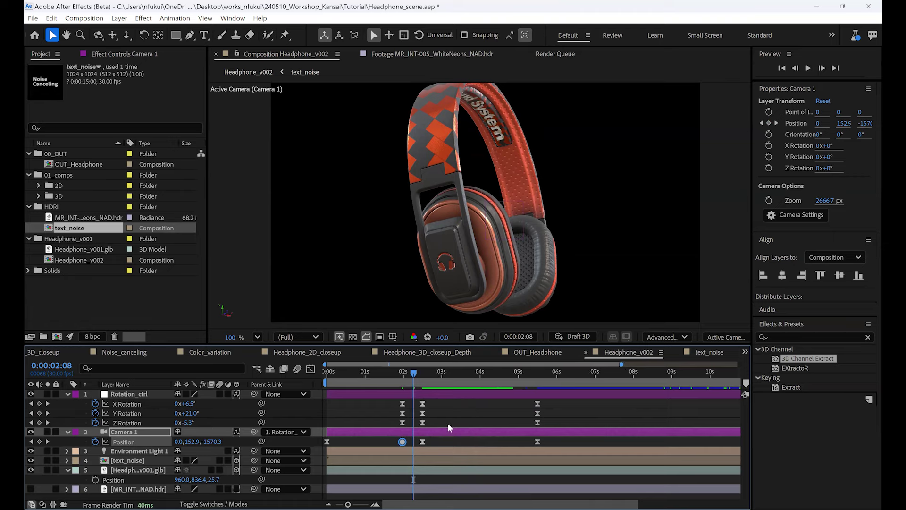
pyautogui.moveTo(378, 399); pyautogui.dragTo(571, 430)
pyautogui.click(310, 369)
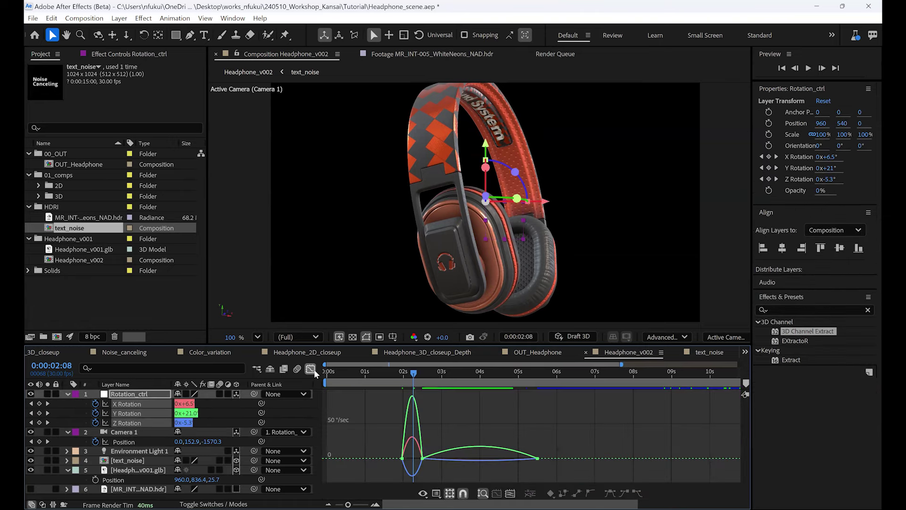
pyautogui.click(436, 494)
pyautogui.click(380, 446)
# Step: Extend the outgoing ease of Rotation_ctrl's first rotation keyframes to 100% influence, and preview from 0:00:01:29
pyautogui.keyDown('alt'); pyautogui.scroll(5, 380, 446); pyautogui.keyUp('alt')
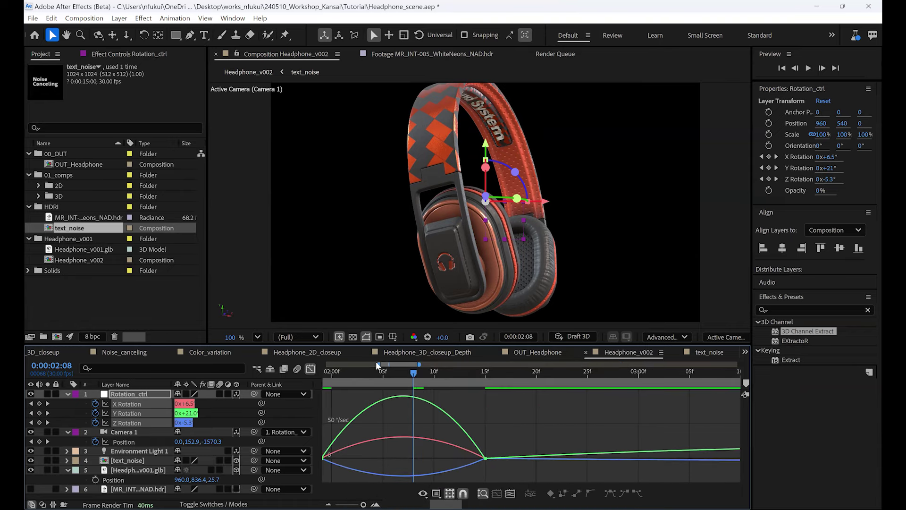
pyautogui.moveTo(377, 364); pyautogui.dragTo(433, 364)
pyautogui.moveTo(404, 474); pyautogui.dragTo(438, 460)
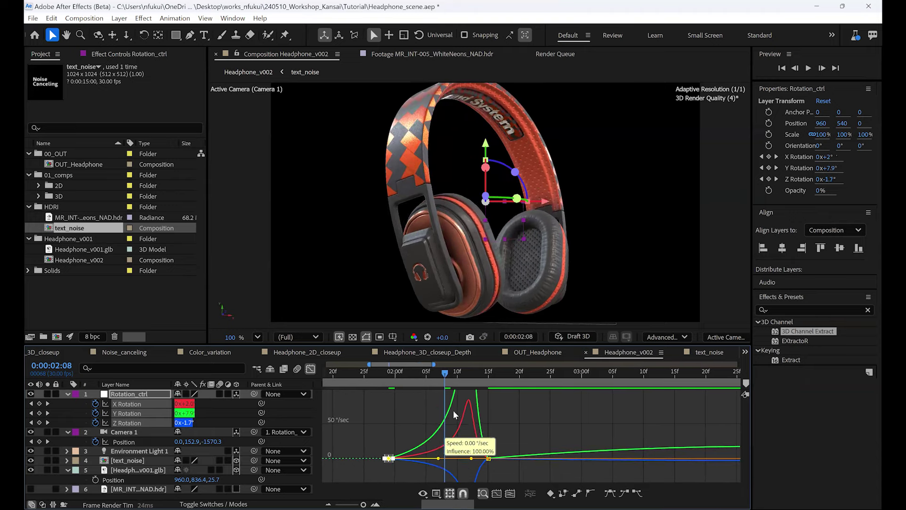
pyautogui.moveTo(393, 374); pyautogui.dragTo(379, 398)
pyautogui.press('space')
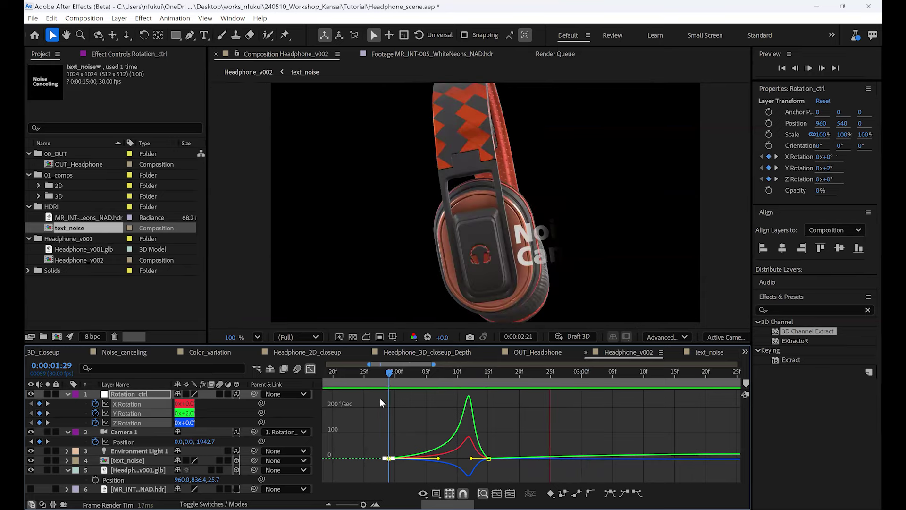
pyautogui.press('space')
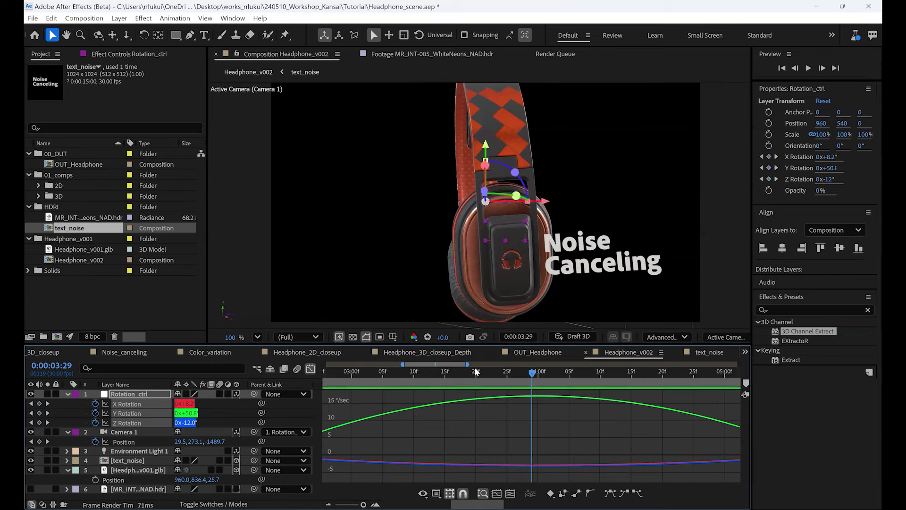
# Step: Convert Rotation_ctrl's X, Y and Z Rotation keyframes at 0:00:02:15 to Auto Bezier and show their speed graph
pyautogui.moveTo(467, 364); pyautogui.dragTo(609, 364)
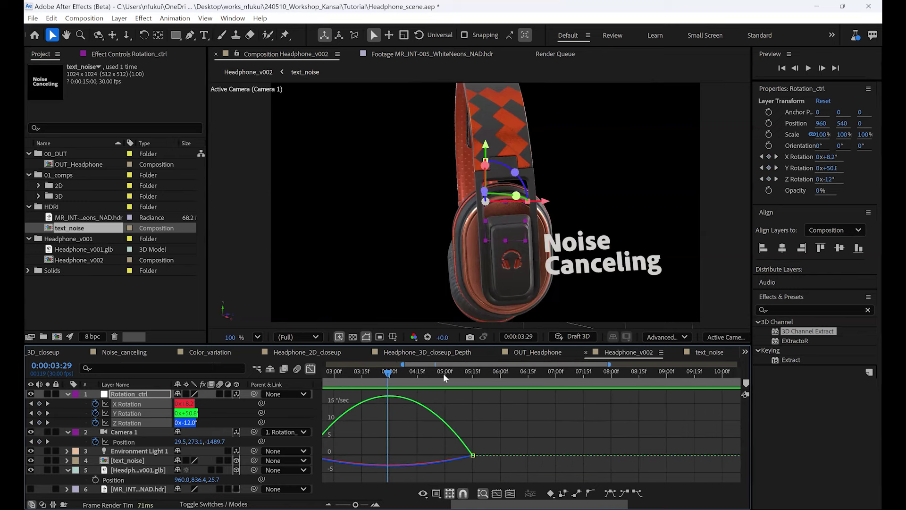
pyautogui.moveTo(404, 364); pyautogui.dragTo(377, 364)
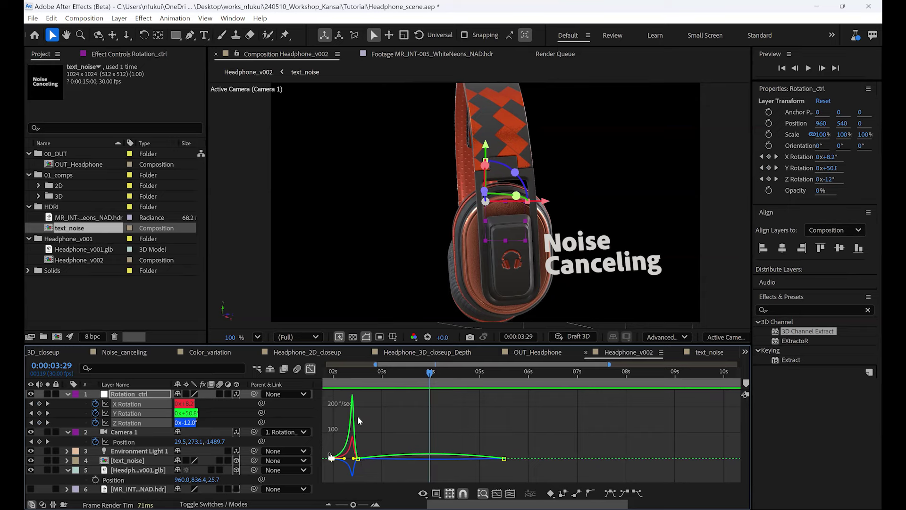
pyautogui.click(310, 369)
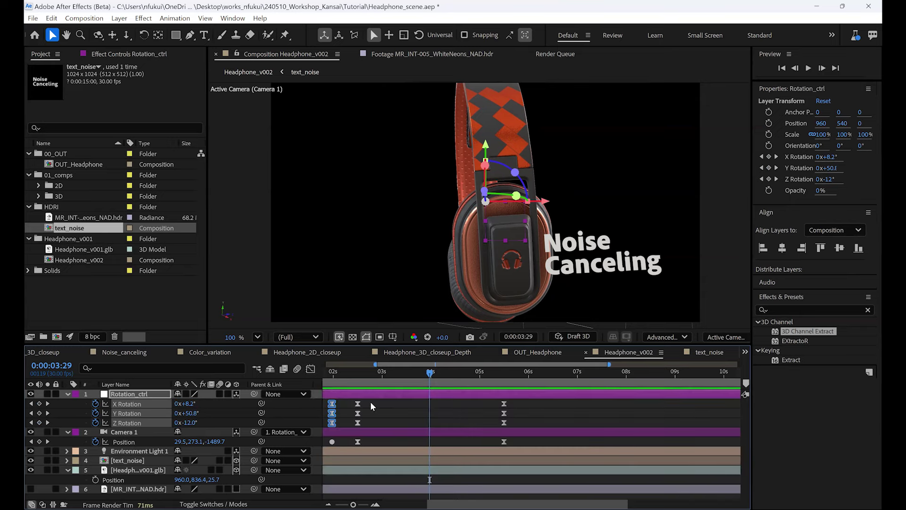
pyautogui.moveTo(370, 401); pyautogui.dragTo(356, 426)
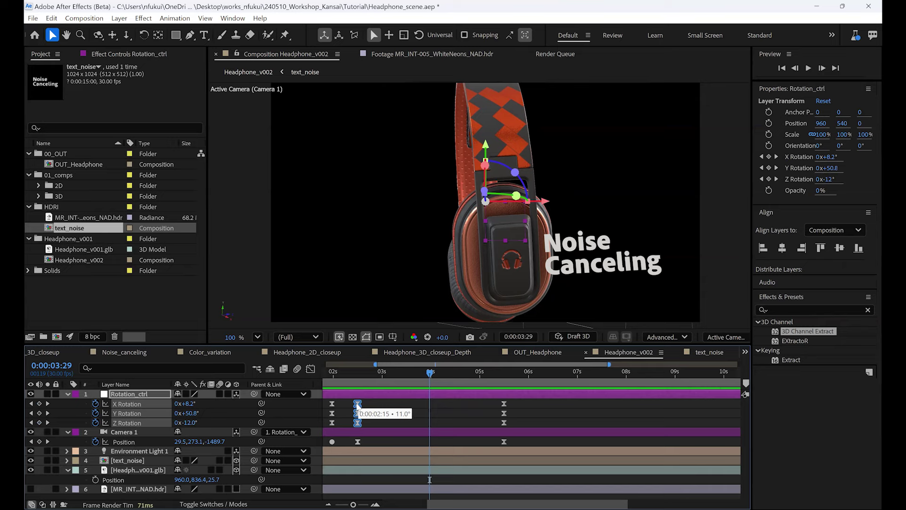
pyautogui.keyDown('ctrl'); pyautogui.click(358, 405); pyautogui.keyUp('ctrl')
pyautogui.click(312, 370)
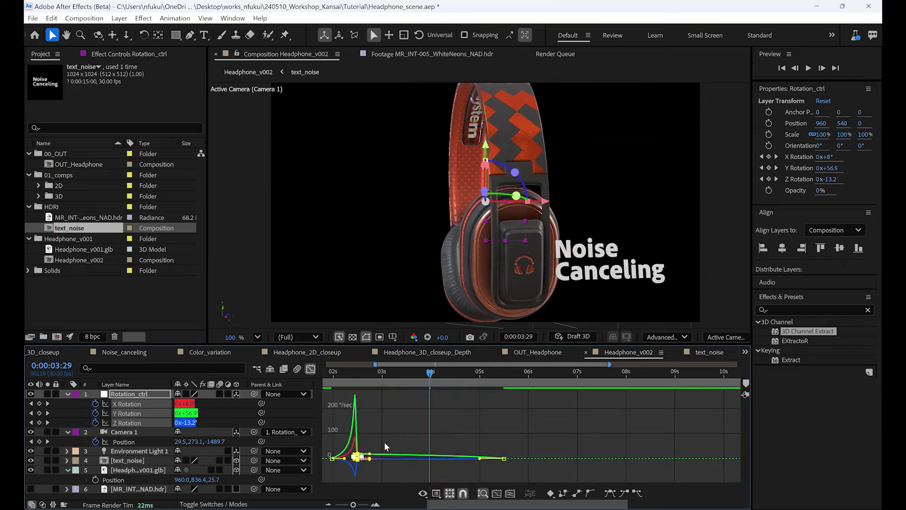
# Step: End the work area at 0:00:06:29, preview the whole camera animation, and scrub through the text reveal to 0:00:03:12
pyautogui.moveTo(375, 364); pyautogui.dragTo(302, 369)
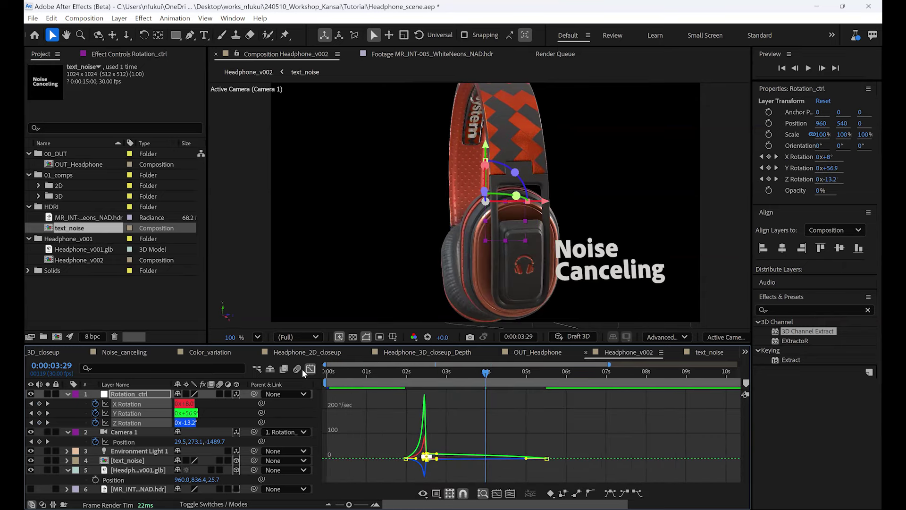
pyautogui.click(600, 377)
pyautogui.press('n')
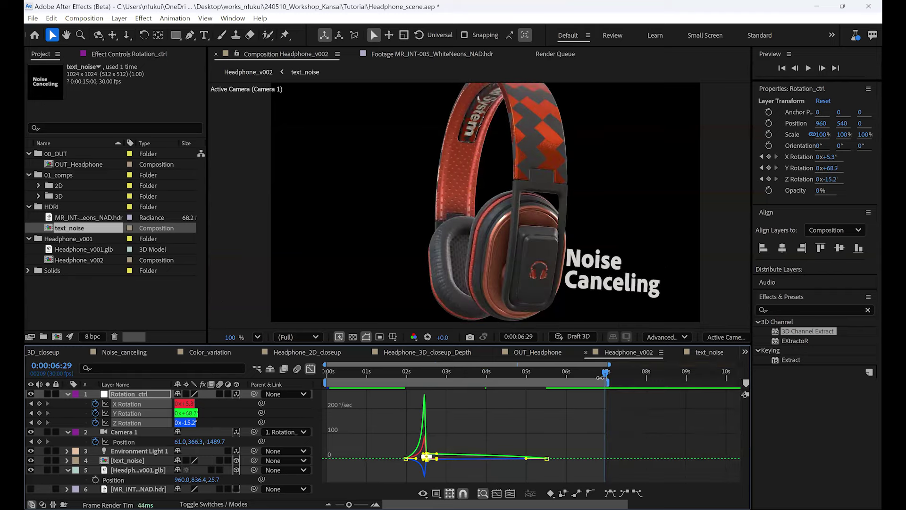
pyautogui.press('space')
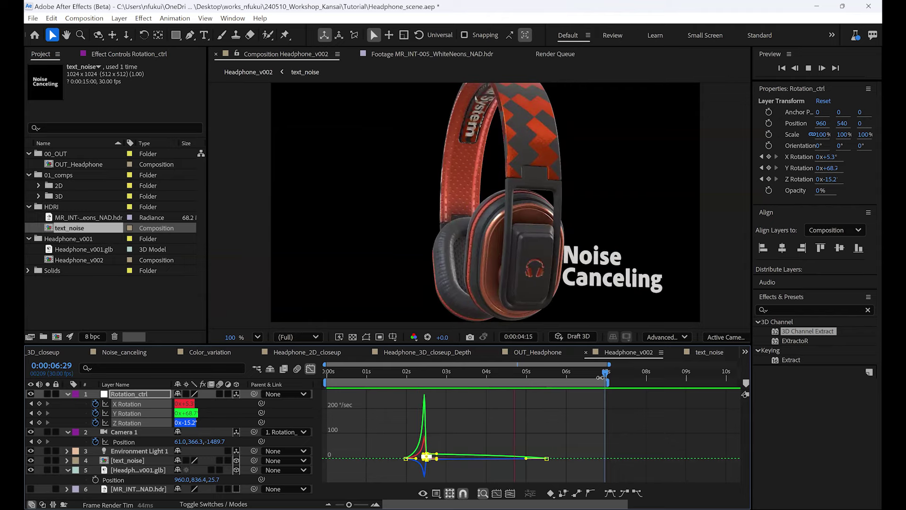
pyautogui.press('space')
pyautogui.click(429, 375)
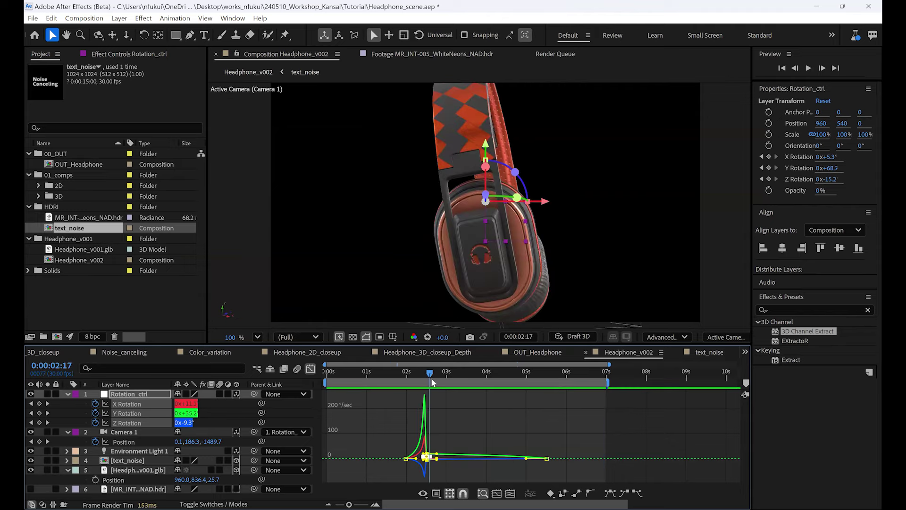
pyautogui.moveTo(443, 380); pyautogui.dragTo(462, 378)
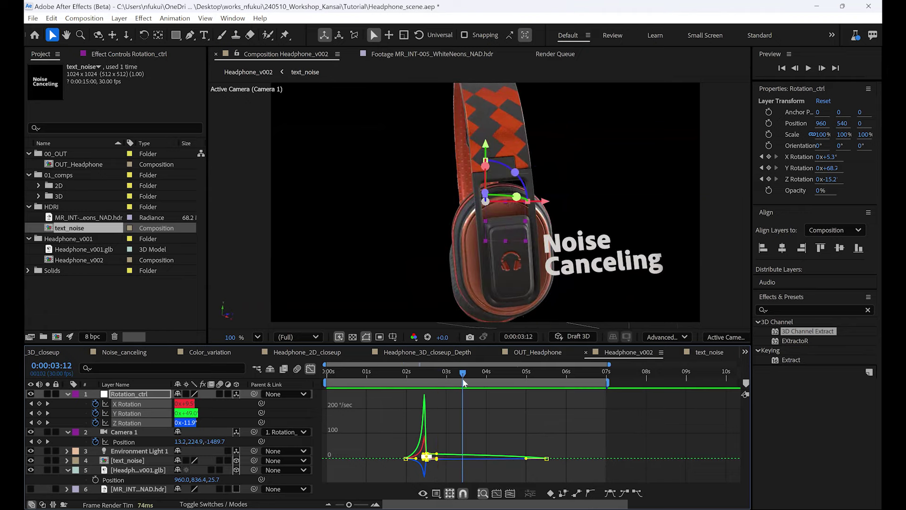
# Step: Return to the keyframe view, reveal text_noise's Mask Path keyframes, and move the second one earlier to 0:00:03:00
pyautogui.click(311, 369)
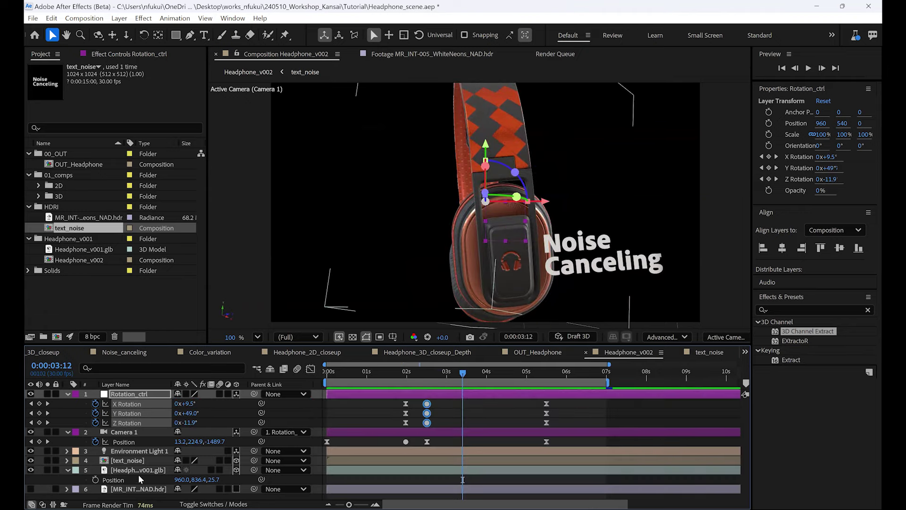
pyautogui.click(135, 459)
pyautogui.press('m')
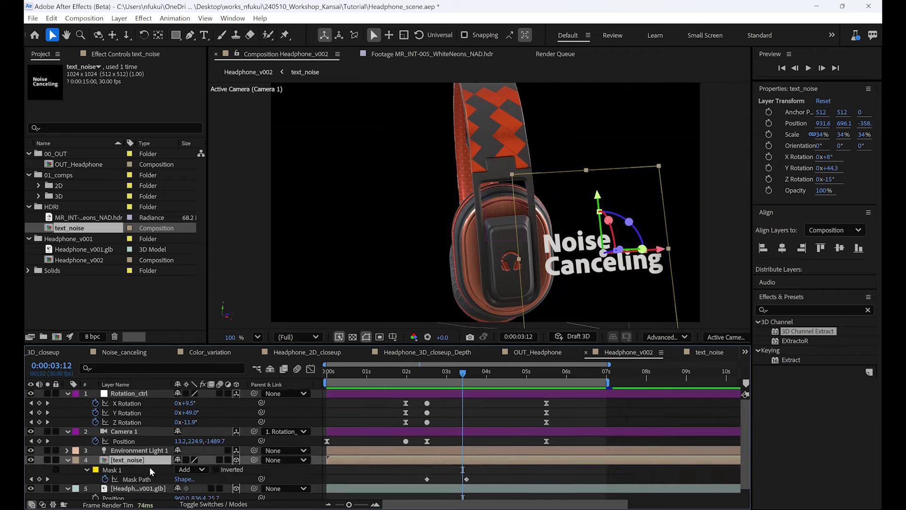
pyautogui.click(440, 372)
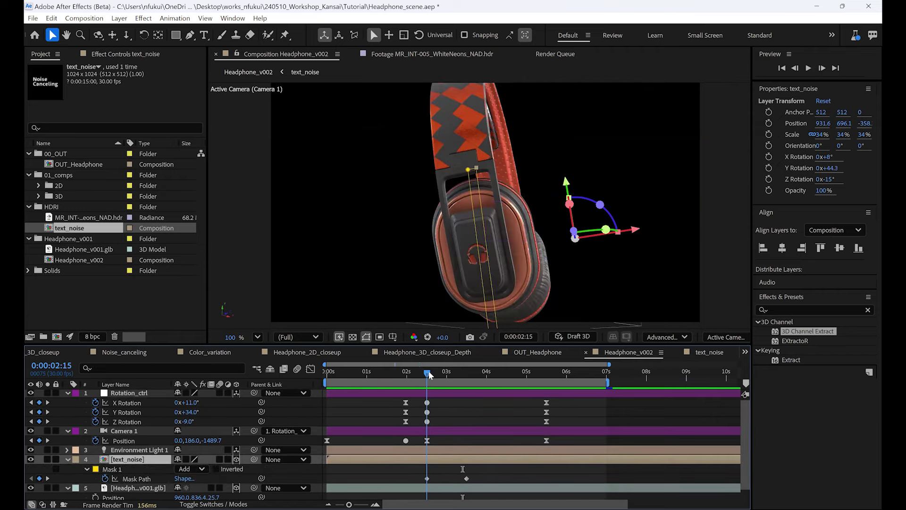
pyautogui.click(428, 372)
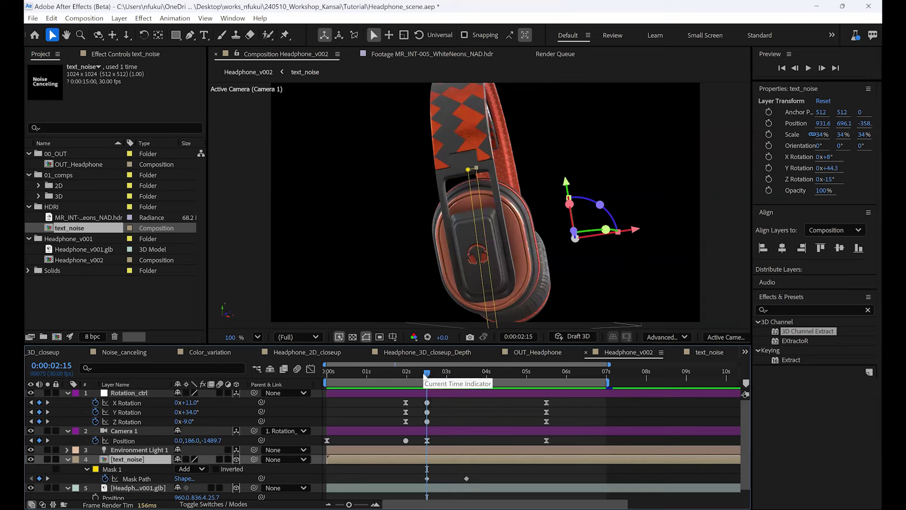
pyautogui.press('space')
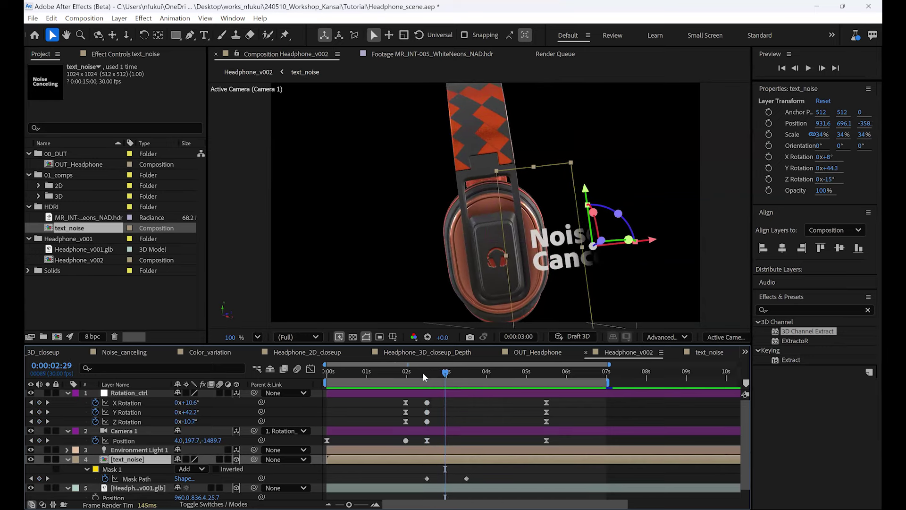
pyautogui.moveTo(466, 478)
pyautogui.mouseDown()
pyautogui.moveTo(446, 479)
pyautogui.moveTo(453, 480)
pyautogui.mouseUp()
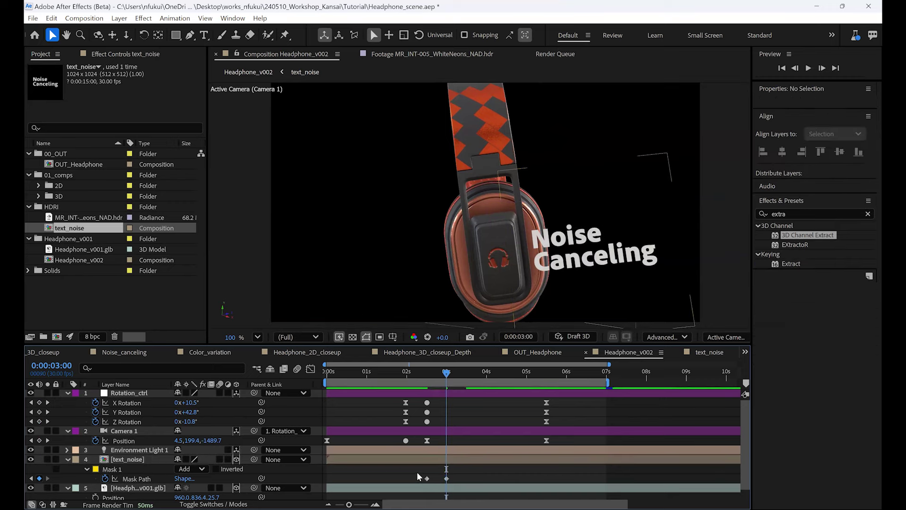
# Step: Apply Easy Ease to text_noise's two Mask Path keyframes and reshape their speed graph so it peaks just before the second keyframe
pyautogui.rightClick(447, 479)
pyautogui.moveTo(494, 470)
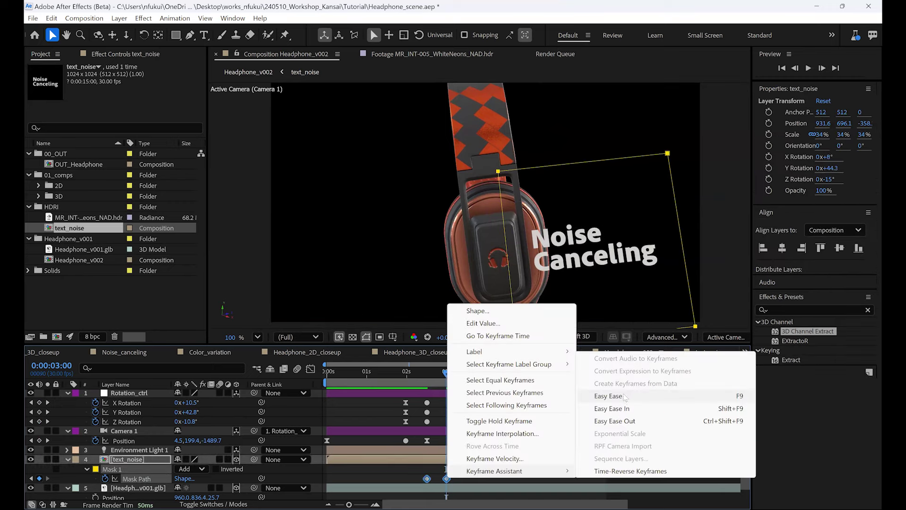
pyautogui.click(625, 398)
pyautogui.click(311, 368)
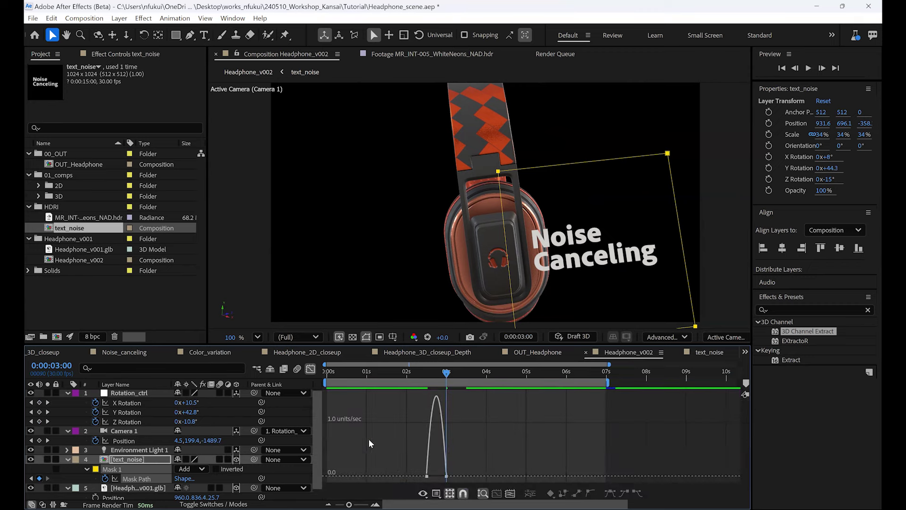
pyautogui.moveTo(415, 468); pyautogui.dragTo(436, 476)
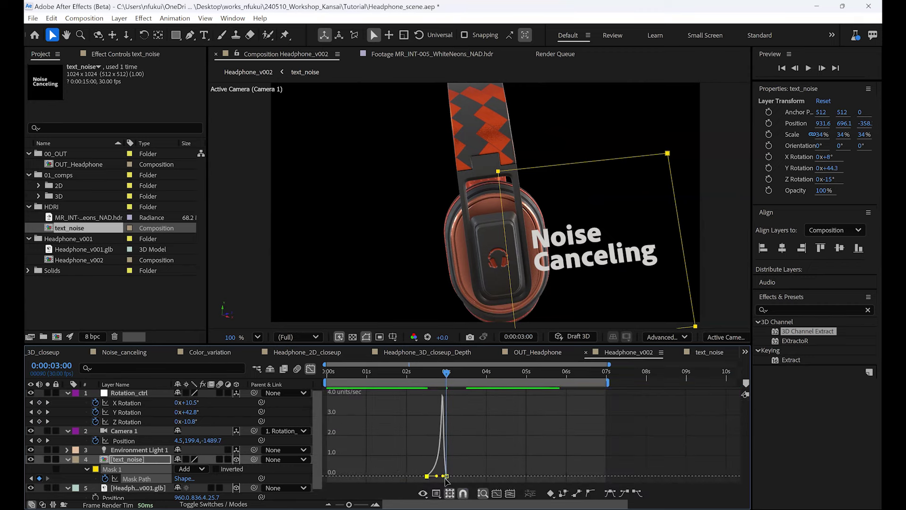
# Step: Preview the eased text reveal from 0:00:01:13, 0:00:03:02 and 0:00:01:27 to check its timing against the camera move
pyautogui.click(385, 375)
pyautogui.press('space')
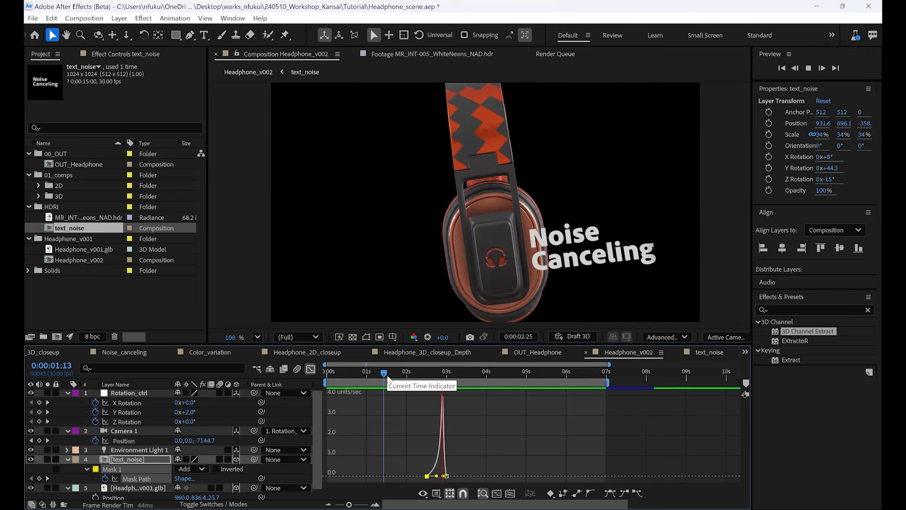
pyautogui.press('space')
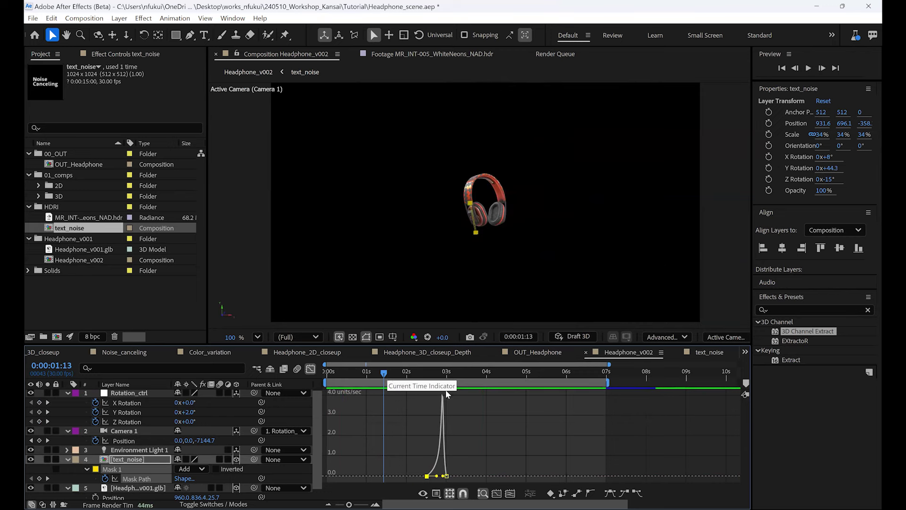
pyautogui.click(427, 373)
pyautogui.moveTo(435, 375)
pyautogui.mouseDown()
pyautogui.moveTo(450, 375)
pyautogui.moveTo(431, 383)
pyautogui.moveTo(449, 380)
pyautogui.mouseUp()
pyautogui.press('space')
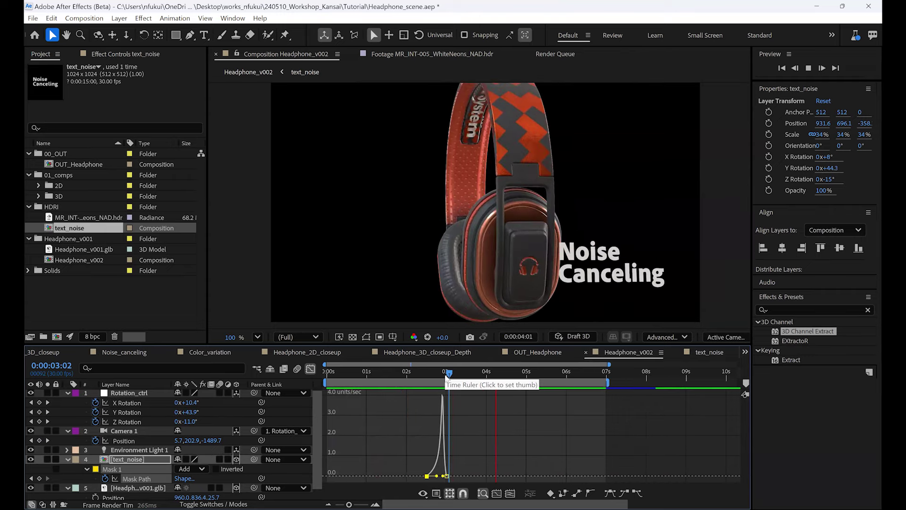
pyautogui.press('space')
pyautogui.moveTo(398, 372)
pyautogui.mouseDown()
pyautogui.moveTo(445, 383)
pyautogui.moveTo(398, 390)
pyautogui.mouseUp()
pyautogui.press('space')
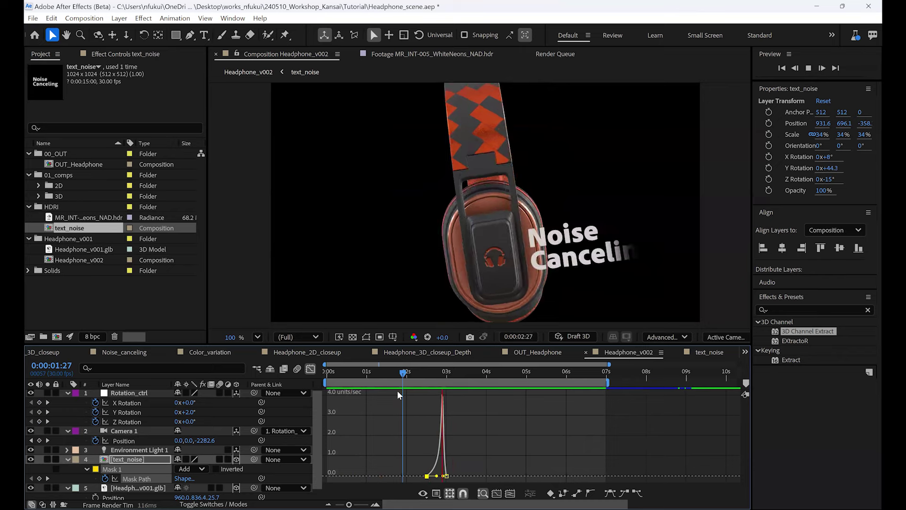
pyautogui.press('space')
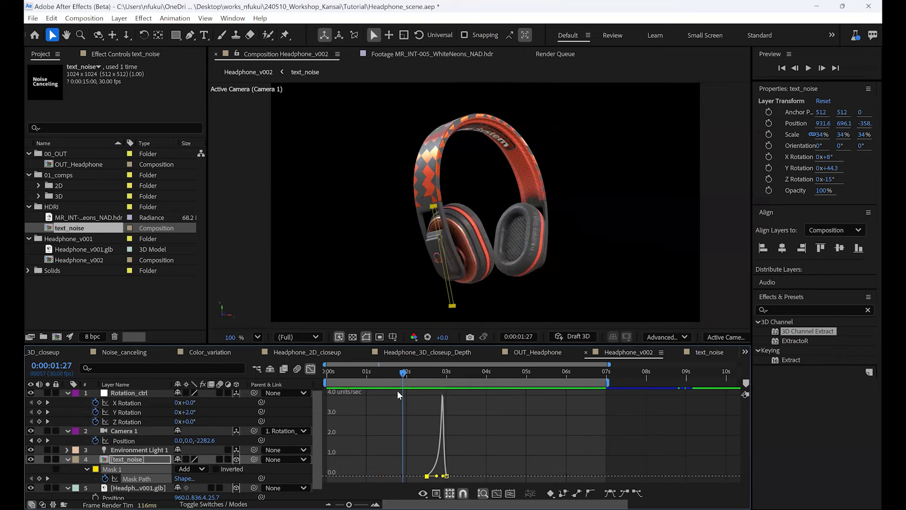
# Step: Return to the keyframe view and move the last Rotation_ctrl rotation and Camera 1 Position keyframes to 0:00:06:29
pyautogui.click(310, 368)
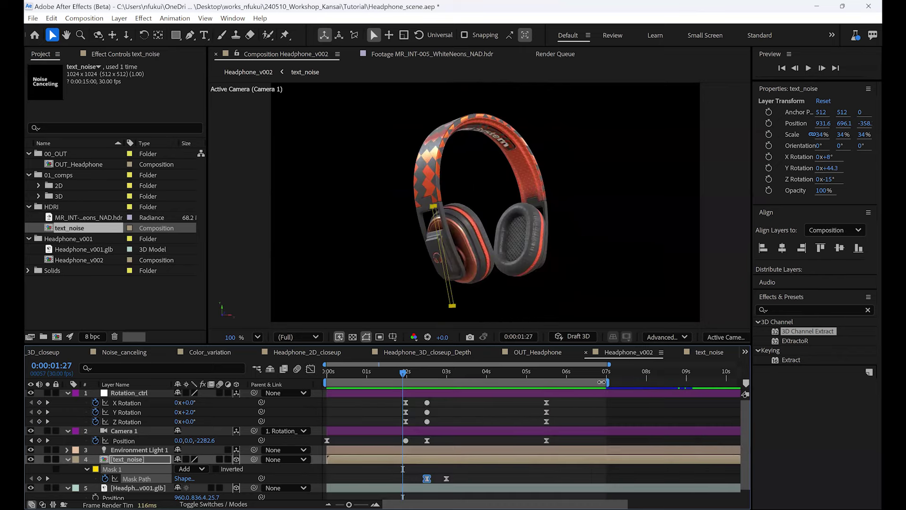
pyautogui.moveTo(523, 371); pyautogui.dragTo(605, 372)
pyautogui.click(559, 430)
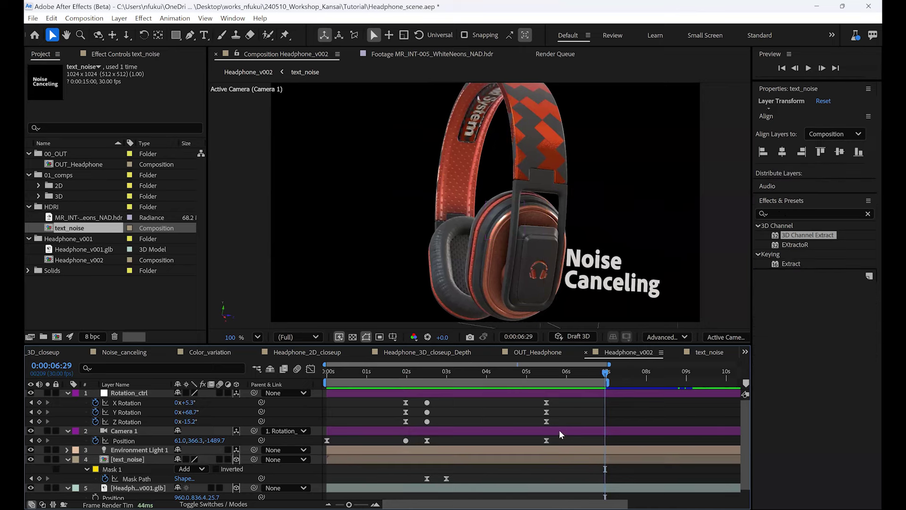
pyautogui.moveTo(557, 446); pyautogui.dragTo(605, 412)
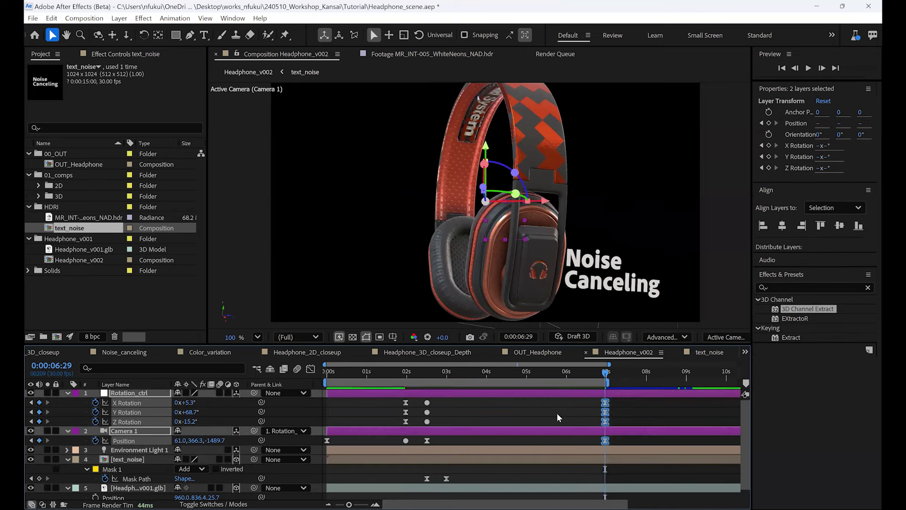
# Step: Preview the lengthened camera animation and scrub through it to 0:00:04:24
pyautogui.click(553, 407)
pyautogui.press('space')
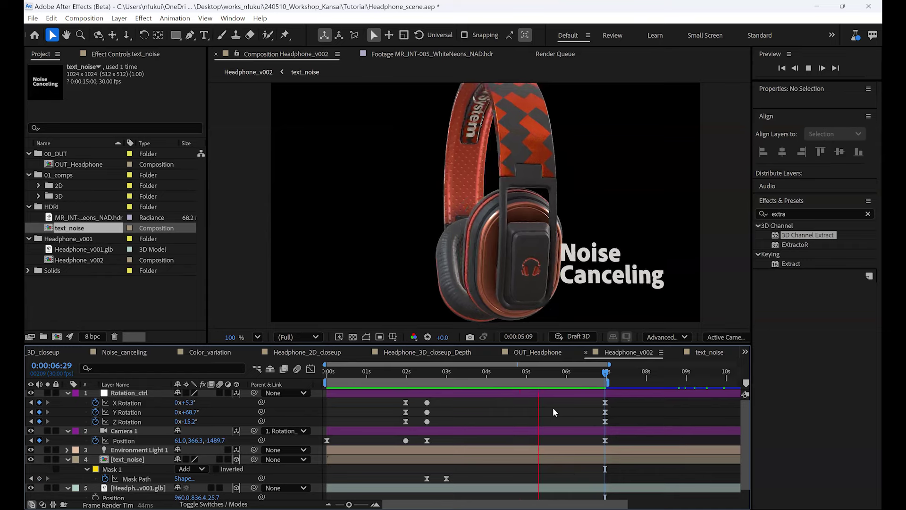
pyautogui.press('space')
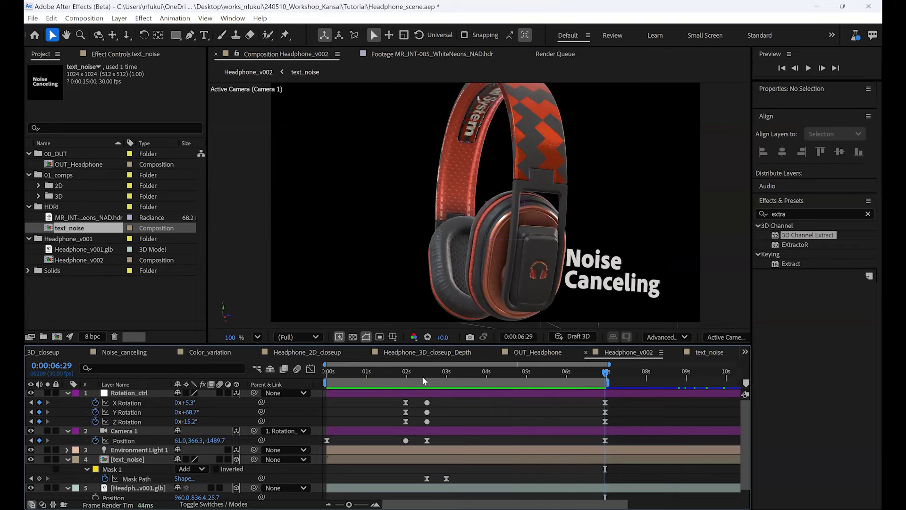
pyautogui.moveTo(412, 371); pyautogui.dragTo(519, 388)
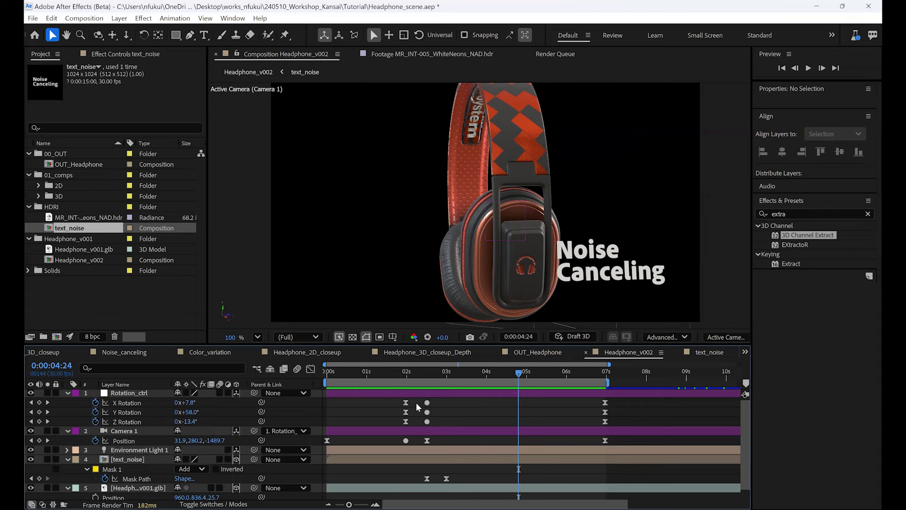
# Step: Open the text_noise composition and, with no layer selected, draw a three-point bent line with the Pen tool beside the title, rising diagonally into a horizontal segment
pyautogui.doubleClick(140, 461)
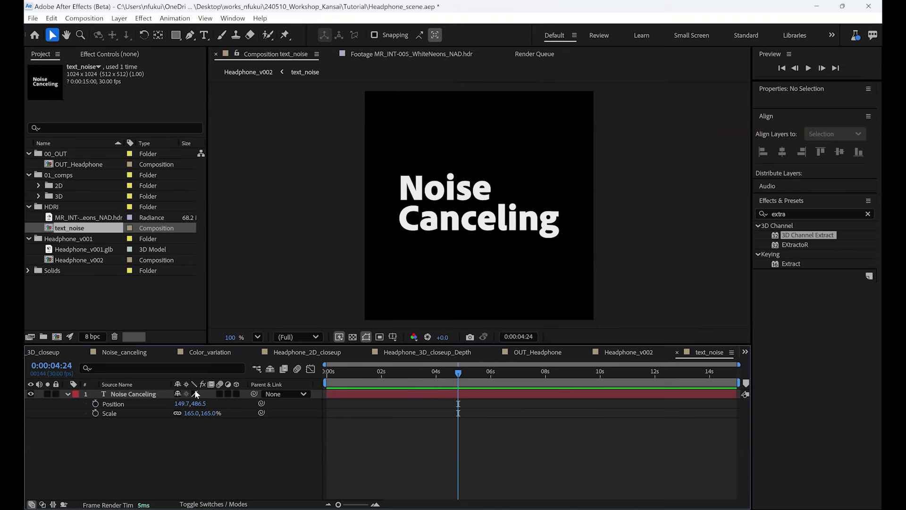
pyautogui.click(137, 394)
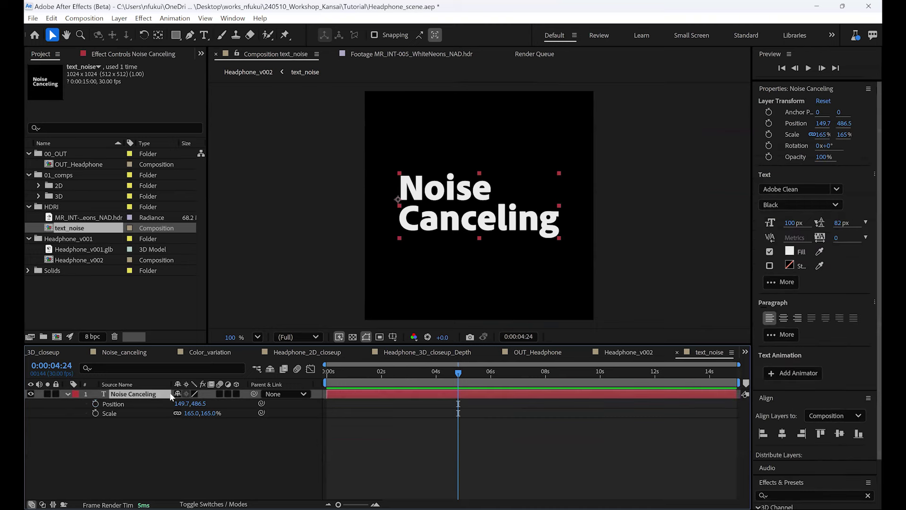
pyautogui.click(131, 425)
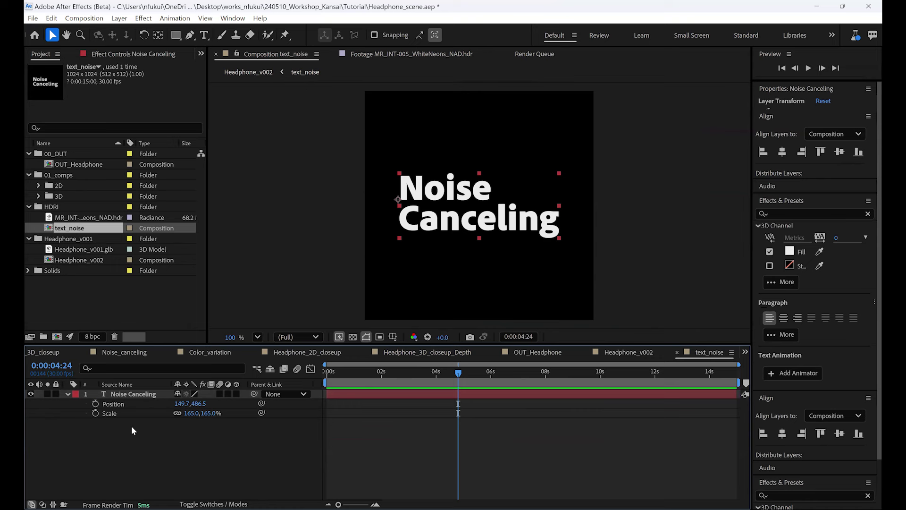
pyautogui.click(190, 35)
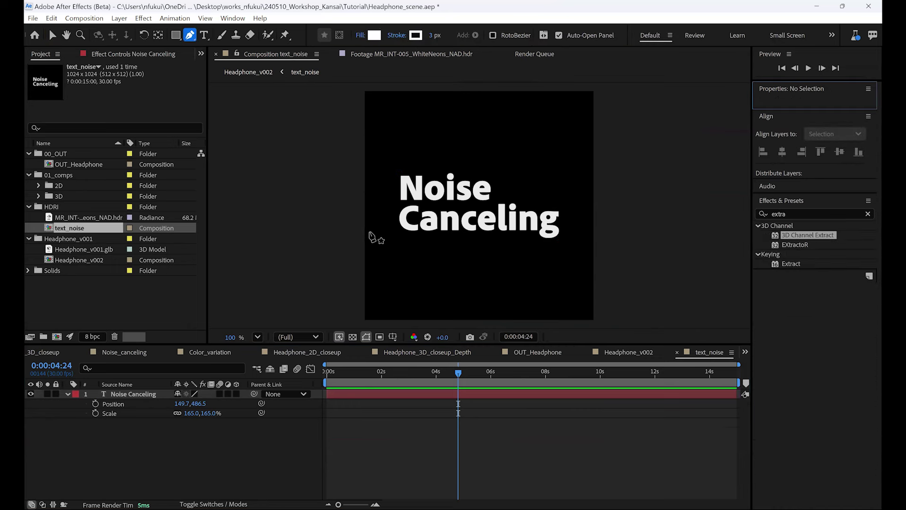
pyautogui.click(370, 235)
pyautogui.click(390, 201)
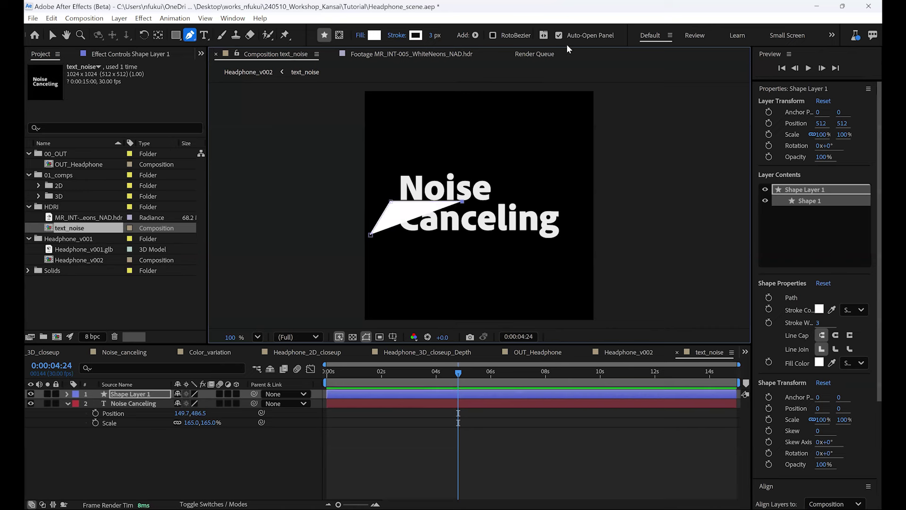
# Step: Expand Shape Layer 1's contents down to the Stroke 1 settings of Shape 1
pyautogui.click(67, 394)
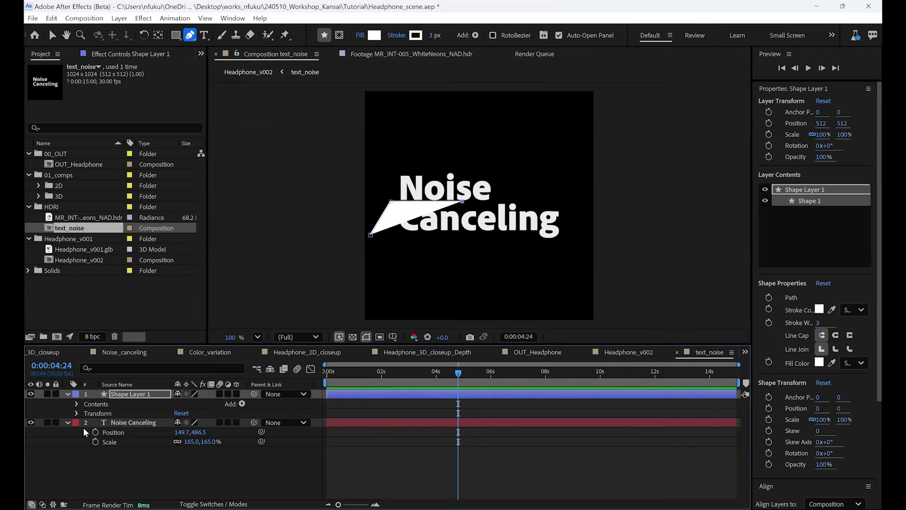
pyautogui.click(77, 404)
pyautogui.click(87, 413)
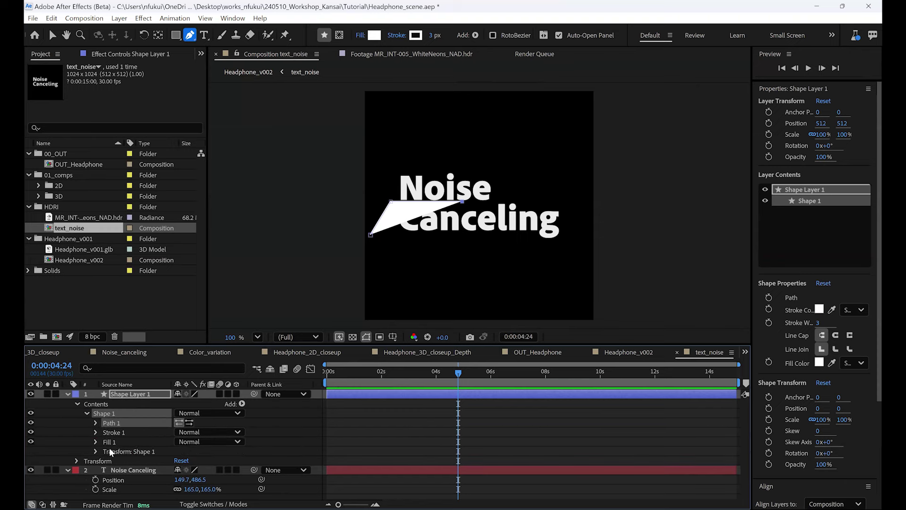
pyautogui.click(95, 423)
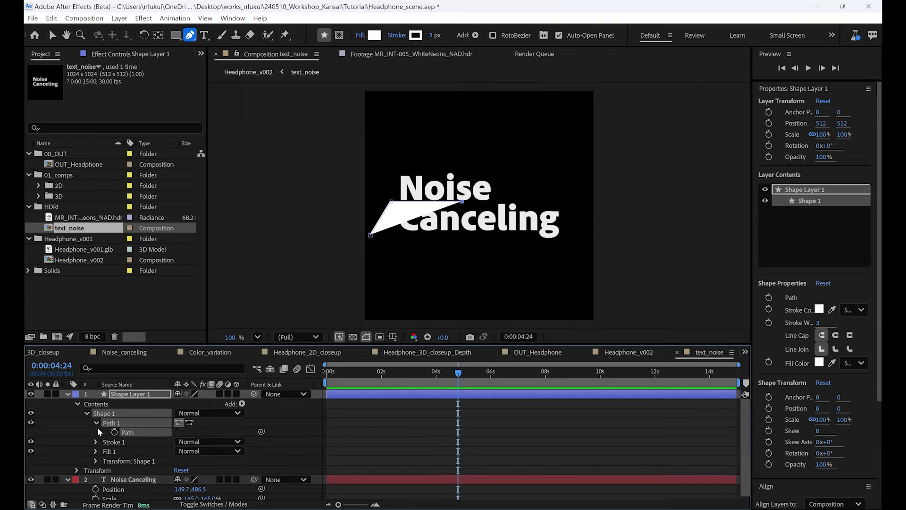
pyautogui.click(95, 423)
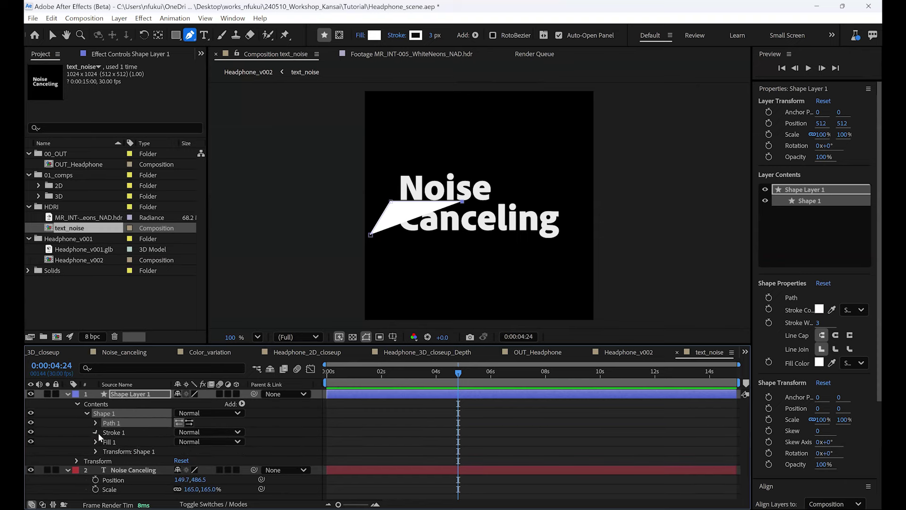
pyautogui.click(97, 433)
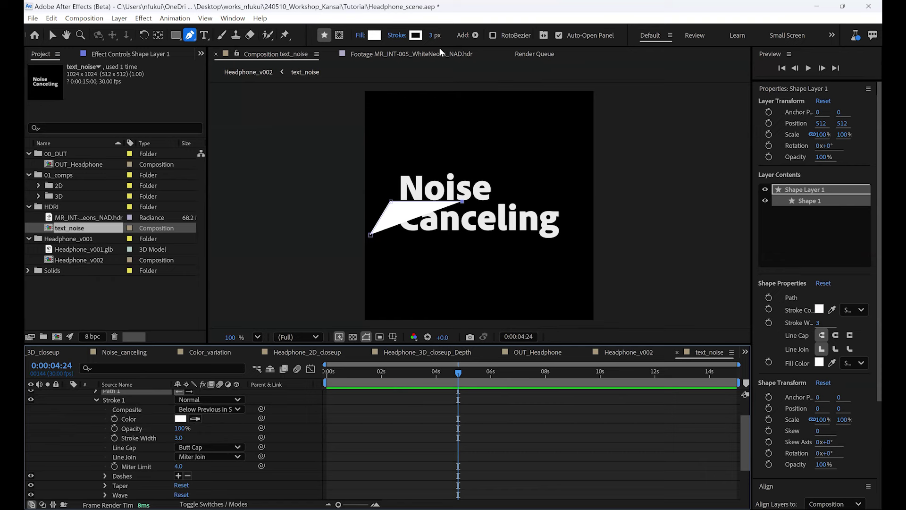
# Step: Set the shape's fill to None and shorten the line's horizontal segment so it ends beneath the letter N of Noise
pyautogui.click(360, 35)
pyautogui.click(393, 231)
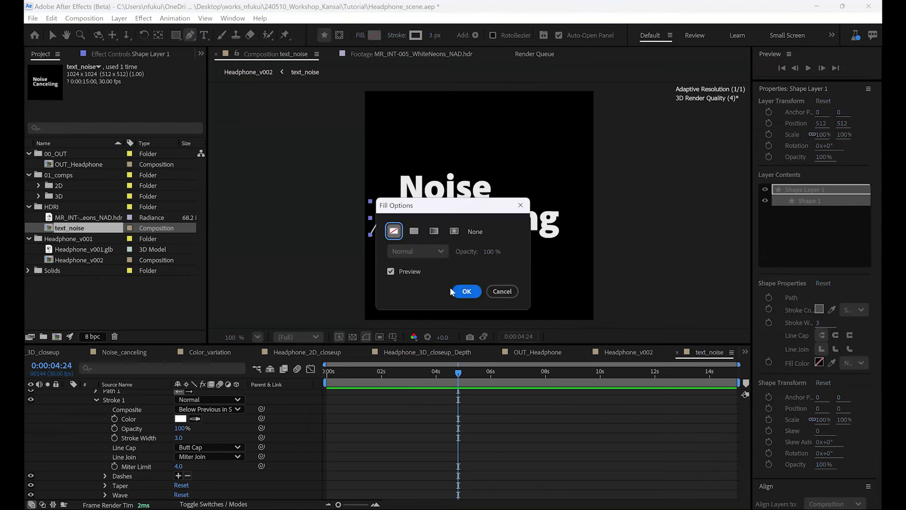
pyautogui.click(464, 290)
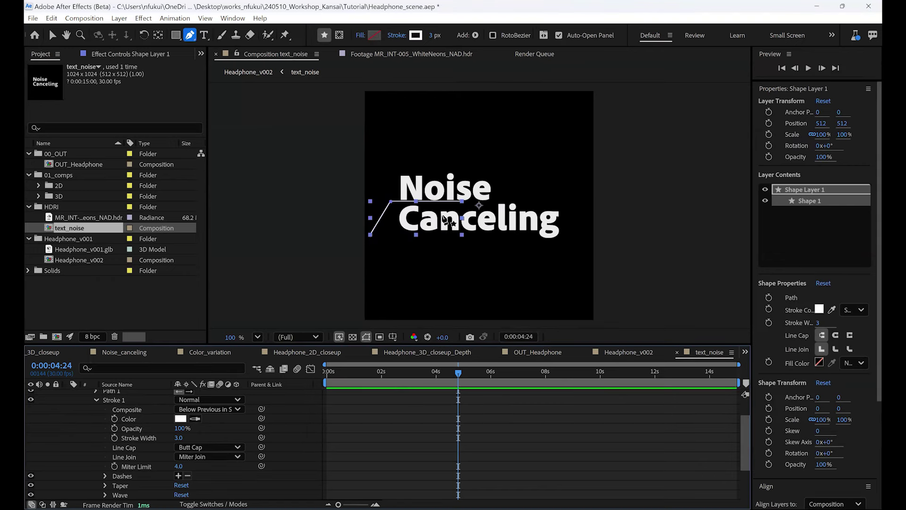
pyautogui.press('.')
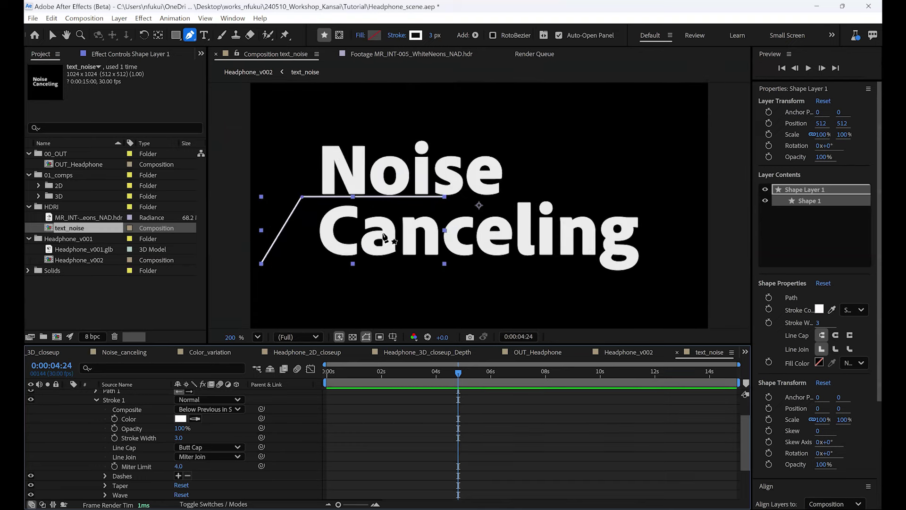
pyautogui.click(261, 264)
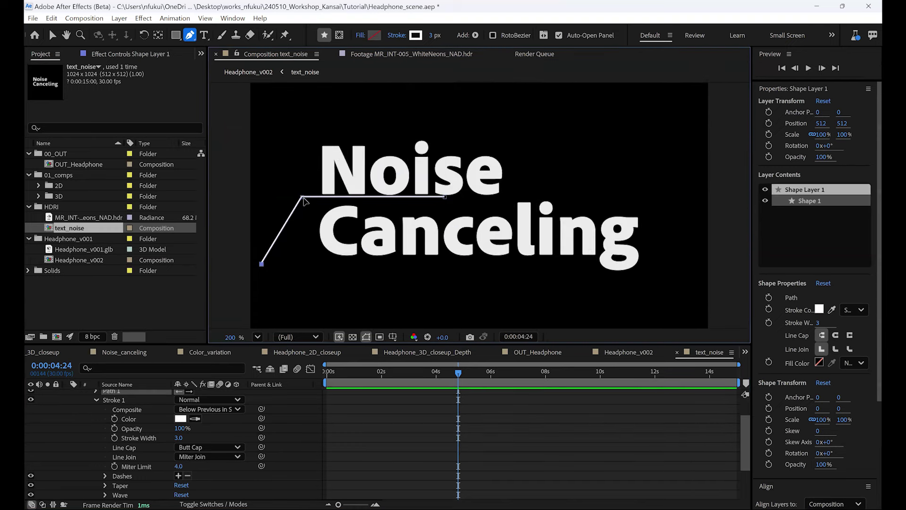
pyautogui.moveTo(439, 197); pyautogui.dragTo(365, 197)
# Step: Set Stroke 1's Stroke Width to 10 and collapse Shape Layer 1
pyautogui.moveTo(179, 438); pyautogui.dragTo(188, 439)
pyautogui.click(188, 438)
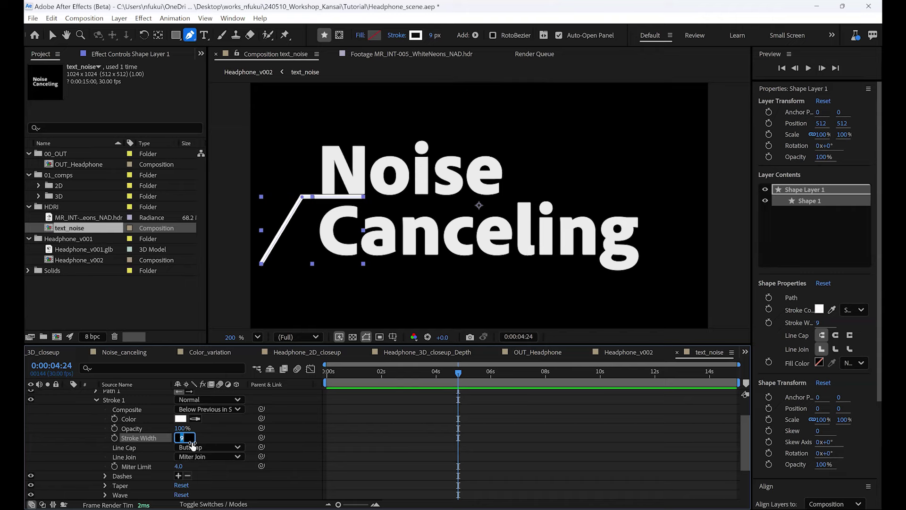
pyautogui.write('10')
pyautogui.press('Return')
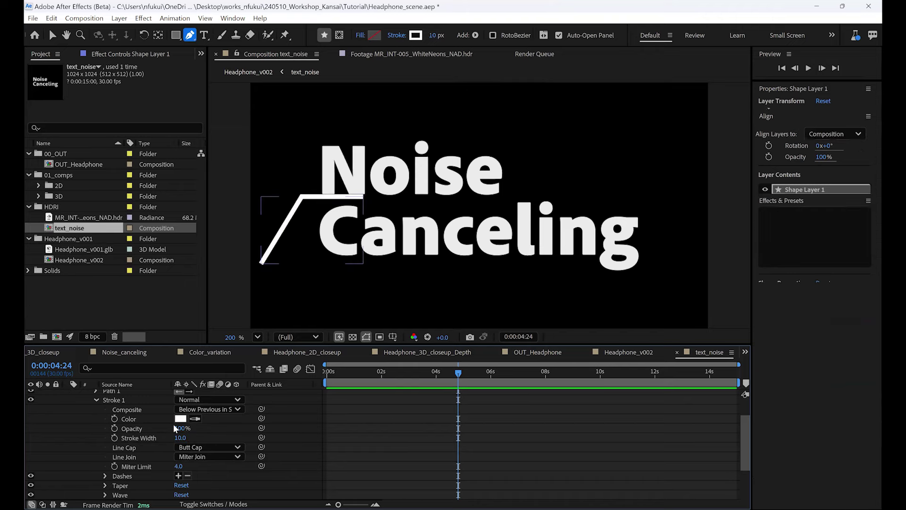
pyautogui.moveTo(745, 424); pyautogui.dragTo(749, 400)
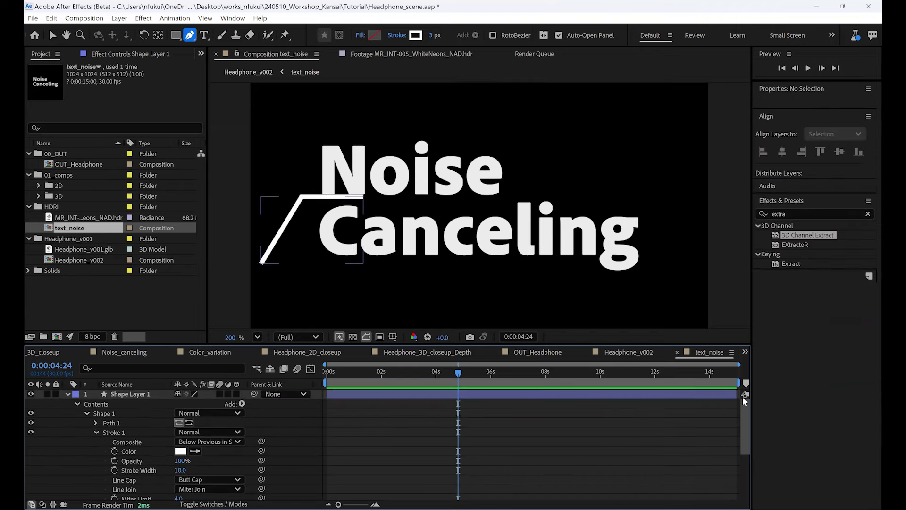
pyautogui.click(134, 396)
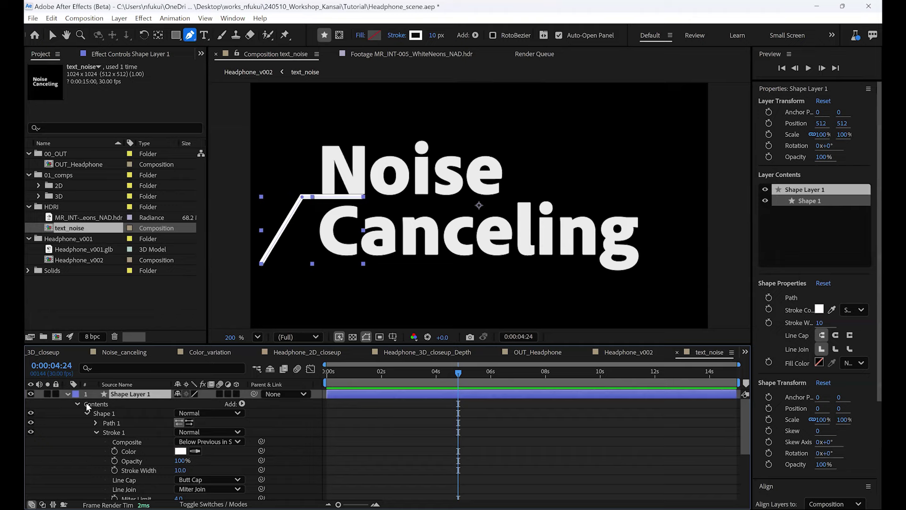
pyautogui.click(68, 396)
# Step: Set the Noise Canceling text layer's font size to 50 px
pyautogui.click(134, 403)
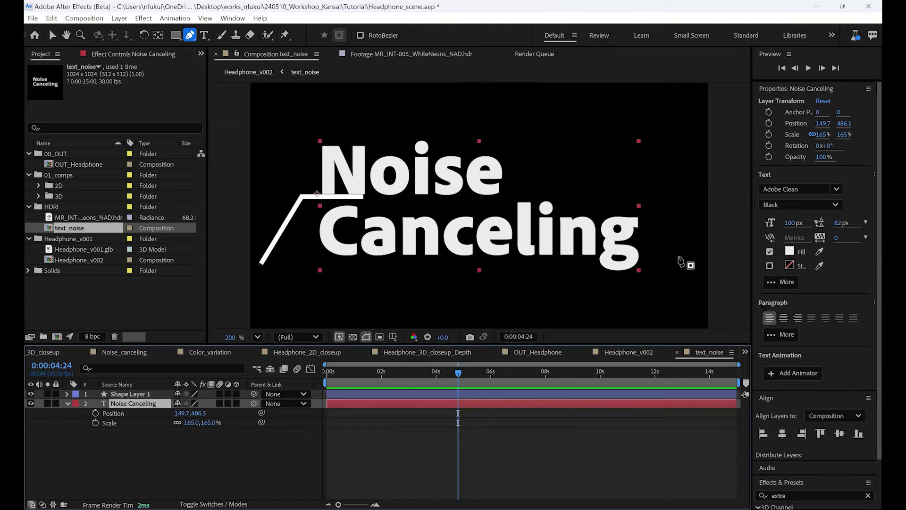
pyautogui.moveTo(769, 222)
pyautogui.mouseDown()
pyautogui.moveTo(757, 223)
pyautogui.moveTo(769, 224)
pyautogui.mouseUp()
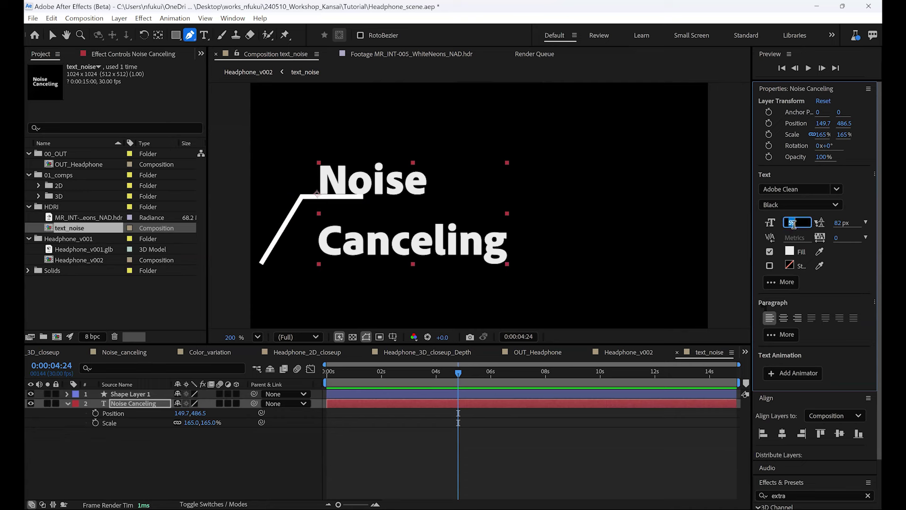
pyautogui.write('50')
pyautogui.press('Return')
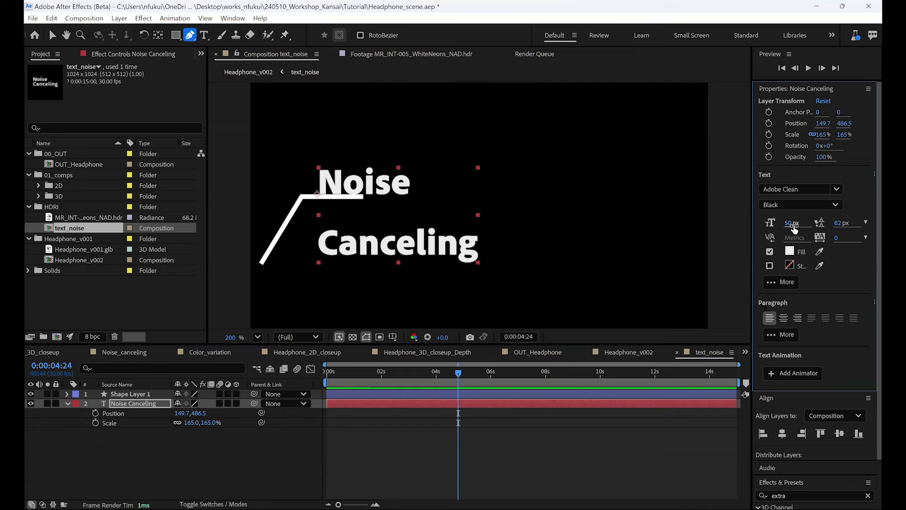
# Step: Tighten the line spacing of the Noise Canceling text to 44 px leading
pyautogui.click(53, 35)
pyautogui.doubleClick(372, 202)
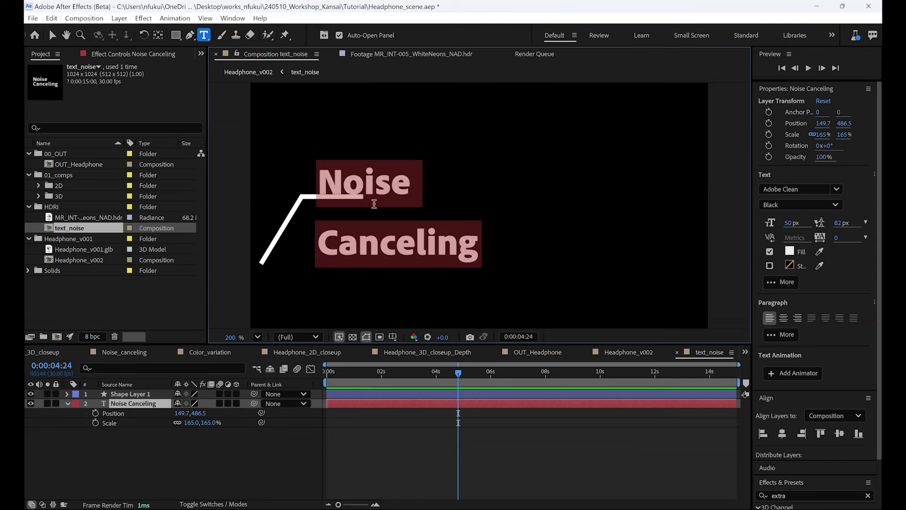
pyautogui.hotkey('alt', 'Down')
pyautogui.hotkey('alt', 'Down')
pyautogui.hotkey('alt', 'Down')
pyautogui.hotkey('alt', 'Down')
pyautogui.hotkey('alt', 'Down')
pyautogui.hotkey('alt', 'Down')
pyautogui.hotkey('alt', 'Down')
pyautogui.hotkey('alt', 'Down')
pyautogui.hotkey('alt', 'Down')
pyautogui.hotkey('alt', 'Down')
pyautogui.hotkey('alt', 'Down')
pyautogui.hotkey('alt', 'Down')
pyautogui.hotkey('alt', 'Down')
pyautogui.hotkey('alt', 'Down')
pyautogui.hotkey('alt', 'Down')
pyautogui.hotkey('alt', 'Down')
pyautogui.hotkey('alt', 'Down')
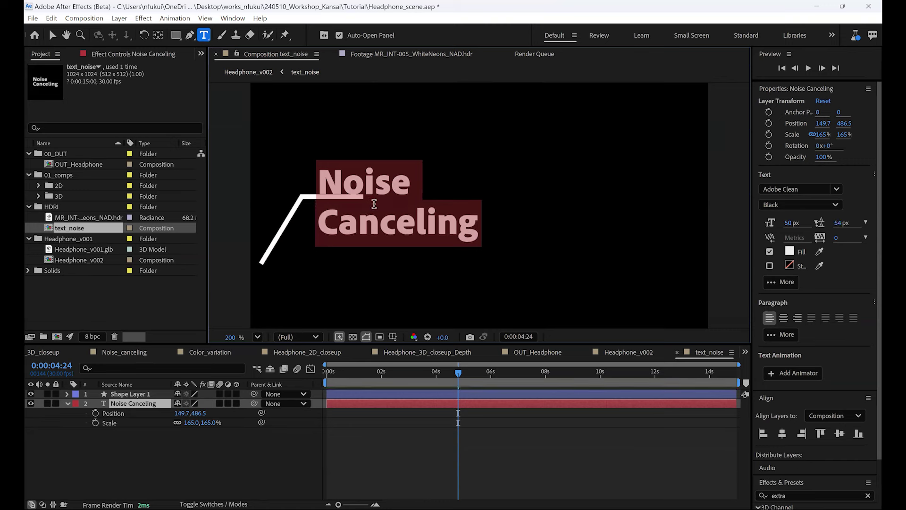
pyautogui.hotkey('alt', 'Down')
pyautogui.hotkey('alt', 'Down')
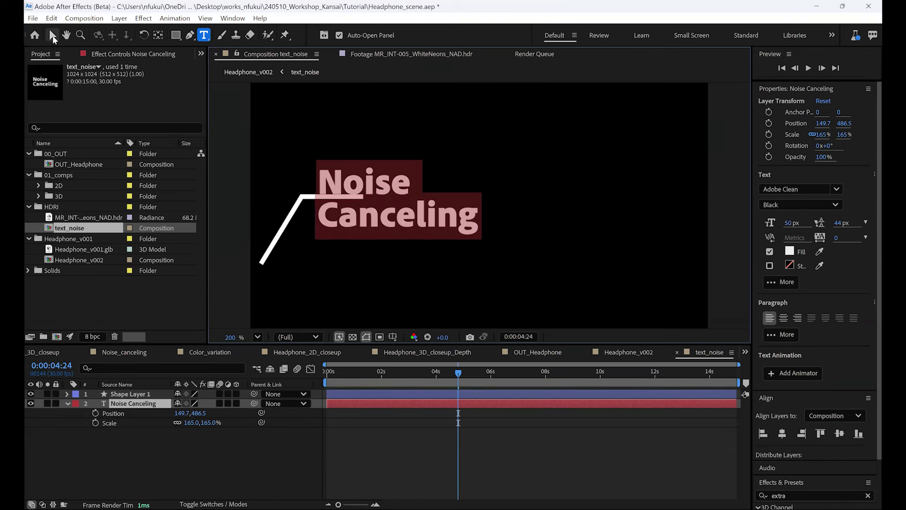
# Step: Move the Noise Canceling text beyond the callout line's horizontal end and shift line and text together, placing the text at about 443.2, 459
pyautogui.press('Escape')
pyautogui.moveTo(427, 202); pyautogui.dragTo(488, 203)
pyautogui.click(137, 394)
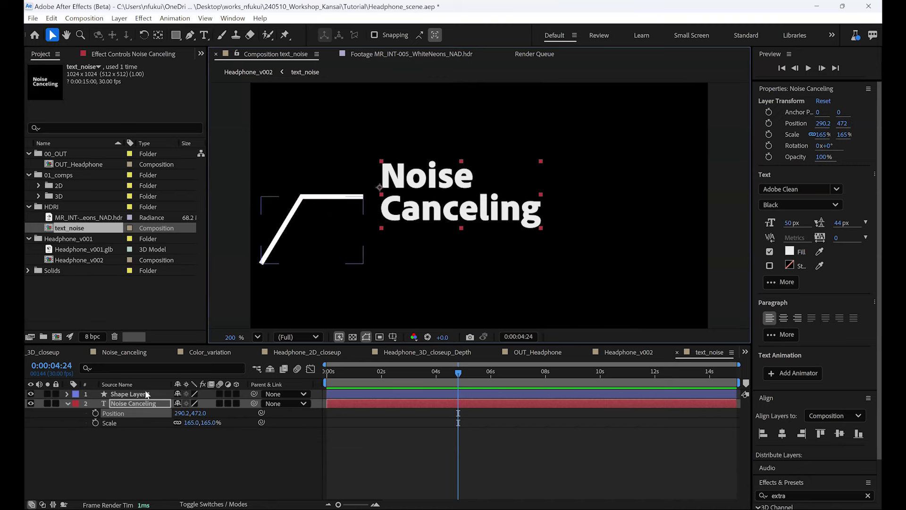
pyautogui.keyDown('shift'); pyautogui.click(436, 216); pyautogui.keyUp('shift')
pyautogui.moveTo(436, 216); pyautogui.dragTo(499, 210)
pyautogui.click(202, 455)
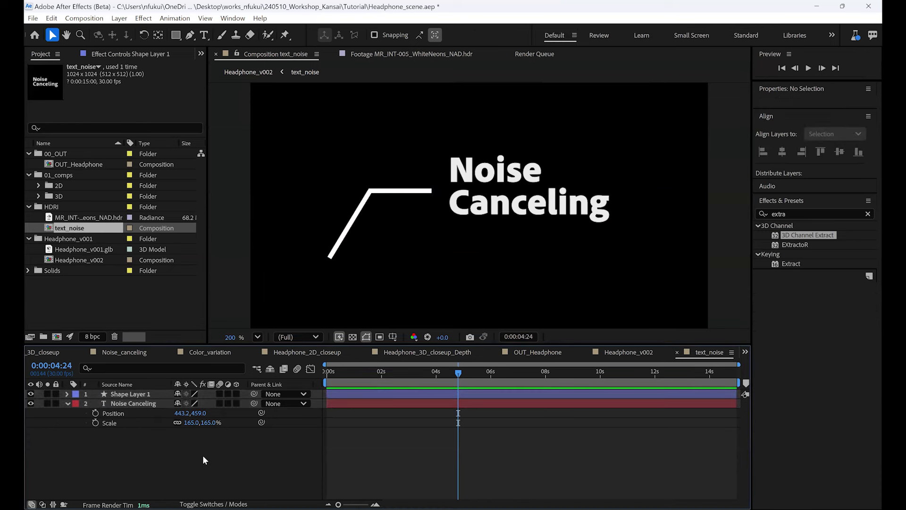
# Step: Add Trim Paths to Shape 1 of Shape Layer 1 and try out its End value
pyautogui.click(354, 372)
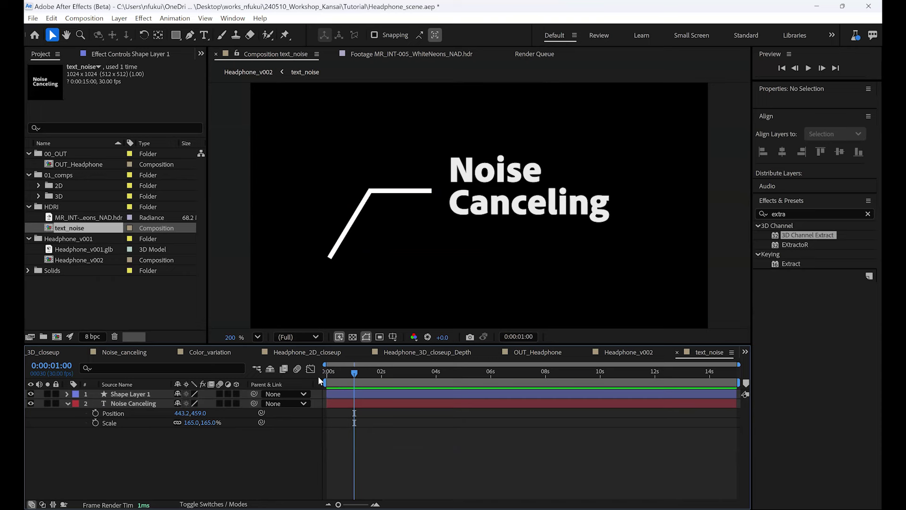
pyautogui.click(142, 395)
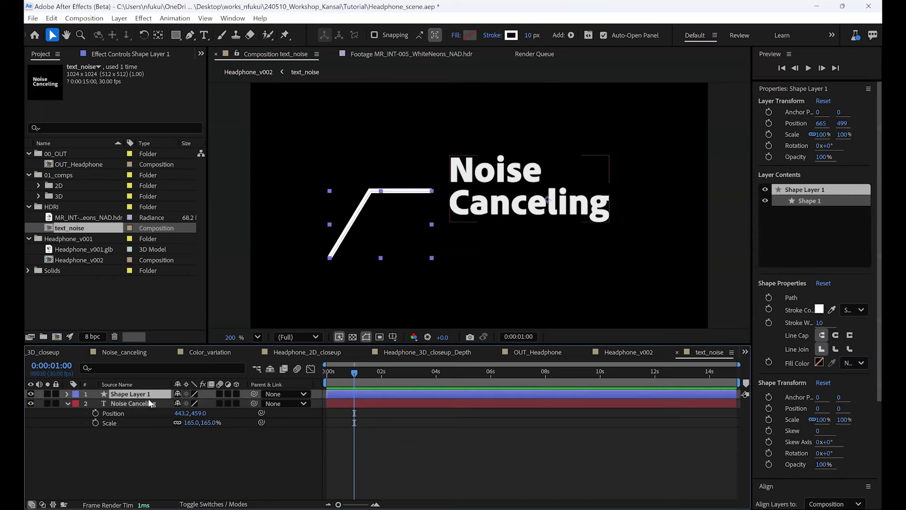
pyautogui.click(68, 394)
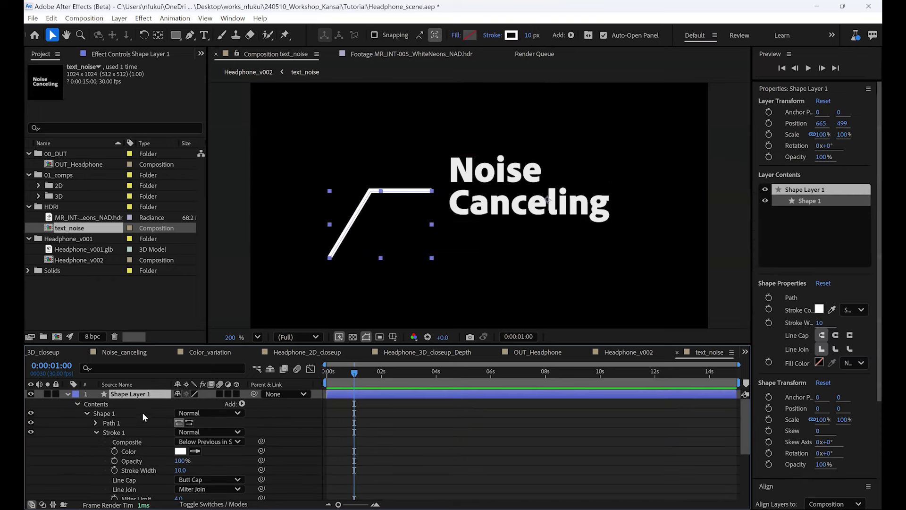
pyautogui.click(131, 421)
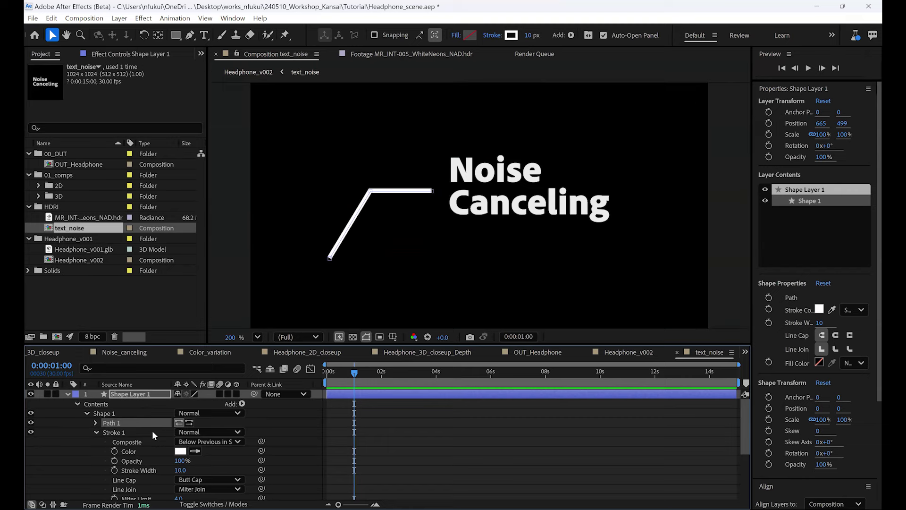
pyautogui.scroll(-1, 212, 429)
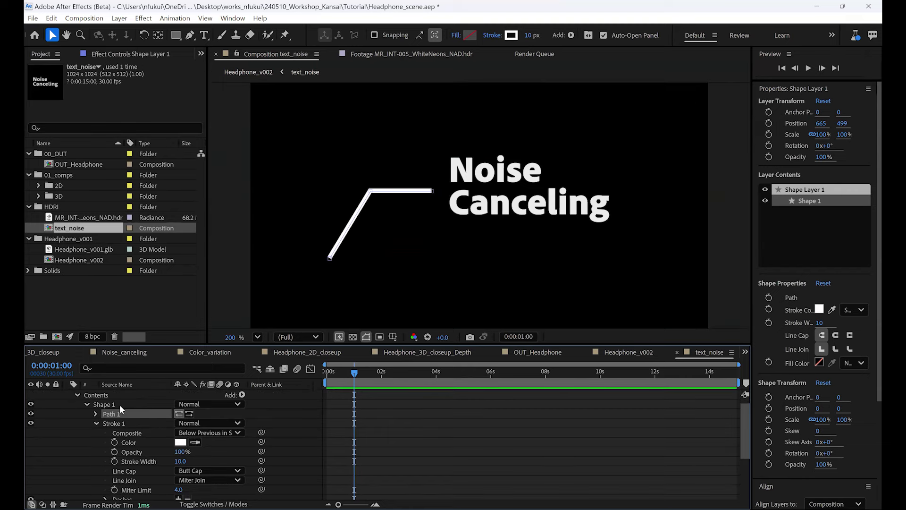
pyautogui.click(107, 404)
pyautogui.click(242, 395)
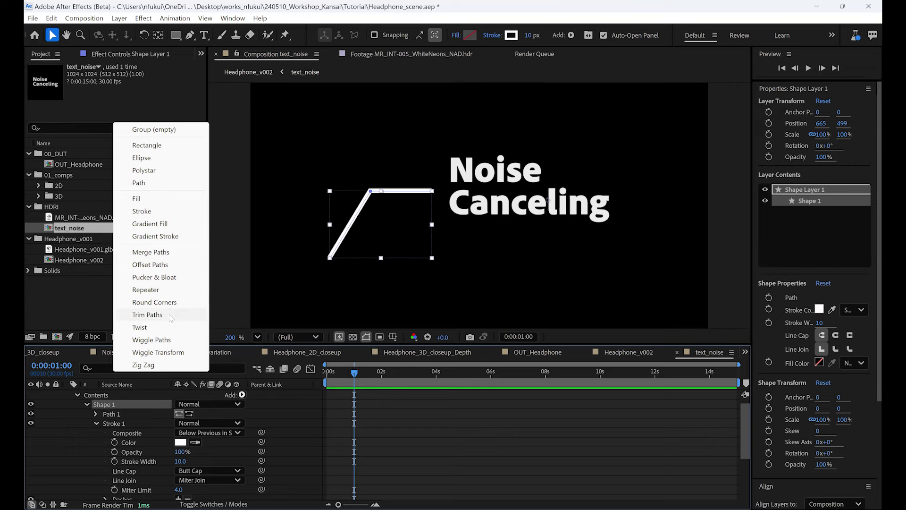
pyautogui.click(147, 315)
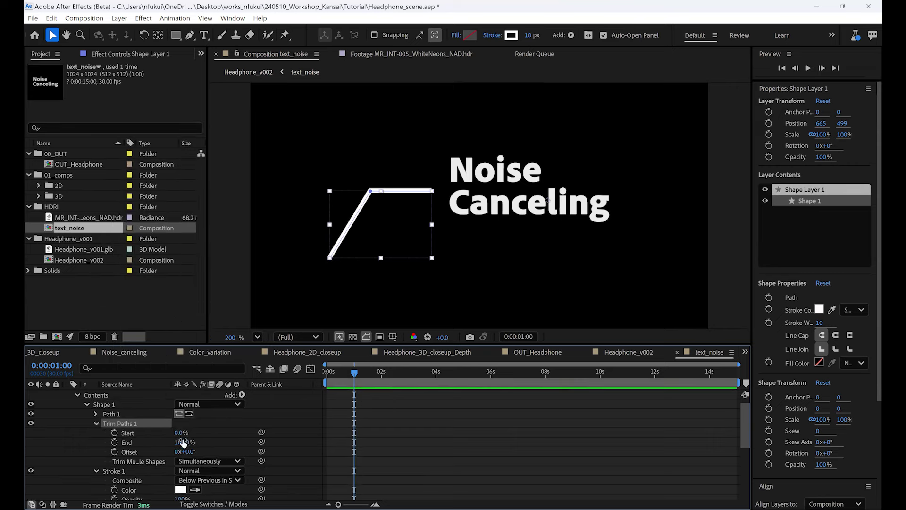
pyautogui.moveTo(182, 442)
pyautogui.mouseDown()
pyautogui.moveTo(135, 457)
pyautogui.moveTo(246, 437)
pyautogui.mouseUp()
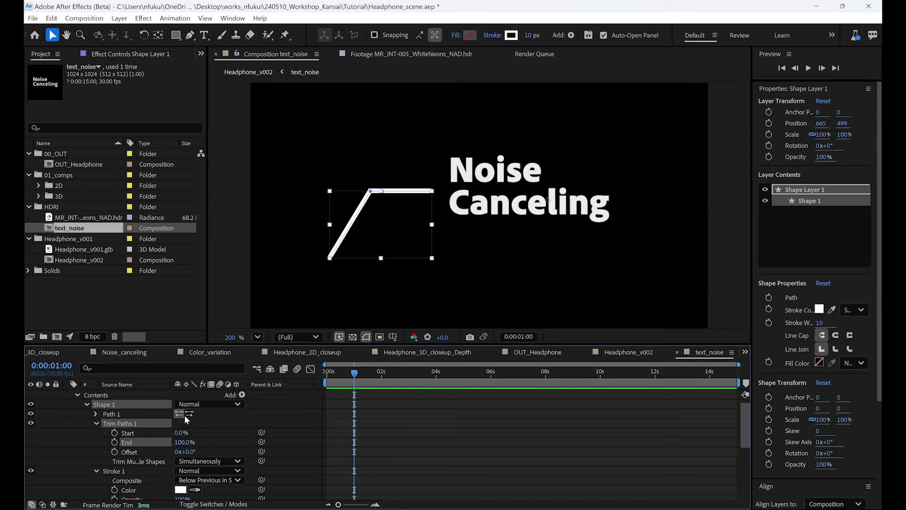
# Step: Set a 100% keyframe for the Trim Paths End value at 0:00:00:15
pyautogui.hotkey('shift', 'pageup')
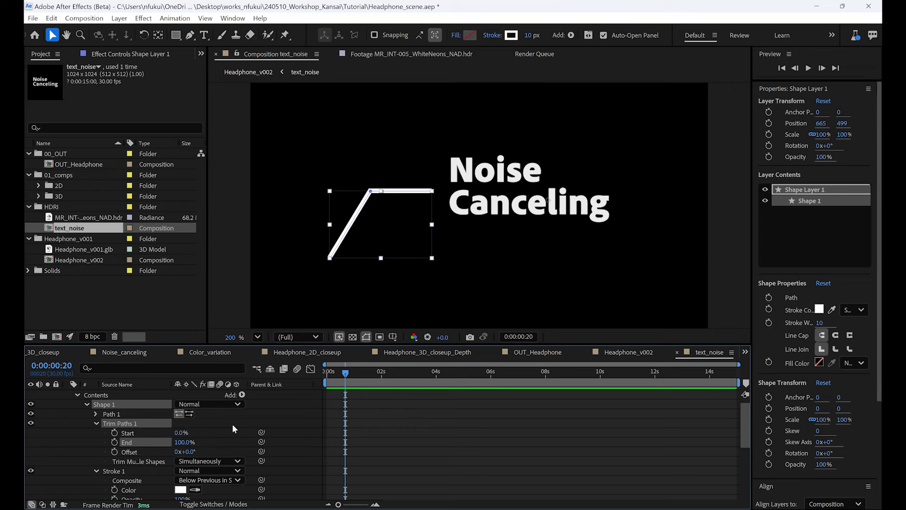
pyautogui.press('pageup')
pyautogui.press('pageup')
pyautogui.press('pageup')
pyautogui.press('pageup')
pyautogui.press('pageup')
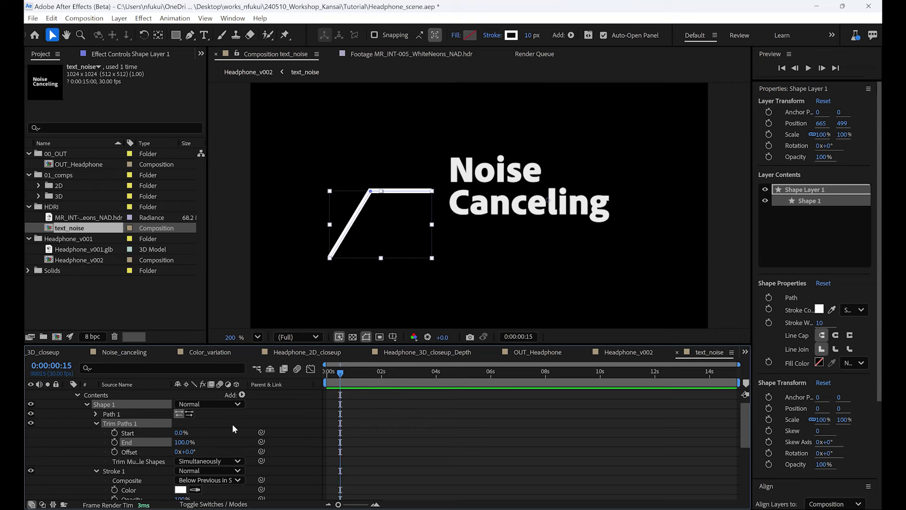
pyautogui.click(114, 442)
# Step: Lower the Trim Paths End value at 0:00:00:00 so the line draws on, check the animation, and collapse Shape Layer 1
pyautogui.press('pageup')
pyautogui.press('pageup')
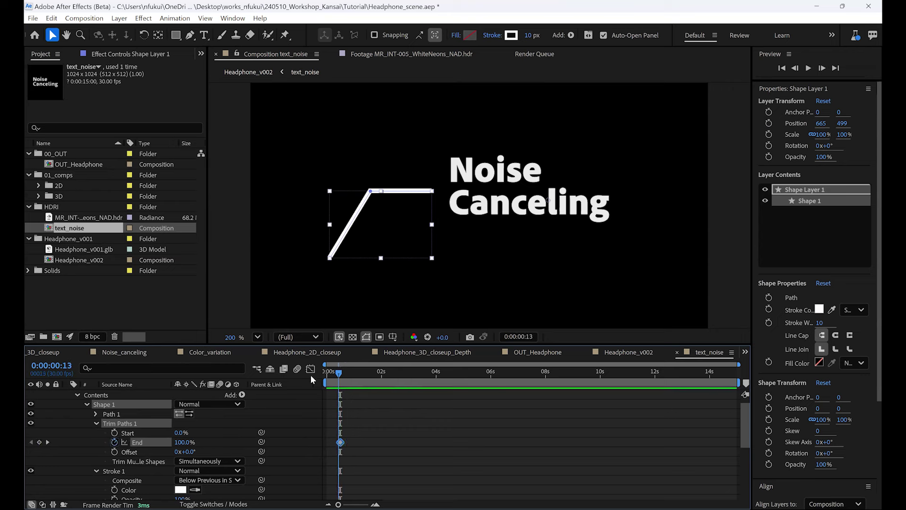
pyautogui.press('Home')
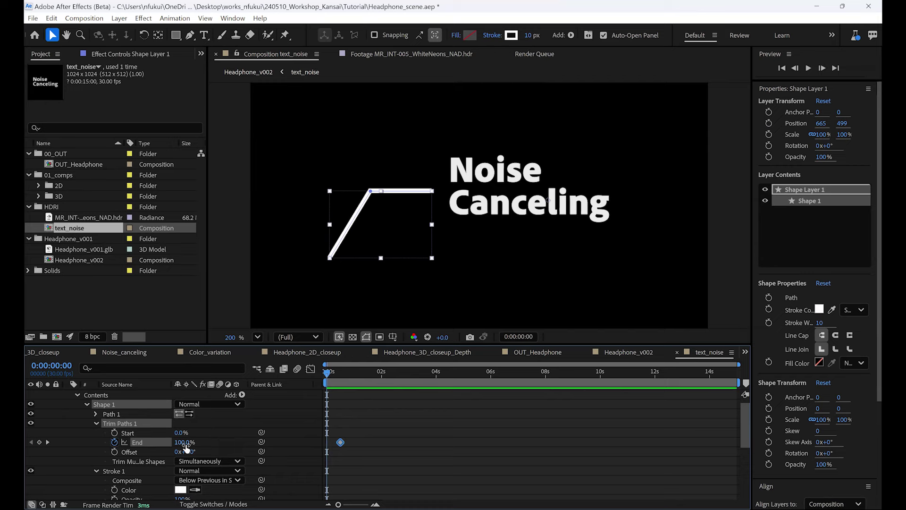
pyautogui.moveTo(186, 446); pyautogui.dragTo(156, 446)
pyautogui.moveTo(330, 375)
pyautogui.mouseDown()
pyautogui.moveTo(360, 382)
pyautogui.moveTo(344, 383)
pyautogui.mouseUp()
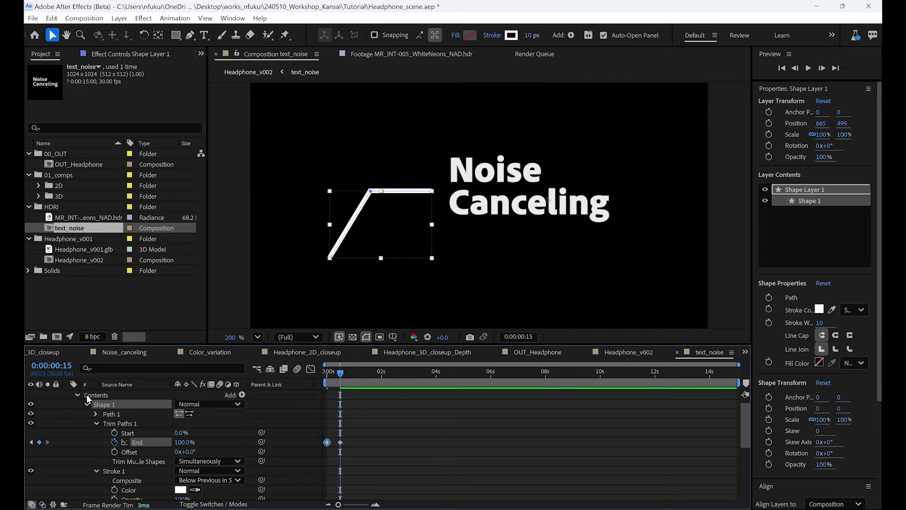
pyautogui.moveTo(743, 421); pyautogui.dragTo(735, 401)
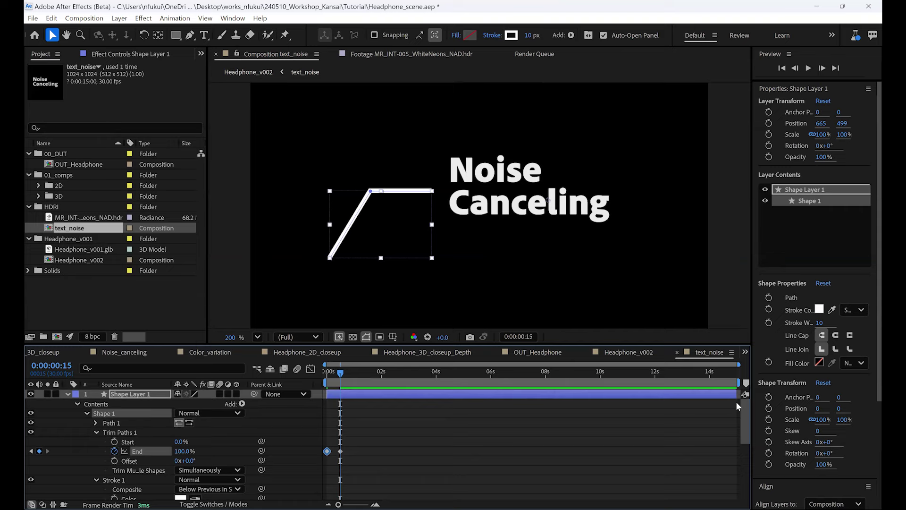
pyautogui.click(67, 394)
# Step: Add a full-size rectangular mask to the Noise Canceling text layer
pyautogui.click(137, 405)
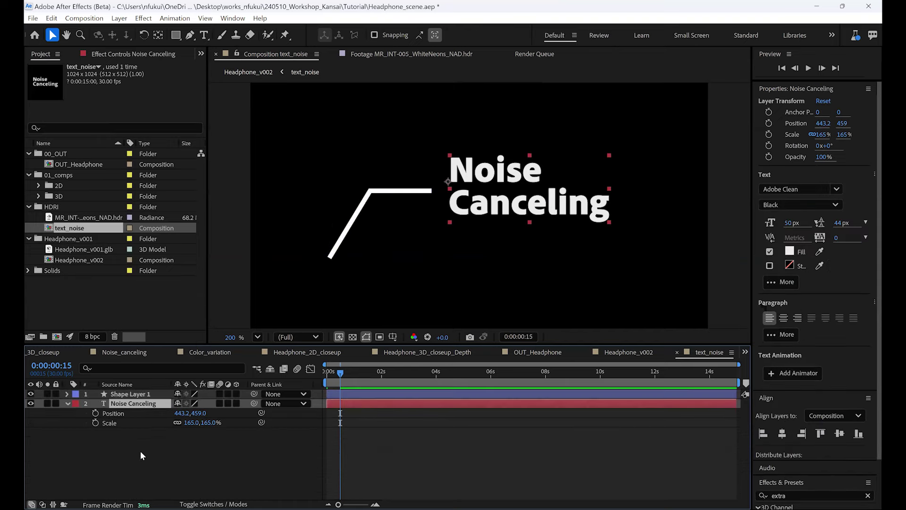
pyautogui.doubleClick(176, 35)
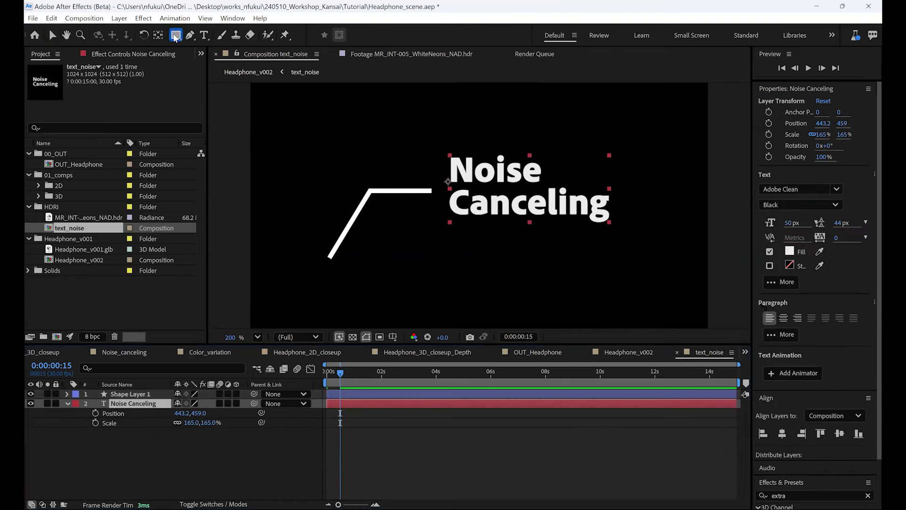
pyautogui.click(134, 403)
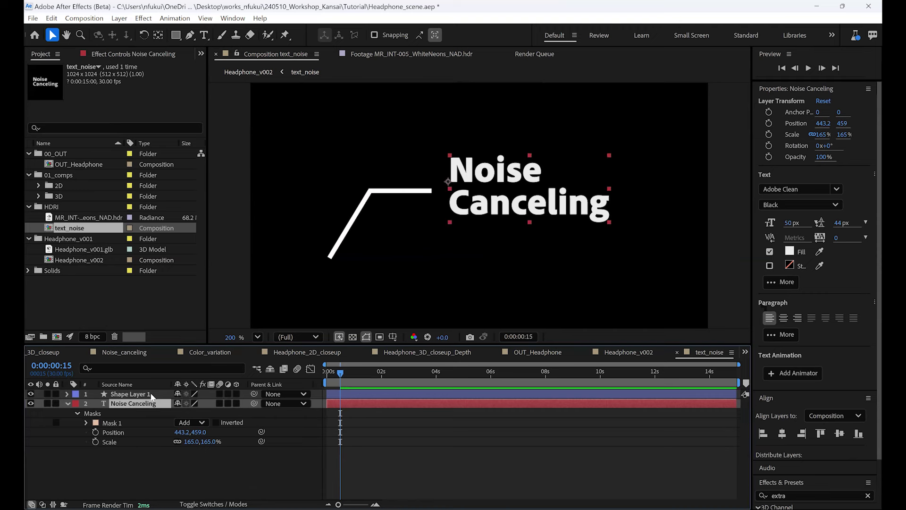
pyautogui.press(',')
pyautogui.press(',')
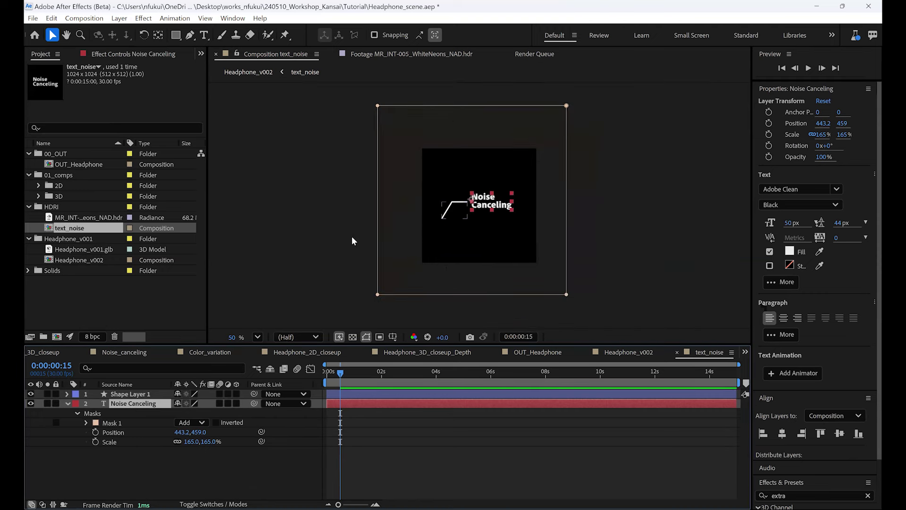
# Step: Shrink Mask 1 and adjust its side edges to frame the Noise Canceling text, starting just past the line's end
pyautogui.click(378, 110)
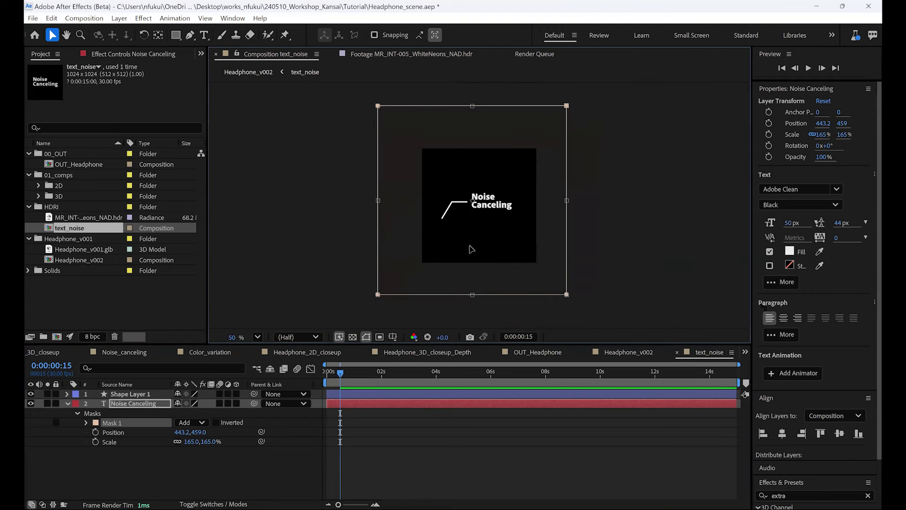
pyautogui.keyDown('ctrl'); pyautogui.keyDown('shift'); pyautogui.moveTo(567, 295); pyautogui.dragTo(509, 242); pyautogui.keyUp('shift'); pyautogui.keyUp('ctrl')
pyautogui.press('.')
pyautogui.press('.')
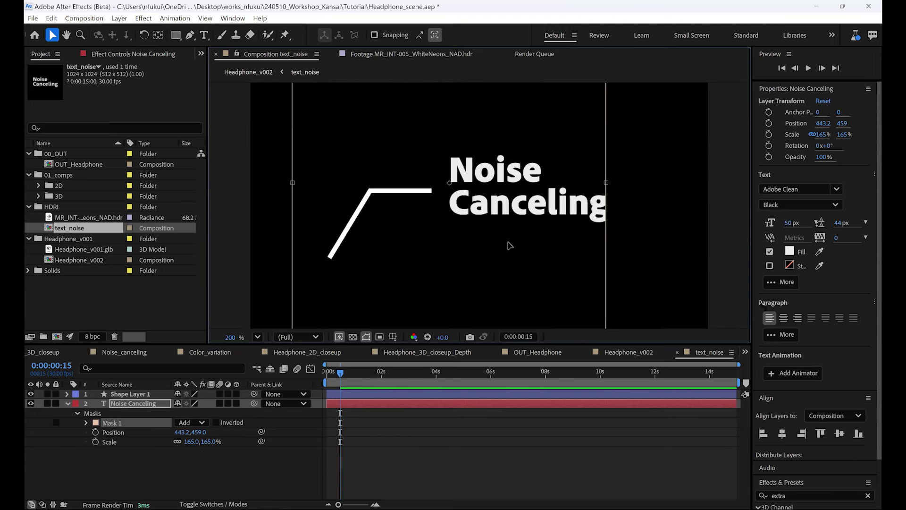
pyautogui.moveTo(606, 182); pyautogui.dragTo(632, 182)
pyautogui.moveTo(293, 183); pyautogui.dragTo(437, 183)
# Step: Keyframe Mask 1's Mask Path at 0:00:01:00 and show the keyframed properties of both layers
pyautogui.hotkey('alt', 'm')
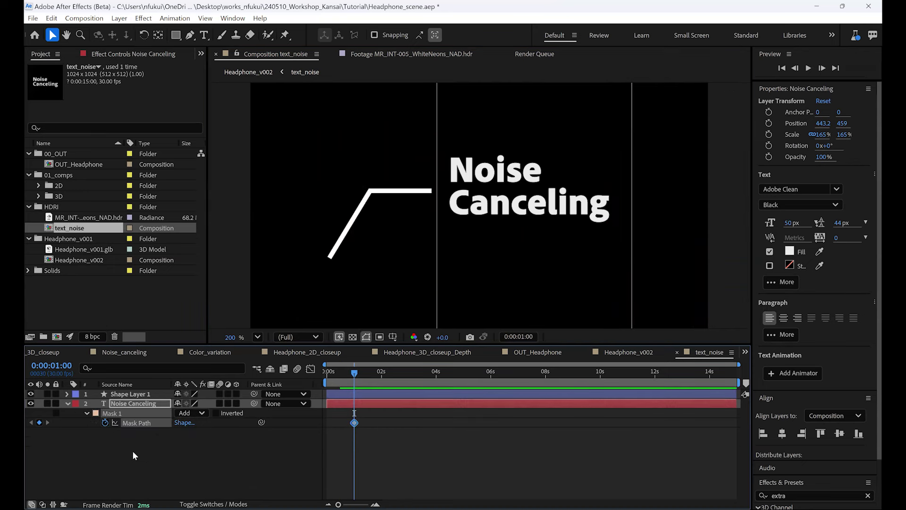
pyautogui.keyDown('shift'); pyautogui.click(146, 392); pyautogui.keyUp('shift')
pyautogui.press('u')
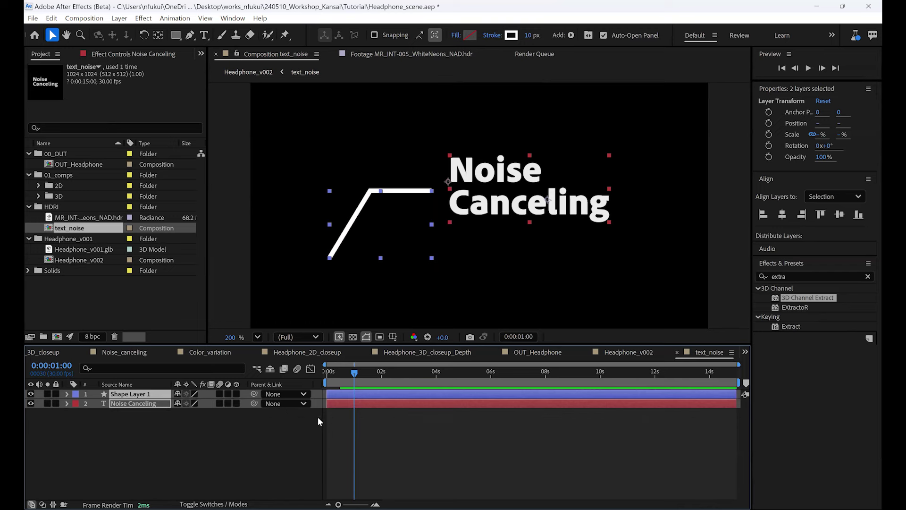
pyautogui.press('u')
# Step: At 0:00:00:15, collapse Mask 1 into a thin vertical strip beside the line's end so the text is hidden
pyautogui.click(340, 373)
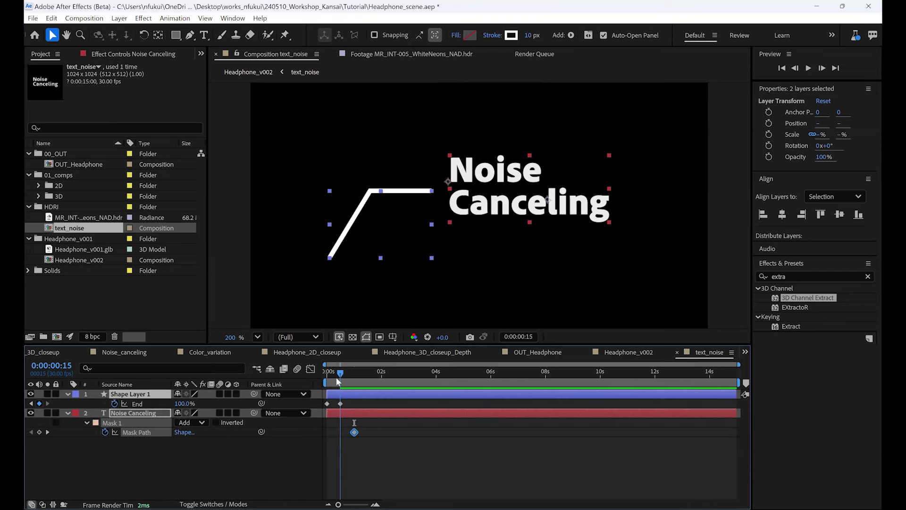
pyautogui.click(241, 451)
pyautogui.click(129, 421)
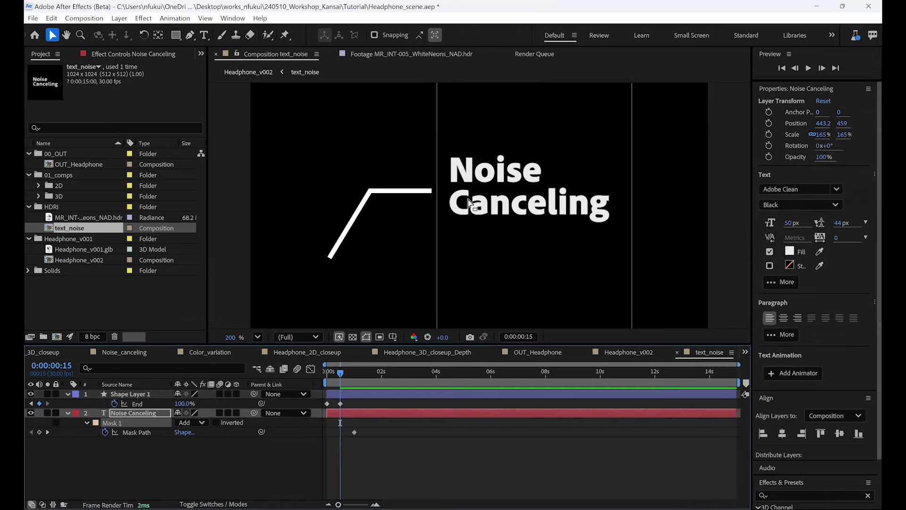
pyautogui.scroll(-1, 456, 216)
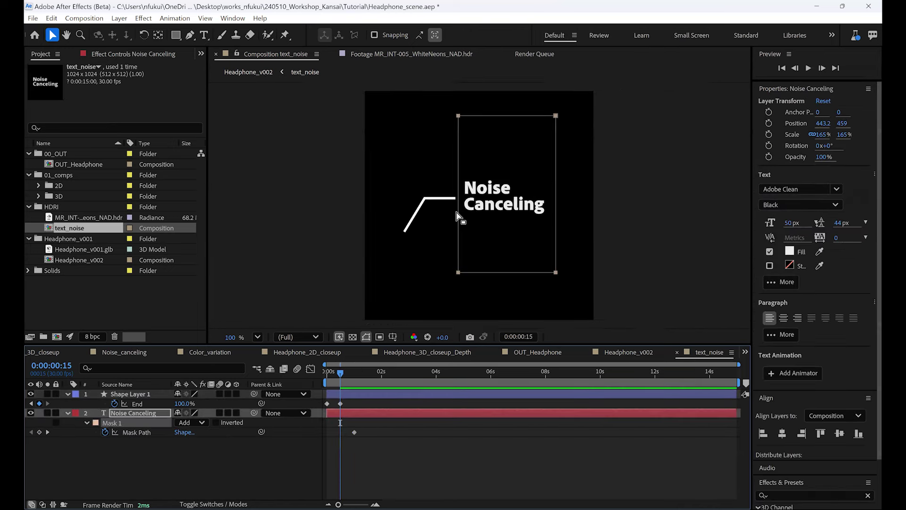
pyautogui.doubleClick(556, 117)
pyautogui.moveTo(555, 194); pyautogui.dragTo(451, 199)
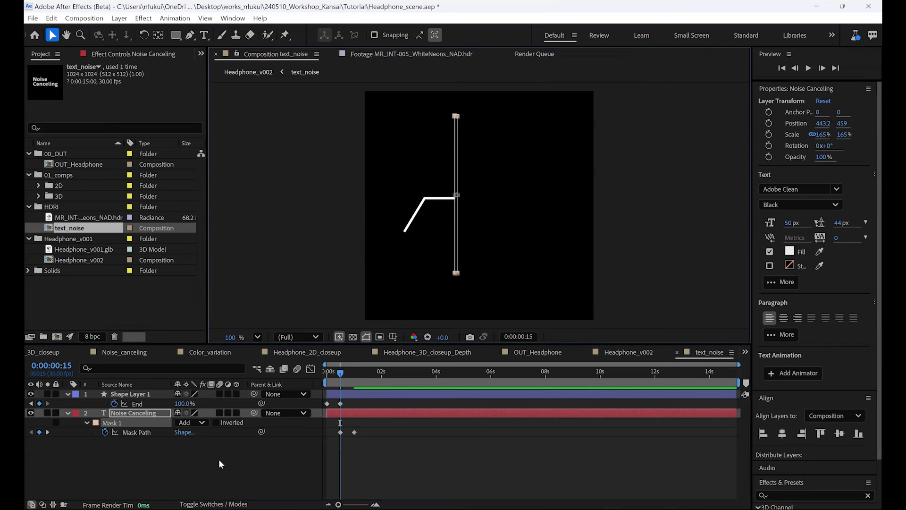
# Step: Set Mask 1's Mask Feather to 100 pixels and scrub through the text reveal
pyautogui.press('m')
pyautogui.press('m')
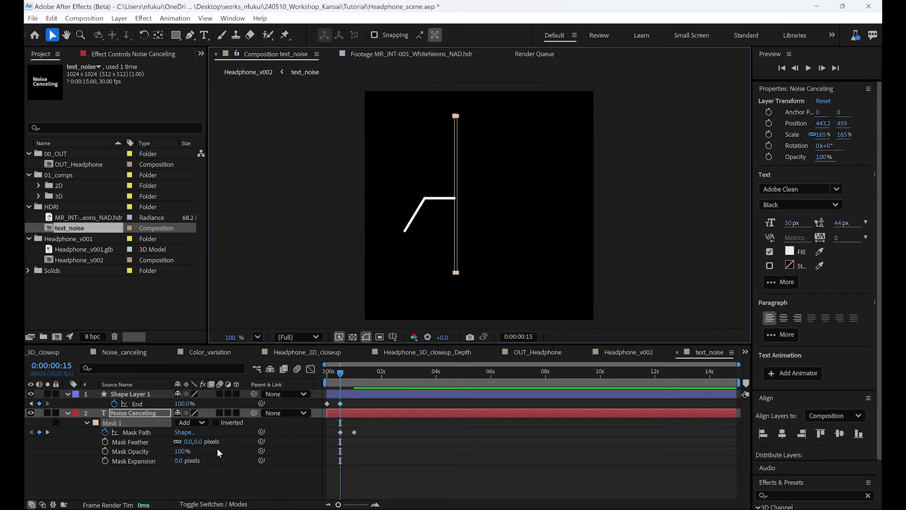
pyautogui.click(198, 442)
pyautogui.write('100')
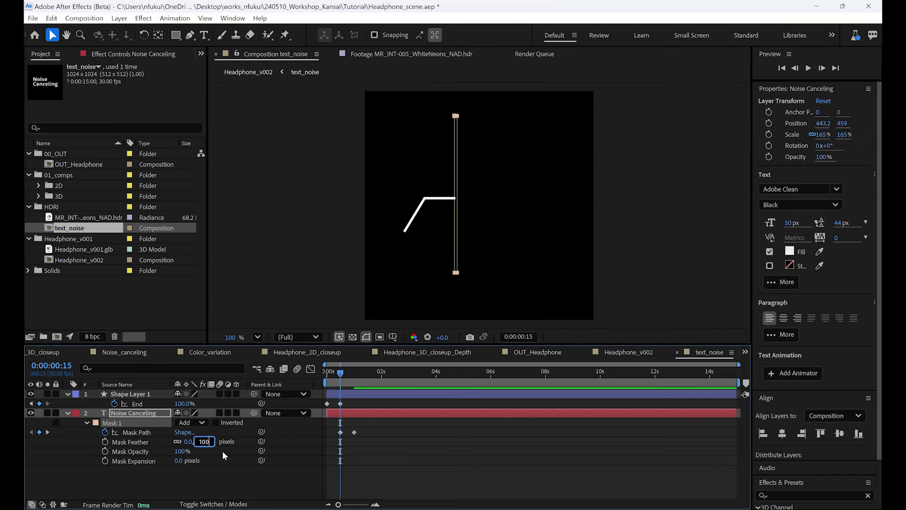
pyautogui.press('Return')
pyautogui.moveTo(341, 373)
pyautogui.mouseDown()
pyautogui.moveTo(364, 372)
pyautogui.moveTo(311, 381)
pyautogui.moveTo(368, 378)
pyautogui.moveTo(340, 377)
pyautogui.mouseUp()
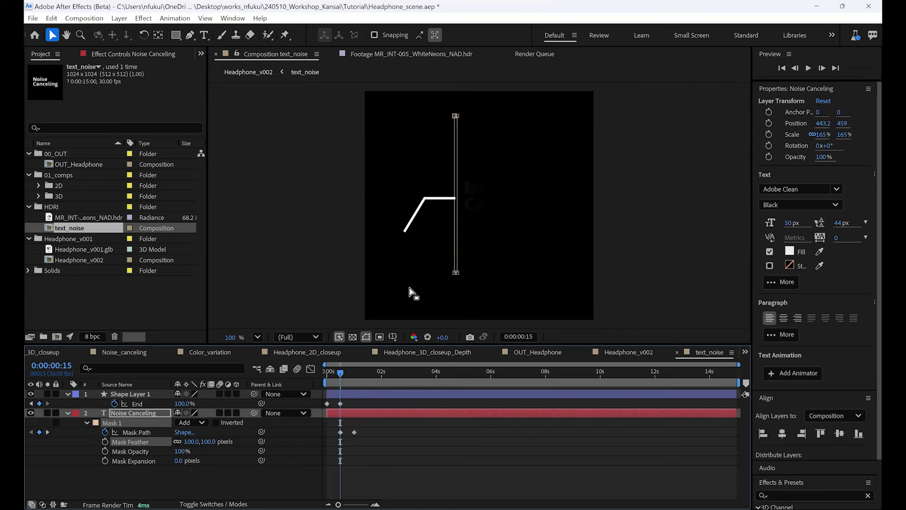
# Step: Shift both Mask Path keyframes earlier so the second falls at 0:00:00:24, and preview the line and text animation
pyautogui.press('.')
pyautogui.moveTo(357, 427); pyautogui.dragTo(335, 434)
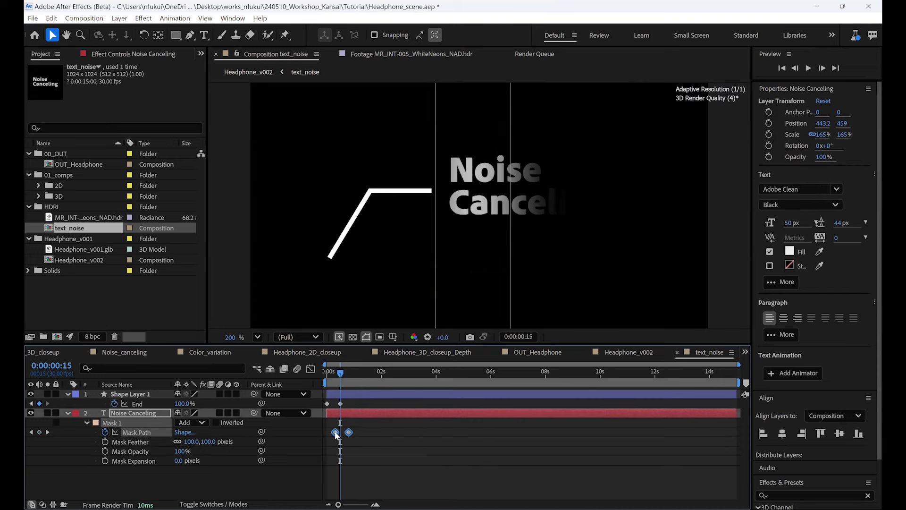
pyautogui.click(331, 479)
pyautogui.press('space')
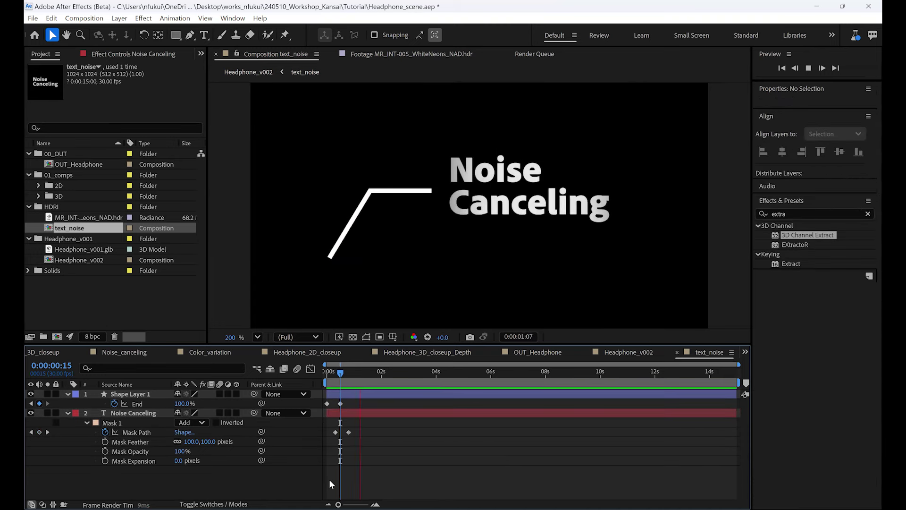
pyautogui.press('space')
pyautogui.moveTo(329, 374); pyautogui.dragTo(366, 379)
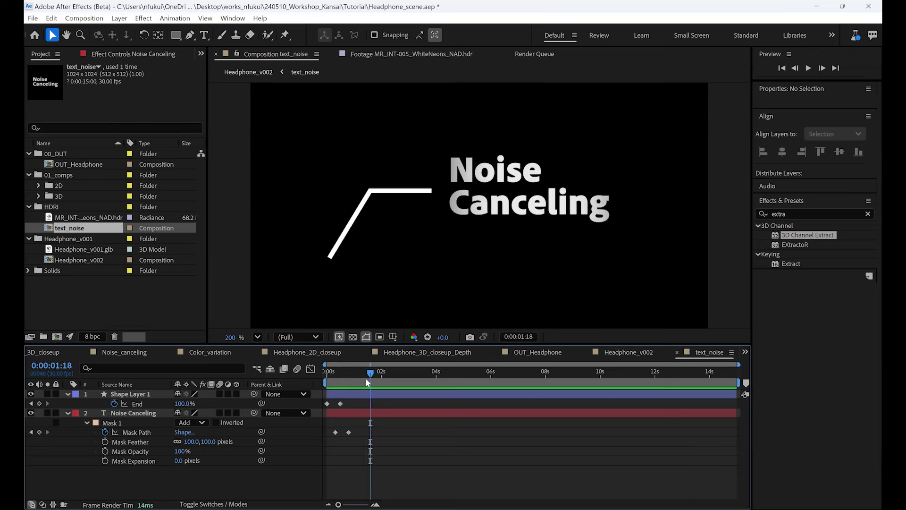
# Step: Set Mask 1's Mask Feather to 50 pixels and check the reveal at 0:00:00:24
pyautogui.click(350, 412)
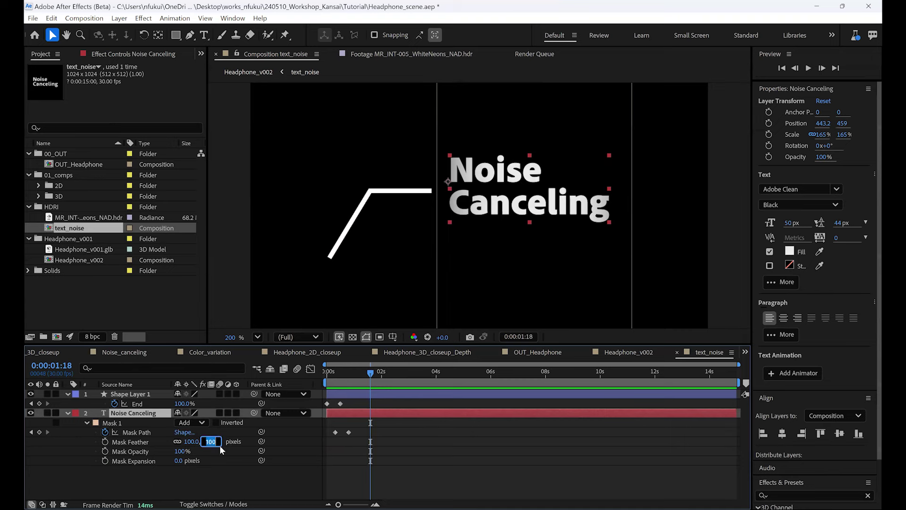
pyautogui.write('50')
pyautogui.press('Return')
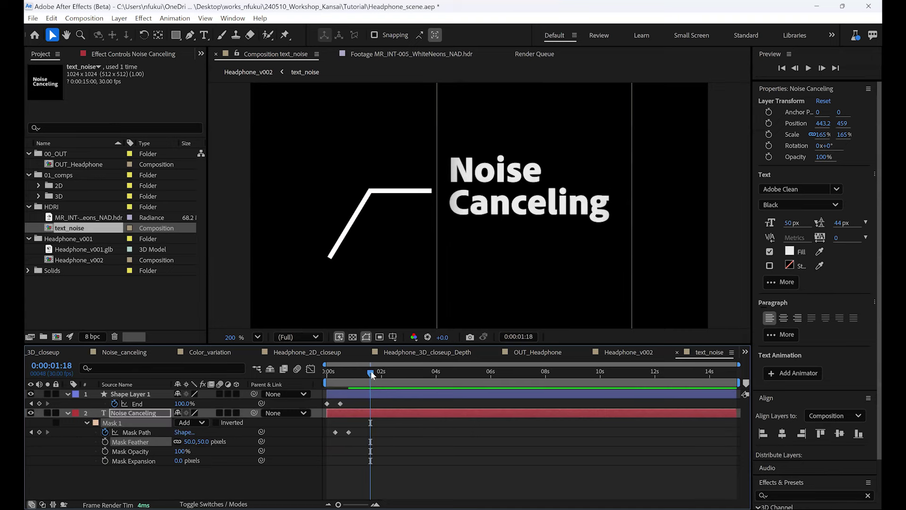
pyautogui.moveTo(371, 375); pyautogui.dragTo(348, 372)
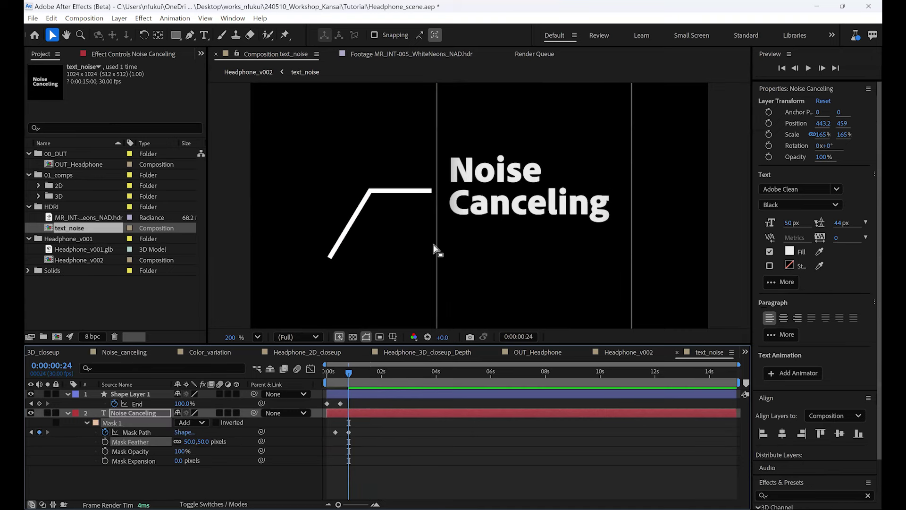
# Step: Move the left edge of Mask 1 on the Noise Canceling text outward at 0:00:00:24, clear of the letters
pyautogui.press(',')
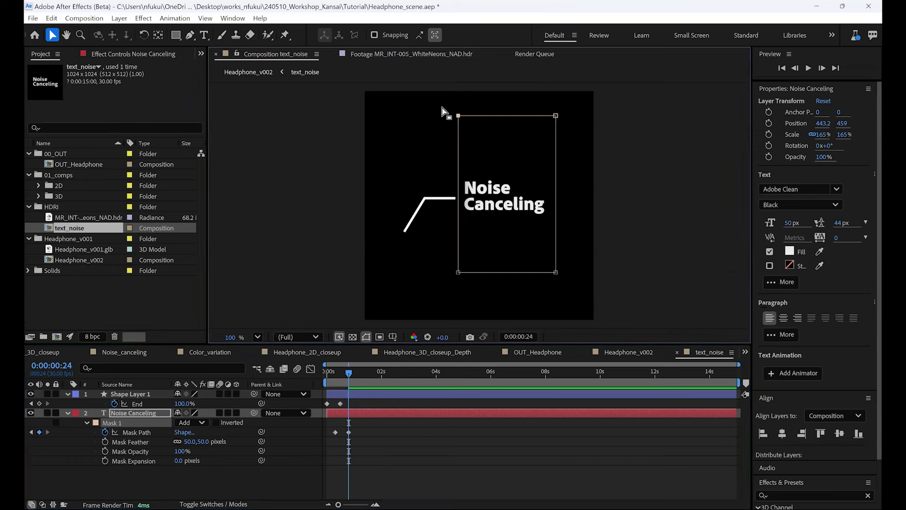
pyautogui.moveTo(442, 108); pyautogui.dragTo(474, 315)
pyautogui.moveTo(458, 273); pyautogui.dragTo(446, 272)
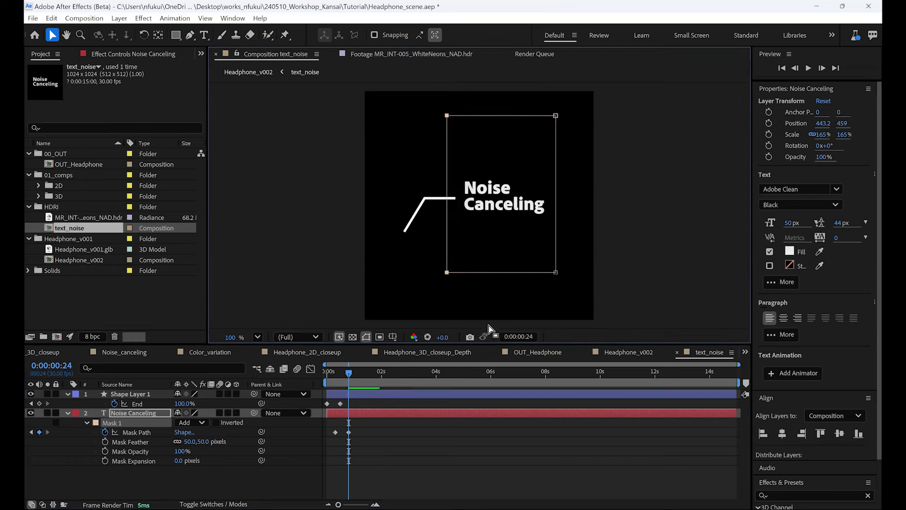
# Step: Apply Easy Ease to the End keyframes of Shape Layer 1 and the Mask Path keyframes of Noise Canceling, and preview the animation
pyautogui.moveTo(350, 378); pyautogui.dragTo(320, 438)
pyautogui.click(389, 471)
pyautogui.rightClick(350, 432)
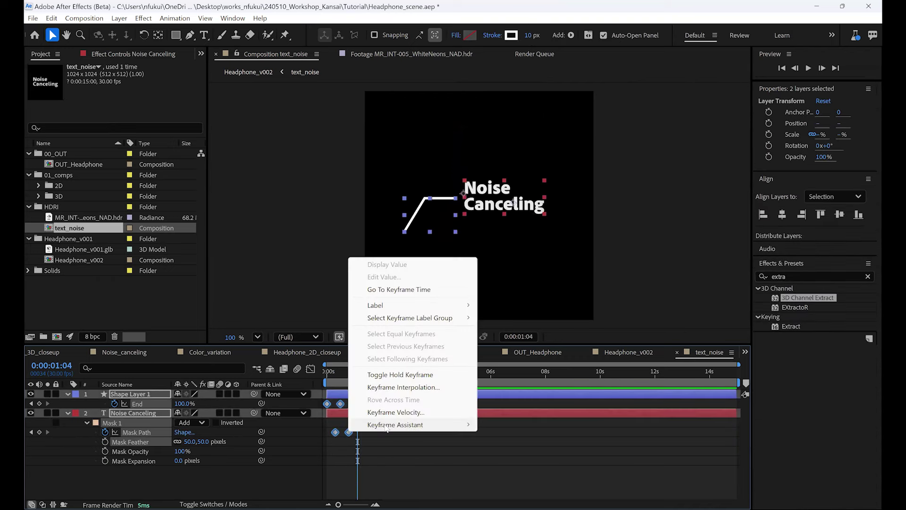
pyautogui.moveTo(387, 427)
pyautogui.click(523, 349)
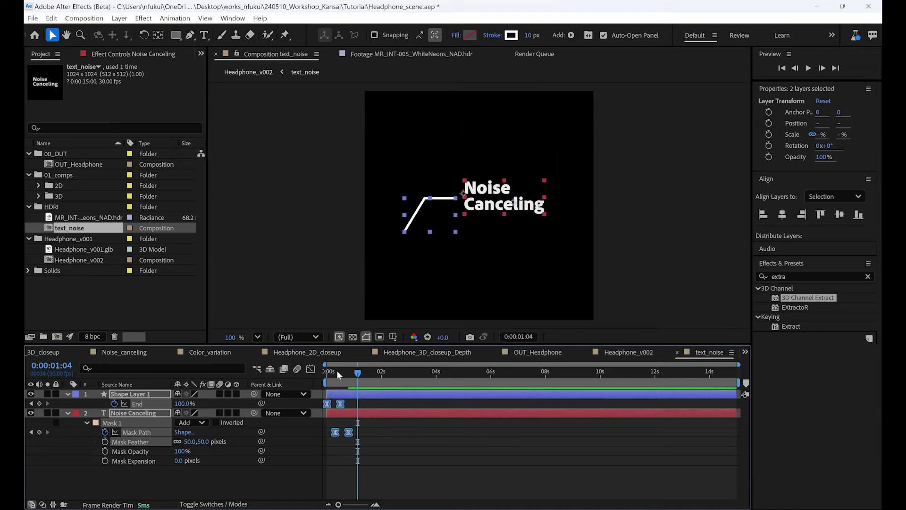
pyautogui.press('space')
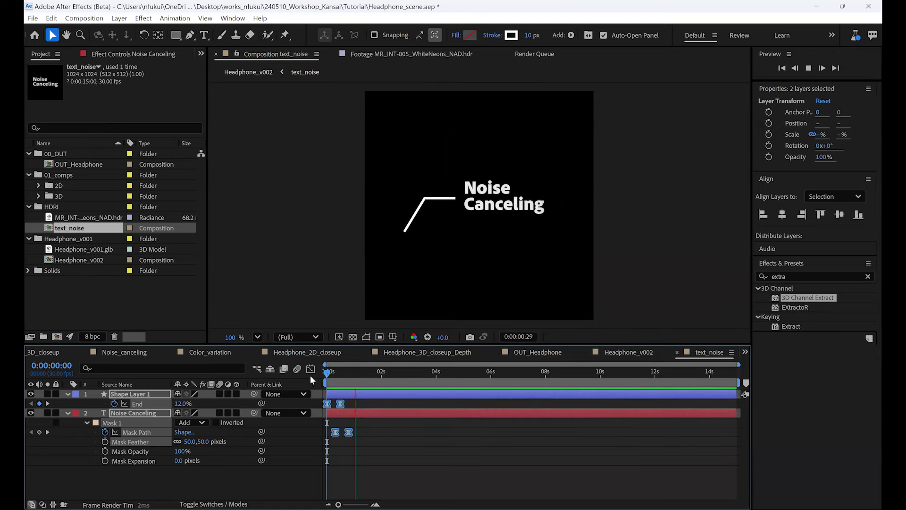
pyautogui.press('space')
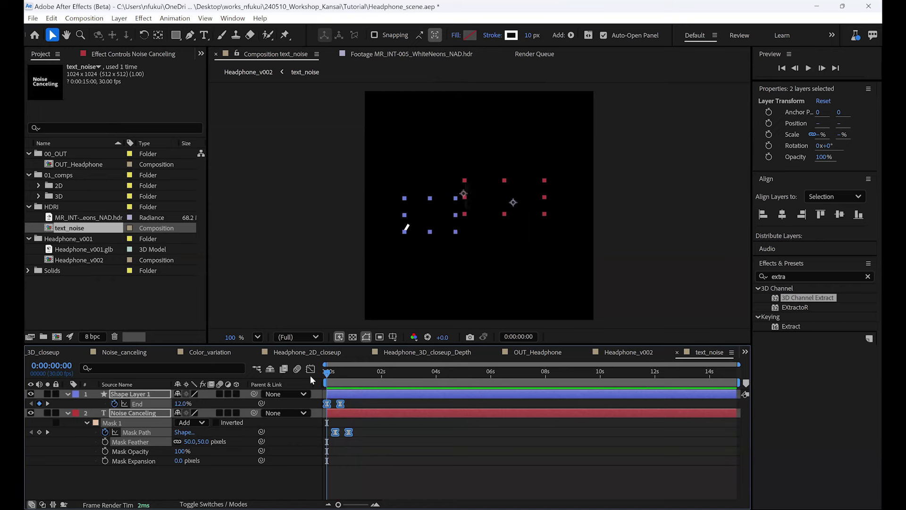
# Step: Set Shape Layer 1's End value to 0% at 0:00:00:00
pyautogui.click(267, 474)
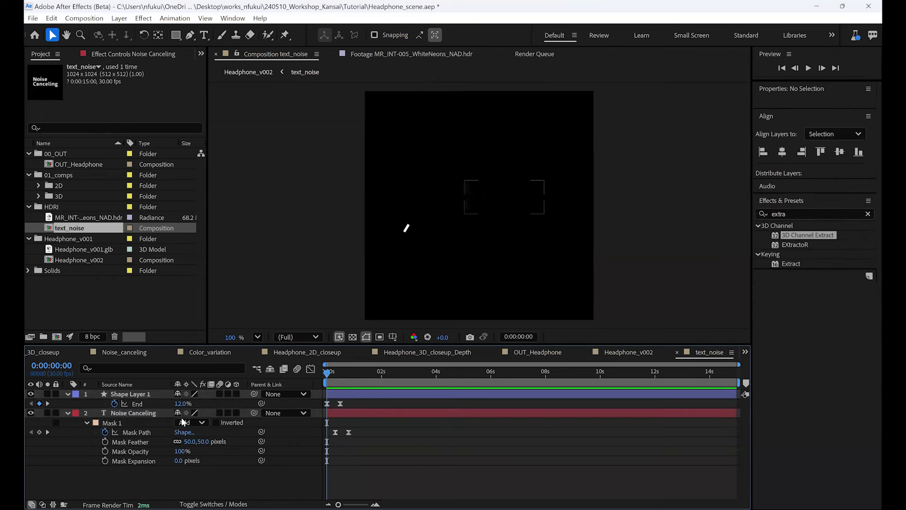
pyautogui.click(143, 393)
pyautogui.moveTo(185, 405); pyautogui.dragTo(165, 406)
pyautogui.click(259, 479)
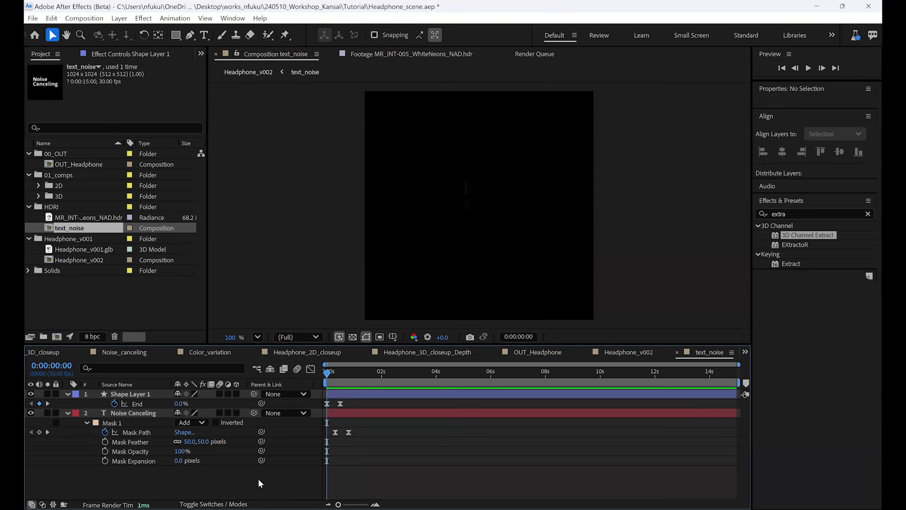
# Step: Return to the Headphone_v002 composition and delete Mask 1 from its text_noise layer
pyautogui.moveTo(344, 371); pyautogui.dragTo(348, 376)
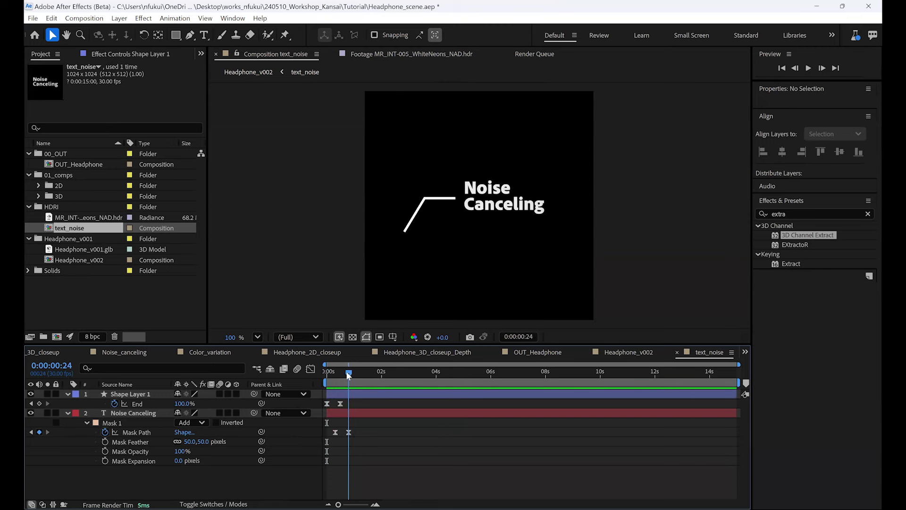
pyautogui.click(255, 74)
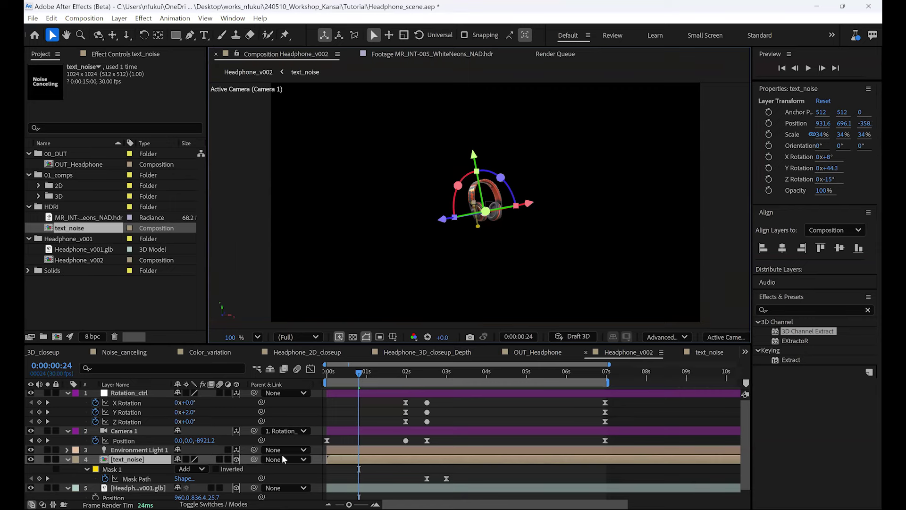
pyautogui.doubleClick(137, 460)
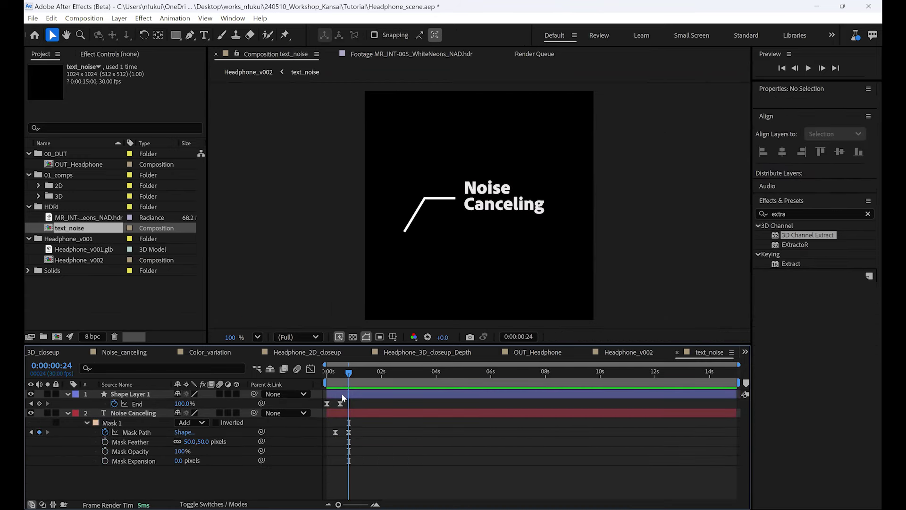
pyautogui.click(263, 74)
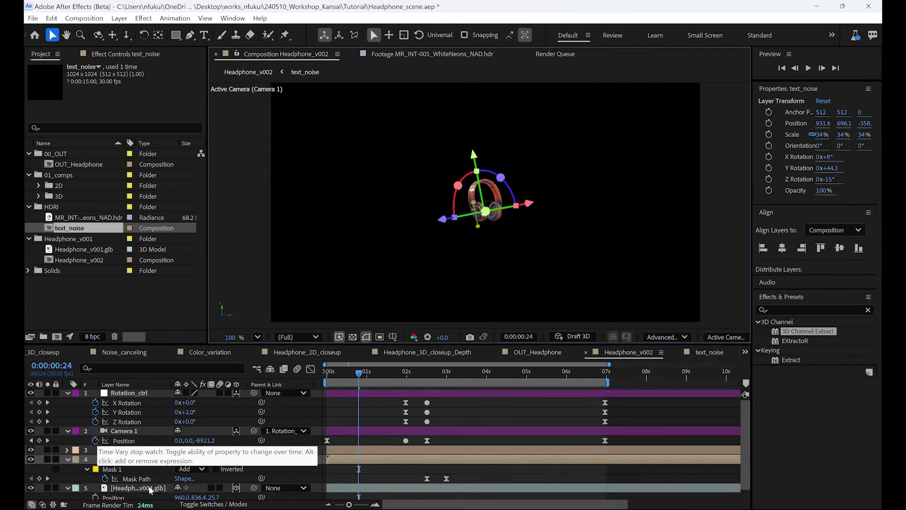
pyautogui.click(124, 468)
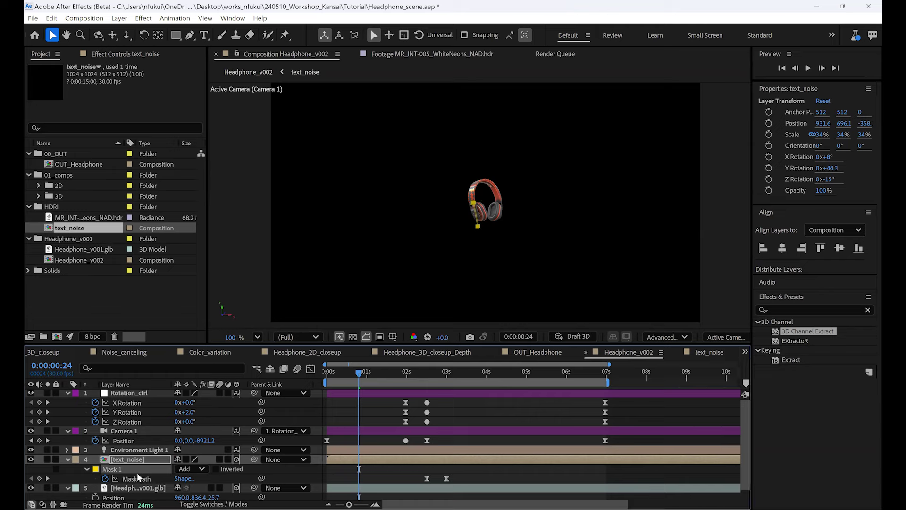
pyautogui.press('Delete')
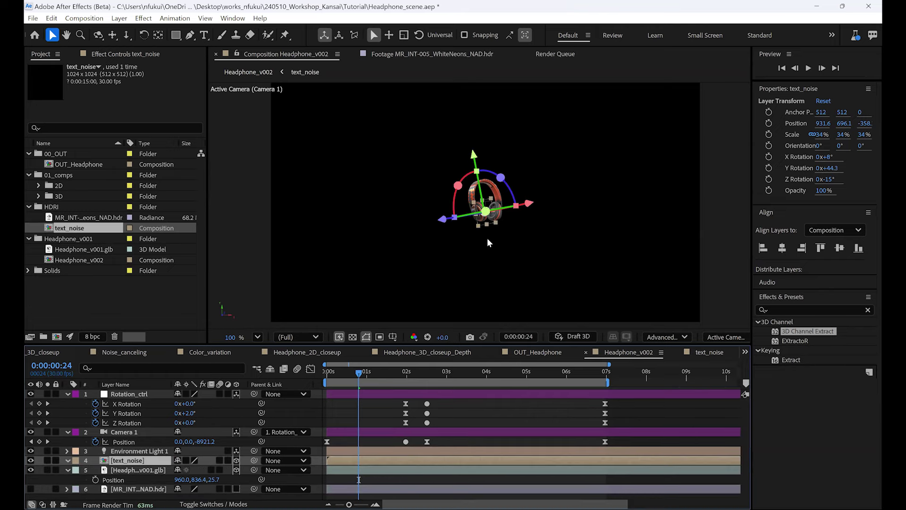
# Step: At 0:00:02:15, reveal Position and Scale of the text_noise layer and move it to X 864.6, Y 669.1
pyautogui.scroll(5, 487, 237)
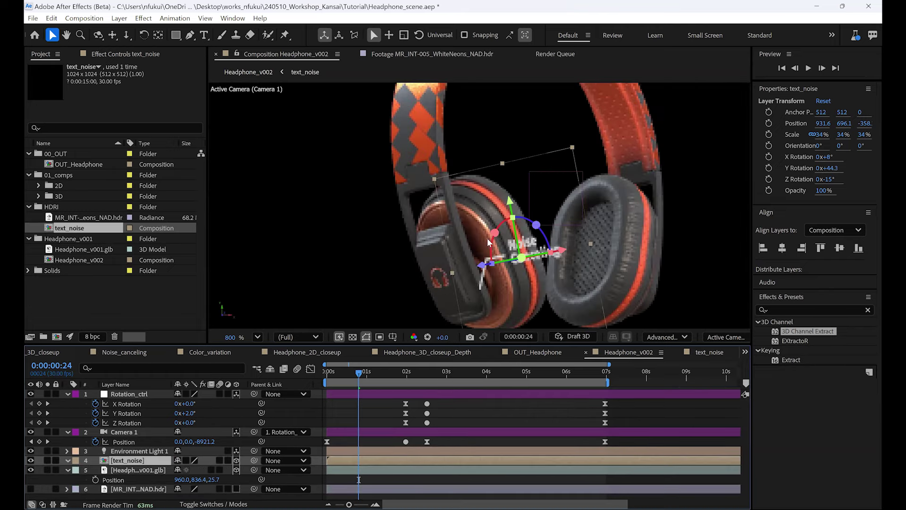
pyautogui.scroll(-3, 487, 240)
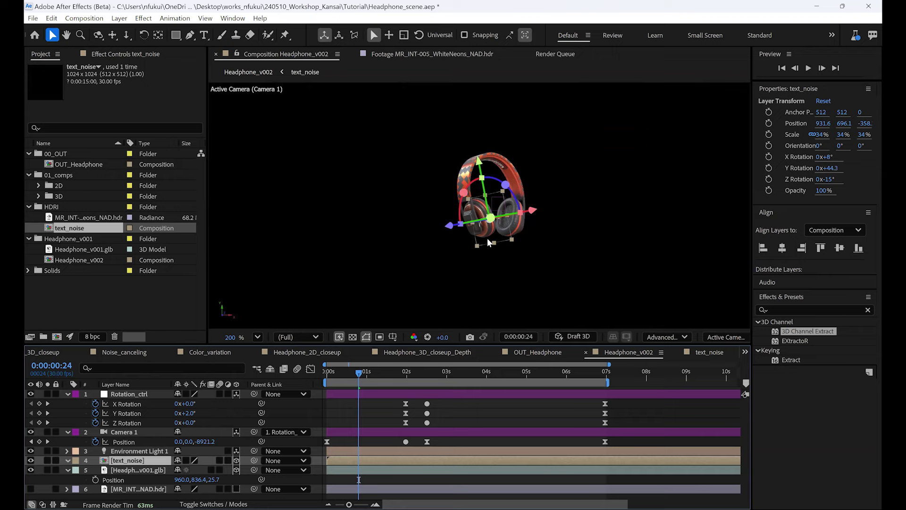
pyautogui.moveTo(395, 372); pyautogui.dragTo(417, 378)
pyautogui.press('k')
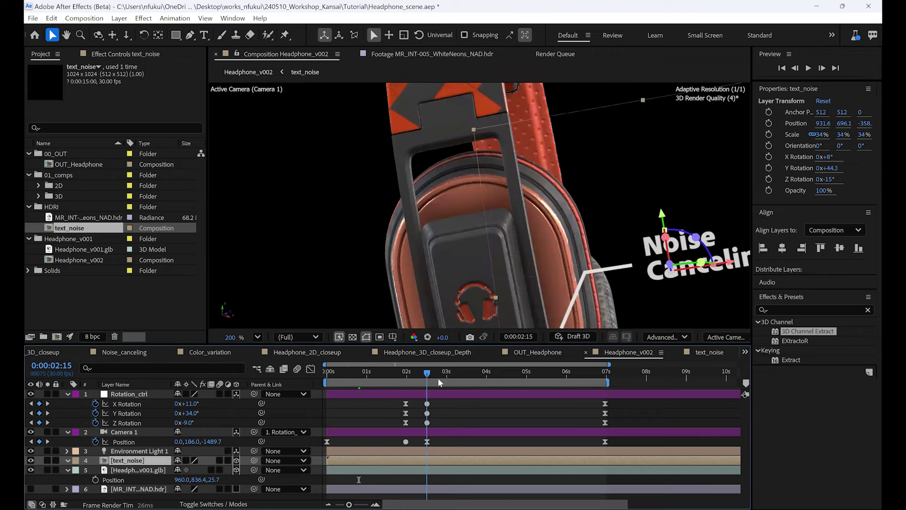
pyautogui.moveTo(549, 238); pyautogui.dragTo(466, 178, button='middle')
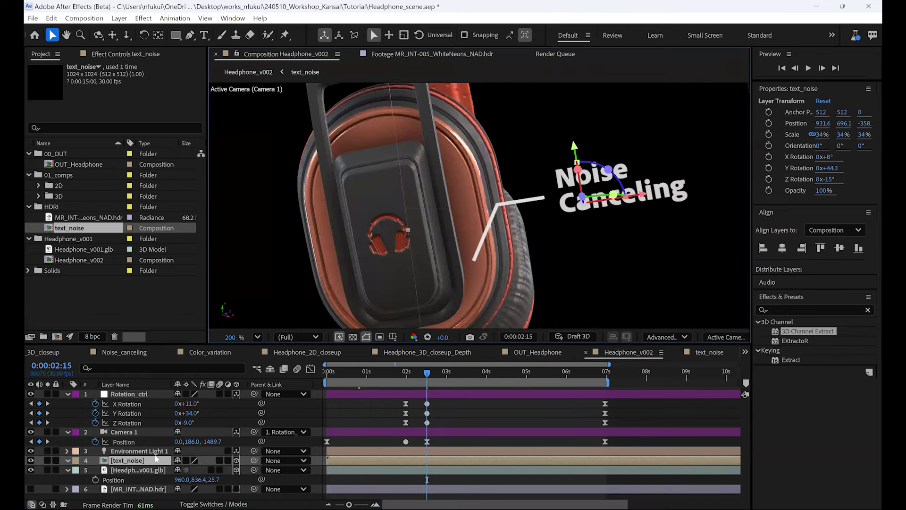
pyautogui.press('p')
pyautogui.hotkey('shift', 's')
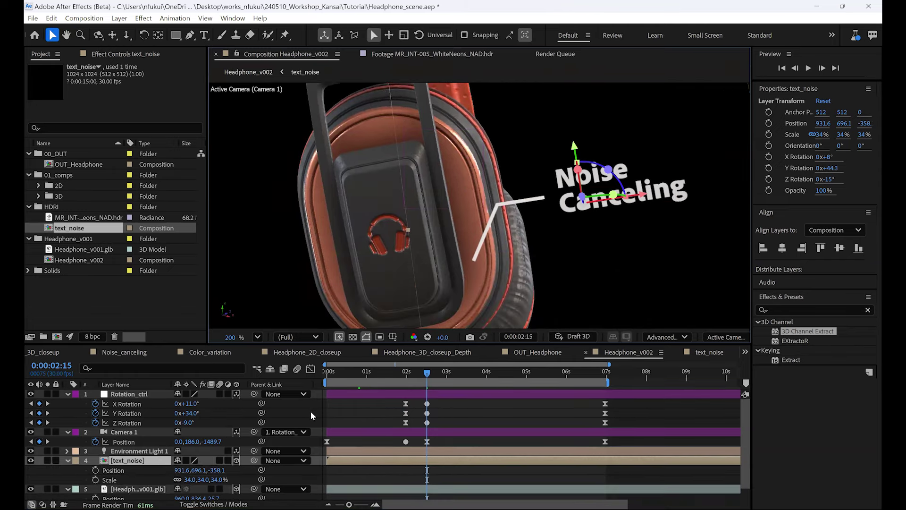
pyautogui.moveTo(180, 470)
pyautogui.mouseDown()
pyautogui.moveTo(203, 470)
pyautogui.moveTo(143, 470)
pyautogui.moveTo(222, 463)
pyautogui.moveTo(200, 475)
pyautogui.moveTo(185, 466)
pyautogui.mouseUp()
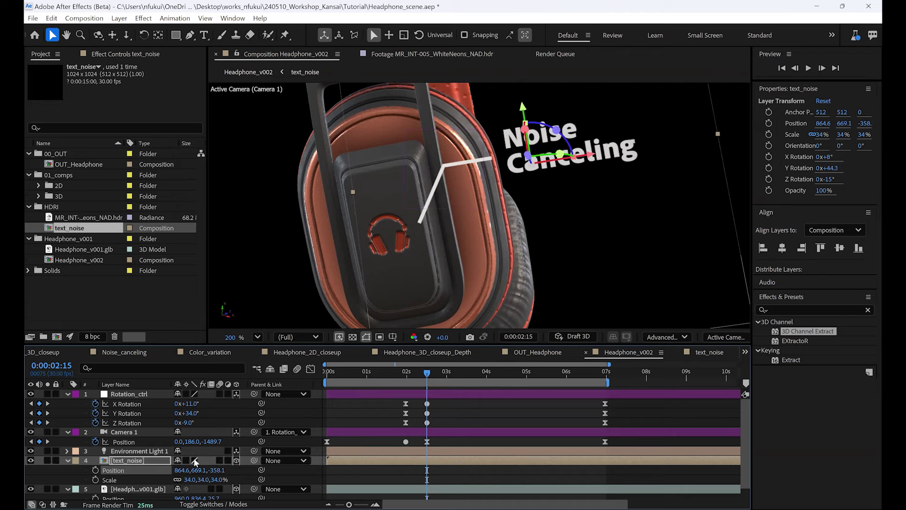
# Step: At 0:00:03:22, adjust the text_noise layer's Position to 870.6, 679.4, -334.1 so the callout line meets the headphone logo
pyautogui.moveTo(424, 378); pyautogui.dragTo(476, 367)
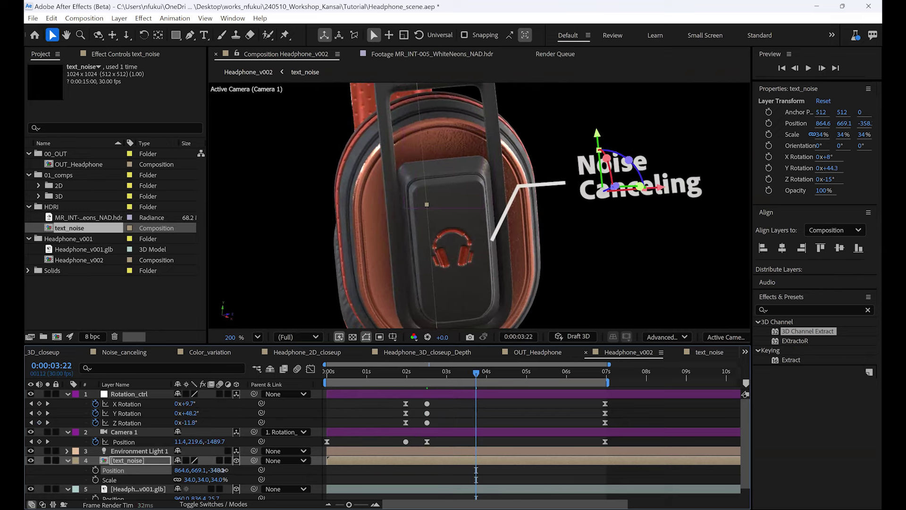
pyautogui.moveTo(220, 470); pyautogui.dragTo(259, 460)
pyautogui.moveTo(211, 469); pyautogui.dragTo(217, 469)
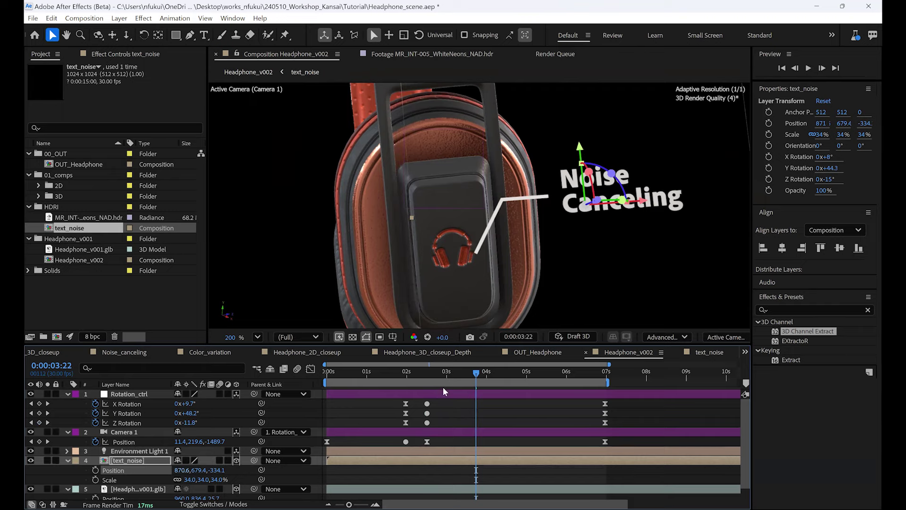
pyautogui.moveTo(475, 372)
pyautogui.mouseDown()
pyautogui.moveTo(426, 383)
pyautogui.moveTo(465, 382)
pyautogui.mouseUp()
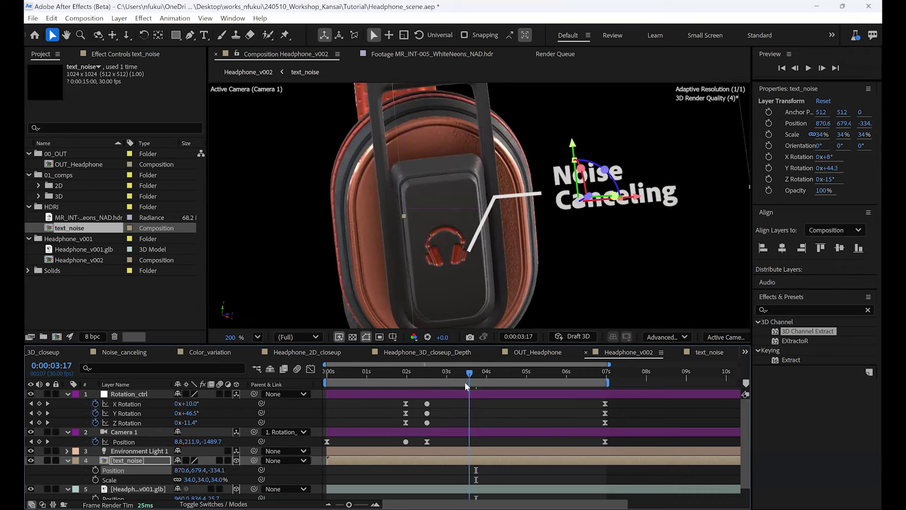
# Step: Set the current time to 0:00:02:15 and enable Time Remapping on the text_noise layer
pyautogui.click(427, 389)
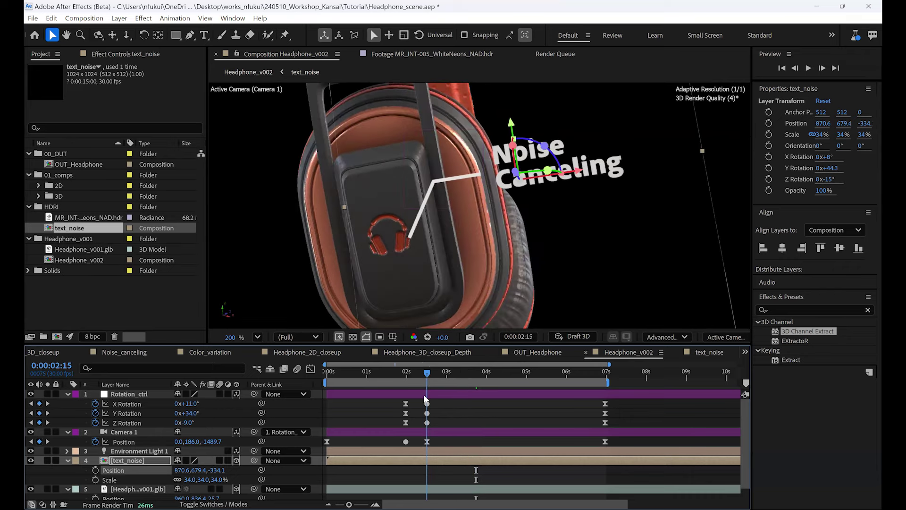
pyautogui.click(152, 460)
pyautogui.click(119, 18)
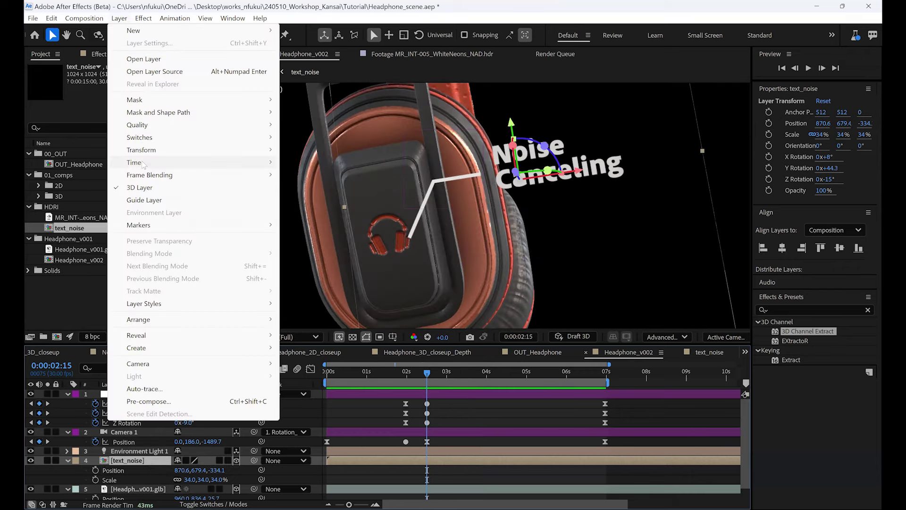
pyautogui.moveTo(224, 163)
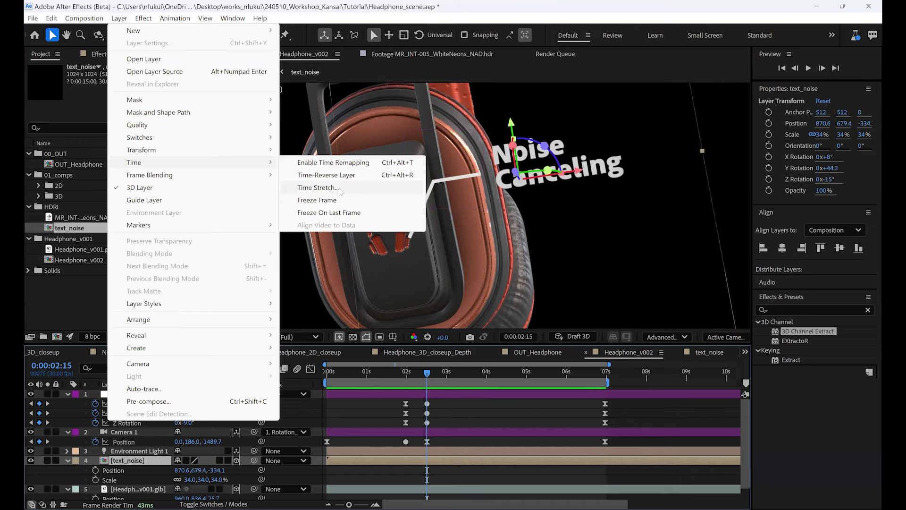
pyautogui.click(347, 163)
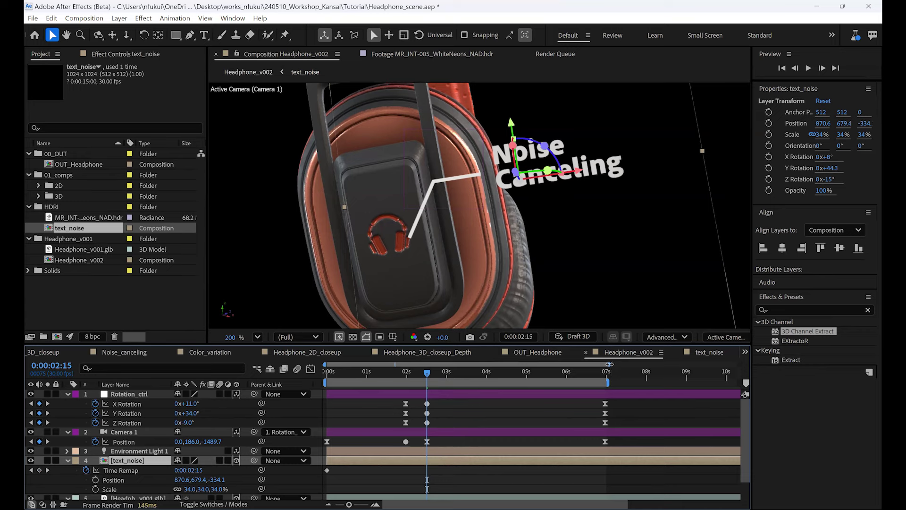
# Step: Show the full timeline duration and shift text_noise's Time Remap keyframes so the first sits at 0:00:02:15
pyautogui.moveTo(609, 364); pyautogui.dragTo(739, 364)
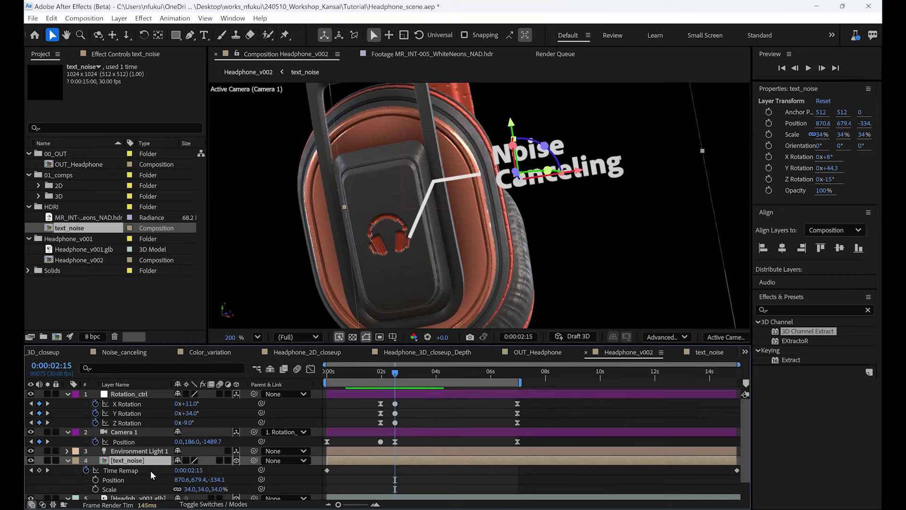
pyautogui.click(150, 470)
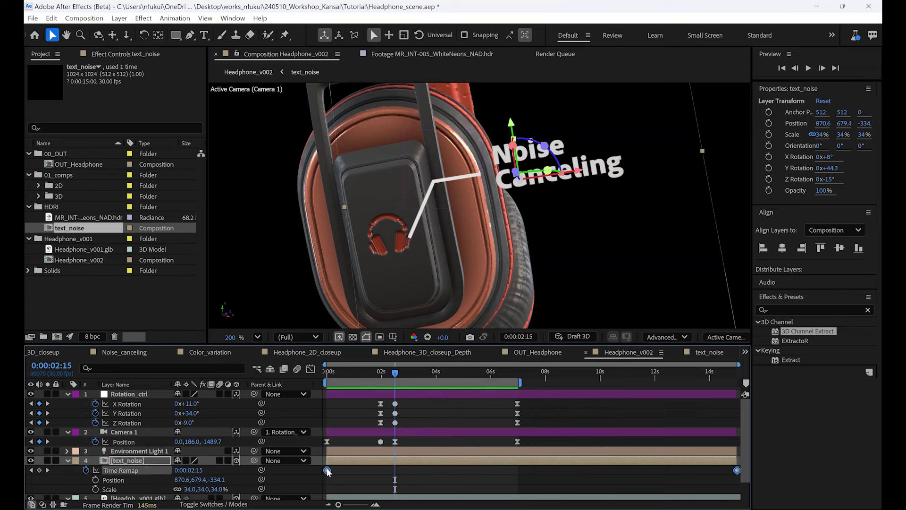
pyautogui.moveTo(327, 470); pyautogui.dragTo(393, 470)
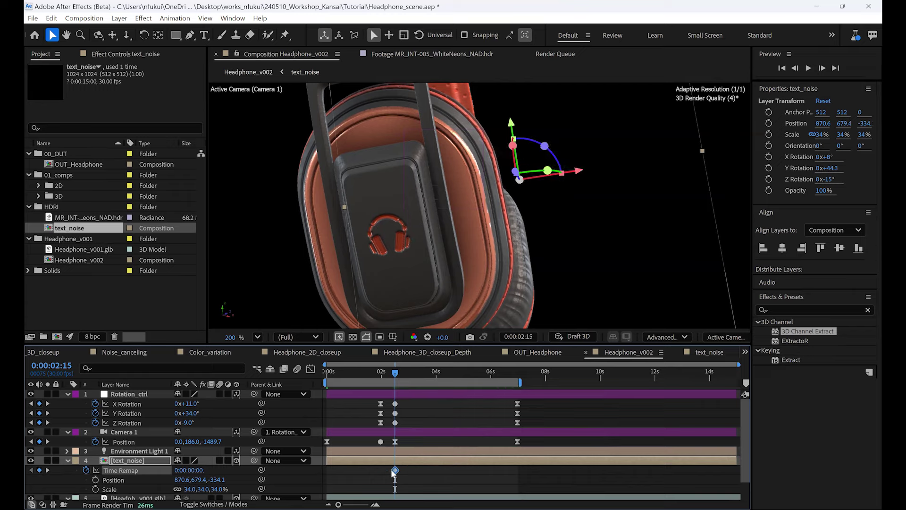
pyautogui.click(424, 476)
# Step: Scrub through to 0:00:06:16 and examine the Noise Canceling callout beside the ear cup
pyautogui.moveTo(382, 373); pyautogui.dragTo(505, 362)
pyautogui.press('h')
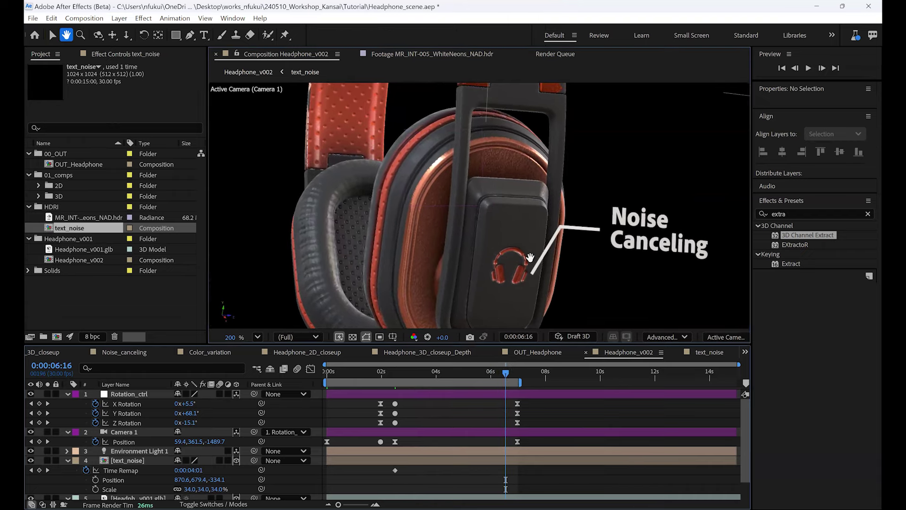
pyautogui.moveTo(535, 260); pyautogui.dragTo(438, 257)
pyautogui.press('v')
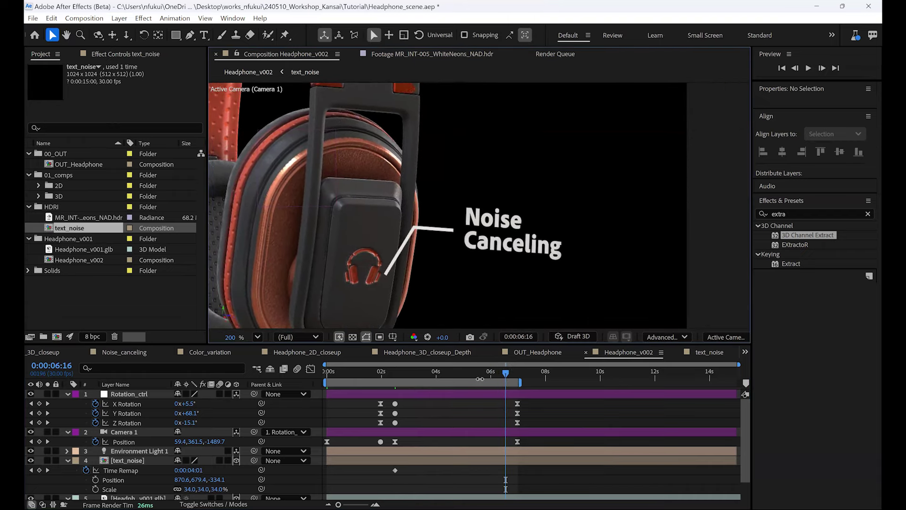
# Step: Open the text_noise composition and set the callout line's Stroke Width to 6
pyautogui.doubleClick(137, 461)
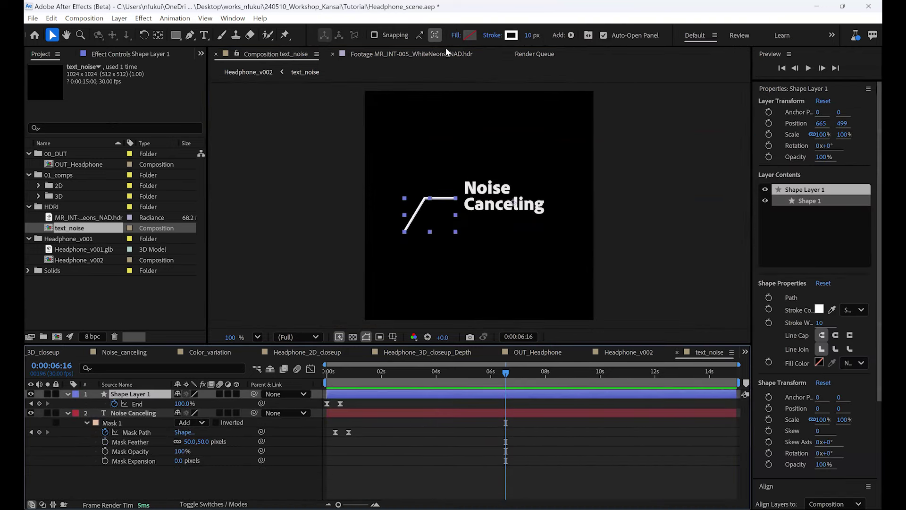
pyautogui.doubleClick(67, 394)
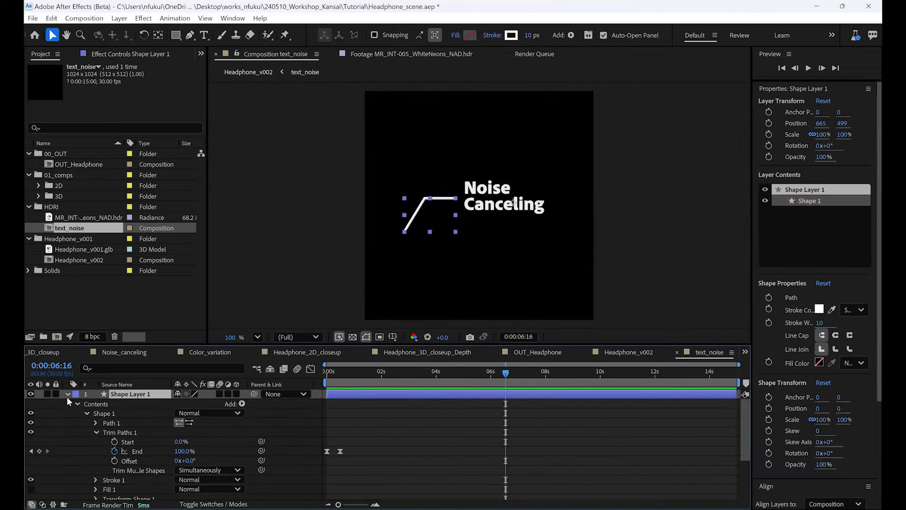
pyautogui.click(96, 432)
pyautogui.click(95, 442)
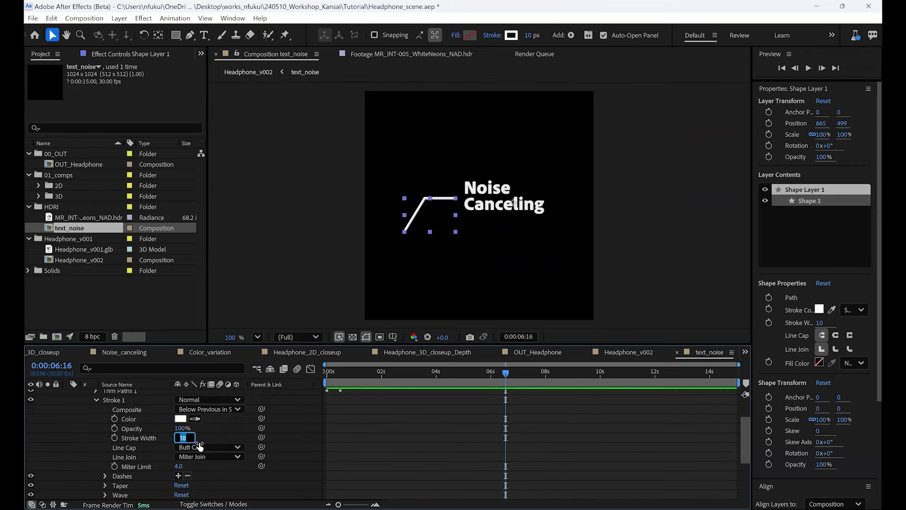
pyautogui.write('6.')
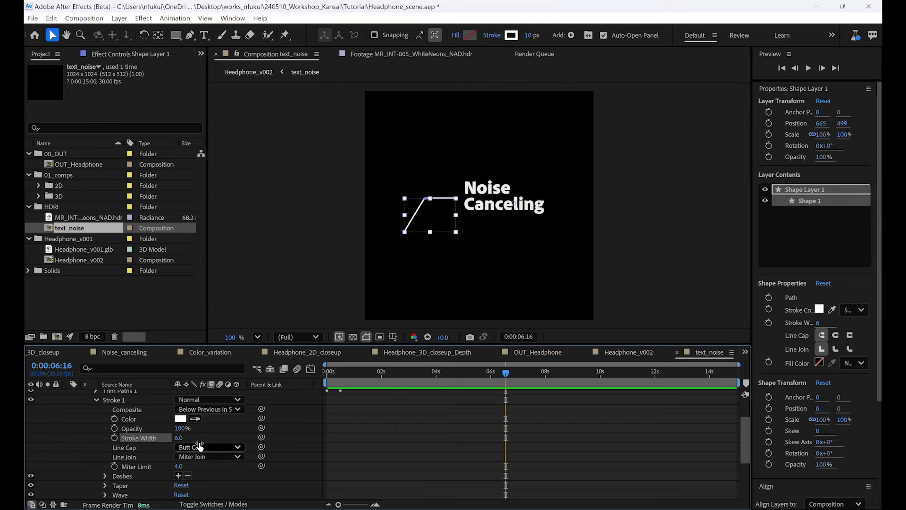
pyautogui.press('Return')
pyautogui.click(284, 107)
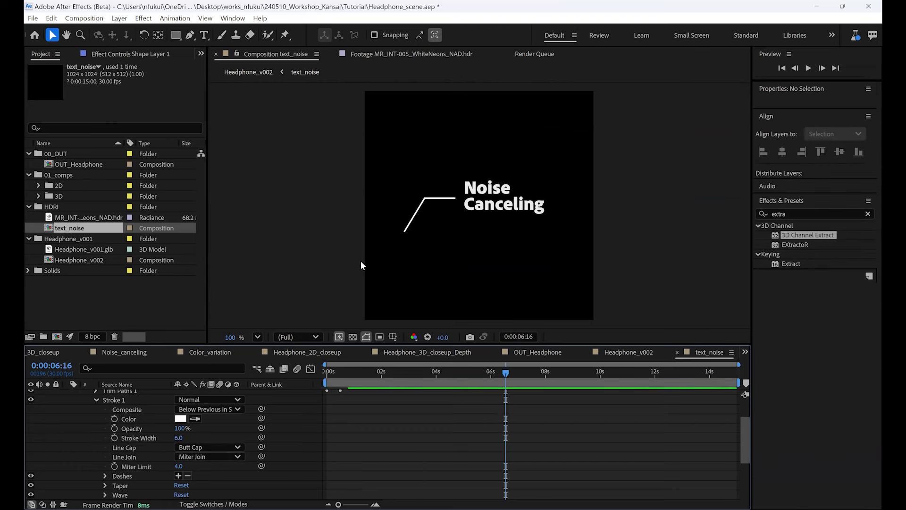
# Step: Draw a circle about 28 px wide on a new shape layer and move it onto the callout line's lower end
pyautogui.press('.')
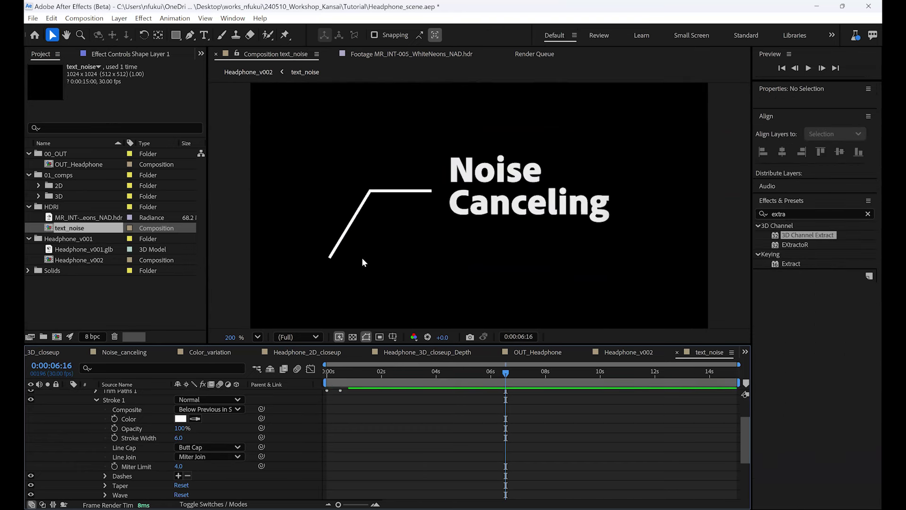
pyautogui.click(109, 400)
pyautogui.moveTo(742, 432); pyautogui.dragTo(737, 393)
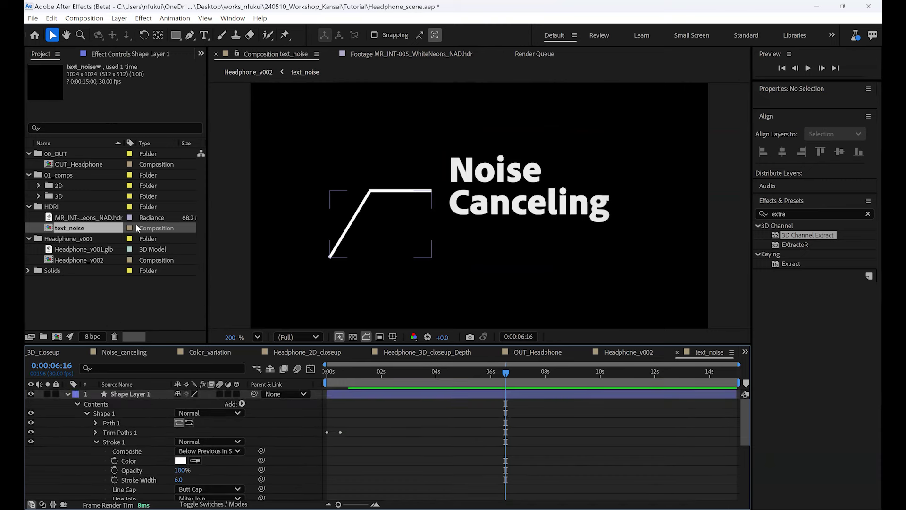
pyautogui.moveTo(176, 34); pyautogui.dragTo(218, 48)
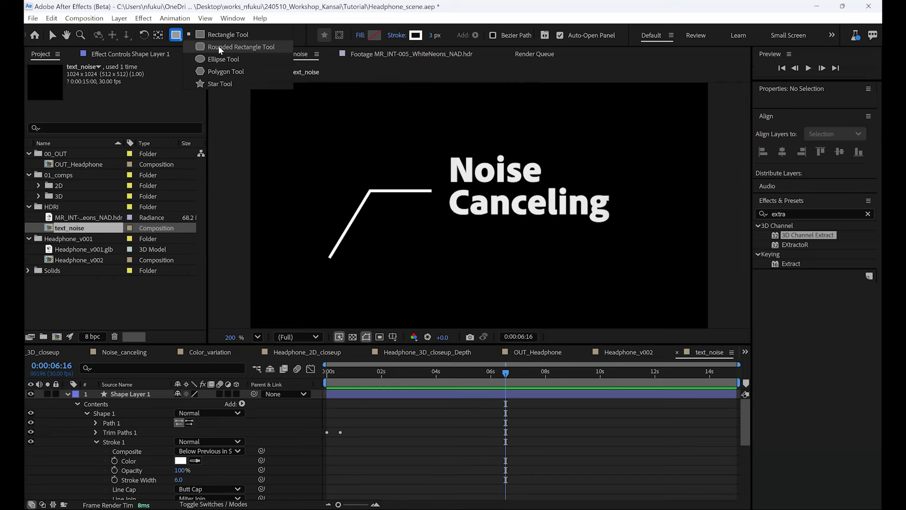
pyautogui.moveTo(219, 46); pyautogui.dragTo(219, 59)
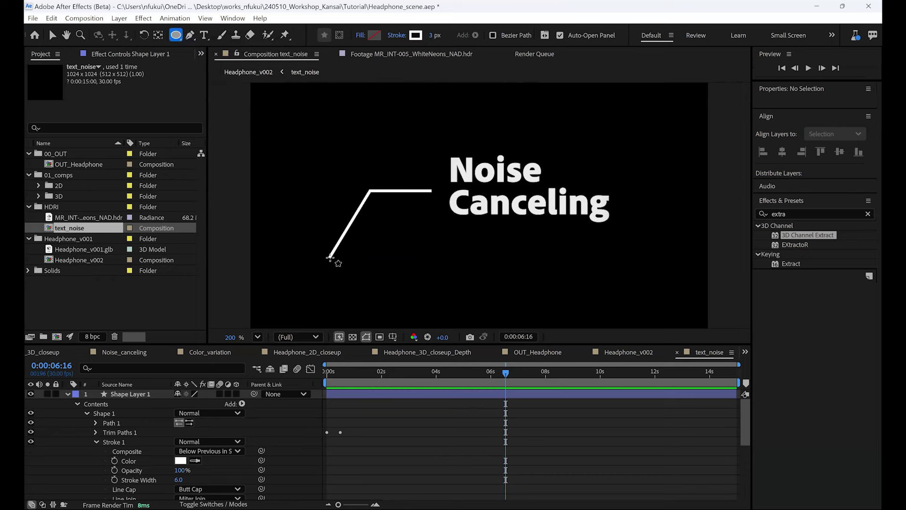
pyautogui.keyDown('shift'); pyautogui.moveTo(328, 256); pyautogui.dragTo(342, 270); pyautogui.keyUp('shift')
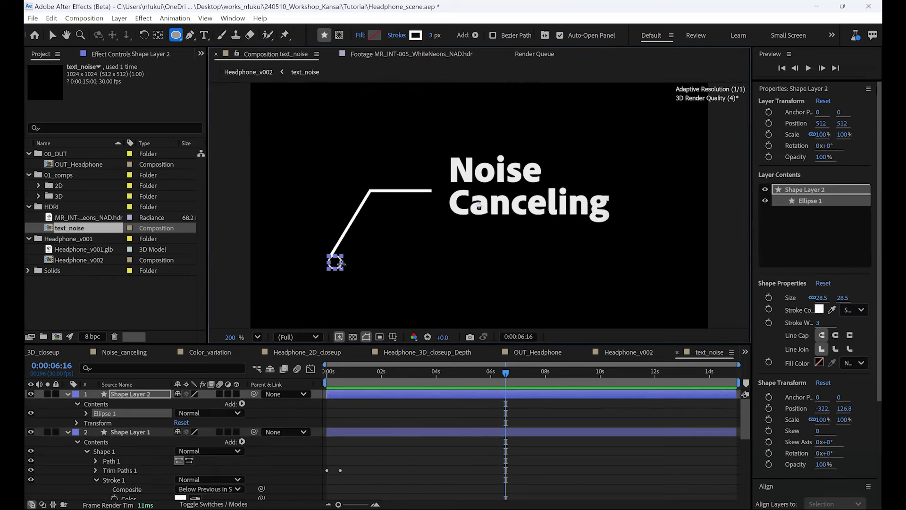
pyautogui.click(53, 35)
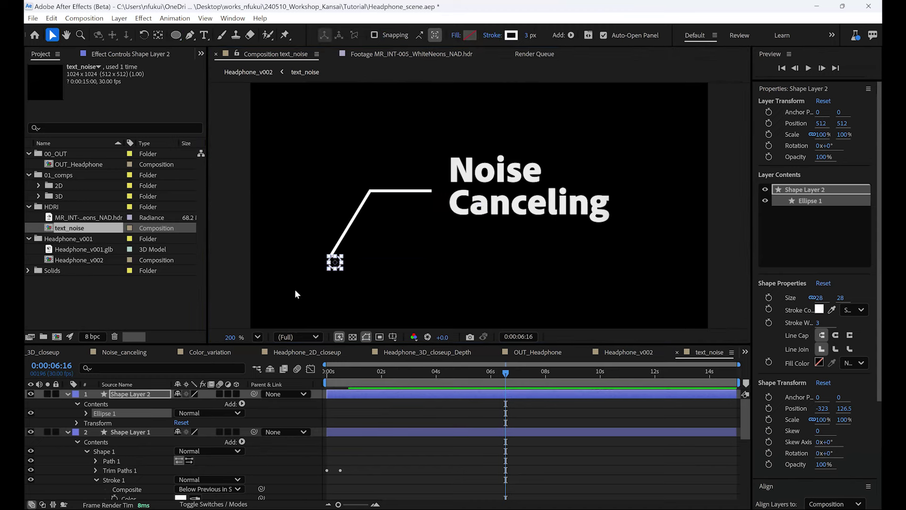
pyautogui.press('.')
pyautogui.press('h')
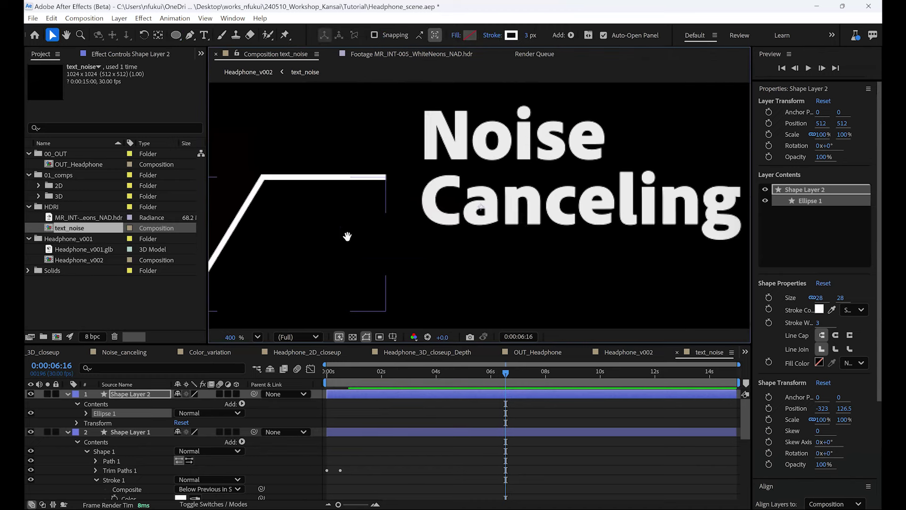
pyautogui.moveTo(222, 290); pyautogui.dragTo(373, 291)
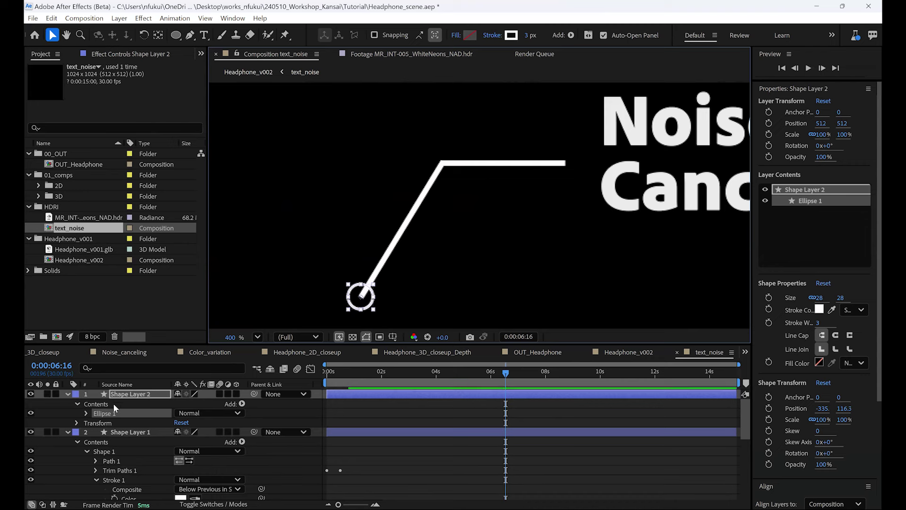
# Step: Give the circle a solid white FFFFFF fill
pyautogui.click(85, 413)
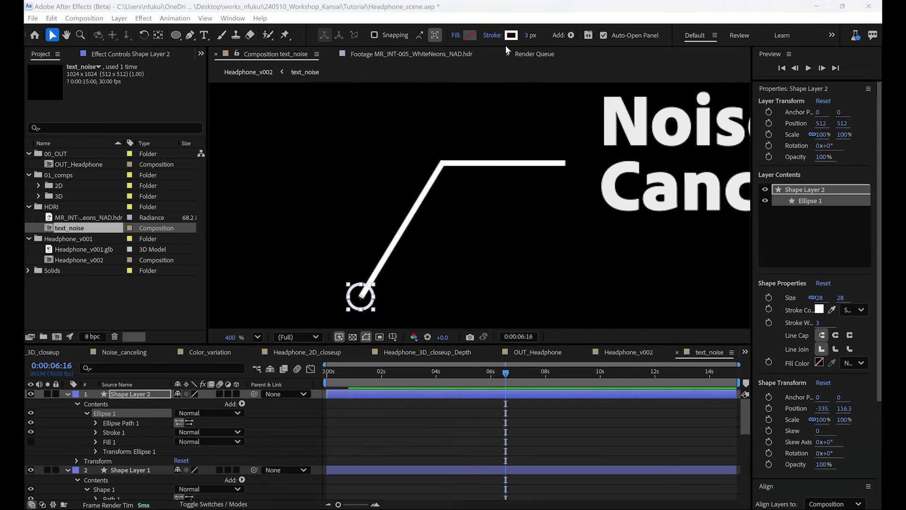
pyautogui.click(470, 36)
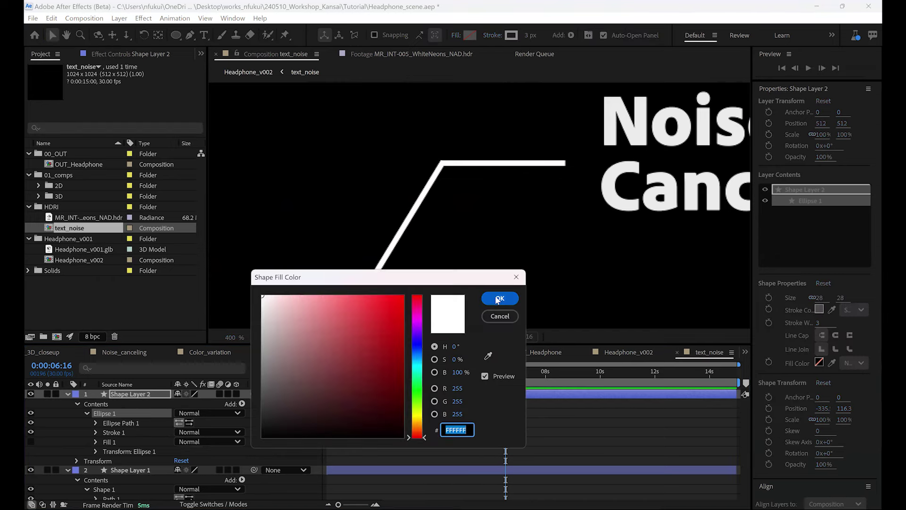
pyautogui.press('Return')
pyautogui.click(456, 36)
pyautogui.click(414, 231)
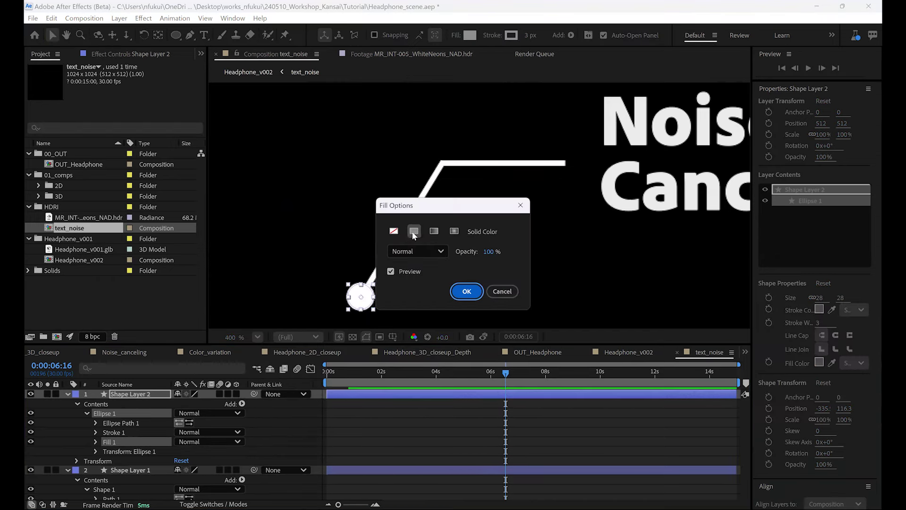
pyautogui.click(466, 291)
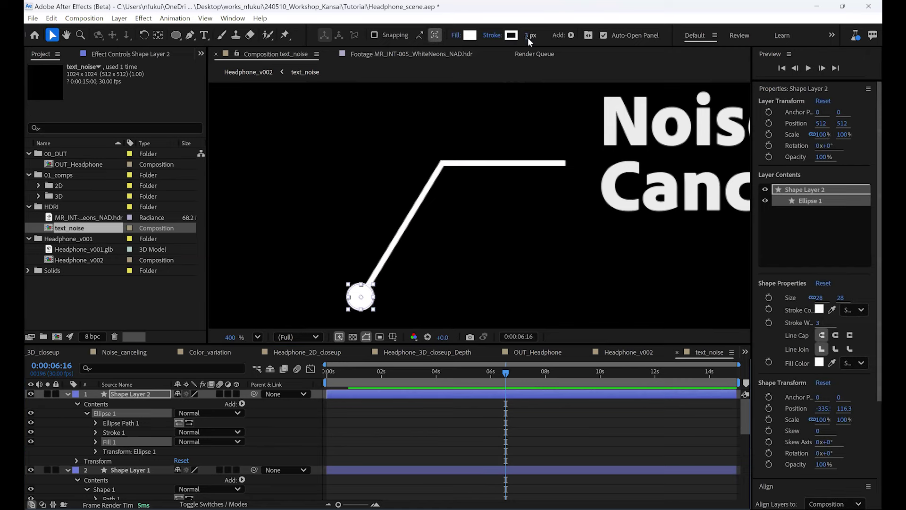
# Step: Set the circle's stroke to 0 px and nudge it slightly up along the line
pyautogui.click(530, 36)
pyautogui.write('0')
pyautogui.press('Return')
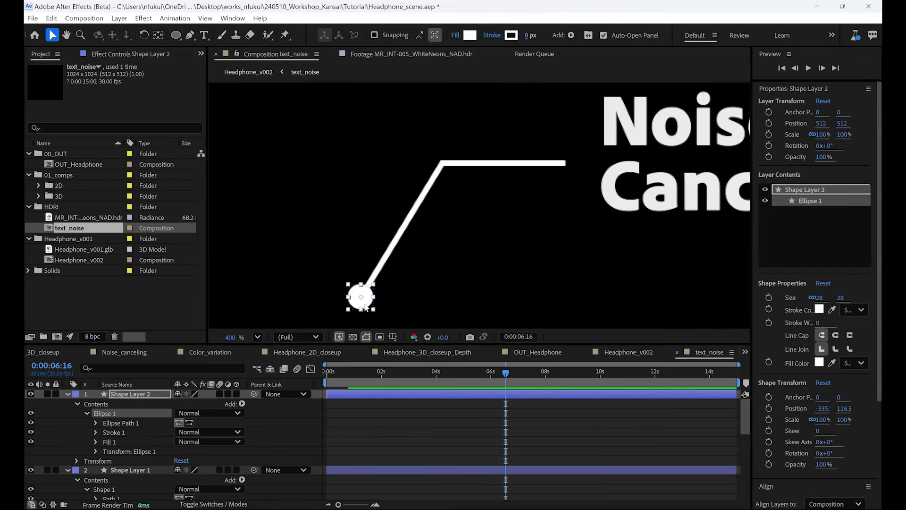
pyautogui.moveTo(362, 302); pyautogui.dragTo(365, 299)
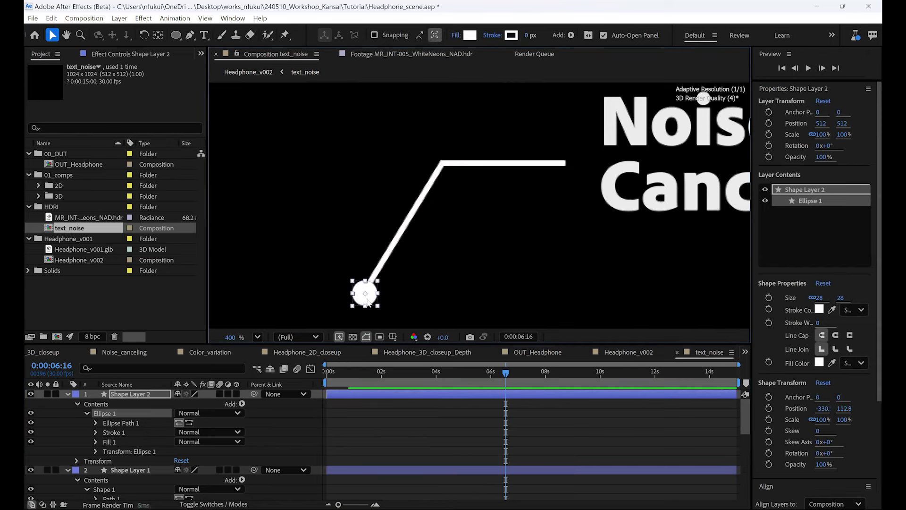
# Step: Show only Shape Layer 1's keyframed properties and move the current time to 0:00:00:09, the text mask's first keyframe
pyautogui.click(142, 393)
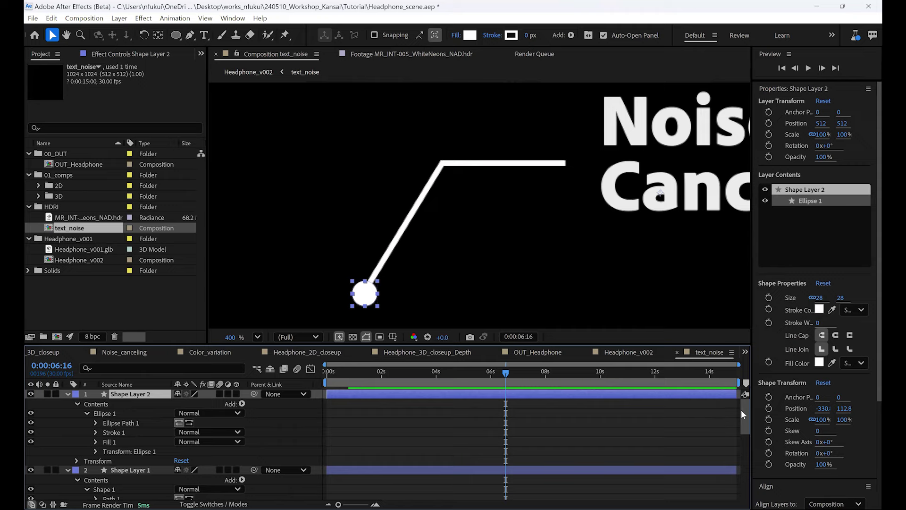
pyautogui.moveTo(741, 410)
pyautogui.mouseDown()
pyautogui.moveTo(742, 437)
pyautogui.moveTo(740, 422)
pyautogui.mouseUp()
pyautogui.moveTo(345, 378); pyautogui.dragTo(340, 372)
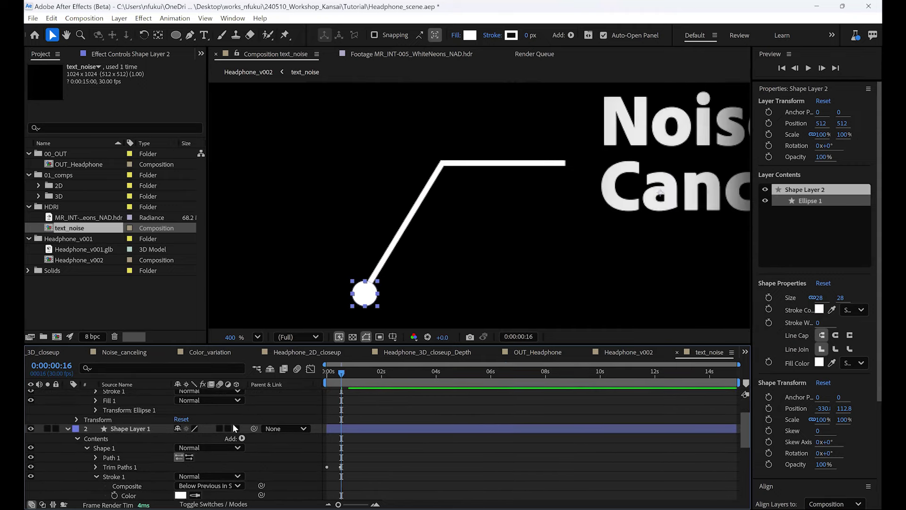
pyautogui.click(140, 429)
pyautogui.press('u')
pyautogui.press('j')
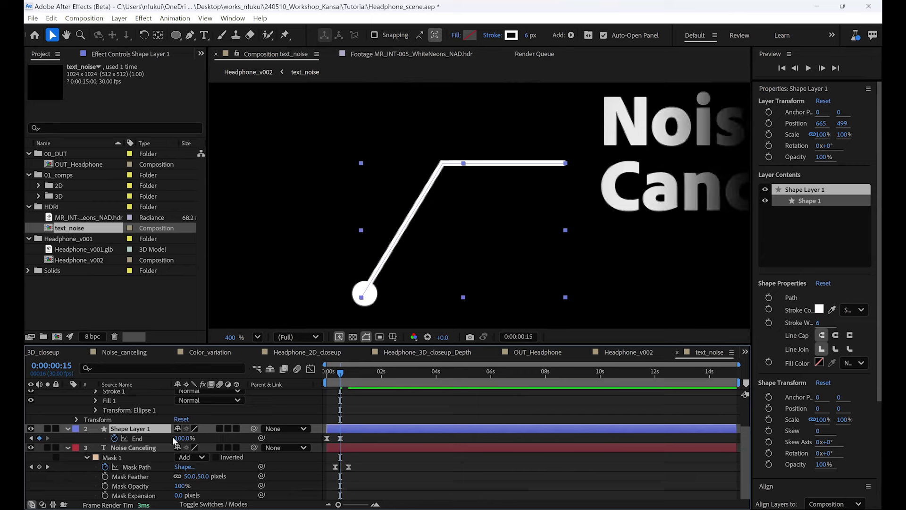
pyautogui.press('j')
pyautogui.scroll(4, 744, 451)
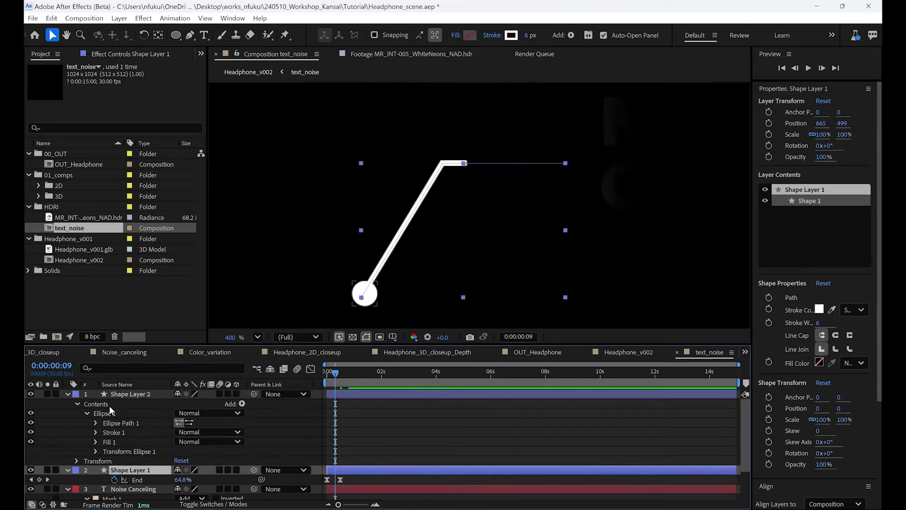
# Step: Keyframe Shape Layer 2's Opacity from 0% at 0:00:00:00 to 100% at 0:00:00:09 and scrub through the fade-in
pyautogui.click(127, 396)
pyautogui.press('t')
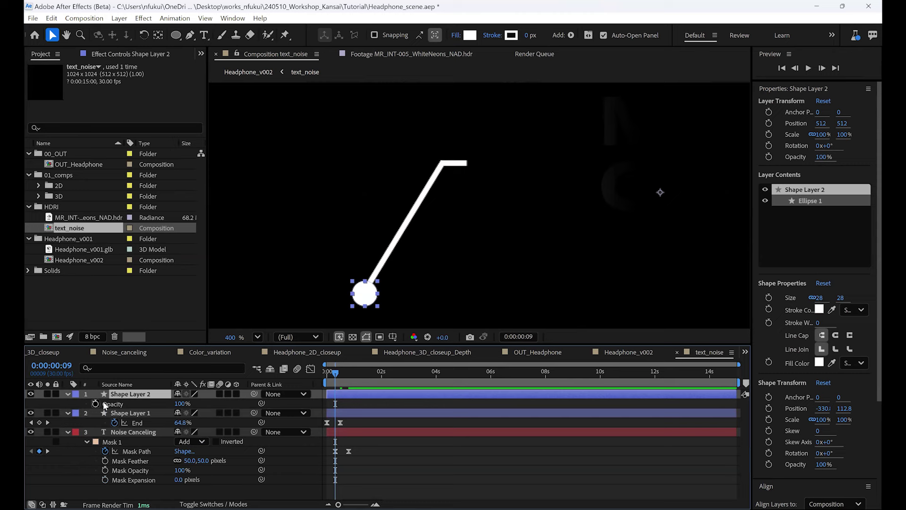
pyautogui.click(95, 404)
pyautogui.moveTo(340, 373); pyautogui.dragTo(315, 376)
pyautogui.moveTo(181, 404); pyautogui.dragTo(86, 427)
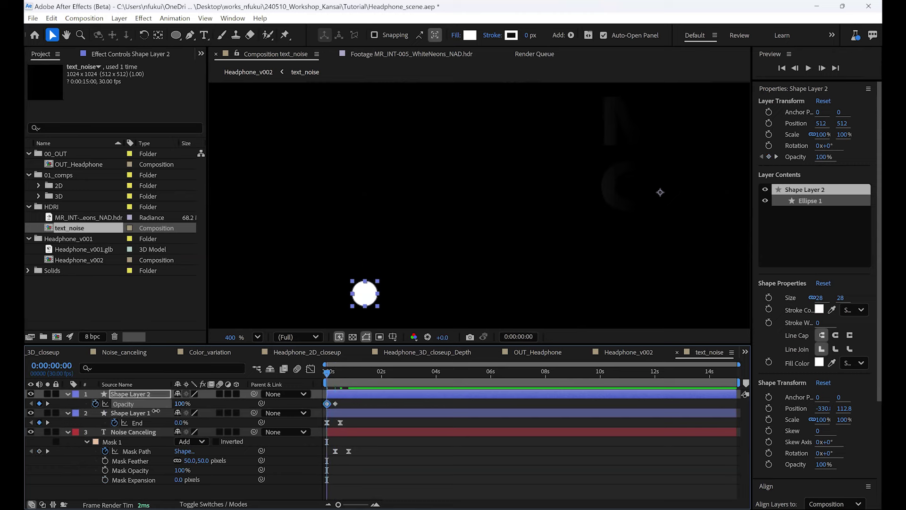
pyautogui.click(72, 487)
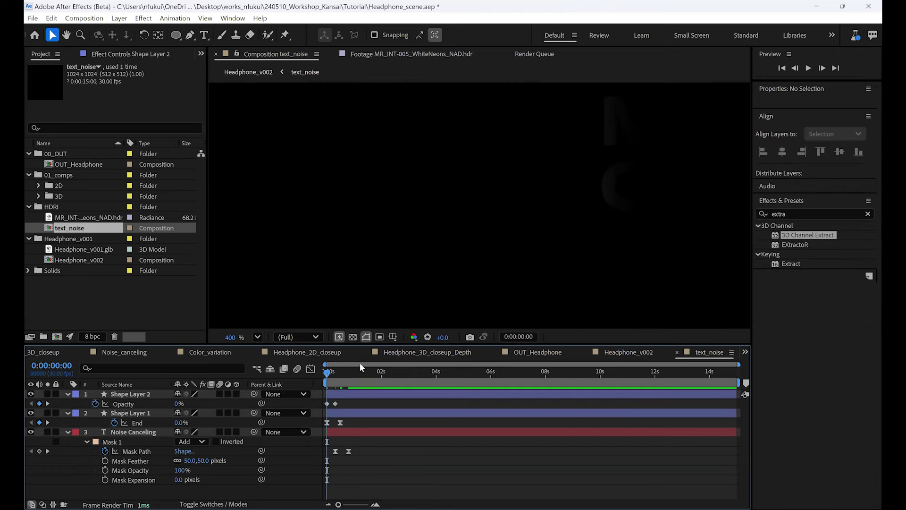
pyautogui.moveTo(329, 375); pyautogui.dragTo(367, 372)
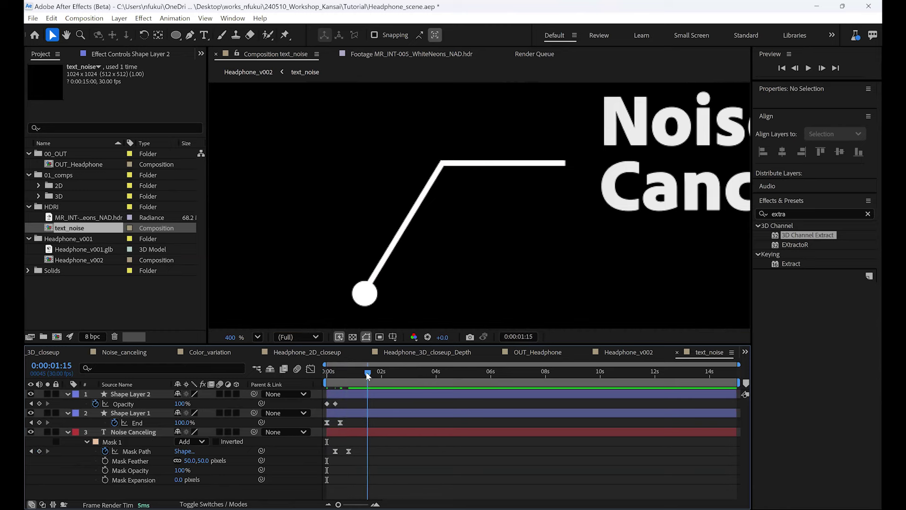
# Step: Return to the Headphone_v002 composition and play back the callout with its new end dot against the headphone logo
pyautogui.click(248, 72)
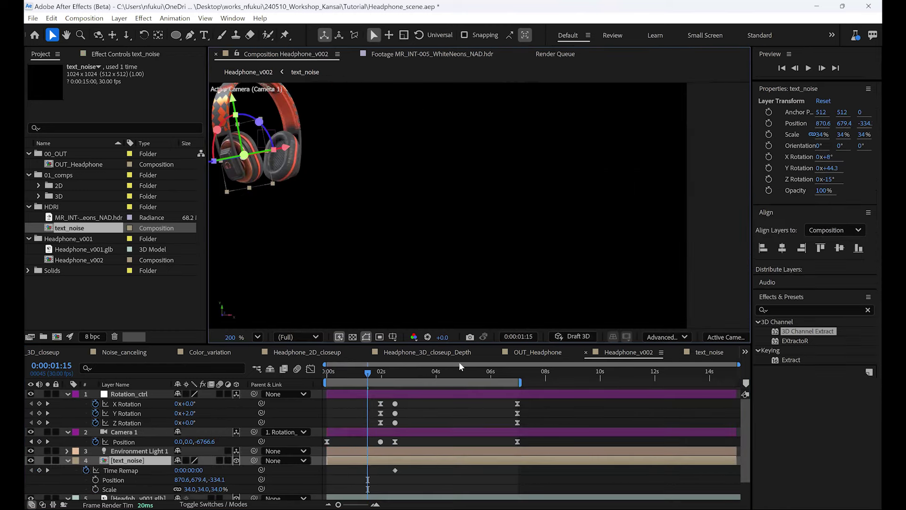
pyautogui.moveTo(370, 371); pyautogui.dragTo(382, 372)
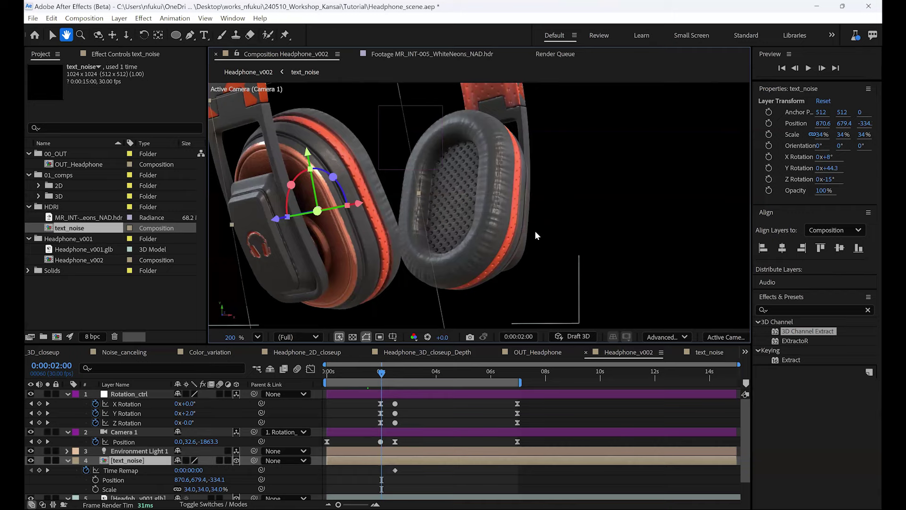
pyautogui.click(383, 372)
pyautogui.moveTo(383, 372); pyautogui.dragTo(421, 373)
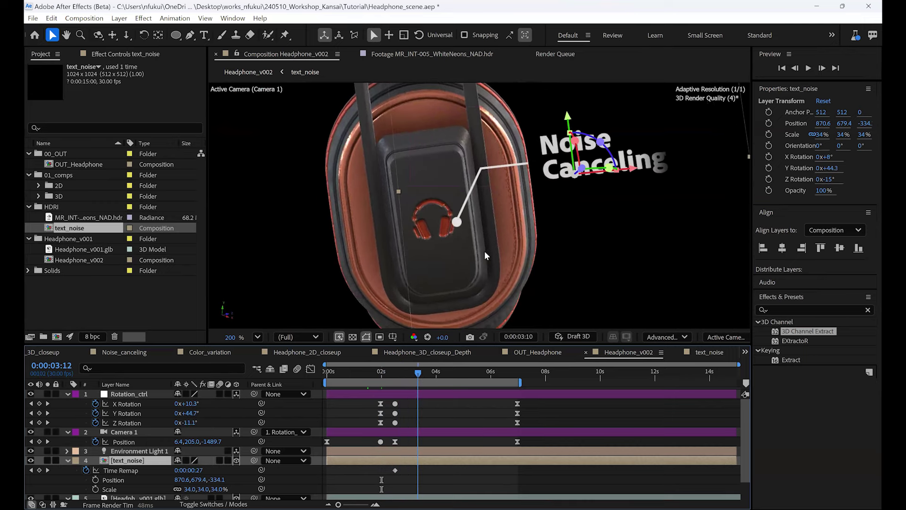
pyautogui.scroll(-2, 477, 242)
pyautogui.press('space')
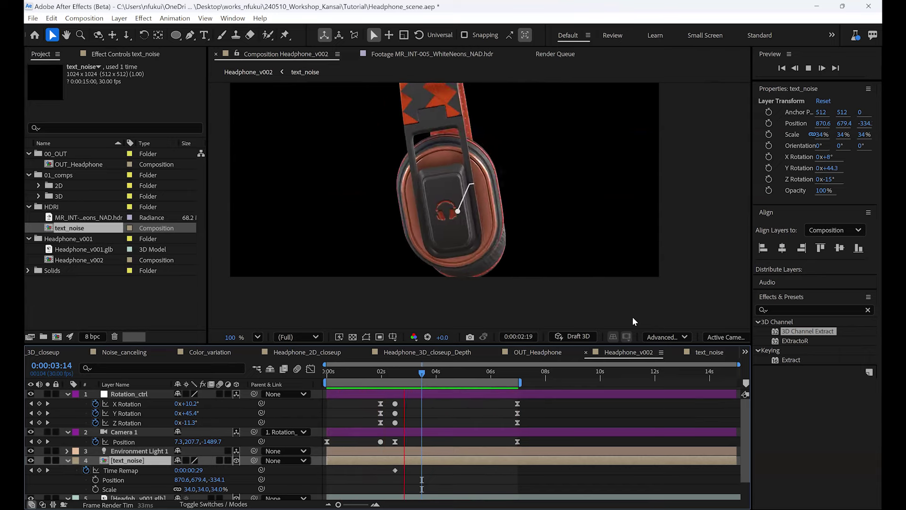
pyautogui.press('space')
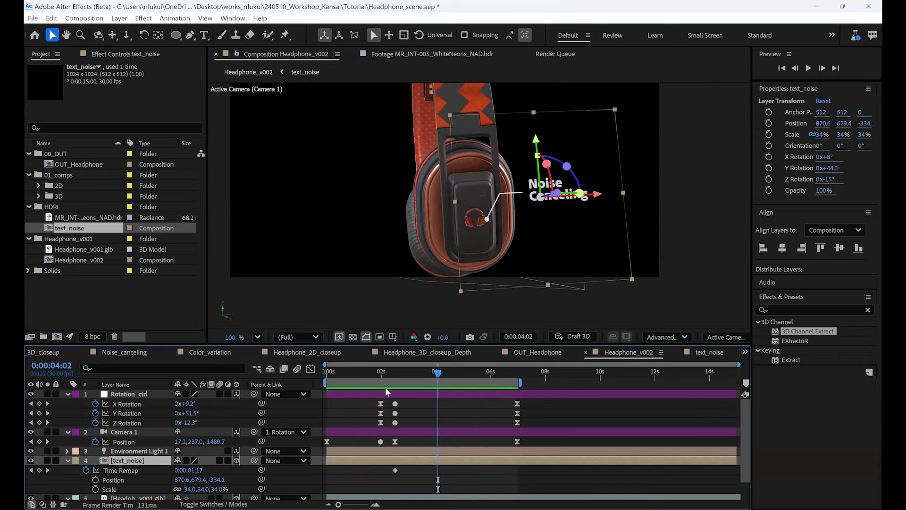
# Step: Shift the Rotation_ctrl rotation and Camera 1 Position keyframes around two seconds earlier, so the first ones sit at 0:00:01:10
pyautogui.moveTo(337, 373); pyautogui.dragTo(378, 389)
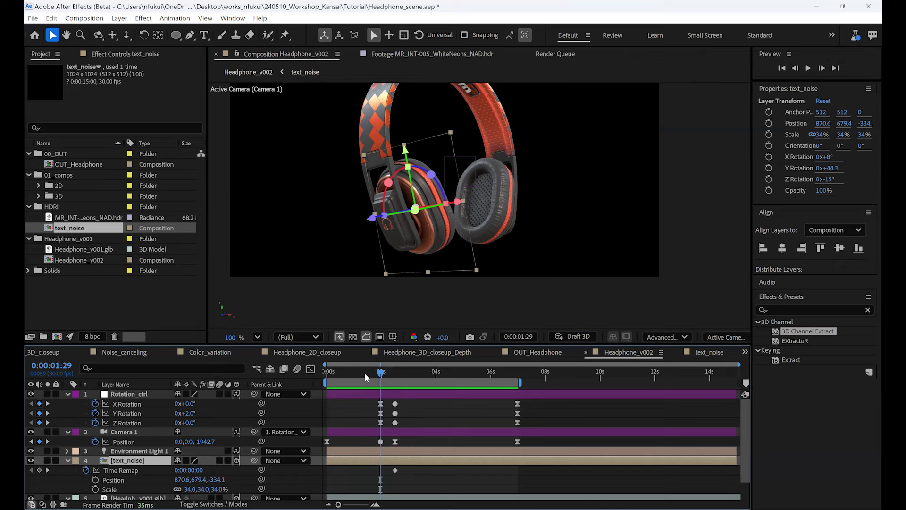
pyautogui.moveTo(330, 373); pyautogui.dragTo(310, 379)
pyautogui.press('space')
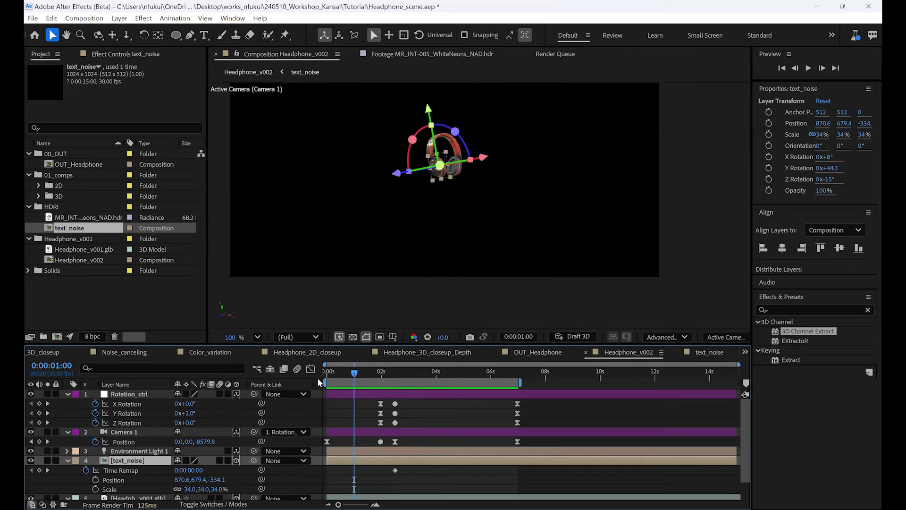
pyautogui.moveTo(369, 401); pyautogui.dragTo(413, 474)
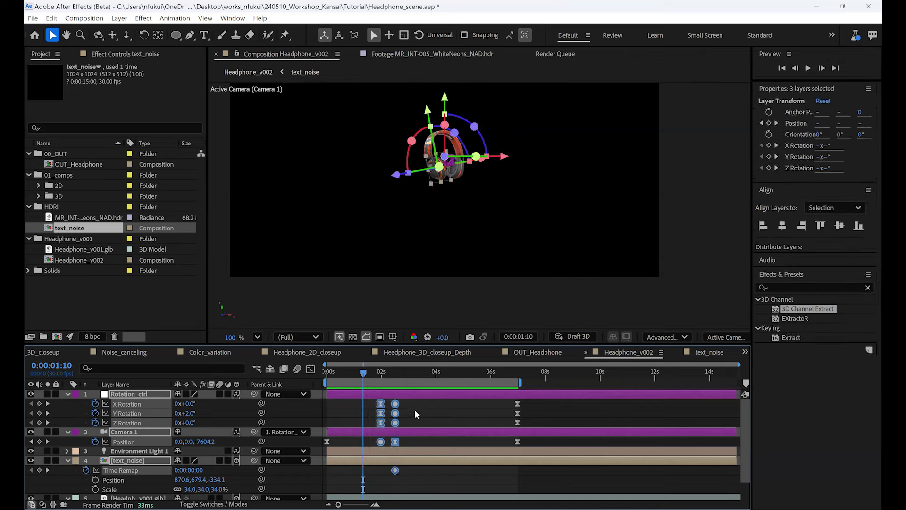
pyautogui.click(415, 409)
pyautogui.moveTo(369, 400)
pyautogui.mouseDown()
pyautogui.moveTo(405, 443)
pyautogui.moveTo(361, 406)
pyautogui.mouseUp()
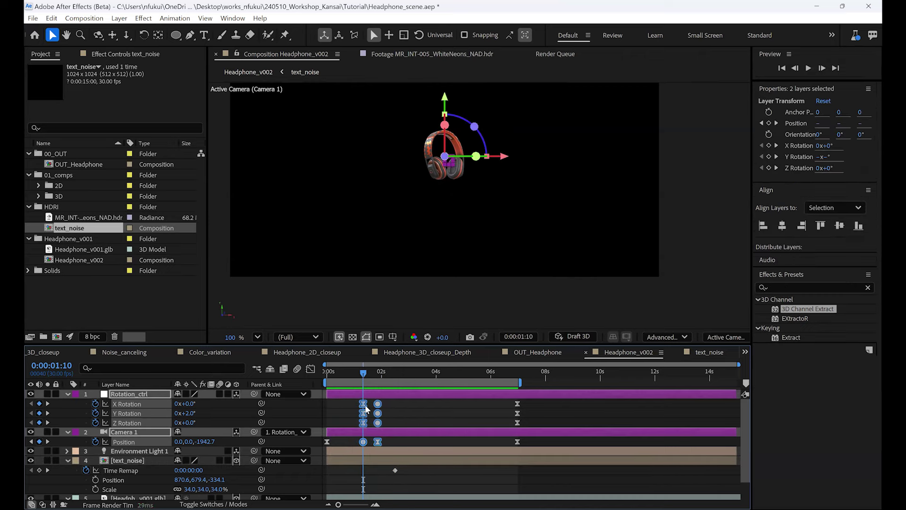
# Step: Align text_noise's Time Remap keyframe with the second set of rotation and camera keyframes and play back the move
pyautogui.click(152, 471)
pyautogui.click(395, 470)
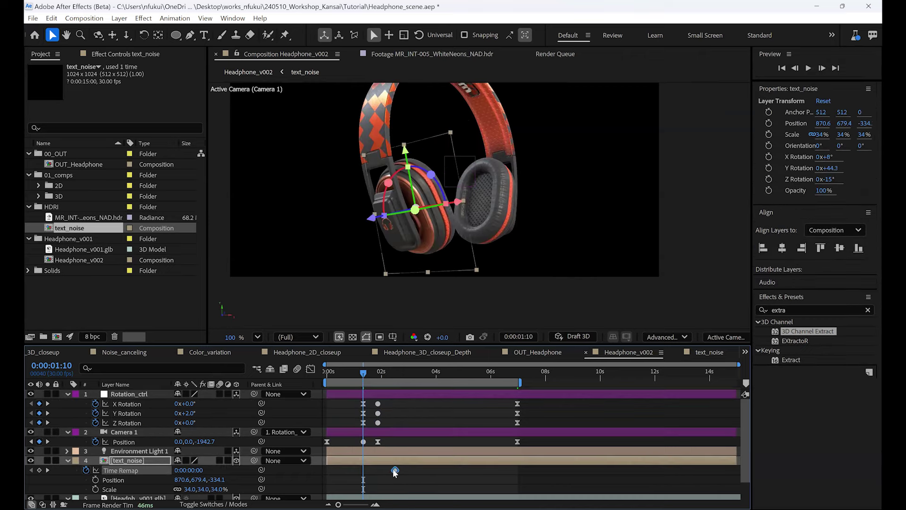
pyautogui.press('space')
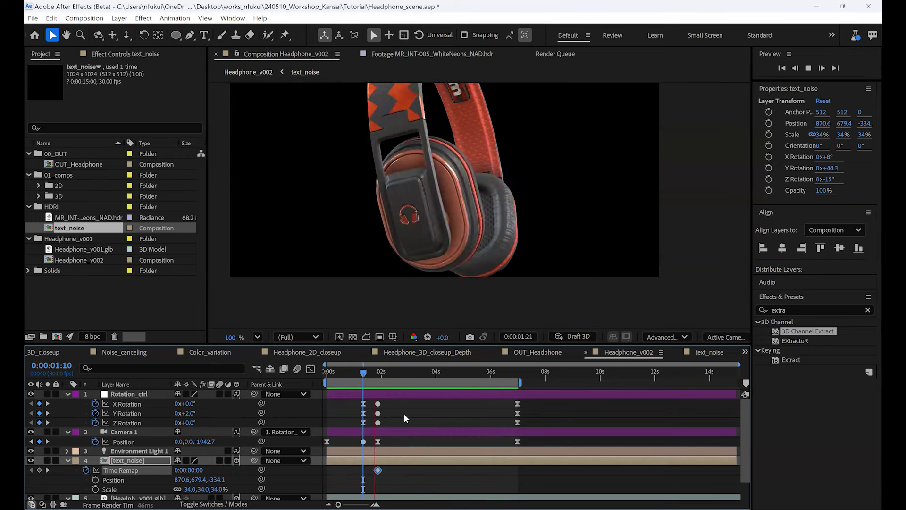
# Step: Review the callout at 0:00:06:29 with the whole frame in view and no layer selected
pyautogui.click(517, 372)
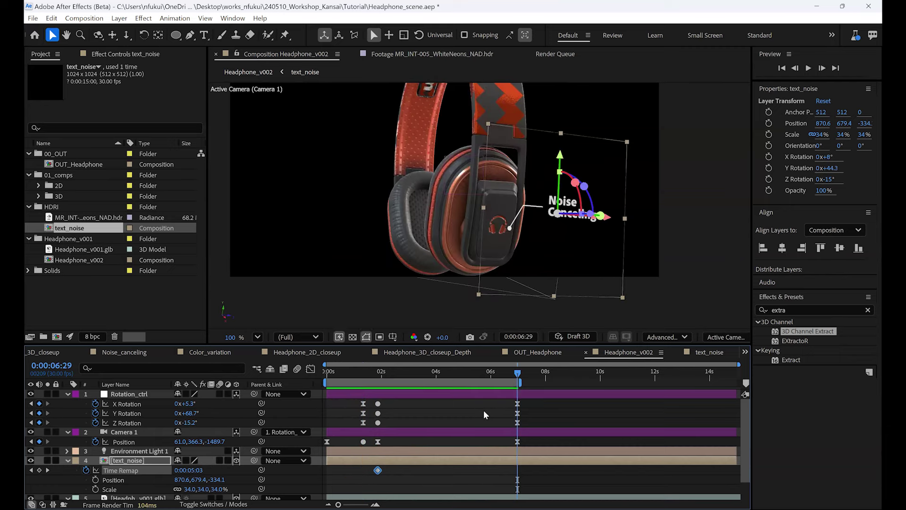
pyautogui.press('h')
pyautogui.moveTo(411, 183); pyautogui.dragTo(429, 214)
pyautogui.press('v')
pyautogui.press(',')
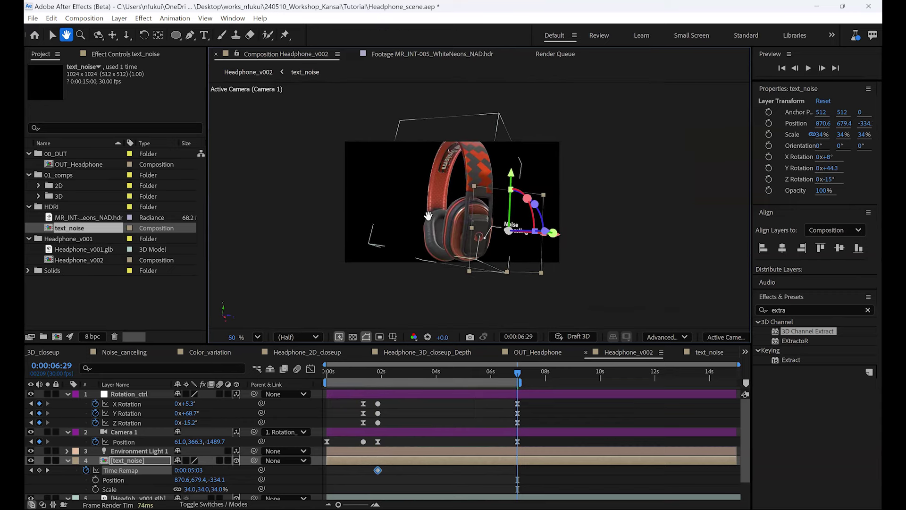
pyautogui.click(448, 408)
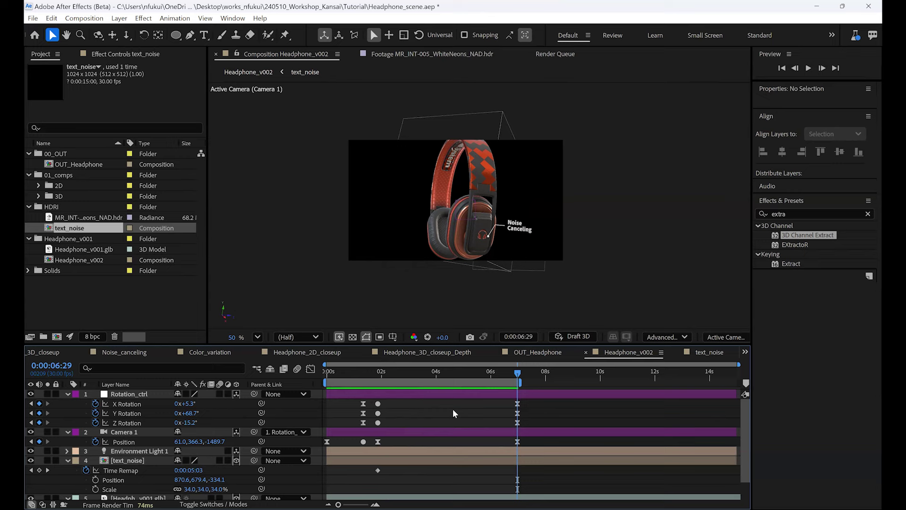
# Step: Rename the Headphone_v002 composition to Headphone_v002_3D
pyautogui.click(94, 260)
pyautogui.press('Return')
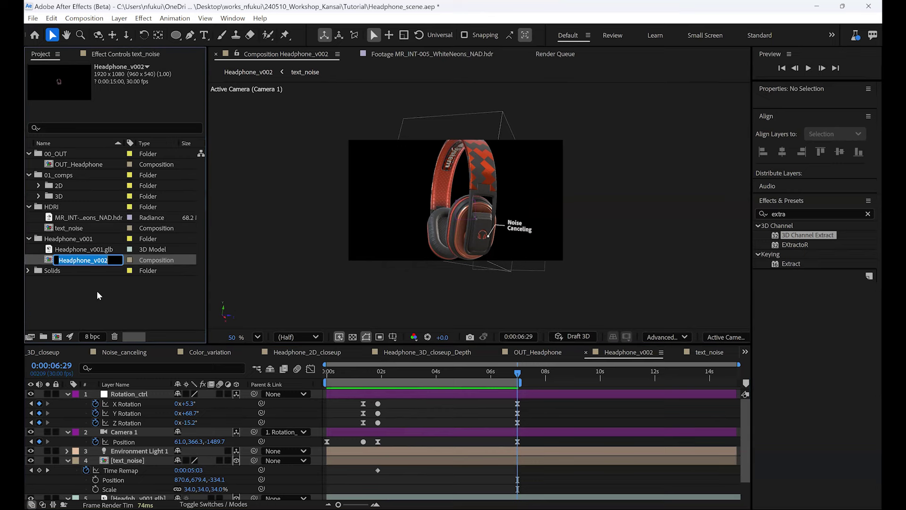
pyautogui.press('Right')
pyautogui.write('_')
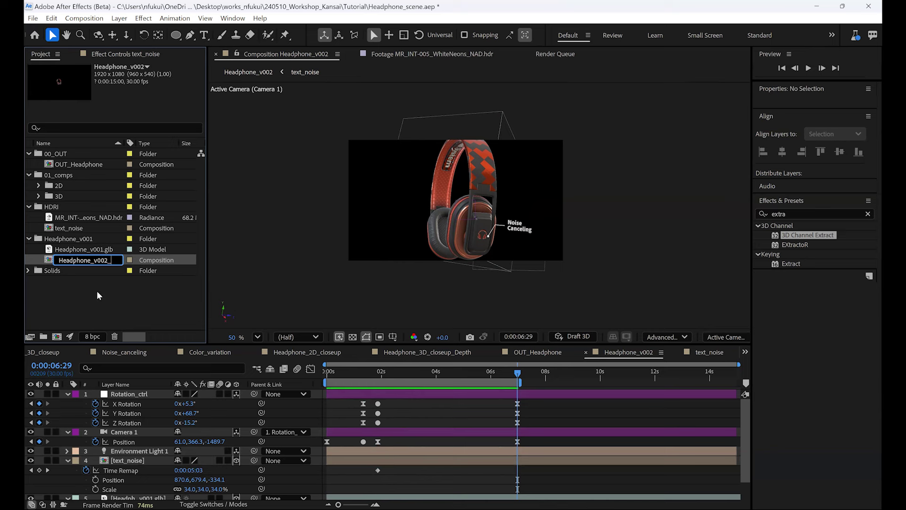
pyautogui.write('3D')
pyautogui.press('Return')
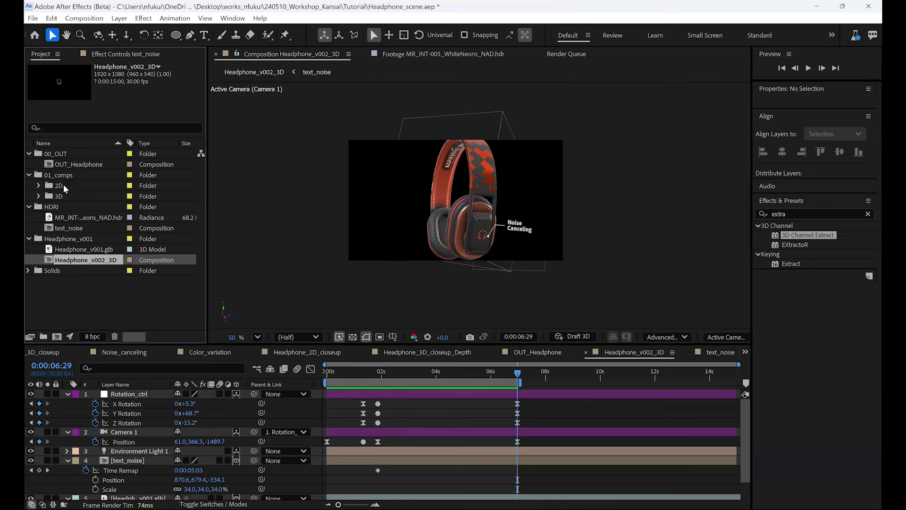
# Step: Open the OUT_Headphone composition and scrub to the Noise Canceling shot at 0:00:11:06
pyautogui.click(64, 153)
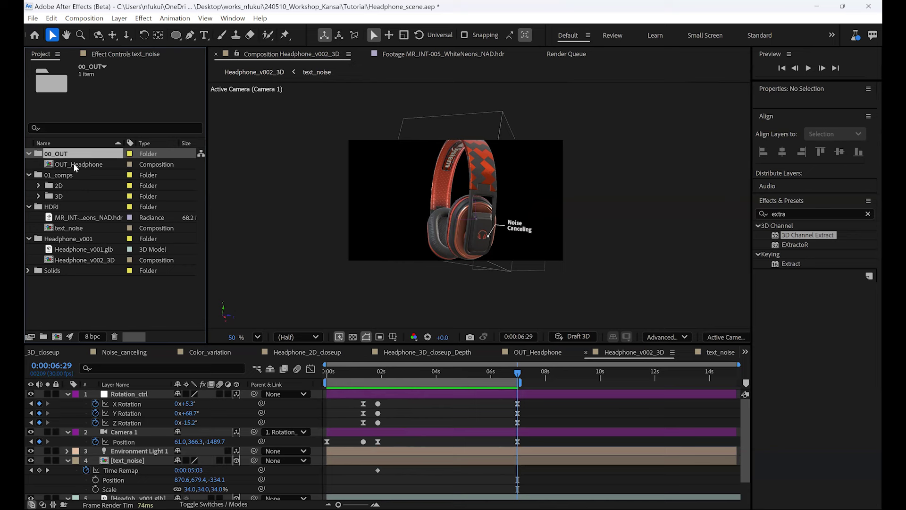
pyautogui.click(74, 163)
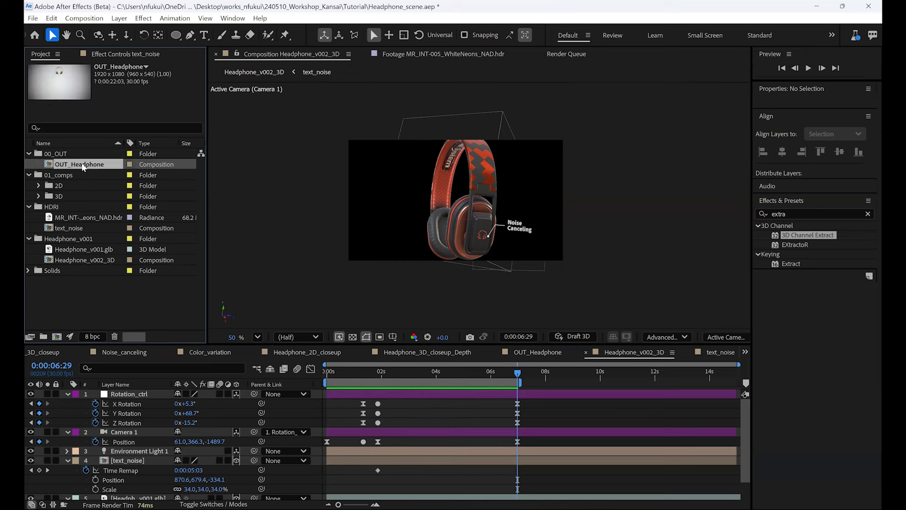
pyautogui.doubleClick(84, 164)
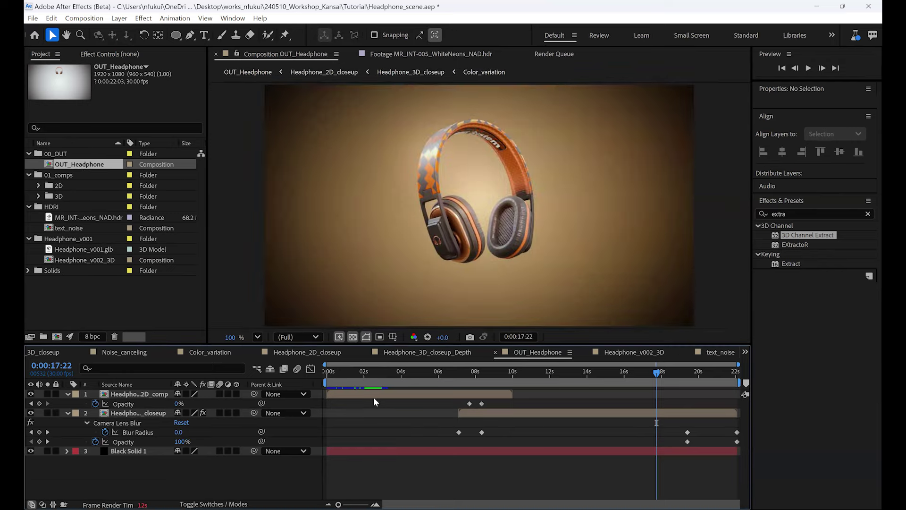
pyautogui.moveTo(379, 373); pyautogui.dragTo(534, 380)
# Step: Examine how the compositions are sorted into the 2D and 3D subfolders of 01_comps, then collapse 01_comps
pyautogui.click(57, 175)
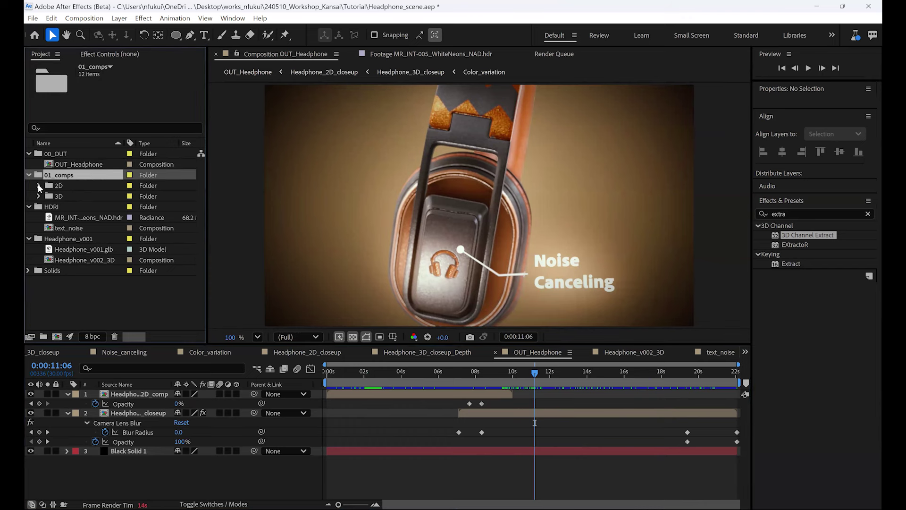
pyautogui.click(39, 186)
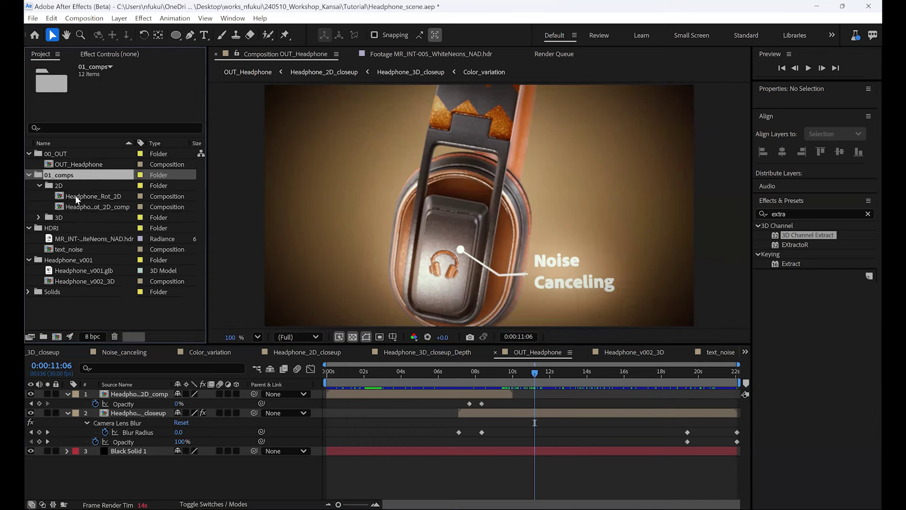
pyautogui.click(39, 216)
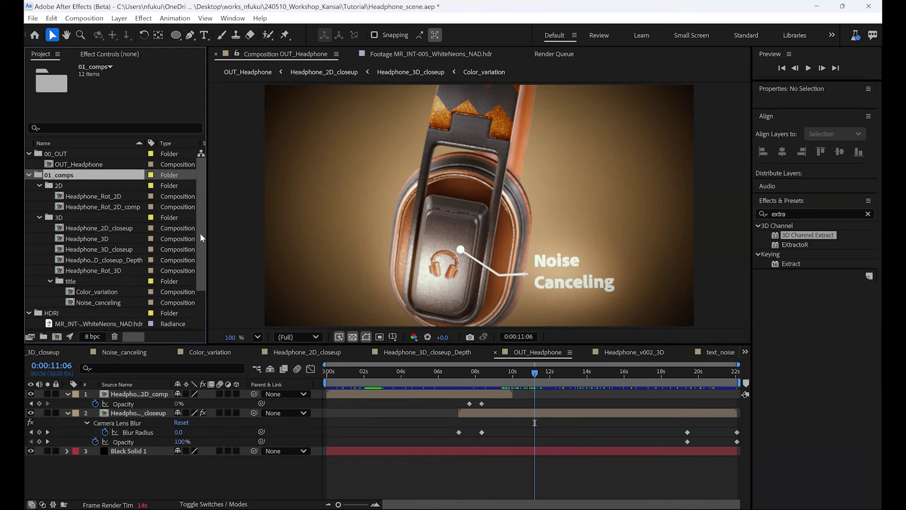
pyautogui.moveTo(201, 244); pyautogui.dragTo(202, 274)
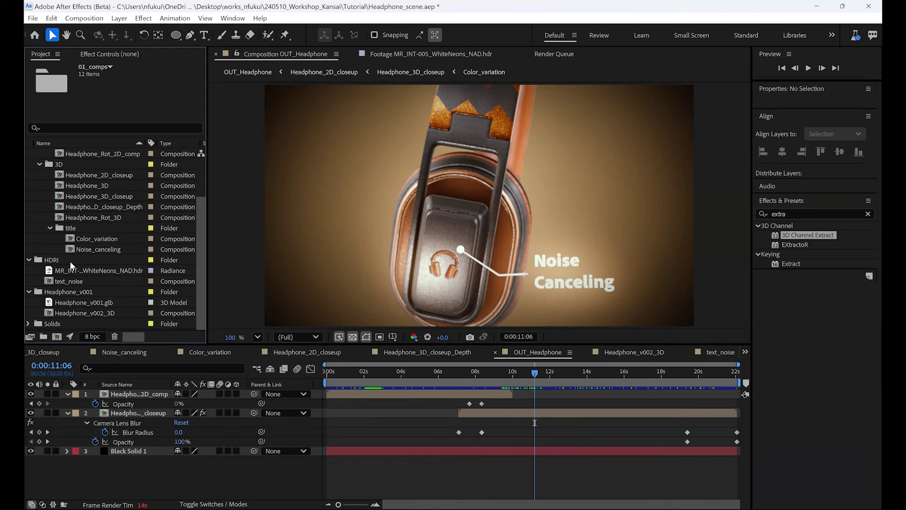
pyautogui.click(59, 165)
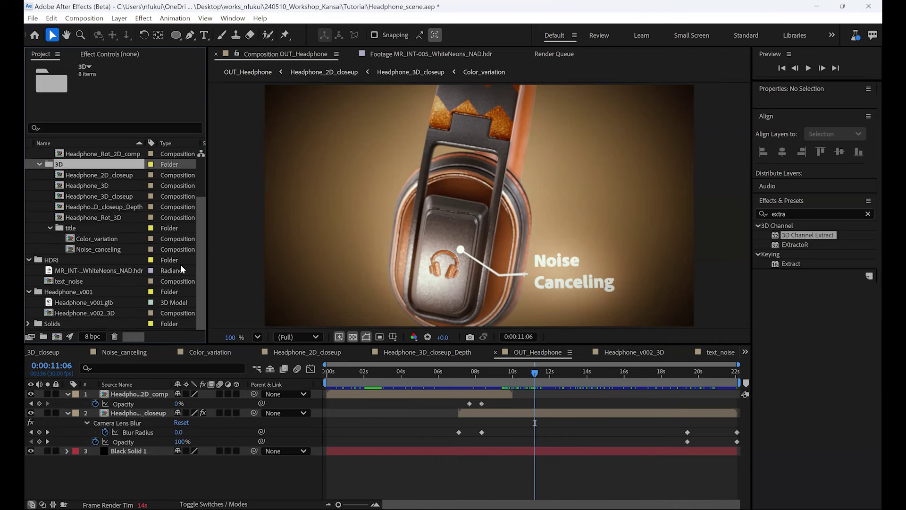
pyautogui.moveTo(197, 233); pyautogui.dragTo(198, 192)
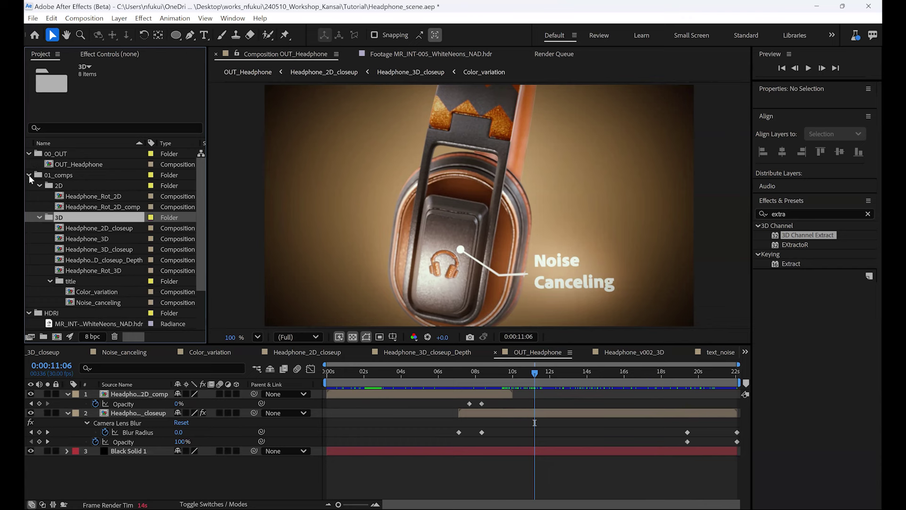
pyautogui.click(29, 174)
# Step: Create a project folder named 03_demo_comp with a subfolder named 3D inside it
pyautogui.click(43, 336)
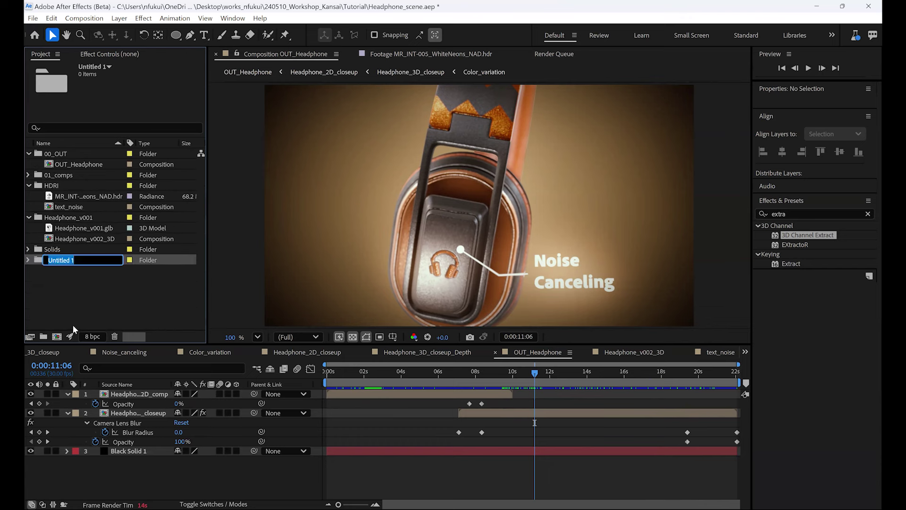
pyautogui.write('03_demo_comp')
pyautogui.press('Return')
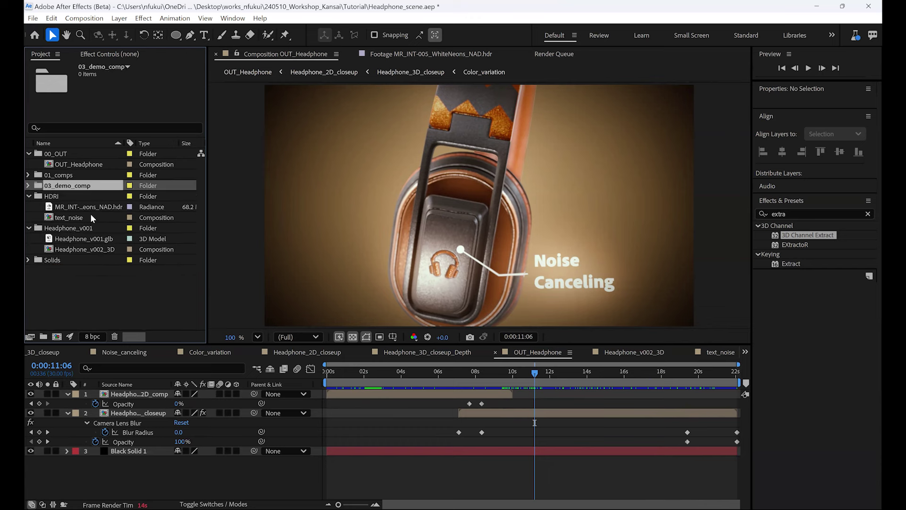
pyautogui.click(43, 336)
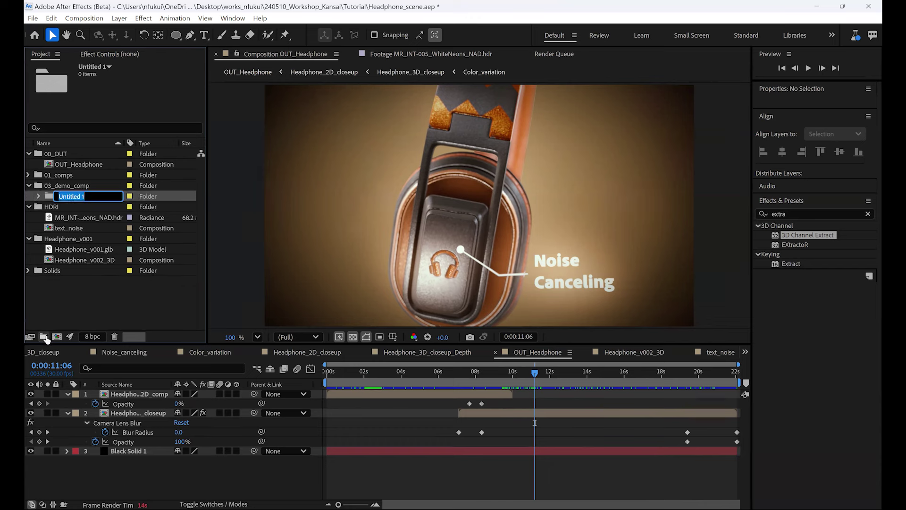
pyautogui.write('3D')
pyautogui.press('Return')
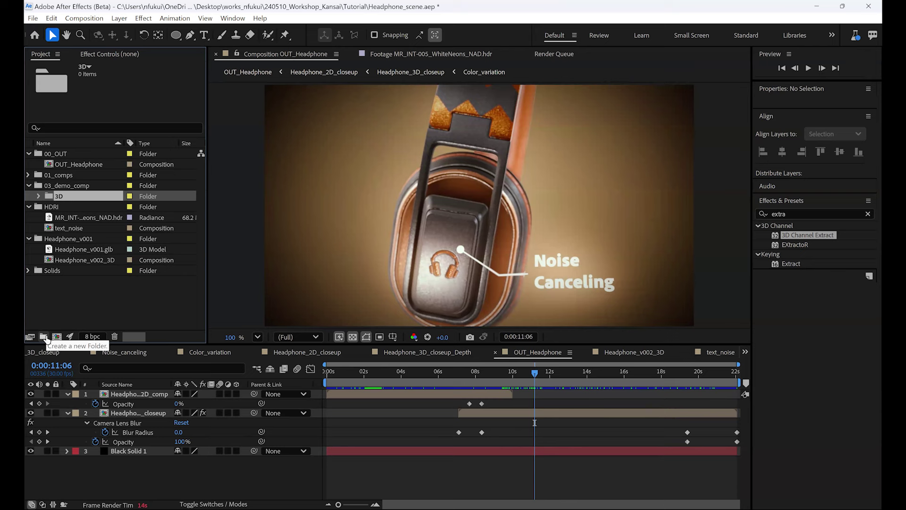
# Step: Move the Headphone_v002_3D composition into the 3D subfolder of 03_demo_comp and expand the subfolder
pyautogui.click(81, 259)
pyautogui.moveTo(78, 263); pyautogui.dragTo(59, 195)
pyautogui.click(38, 196)
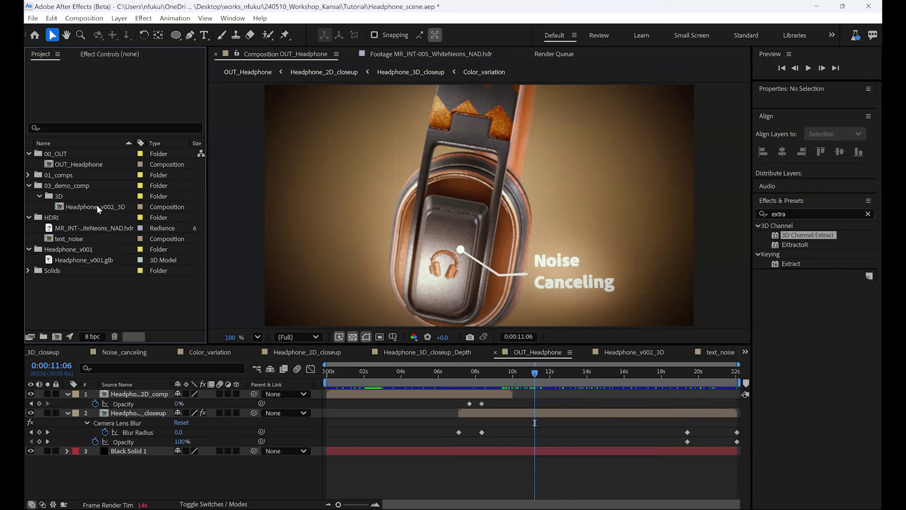
# Step: Create a new composition from Headphone_v002_3D and rename it Headphone_v002_2D
pyautogui.click(97, 206)
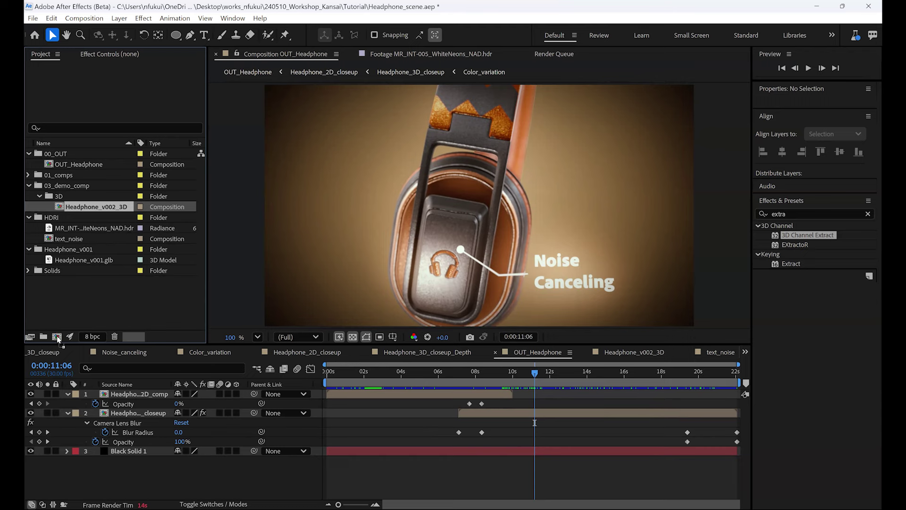
pyautogui.moveTo(57, 336); pyautogui.dragTo(57, 337)
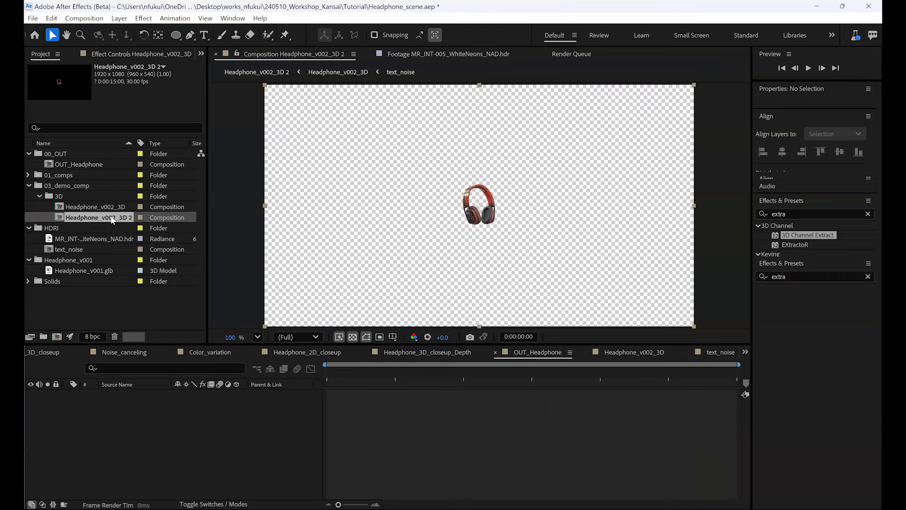
pyautogui.press('Return')
pyautogui.press('End')
pyautogui.press('BackSpace')
pyautogui.press('BackSpace')
pyautogui.press('BackSpace')
pyautogui.press('BackSpace')
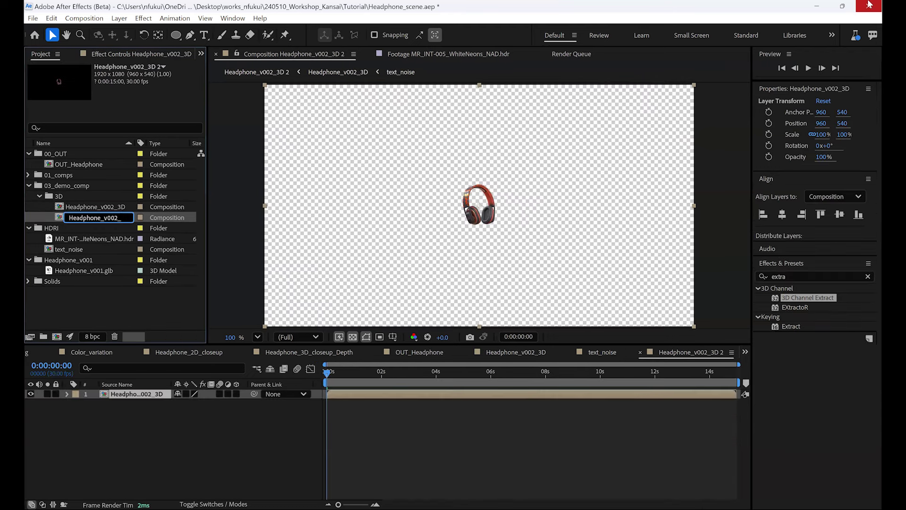
pyautogui.write('2D')
pyautogui.press('Return')
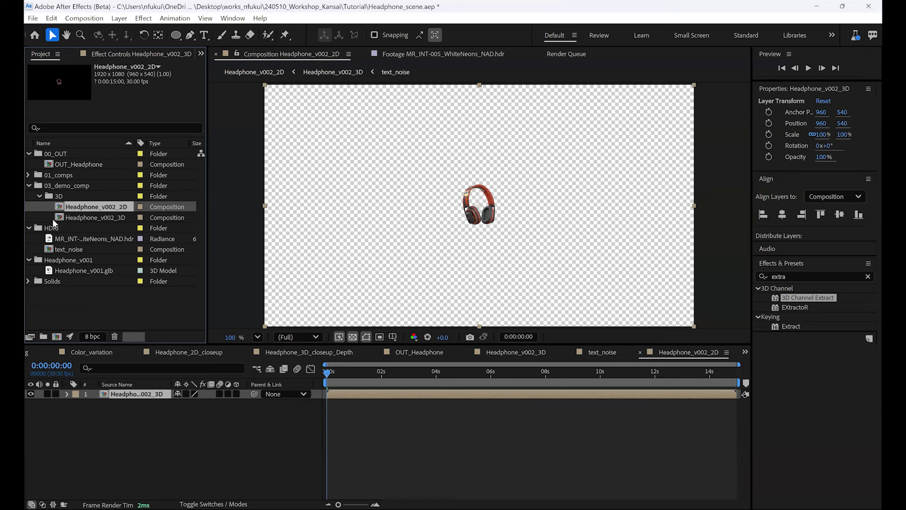
# Step: Move Headphone_v002_2D out of the 3D folder into a new subfolder named 2D in 03_demo_comp
pyautogui.moveTo(70, 207); pyautogui.dragTo(64, 185)
pyautogui.click(42, 337)
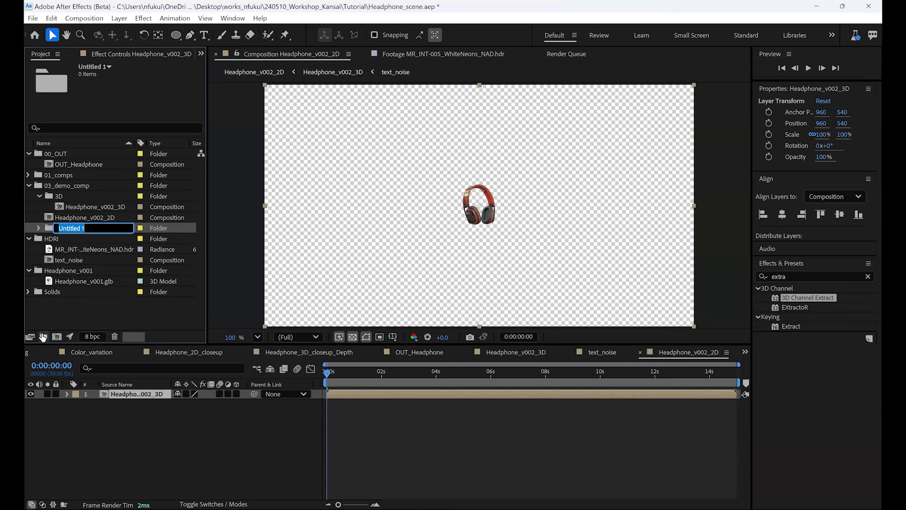
pyautogui.write('2D')
pyautogui.press('Return')
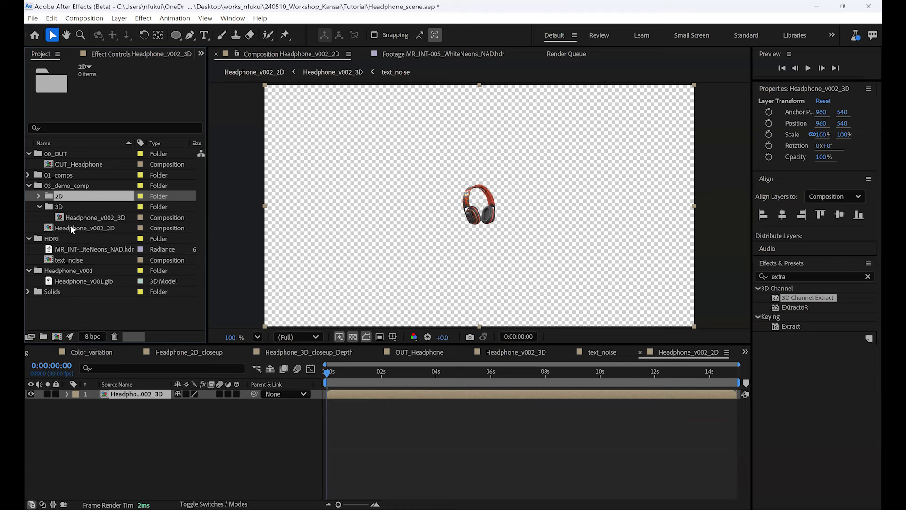
pyautogui.moveTo(70, 229); pyautogui.dragTo(87, 198)
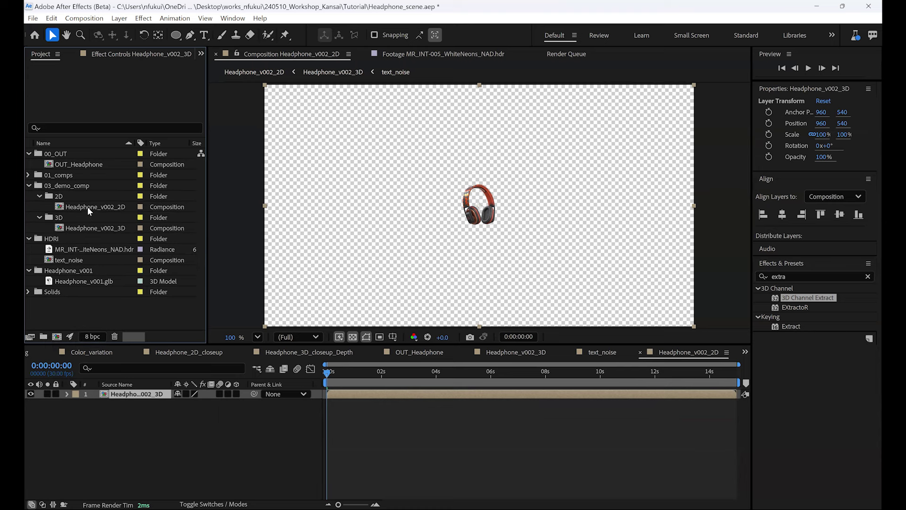
# Step: Open the Headphone_v002_3D composition nested in Headphone_v002_2D
pyautogui.click(87, 209)
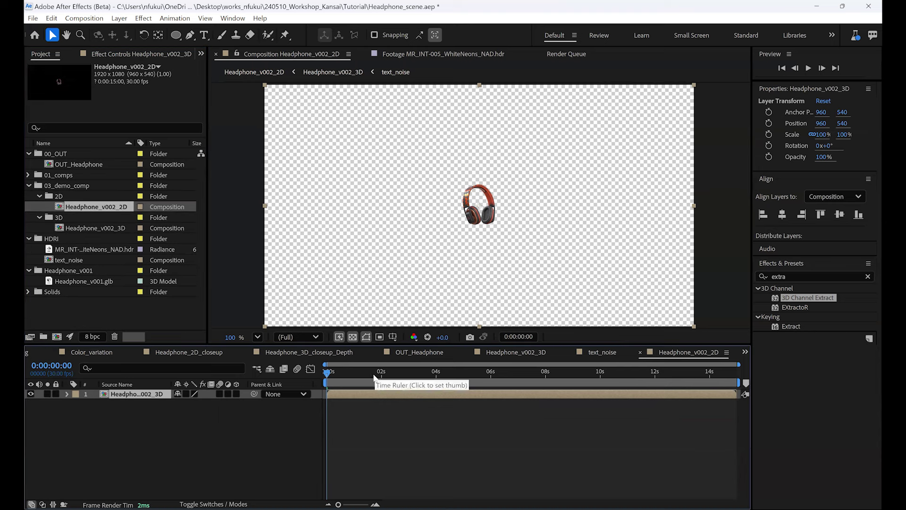
pyautogui.doubleClick(155, 394)
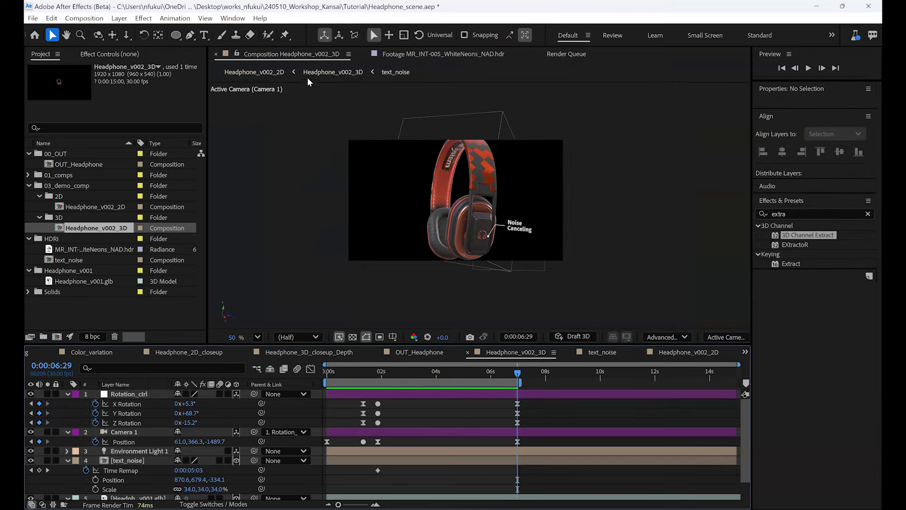
# Step: Return to the Headphone_v002_2D composition and end its work area at about 0:00:06:29
pyautogui.click(274, 72)
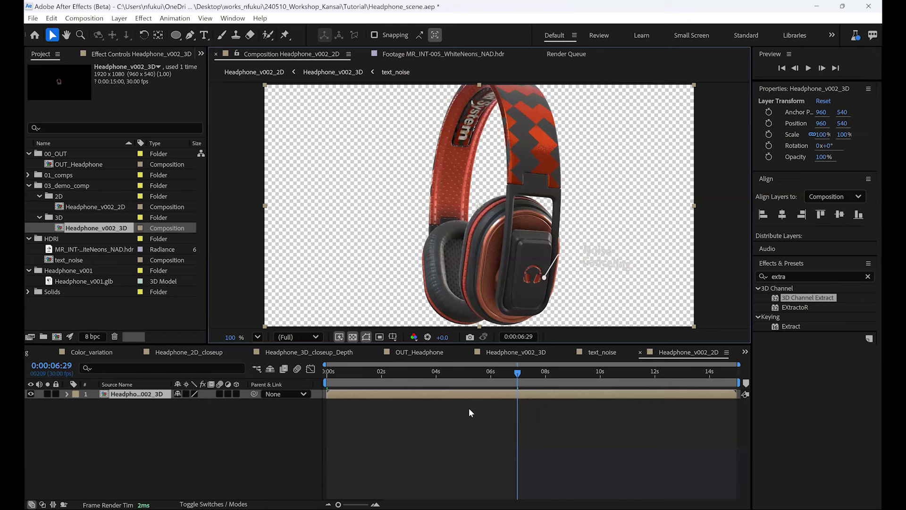
pyautogui.press('n')
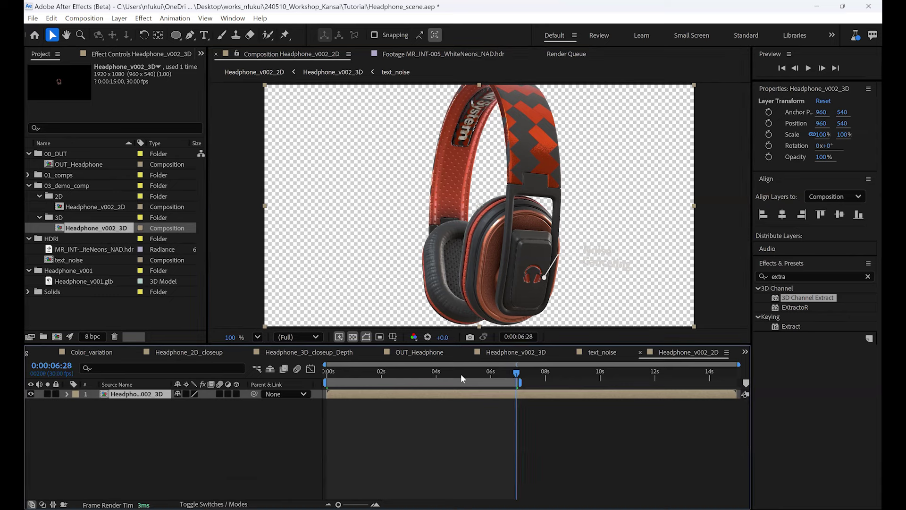
pyautogui.moveTo(460, 374); pyautogui.dragTo(509, 373)
# Step: Add a 1920 x 1080 px black solid named Black Solid 2 and place it beneath the Headphone_v002_3D layer
pyautogui.click(138, 437)
pyautogui.rightClick(149, 432)
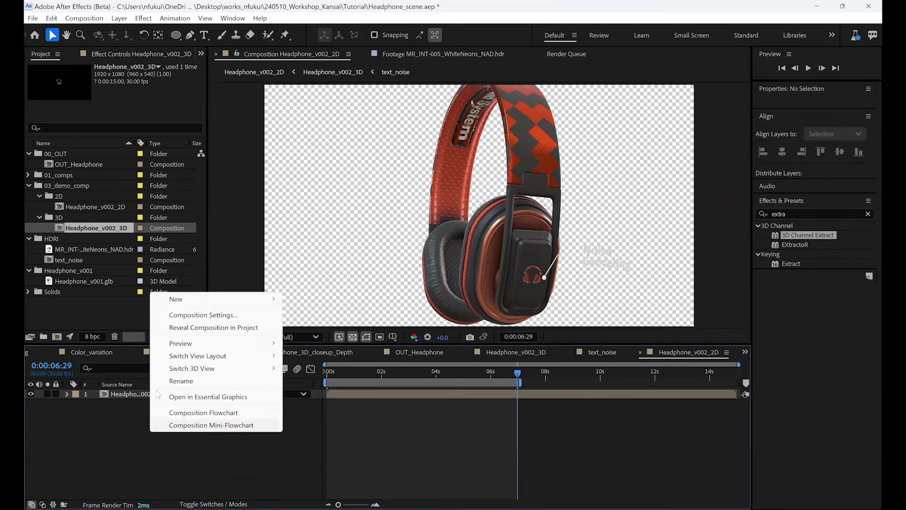
pyautogui.moveTo(264, 299)
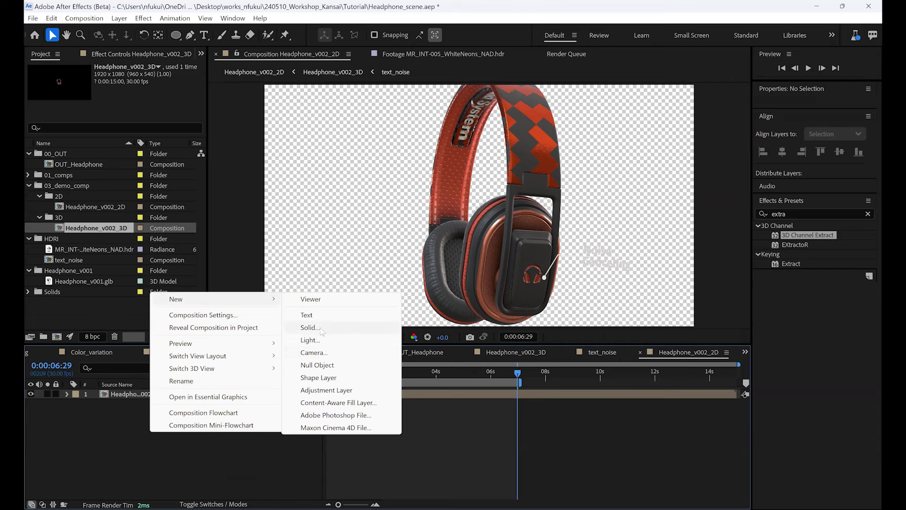
pyautogui.click(321, 329)
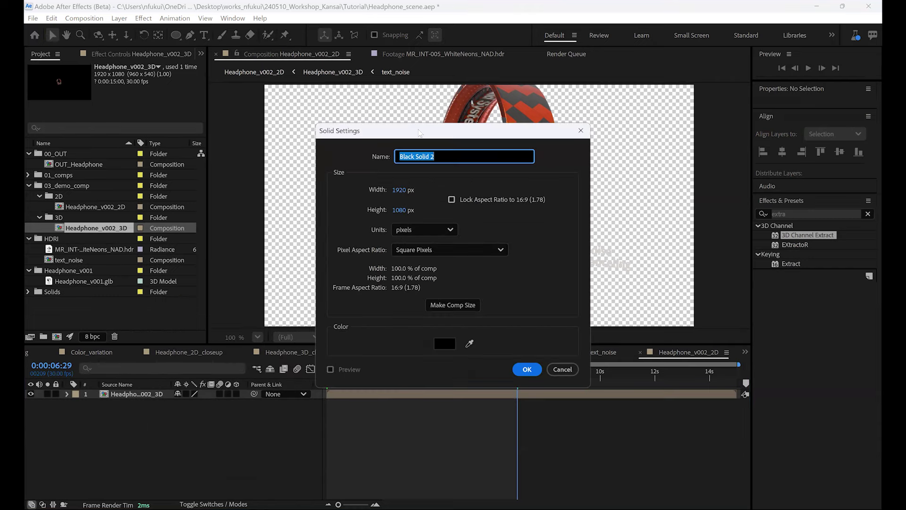
pyautogui.click(528, 370)
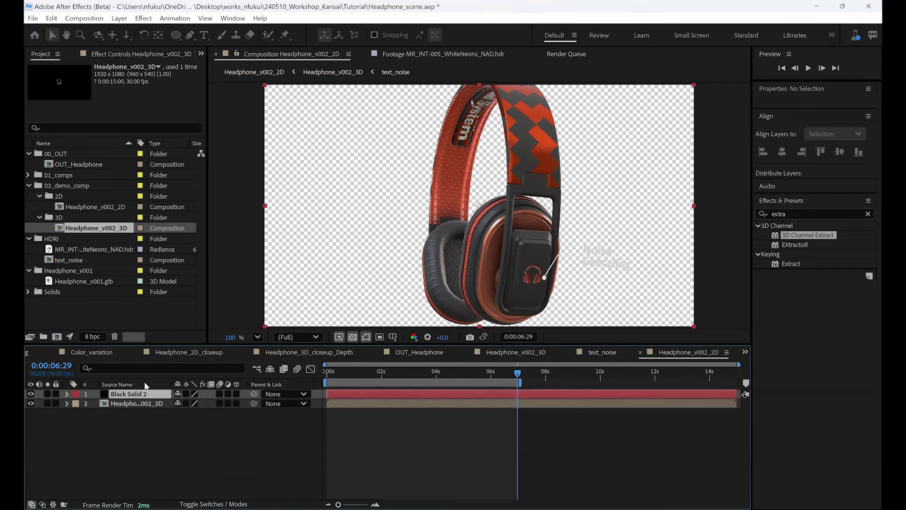
pyautogui.moveTo(141, 395); pyautogui.dragTo(139, 434)
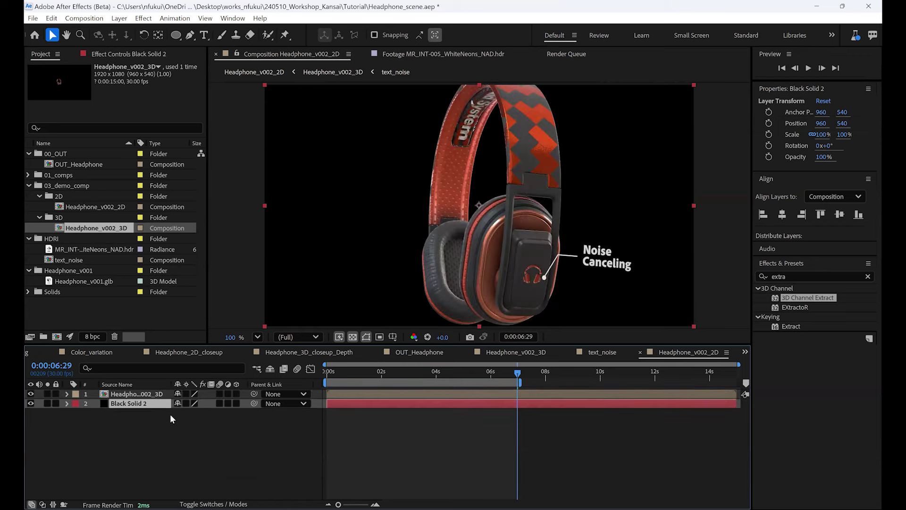
# Step: Find the Gradient Ramp effect and apply it to Black Solid 2
pyautogui.click(867, 276)
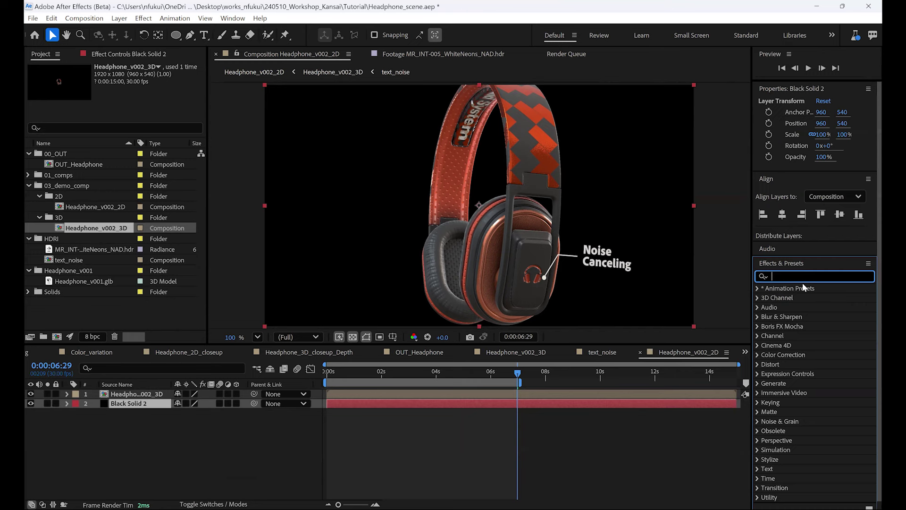
pyautogui.write('gradi')
pyautogui.moveTo(798, 310); pyautogui.dragTo(132, 410)
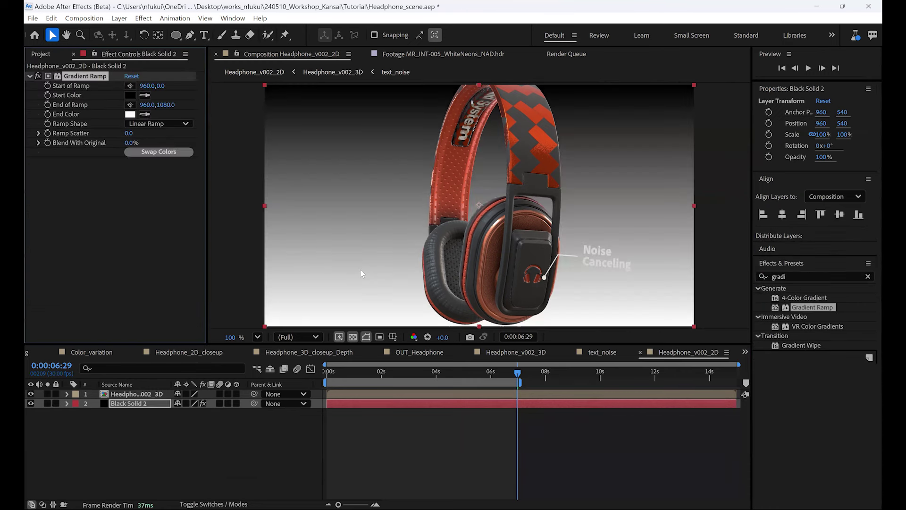
# Step: Make the ramp radial, starting near the frame's center at about 968, 516 and ending outside its lower-left corner at about -388, 1426
pyautogui.press(',')
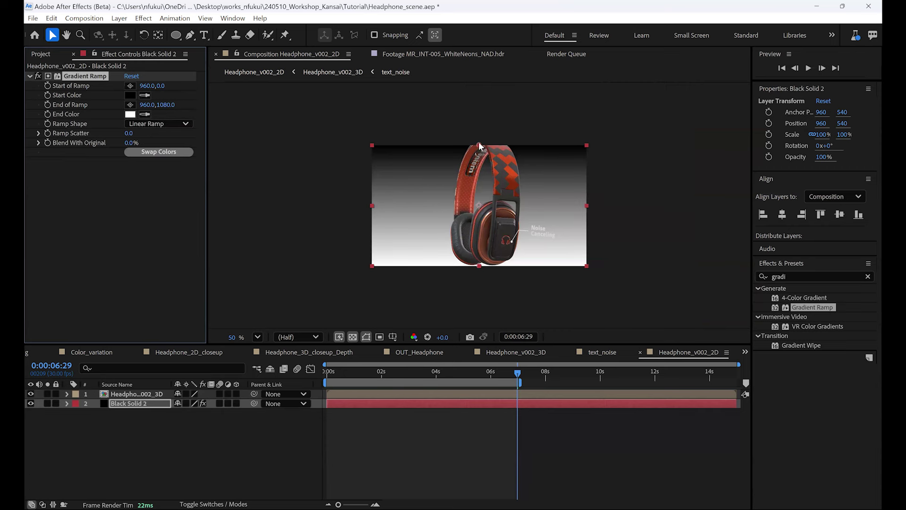
pyautogui.click(158, 124)
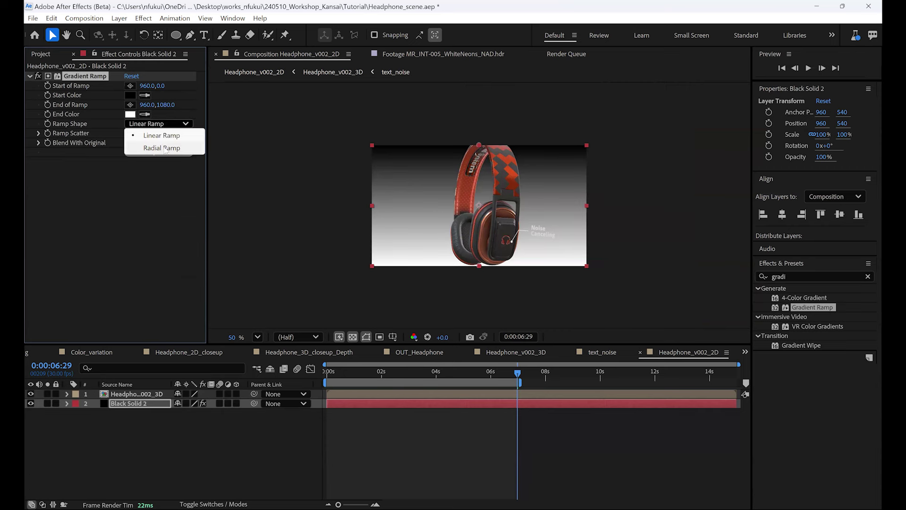
pyautogui.click(165, 150)
pyautogui.moveTo(479, 147); pyautogui.dragTo(480, 195)
pyautogui.moveTo(479, 266); pyautogui.dragTo(327, 303)
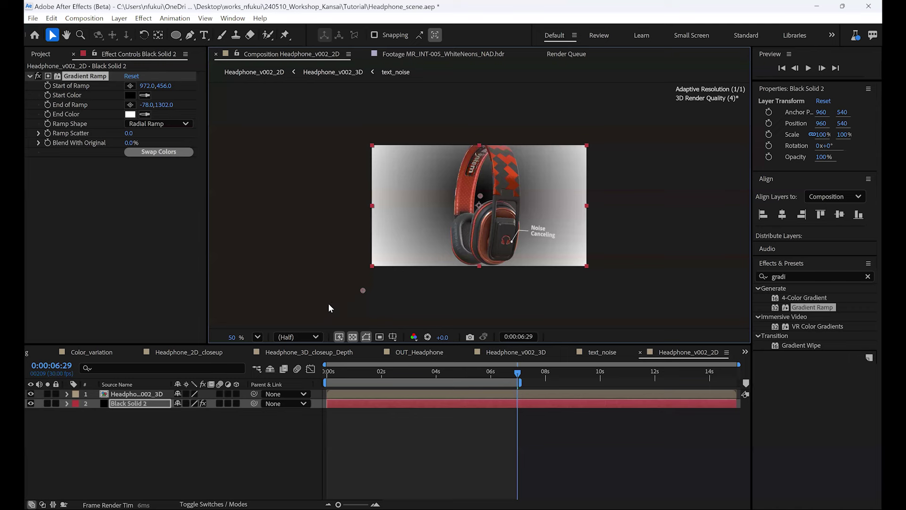
pyautogui.moveTo(480, 195); pyautogui.dragTo(482, 208)
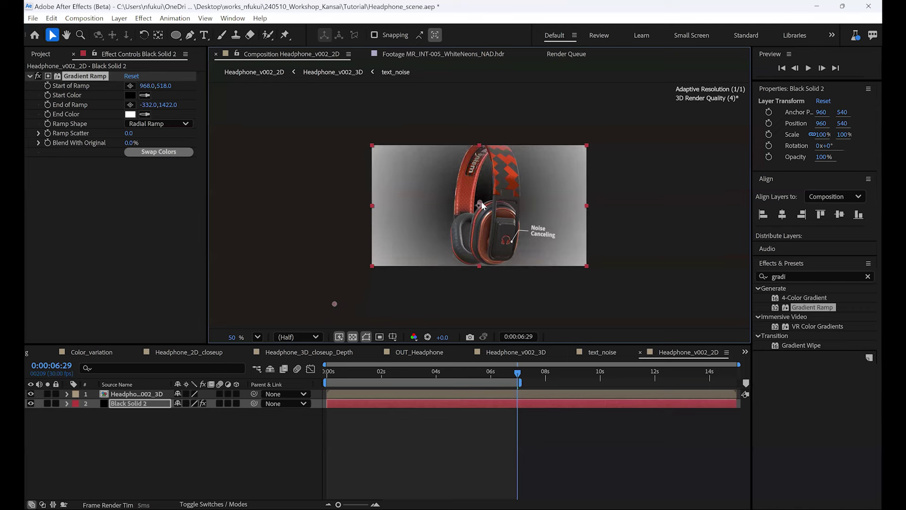
# Step: Swap the gradient's colors and set its start color to the light orange C98F4B
pyautogui.click(161, 152)
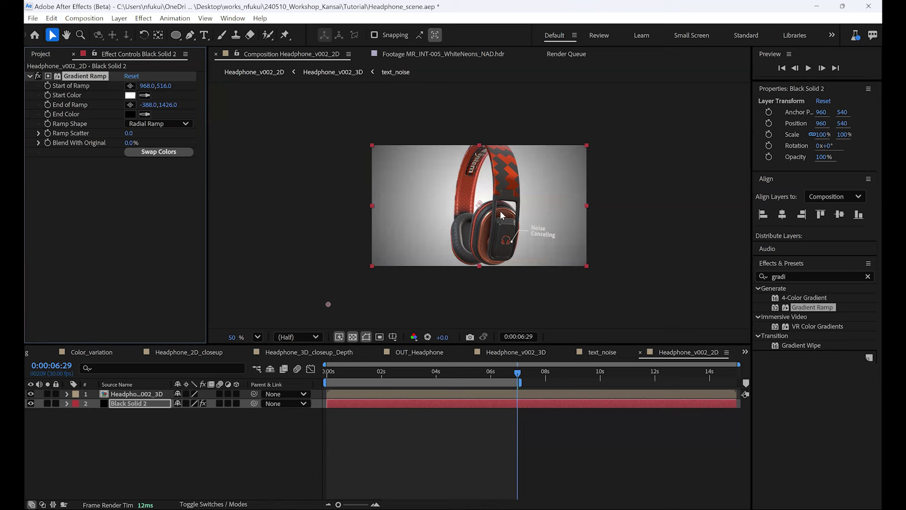
pyautogui.click(145, 95)
pyautogui.click(487, 233)
pyautogui.click(130, 95)
pyautogui.moveTo(344, 350)
pyautogui.mouseDown()
pyautogui.moveTo(357, 350)
pyautogui.moveTo(346, 350)
pyautogui.mouseUp()
pyautogui.moveTo(423, 430); pyautogui.dragTo(423, 425)
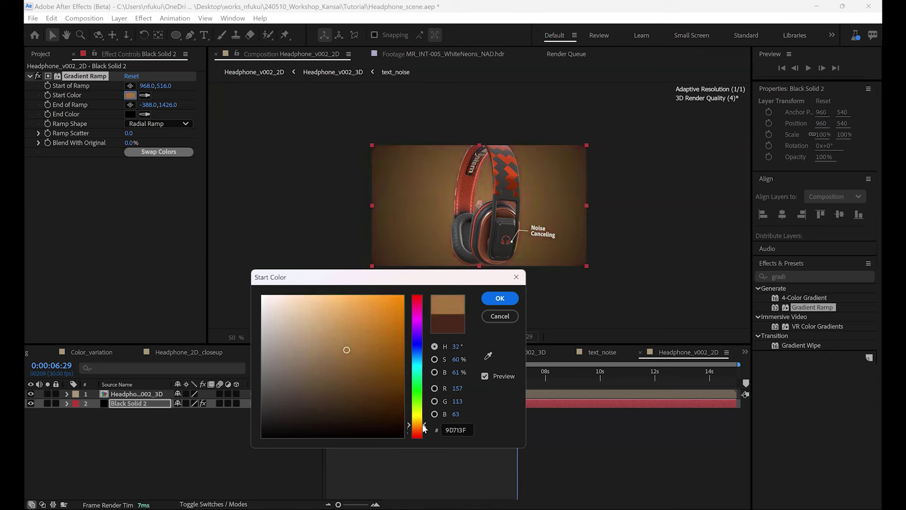
pyautogui.click(350, 324)
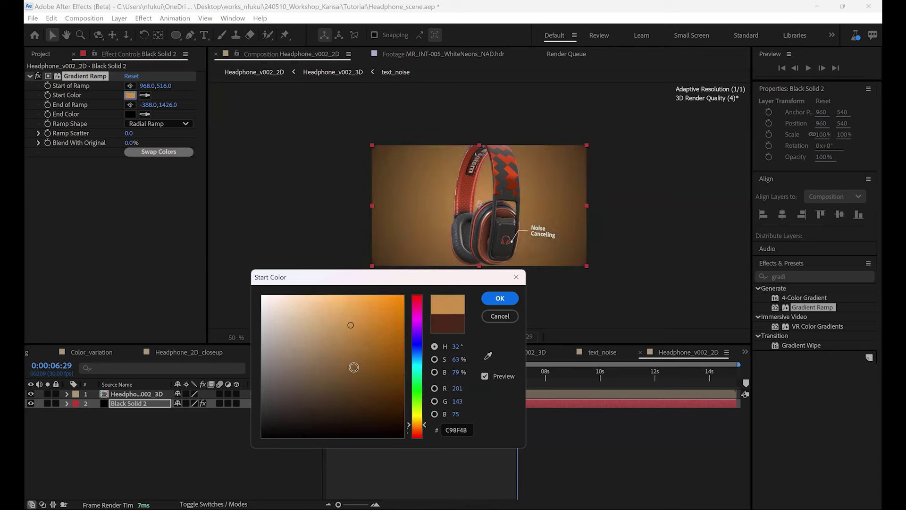
pyautogui.click(490, 299)
# Step: Move the radial ramp's end point to about -234, 1306 and set the current time to 0:00:04:17
pyautogui.moveTo(328, 302)
pyautogui.mouseDown()
pyautogui.moveTo(341, 286)
pyautogui.moveTo(322, 301)
pyautogui.moveTo(342, 295)
pyautogui.mouseUp()
pyautogui.click(226, 449)
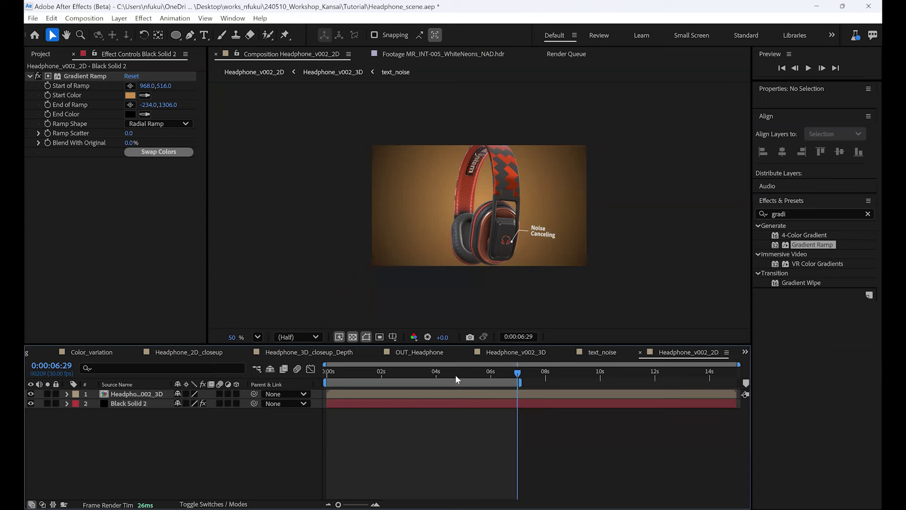
pyautogui.moveTo(456, 379)
pyautogui.mouseDown()
pyautogui.moveTo(333, 392)
pyautogui.moveTo(435, 383)
pyautogui.moveTo(423, 378)
pyautogui.moveTo(451, 384)
pyautogui.mouseUp()
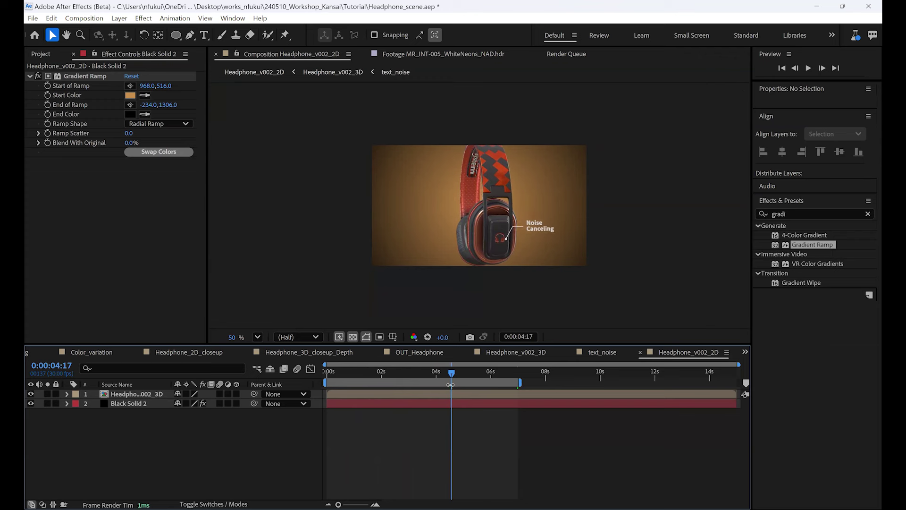
# Step: Find the Pixel Motion Blur effect and apply it to the Headphone_v002_3D layer
pyautogui.click(867, 214)
pyautogui.click(812, 214)
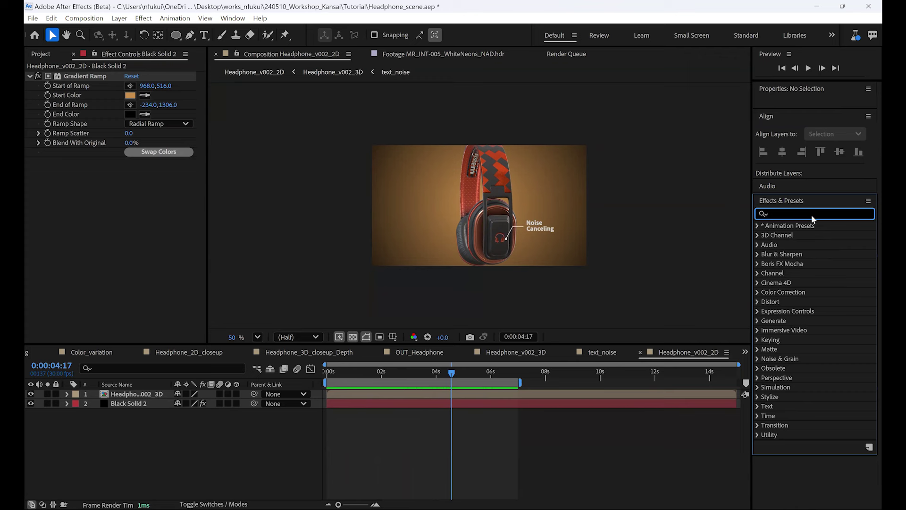
pyautogui.write('pixe')
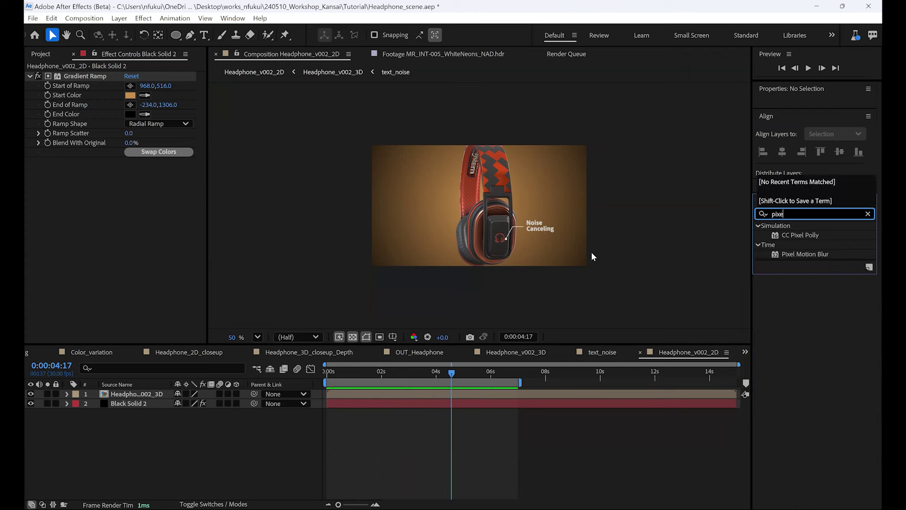
pyautogui.click(802, 255)
pyautogui.moveTo(804, 255); pyautogui.dragTo(800, 254)
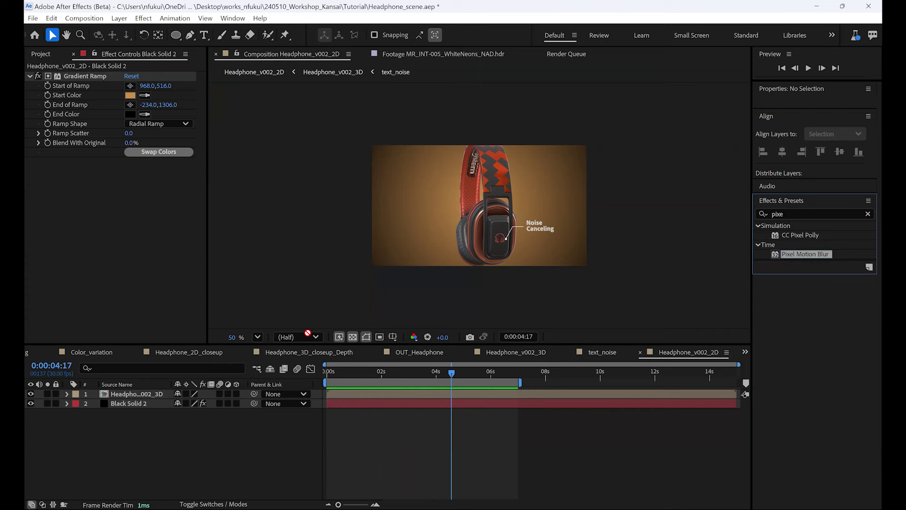
pyautogui.moveTo(308, 333); pyautogui.dragTo(151, 396)
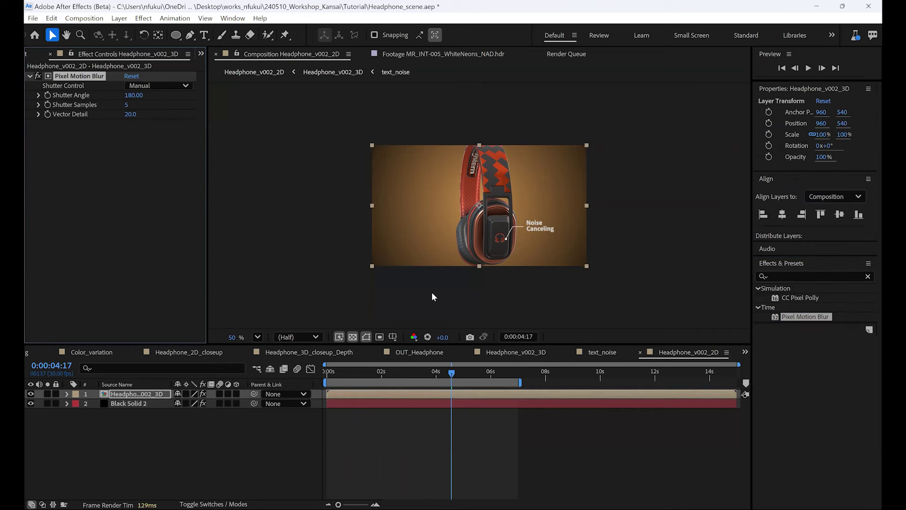
# Step: Compare the headband close up at 0:00:01:20 with Pixel Motion Blur turned off and on again
pyautogui.press('/')
pyautogui.moveTo(452, 372); pyautogui.dragTo(372, 379)
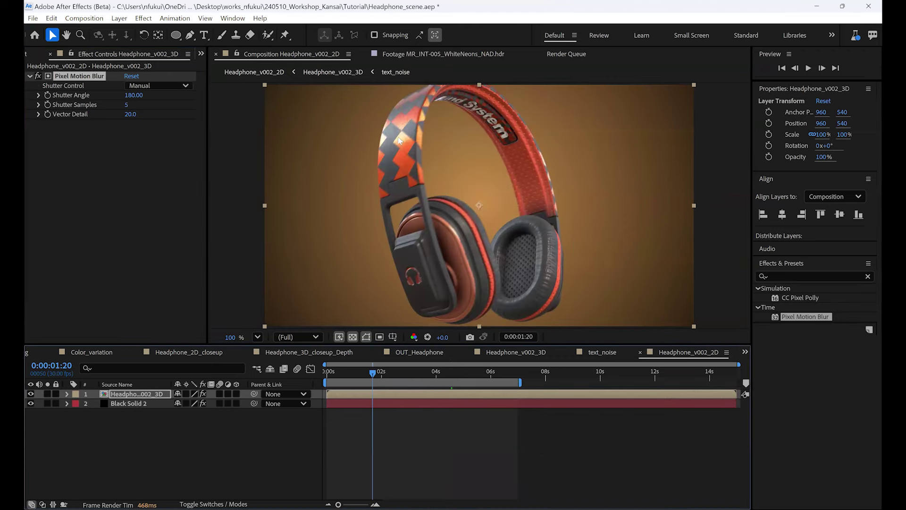
pyautogui.scroll(2, 405, 170)
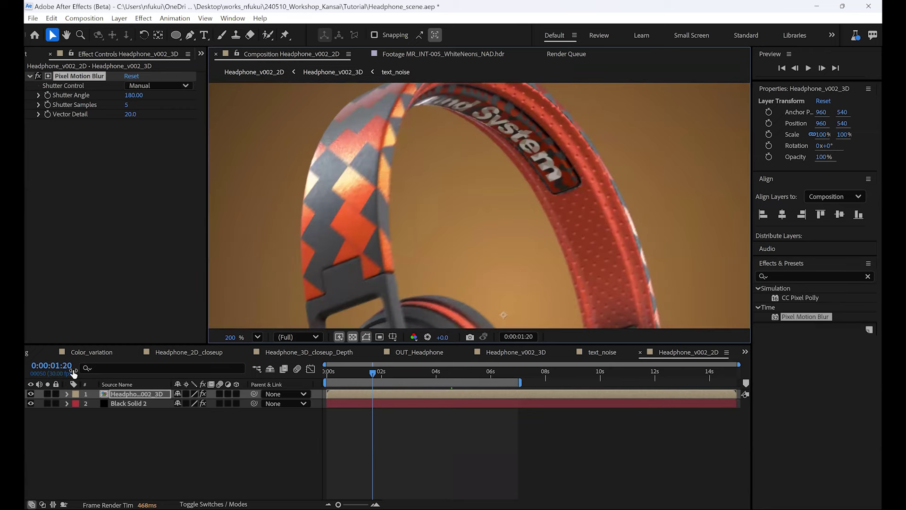
pyautogui.click(38, 76)
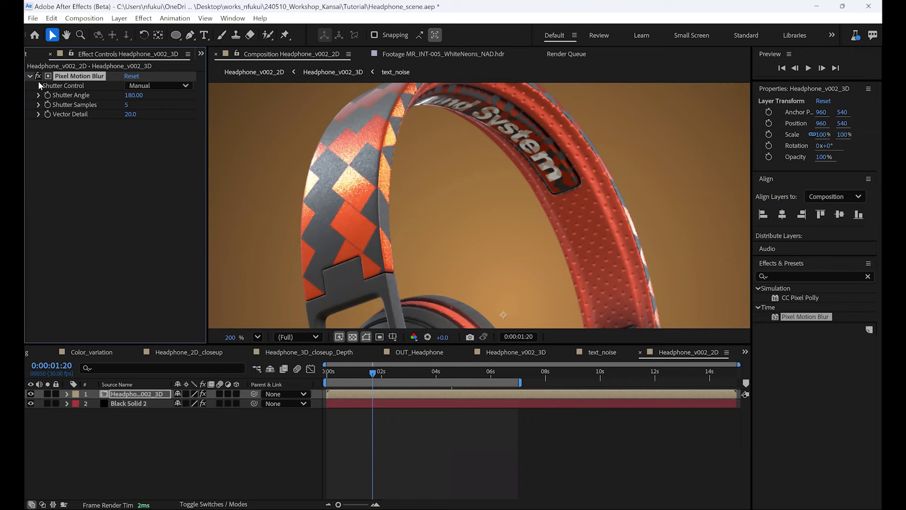
pyautogui.click(38, 76)
# Step: Examine the motion blur at several moments of the camera move between 0:00:00:21 and 0:00:04:13
pyautogui.press(',')
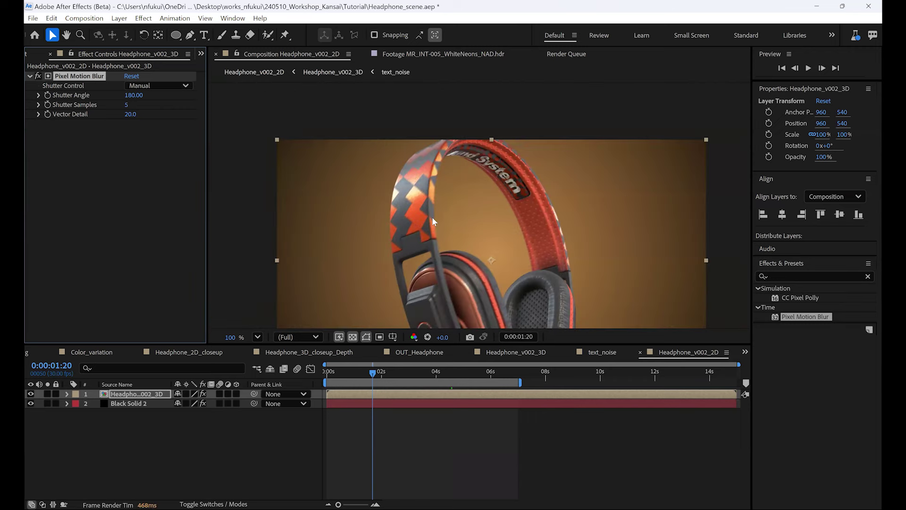
pyautogui.moveTo(372, 373); pyautogui.dragTo(359, 371)
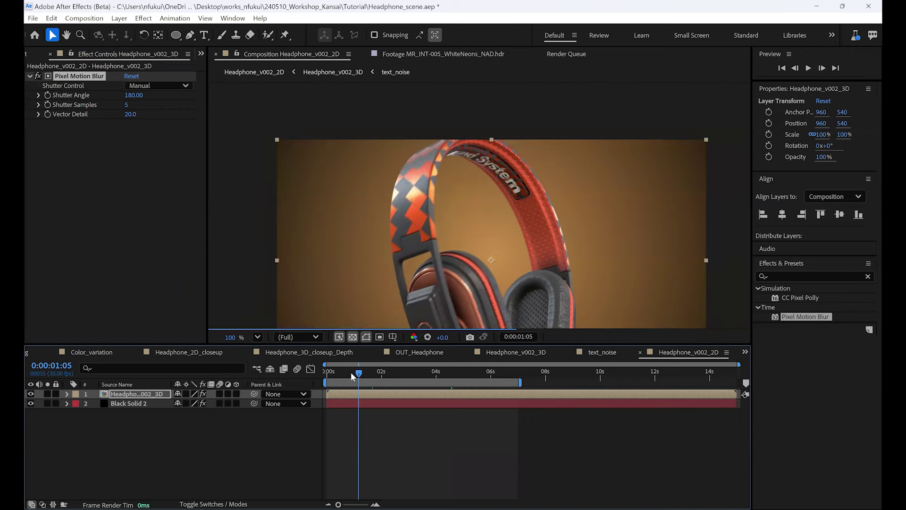
pyautogui.click(346, 372)
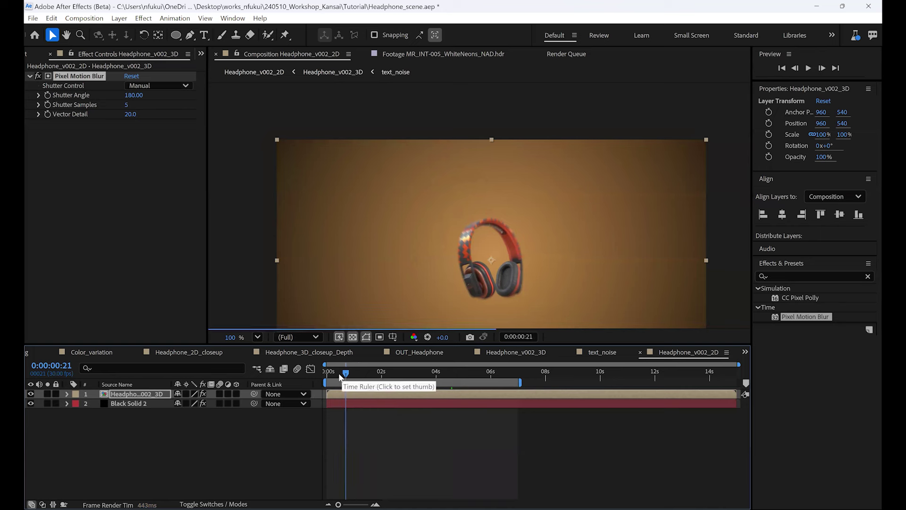
pyautogui.moveTo(338, 374); pyautogui.dragTo(398, 373)
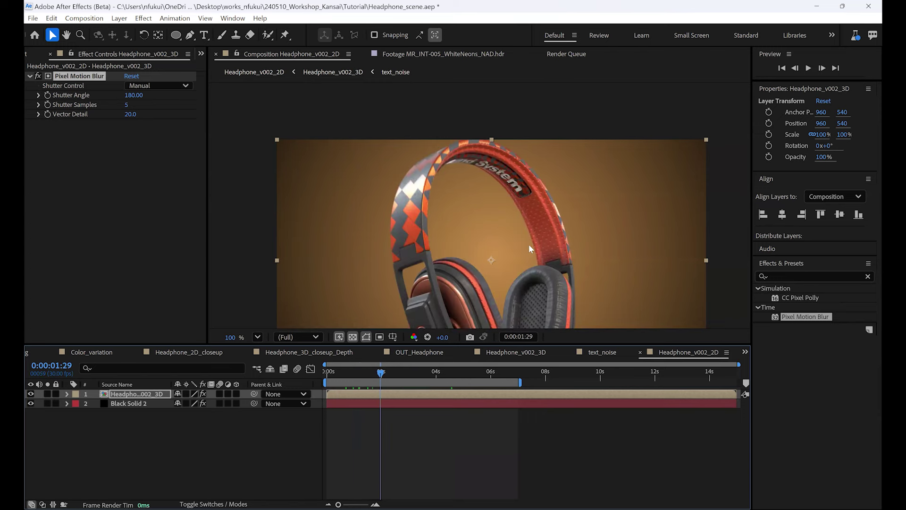
pyautogui.press('h')
pyautogui.moveTo(518, 264); pyautogui.dragTo(505, 207)
pyautogui.press('v')
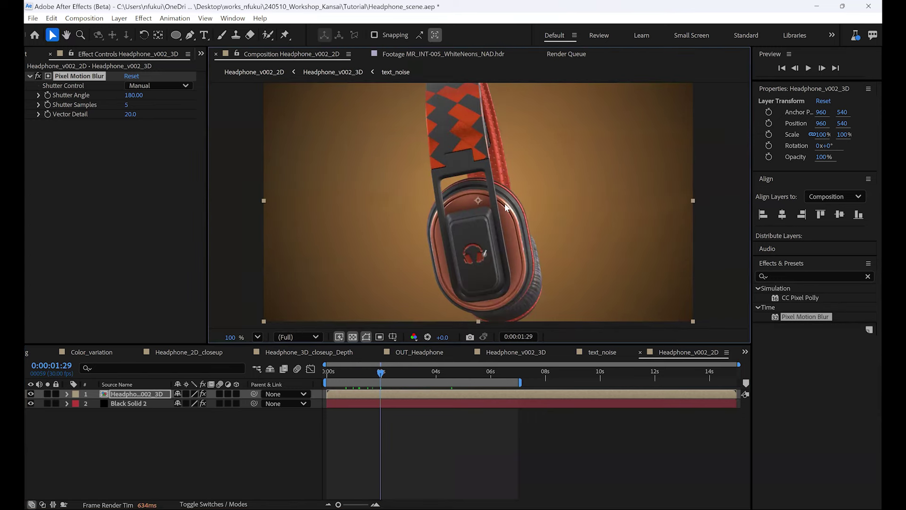
pyautogui.press(',')
pyautogui.press(',')
pyautogui.click(401, 368)
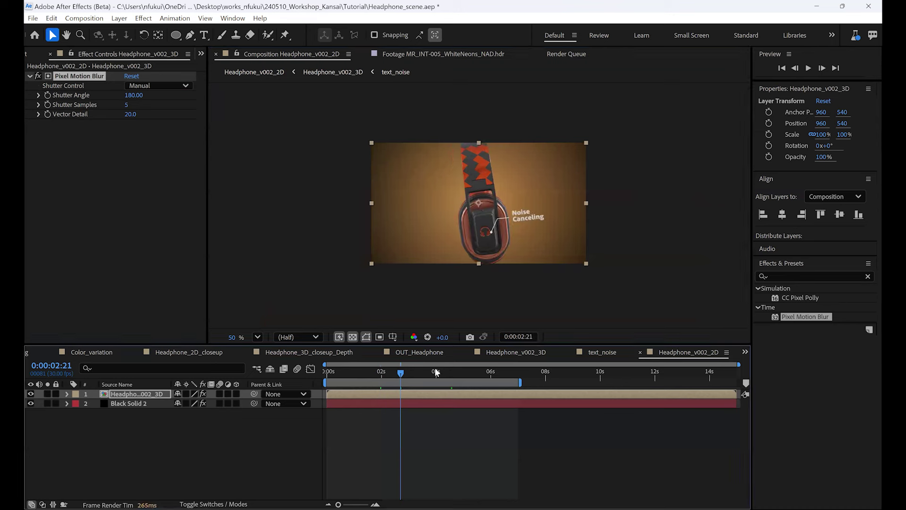
pyautogui.click(446, 368)
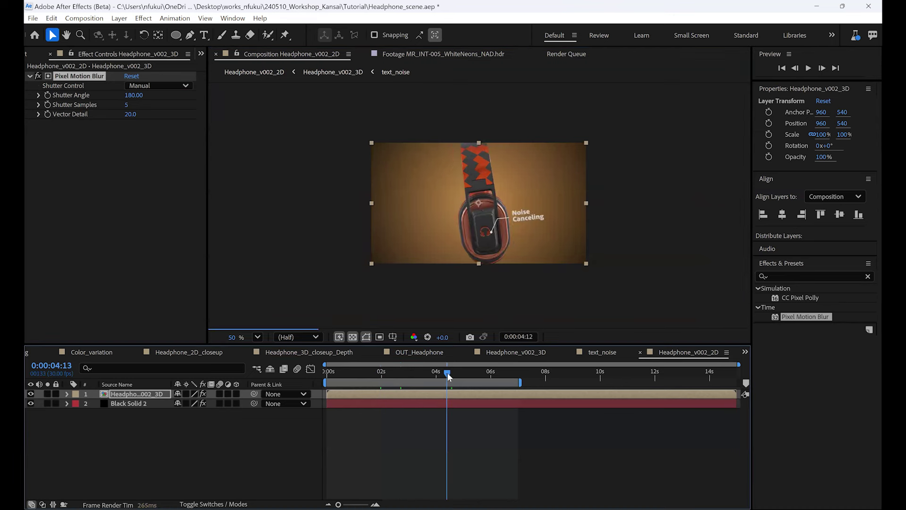
pyautogui.click(398, 372)
pyautogui.click(368, 375)
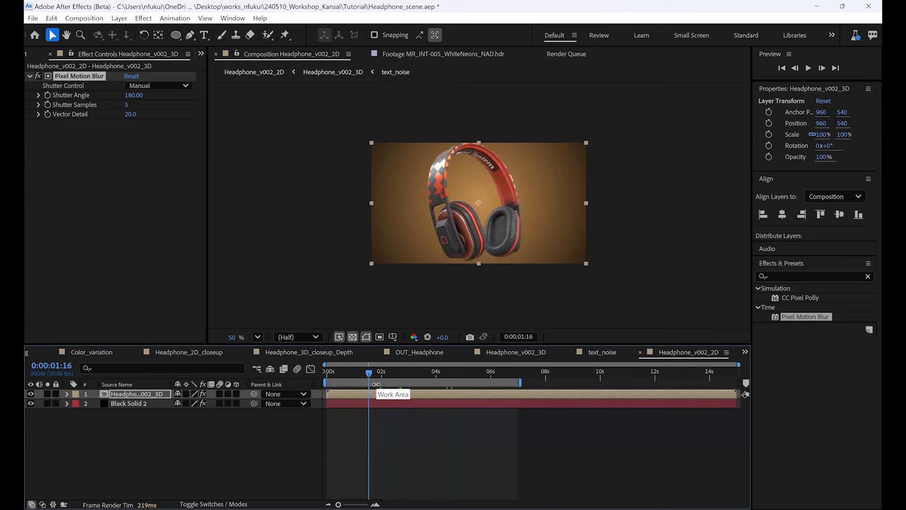
pyautogui.click(360, 373)
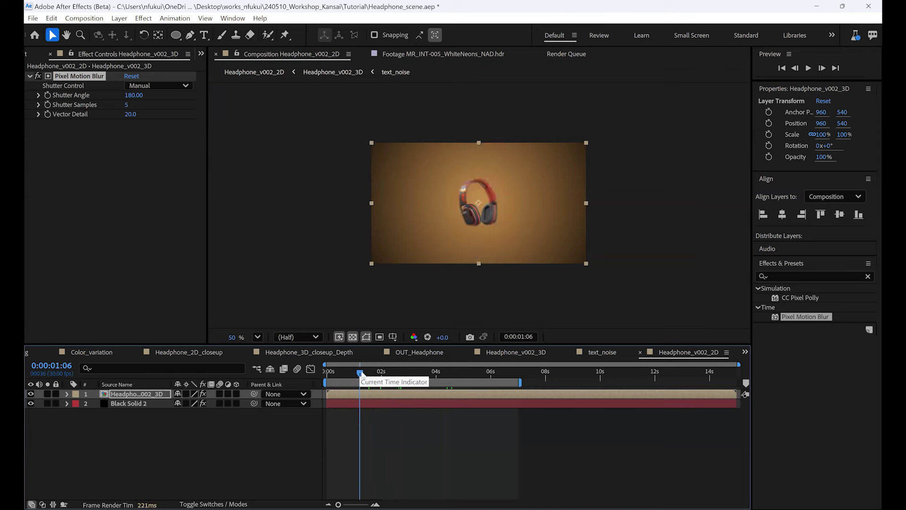
pyautogui.click(367, 373)
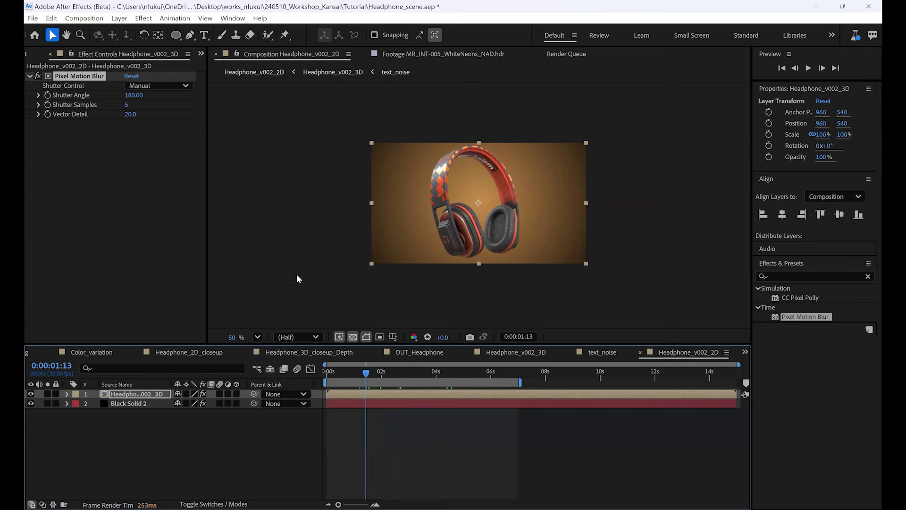
# Step: Try the Glow effect on the Headphone_v002_3D layer, and remove both it and Pixel Motion Blur from that layer
pyautogui.click(39, 76)
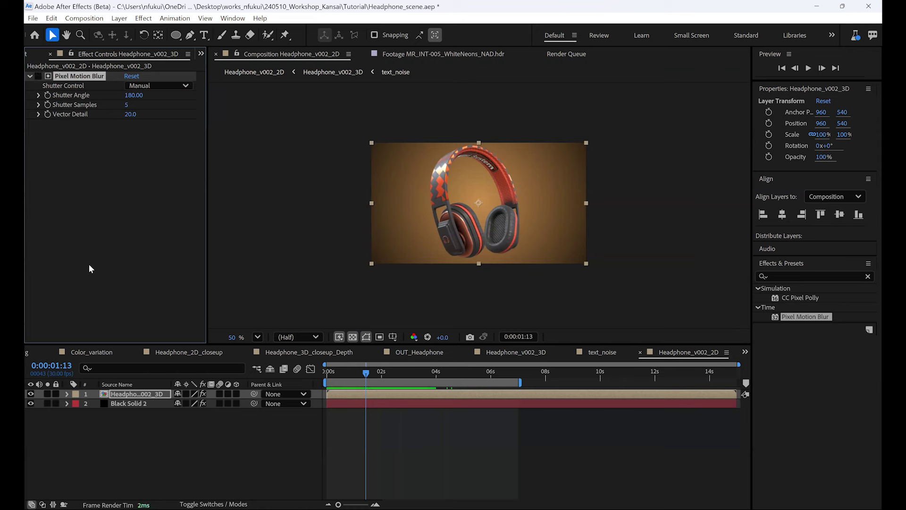
pyautogui.click(797, 288)
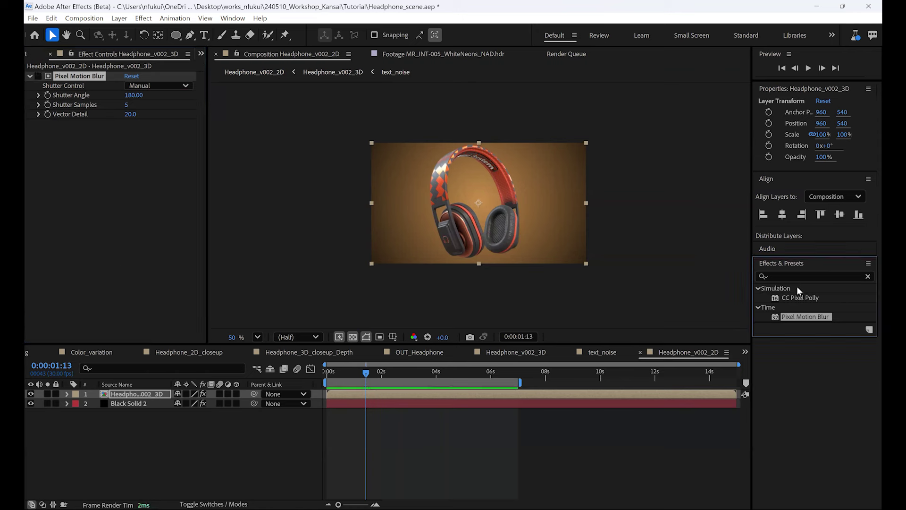
pyautogui.click(867, 276)
pyautogui.click(813, 279)
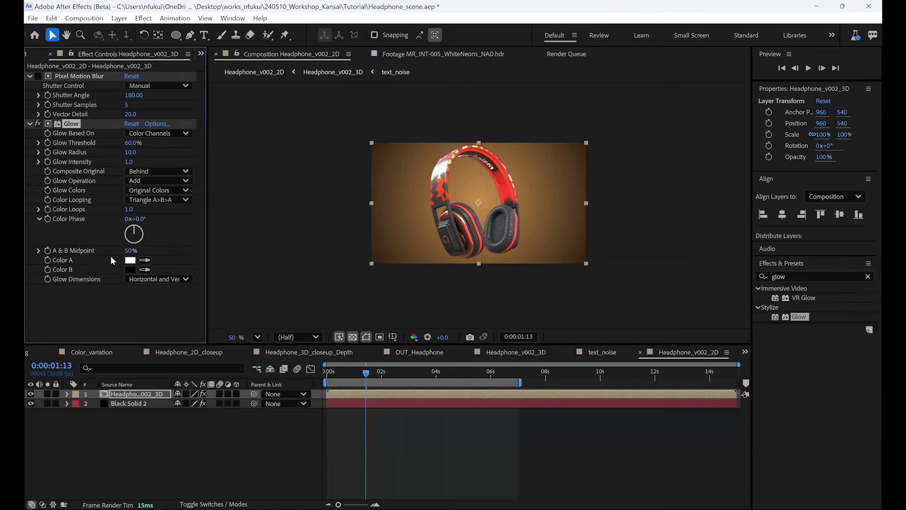
pyautogui.press('Delete')
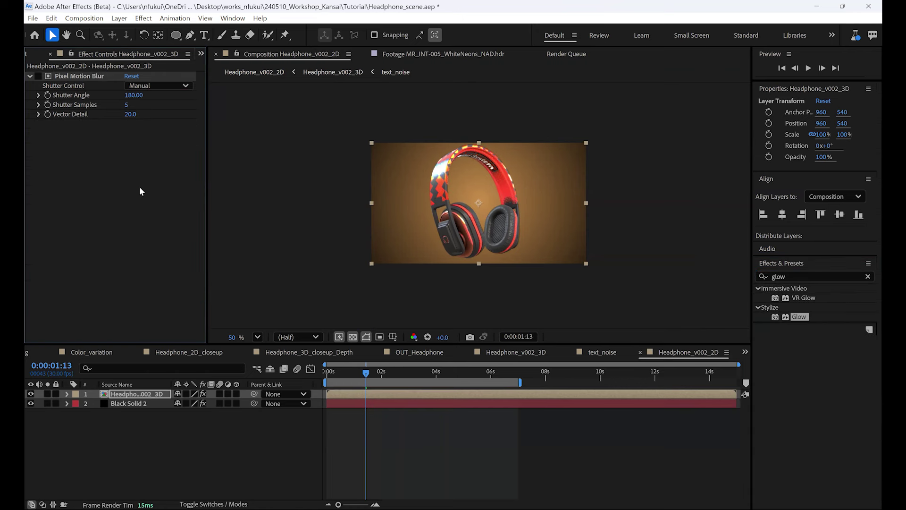
pyautogui.click(101, 76)
pyautogui.press('Delete')
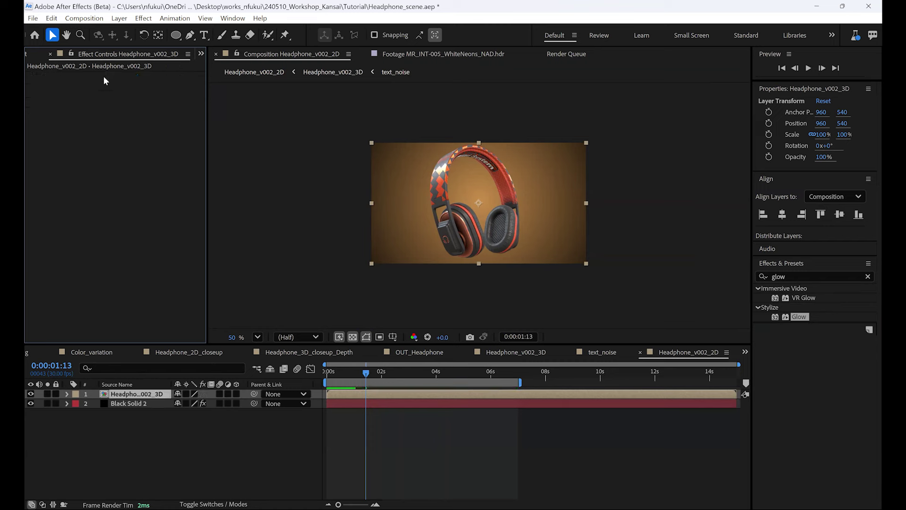
# Step: Add an adjustment layer above the headphone layer and apply the Glow effect to it
pyautogui.click(171, 435)
pyautogui.rightClick(161, 432)
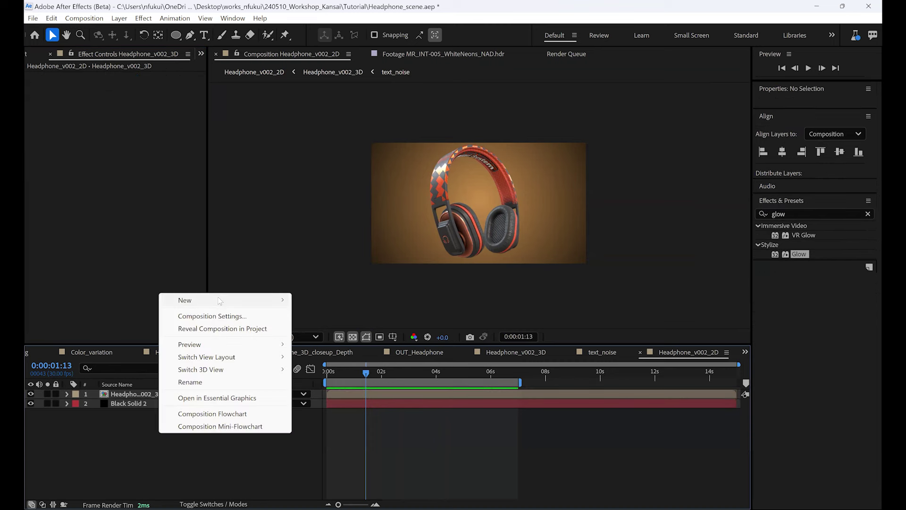
pyautogui.moveTo(220, 300)
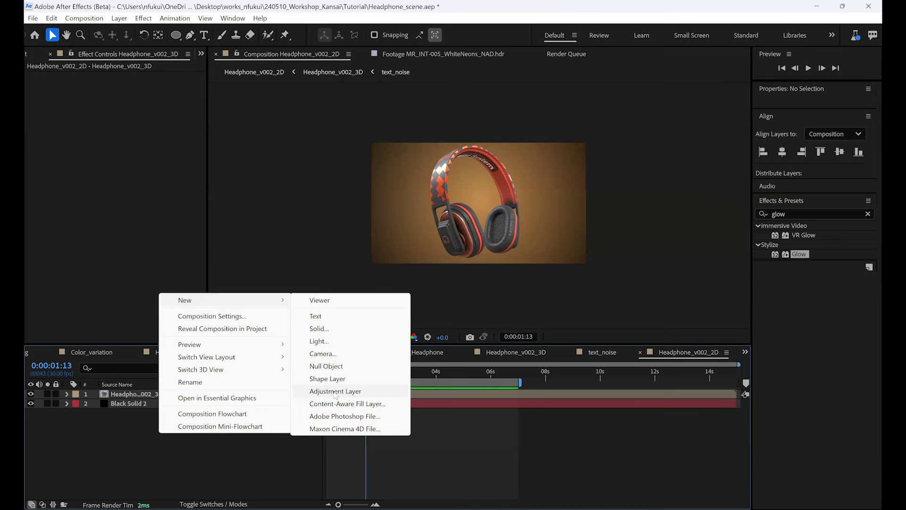
pyautogui.click(334, 391)
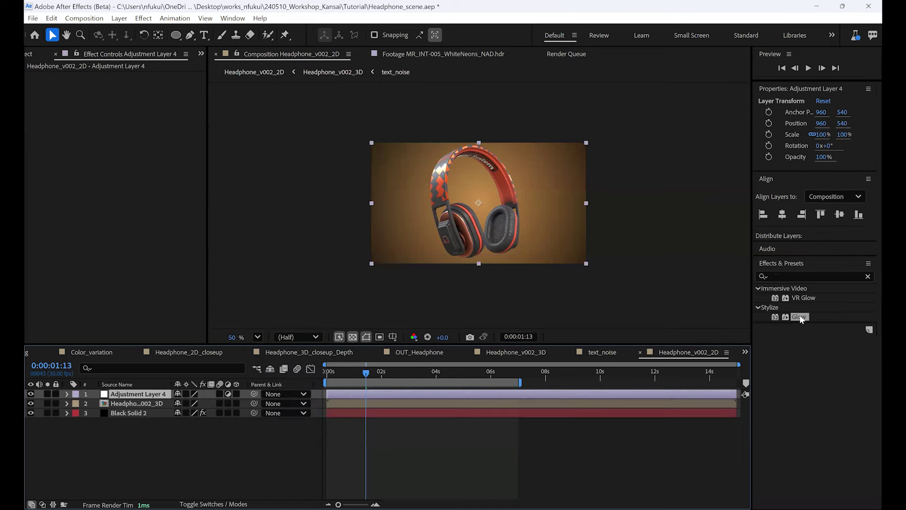
pyautogui.moveTo(148, 416); pyautogui.dragTo(148, 400)
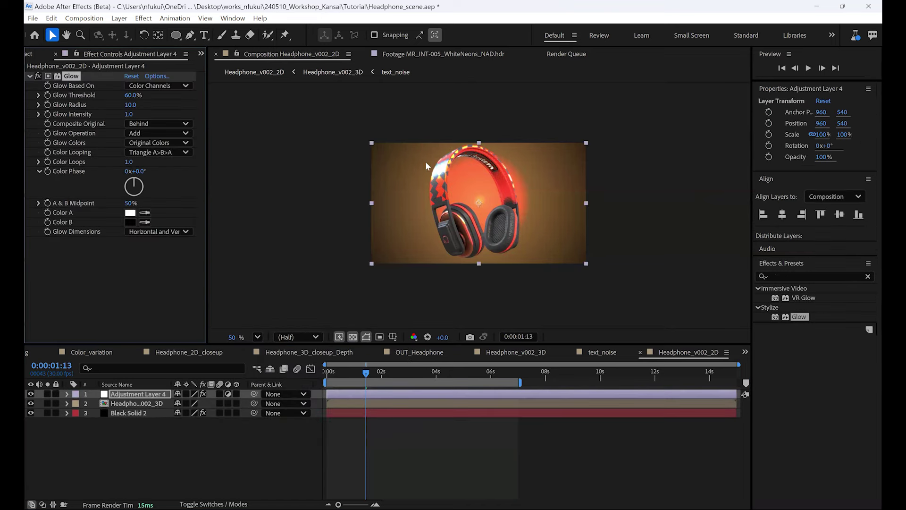
# Step: Widen the adjustment layer's glow by raising Glow Radius to about 713
pyautogui.click(145, 403)
pyautogui.click(148, 414)
pyautogui.click(155, 392)
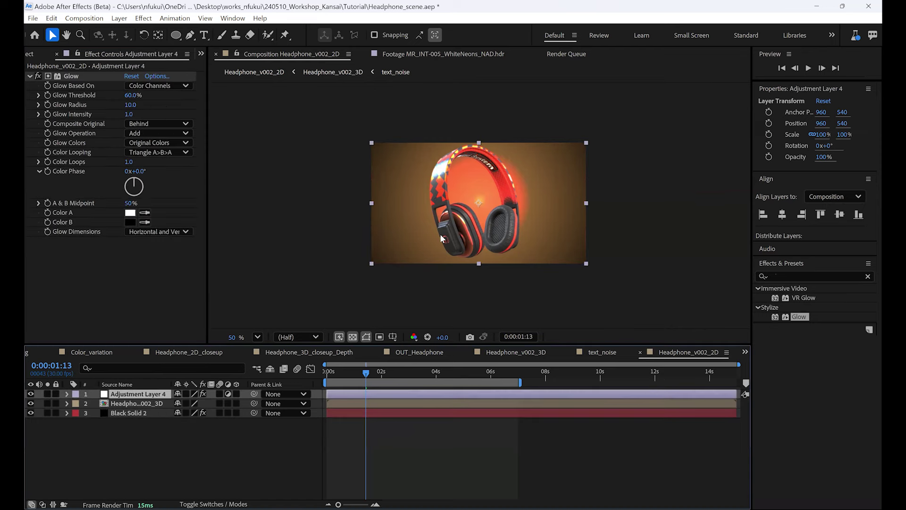
pyautogui.moveTo(132, 105); pyautogui.dragTo(423, 94)
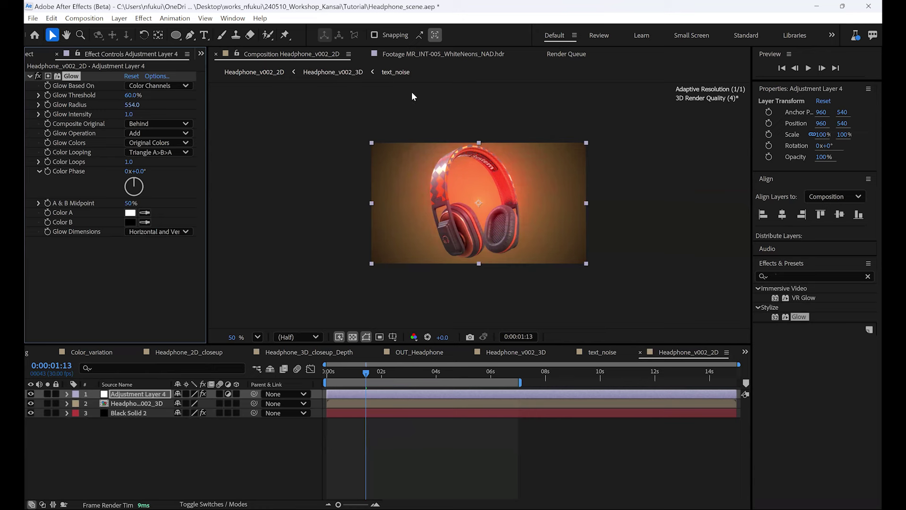
pyautogui.moveTo(128, 95); pyautogui.dragTo(220, 104)
# Step: Change the start color of the Gradient Ramp on Black Solid 2 to the muted beige C9A984
pyautogui.click(127, 412)
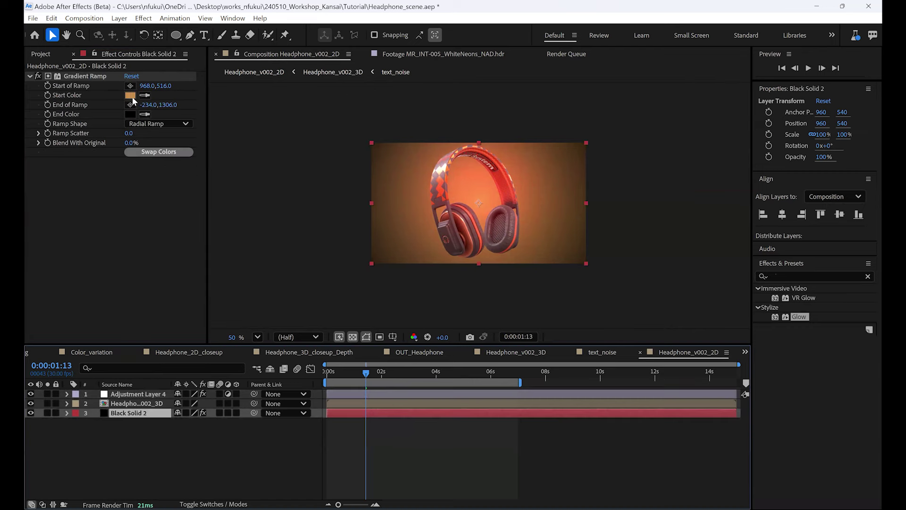
pyautogui.click(130, 94)
pyautogui.moveTo(349, 324)
pyautogui.mouseDown()
pyautogui.moveTo(314, 318)
pyautogui.moveTo(309, 326)
pyautogui.mouseUp()
pyautogui.click(503, 298)
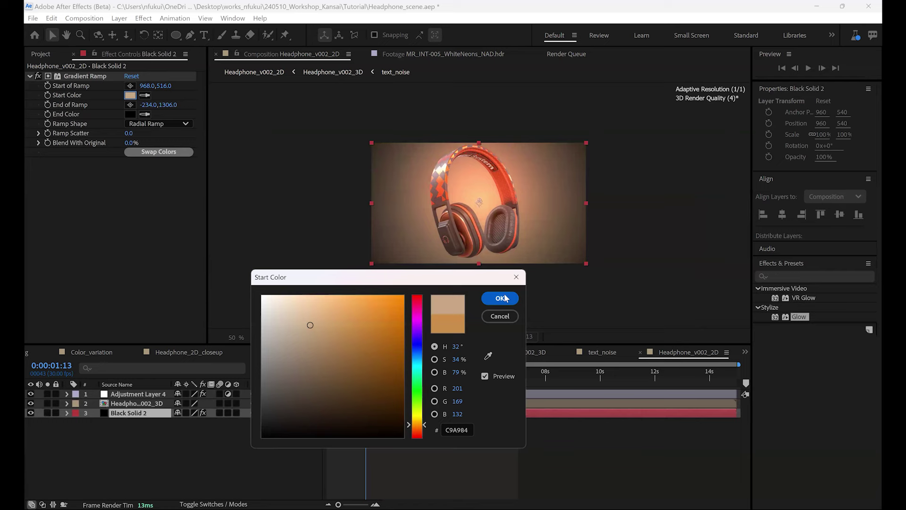
pyautogui.click(200, 454)
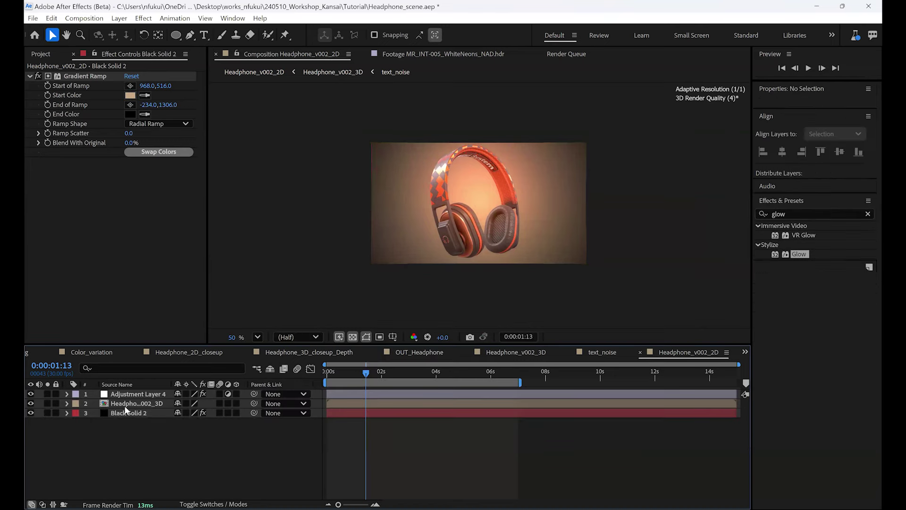
# Step: Set the adjustment layer's Glow Threshold to 46.3% and Glow Radius to 962, judging the close view at 0:00:03:26
pyautogui.click(137, 393)
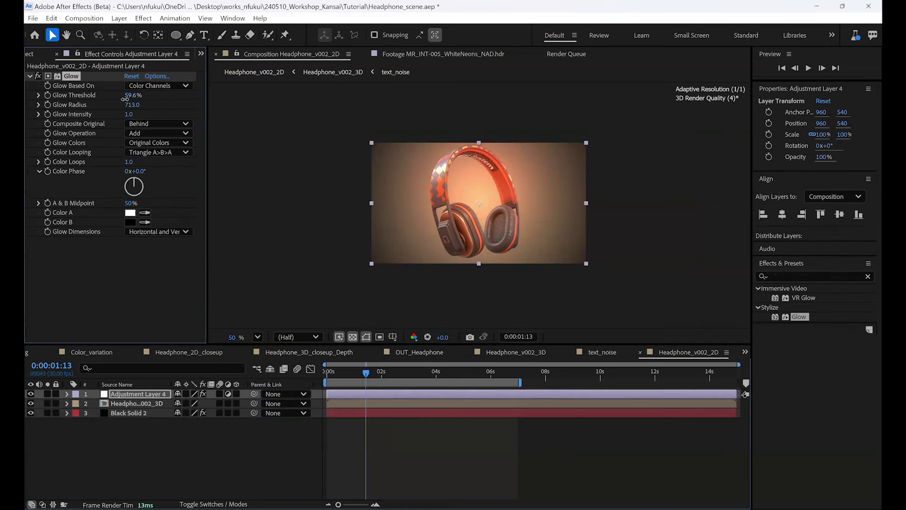
pyautogui.moveTo(125, 99); pyautogui.dragTo(127, 98)
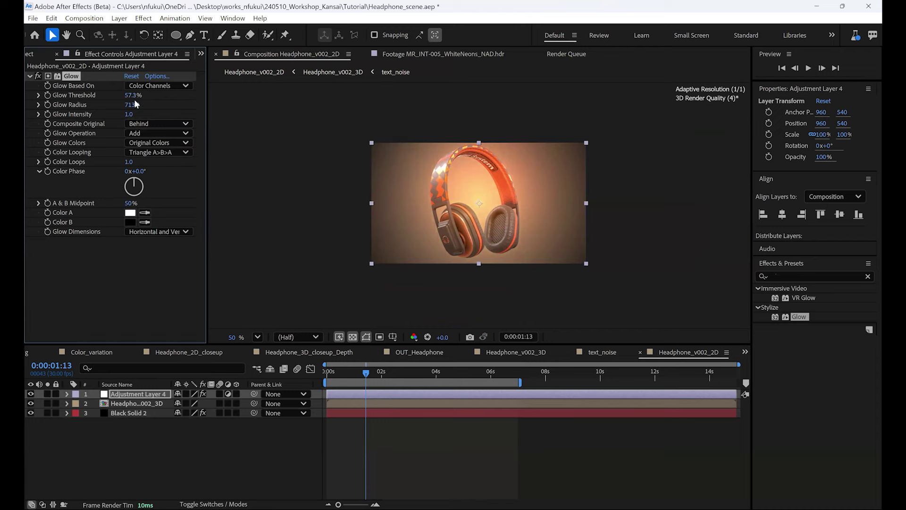
pyautogui.press('/')
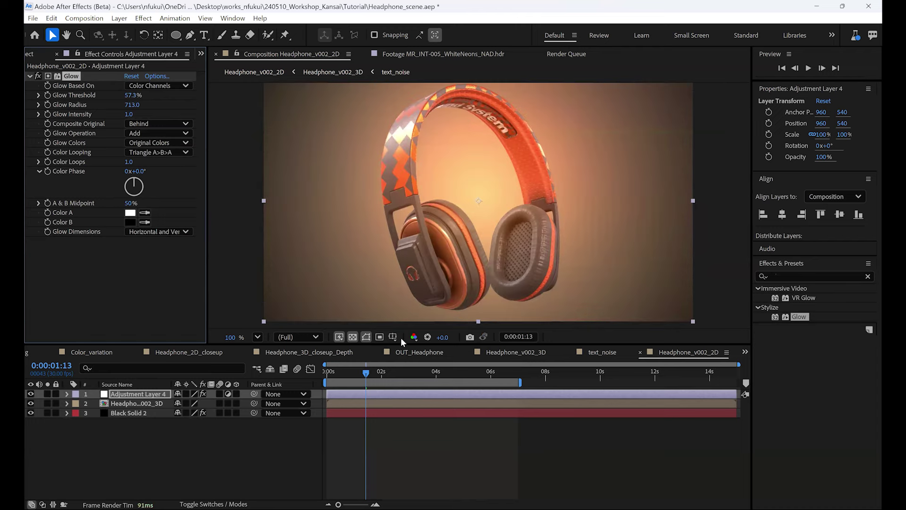
pyautogui.moveTo(373, 370); pyautogui.dragTo(432, 378)
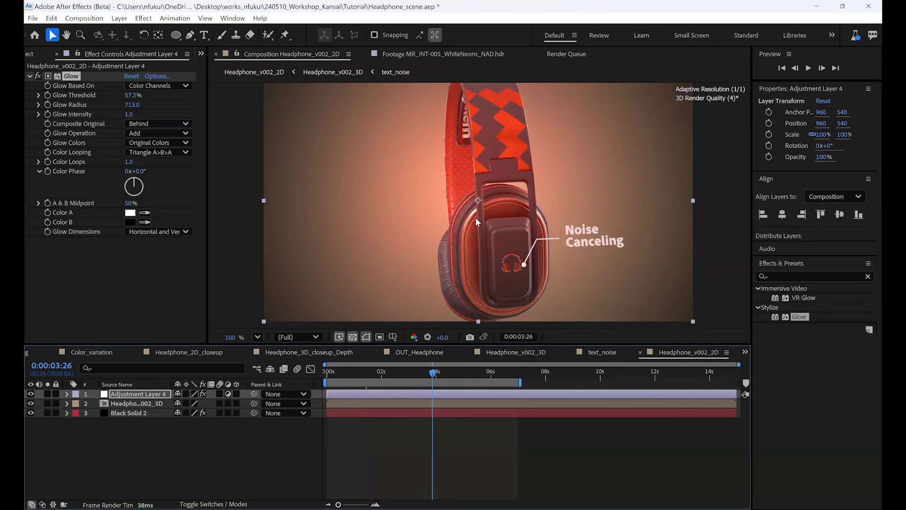
pyautogui.moveTo(131, 95); pyautogui.dragTo(287, 96)
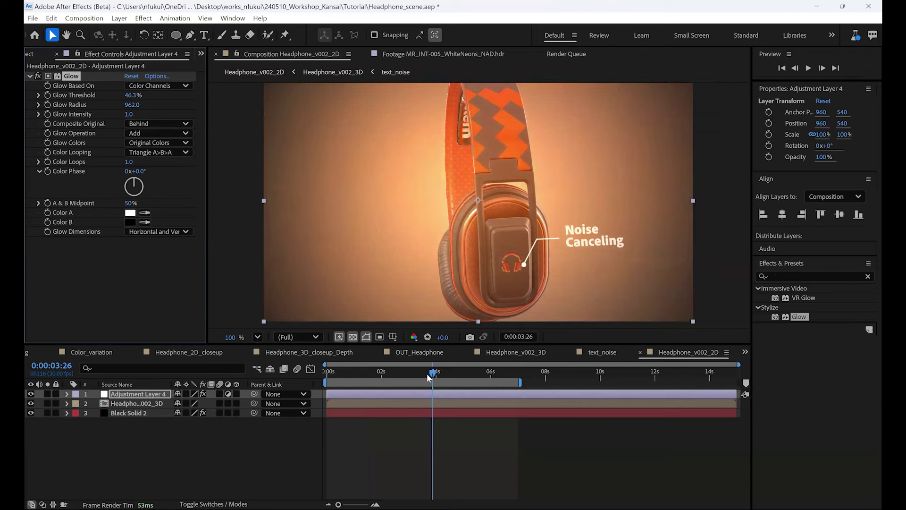
# Step: Set the current time to 0:00:05:07 and apply the Lumetri Color effect to the adjustment layer
pyautogui.moveTo(429, 376); pyautogui.dragTo(471, 378)
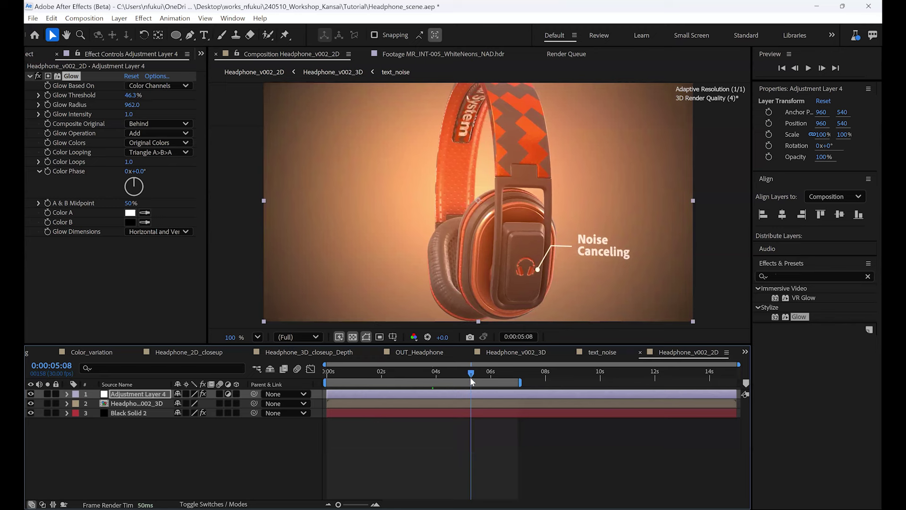
pyautogui.press(',')
pyautogui.press(',')
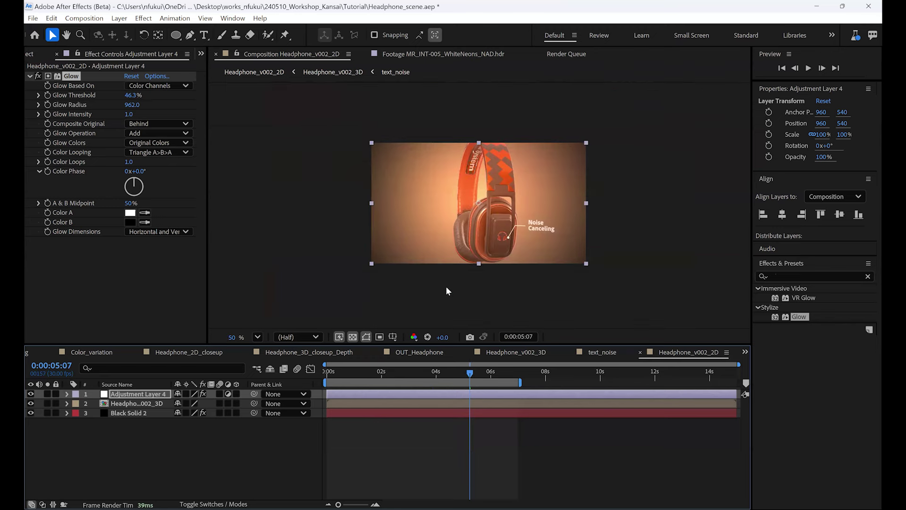
pyautogui.click(867, 276)
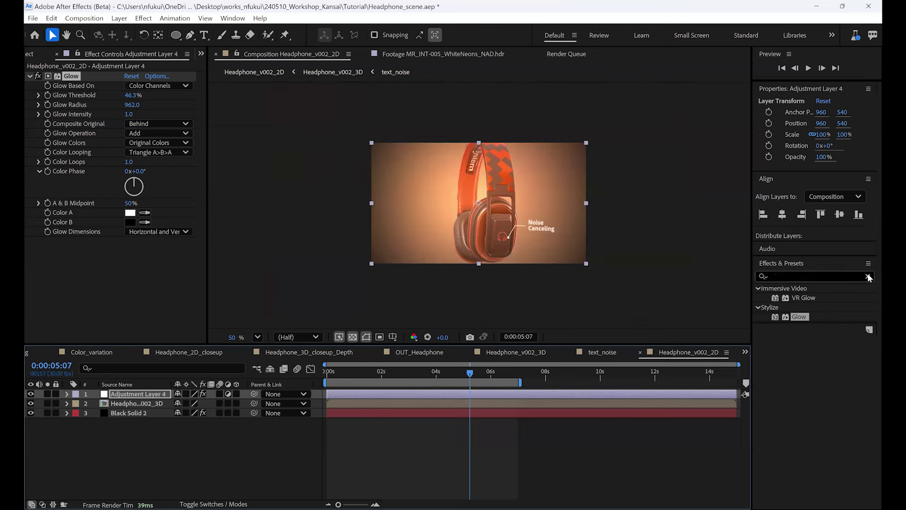
pyautogui.click(856, 278)
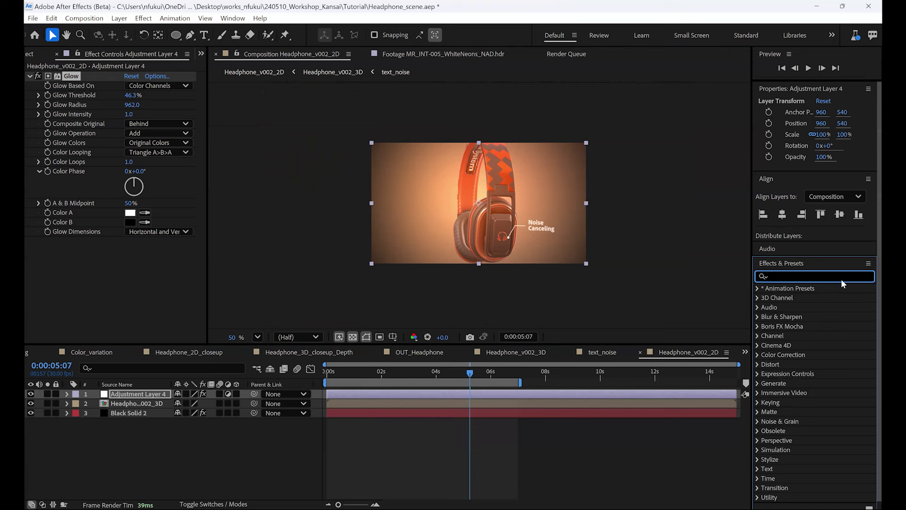
pyautogui.write('lumet')
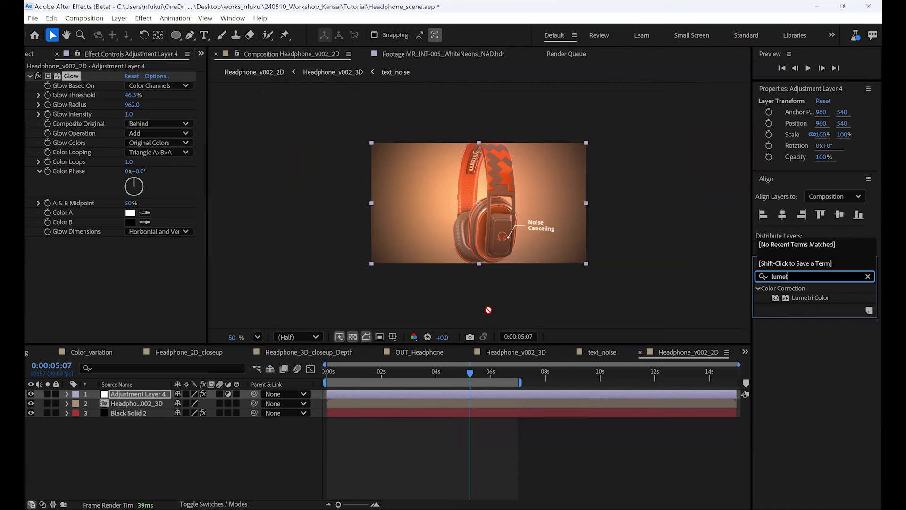
pyautogui.moveTo(105, 283); pyautogui.dragTo(105, 283)
pyautogui.press('/')
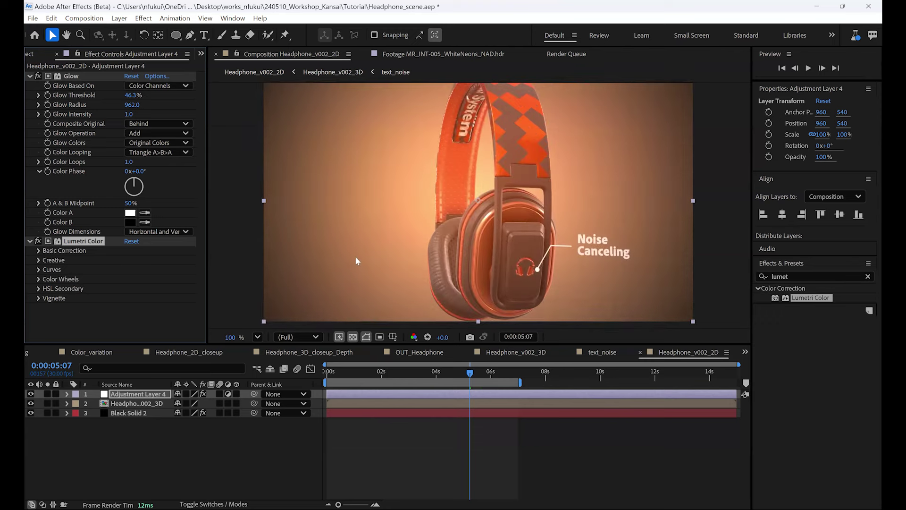
# Step: Try the Kodak 5205 Fuji 3510 and Kodak 5218 Kodak 2395 looks, and set Lumetri Color's creative look to Kodak 5218 Kodak 2383
pyautogui.click(38, 260)
pyautogui.scroll(-3, 120, 263)
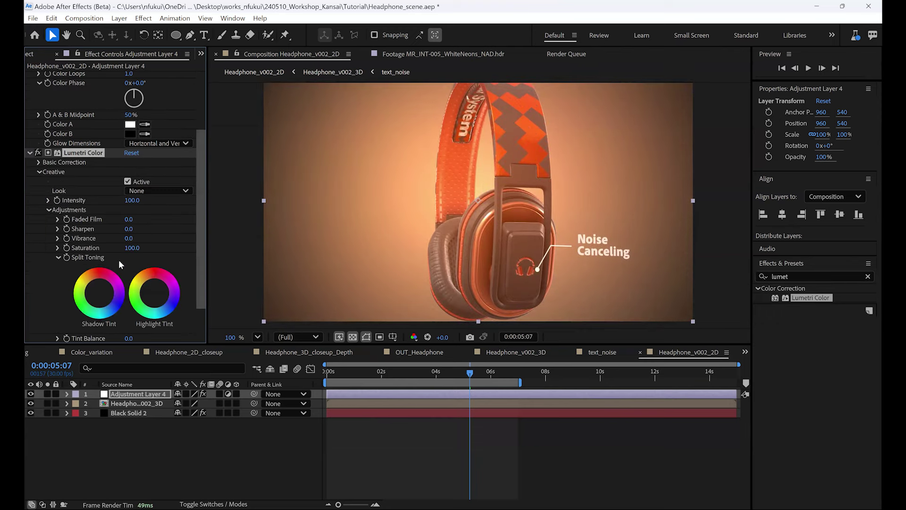
pyautogui.click(177, 188)
pyautogui.click(195, 133)
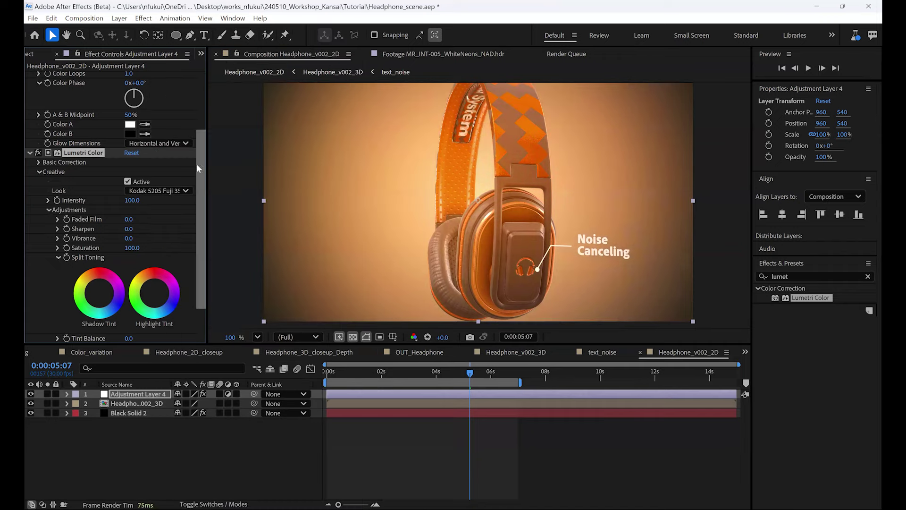
pyautogui.click(167, 193)
pyautogui.press('Return')
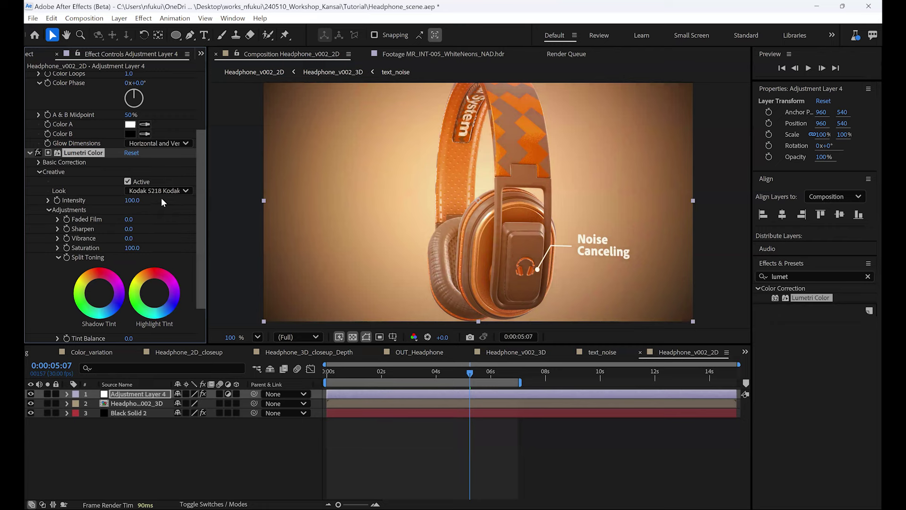
pyautogui.hotkey('alt', 'Down')
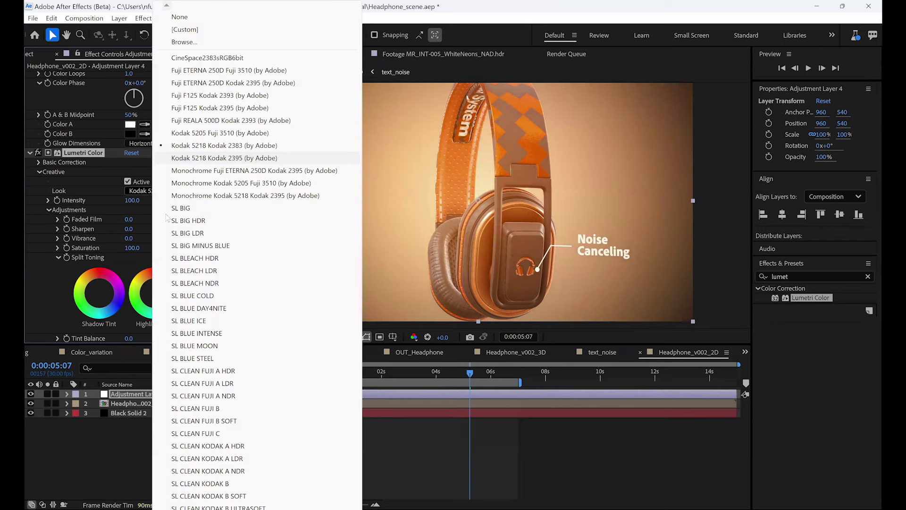
pyautogui.press('Return')
pyautogui.hotkey('alt', 'Down')
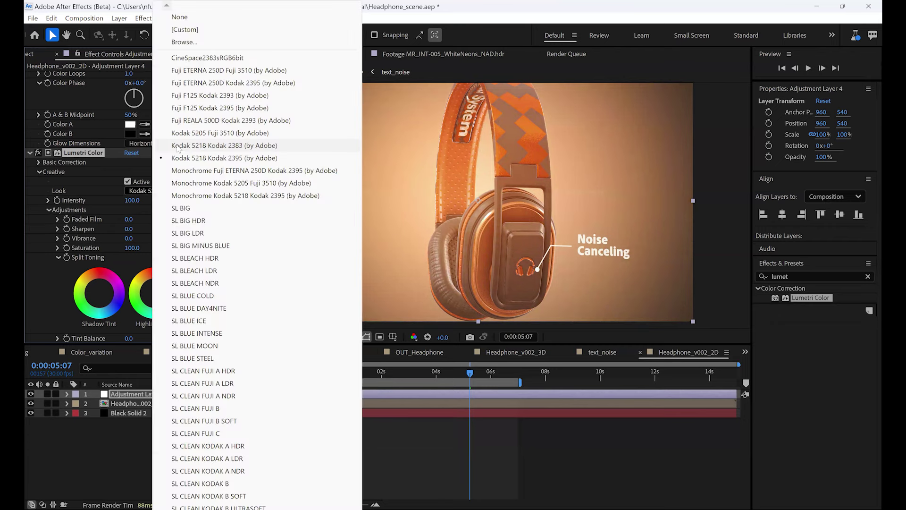
pyautogui.press('Escape')
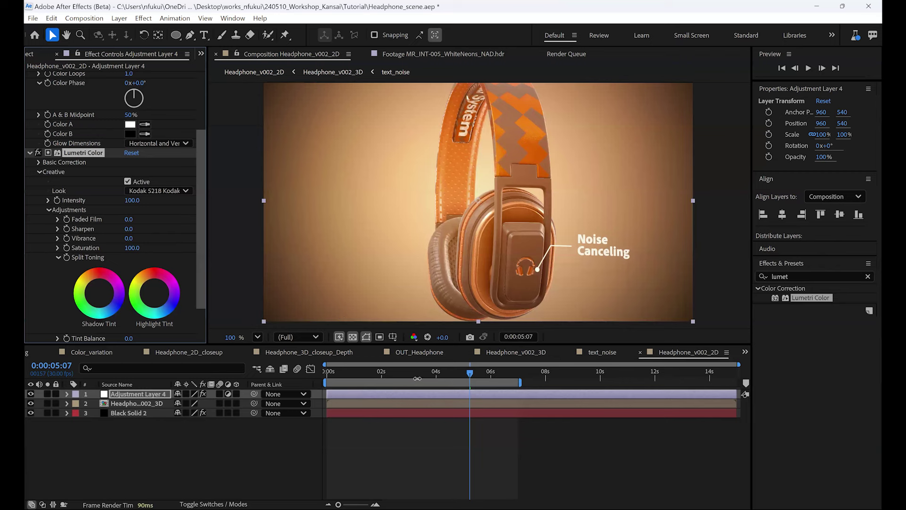
# Step: At 0:00:01:05, set Lumetri Color's creative Sharpen to 10 on the adjustment layer and open its RGB curve
pyautogui.moveTo(418, 376); pyautogui.dragTo(358, 373)
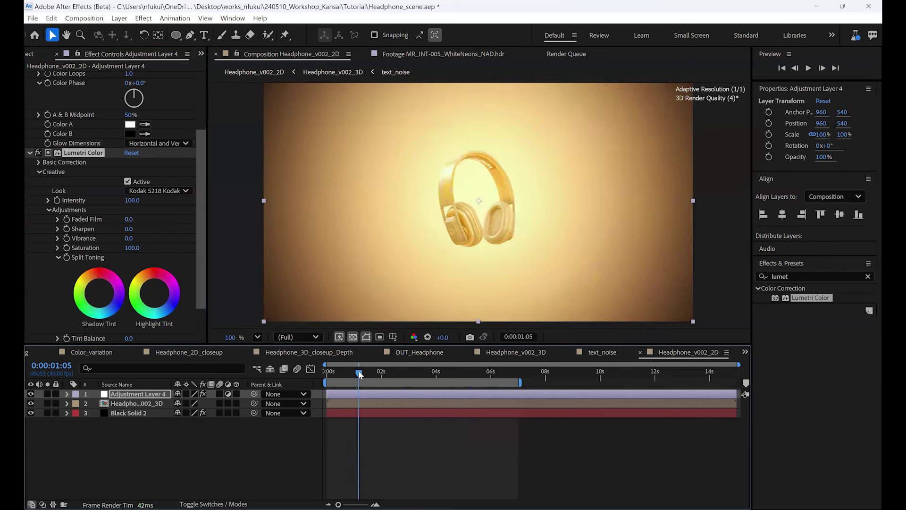
pyautogui.scroll(5, 197, 116)
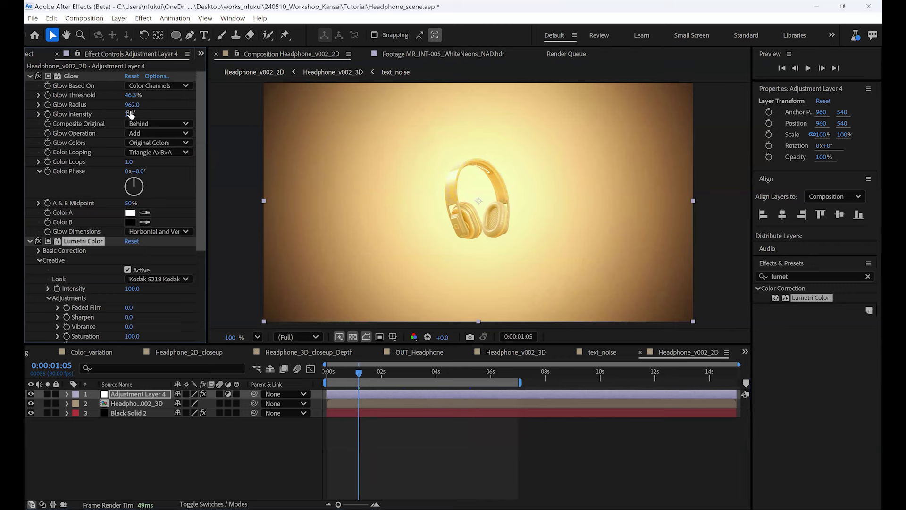
pyautogui.moveTo(203, 115); pyautogui.dragTo(202, 200)
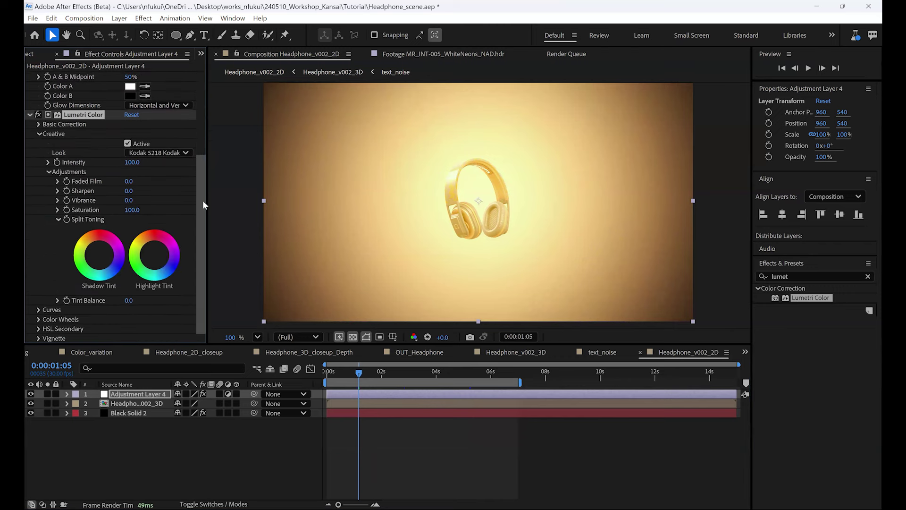
pyautogui.click(129, 191)
pyautogui.click(38, 309)
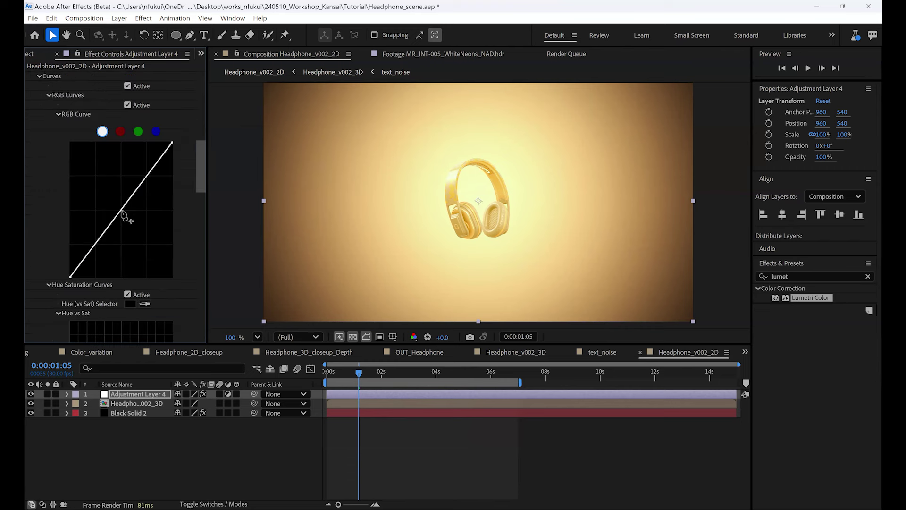
pyautogui.moveTo(122, 213); pyautogui.dragTo(147, 180)
# Step: Set the adjustment layer's Glow Threshold to 60%
pyautogui.moveTo(201, 166); pyautogui.dragTo(203, 90)
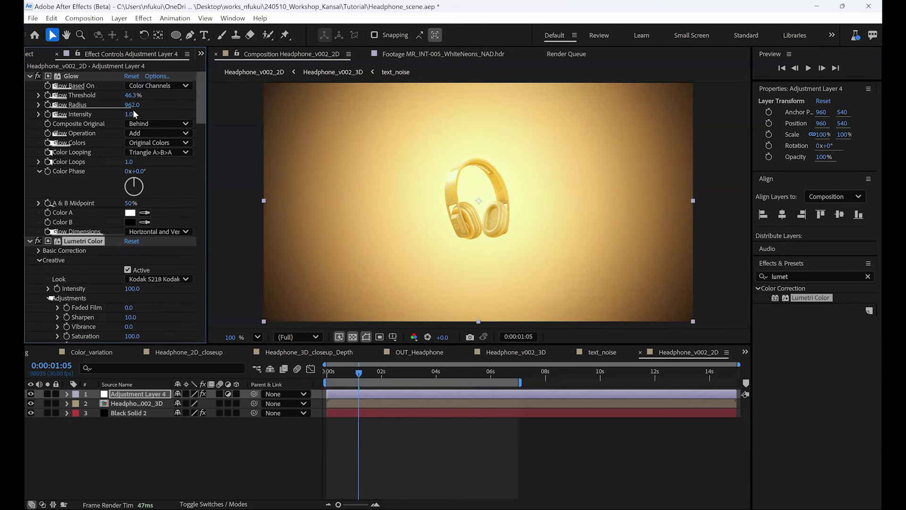
pyautogui.click(135, 96)
pyautogui.write('60')
pyautogui.press('Return')
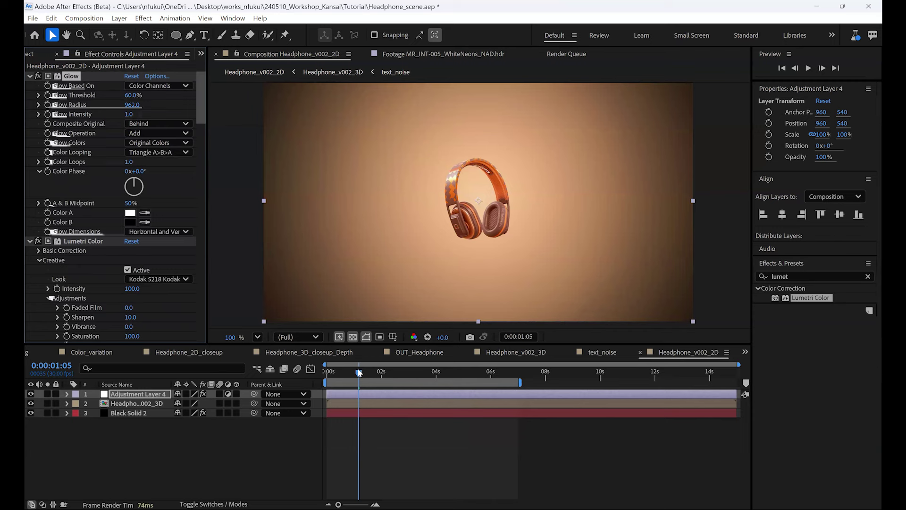
# Step: Set the current time to 0:00:05:28 and preview the graded headphone animation at half resolution
pyautogui.moveTo(360, 372); pyautogui.dragTo(488, 378)
pyautogui.scroll(-2, 426, 290)
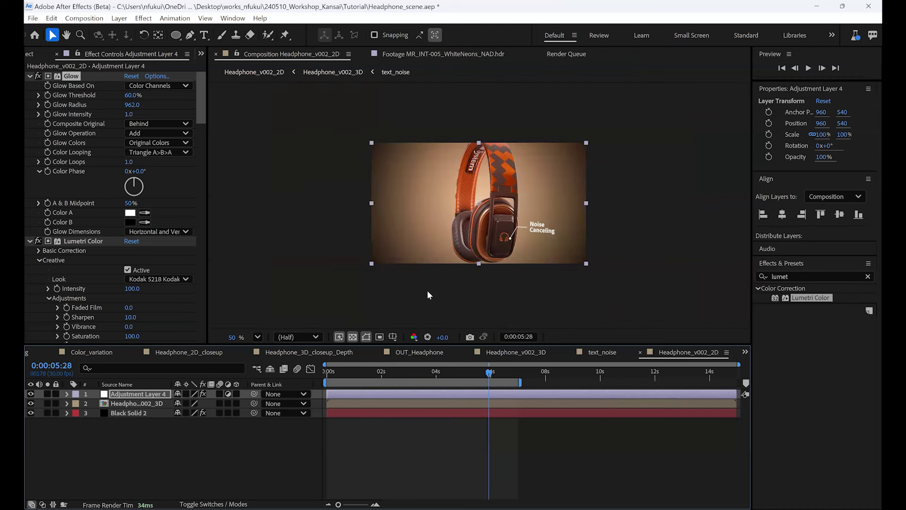
pyautogui.press('space')
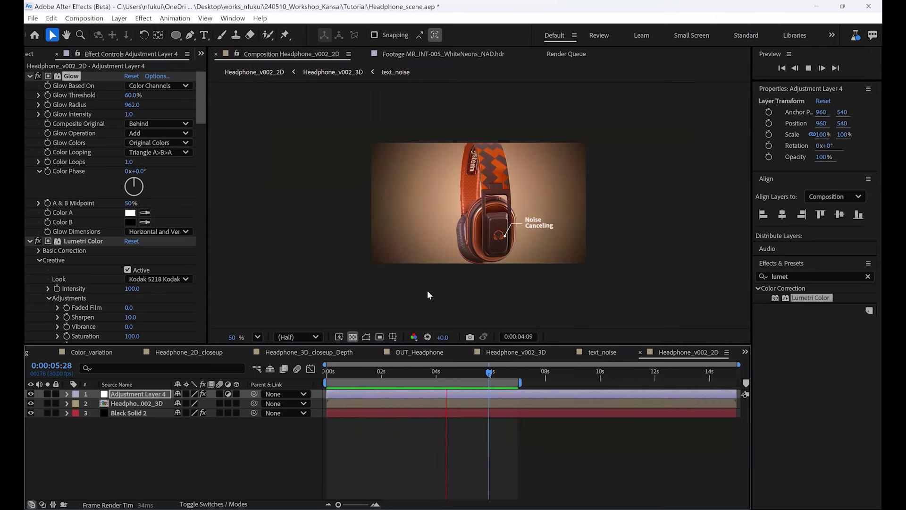
pyautogui.press('space')
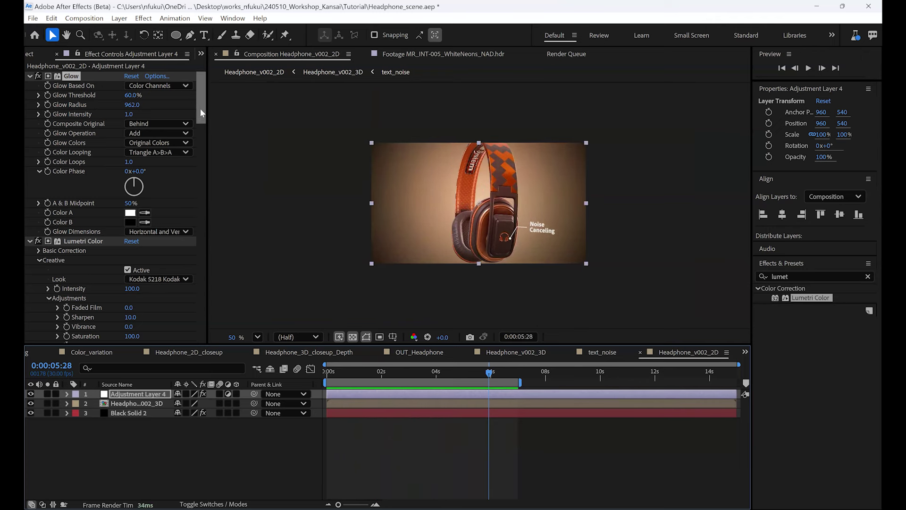
# Step: Collapse the Glow and Lumetri Color settings and apply Pixel Motion Blur to the adjustment layer
pyautogui.moveTo(200, 108)
pyautogui.mouseDown()
pyautogui.moveTo(203, 162)
pyautogui.moveTo(197, 101)
pyautogui.mouseUp()
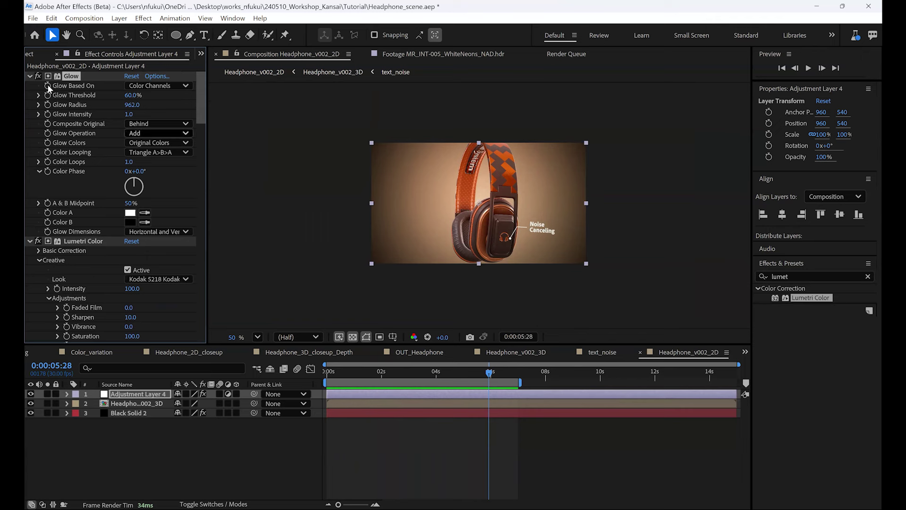
pyautogui.click(30, 76)
pyautogui.click(30, 85)
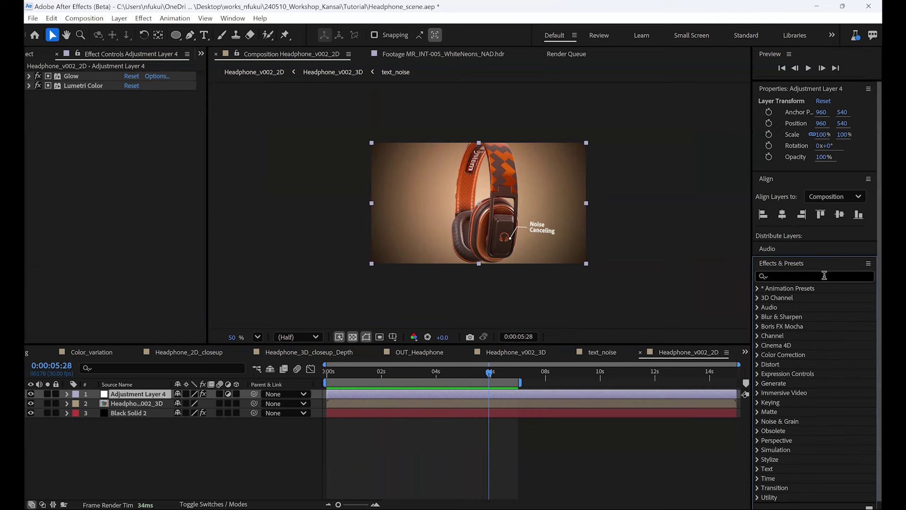
pyautogui.click(868, 277)
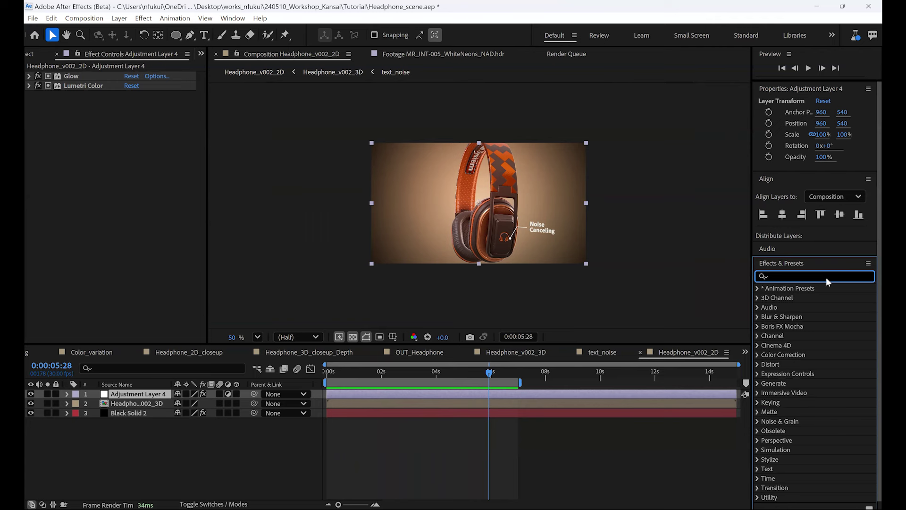
pyautogui.write('pixel')
pyautogui.doubleClick(805, 316)
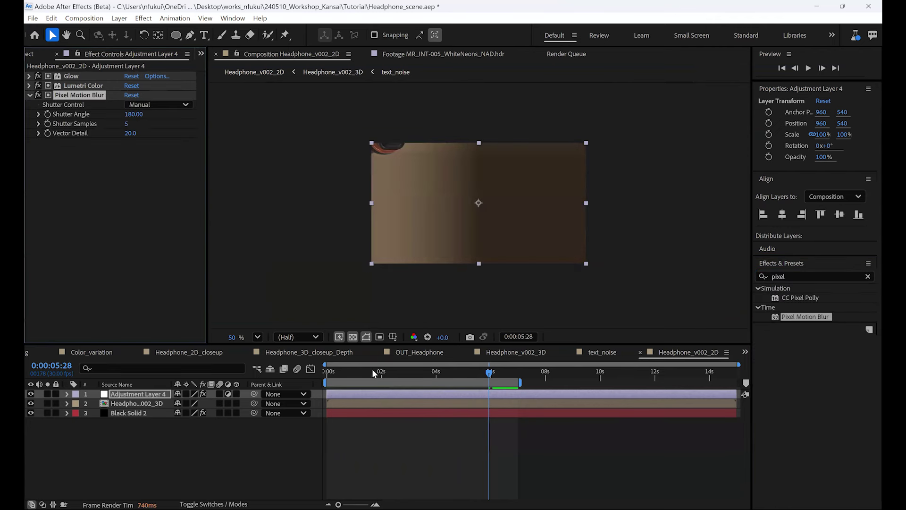
# Step: Reorder the adjustment layer's effects so Pixel Motion Blur sits above Glow, and preview the motion from 0:00:02:14
pyautogui.click(374, 372)
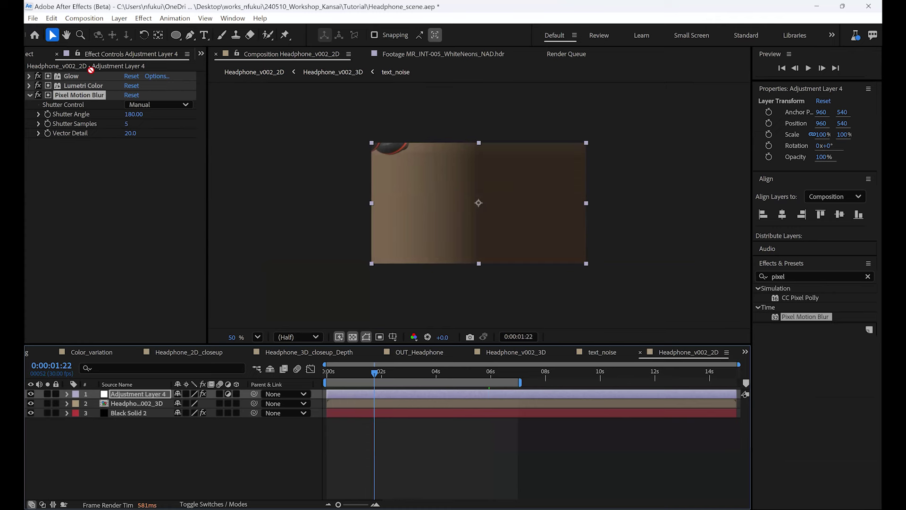
pyautogui.moveTo(92, 79); pyautogui.dragTo(103, 119)
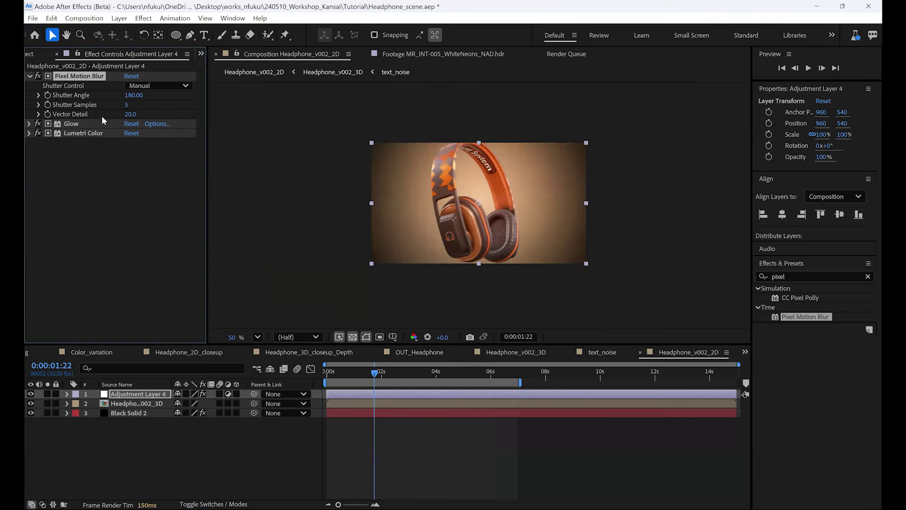
pyautogui.moveTo(357, 373); pyautogui.dragTo(395, 373)
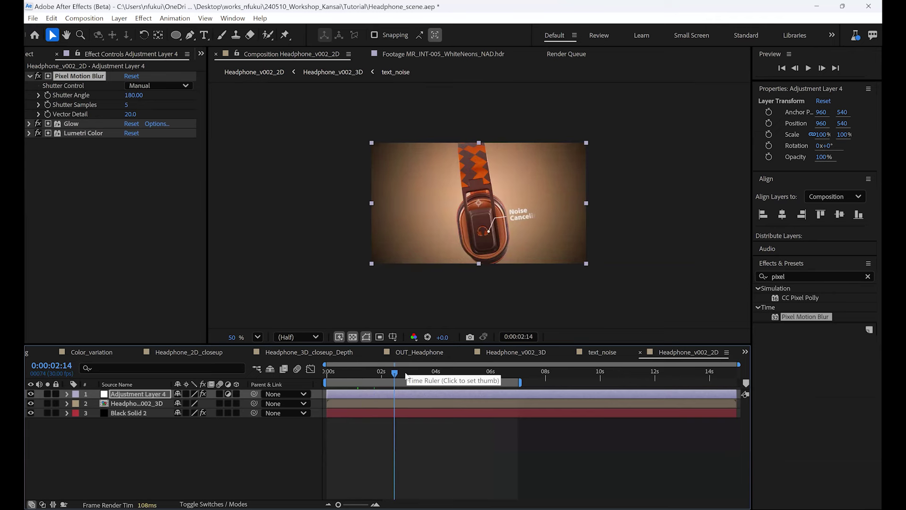
pyautogui.press('space')
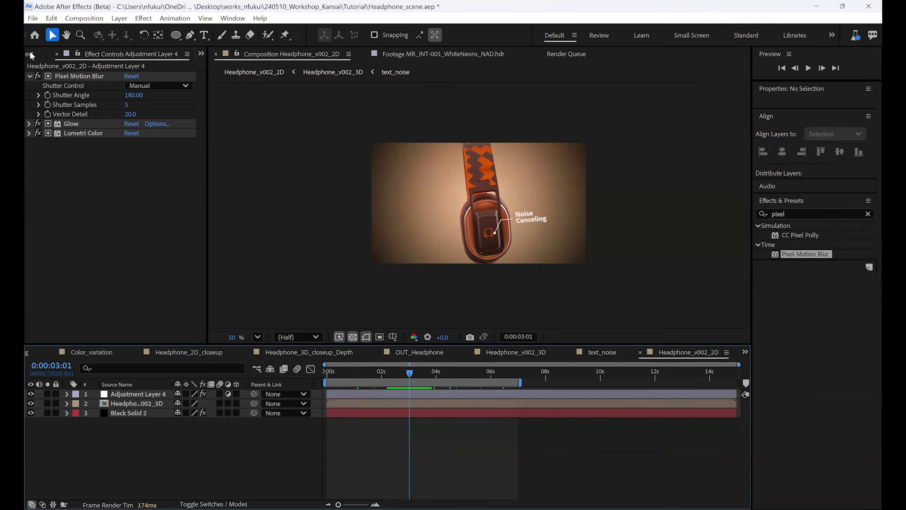
# Step: Create a new composition that nests Headphone_v002_3D from the project's 3D folder
pyautogui.click(30, 54)
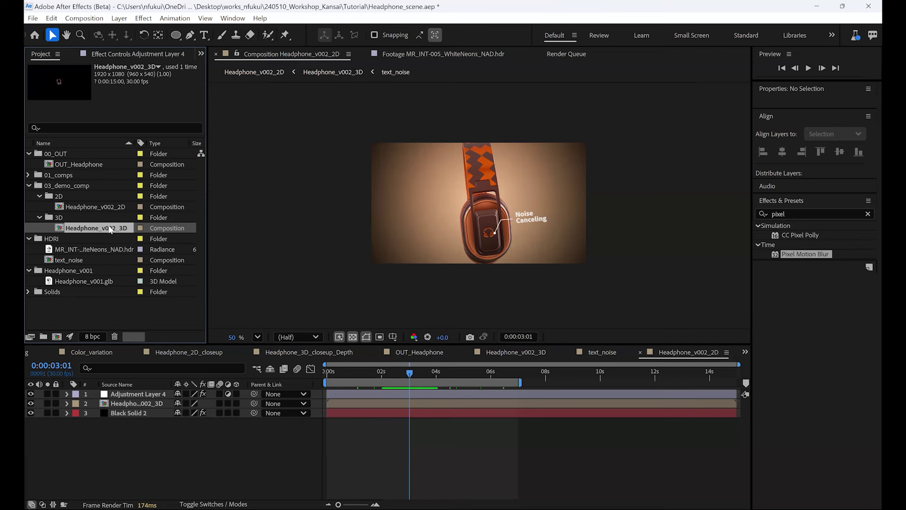
pyautogui.keyDown('ctrl'); pyautogui.click(77, 229); pyautogui.keyUp('ctrl')
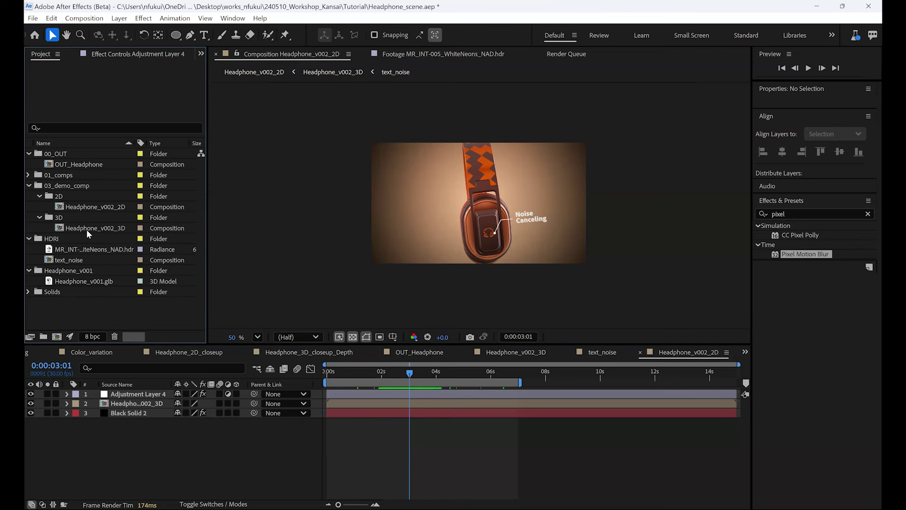
pyautogui.doubleClick(119, 230)
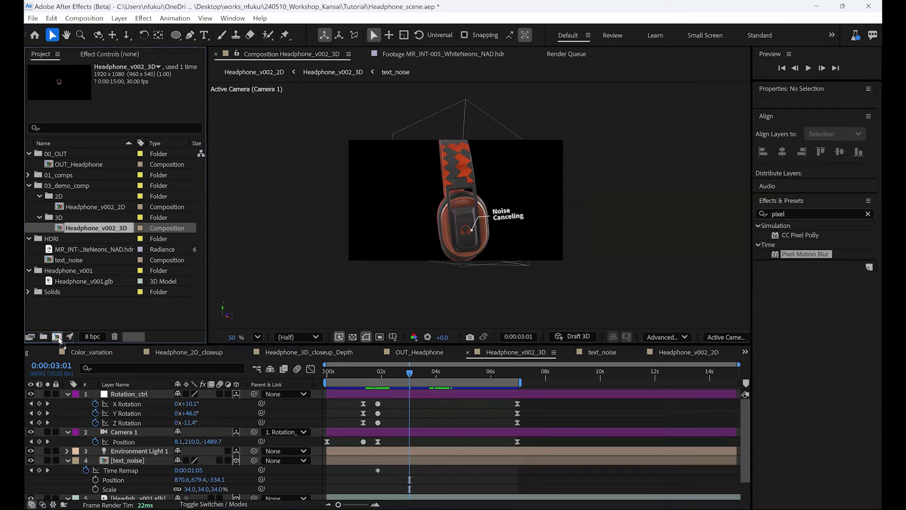
pyautogui.moveTo(59, 339); pyautogui.dragTo(57, 337)
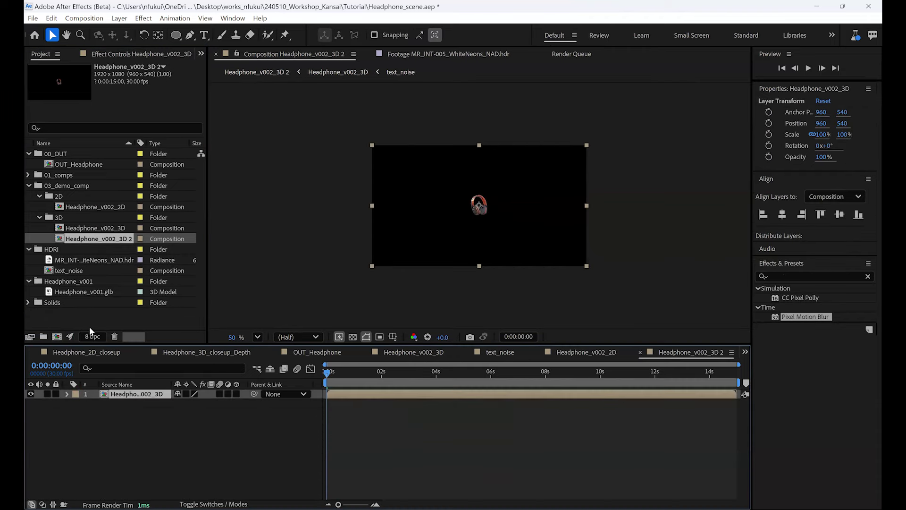
# Step: Rename the new nesting composition Headphone_v002_3D_depth
pyautogui.hotkey('ctrl', 'k')
pyautogui.press('End')
pyautogui.press('BackSpace')
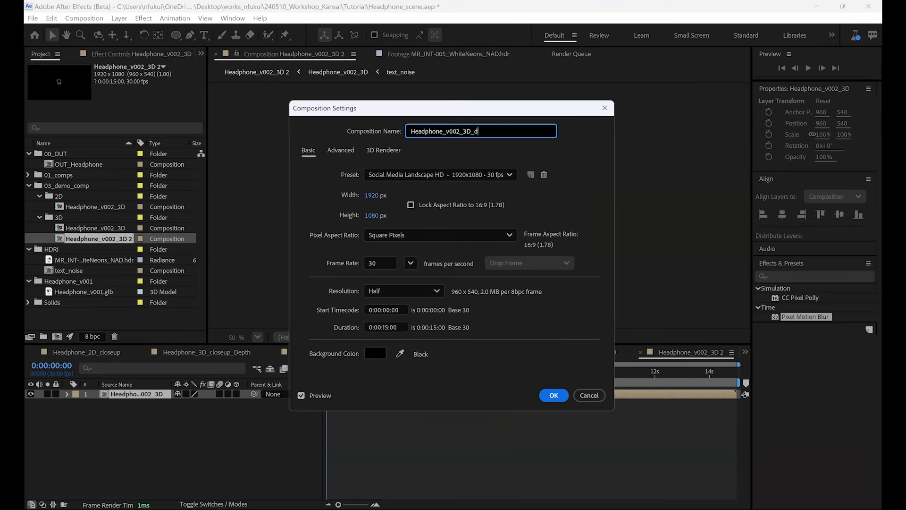
pyautogui.write('_depth')
pyautogui.press('Return')
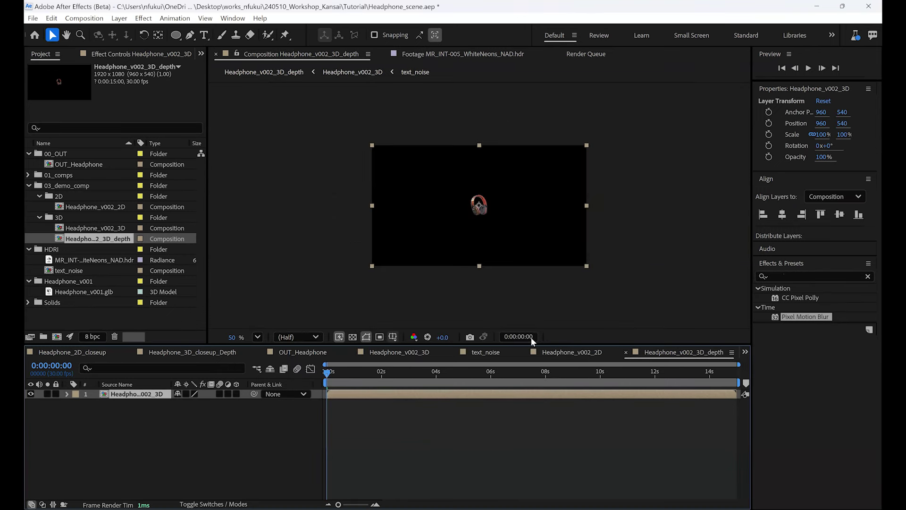
# Step: Find the 3D Channel Extract effect and apply it to the nested Headphone_v002_3D layer
pyautogui.click(778, 276)
pyautogui.click(867, 277)
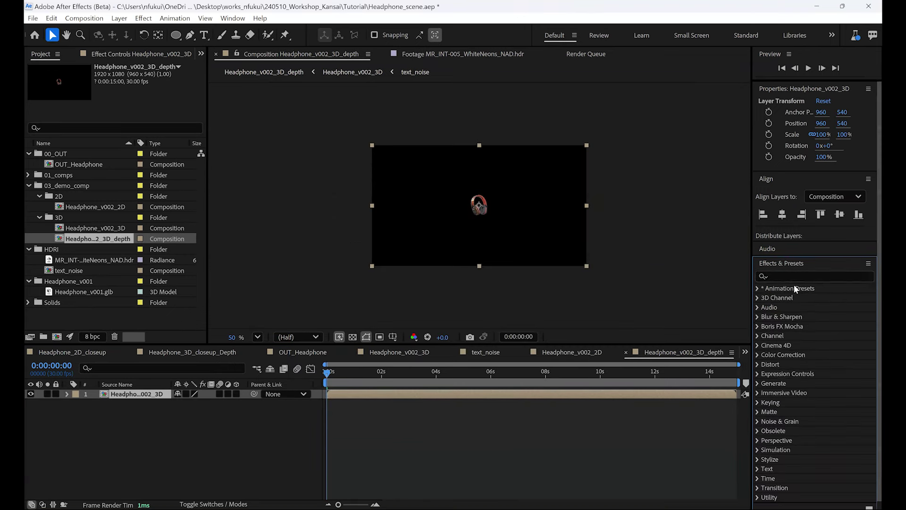
pyautogui.click(799, 277)
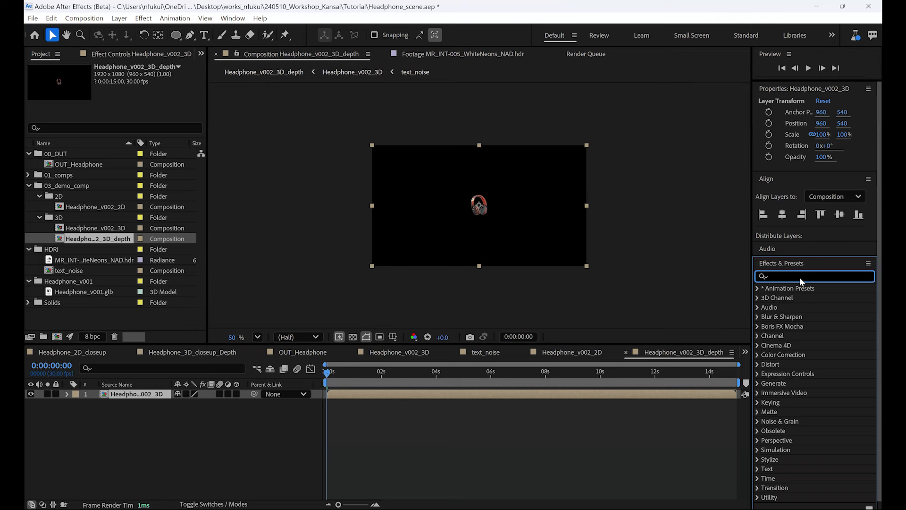
pyautogui.write('extrac')
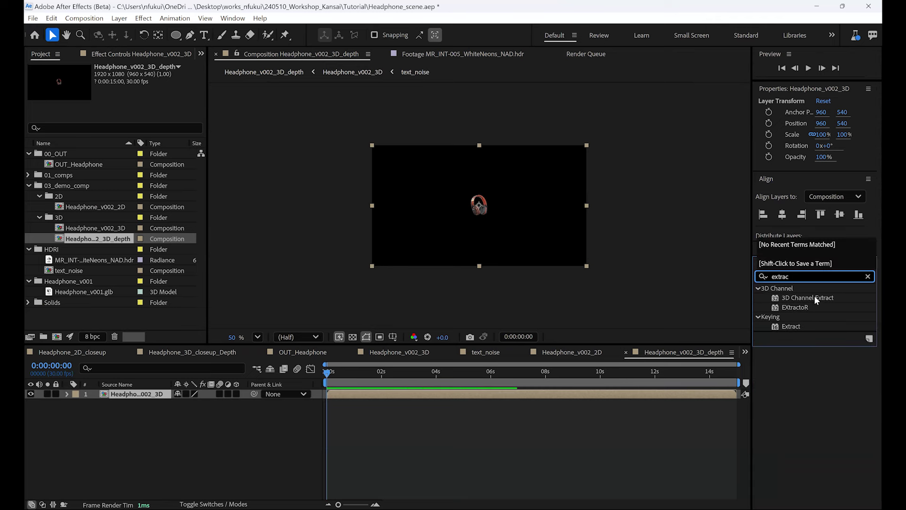
pyautogui.moveTo(179, 410); pyautogui.dragTo(163, 397)
# Step: Check the depth map across the animation at full size, and set 3D Channel Extract's Black Point to 4200 at 0:00:04:26
pyautogui.moveTo(355, 372); pyautogui.dragTo(434, 375)
pyautogui.press('/')
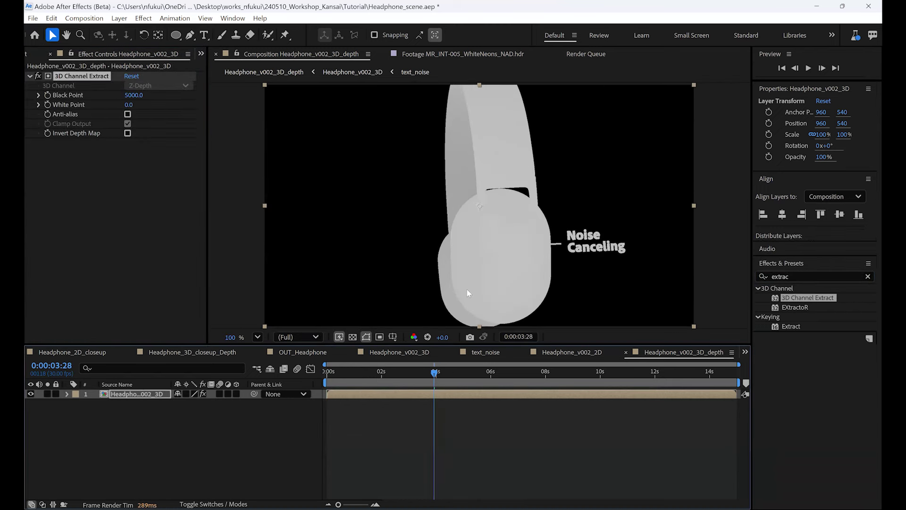
pyautogui.click(415, 303)
pyautogui.moveTo(406, 372); pyautogui.dragTo(460, 373)
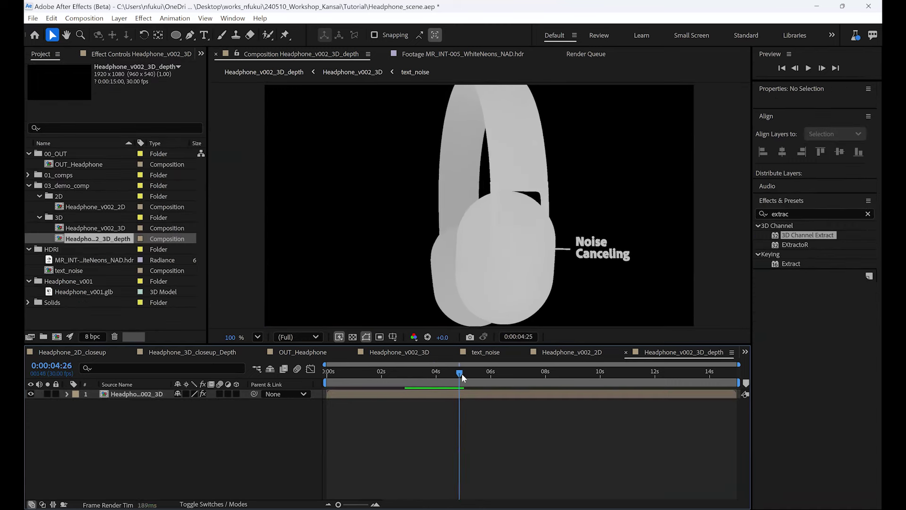
pyautogui.click(142, 395)
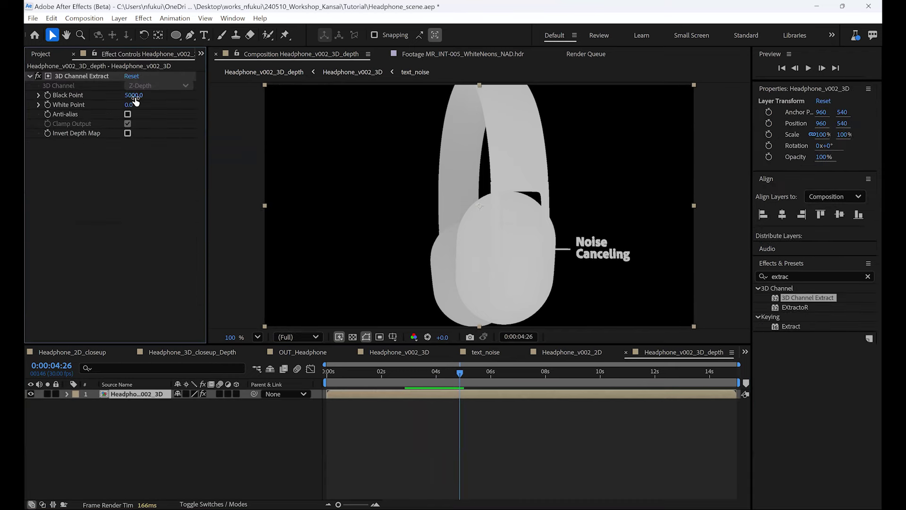
pyautogui.moveTo(134, 97); pyautogui.dragTo(133, 103)
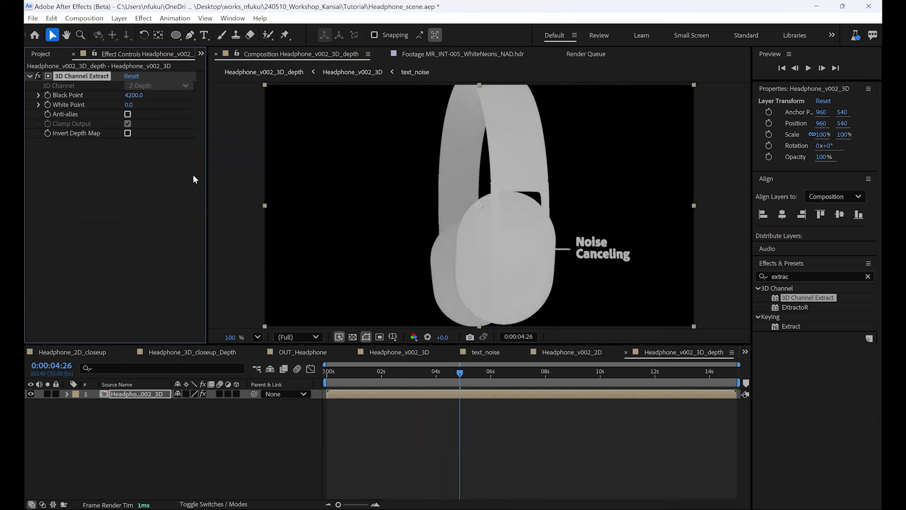
# Step: Add Headphone_v002_3D_depth as a hidden bottom layer in Headphone_v002_2D and select the adjustment layer
pyautogui.click(37, 54)
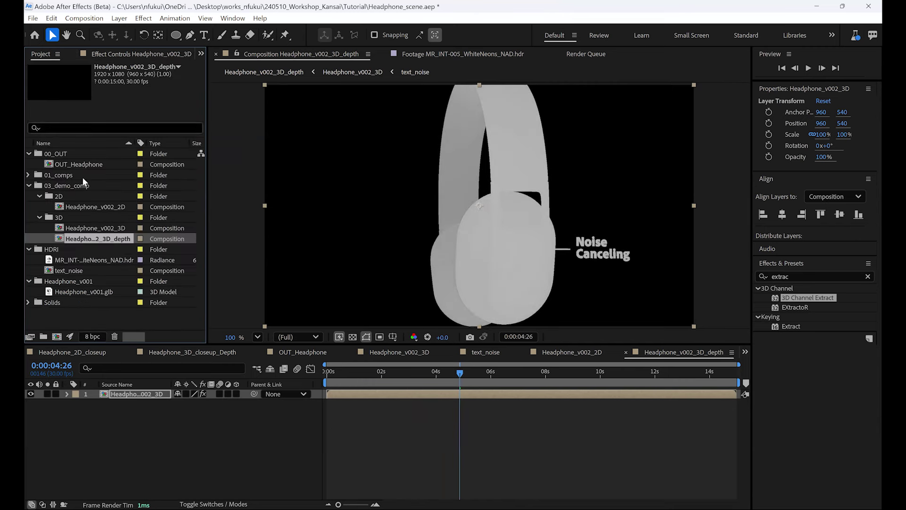
pyautogui.doubleClick(111, 207)
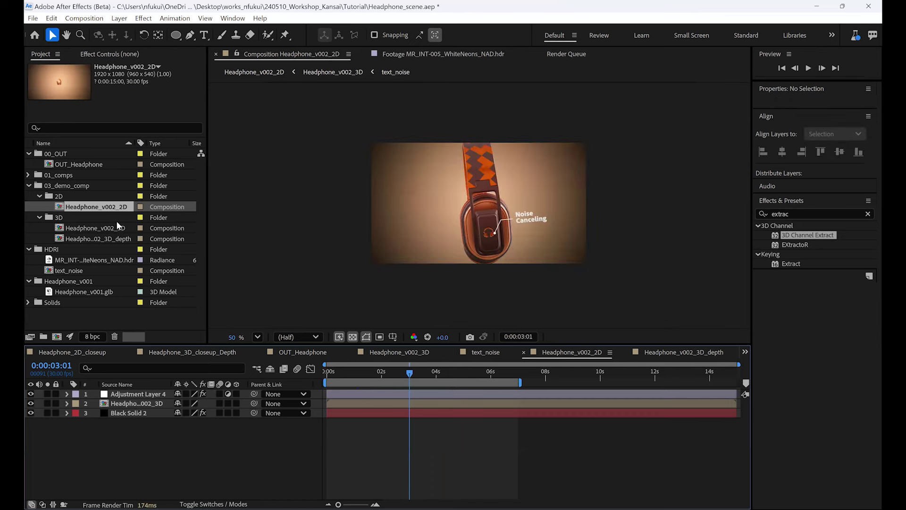
pyautogui.click(123, 240)
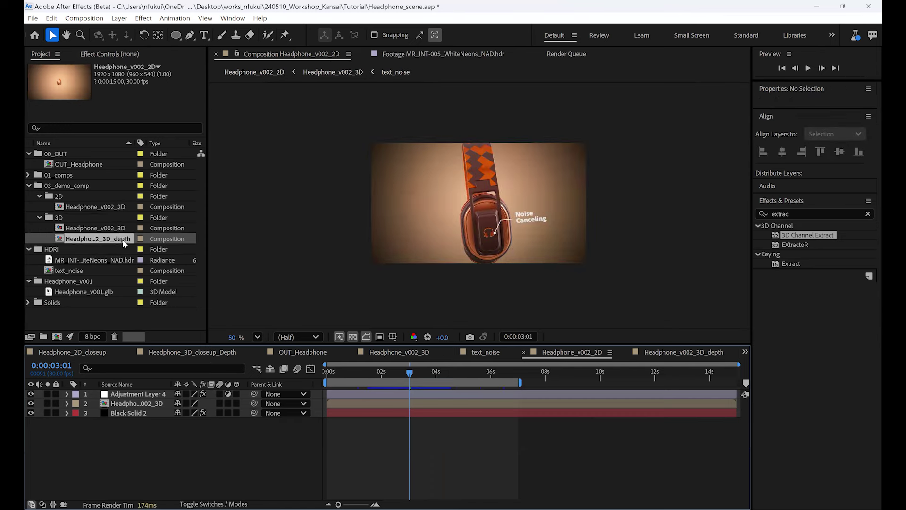
pyautogui.moveTo(142, 456); pyautogui.dragTo(141, 457)
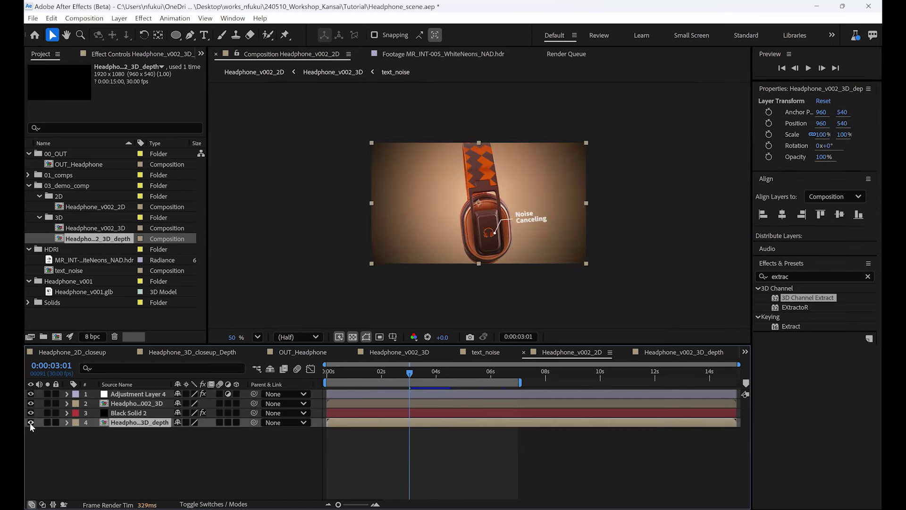
pyautogui.click(30, 422)
pyautogui.click(150, 393)
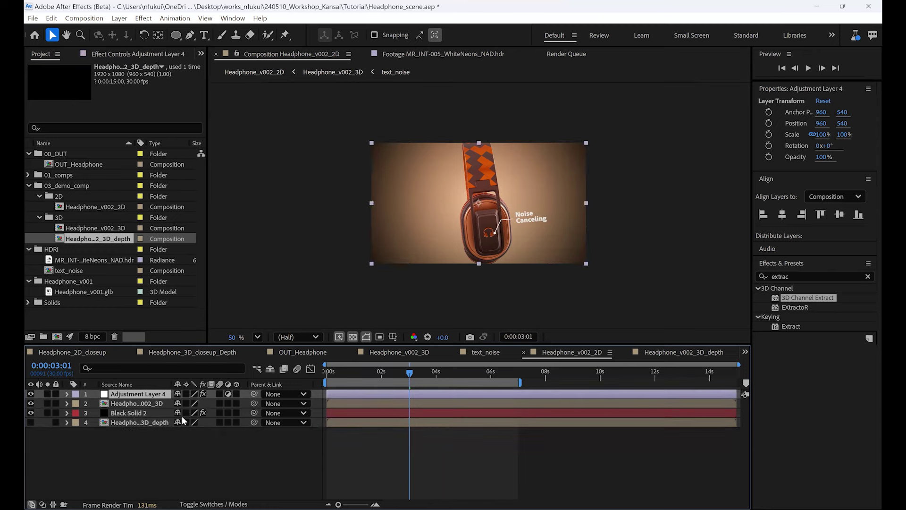
# Step: Apply Camera Lens Blur to Adjustment Layer 4 and choose the Headphone_v002_3D_depth layer as its blur map
pyautogui.press('.')
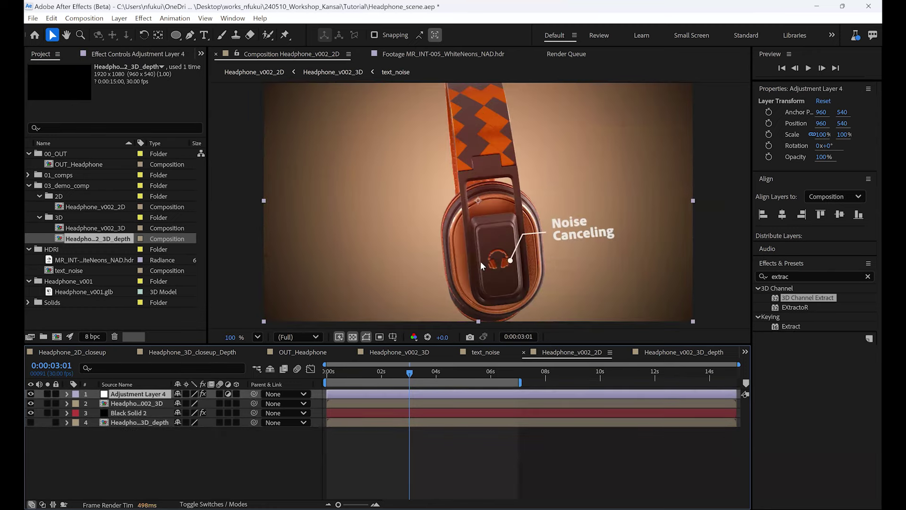
pyautogui.click(143, 18)
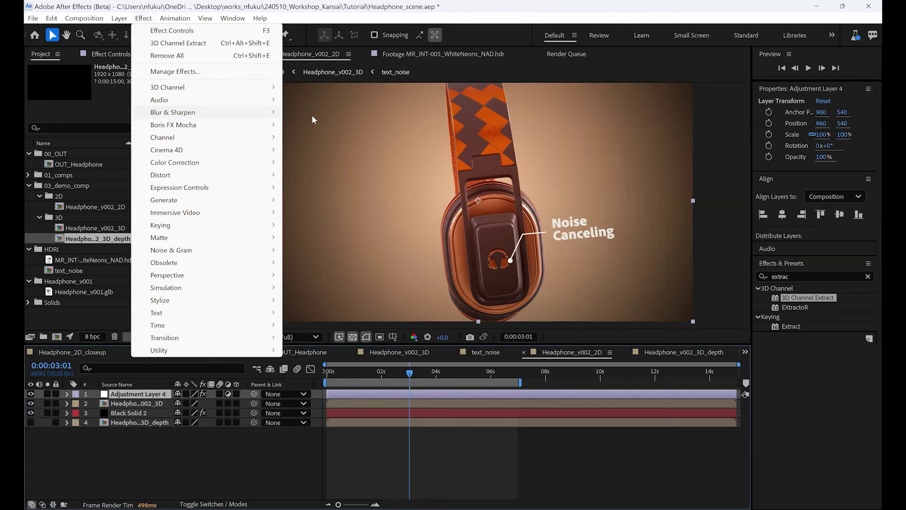
pyautogui.moveTo(172, 112)
pyautogui.click(336, 127)
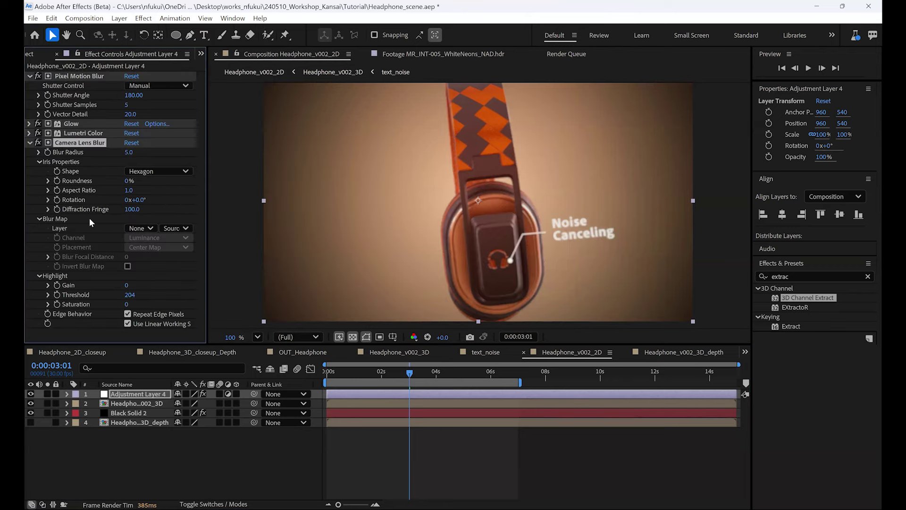
pyautogui.click(142, 226)
pyautogui.click(162, 294)
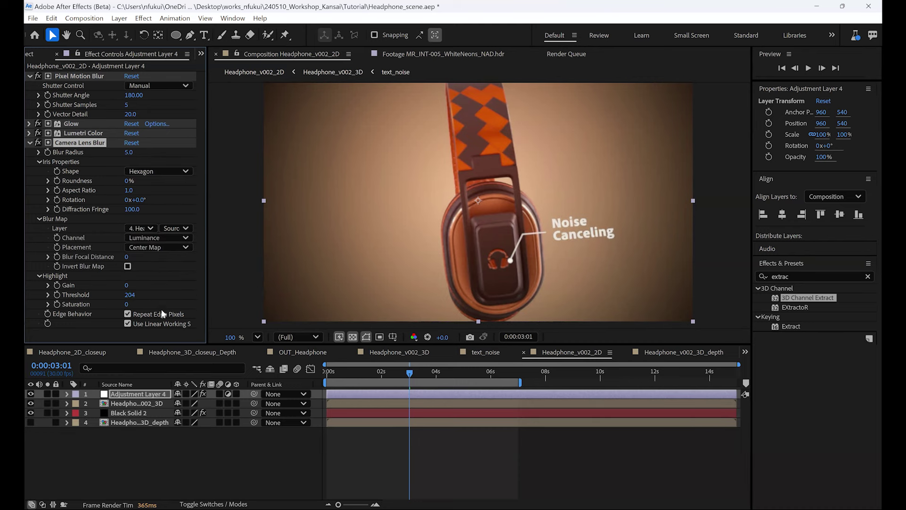
# Step: At 0:00:03:06, set Camera Lens Blur's Blur Radius to 10 and turn on Invert Blur Map
pyautogui.click(414, 373)
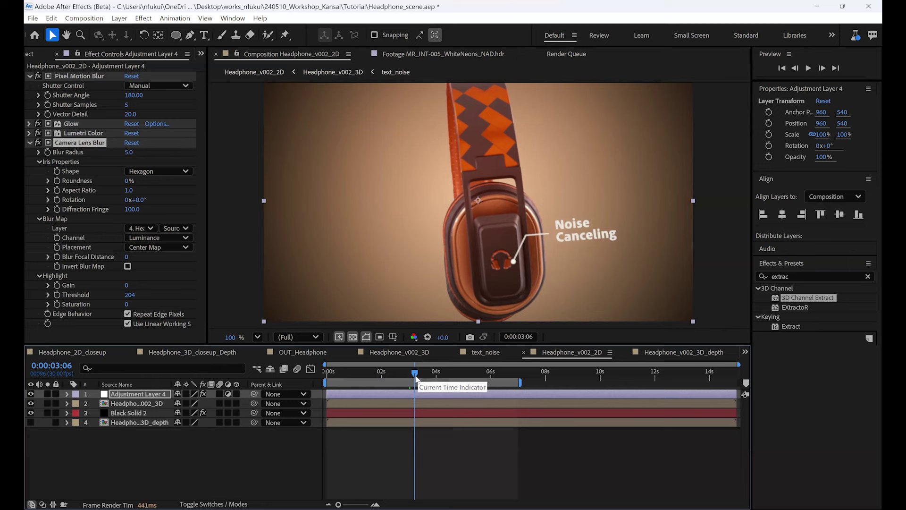
pyautogui.moveTo(130, 153); pyautogui.dragTo(165, 152)
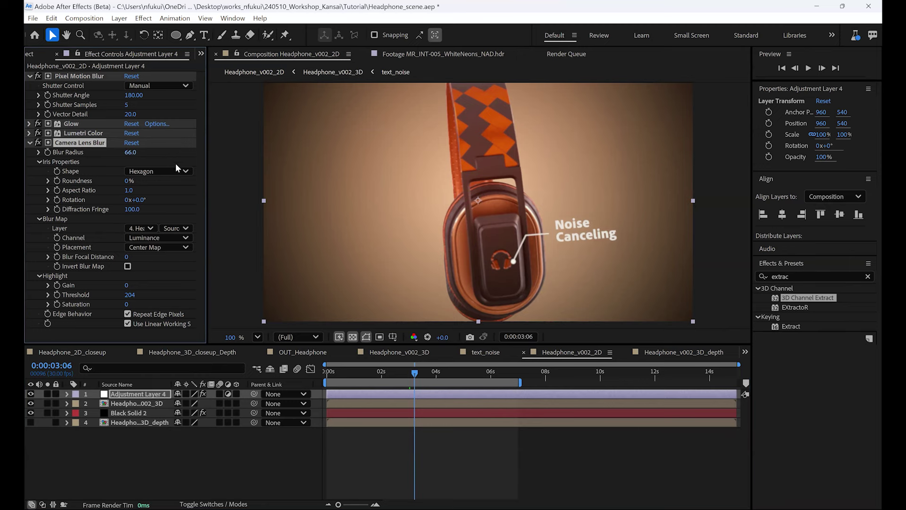
pyautogui.click(134, 152)
pyautogui.write('20')
pyautogui.press('Return')
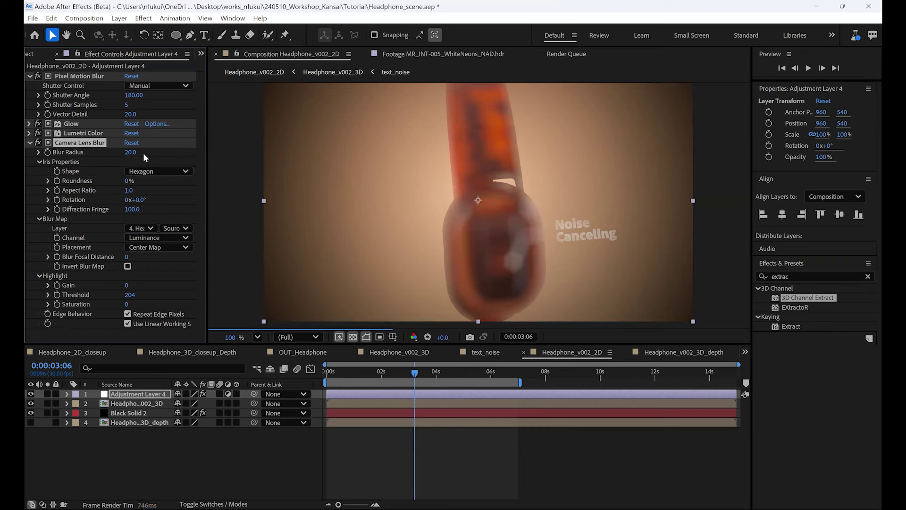
pyautogui.click(128, 266)
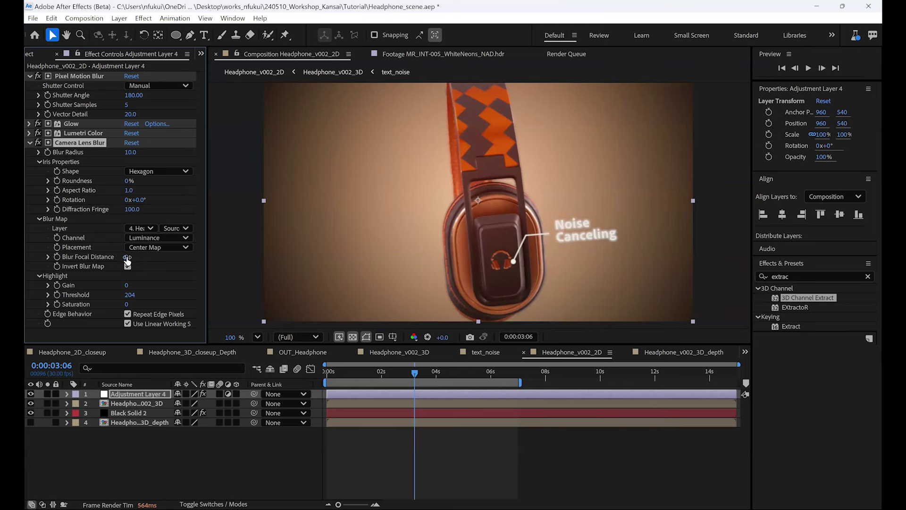
# Step: Disable Pixel Motion Blur, Glow and Lumetri Color, and try different Blur Focal Distance values, including 30, on Camera Lens Blur
pyautogui.moveTo(127, 258); pyautogui.dragTo(158, 257)
pyautogui.moveTo(37, 76); pyautogui.dragTo(38, 133)
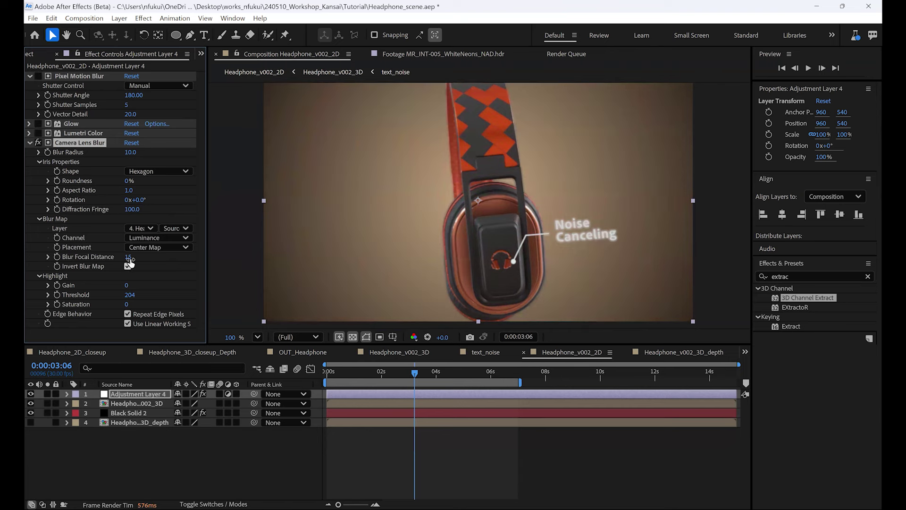
pyautogui.moveTo(127, 257); pyautogui.dragTo(103, 266)
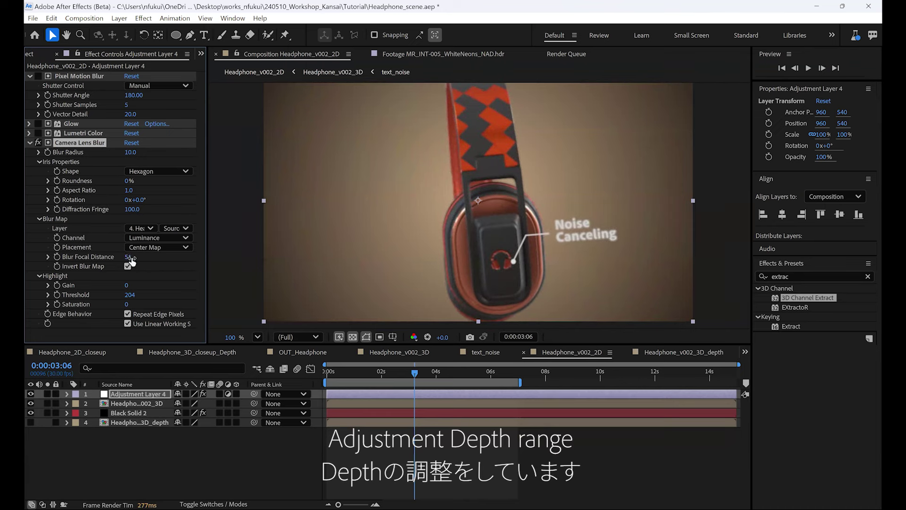
pyautogui.click(132, 258)
pyautogui.scroll(2, 428, 237)
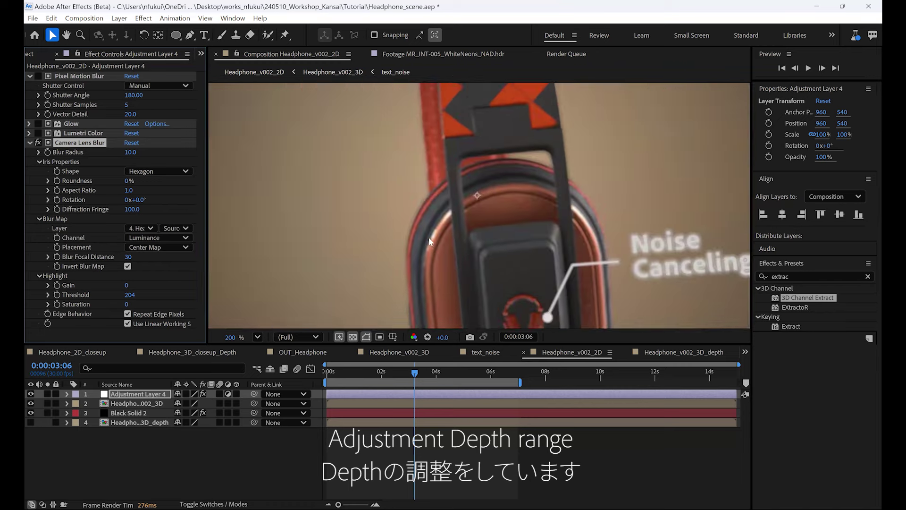
pyautogui.moveTo(129, 259); pyautogui.dragTo(169, 260)
# Step: Check the depth map composition and test Camera Lens Blur's Invert Blur Map and Blur Focal Distance on the adjustment layer
pyautogui.doubleClick(153, 421)
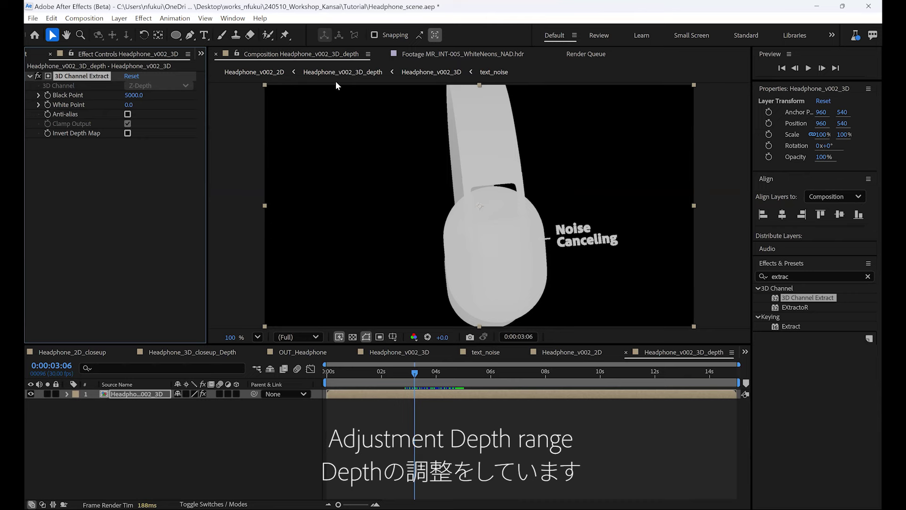
pyautogui.click(255, 72)
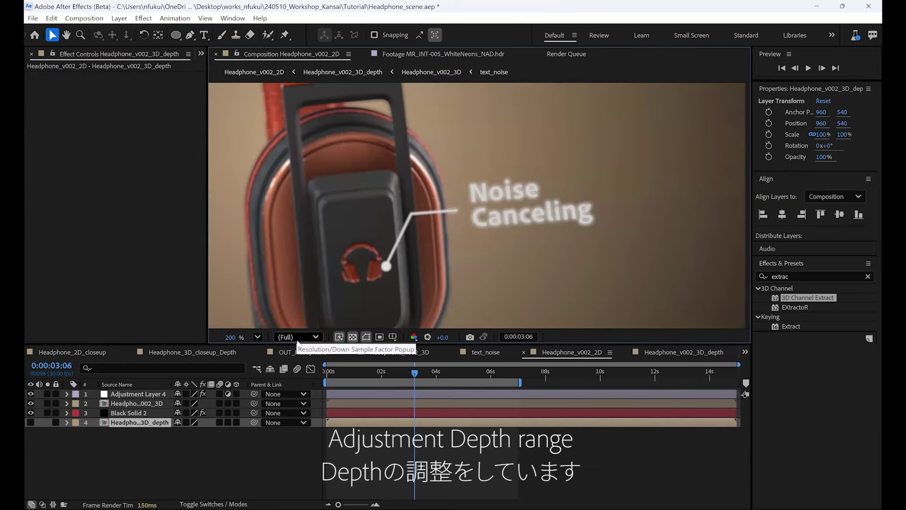
pyautogui.click(131, 394)
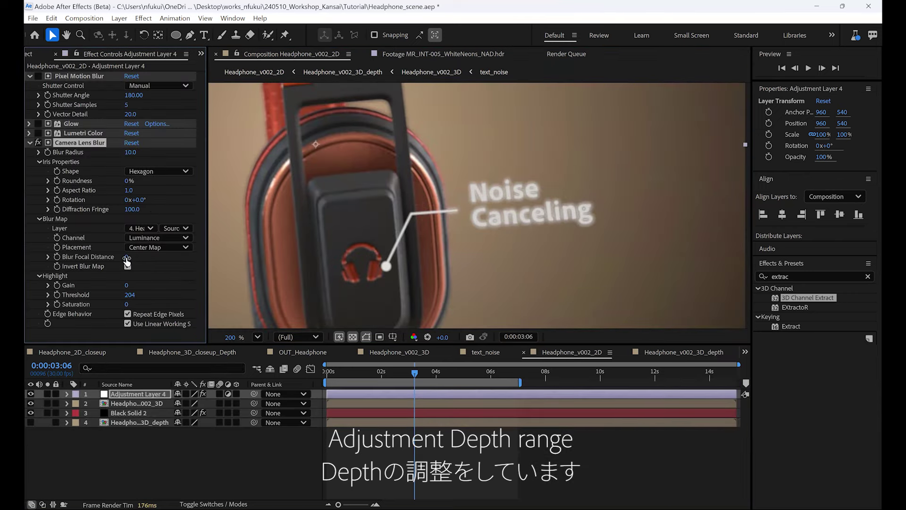
pyautogui.click(127, 265)
pyautogui.moveTo(127, 259); pyautogui.dragTo(108, 260)
pyautogui.click(126, 257)
pyautogui.press('BackSpace')
# Step: Try raising 3D Channel Extract's White Point in Headphone_v002_3D_depth, and undo the Black Point and White Point changes
pyautogui.doubleClick(159, 422)
pyautogui.moveTo(133, 105); pyautogui.dragTo(172, 93)
pyautogui.hotkey('ctrl', 'z')
pyautogui.hotkey('ctrl', 'z')
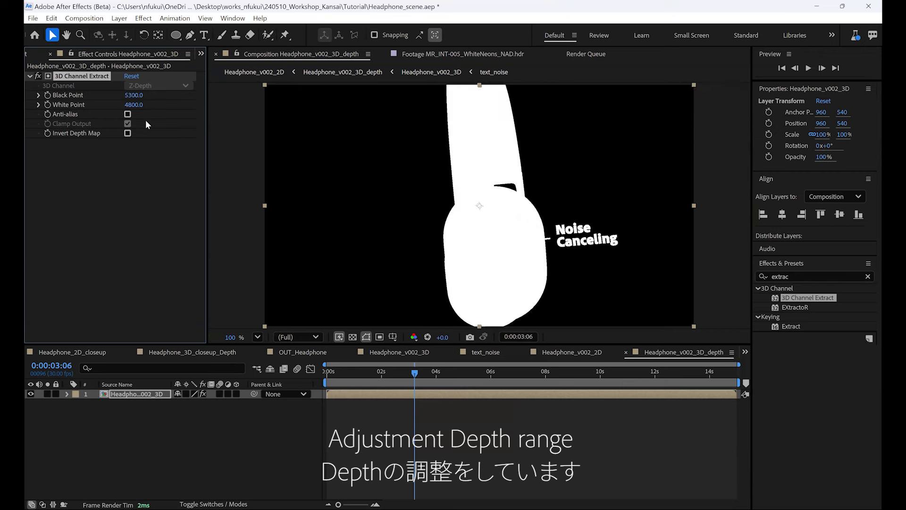
pyautogui.hotkey('ctrl', 'z')
# Step: Turn on Invert Depth Map in 3D Channel Extract and set Black Point to 16500 and White Point to -500
pyautogui.click(127, 133)
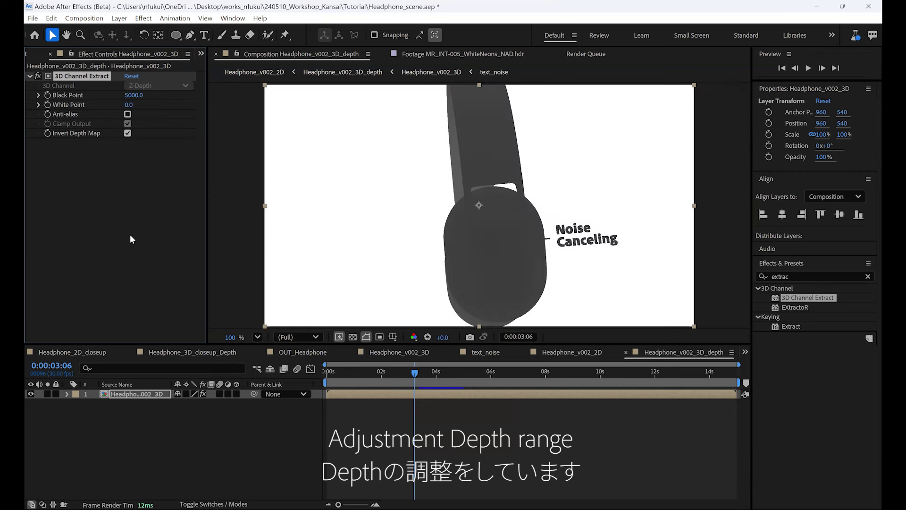
pyautogui.scroll(1, 476, 264)
pyautogui.moveTo(477, 264); pyautogui.dragTo(360, 187, button='middle')
pyautogui.moveTo(134, 94)
pyautogui.mouseDown()
pyautogui.moveTo(167, 93)
pyautogui.moveTo(116, 104)
pyautogui.moveTo(128, 95)
pyautogui.mouseUp()
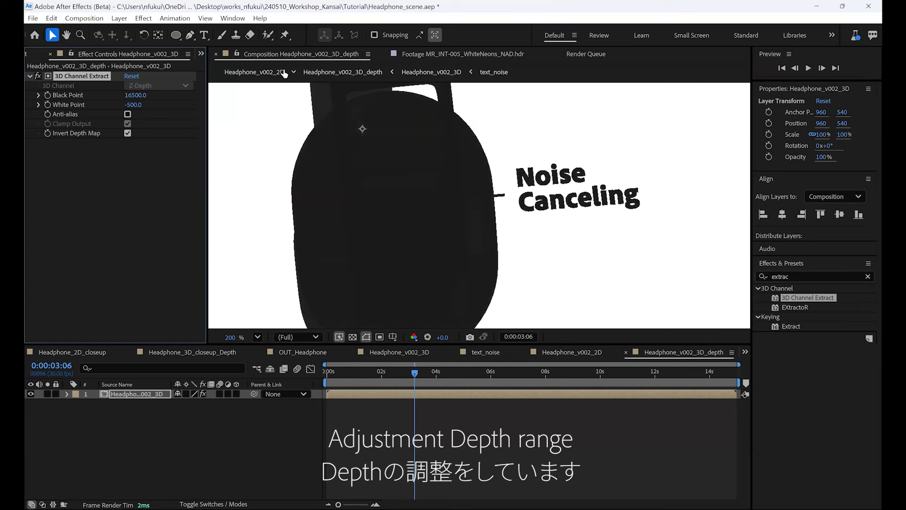
# Step: In Headphone_v002_2D, turn off Camera Lens Blur's Invert Blur Map and set Blur Focal Distance to 3
pyautogui.click(254, 72)
pyautogui.click(137, 394)
pyautogui.click(127, 267)
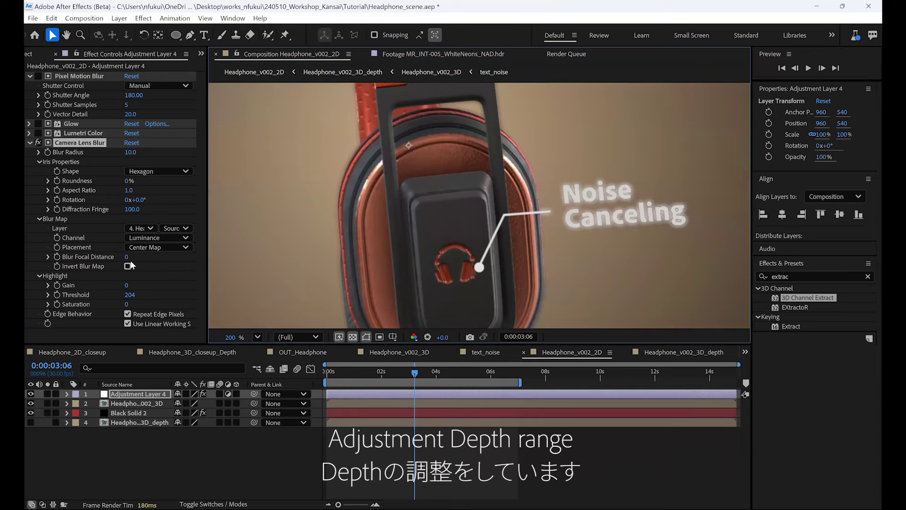
pyautogui.moveTo(127, 256); pyautogui.dragTo(126, 256)
# Step: In Headphone_v002_3D_depth, set 3D Channel Extract's Black Point to 5000 and White Point to 0
pyautogui.click(353, 75)
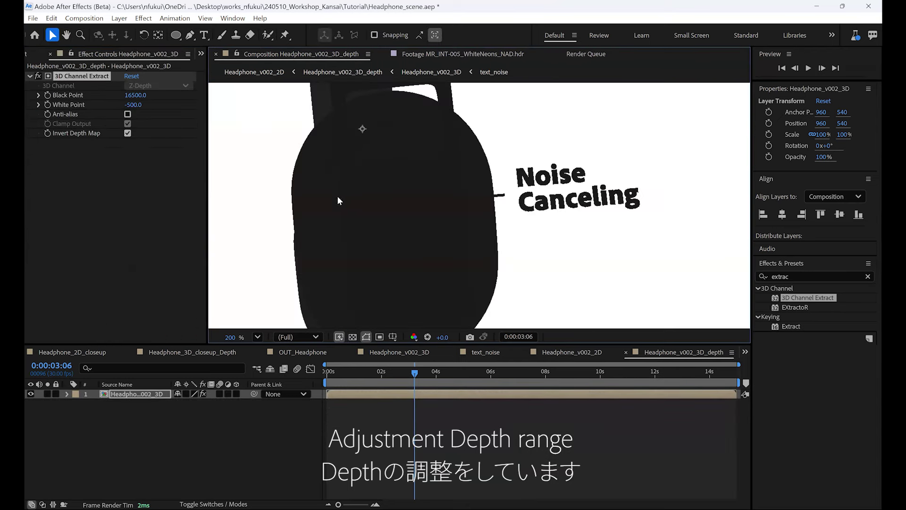
pyautogui.click(135, 96)
pyautogui.press('Return')
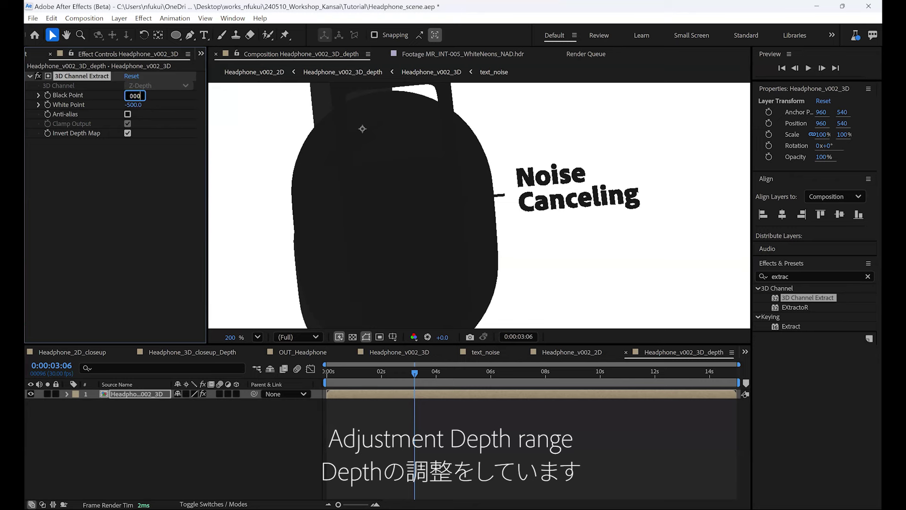
# Step: Set Camera Lens Blur's Blur Focal Distance to 51 and re-enable Pixel Motion Blur, Glow and Lumetri Color on the adjustment layer
pyautogui.click(262, 73)
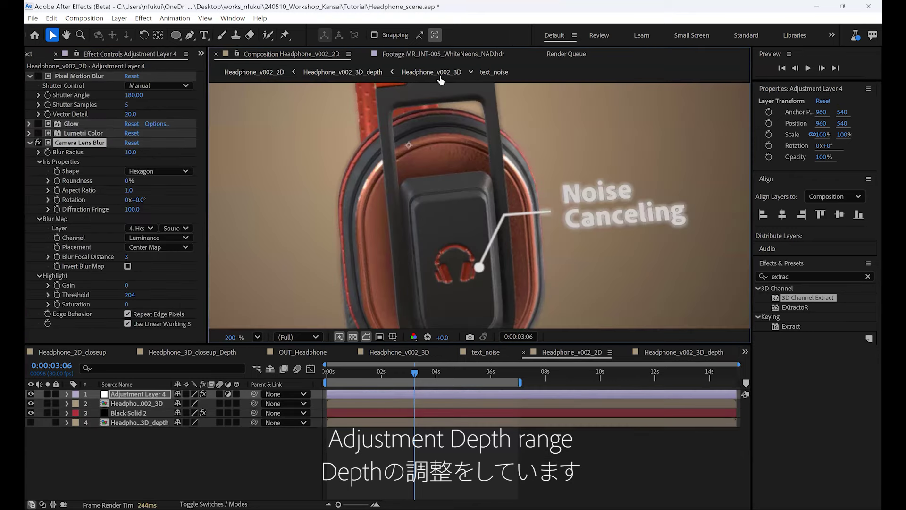
pyautogui.moveTo(126, 259); pyautogui.dragTo(138, 259)
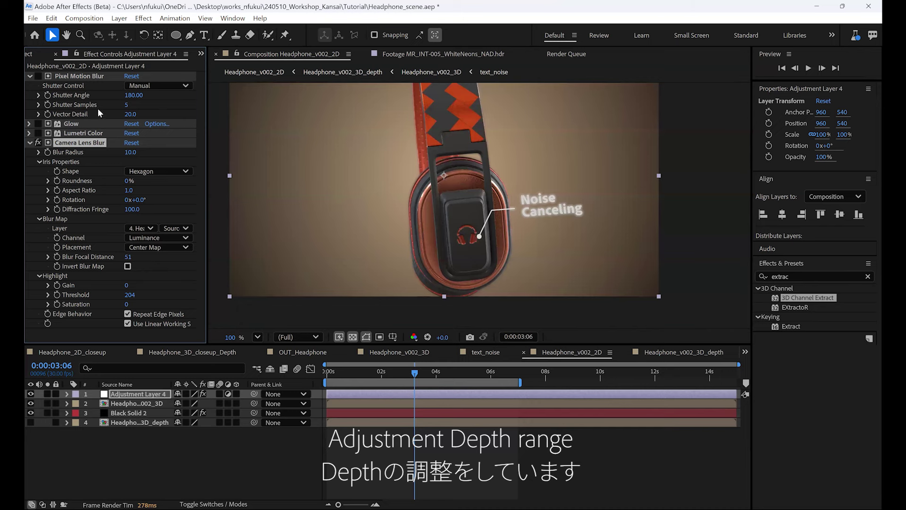
pyautogui.click(38, 76)
pyautogui.click(38, 123)
pyautogui.click(38, 132)
pyautogui.click(158, 454)
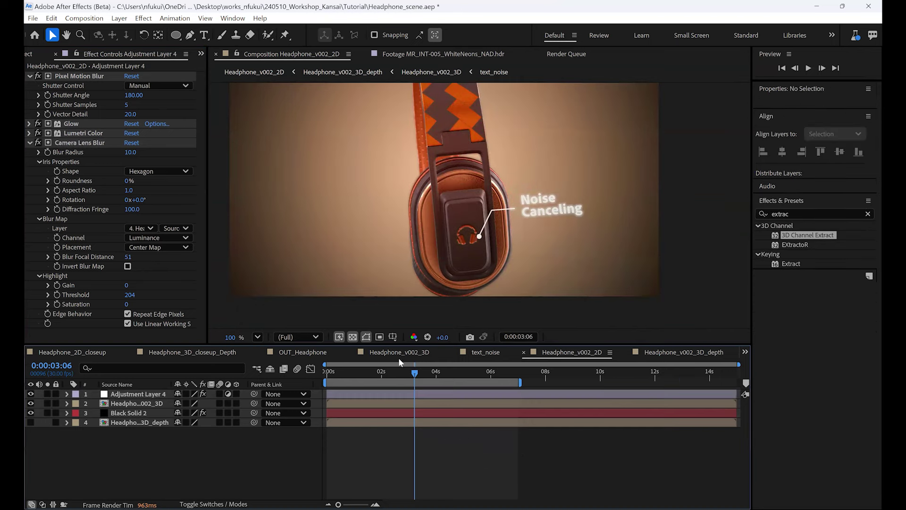
# Step: Examine the depth blur on the headphone and text at several frames from 0:00:00:16 to 0:00:03:22
pyautogui.moveTo(415, 373); pyautogui.dragTo(366, 374)
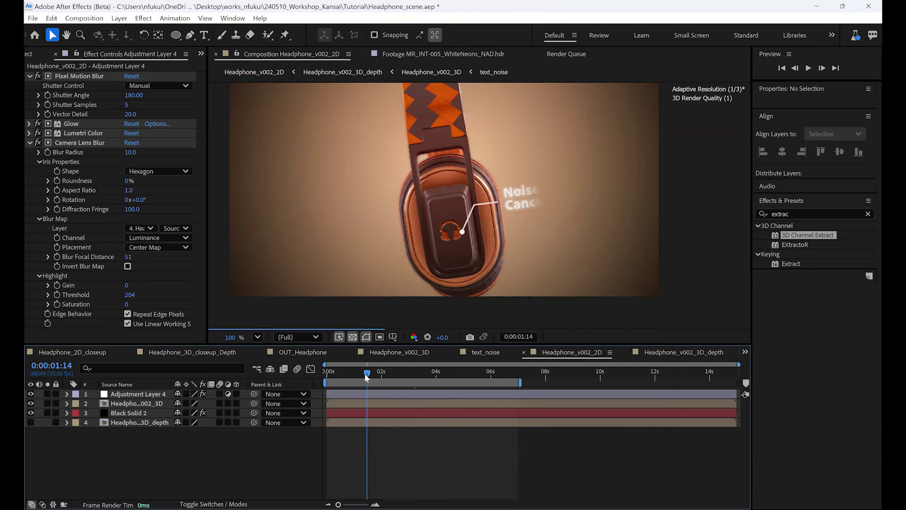
pyautogui.click(341, 370)
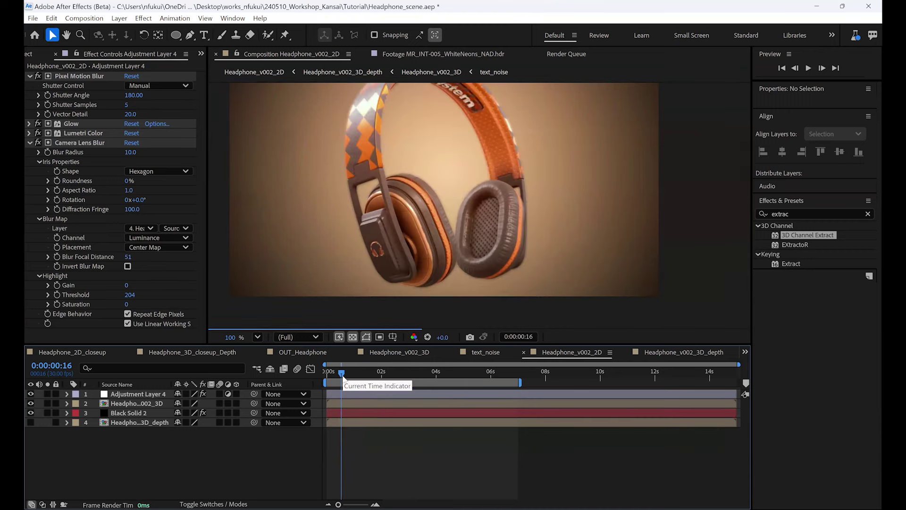
pyautogui.moveTo(344, 373); pyautogui.dragTo(348, 373)
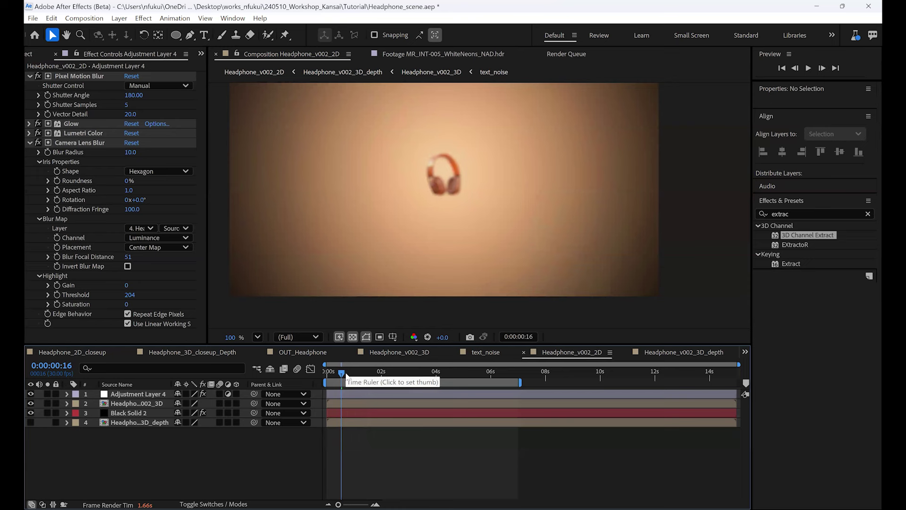
pyautogui.click(380, 371)
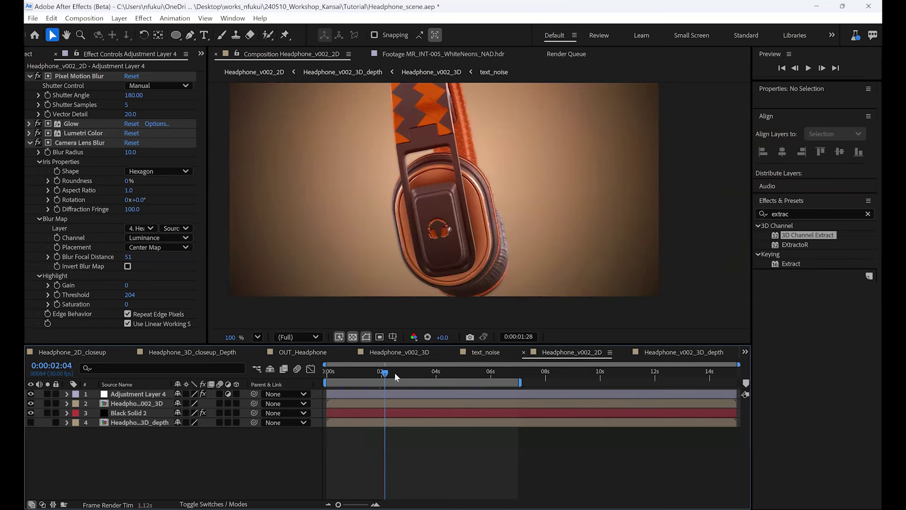
pyautogui.click(394, 372)
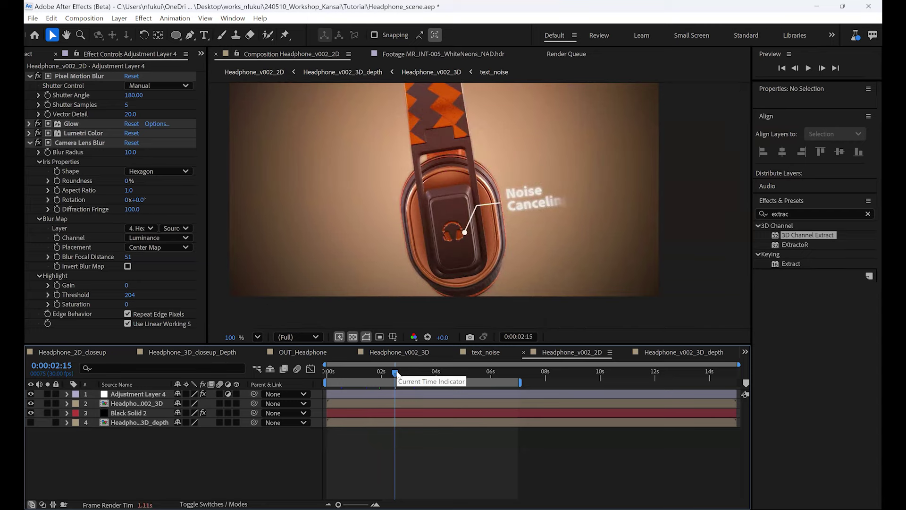
pyautogui.click(405, 372)
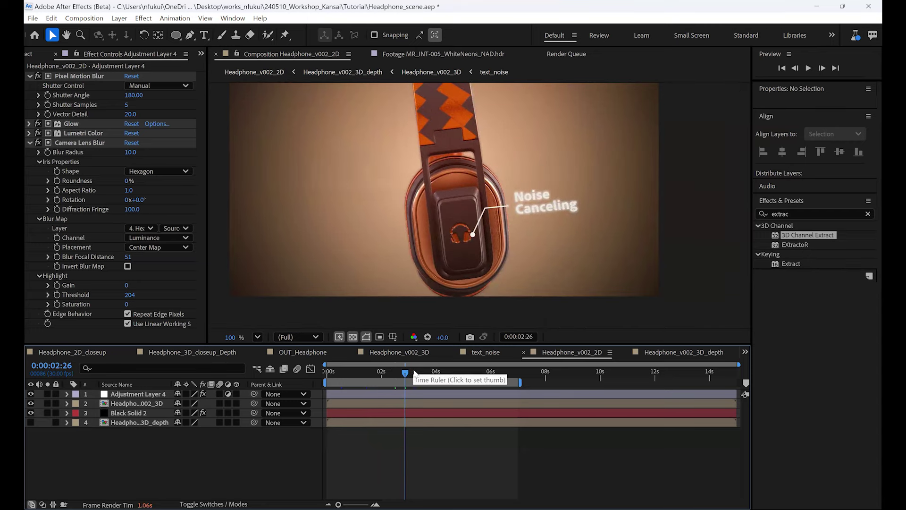
pyautogui.click(418, 372)
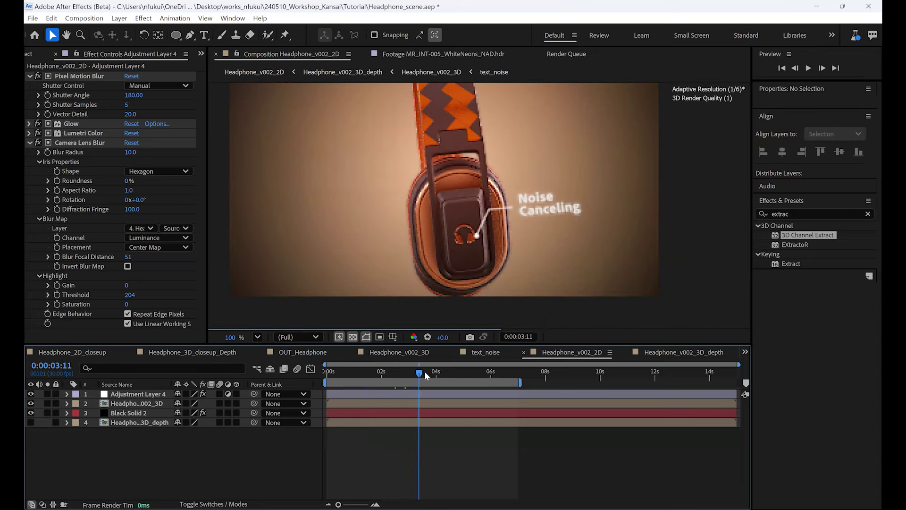
pyautogui.click(429, 371)
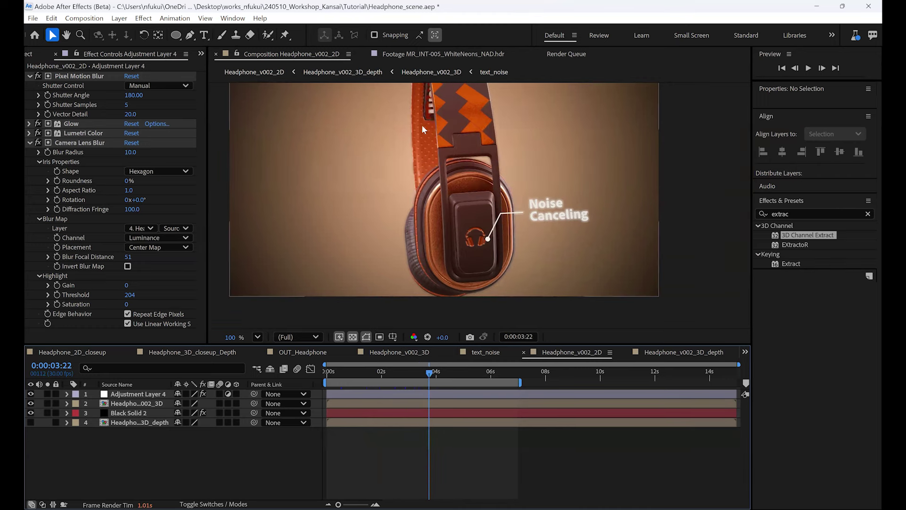
pyautogui.moveTo(422, 148); pyautogui.dragTo(439, 176)
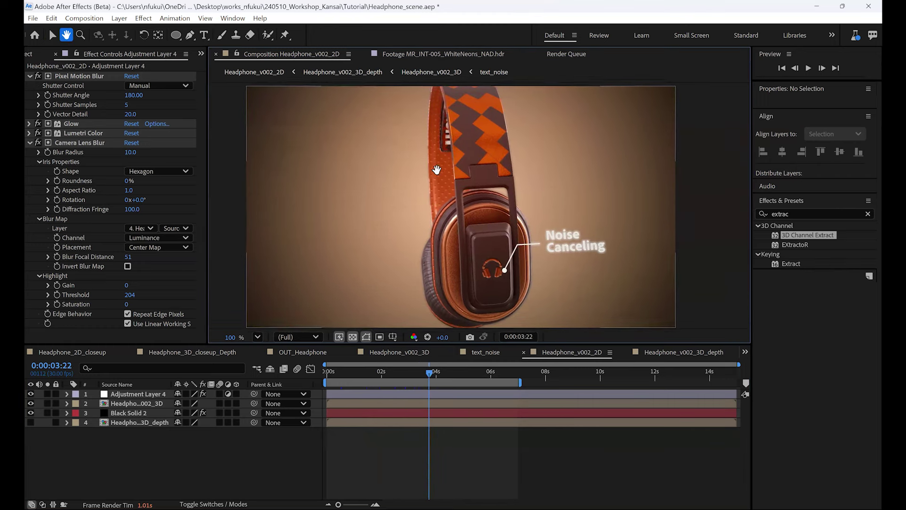
# Step: In Headphone_v002_3D_depth, set 3D Channel Extract's Black Point to 2300 and White Point to 1210, and check the result in Headphone_v002_2D
pyautogui.click(342, 72)
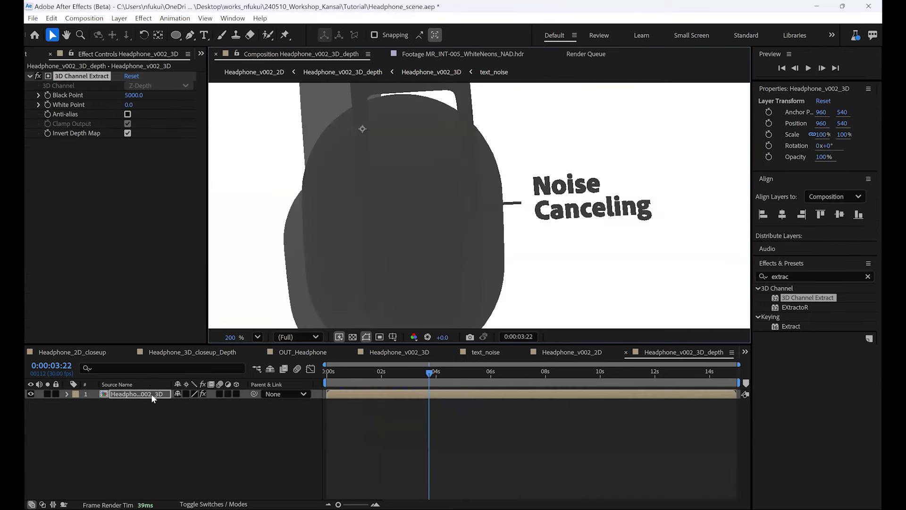
pyautogui.press(',')
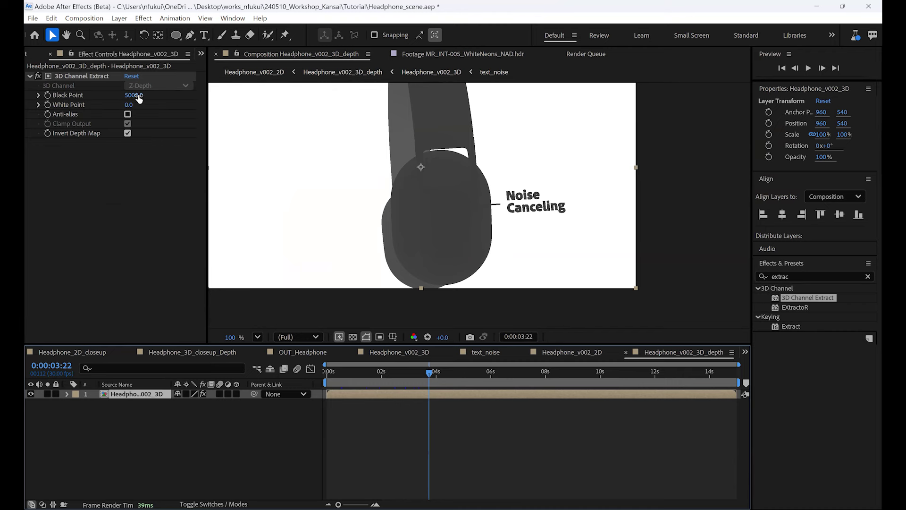
pyautogui.moveTo(139, 98)
pyautogui.mouseDown()
pyautogui.moveTo(125, 97)
pyautogui.moveTo(153, 104)
pyautogui.mouseUp()
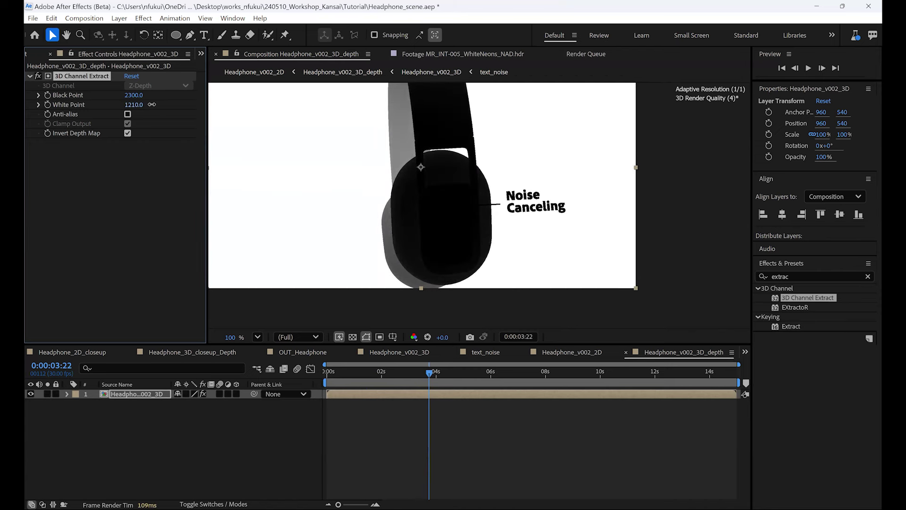
pyautogui.click(275, 74)
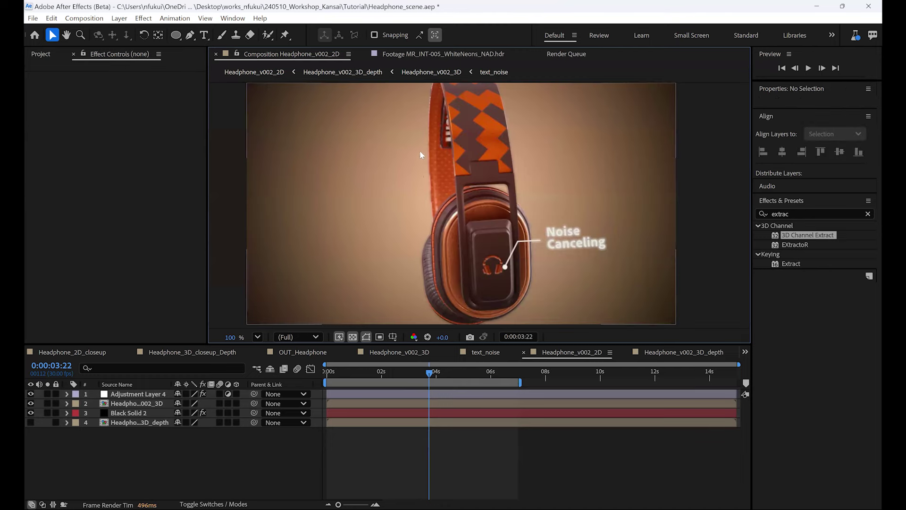
# Step: Raise 3D Channel Extract's White Point further in Headphone_v002_3D_depth and return to Headphone_v002_2D
pyautogui.click(374, 73)
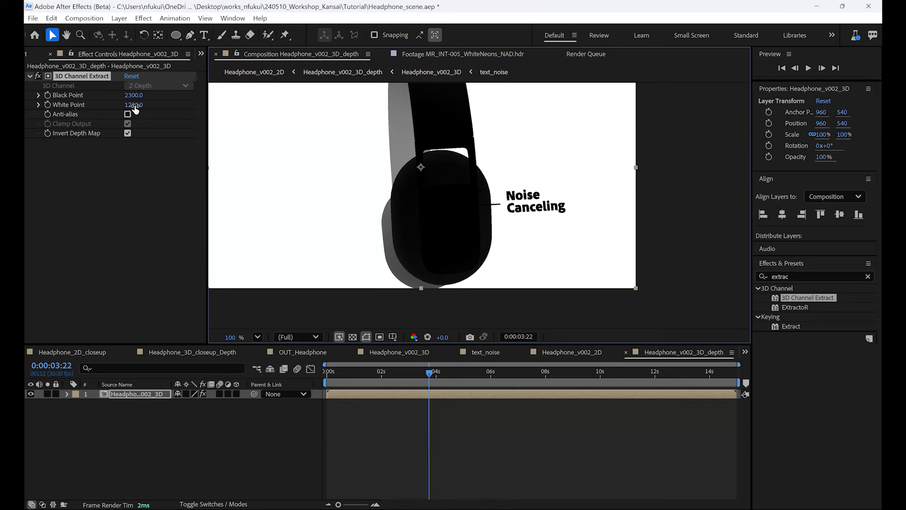
pyautogui.moveTo(133, 105); pyautogui.dragTo(159, 105)
pyautogui.click(276, 71)
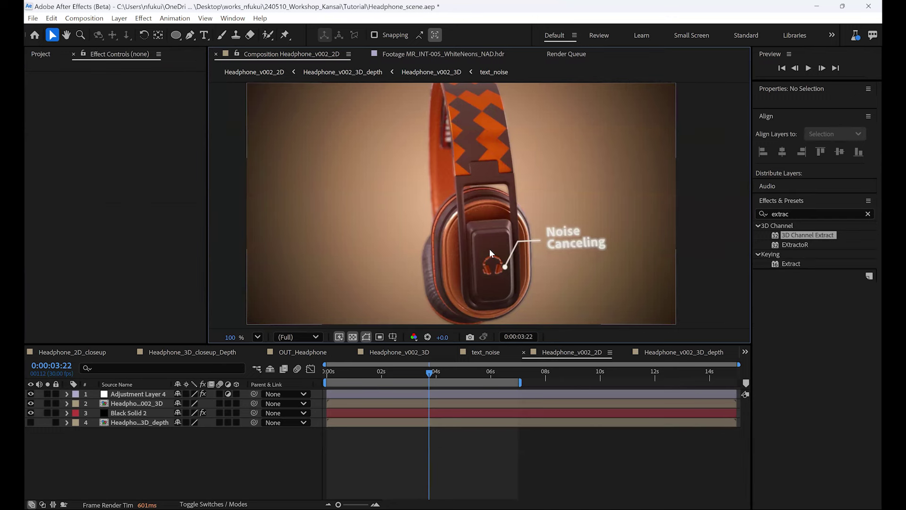
# Step: Set Camera Lens Blur's Blur Focal Distance to 0 on Adjustment Layer 4
pyautogui.press('.')
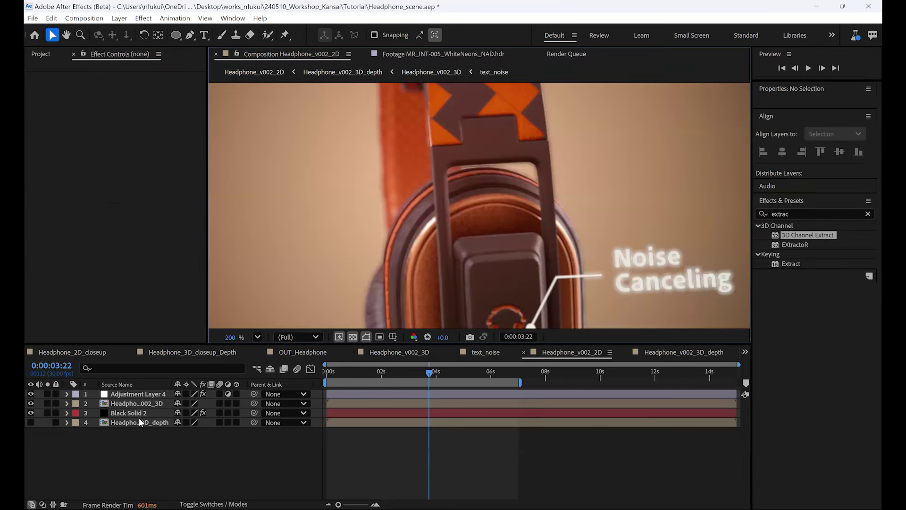
pyautogui.click(141, 393)
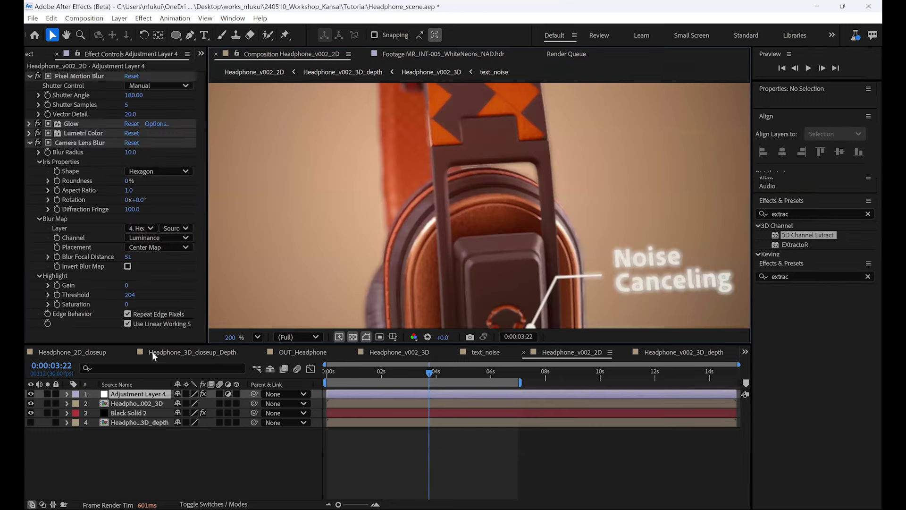
pyautogui.click(127, 258)
pyautogui.write('0')
pyautogui.press('Return')
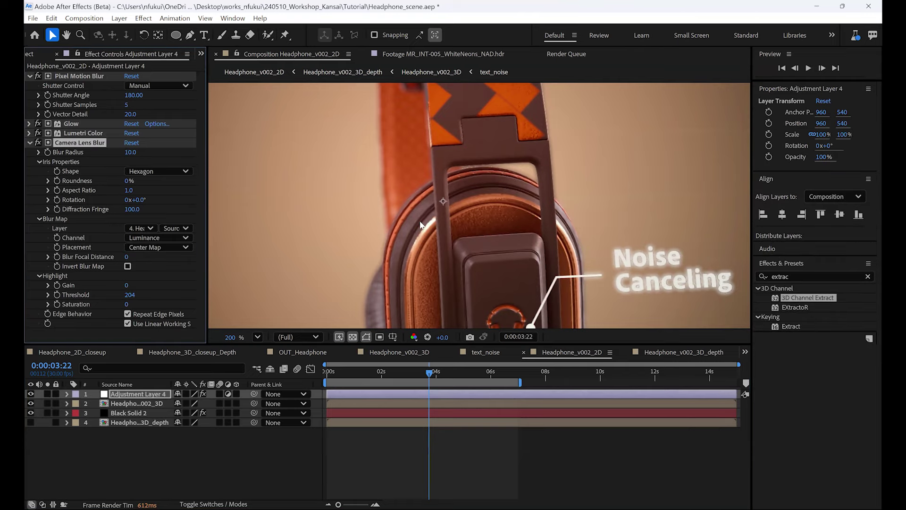
# Step: Examine the depth blur on the headphone and text at several frames between 0:00:01:12 and 0:00:06:07
pyautogui.press(',')
pyautogui.click(417, 372)
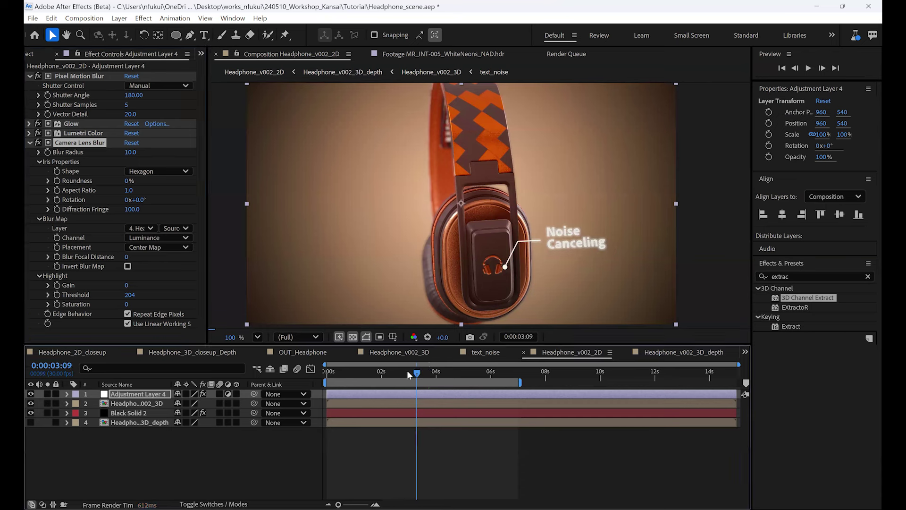
pyautogui.click(397, 372)
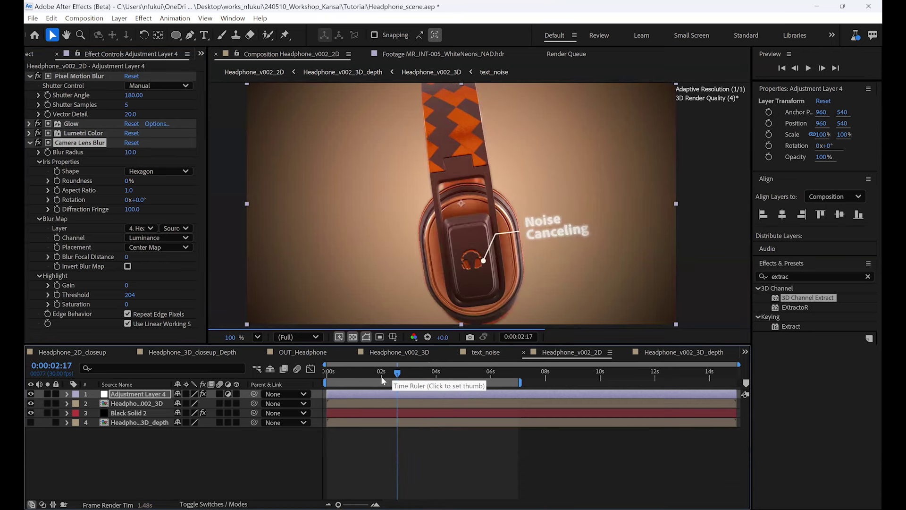
pyautogui.hotkey('shift', 'pageup')
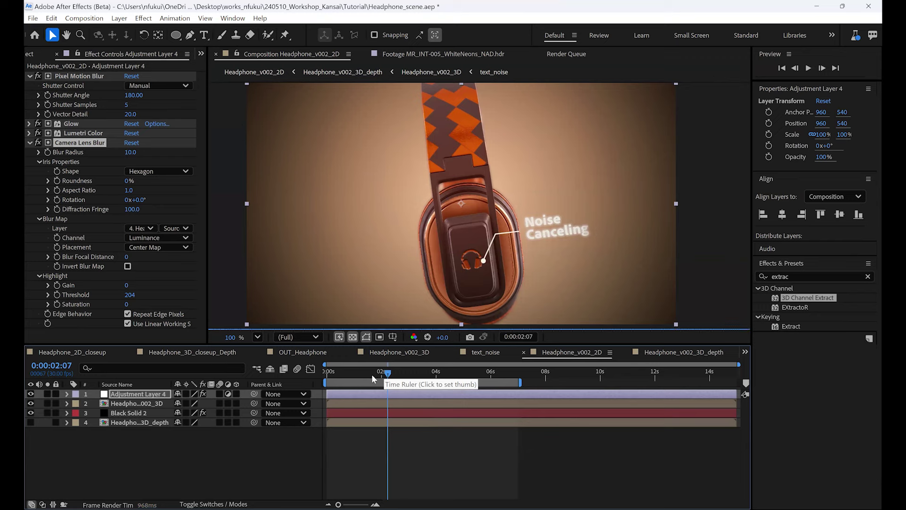
pyautogui.click(376, 374)
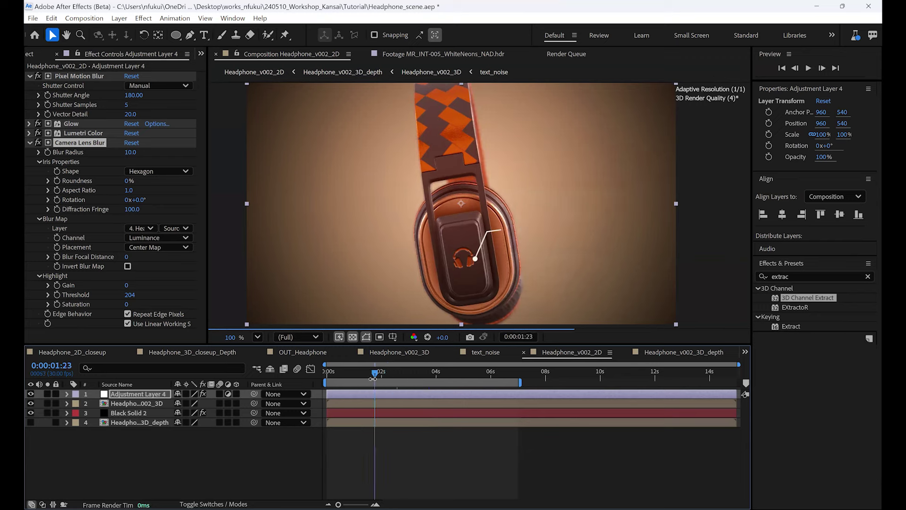
pyautogui.click(363, 374)
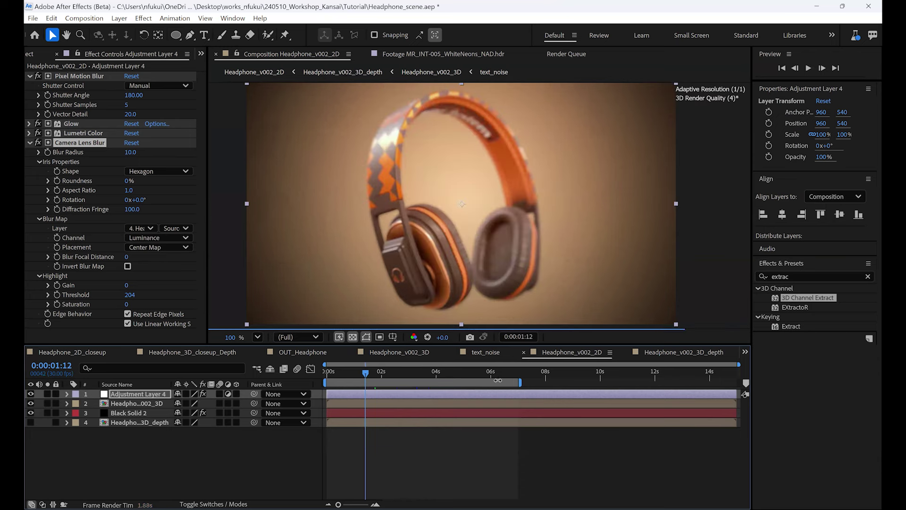
pyautogui.click(497, 374)
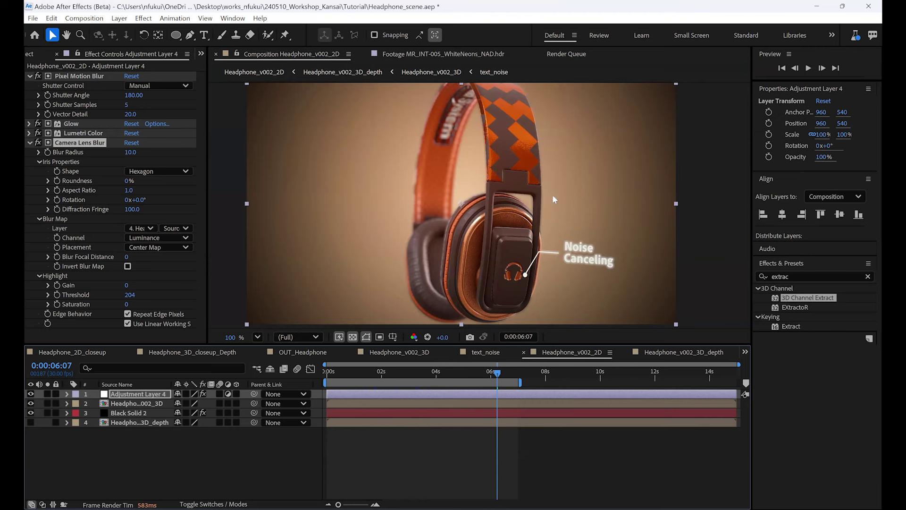
pyautogui.press(',')
pyautogui.press(',')
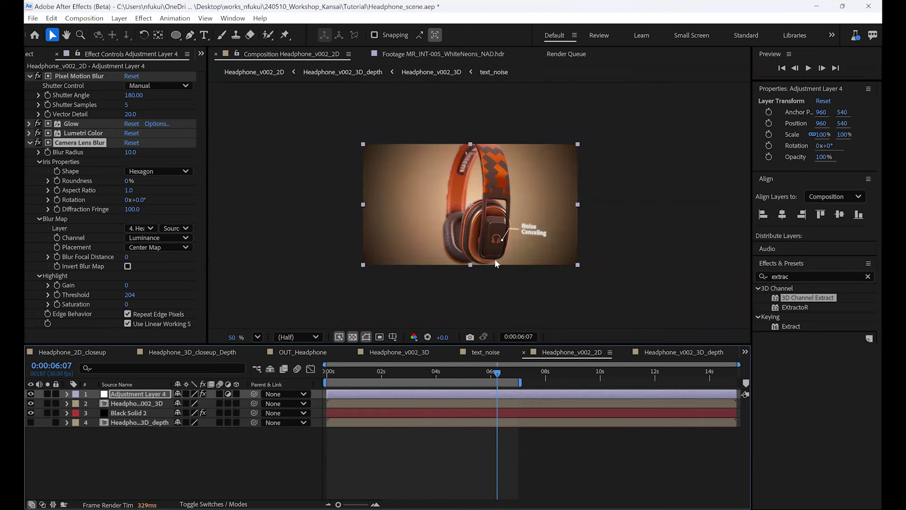
pyautogui.press('.')
pyautogui.press('.')
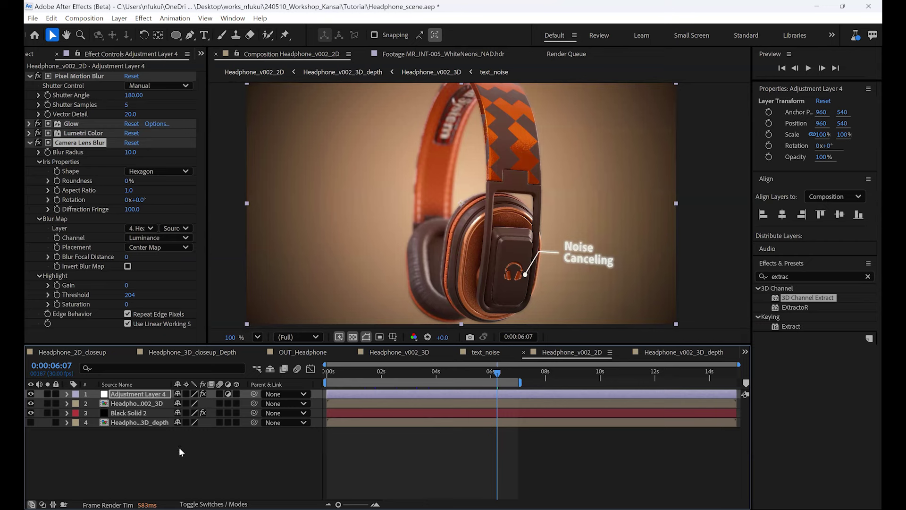
# Step: Add the existing Black Solid 2 from the project's Solids folder as the top layer of Headphone_v002_2D
pyautogui.click(169, 467)
pyautogui.click(34, 54)
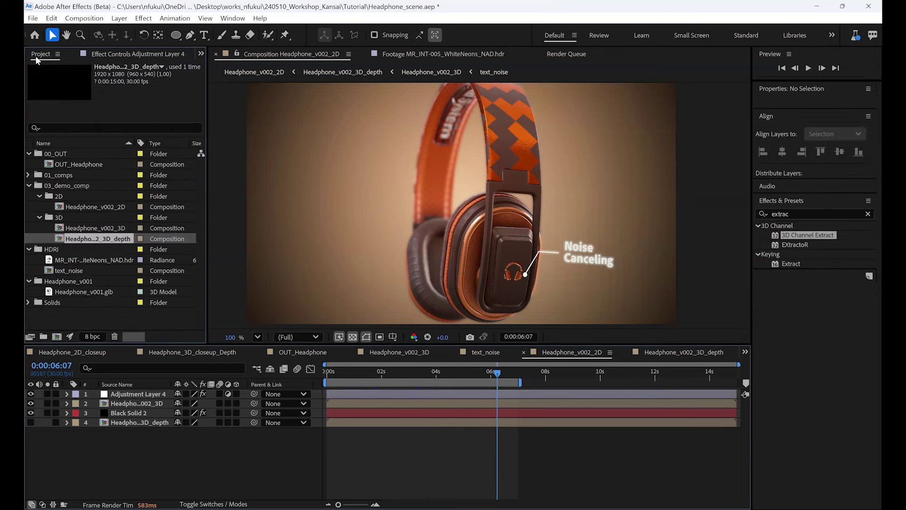
pyautogui.click(28, 302)
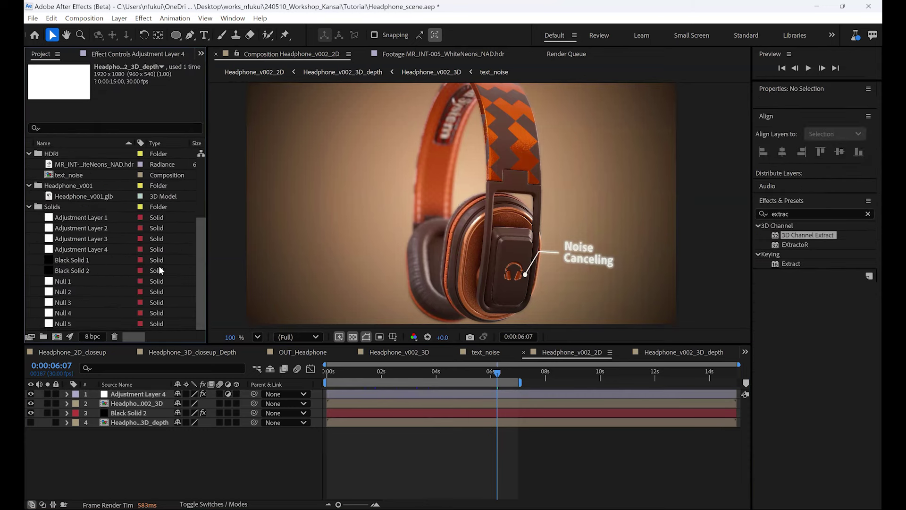
pyautogui.click(85, 260)
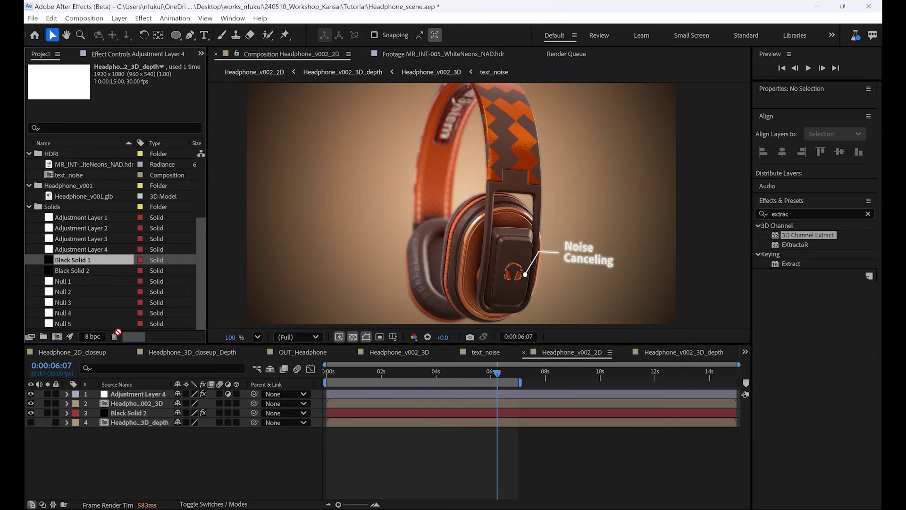
pyautogui.click(143, 395)
pyautogui.hotkey('ctrl', '/')
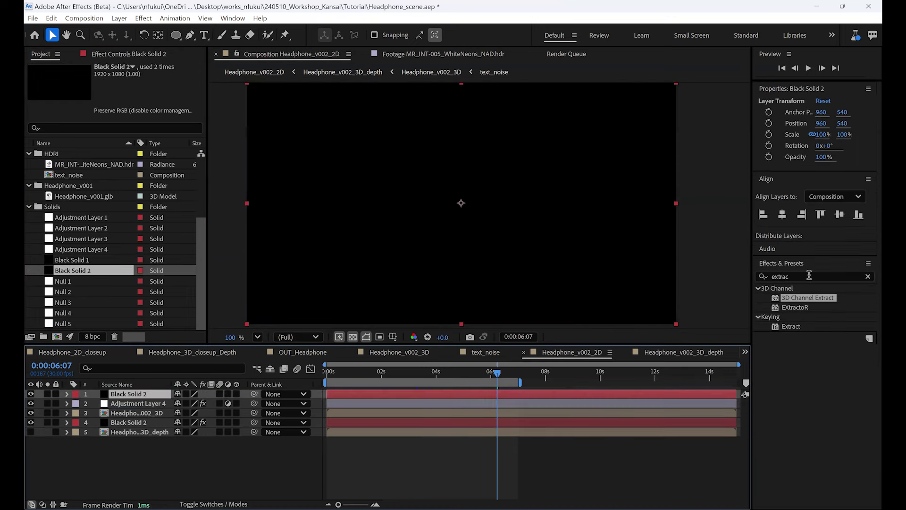
# Step: Find the Noise effect and apply it to the topmost Black Solid 2 layer
pyautogui.click(867, 276)
pyautogui.click(793, 275)
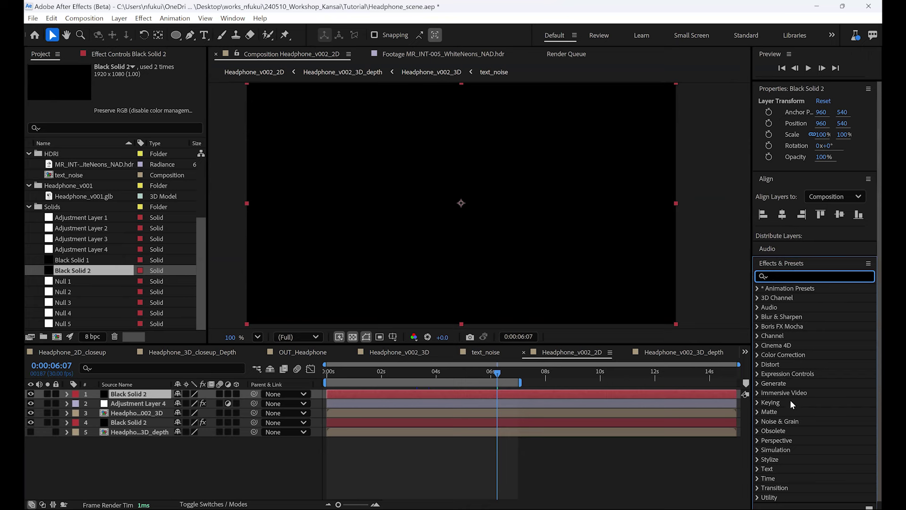
pyautogui.write('noise')
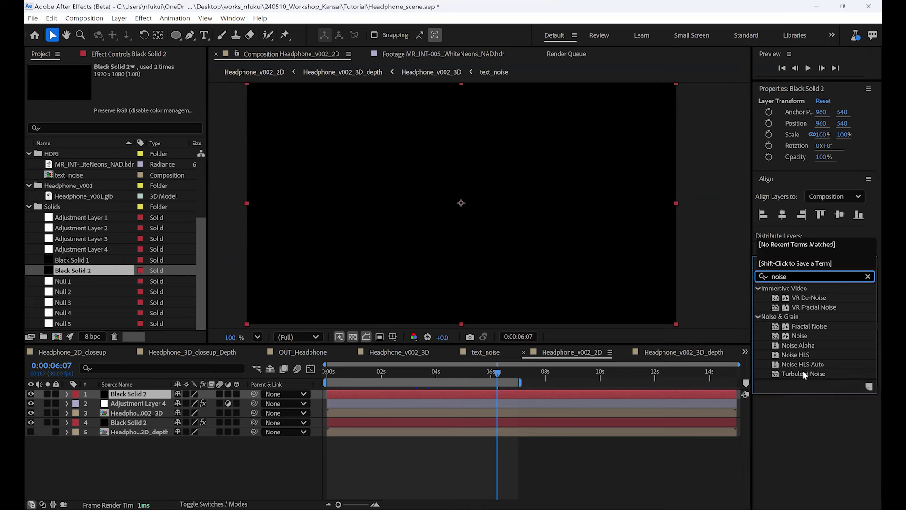
pyautogui.click(799, 336)
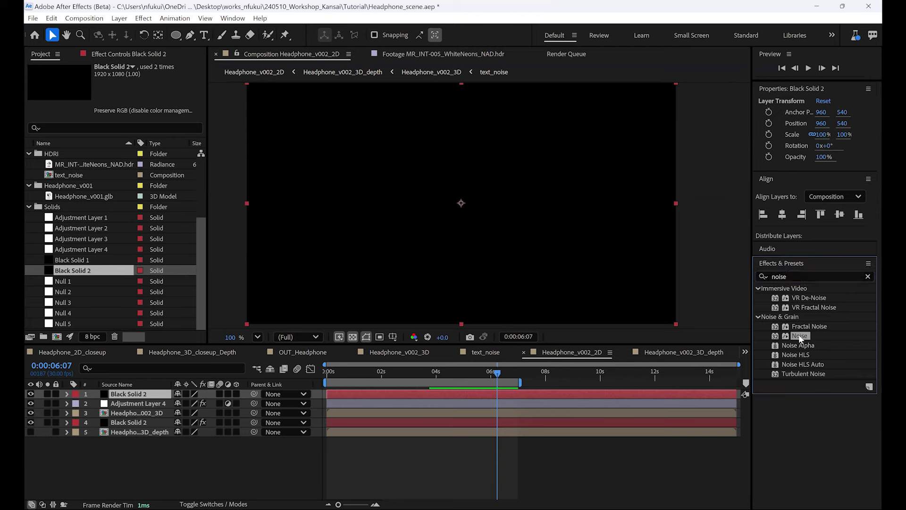
pyautogui.moveTo(135, 401); pyautogui.dragTo(135, 400)
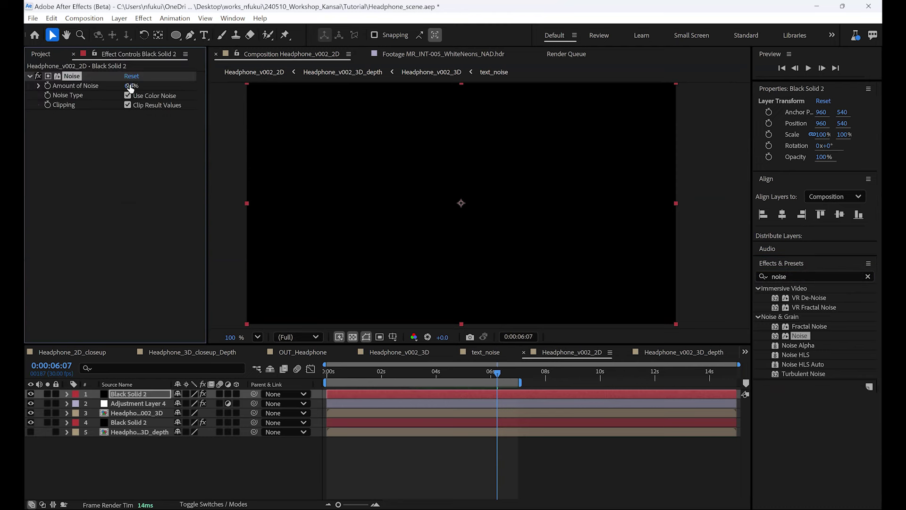
# Step: Set Amount of Noise to 21% on the top black solid and change its blending mode to Add
pyautogui.moveTo(131, 86); pyautogui.dragTo(165, 86)
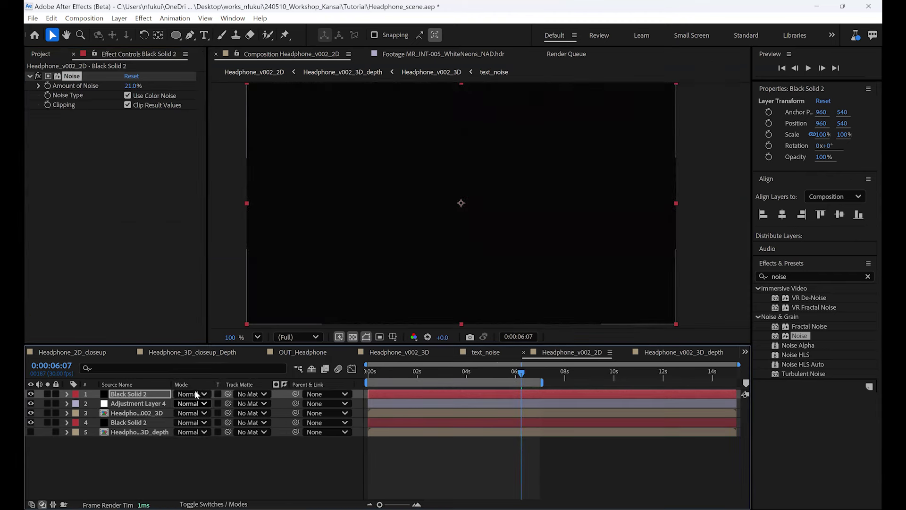
pyautogui.click(194, 392)
pyautogui.click(245, 138)
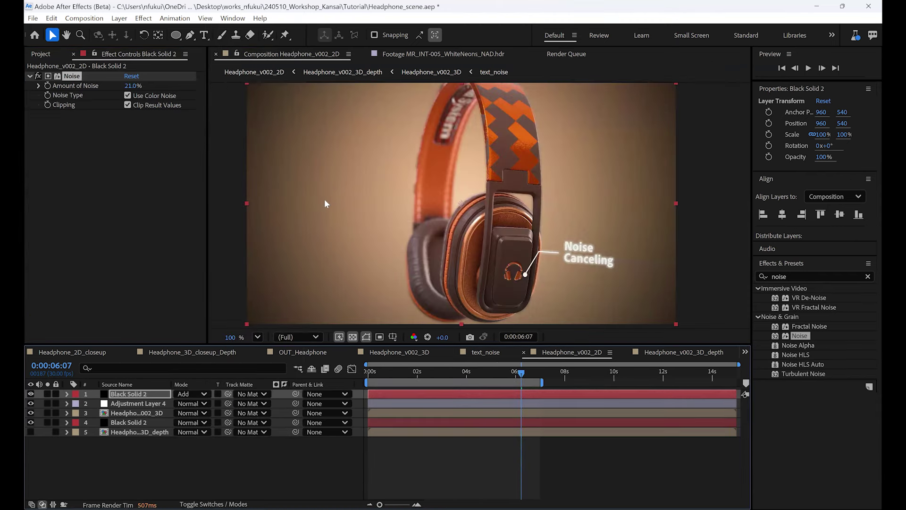
# Step: Set Amount of Noise to 10% on the top black solid, check the grain up close, and deselect the layer
pyautogui.press('.')
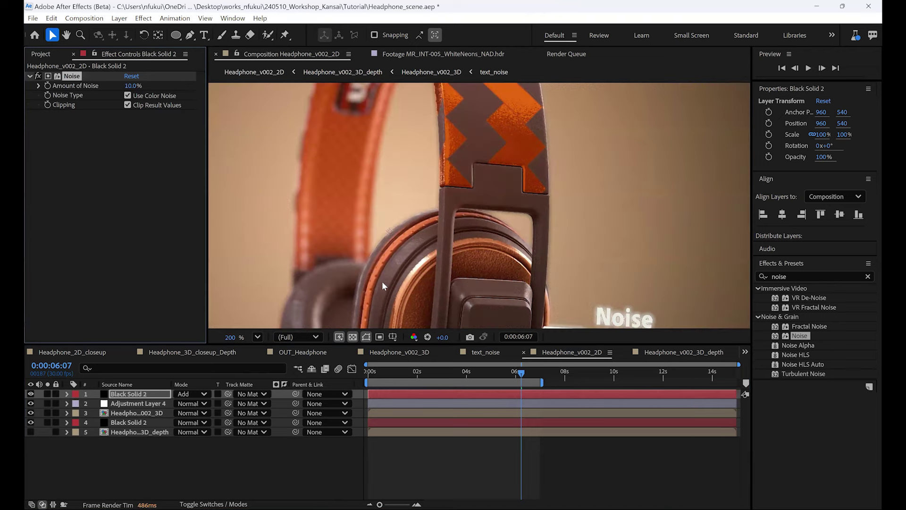
pyautogui.scroll(-1, 383, 286)
pyautogui.press('space')
pyautogui.moveTo(414, 257); pyautogui.dragTo(443, 241)
pyautogui.click(435, 459)
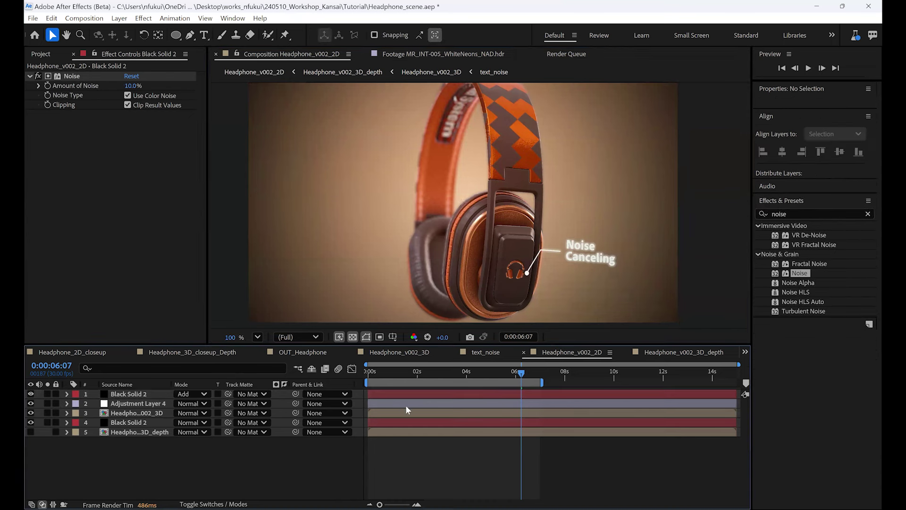
# Step: Preview the graded animation at Third resolution, and inspect the frames up to 0:00:04:07
pyautogui.moveTo(380, 373); pyautogui.dragTo(387, 372)
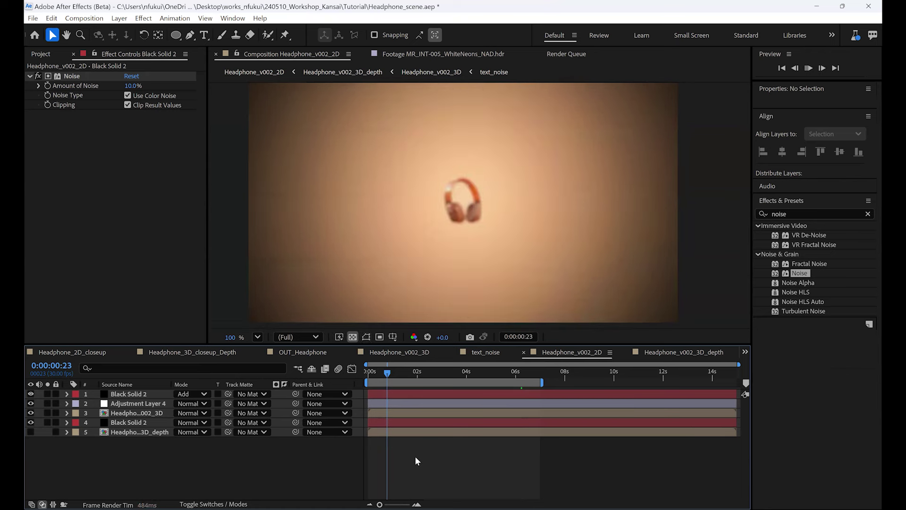
pyautogui.press('space')
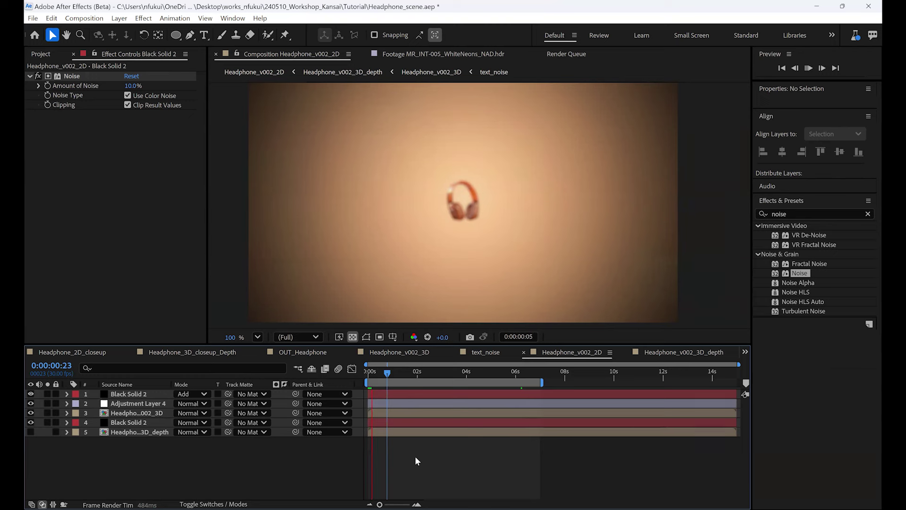
pyautogui.click(302, 336)
pyautogui.click(302, 393)
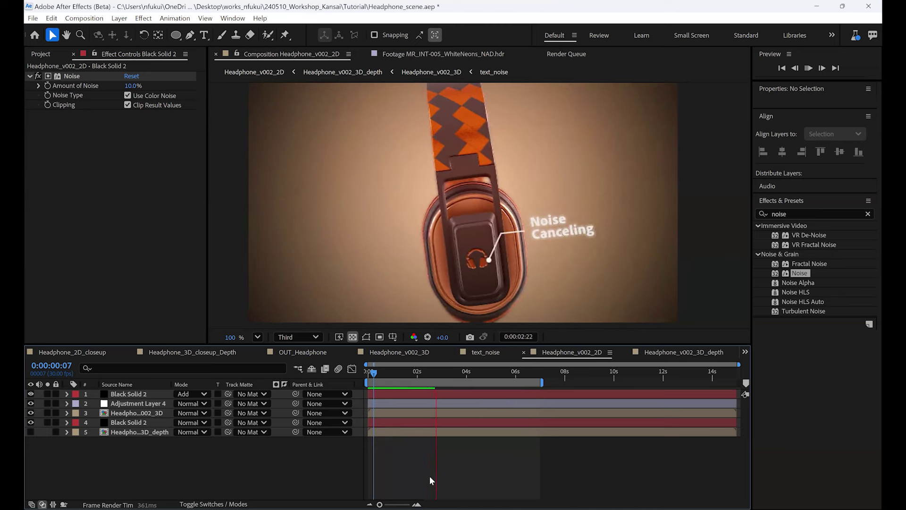
pyautogui.press('space')
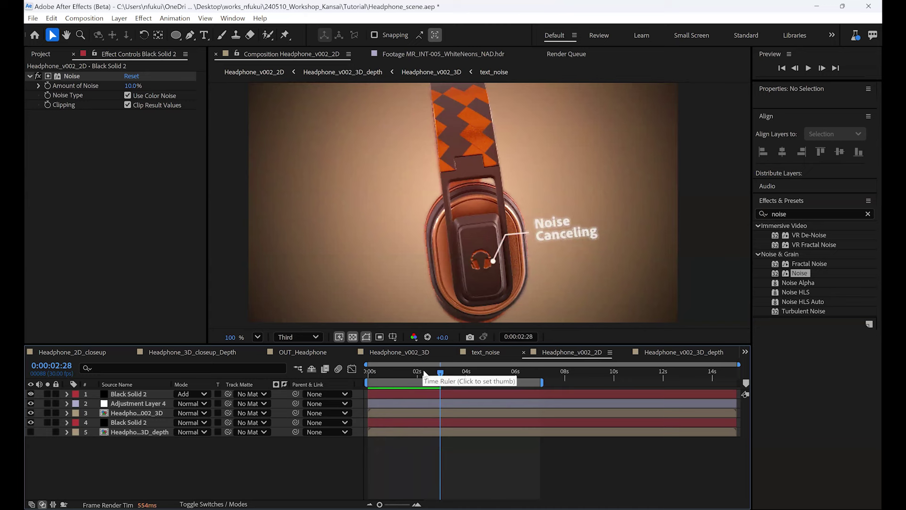
pyautogui.moveTo(424, 373); pyautogui.dragTo(472, 377)
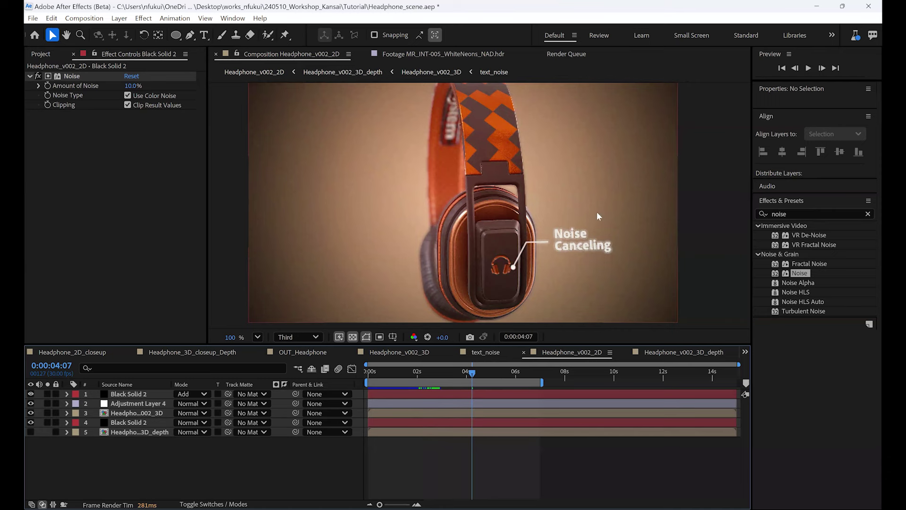
# Step: Open the Headphone_v002_3D composition, show only the Rotation_ctrl keyframes among the top layers, and go to 0:00:04:00
pyautogui.doubleClick(153, 413)
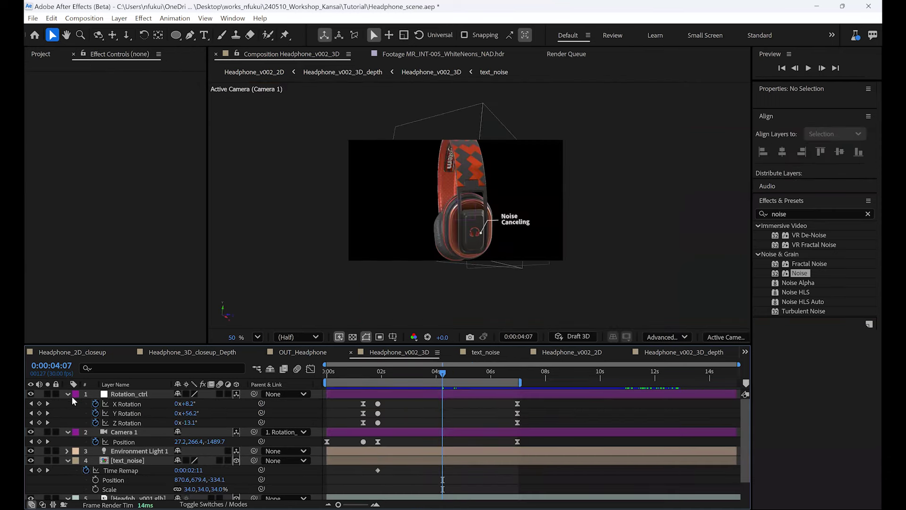
pyautogui.click(68, 394)
pyautogui.click(68, 403)
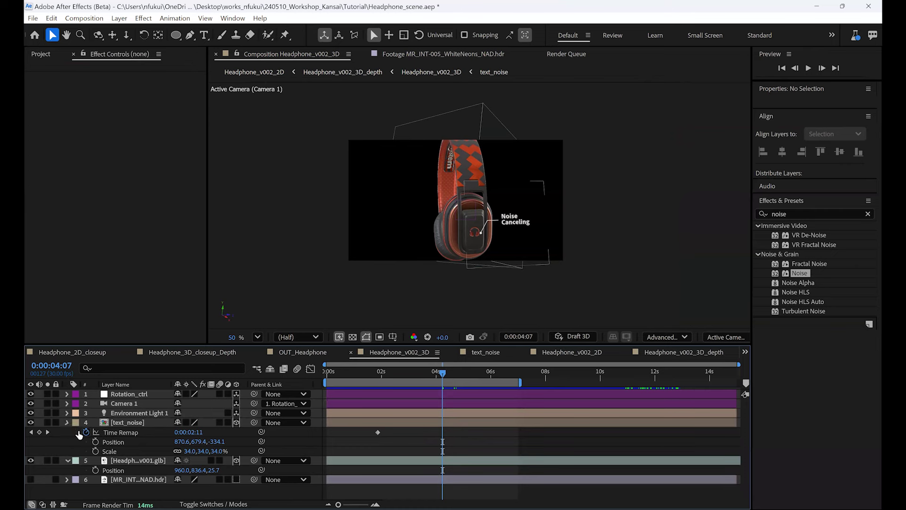
pyautogui.click(145, 394)
pyautogui.press('u')
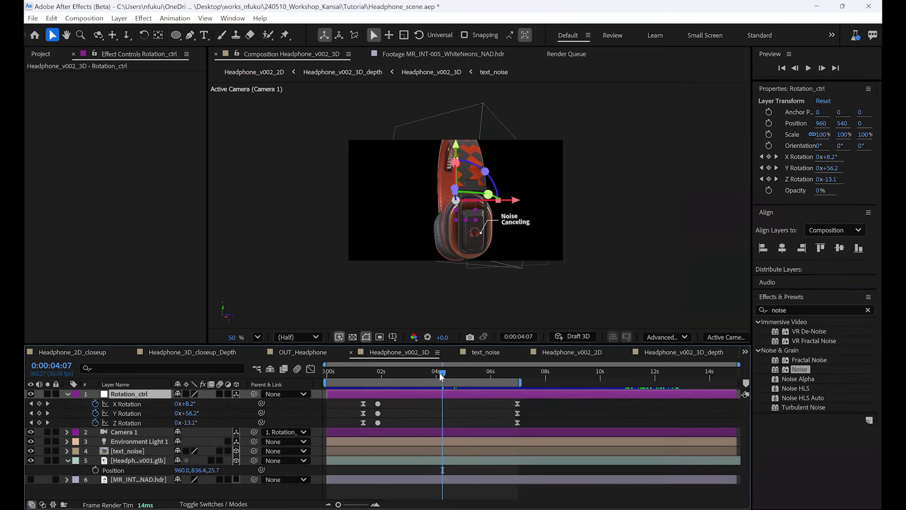
pyautogui.moveTo(395, 370); pyautogui.dragTo(437, 376)
pyautogui.scroll(2, 467, 288)
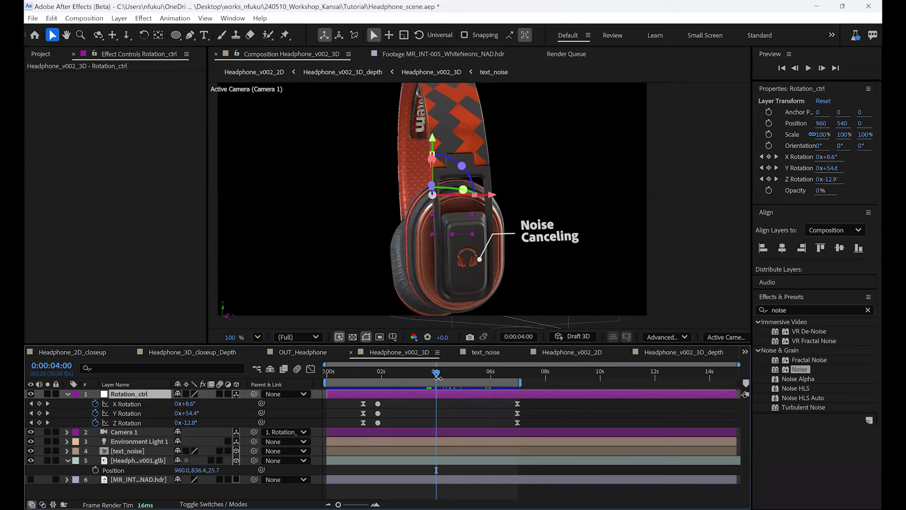
# Step: Add a new white Point light at 100% intensity to the Headphone_v002_3D composition
pyautogui.rightClick(71, 413)
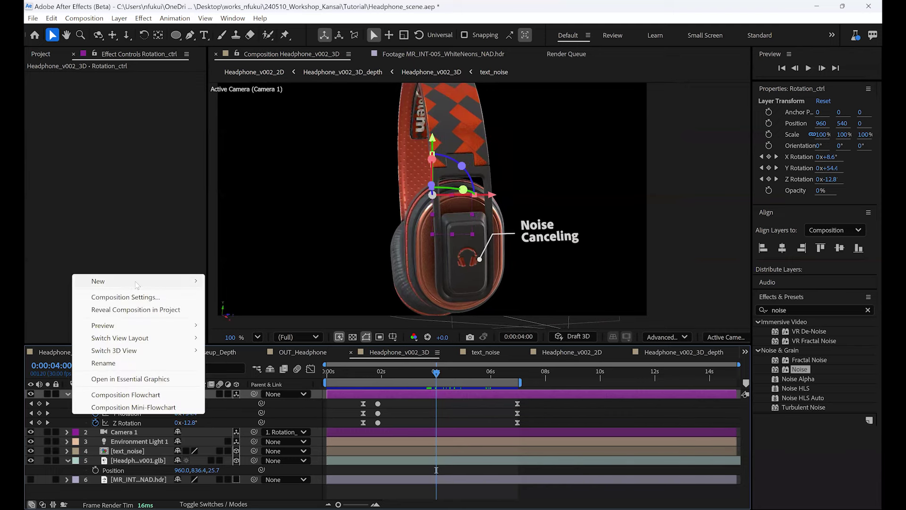
pyautogui.moveTo(136, 284)
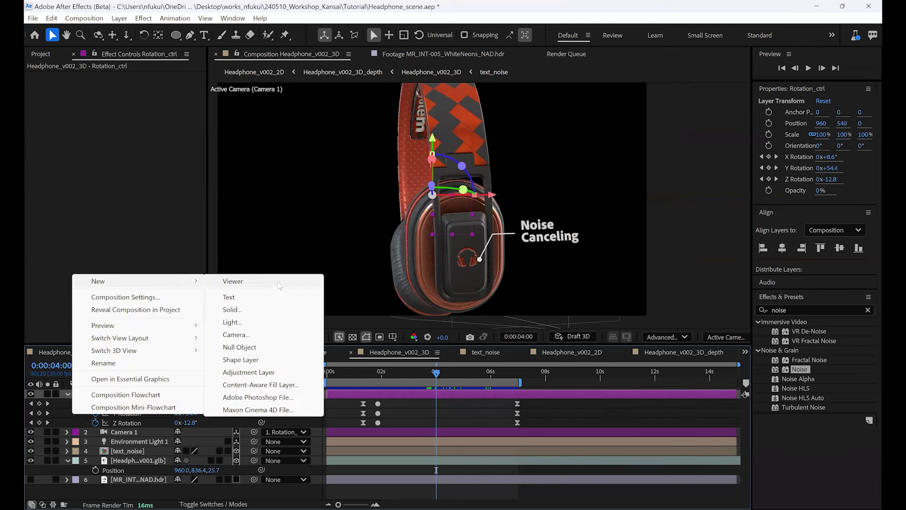
pyautogui.click(261, 324)
pyautogui.click(466, 149)
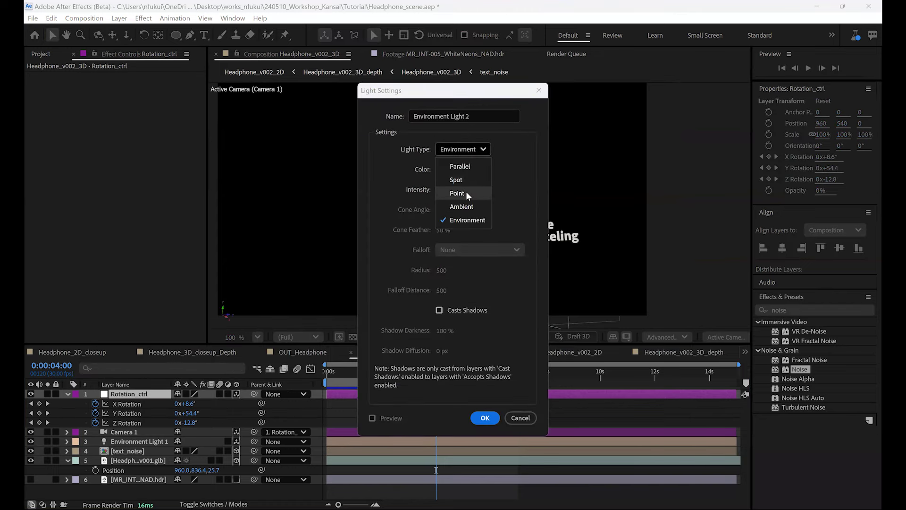
pyautogui.click(457, 193)
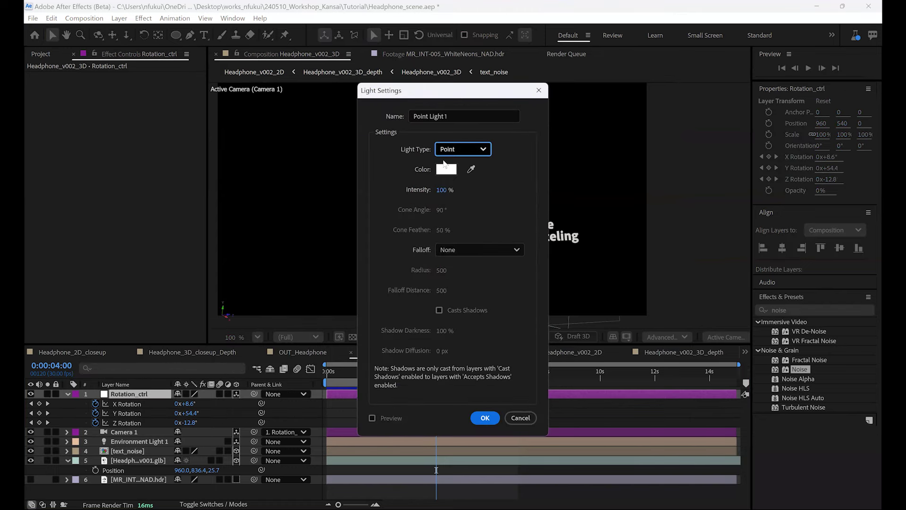
pyautogui.click(486, 417)
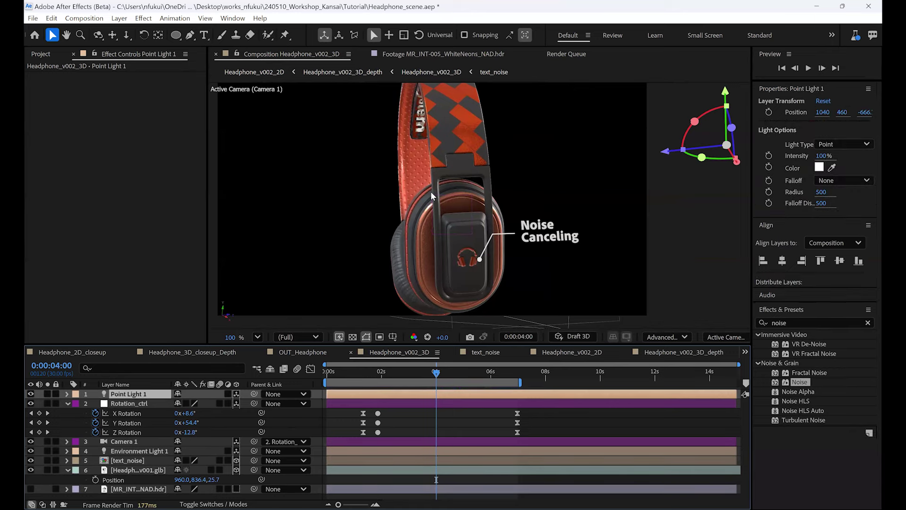
# Step: In the Top view, move the point light behind and beside the headphone, to about X -252 and Z 787
pyautogui.click(712, 337)
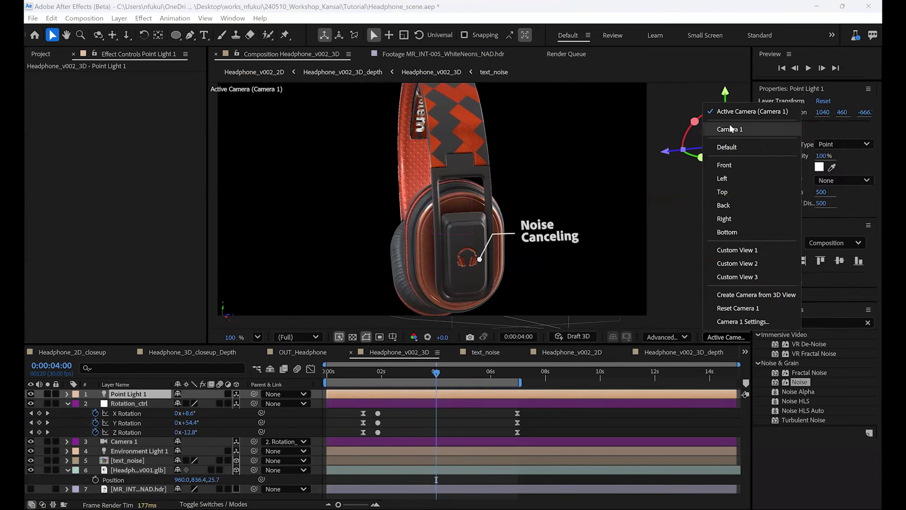
pyautogui.click(723, 192)
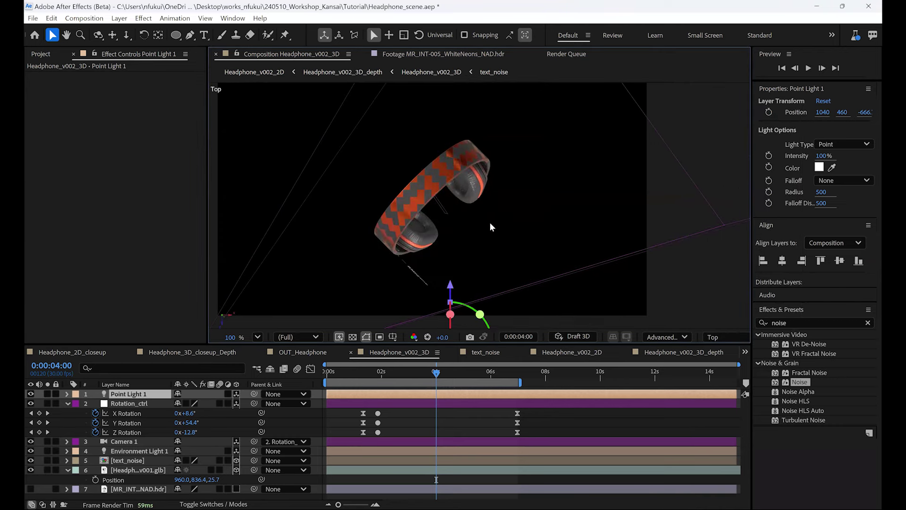
pyautogui.press(',')
pyautogui.press(',')
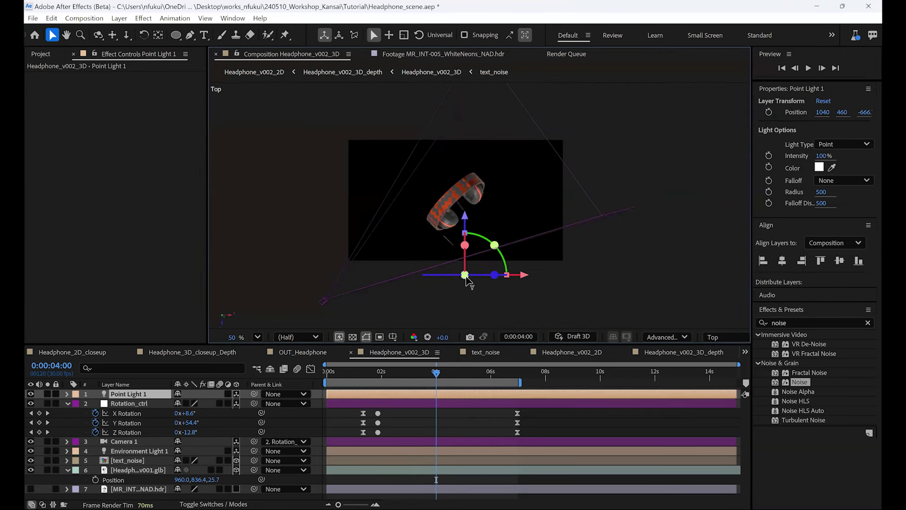
pyautogui.moveTo(526, 278); pyautogui.dragTo(439, 278)
pyautogui.moveTo(380, 215); pyautogui.dragTo(396, 103)
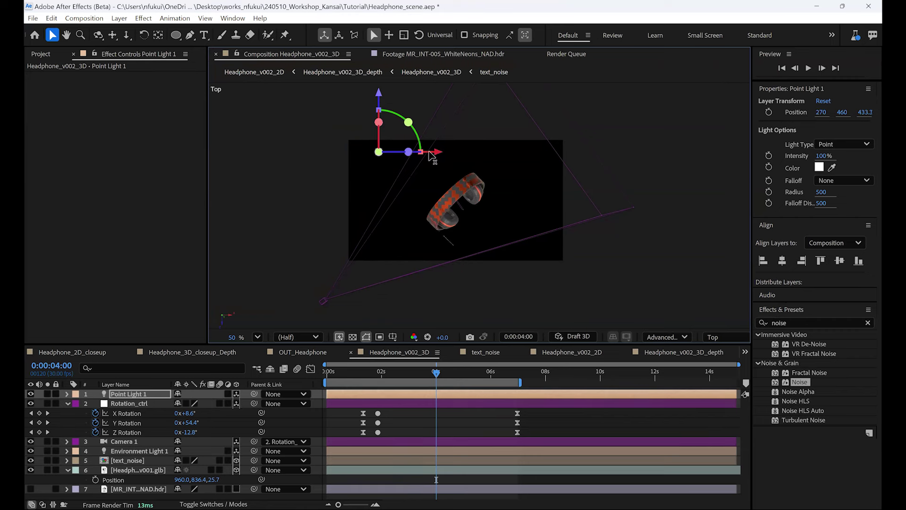
pyautogui.moveTo(417, 151); pyautogui.dragTo(357, 151)
pyautogui.moveTo(314, 106); pyautogui.dragTo(324, 64)
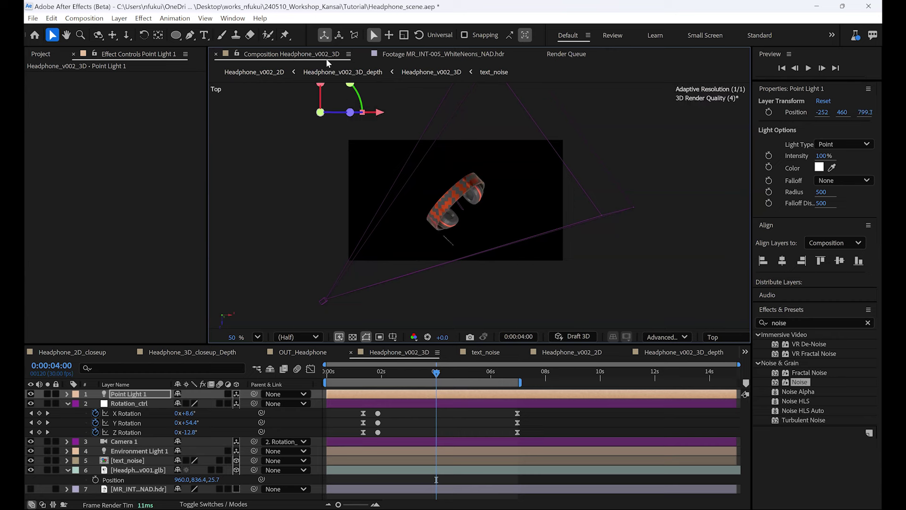
# Step: In the Front view, lower the point light to about Y 744 and keyframe its Position at 0:00:04:00
pyautogui.click(722, 337)
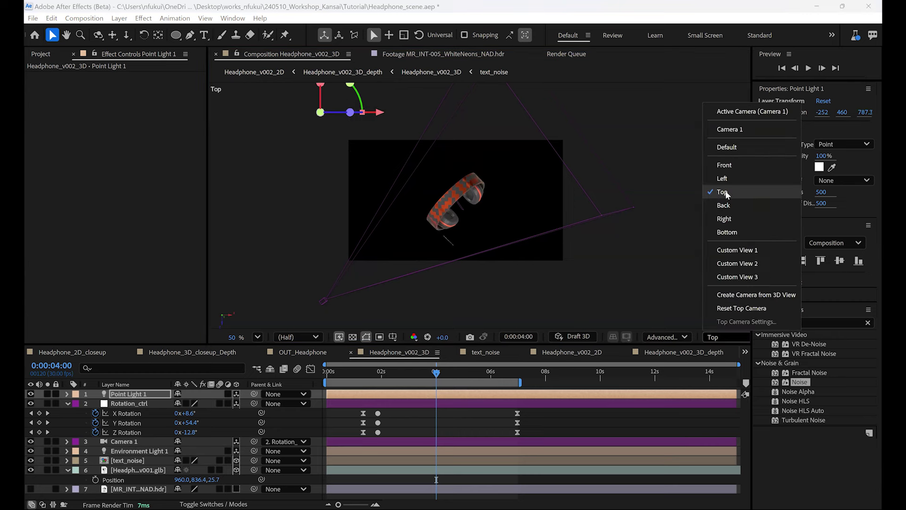
pyautogui.click(729, 164)
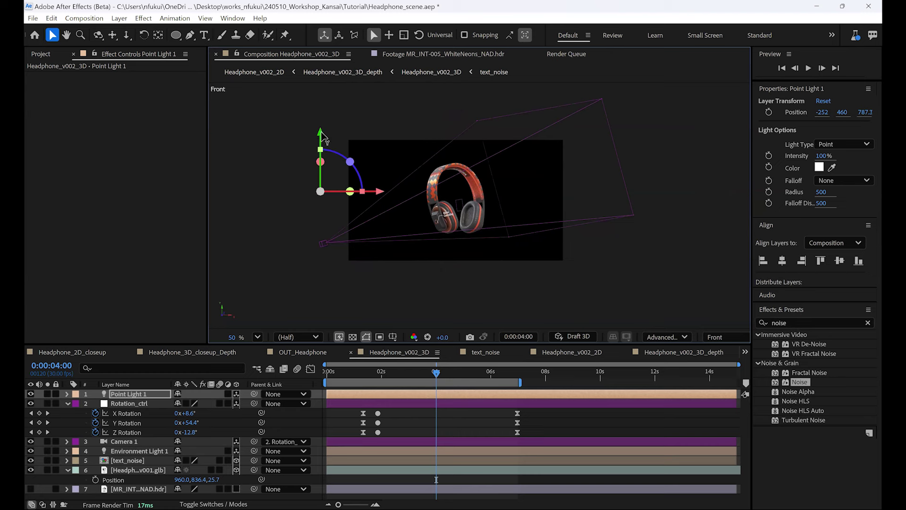
pyautogui.moveTo(321, 135); pyautogui.dragTo(324, 173)
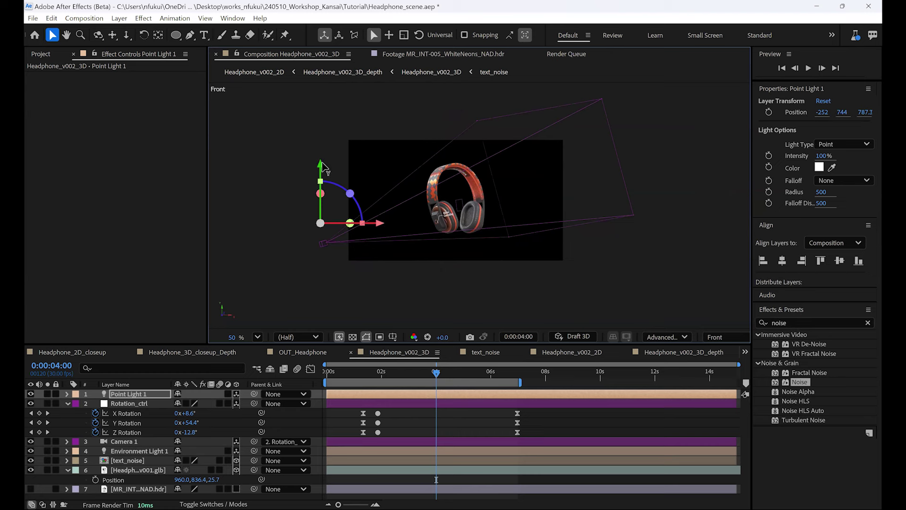
pyautogui.click(141, 394)
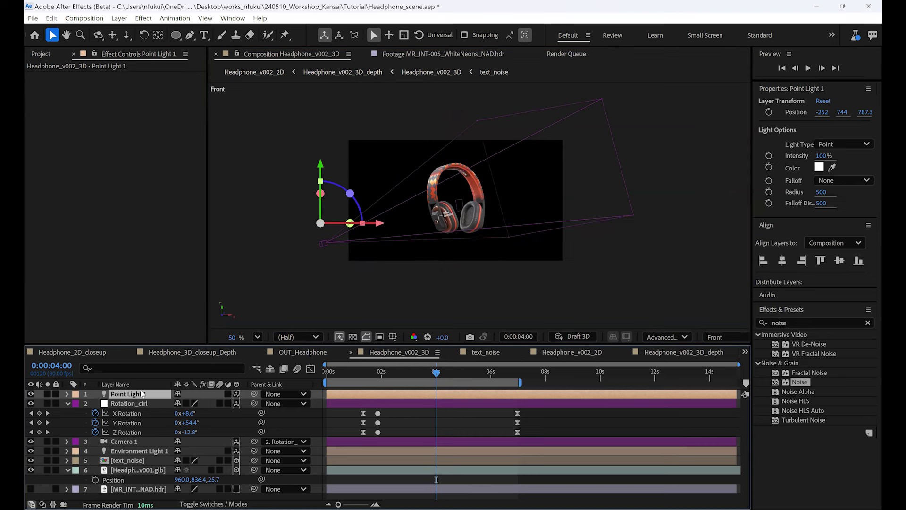
pyautogui.press('p')
pyautogui.click(95, 403)
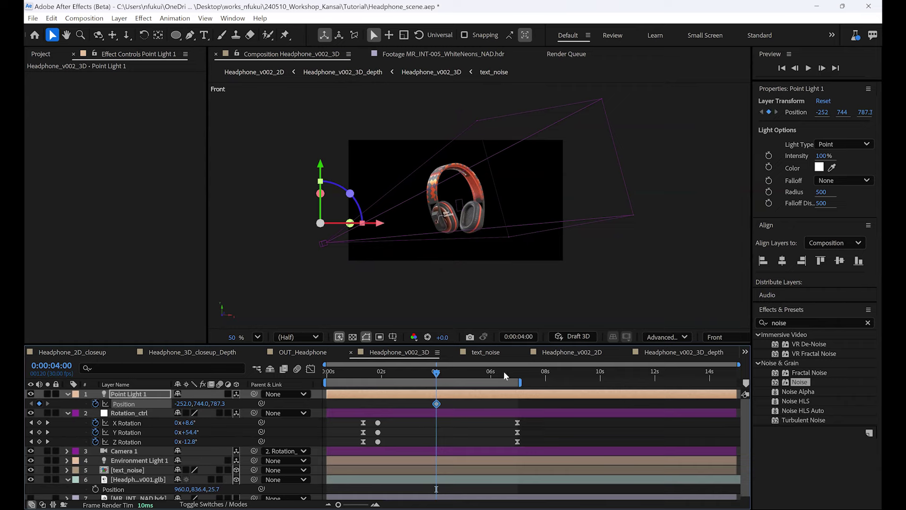
# Step: At 0:00:06:00, move the point light across to the headphone's front side in the Top view, to about X 1588 and Z -1131
pyautogui.click(491, 373)
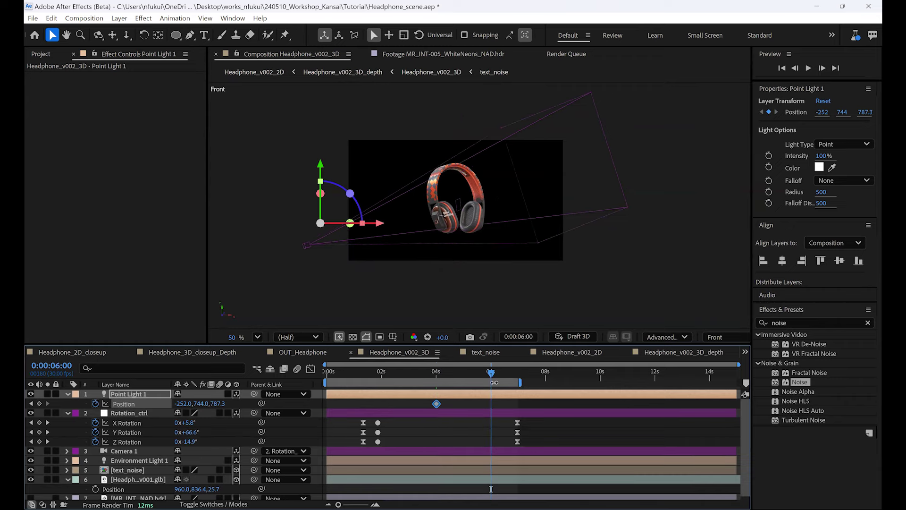
pyautogui.click(728, 336)
pyautogui.click(737, 191)
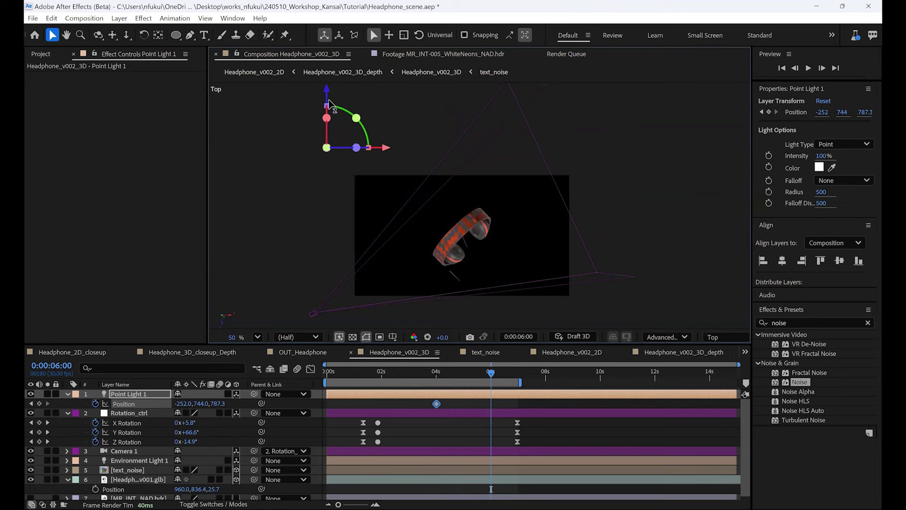
pyautogui.moveTo(334, 97); pyautogui.dragTo(334, 271)
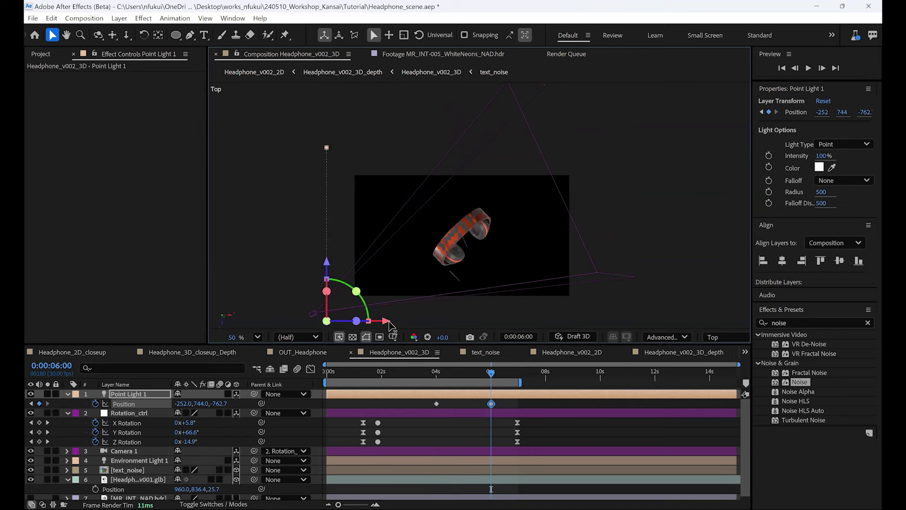
pyautogui.moveTo(384, 321); pyautogui.dragTo(548, 322)
pyautogui.press('f')
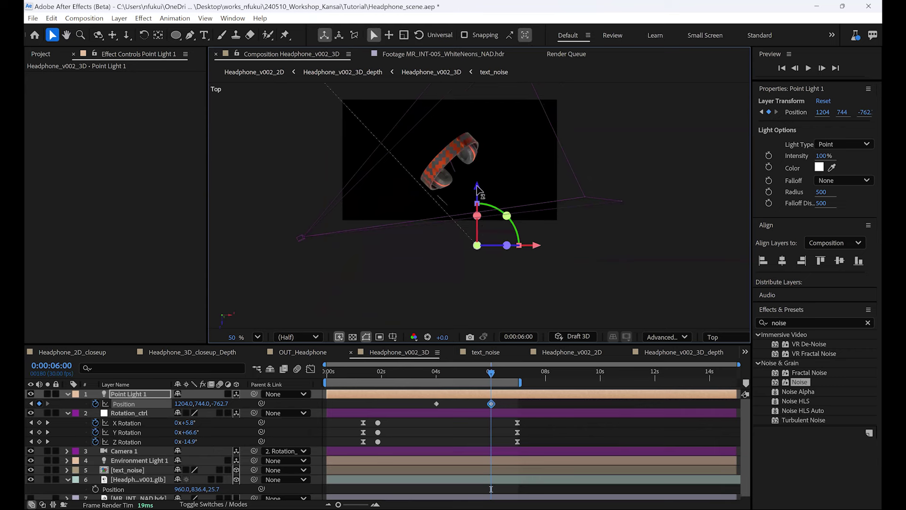
pyautogui.moveTo(485, 232); pyautogui.dragTo(485, 273)
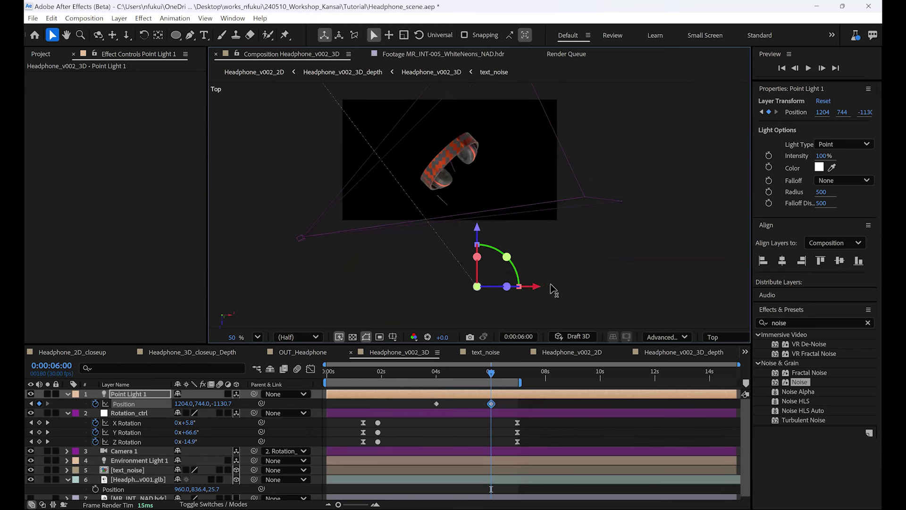
pyautogui.moveTo(550, 287); pyautogui.dragTo(594, 286)
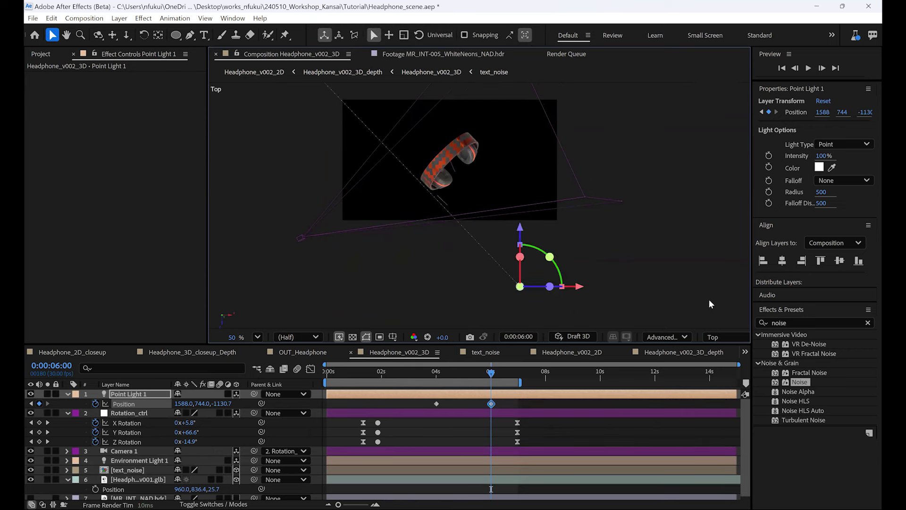
# Step: In the Front view, raise the point light to about Y 622 at 0:00:06:00
pyautogui.click(722, 337)
pyautogui.click(727, 169)
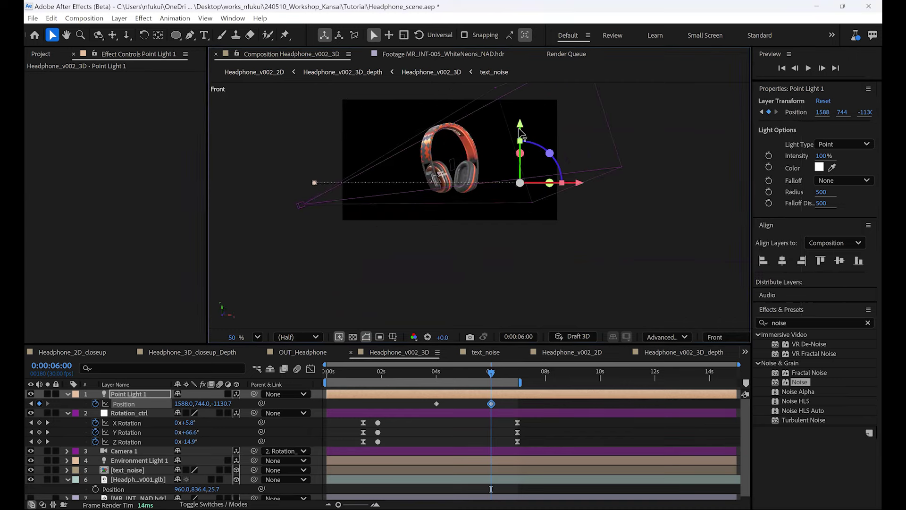
pyautogui.moveTo(521, 118); pyautogui.dragTo(523, 114)
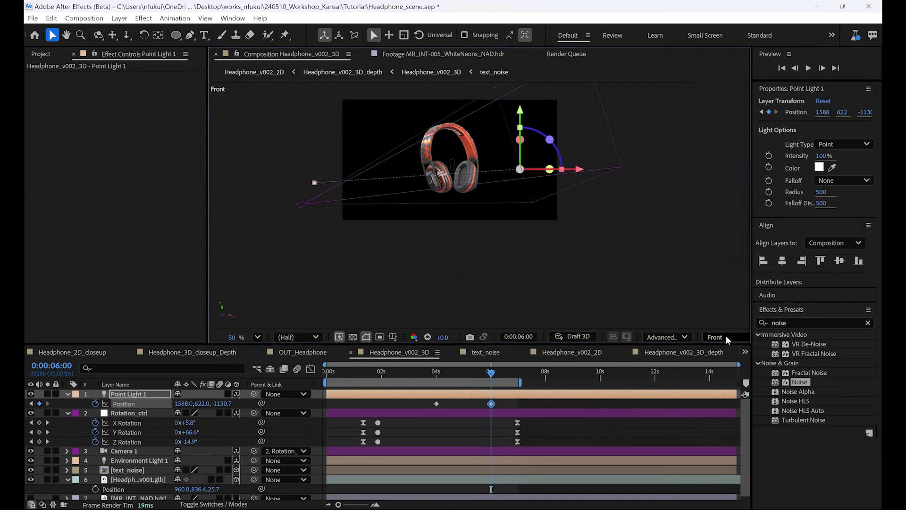
# Step: Check through Active Camera (Camera 1) how the moving light sweeps over the headphone up to 0:00:06:00
pyautogui.click(727, 337)
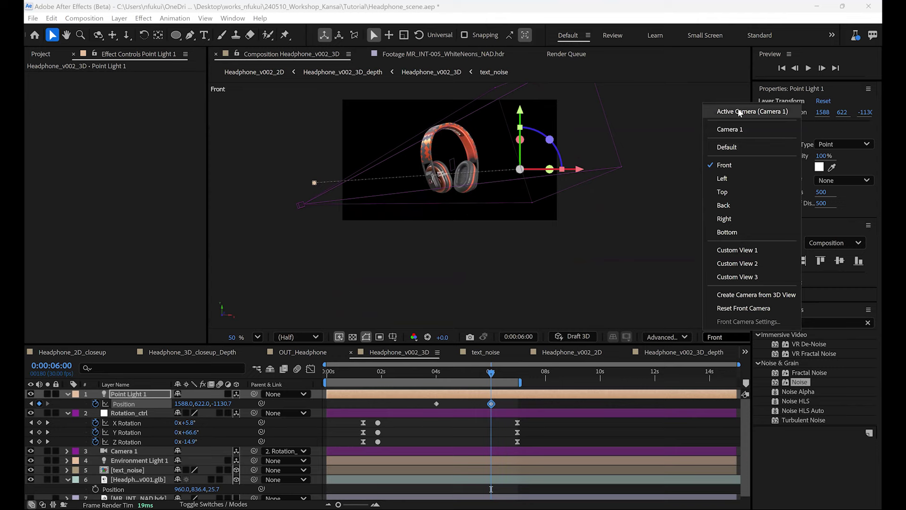
pyautogui.click(739, 112)
pyautogui.moveTo(434, 370); pyautogui.dragTo(463, 379)
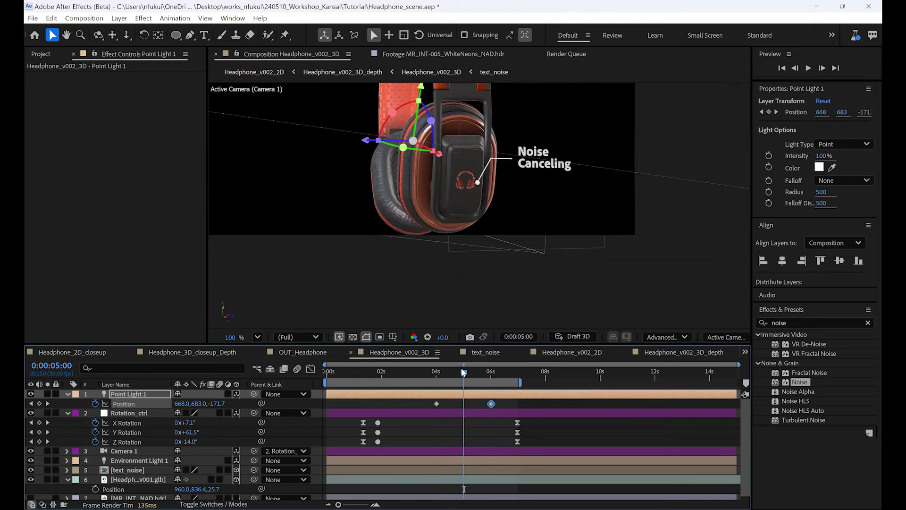
pyautogui.click(467, 370)
pyautogui.moveTo(468, 373); pyautogui.dragTo(465, 373)
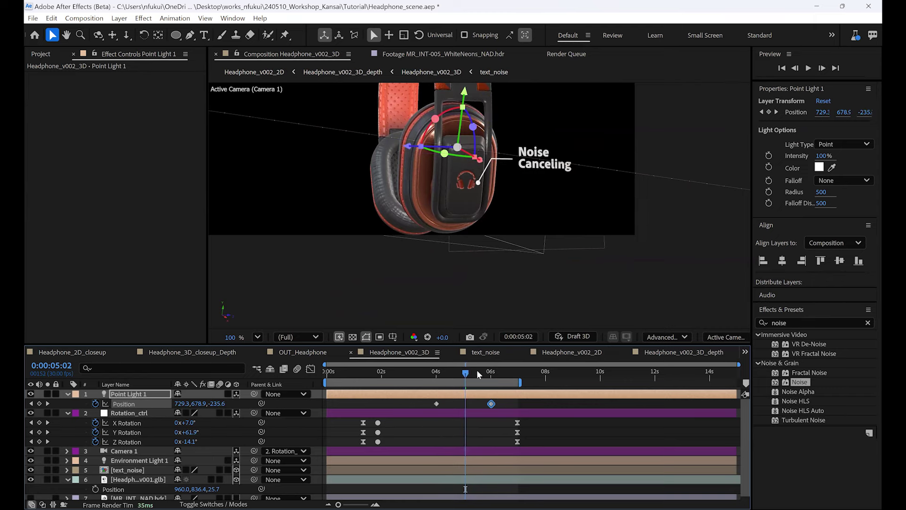
pyautogui.click(491, 372)
# Step: At the 0:00:04:00 keyframe, lower the point light to about Y 903 in the camera view
pyautogui.click(436, 372)
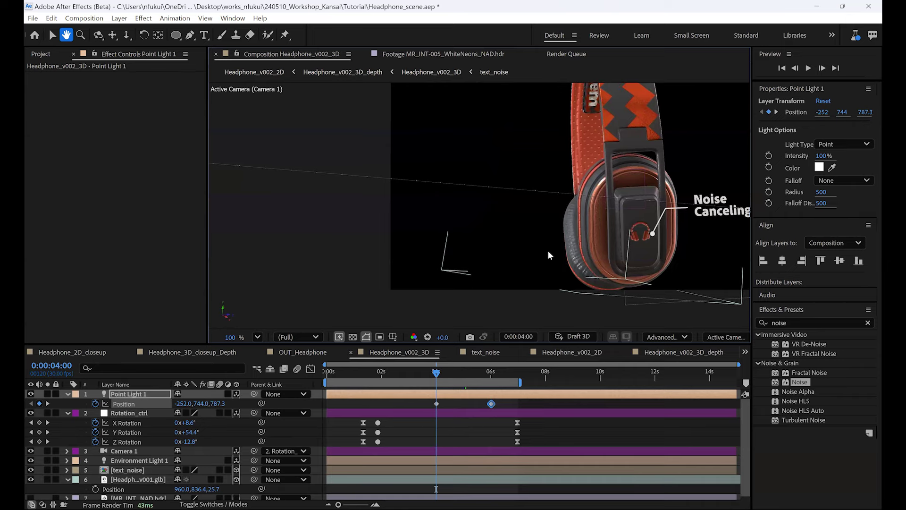
pyautogui.scroll(-2, 548, 251)
pyautogui.keyDown('shift'); pyautogui.hscroll(-3, 292, 161); pyautogui.keyUp('shift')
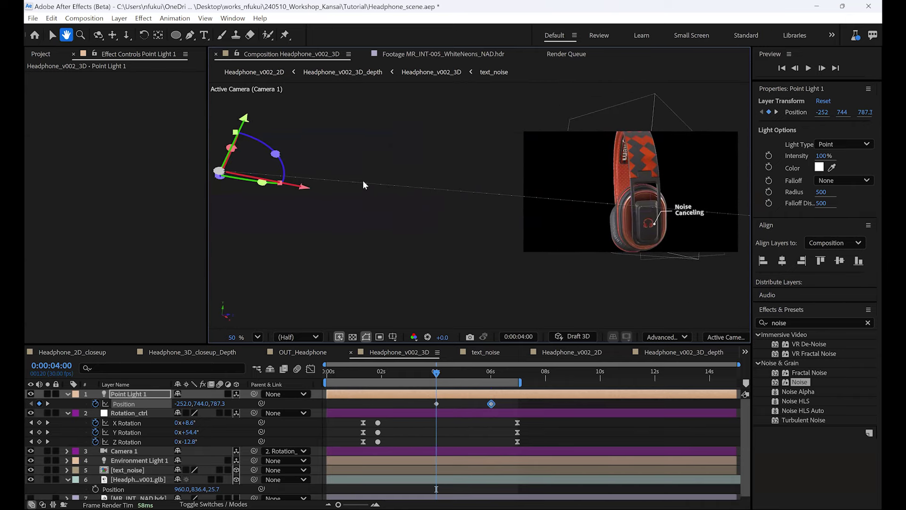
pyautogui.moveTo(246, 123); pyautogui.dragTo(243, 171)
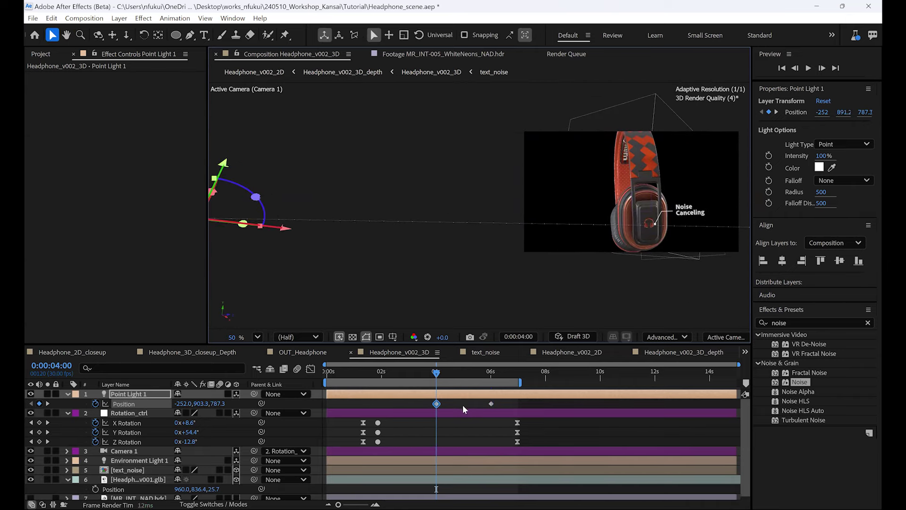
# Step: Scrub to 0:00:05:03 and examine the point light's highlights on the ear cup up close
pyautogui.click(457, 371)
pyautogui.moveTo(463, 372); pyautogui.dragTo(467, 374)
pyautogui.scroll(1, 420, 256)
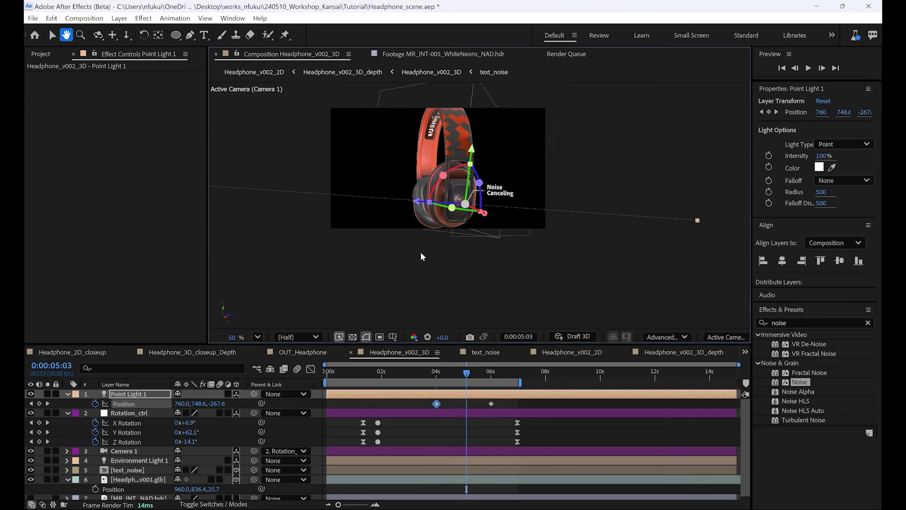
pyautogui.scroll(1, 420, 255)
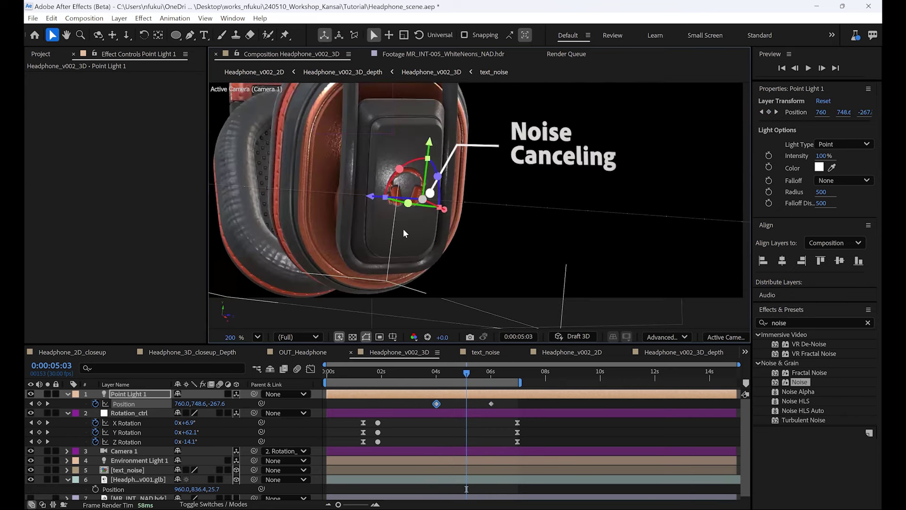
# Step: Change Point Light 1's color to a salmon orange of about E88B65 and set its intensity to 200%
pyautogui.doubleClick(128, 393)
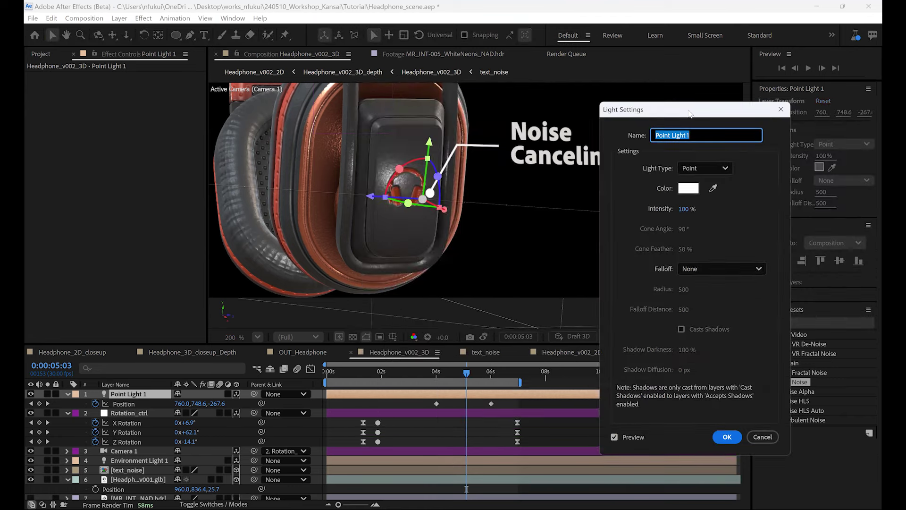
pyautogui.click(677, 181)
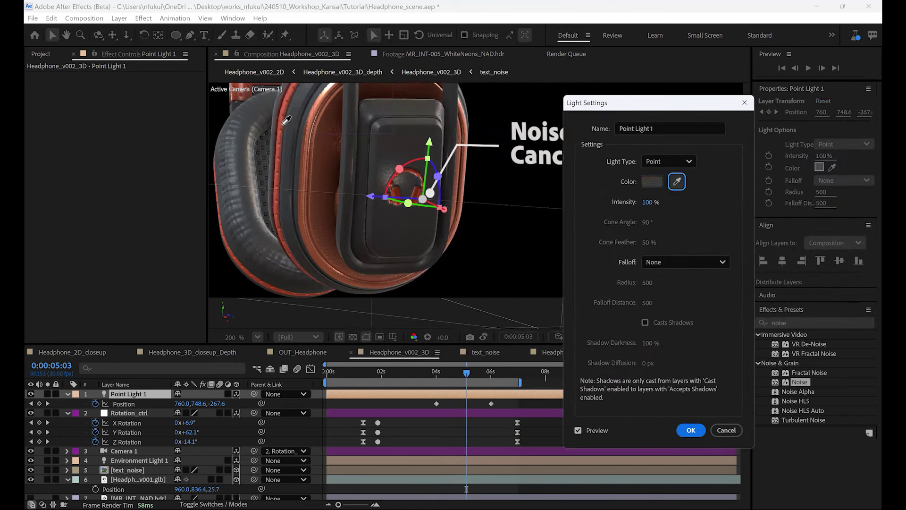
pyautogui.click(652, 181)
pyautogui.moveTo(417, 430)
pyautogui.mouseDown()
pyautogui.moveTo(417, 421)
pyautogui.moveTo(417, 430)
pyautogui.mouseUp()
pyautogui.click(342, 308)
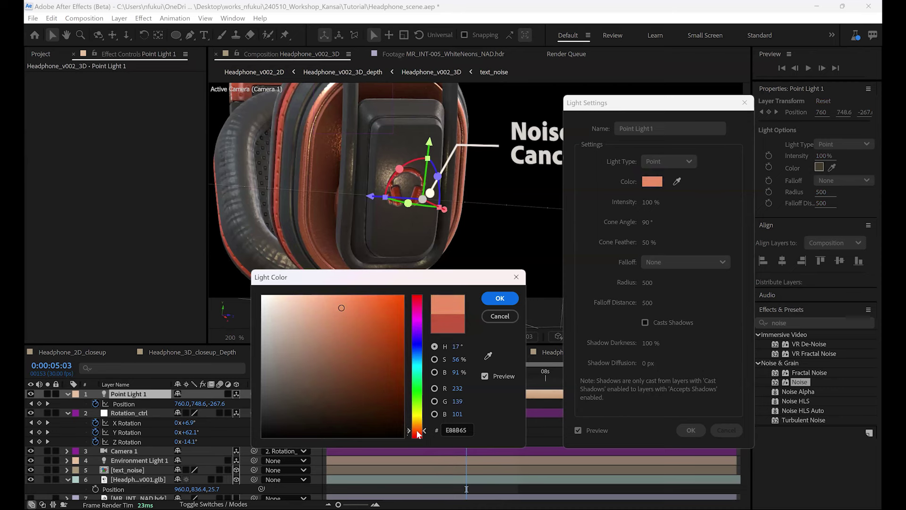
pyautogui.click(499, 298)
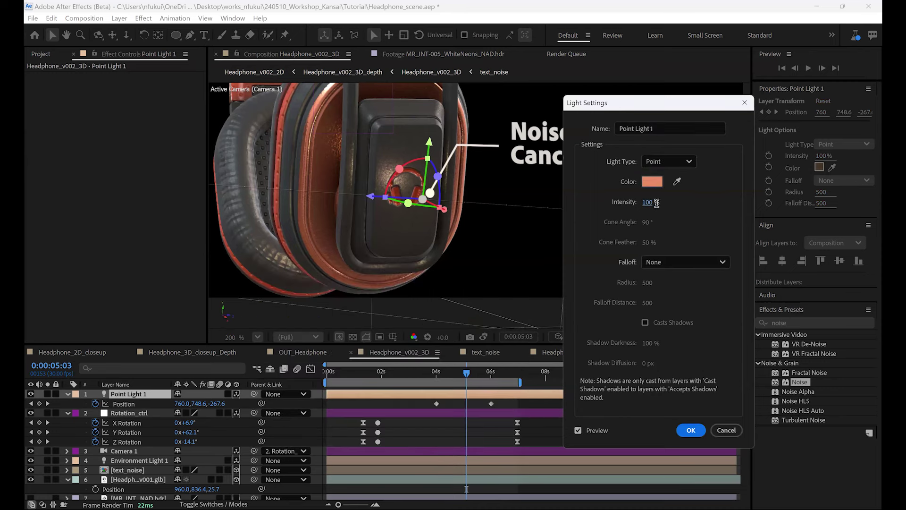
pyautogui.click(655, 202)
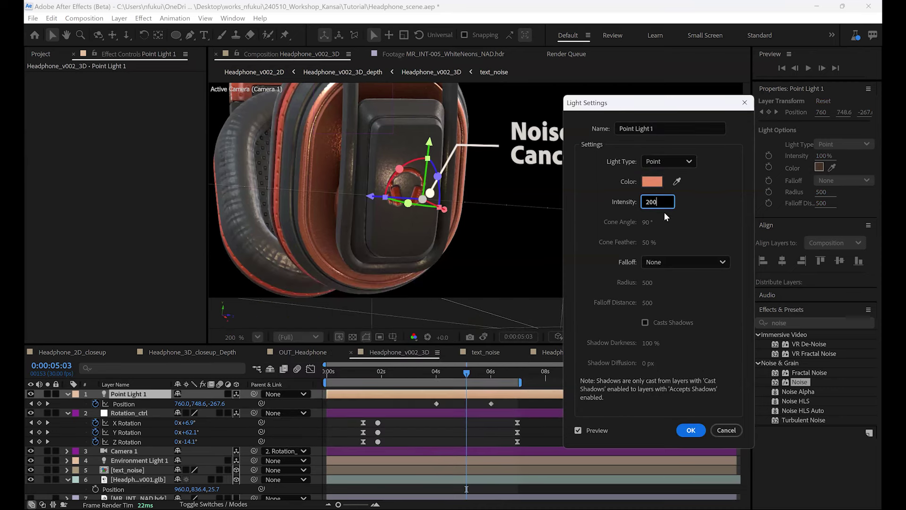
pyautogui.press('Return')
# Step: Preview the Headphone_v002_3D animation to check the orange light sweeping across the whole headphone
pyautogui.moveTo(415, 373); pyautogui.dragTo(475, 389)
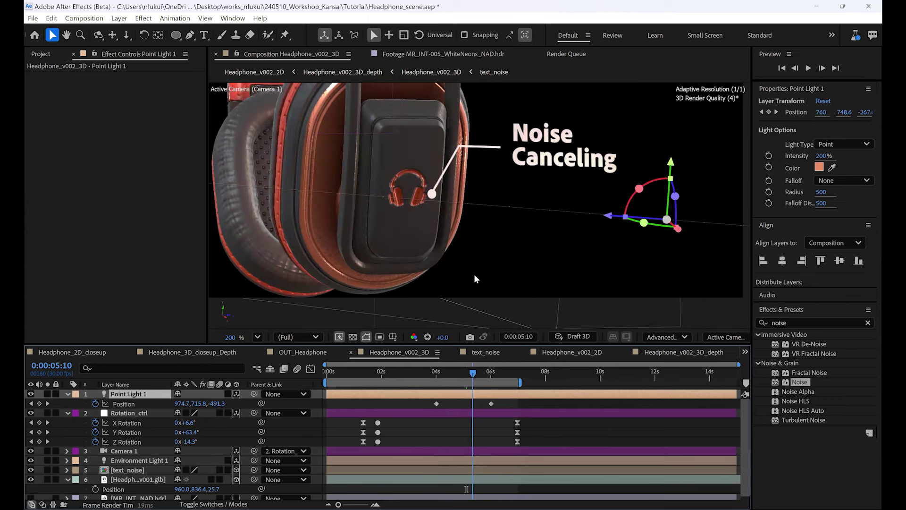
pyautogui.scroll(-1, 457, 266)
pyautogui.moveTo(468, 217); pyautogui.dragTo(490, 281)
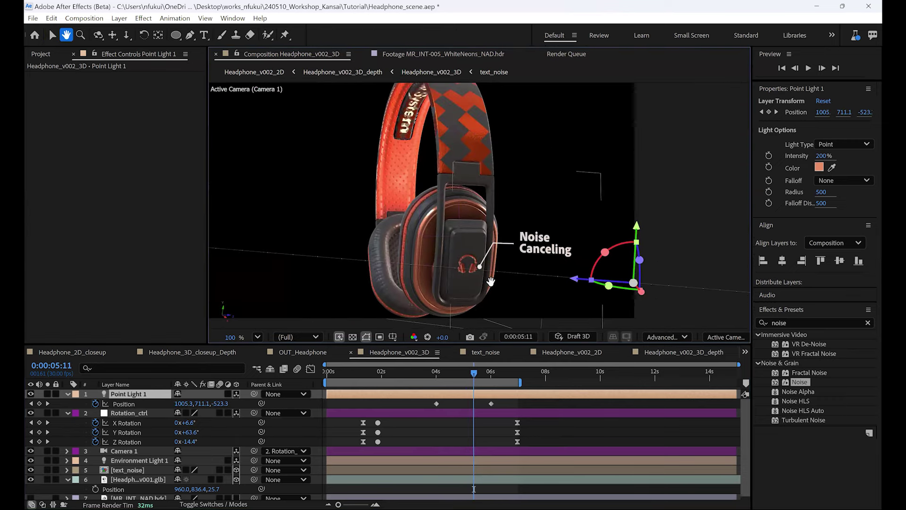
pyautogui.press('space')
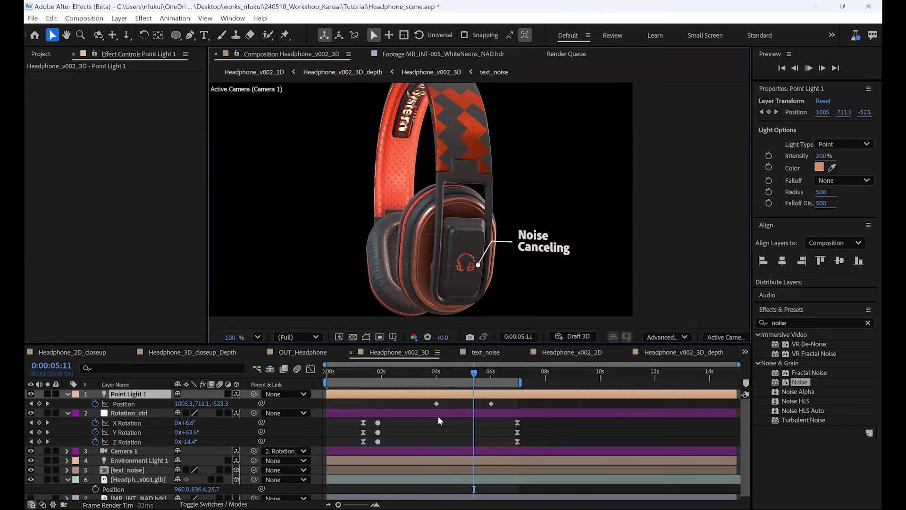
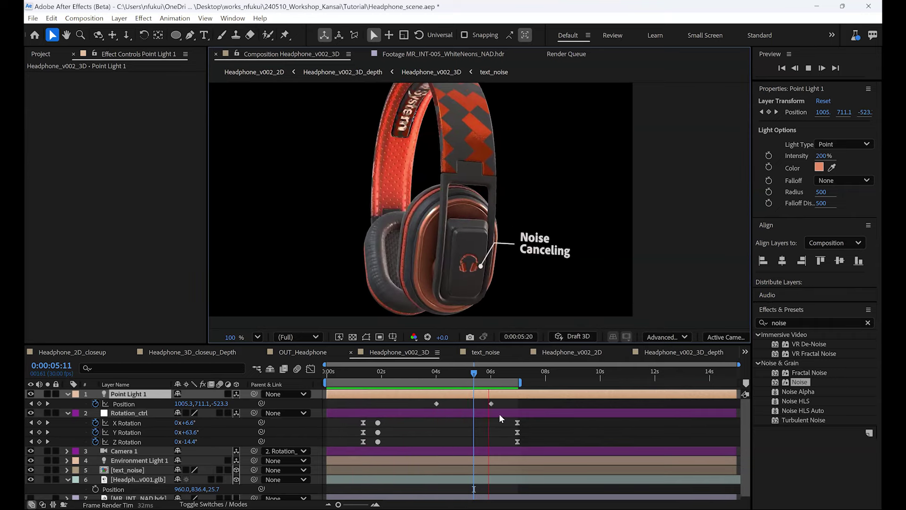
pyautogui.press('space')
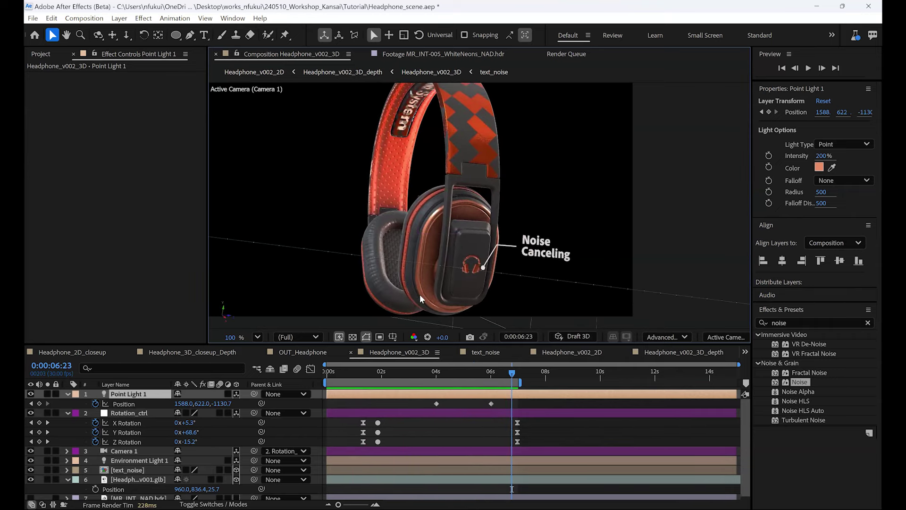
# Step: Switch to the Headphone_v002_2D composition and preview the graded light sweep from about 0:00:04:08 to 0:00:05:07
pyautogui.click(246, 72)
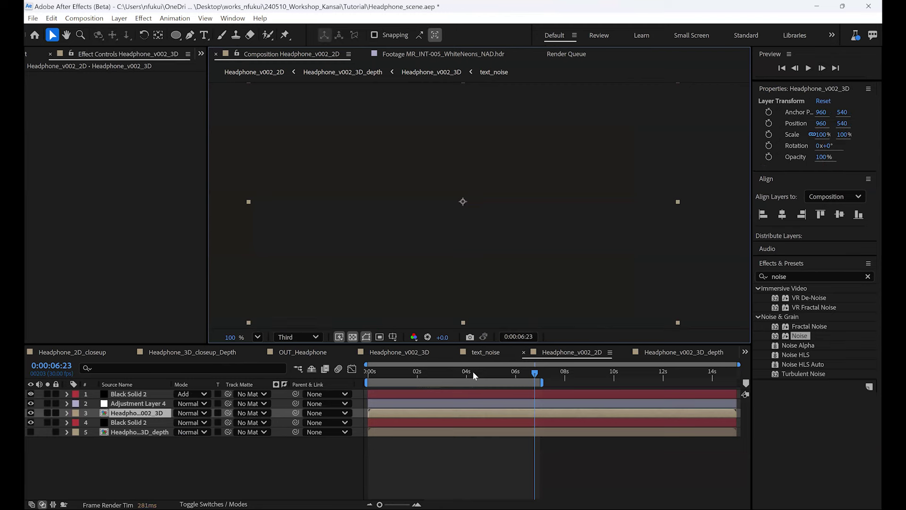
pyautogui.click(472, 371)
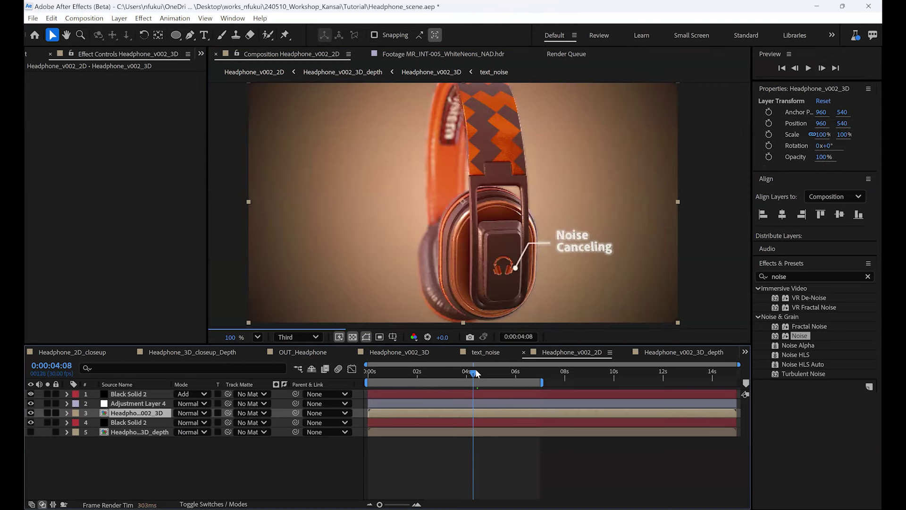
pyautogui.moveTo(475, 373); pyautogui.dragTo(492, 373)
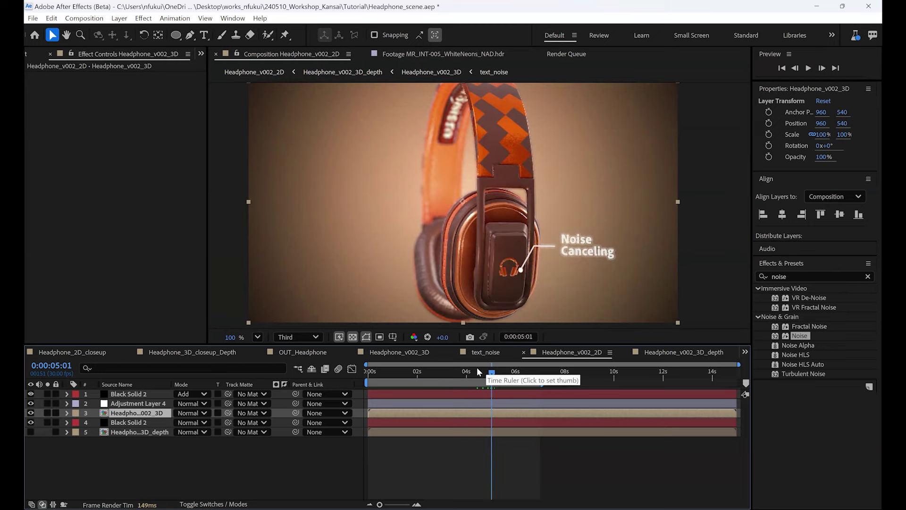
pyautogui.press('space')
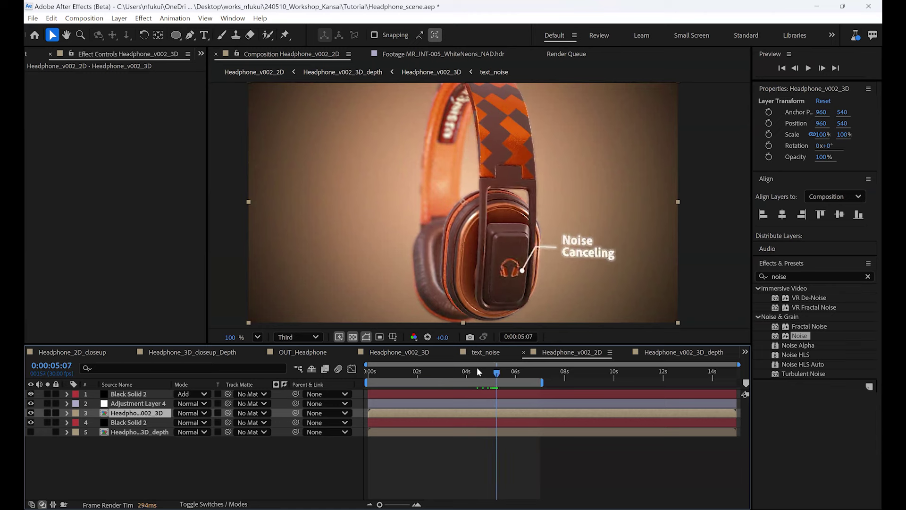
# Step: Examine frame by frame, up to 0:00:05:11 and back to 0:00:05:02, how the light's highlights cross the graded ear cup
pyautogui.press('pageup')
pyautogui.press('pageup')
pyautogui.press('pageup')
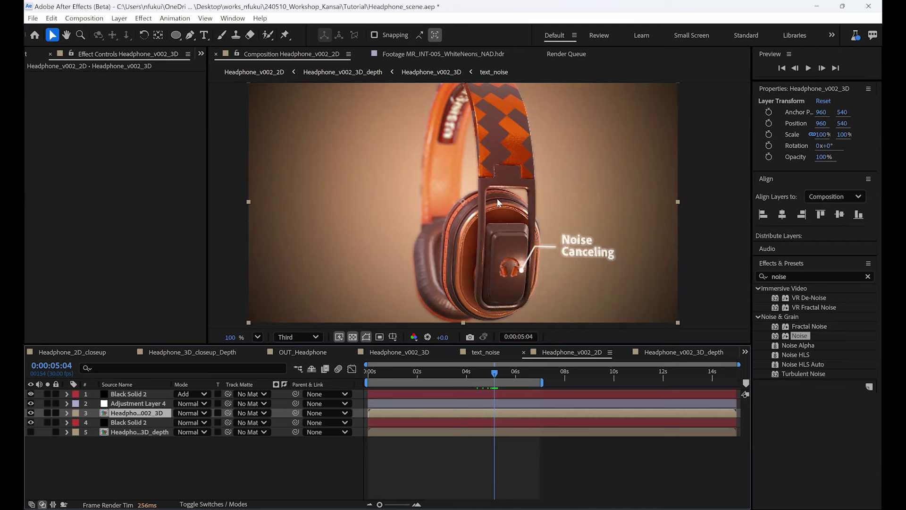
pyautogui.press('pageup')
pyautogui.press('pageup')
pyautogui.press('pageup')
pyautogui.press('pageup')
pyautogui.press('pageup')
pyautogui.press('pageup')
pyautogui.press('pagedown')
pyautogui.press('pagedown')
pyautogui.press('pagedown')
pyautogui.press('pagedown')
pyautogui.press('pagedown')
pyautogui.press('pagedown')
pyautogui.press('pagedown')
pyautogui.press('pagedown')
pyautogui.press('pagedown')
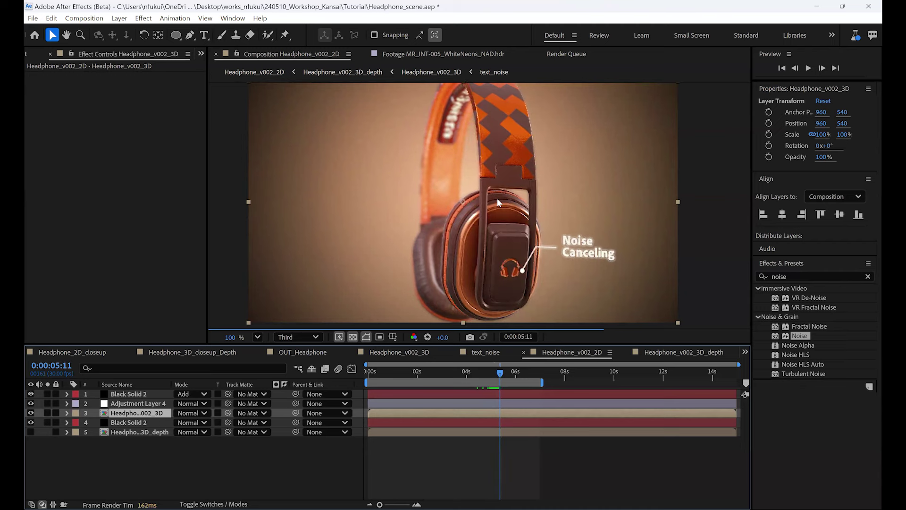
pyautogui.press('pageup')
pyautogui.press('pageup')
pyautogui.press('pageup')
pyautogui.press('pageup')
pyautogui.press('pageup')
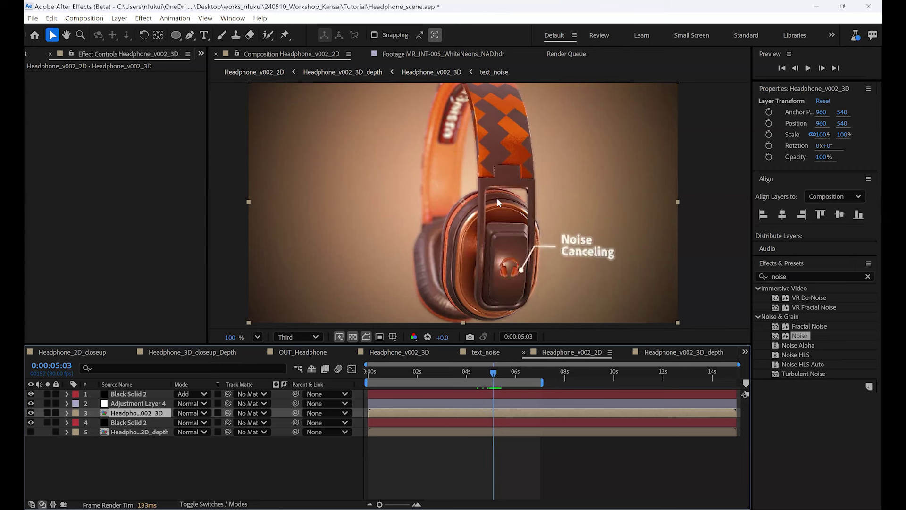
pyautogui.press(',')
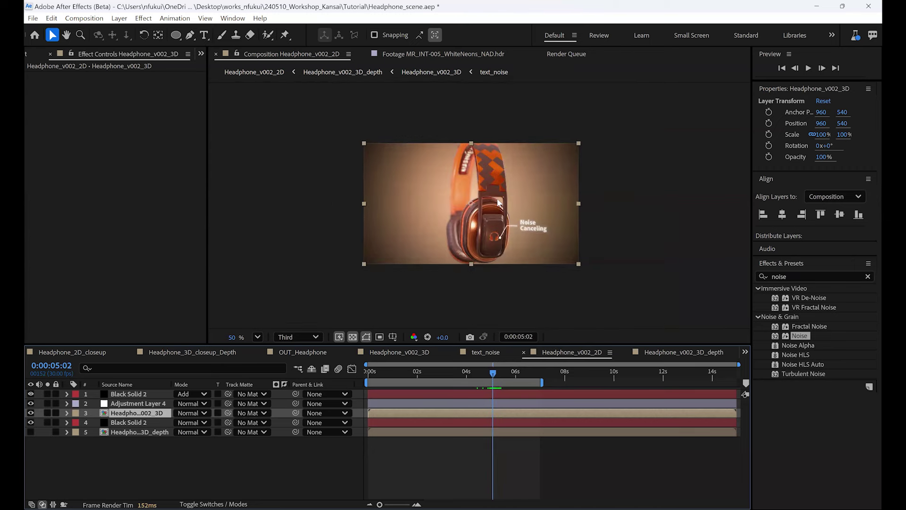